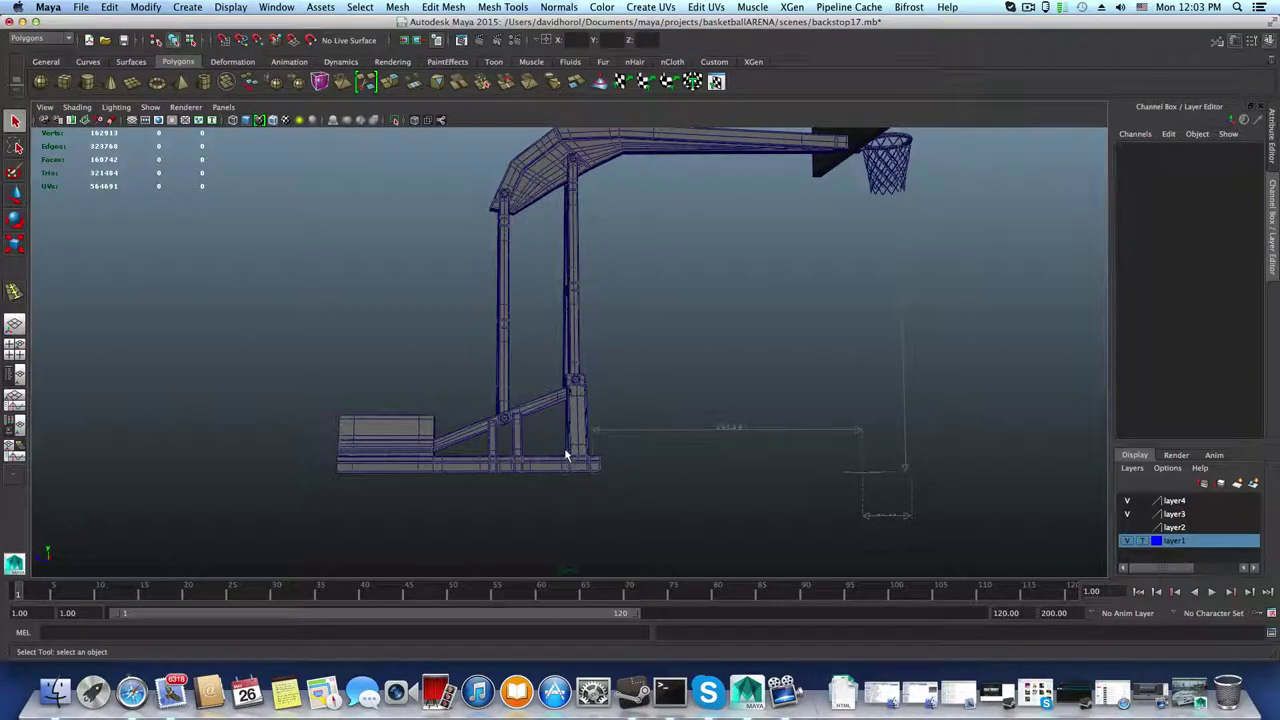
Step: Examine the basketball backstop's base, support posts, arm and backboard from several angles
mouse_move(561, 471)
alt+mouse_down()
mouse_move(591, 471)
mouse_move(580, 457)
alt+mouse_up()
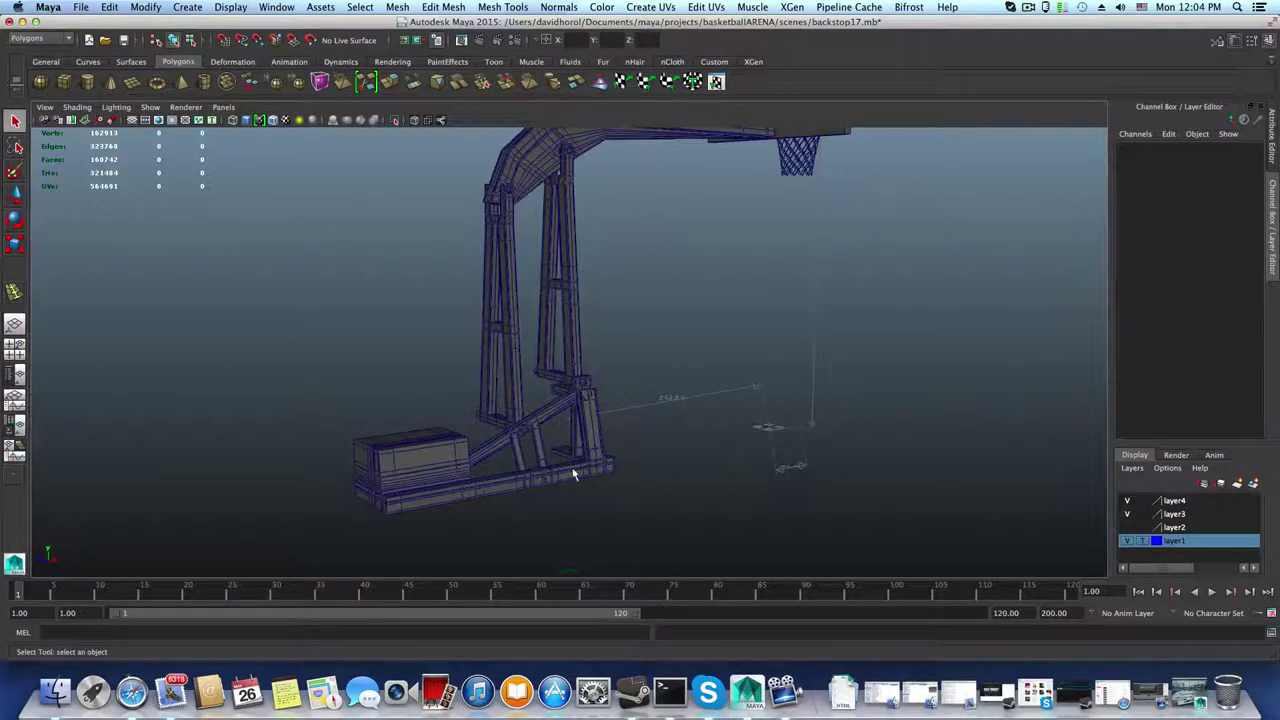
alt+drag(620, 491, 559, 507)
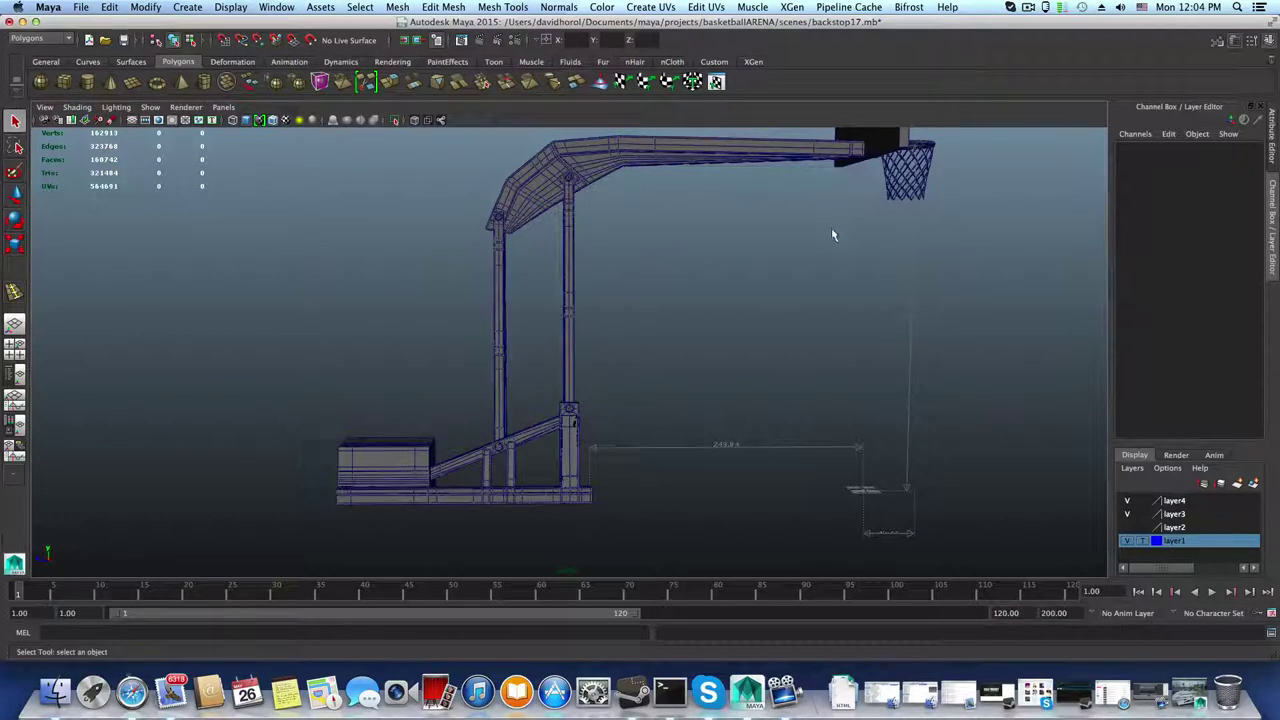
alt+middle_drag(829, 231, 709, 291)
alt+drag(709, 291, 748, 257)
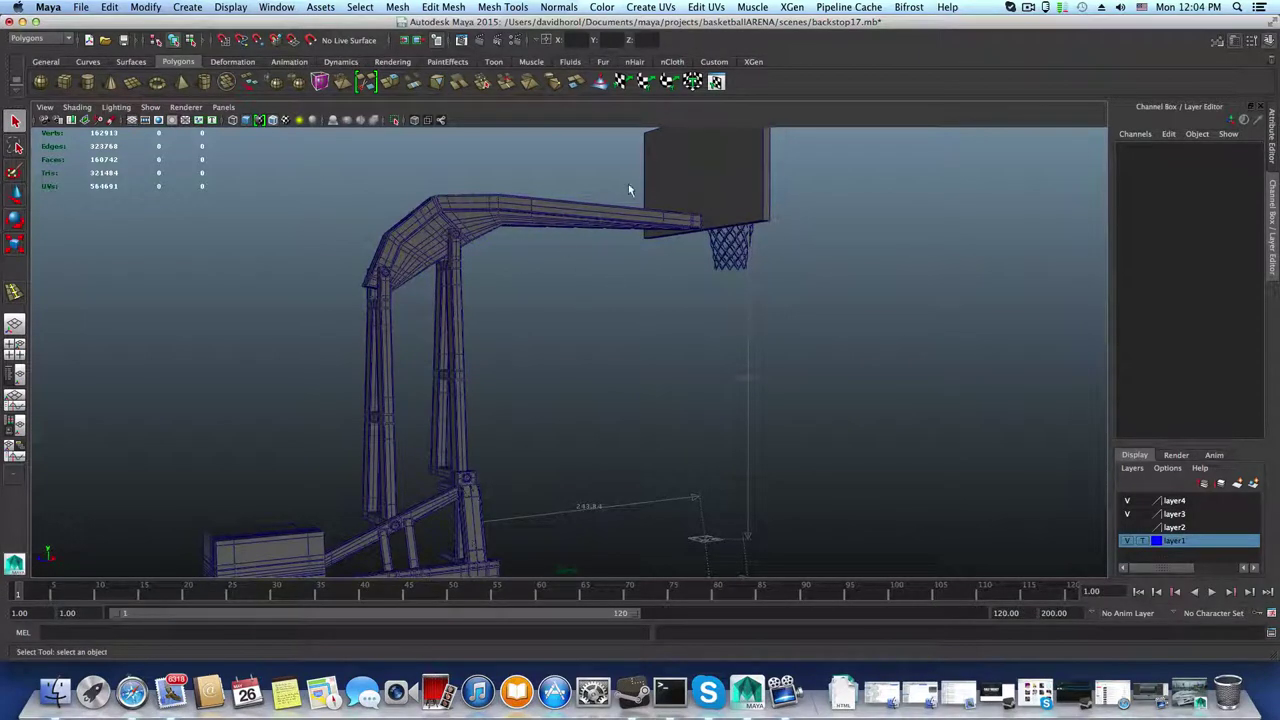
alt+drag(577, 380, 517, 372)
alt+middle_drag(517, 371, 606, 360)
alt+right_drag(546, 406, 603, 394)
alt+drag(603, 394, 657, 380)
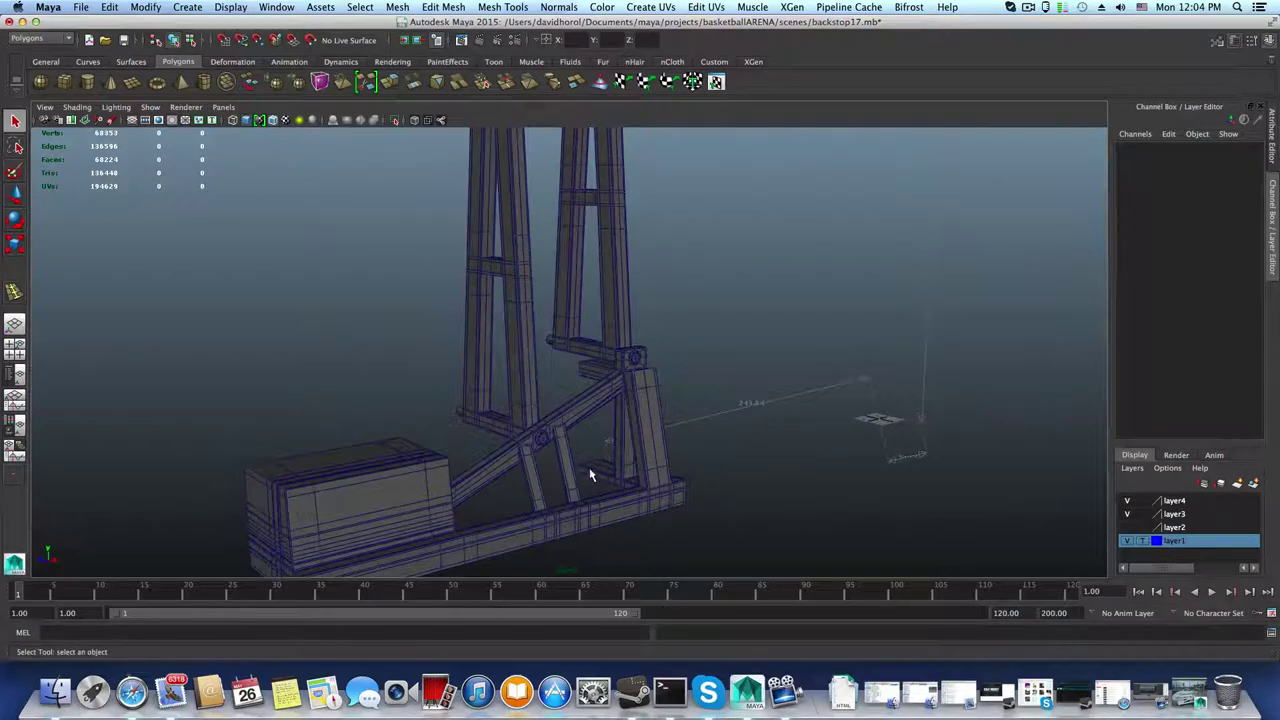
alt+drag(538, 470, 560, 430)
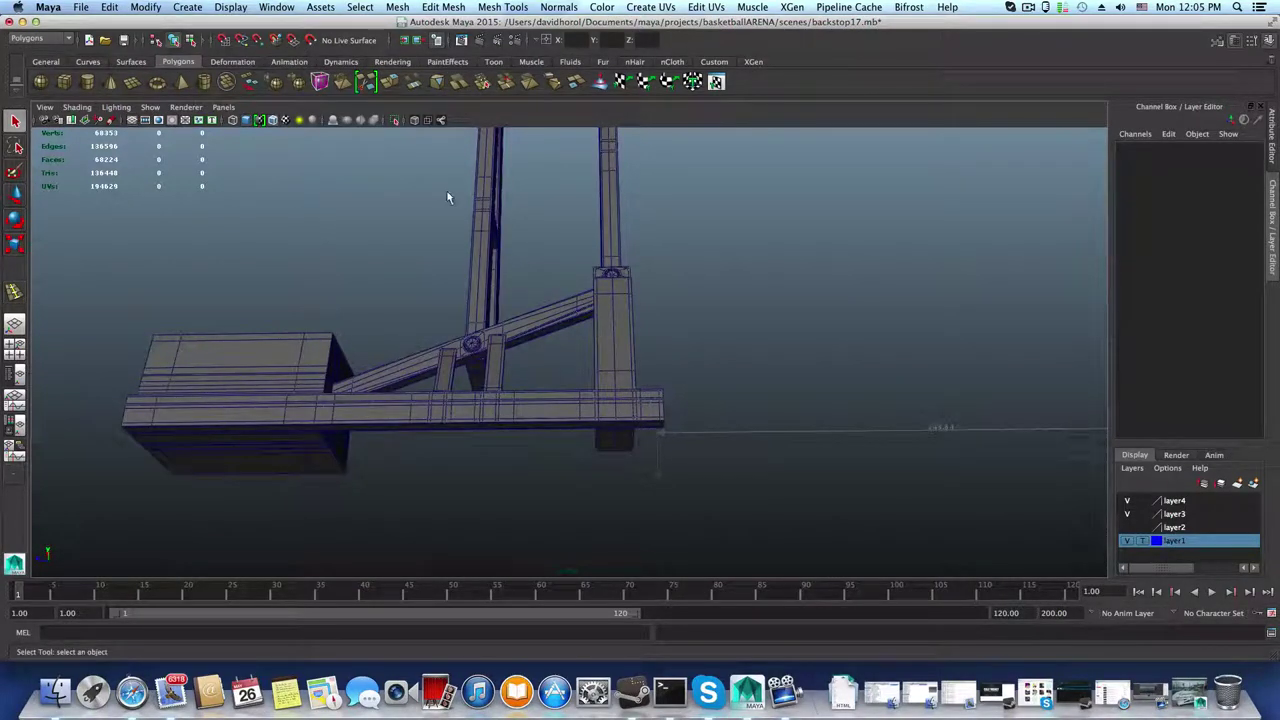
Step: Open the Render View's reference photo and examine the backstop's base frame, front levelling foot and rear caster wheel
click(461, 40)
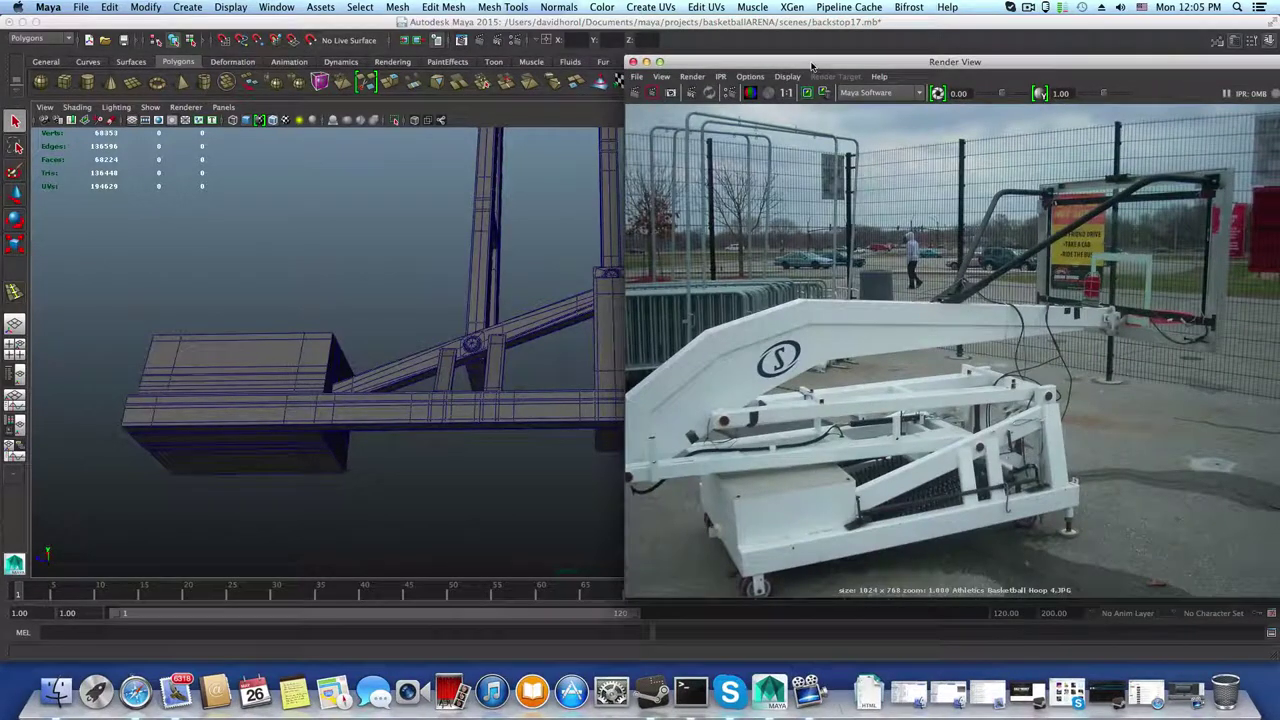
drag(812, 66, 532, 66)
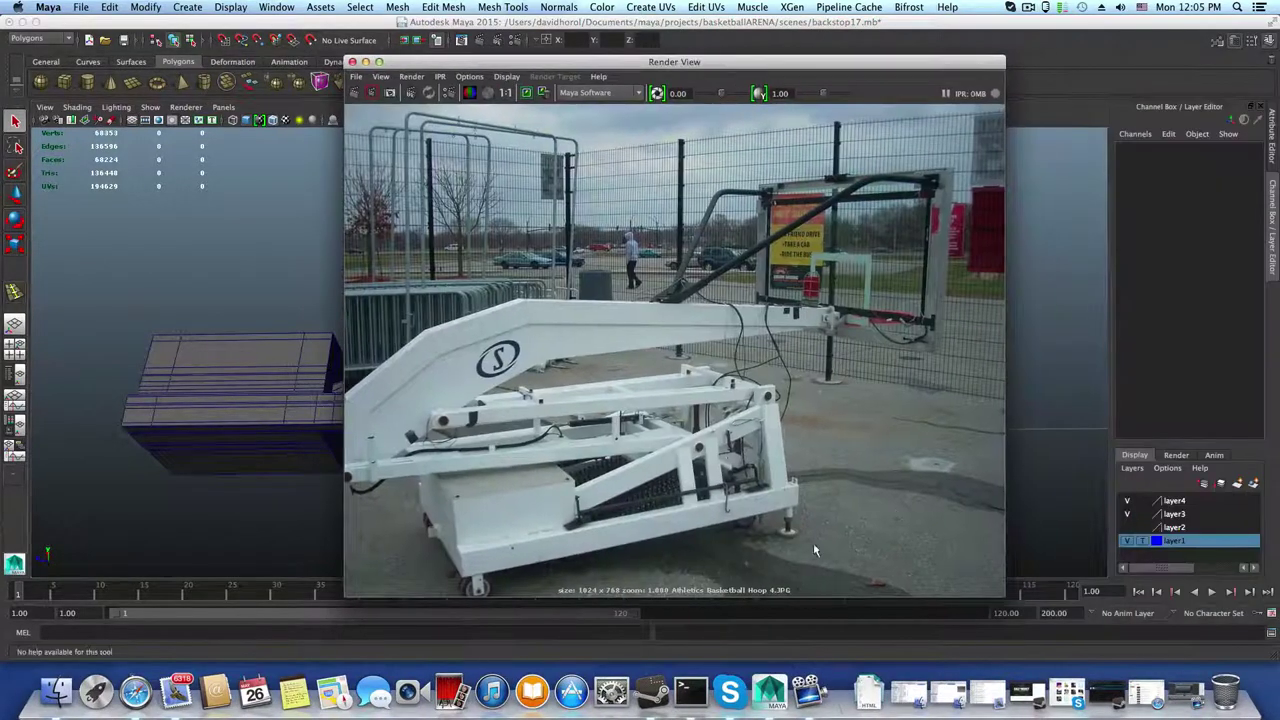
scroll(800, 532, up, 3)
middle_drag(803, 532, 619, 291)
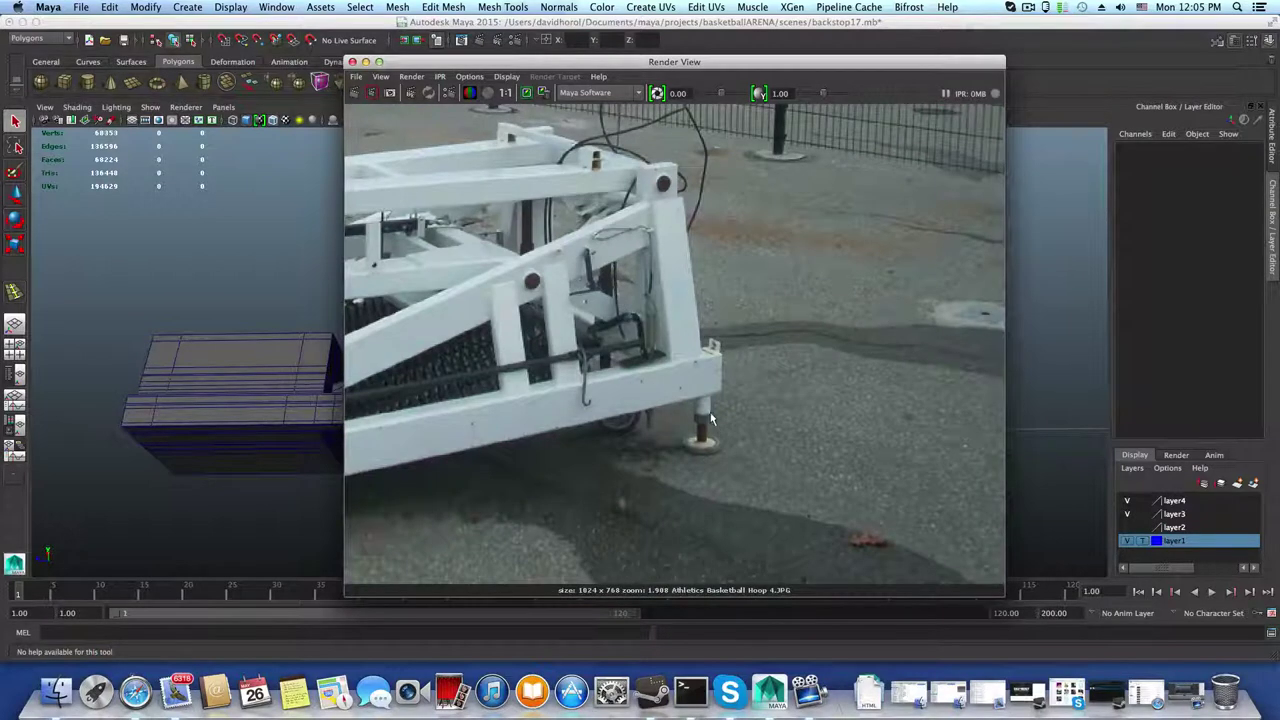
alt+middle_drag(622, 454, 828, 397)
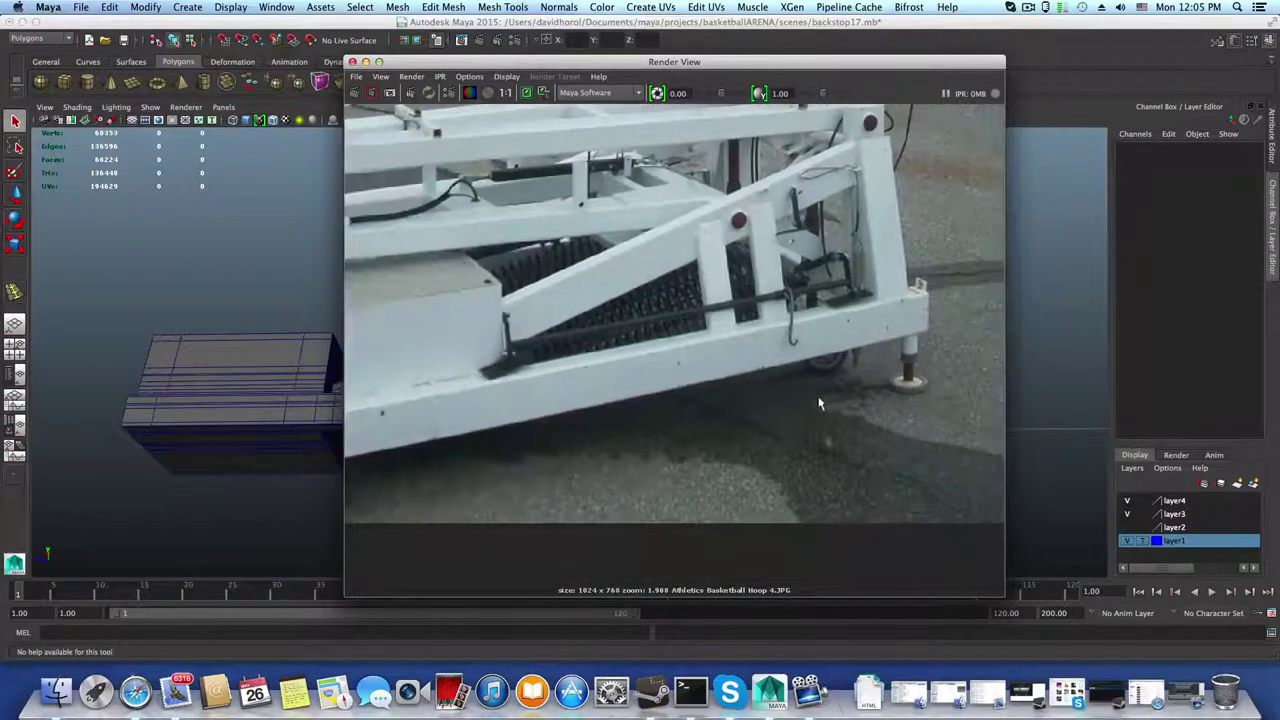
alt+middle_drag(408, 480, 660, 454)
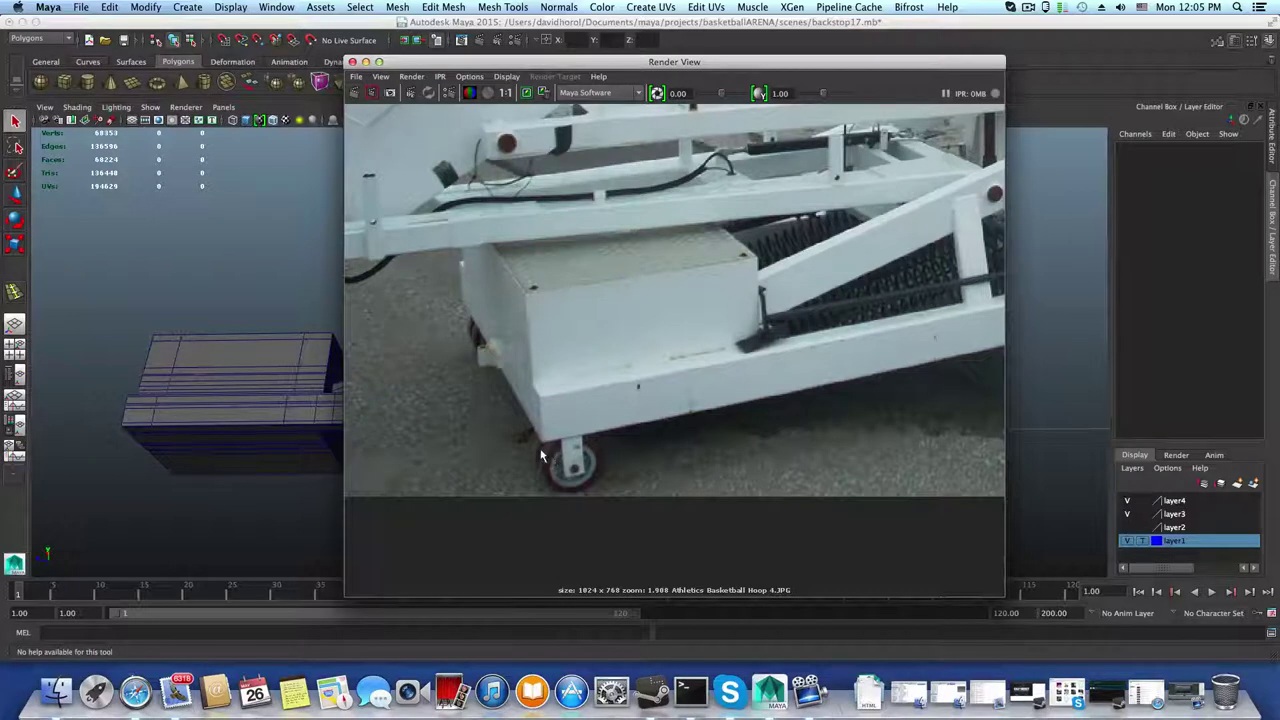
alt+middle_drag(885, 404, 620, 416)
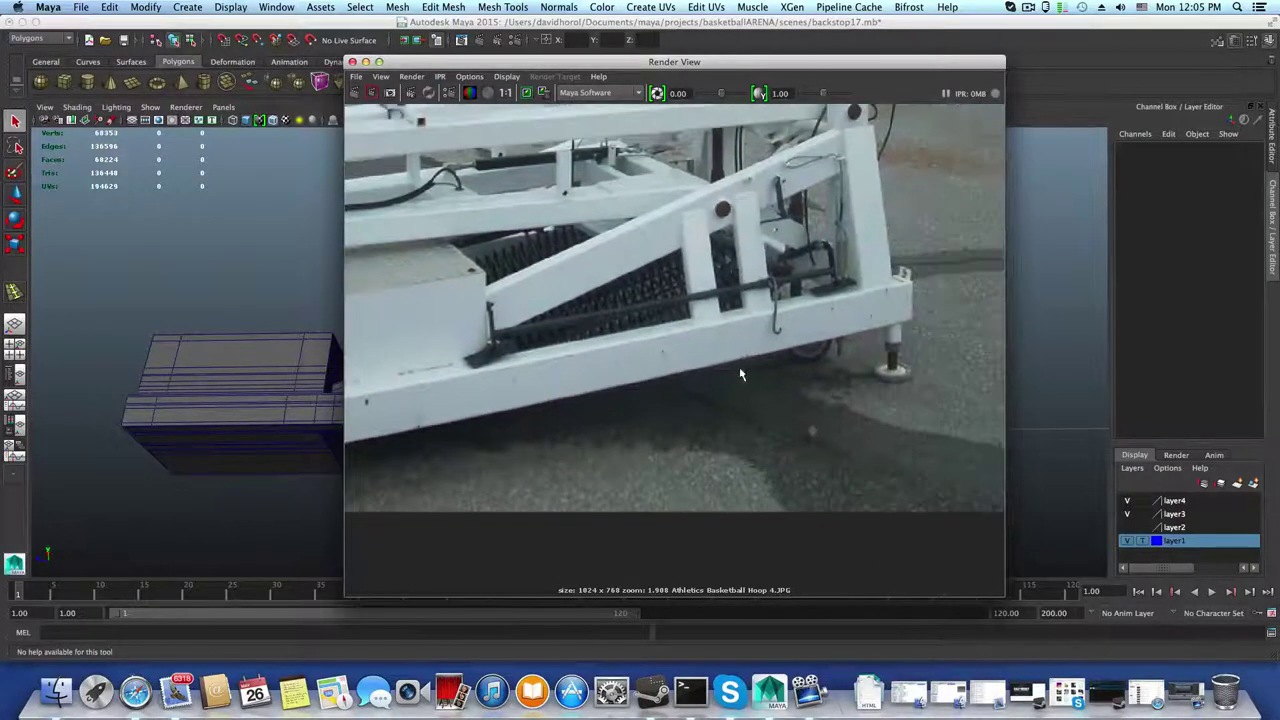
alt+middle_drag(755, 370, 685, 431)
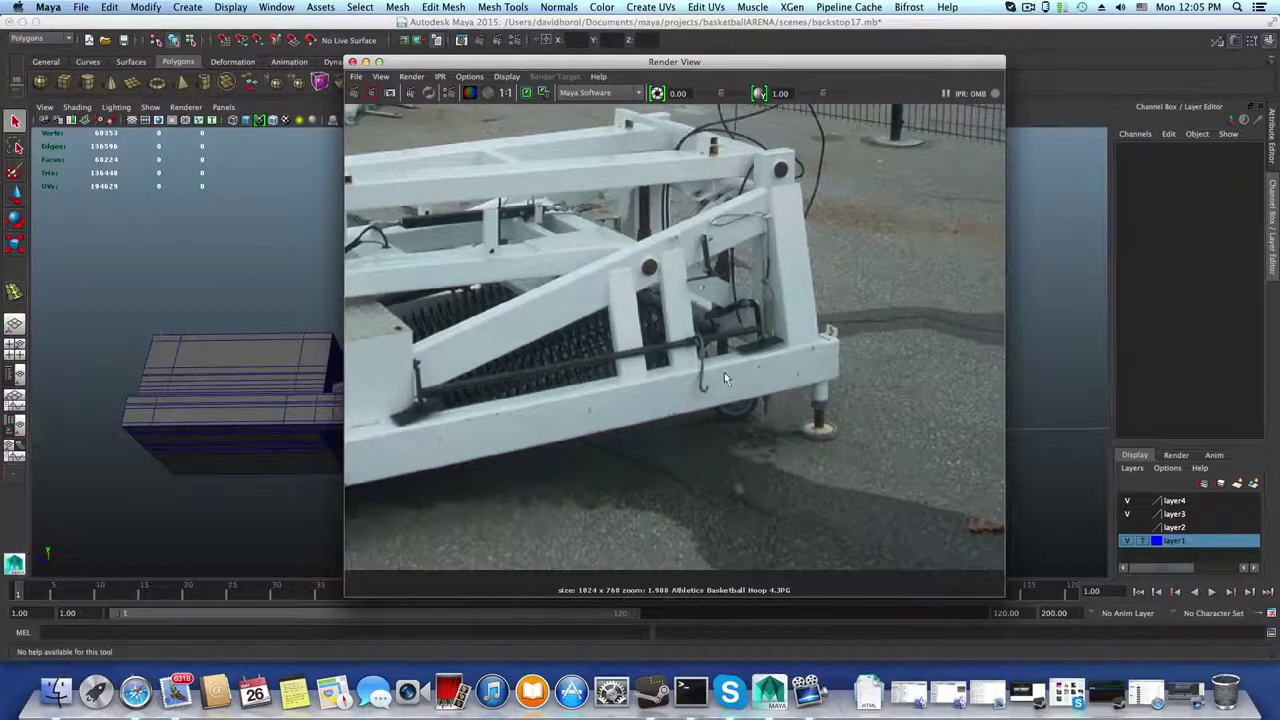
scroll(724, 372, down, 3)
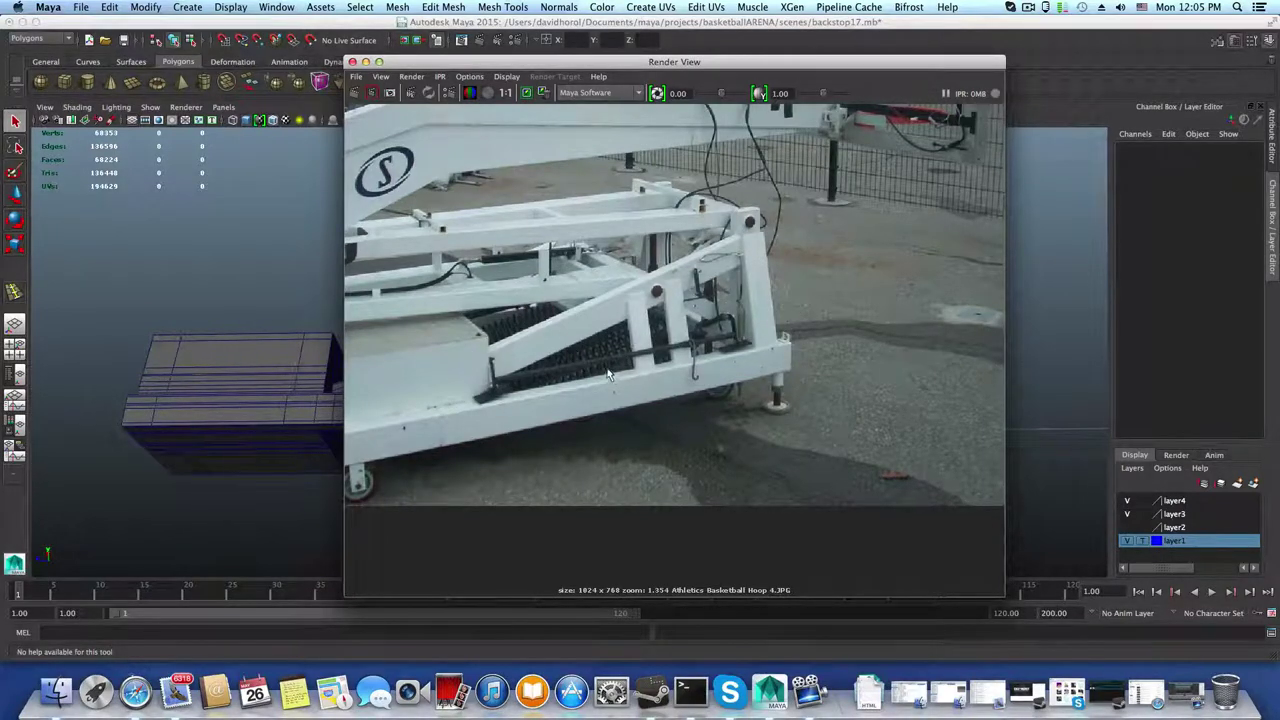
scroll(610, 370, down, 3)
alt+middle_drag(603, 371, 666, 393)
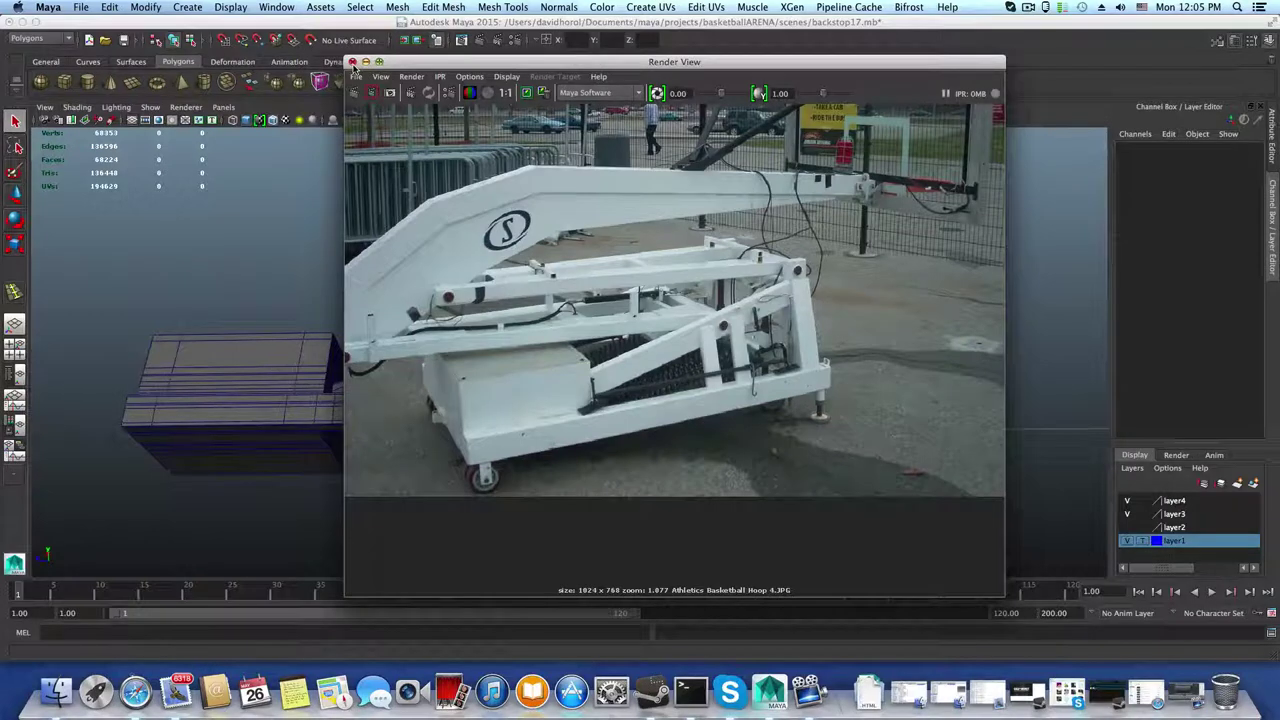
Step: Study the front levelling foot under the base frame up close in the reference photo, and put the Render View away
scroll(836, 409, up, 5)
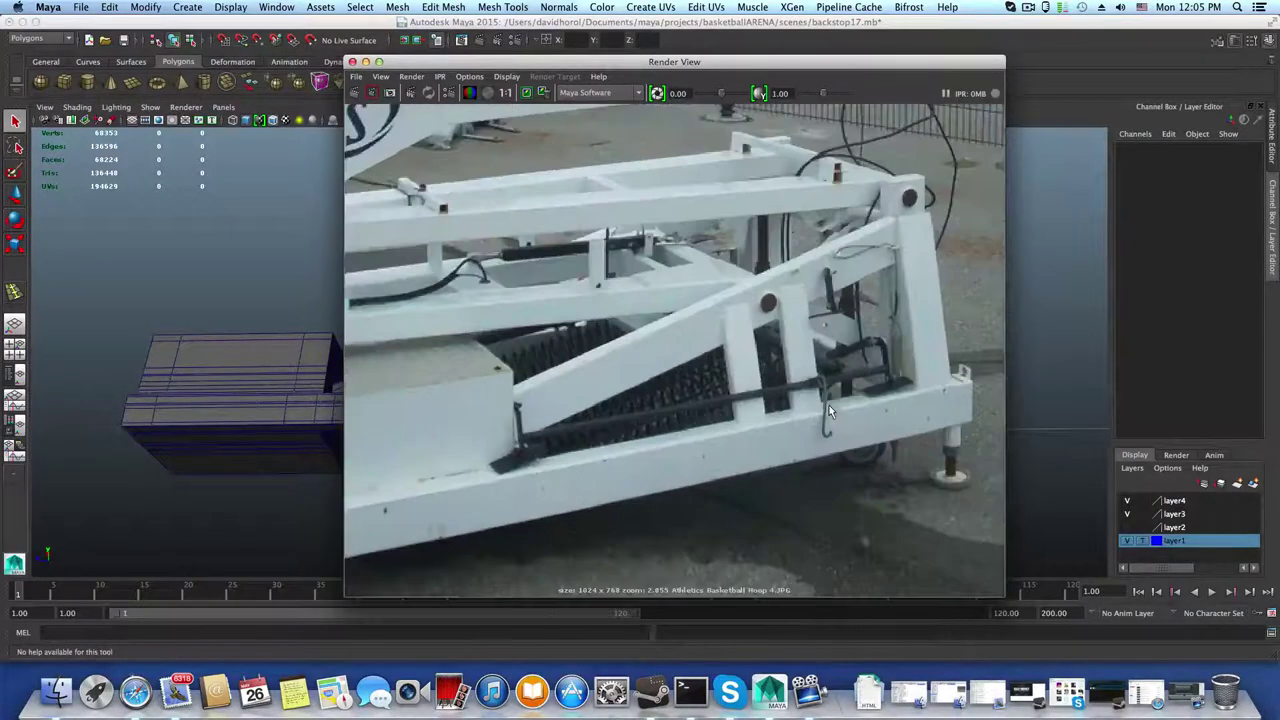
alt+middle_drag(880, 411, 575, 383)
scroll(634, 437, up, 5)
alt+middle_drag(636, 434, 681, 358)
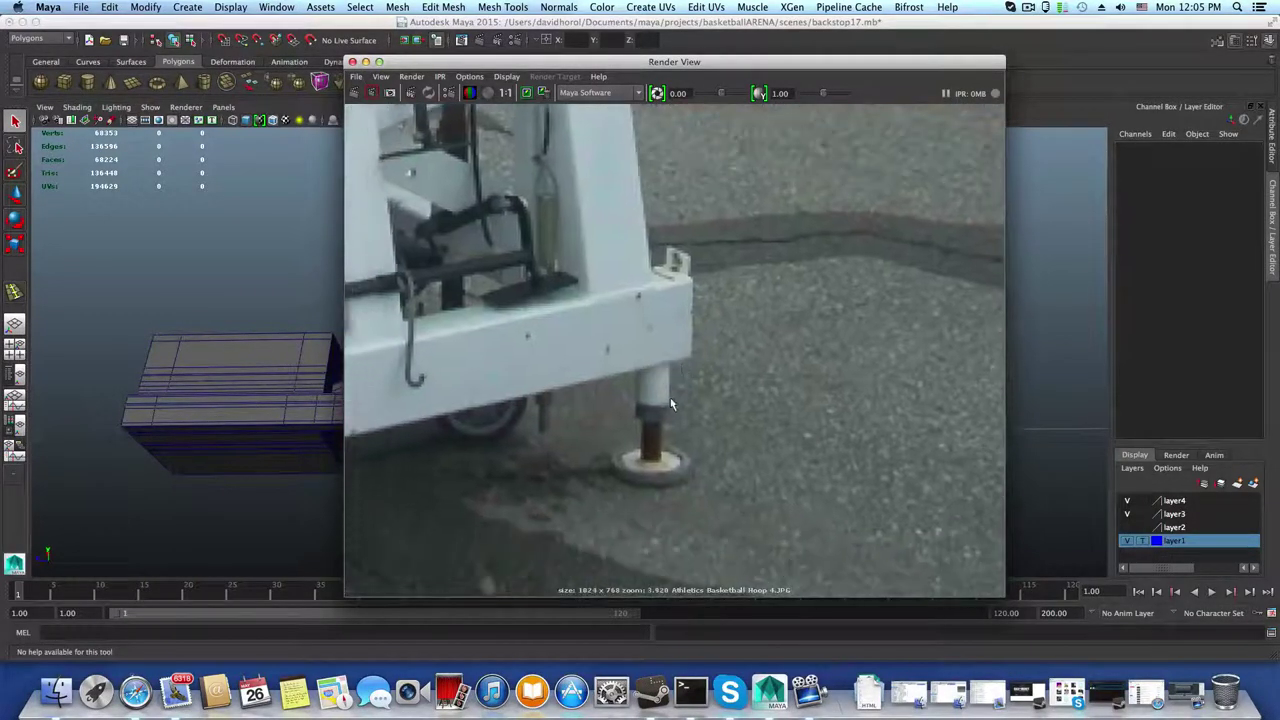
alt+middle_drag(676, 409, 685, 397)
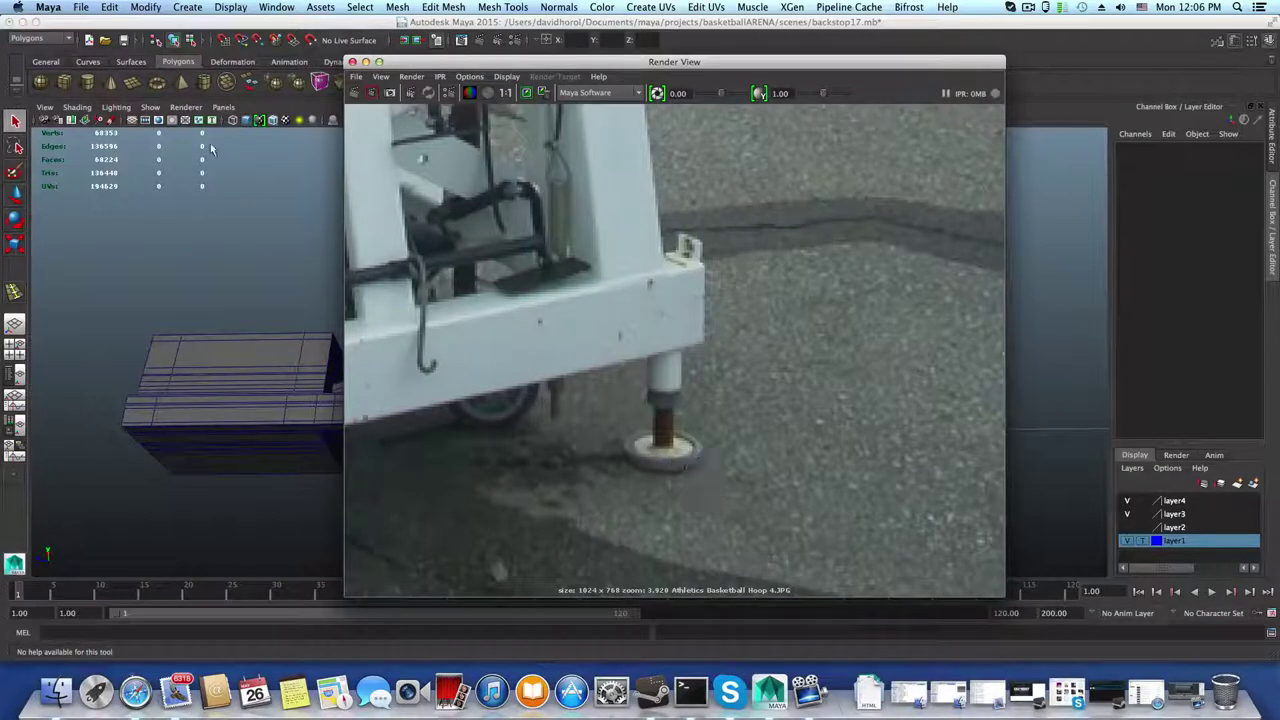
click(365, 62)
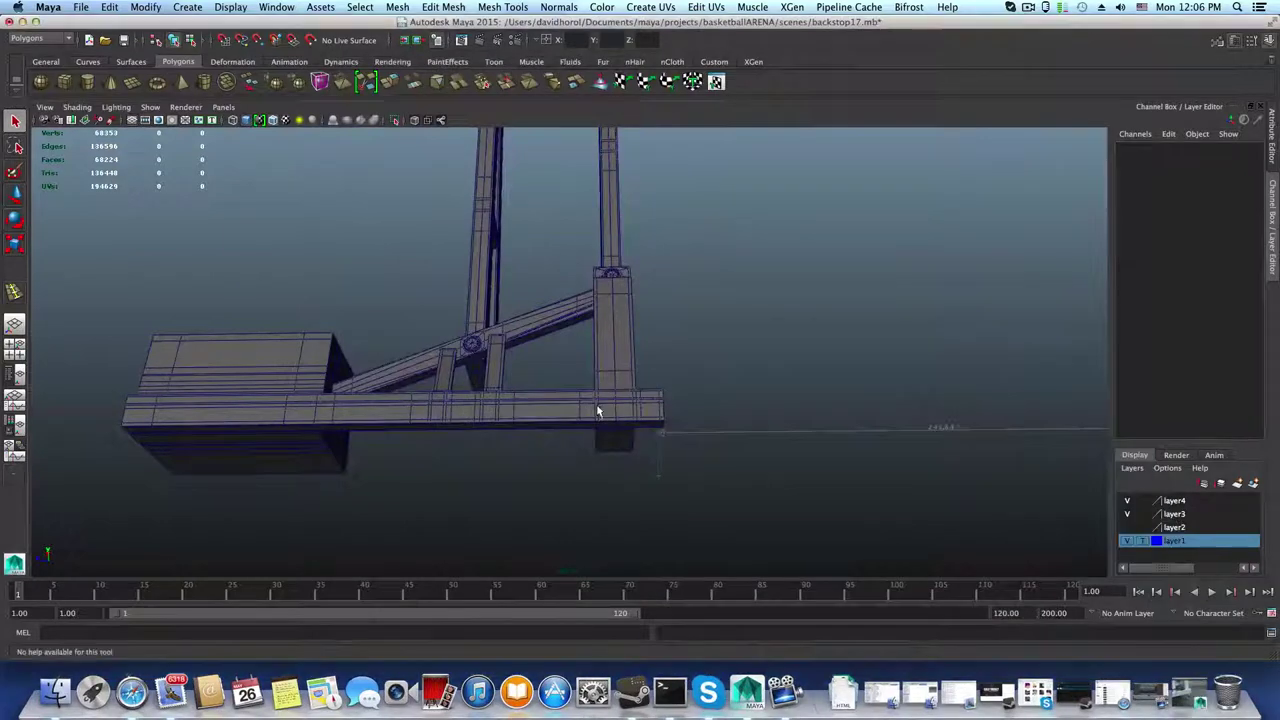
Step: Preview the base frame mesh smoothed, inspect the corner where the front cross beam meets the side beam, and return to the unsmoothed display
alt+drag(600, 409, 503, 386)
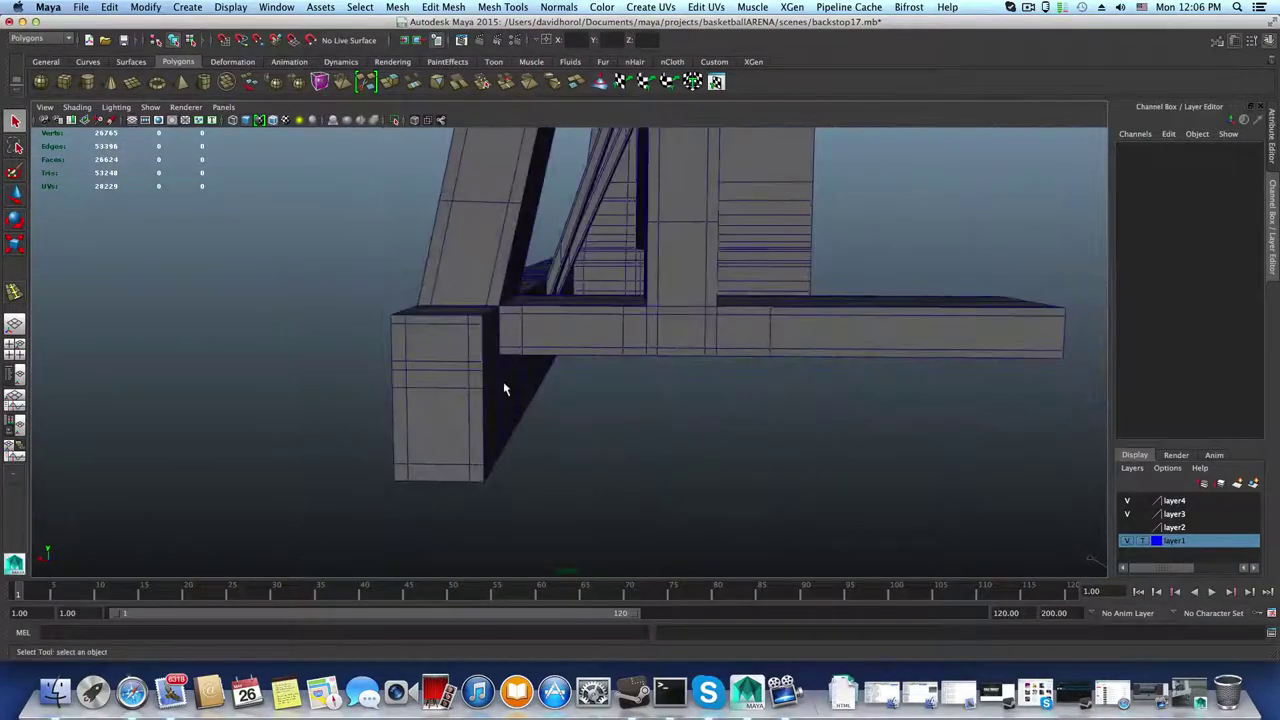
click(484, 390)
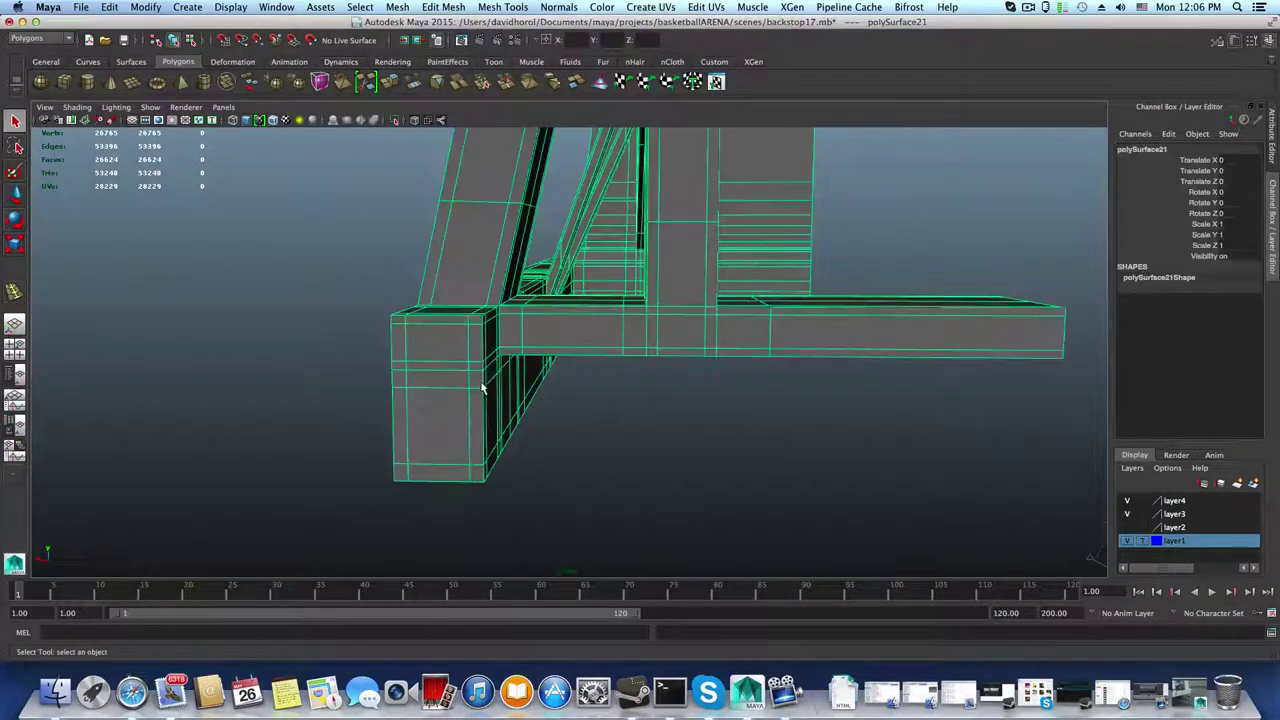
key(3)
alt+right_drag(494, 397, 814, 424)
alt+drag(814, 424, 703, 465)
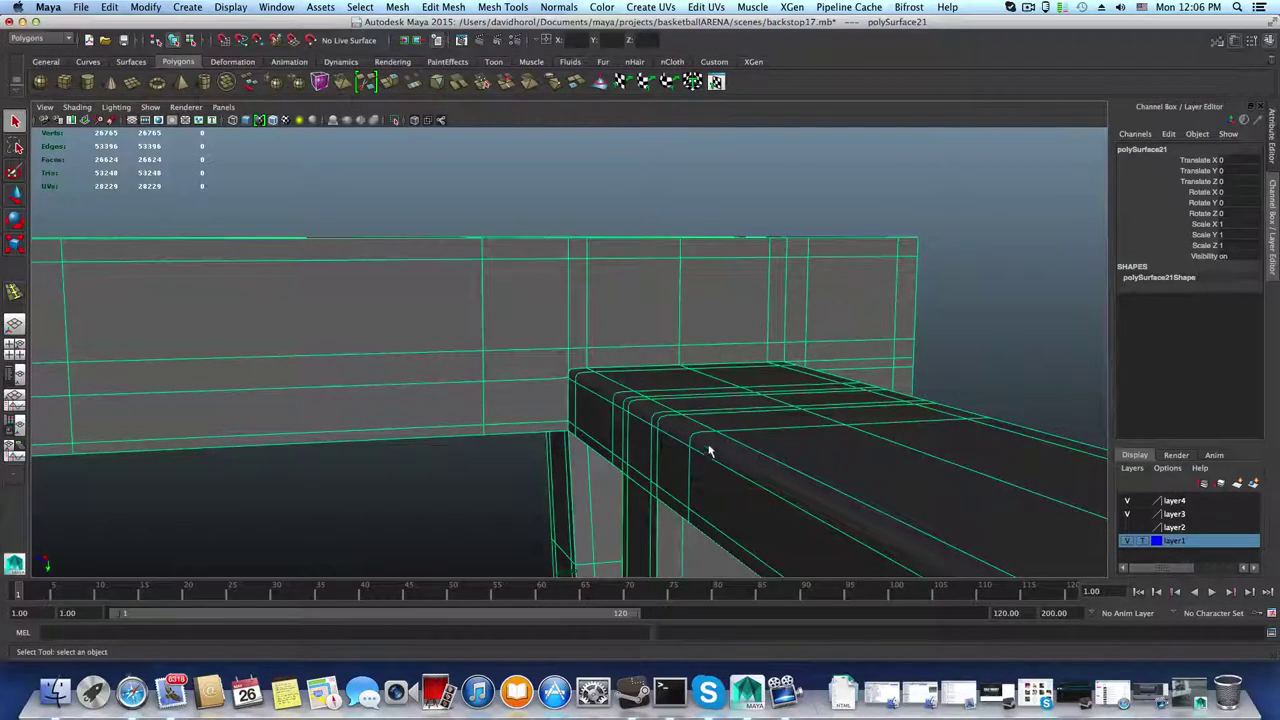
alt+drag(761, 462, 654, 478)
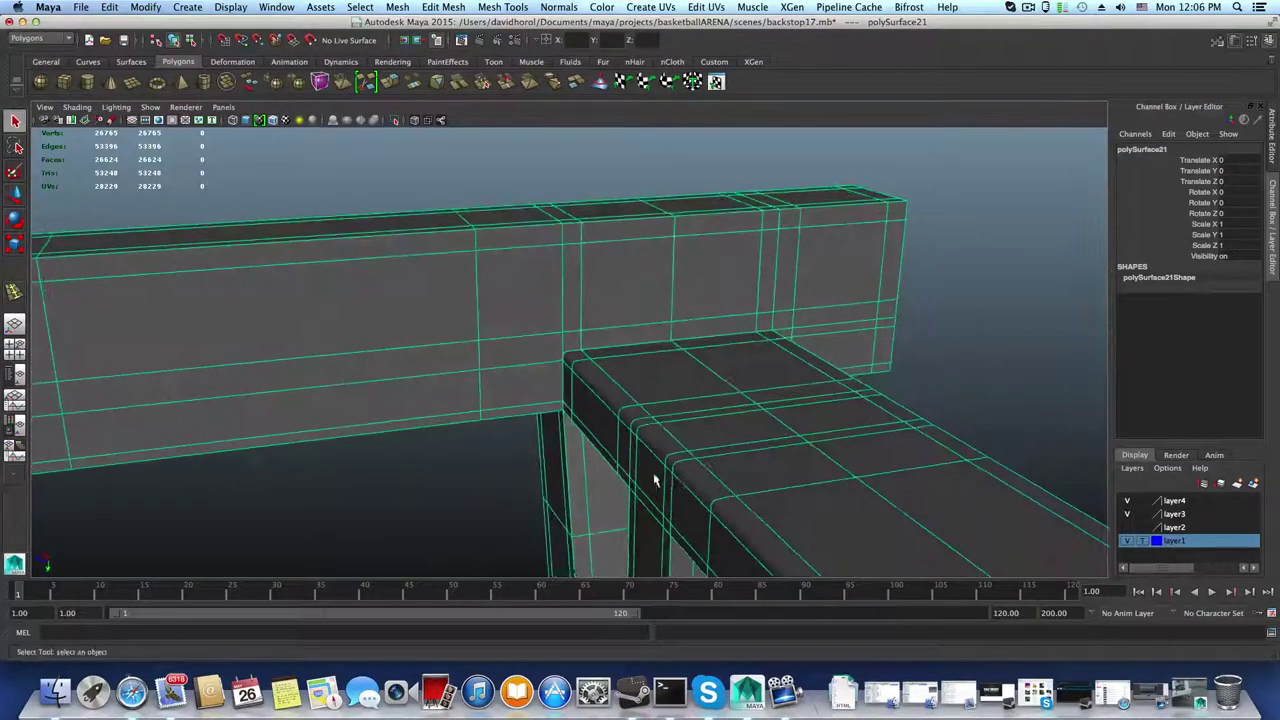
key(1)
Step: Insert an edge loop close to the underside edge of the front cross beam, at its corner with the side beam
scroll(670, 480, up, 10)
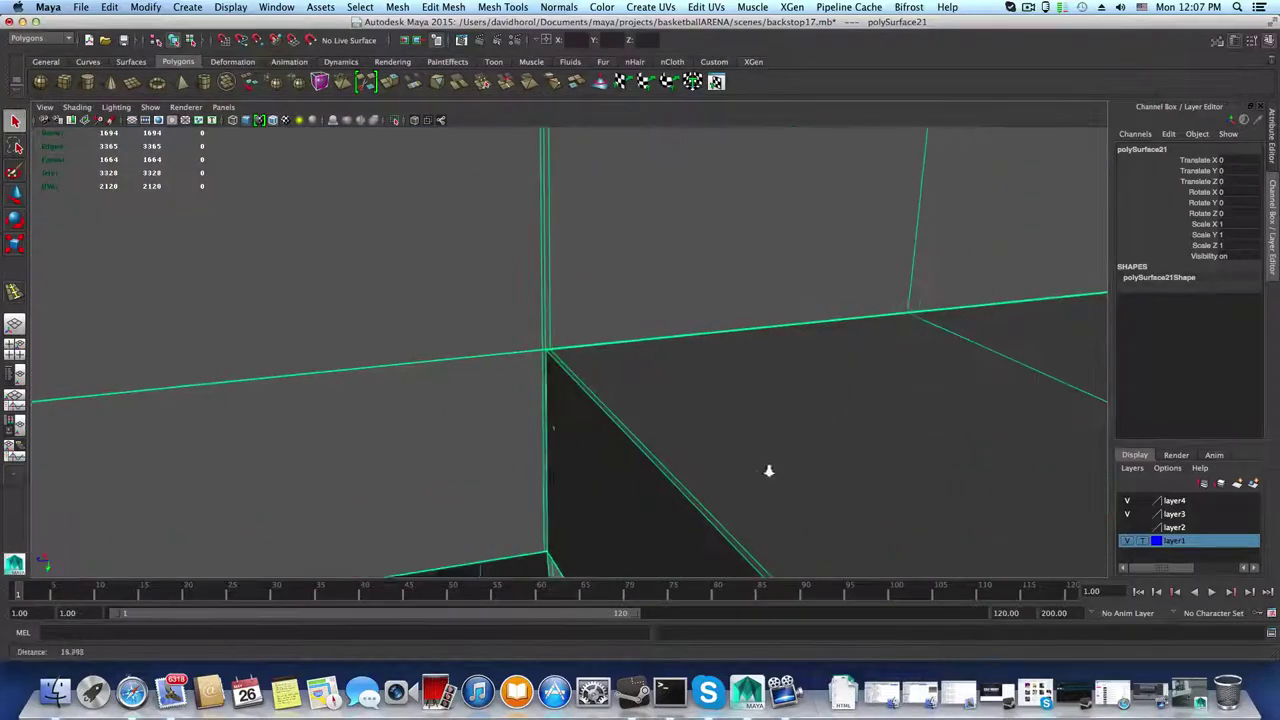
shift+right_drag(544, 416, 521, 417)
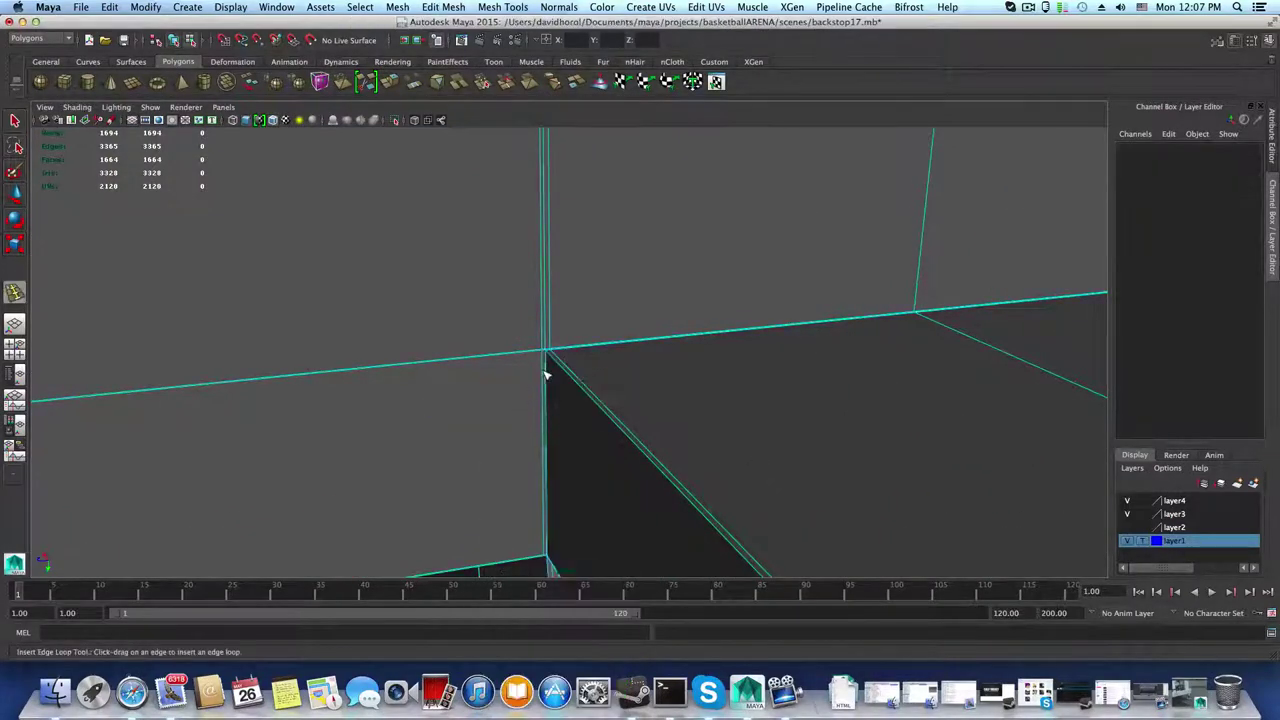
click(541, 360)
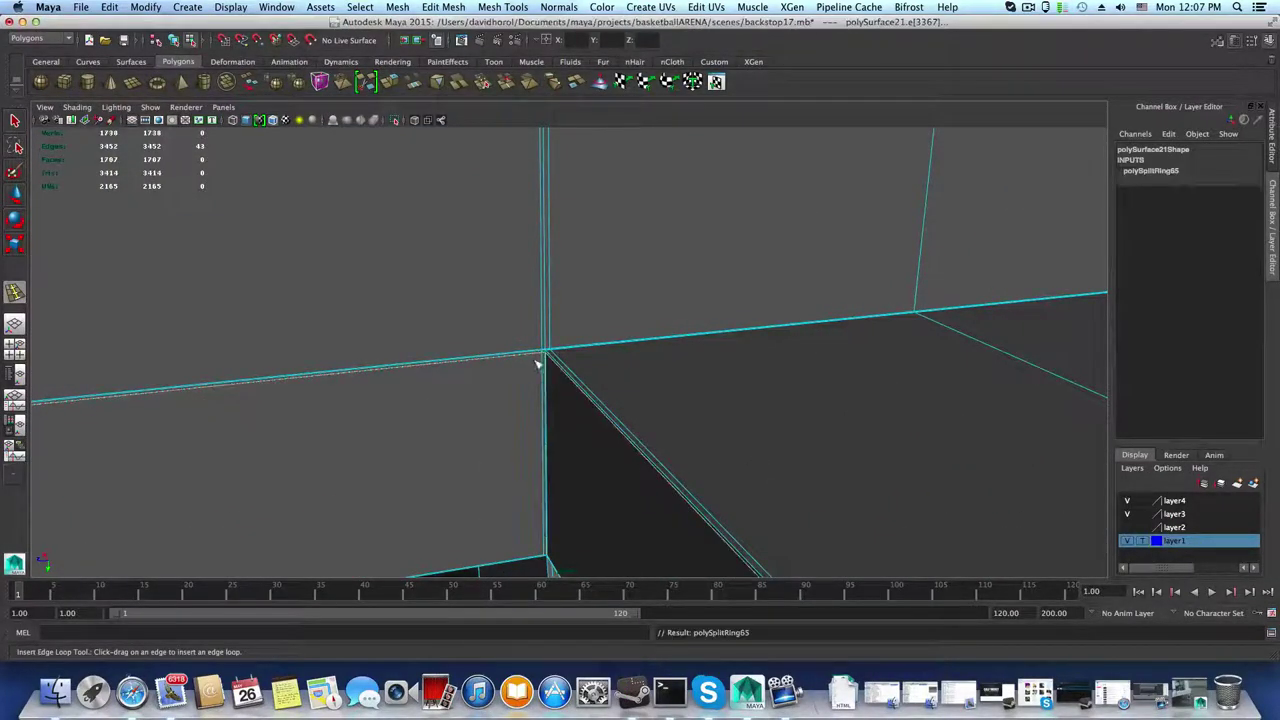
Step: Trace the inserted edge loop along the inner face of the side beam and past the upright braces
alt+drag(478, 481, 382, 406)
alt+middle_drag(735, 480, 840, 498)
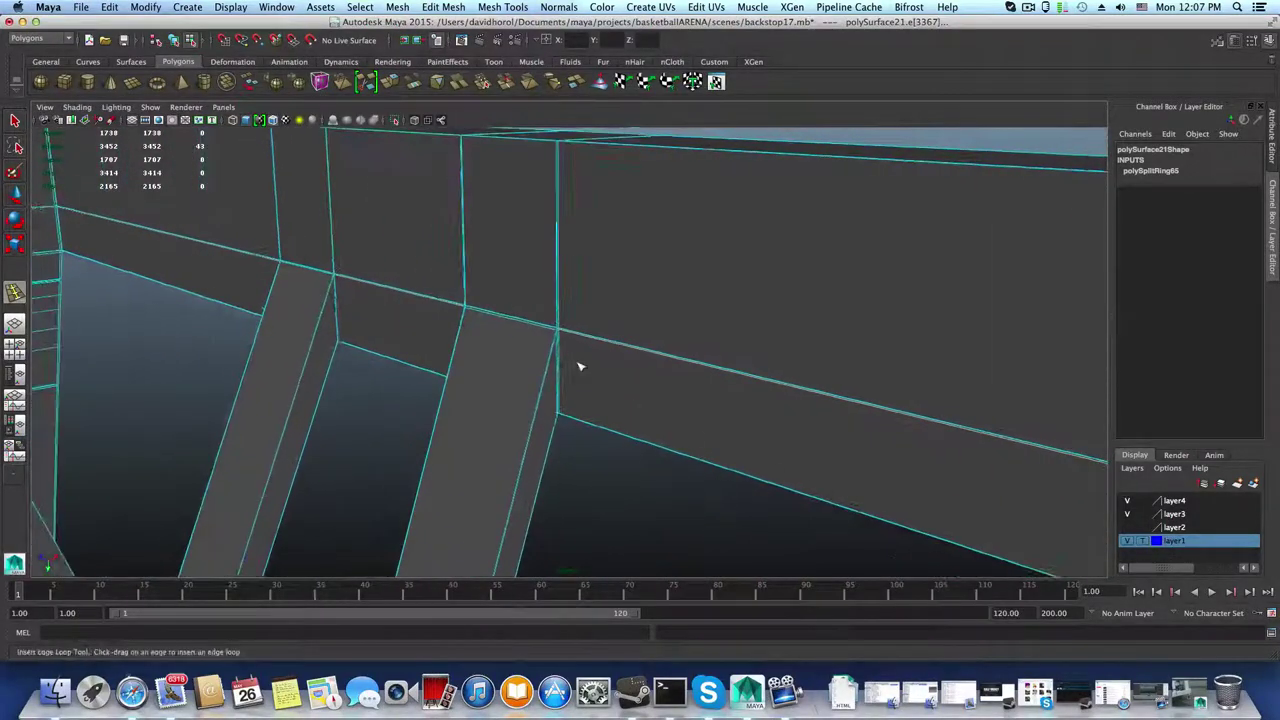
scroll(580, 366, up, 6)
scroll(574, 355, up, 2)
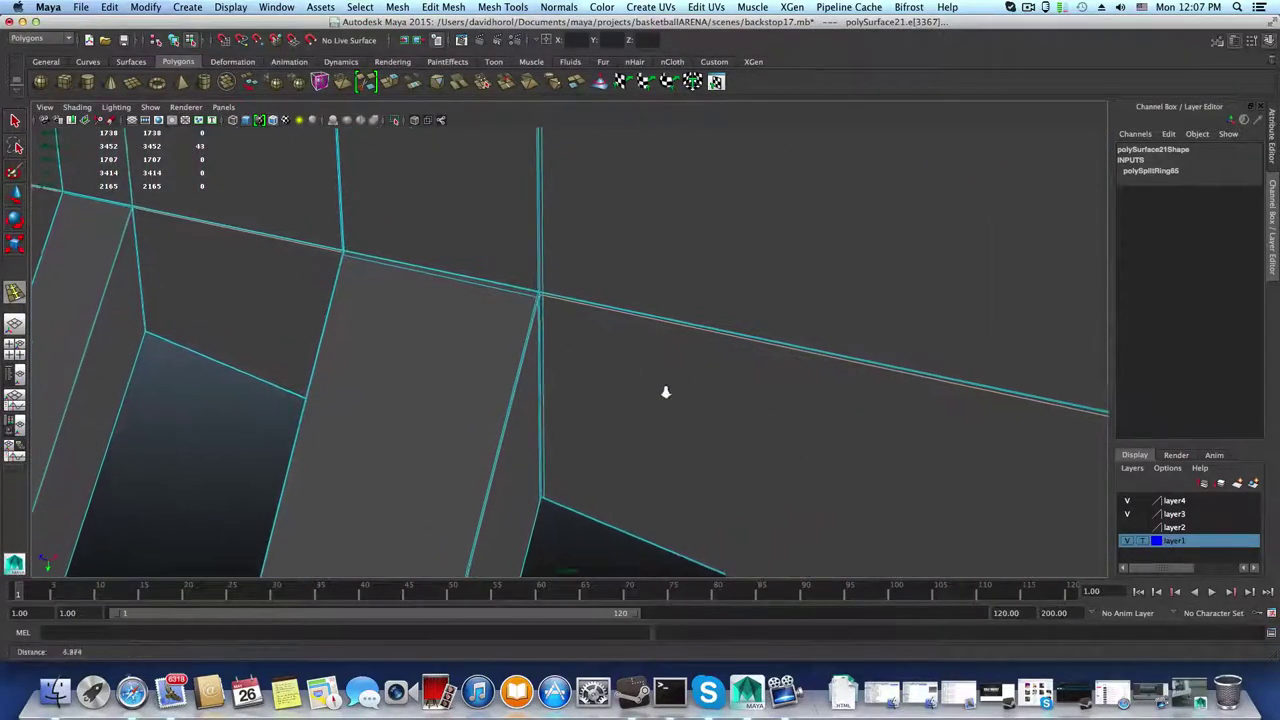
alt+drag(507, 423, 313, 431)
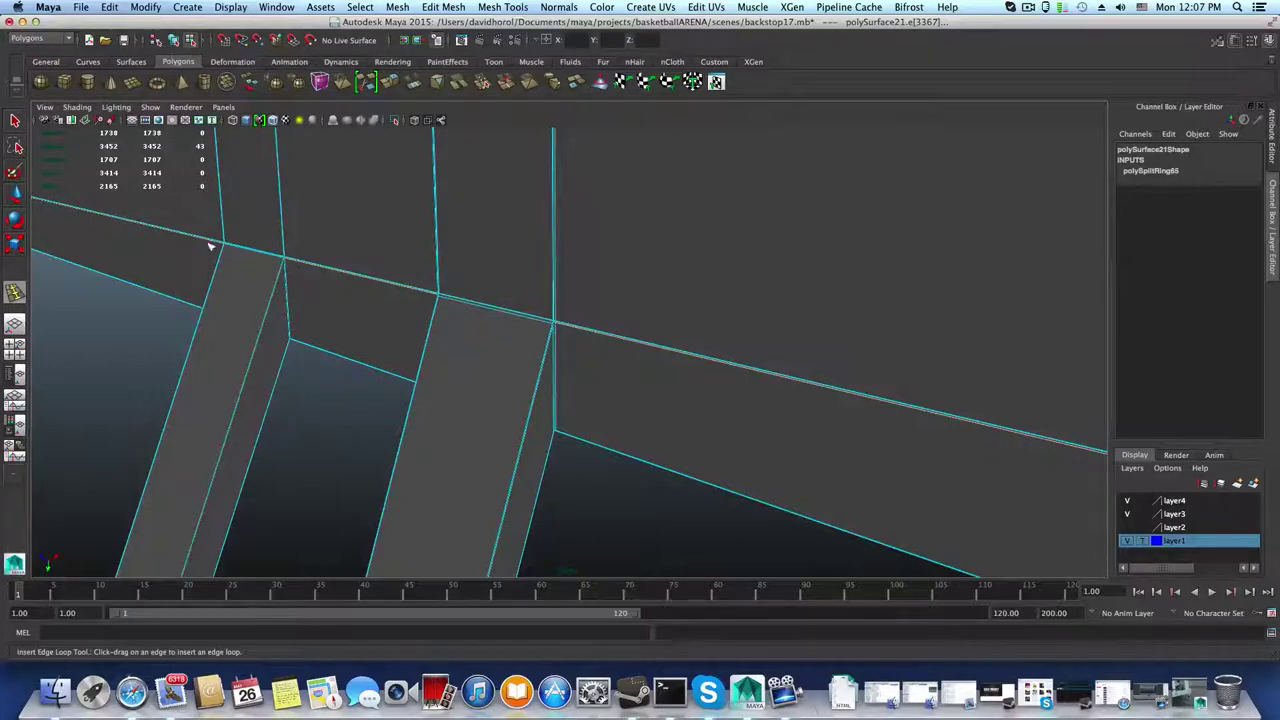
alt+drag(545, 420, 229, 360)
alt+right_drag(229, 360, 36, 340)
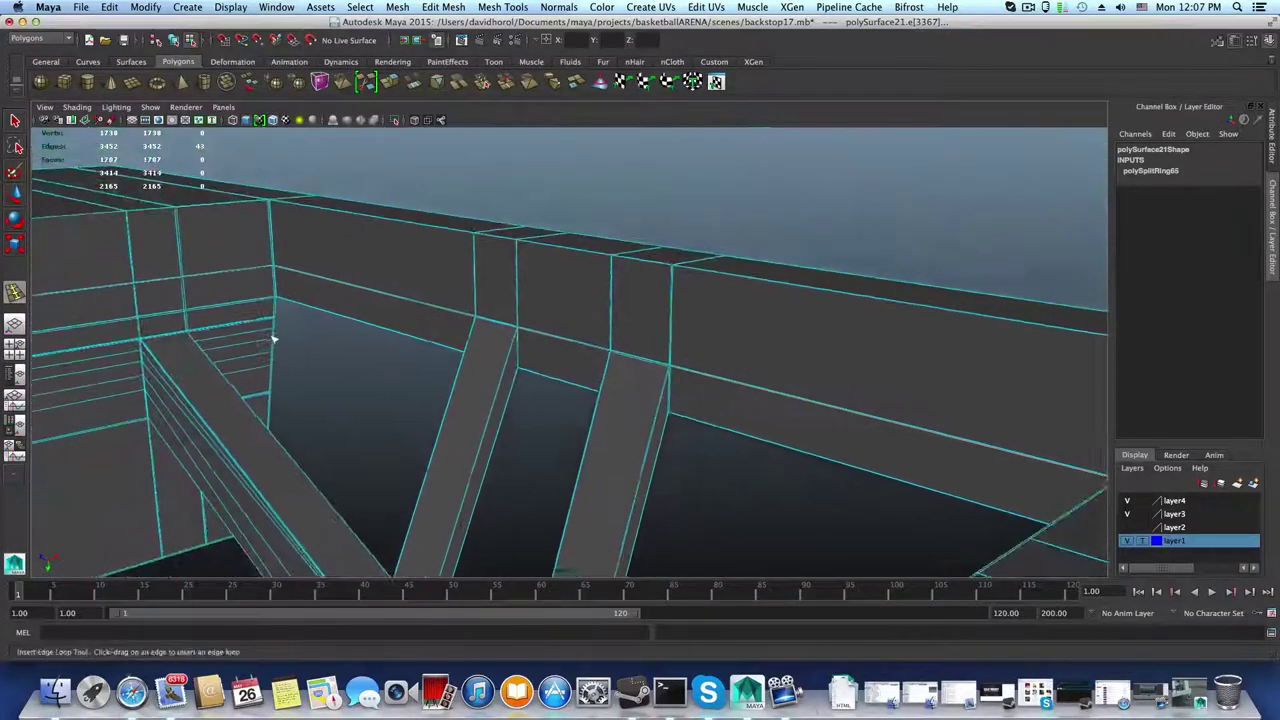
alt+right_drag(274, 338, 52, 348)
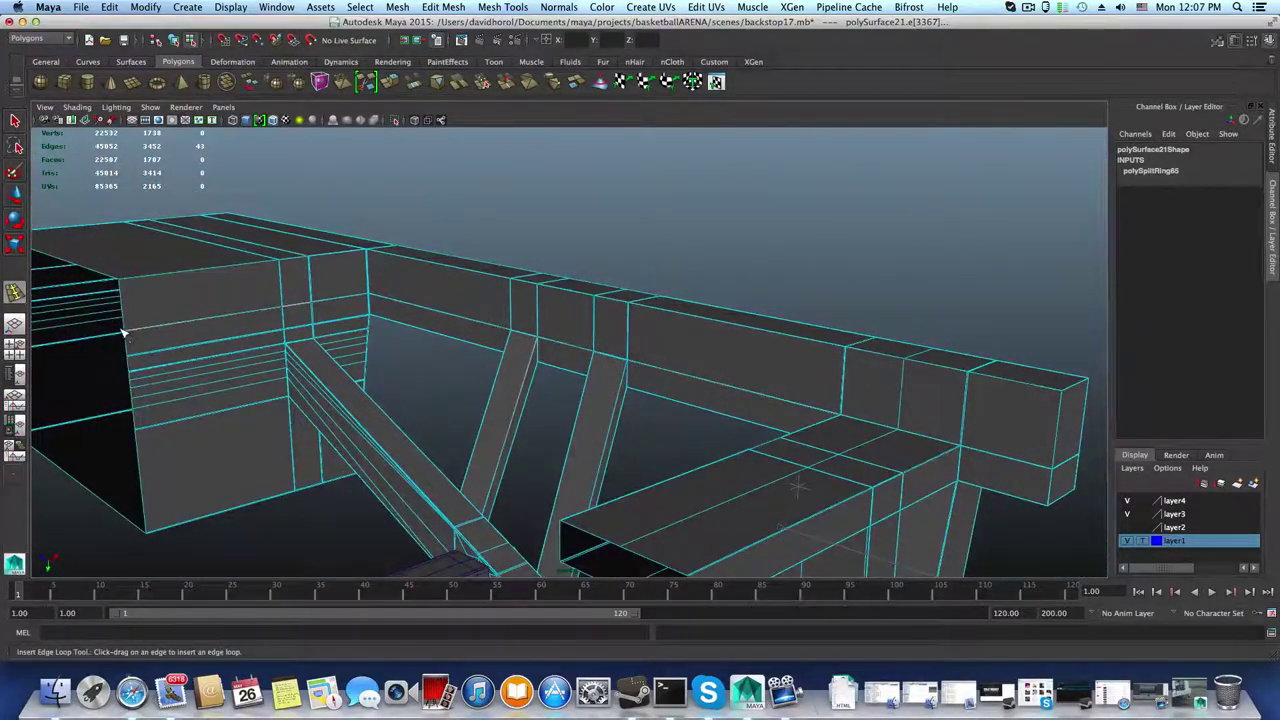
Step: Inspect how the inserted edge loop runs around and inside the counterweight box and back to the side beam
alt+drag(123, 334, 494, 446)
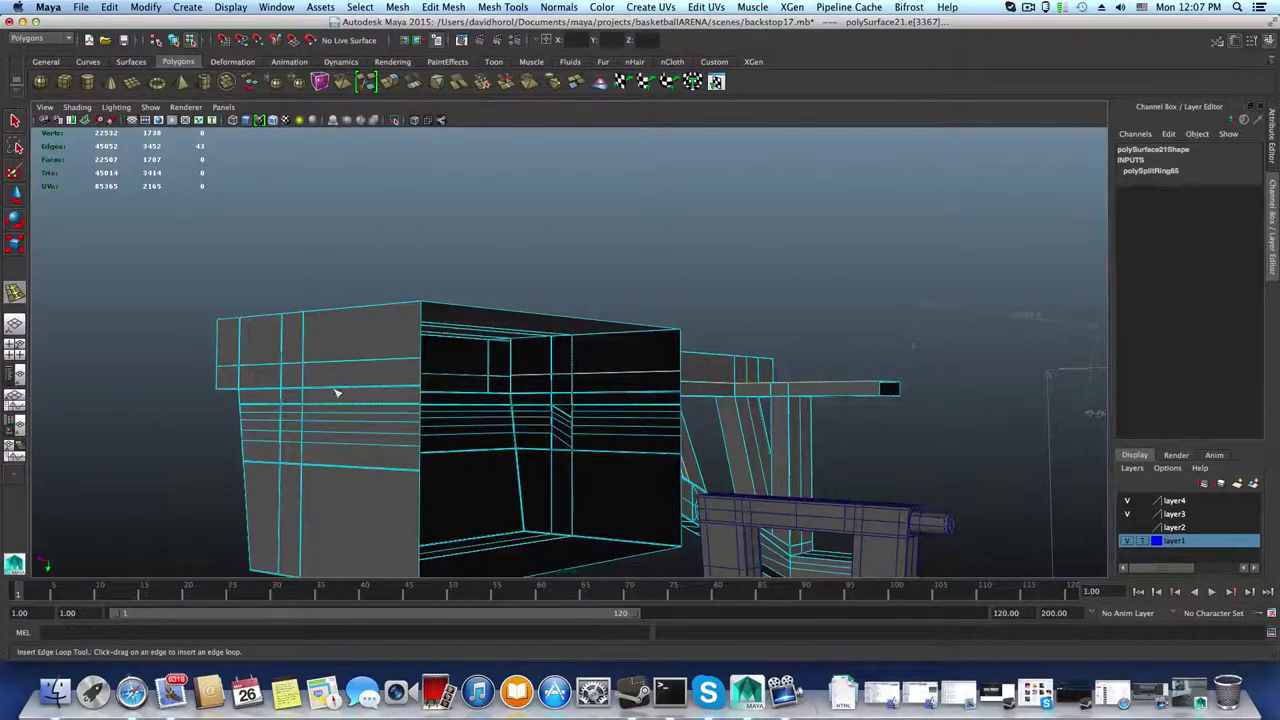
alt+right_drag(337, 393, 720, 465)
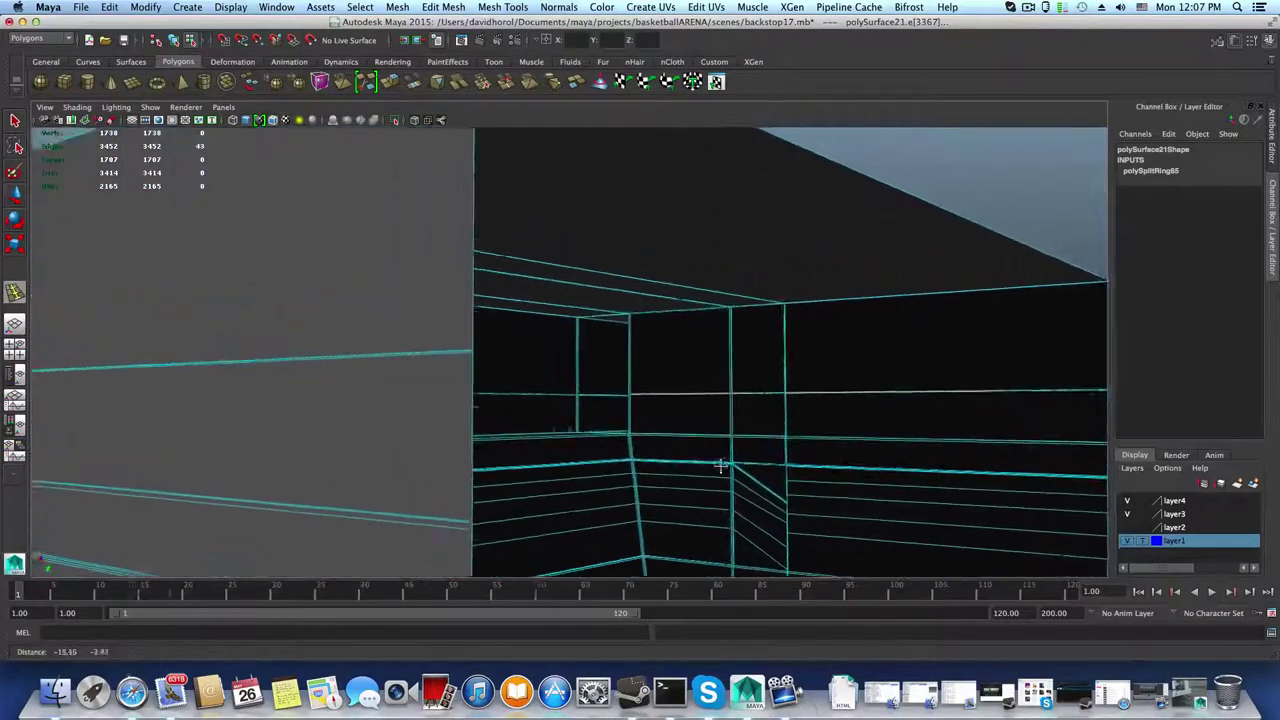
alt+middle_drag(720, 465, 732, 478)
alt+right_drag(470, 438, 545, 438)
alt+right_drag(377, 396, 387, 417)
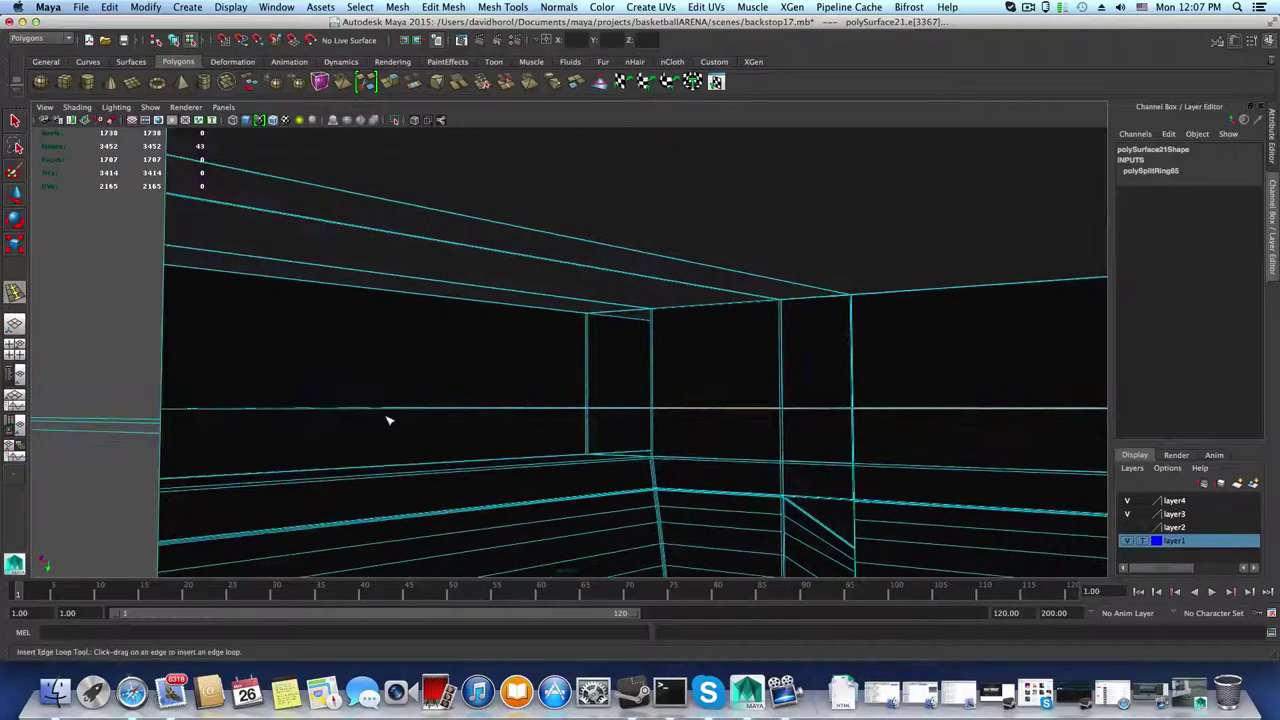
scroll(400, 433, up, 1)
alt+middle_drag(680, 419, 270, 447)
alt+middle_drag(720, 491, 486, 454)
alt+right_drag(486, 454, 763, 515)
alt+drag(762, 516, 209, 483)
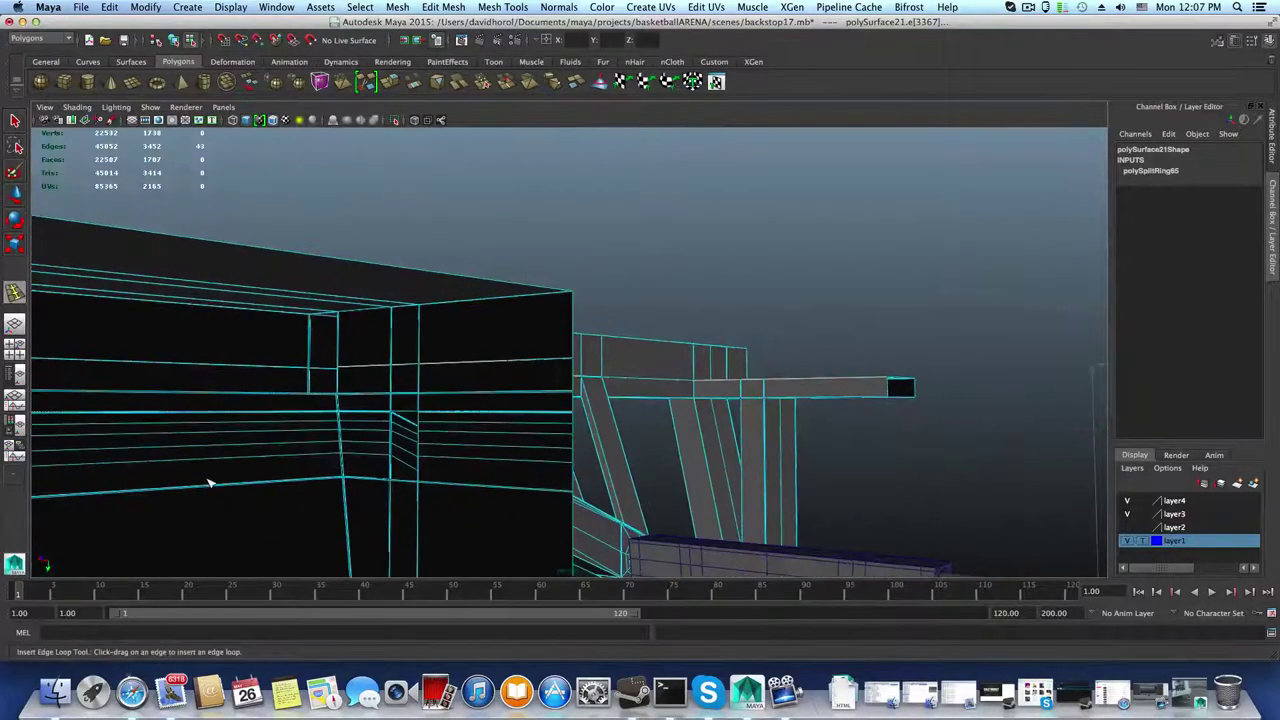
alt+drag(312, 480, 557, 515)
alt+drag(457, 516, 132, 514)
alt+right_drag(312, 521, 571, 494)
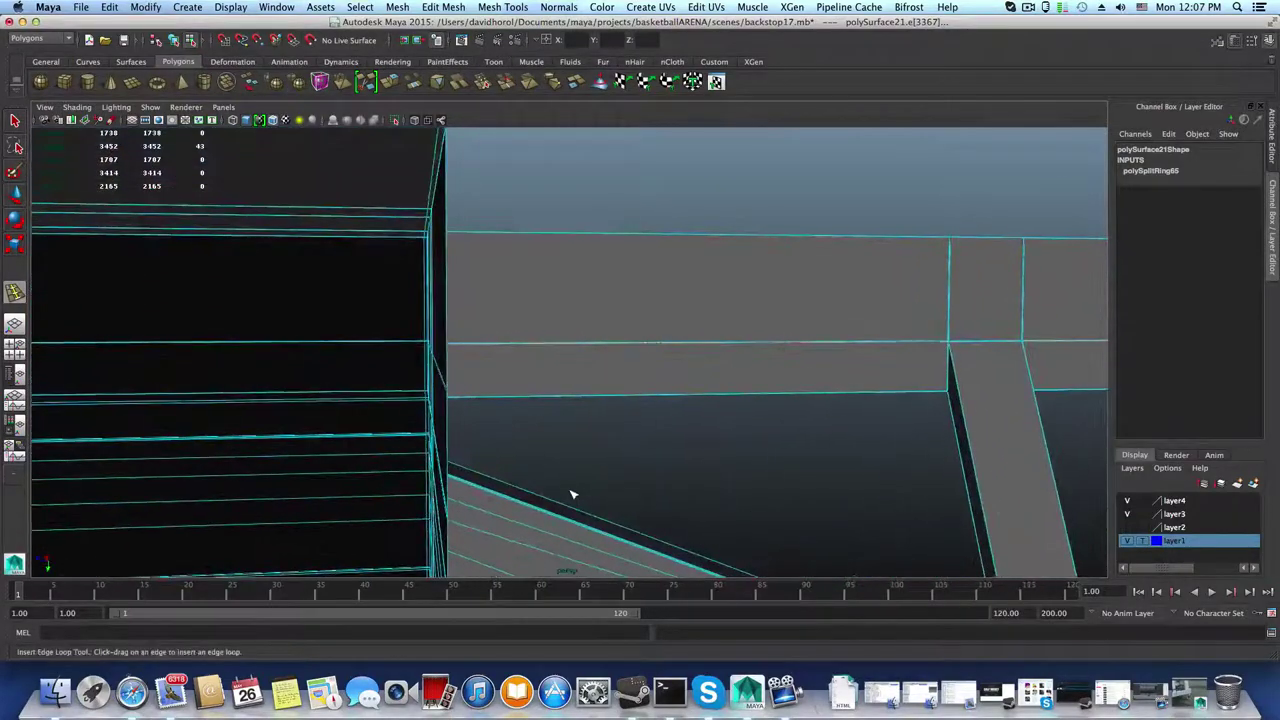
Step: Inspect the corner where the cross beam meets the side beam, and preview the base frame mesh smoothed
alt+drag(571, 494, 544, 486)
alt+drag(657, 325, 797, 485)
scroll(606, 451, up, 5)
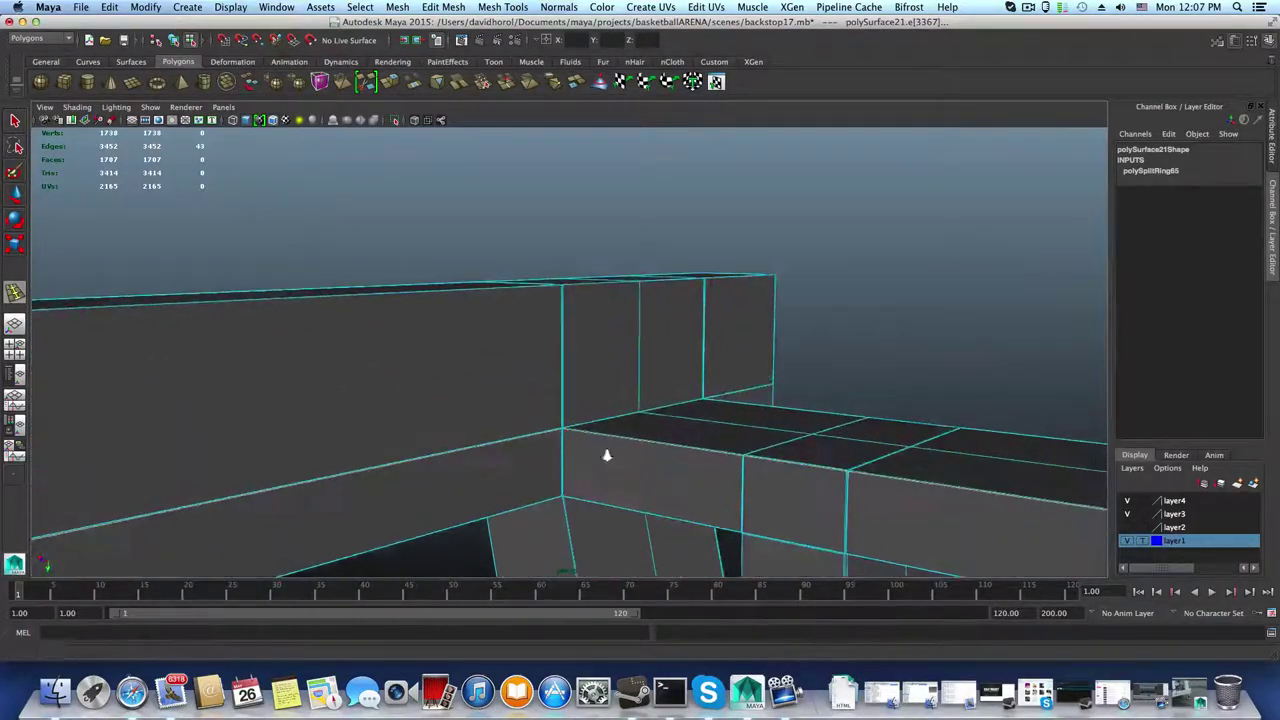
alt+drag(606, 451, 517, 446)
alt+middle_drag(517, 446, 452, 463)
alt+drag(452, 463, 956, 500)
click(15, 121)
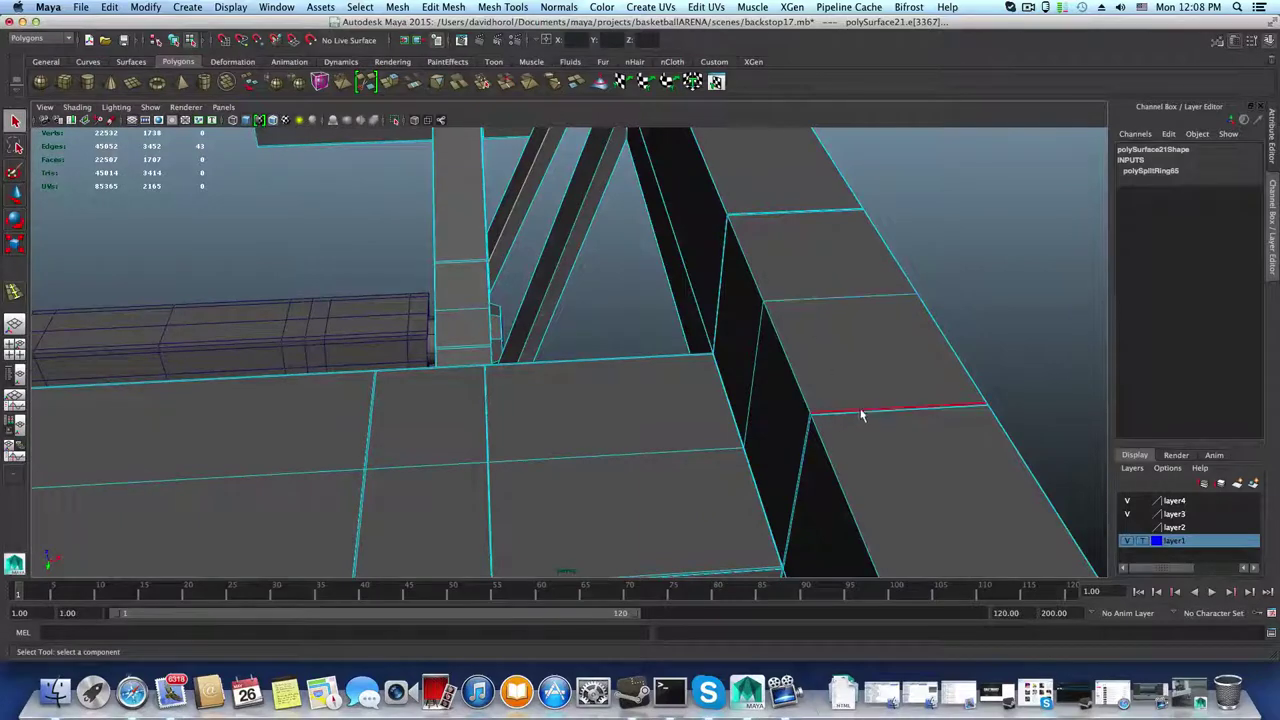
key(3)
Step: Delete the two lengthwise edge loops running along the side beam near its long edges, and return to the unsmoothed display
scroll(872, 450, down, 3)
alt+middle_drag(874, 451, 666, 368)
scroll(668, 368, up, 3)
alt+middle_drag(750, 388, 661, 363)
right_drag(661, 363, 661, 334)
double_click(701, 363)
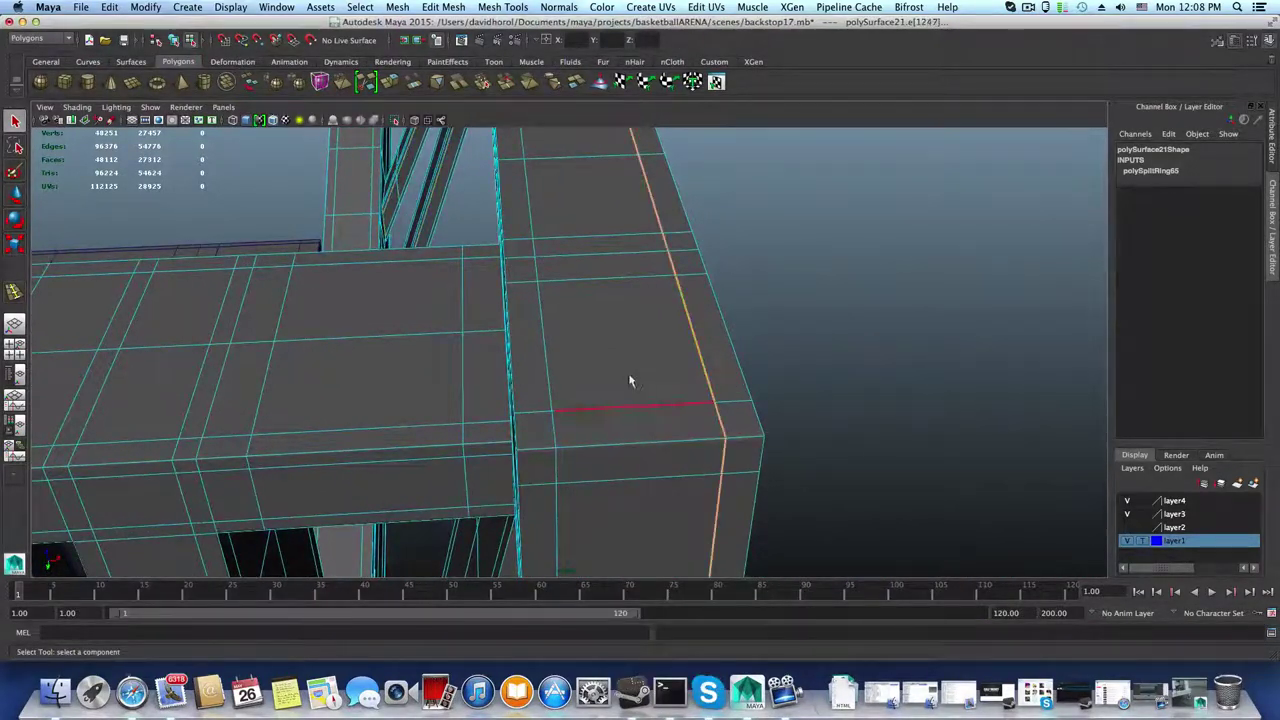
shift+click(547, 369)
shift+double_click(547, 369)
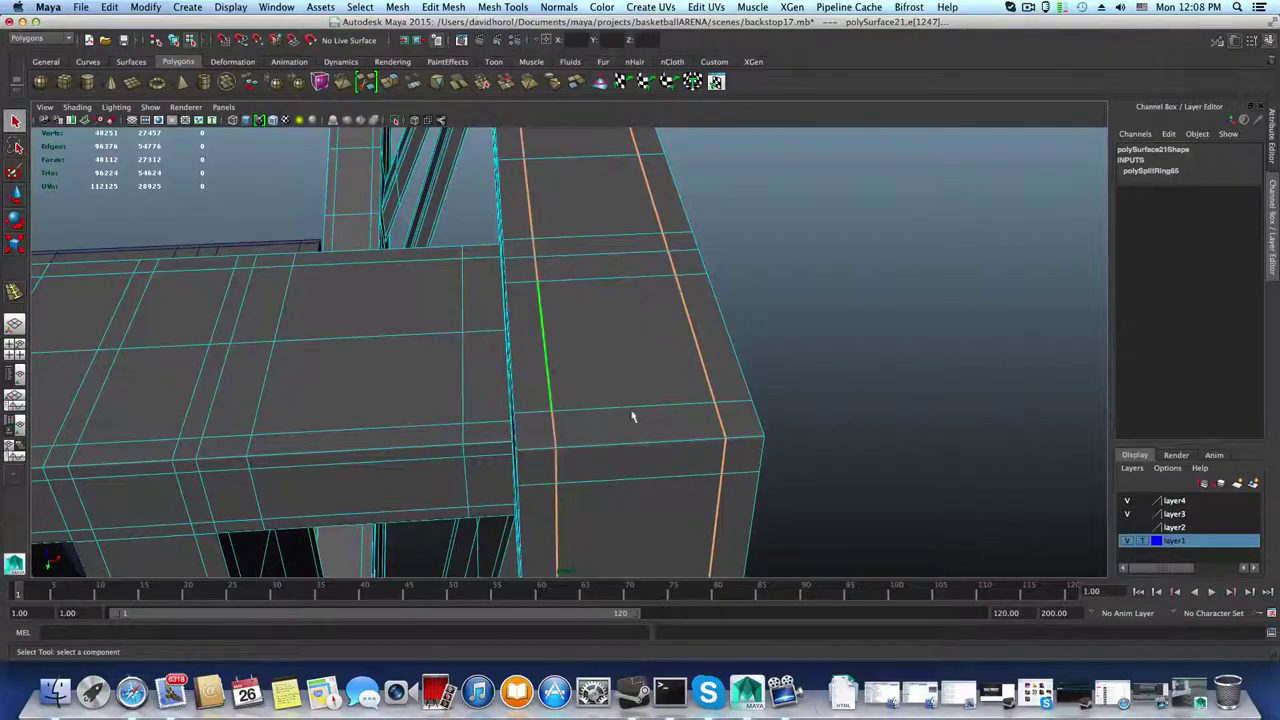
scroll(652, 429, down, 3)
shift+right_click(617, 366)
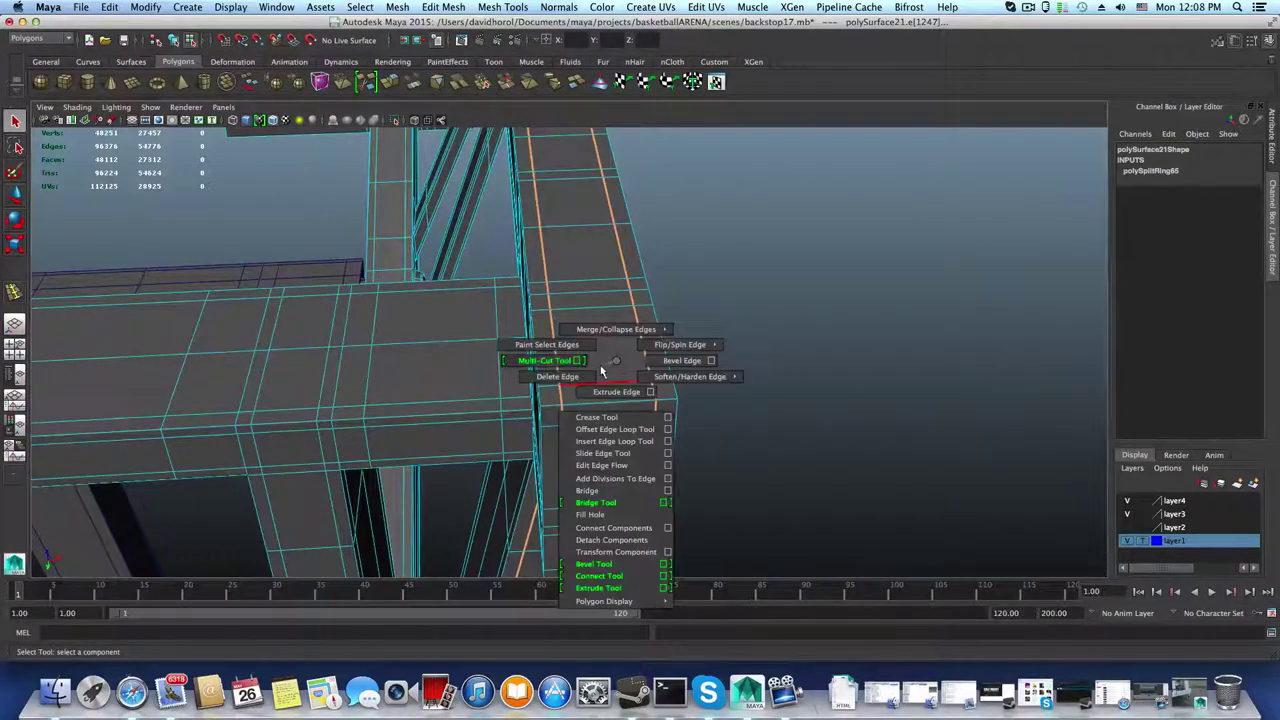
click(600, 370)
key(1)
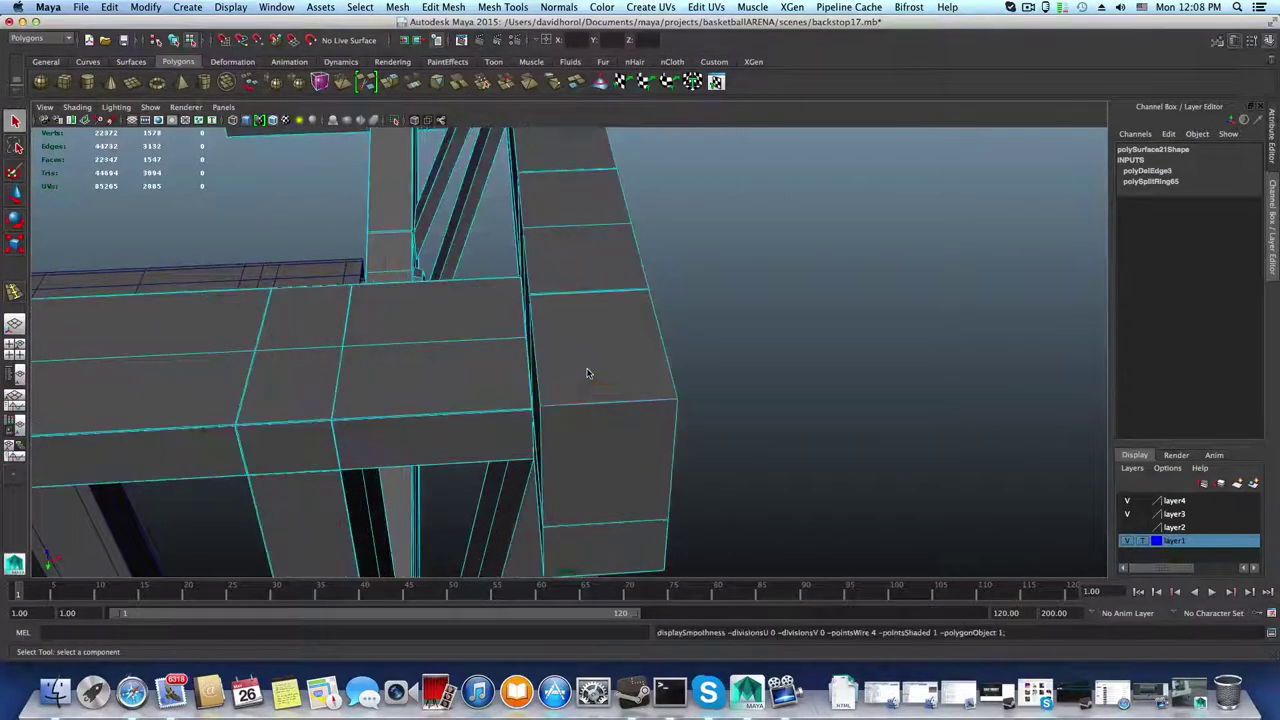
Step: Split the edge ring across the side beam's end edge to add a lengthwise edge loop down the beam's middle
alt+right_drag(591, 378, 641, 375)
click(628, 412)
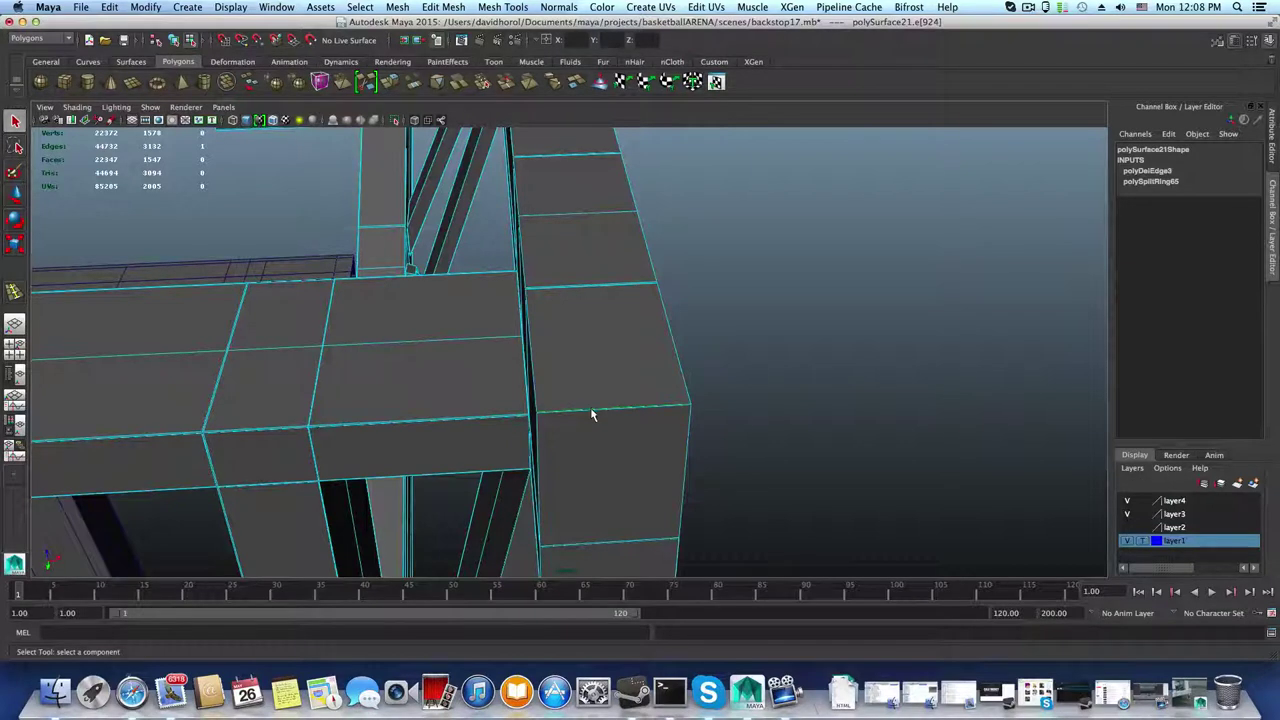
ctrl+right_drag(621, 416, 670, 444)
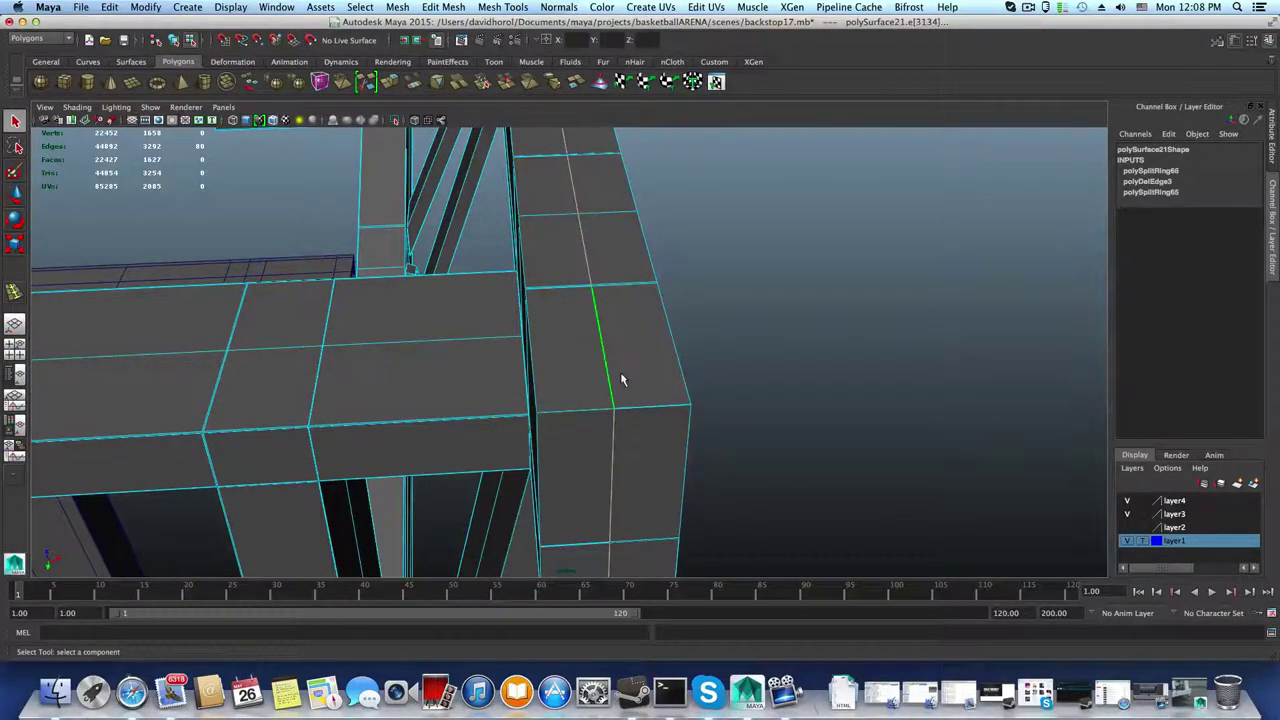
Step: Offset the side beam's middle edge loop to both sides, placing the duplicate loops close to the beam's long edges
alt+drag(626, 362, 794, 428)
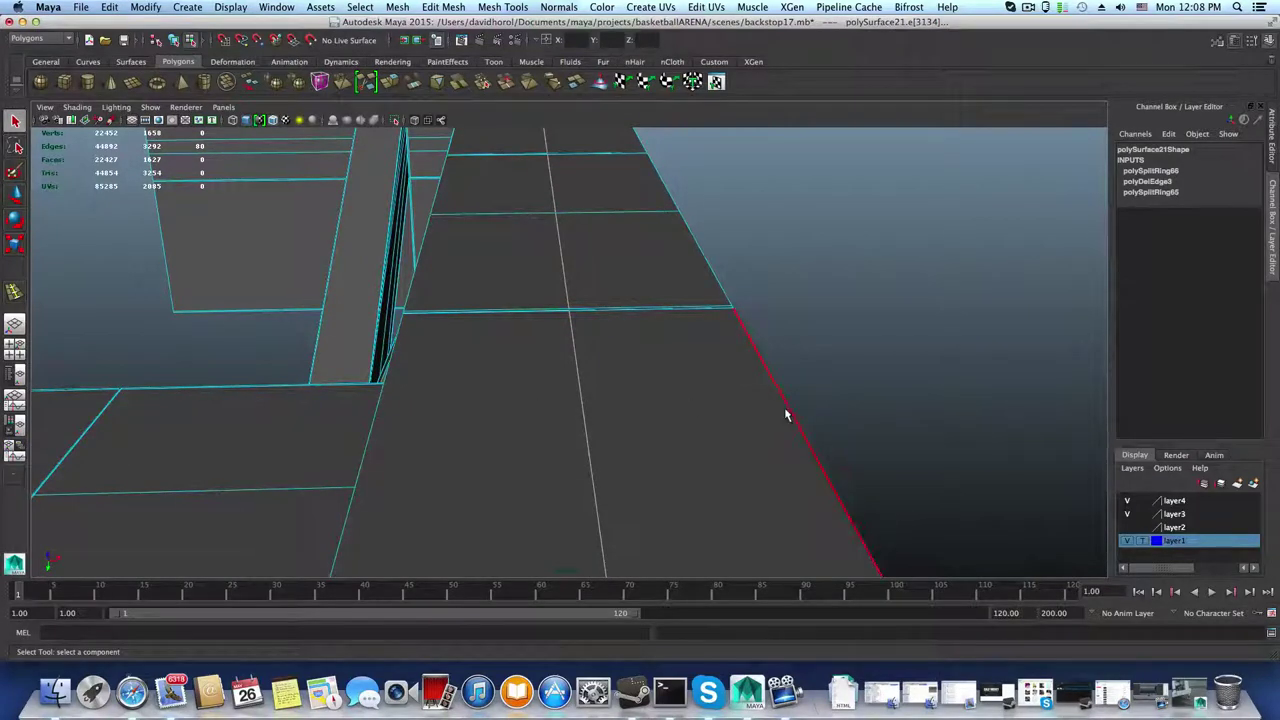
alt+drag(851, 471, 746, 474)
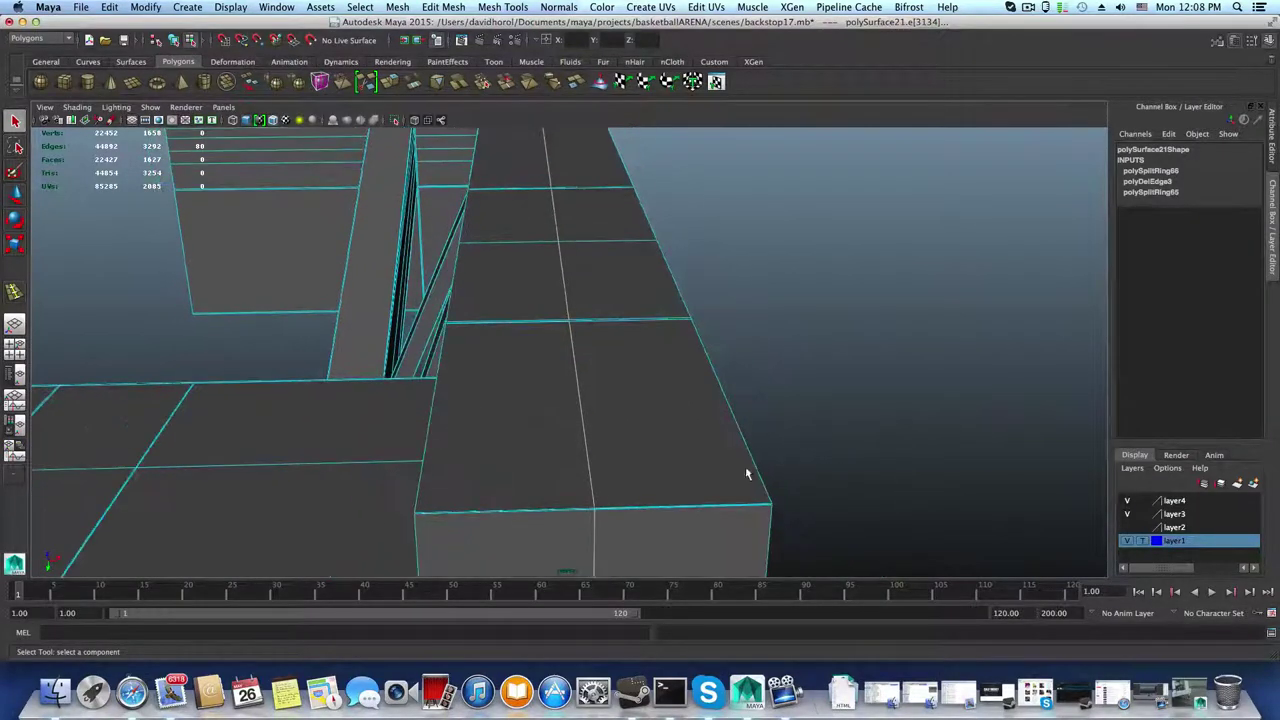
click(497, 9)
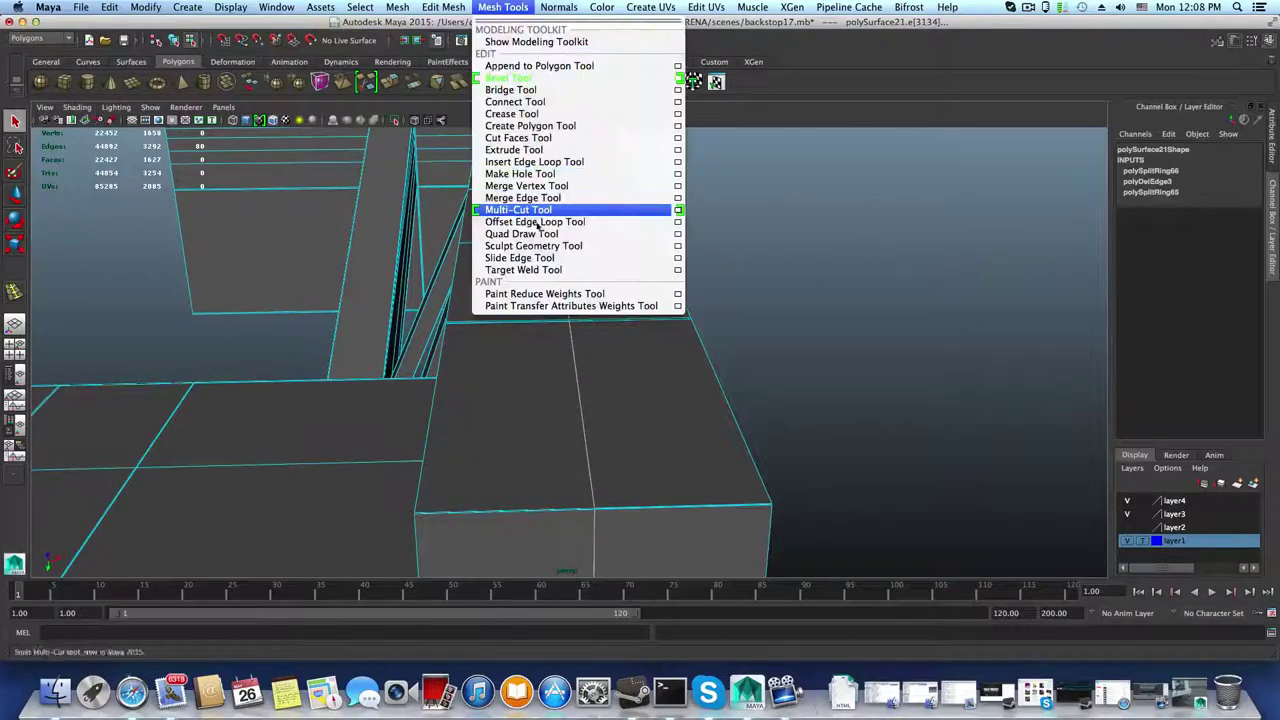
click(534, 224)
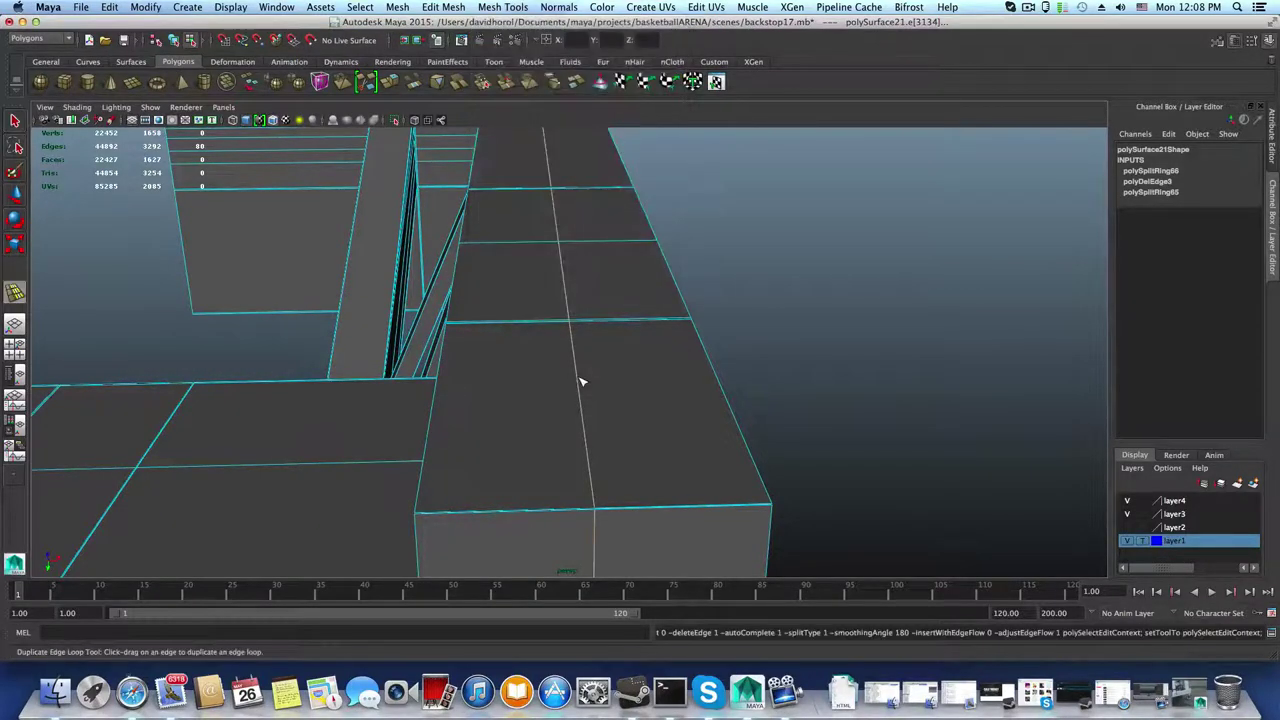
drag(578, 375, 578, 330)
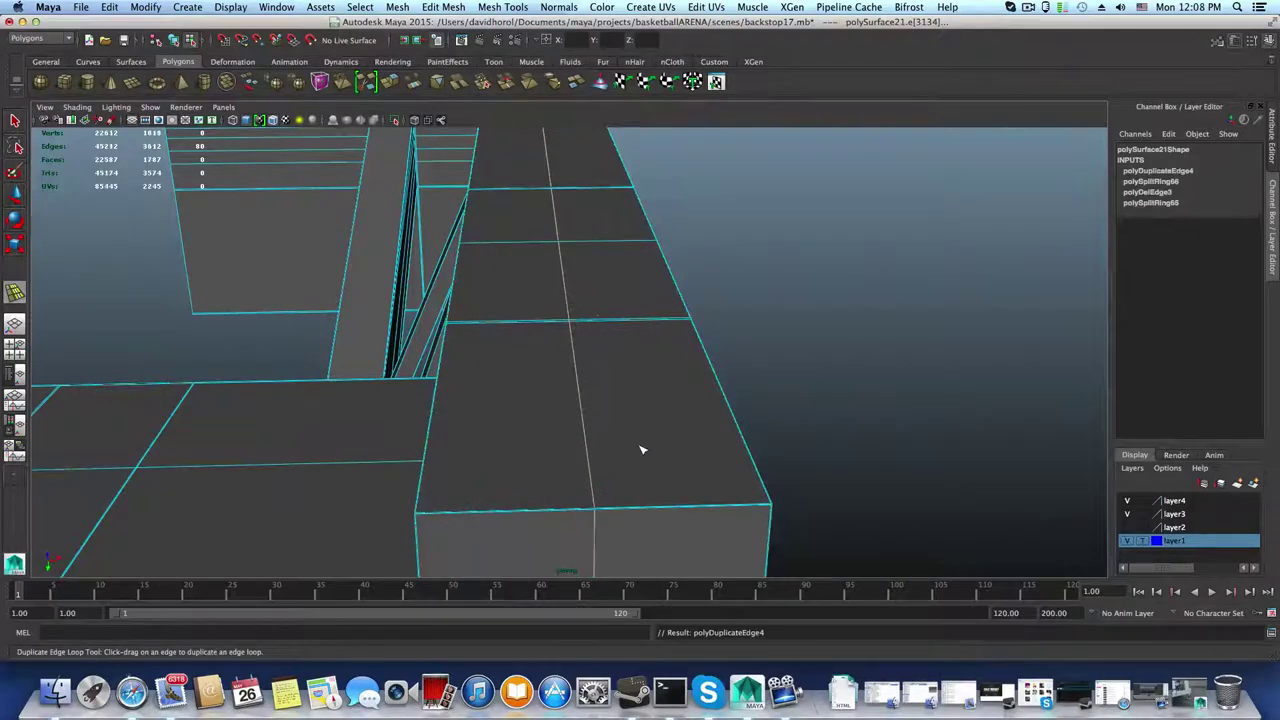
Step: Split the edge ring of the middle edge to add a crosswise loop halfway along the side beam's end section, and preview it smoothed
alt+drag(632, 429, 626, 440)
alt+right_drag(680, 387, 895, 392)
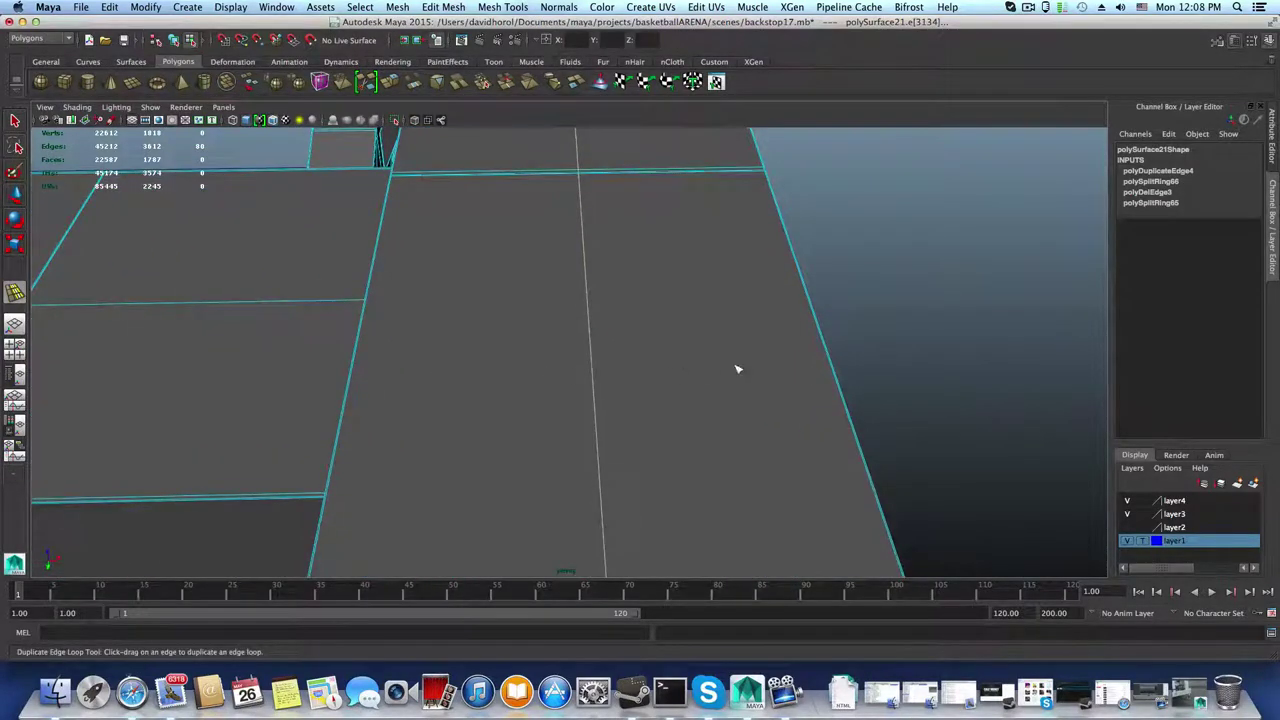
alt+drag(556, 369, 506, 383)
right_click(516, 376)
click(516, 347)
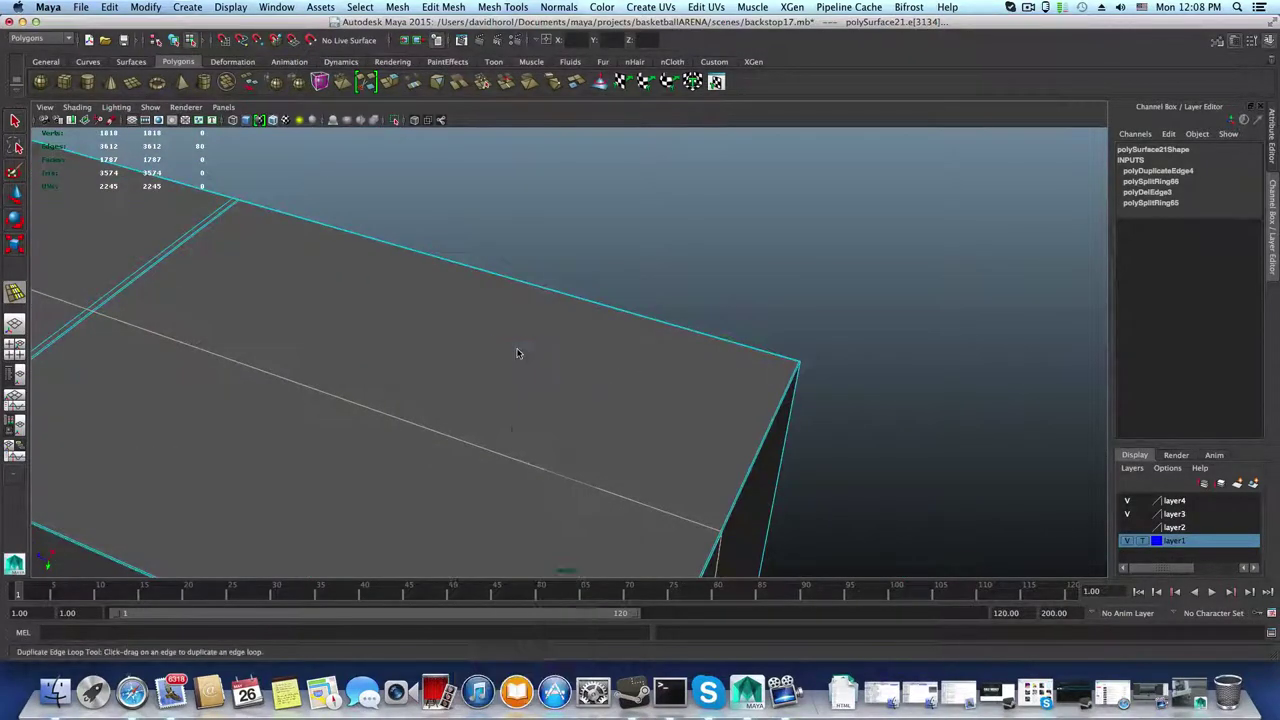
double_click(481, 408)
alt+middle_drag(481, 408, 586, 371)
alt+drag(586, 371, 540, 394)
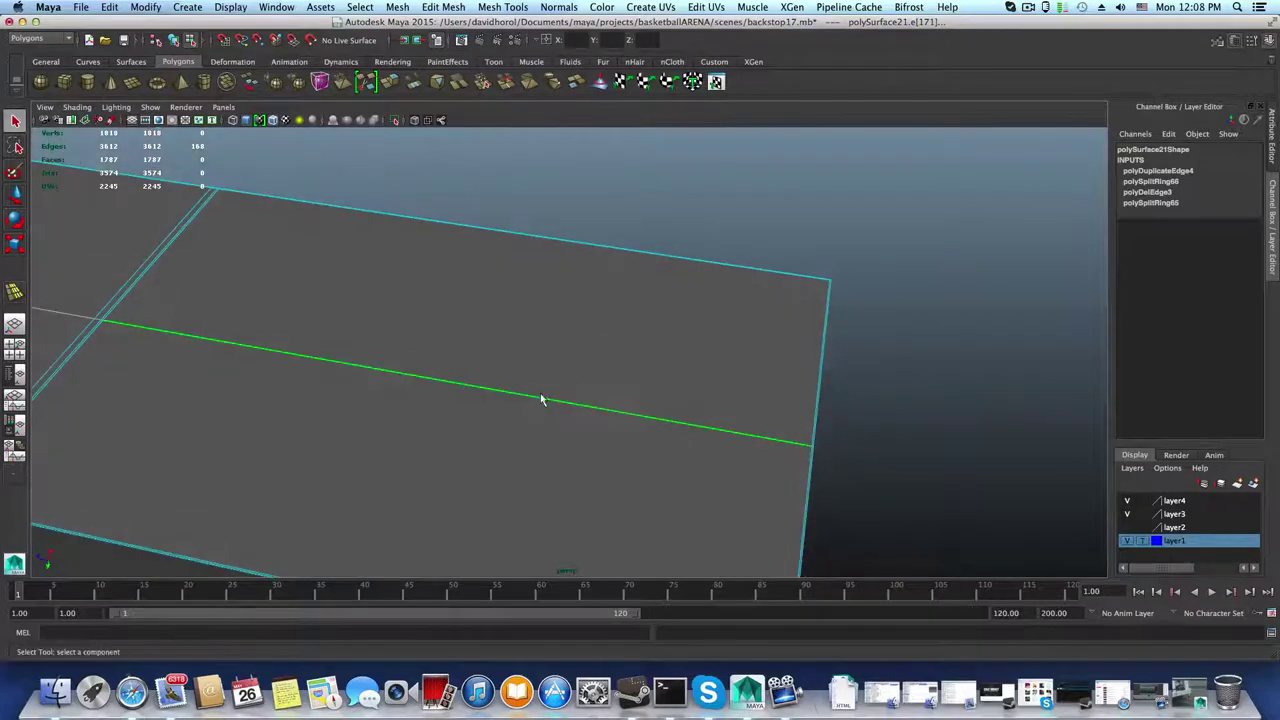
click(538, 394)
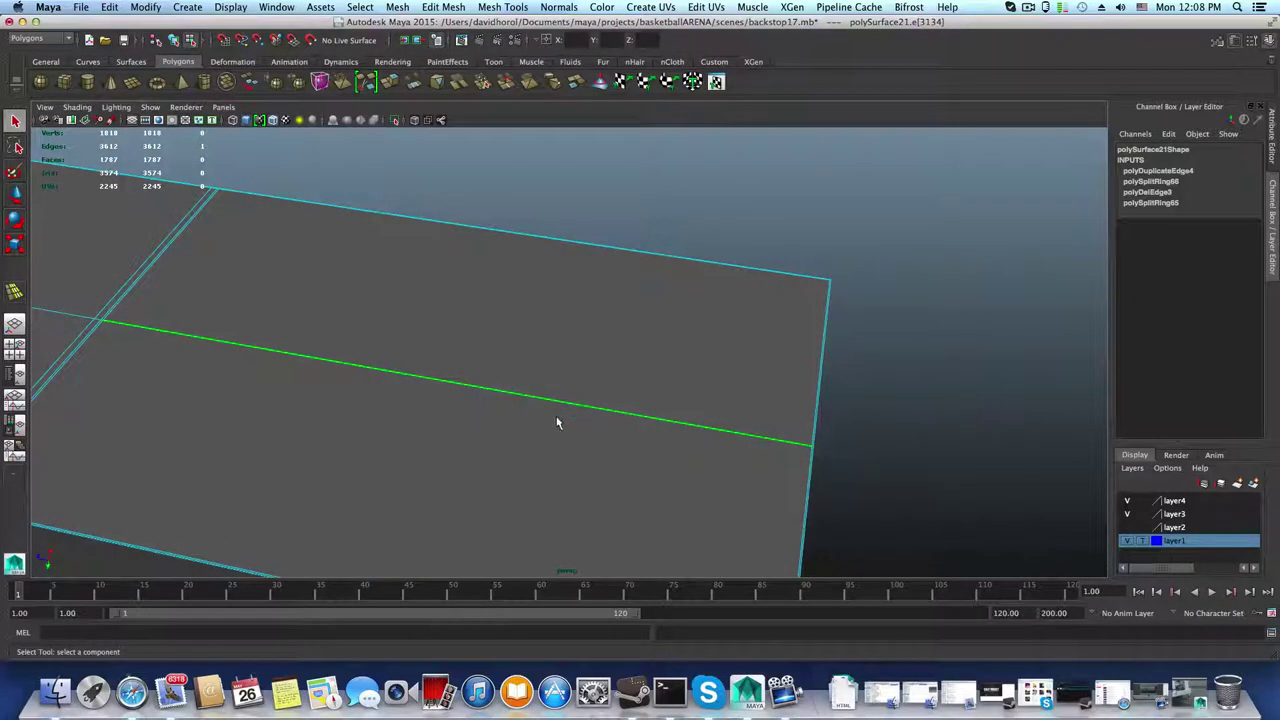
ctrl+right_drag(557, 417, 601, 447)
alt+drag(620, 434, 637, 414)
key(3)
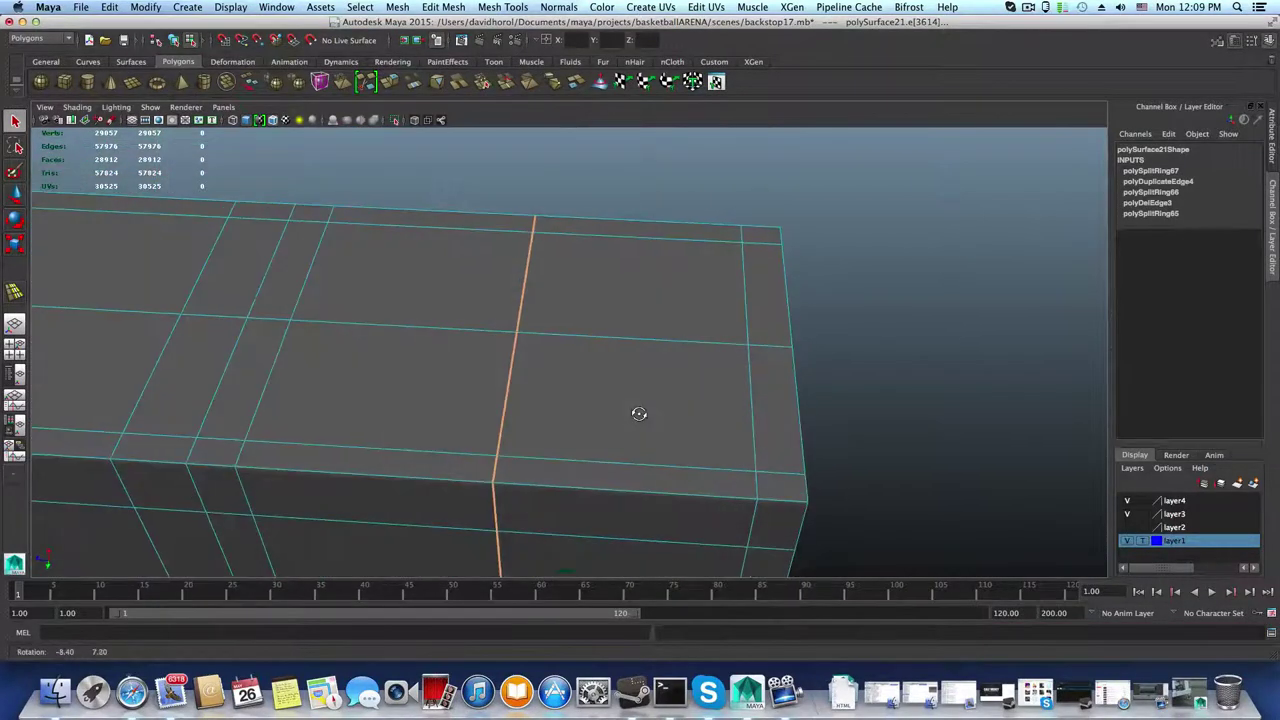
Step: Chamfer the vertex where the two middle loops cross on top of the side beam's end into a diamond-shaped face, in unsmoothed display
right_drag(698, 388, 698, 420)
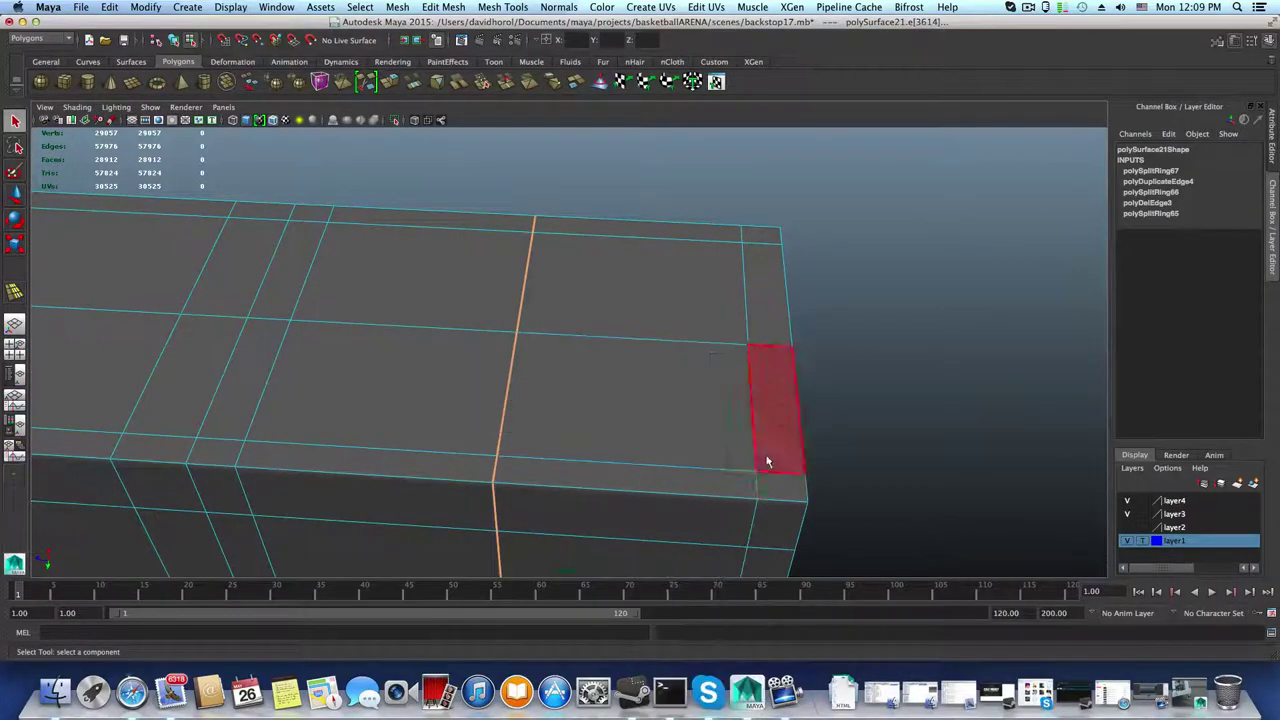
click(778, 486)
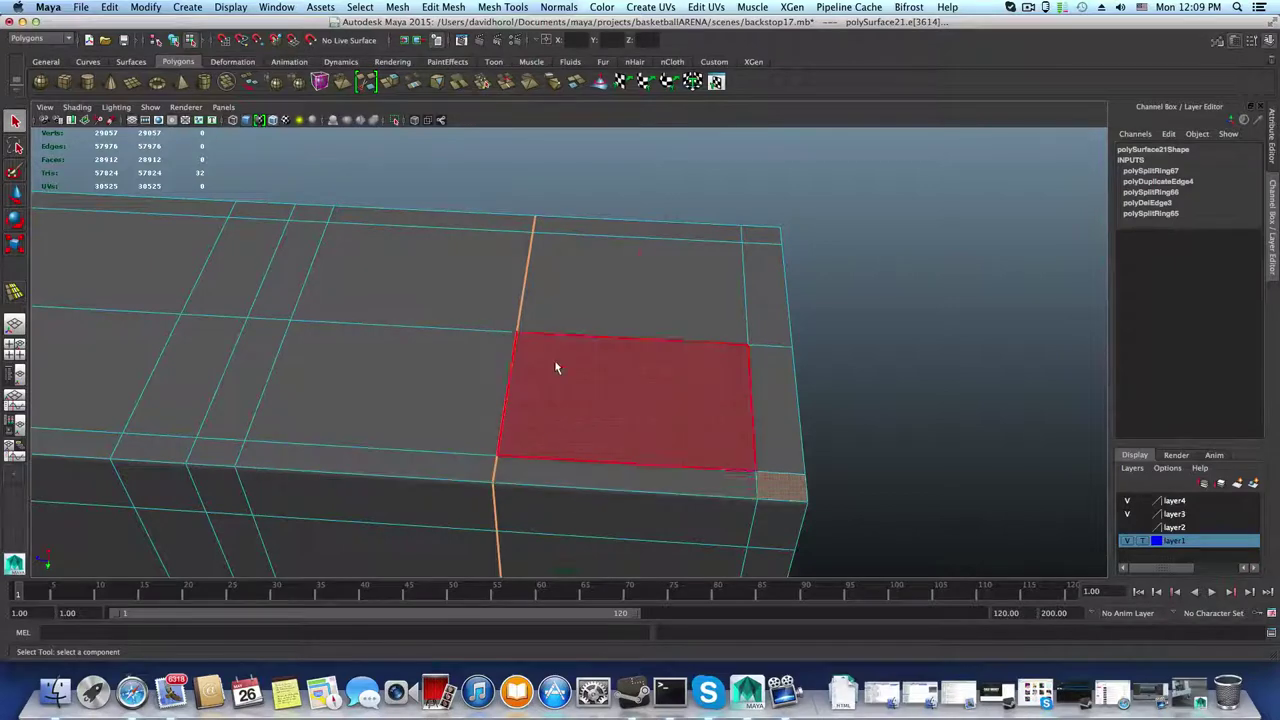
mouse_move(514, 333)
alt+mouse_down()
mouse_move(520, 366)
mouse_move(526, 349)
alt+mouse_up()
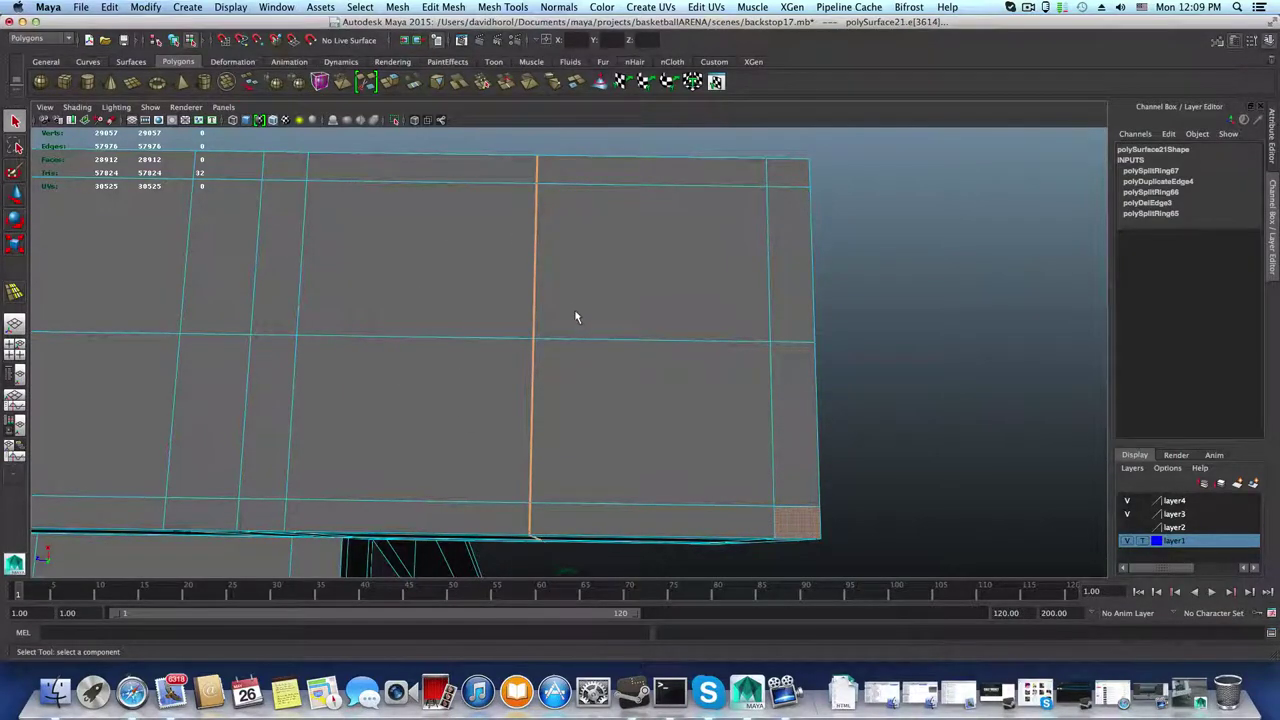
alt+drag(557, 352, 550, 418)
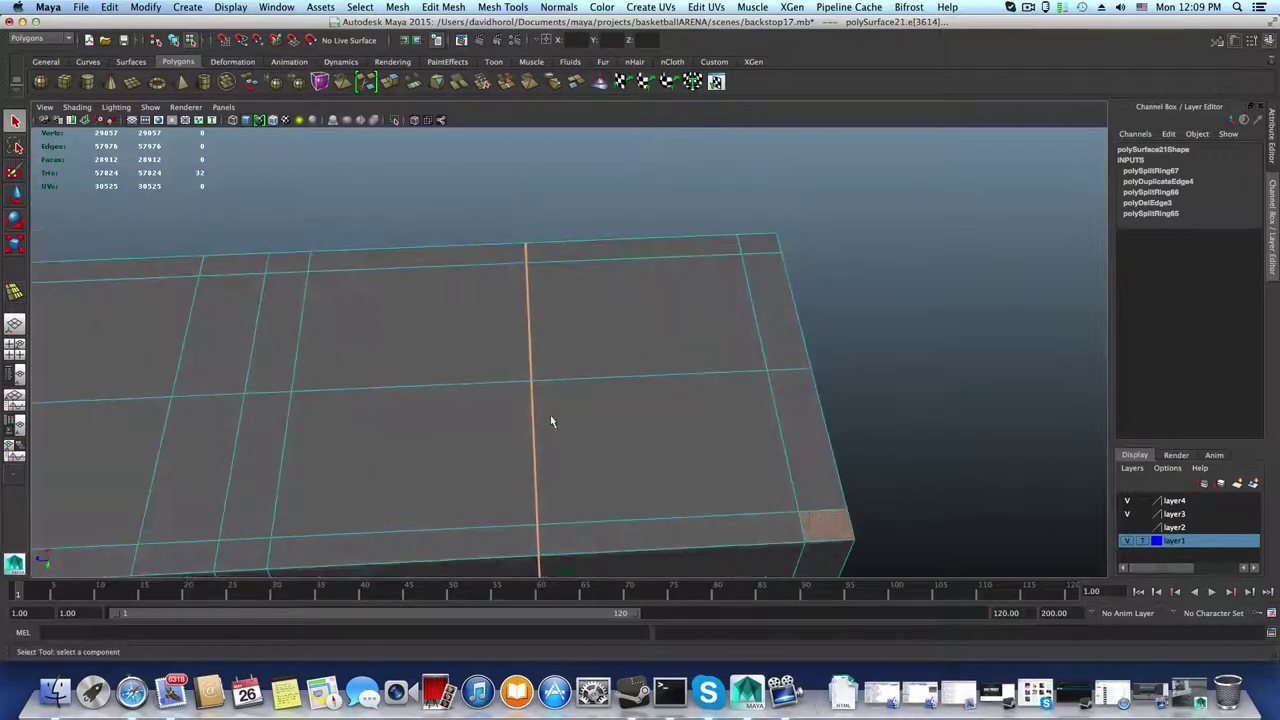
mouse_move(558, 364)
alt+mouse_down()
mouse_move(554, 314)
mouse_move(560, 397)
mouse_move(553, 382)
alt+mouse_up()
right_drag(556, 370, 600, 338)
click(534, 347)
mouse_move(573, 351)
alt+mouse_down()
mouse_move(566, 369)
mouse_move(573, 357)
alt+mouse_up()
key(1)
Step: Scale the diamond's two lengthwise corner vertices inward along the beam until the diamond is about as long as it is wide
right_drag(575, 348, 497, 346)
click(597, 343)
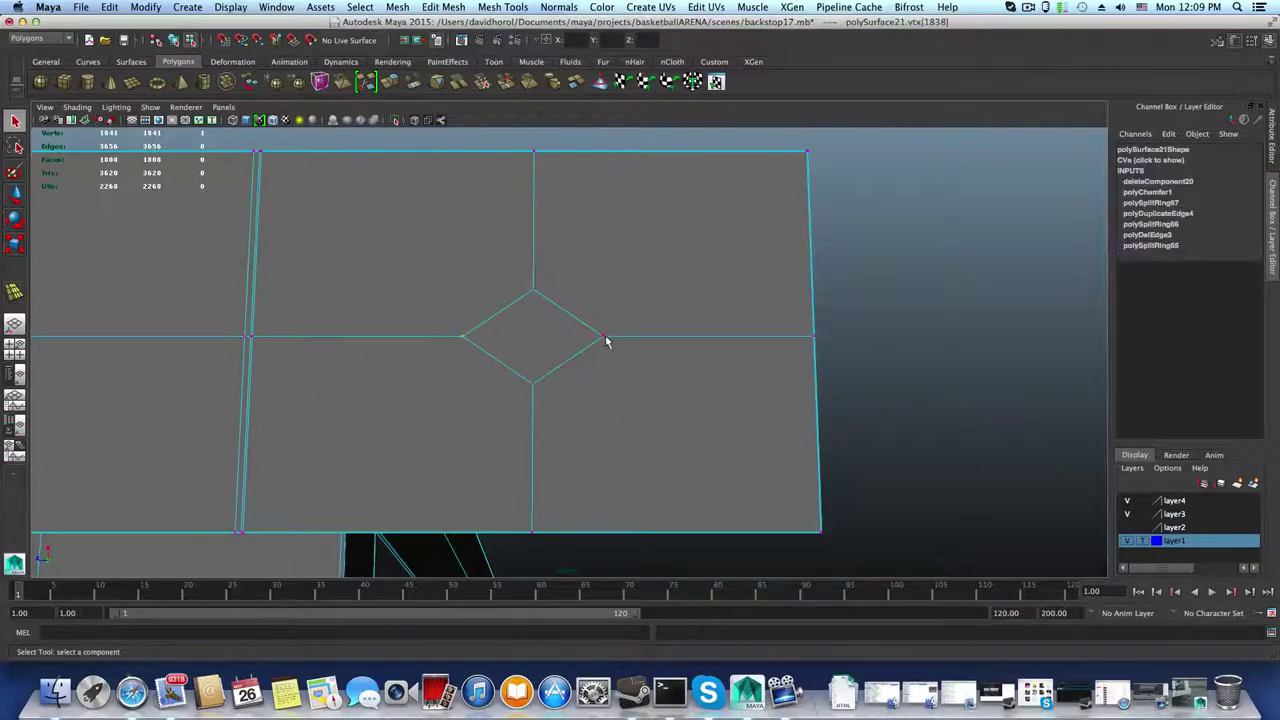
shift+click(604, 337)
key(r)
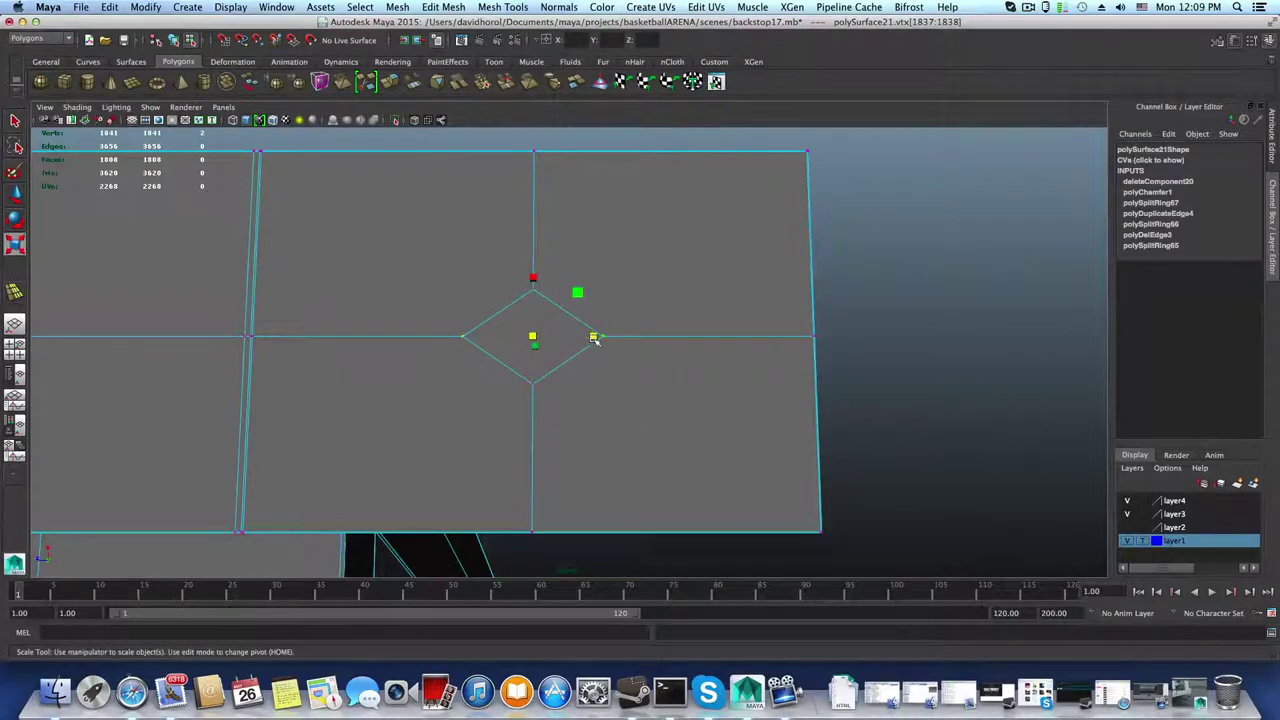
mouse_move(594, 338)
mouse_down()
mouse_move(580, 334)
mouse_move(579, 357)
mouse_move(594, 328)
mouse_up()
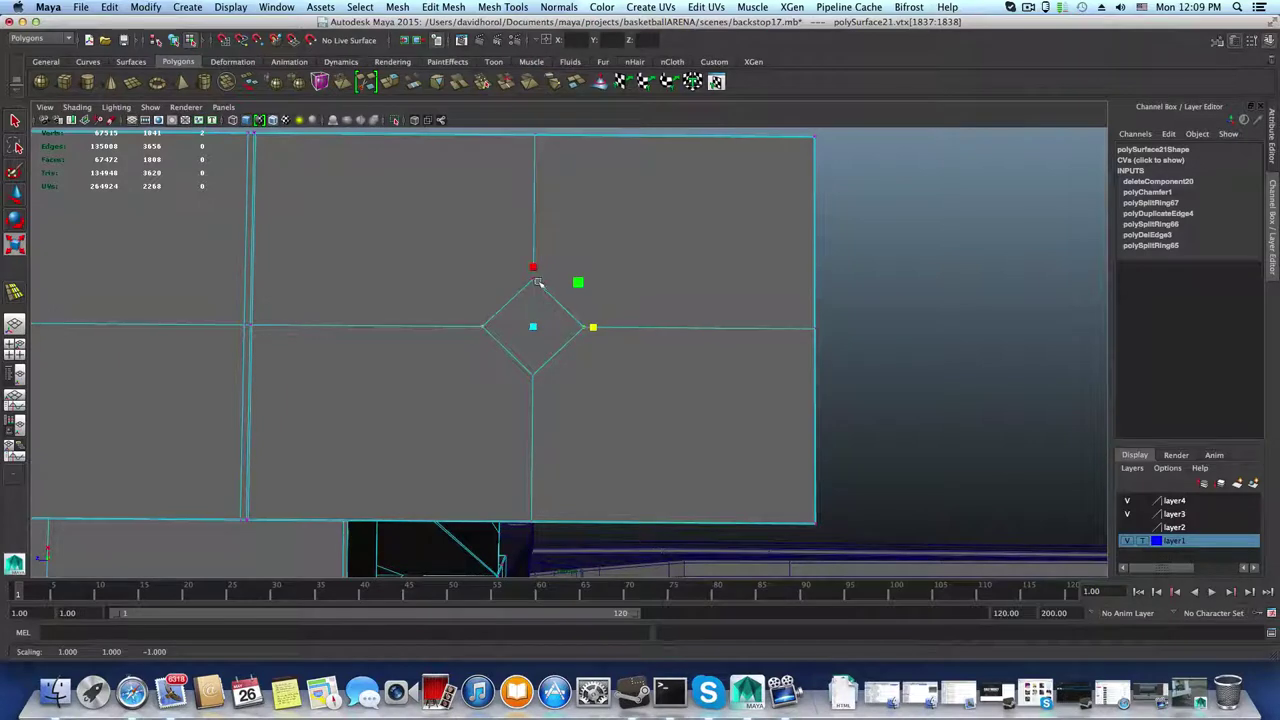
Step: Add the diamond's other two corner vertices to the selection and scale all four up uniformly, almost to the beam's long edges
key(q)
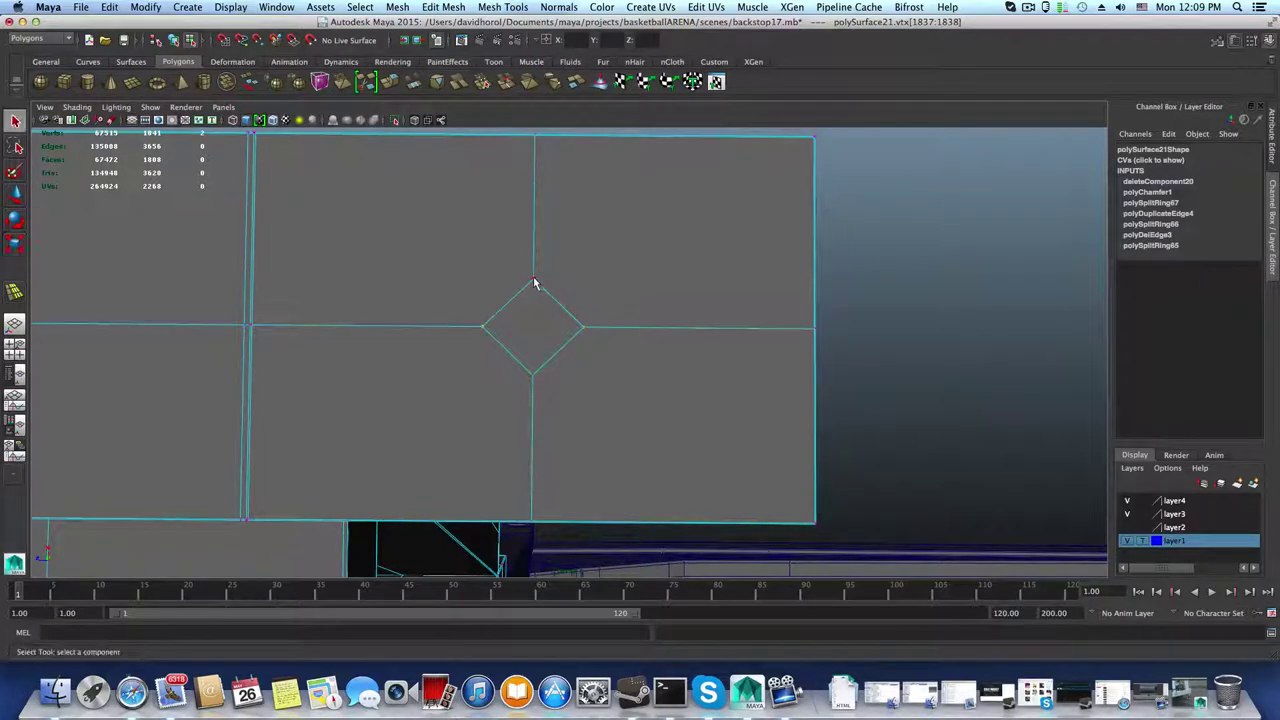
shift+click(534, 376)
shift+click(534, 378)
key(r)
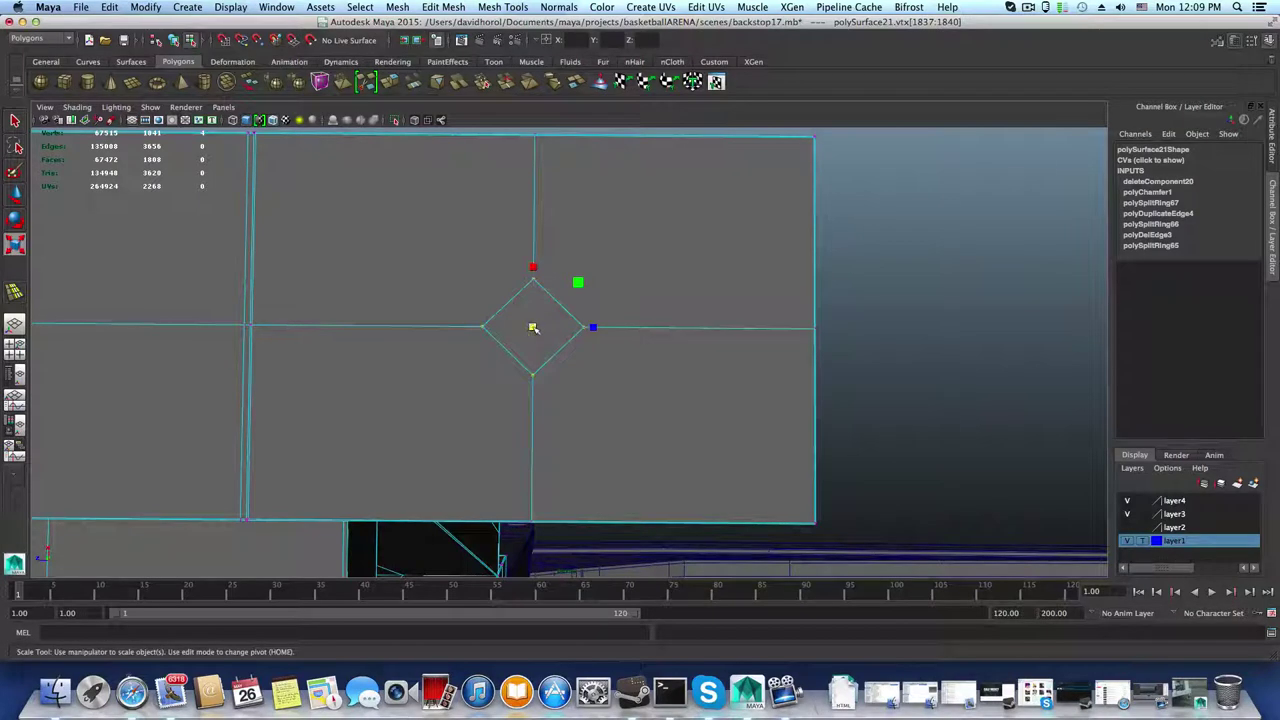
drag(534, 328, 729, 337)
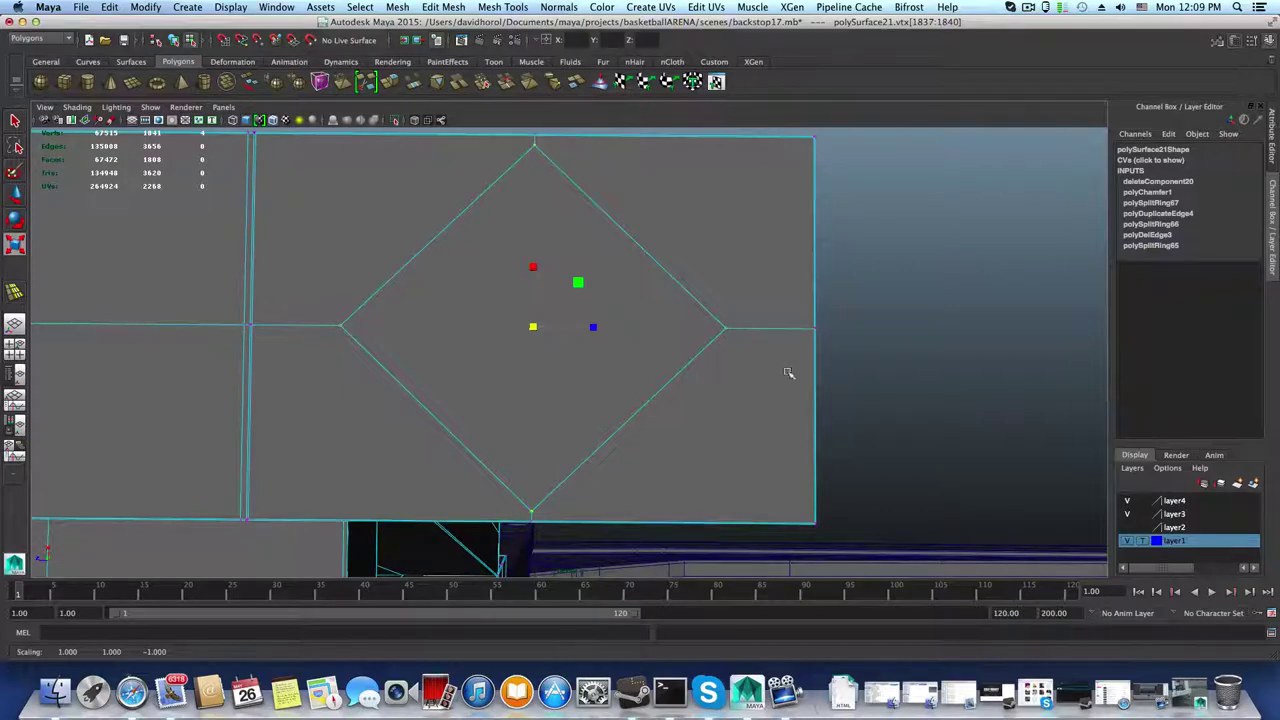
Step: Inspect the enlarged diamond on the side beam's end from several angles, preview it smoothed, and return to the unsmoothed display
alt+drag(829, 360, 692, 470)
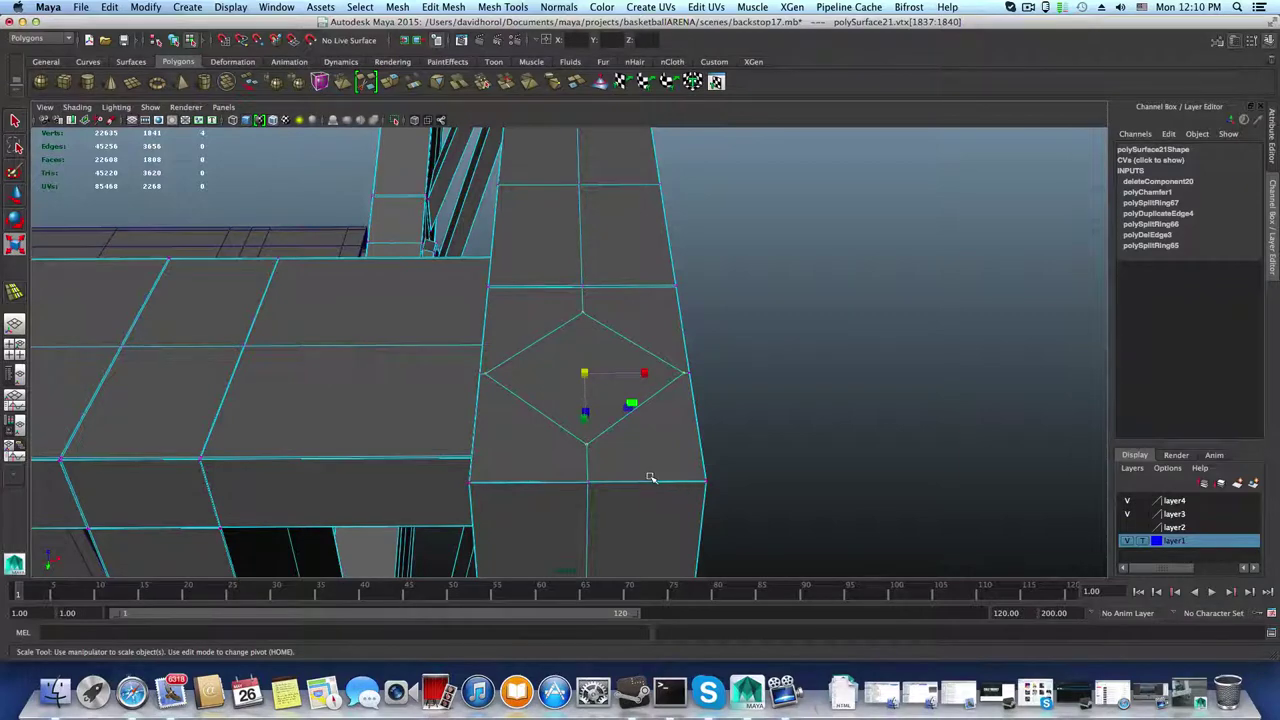
alt+drag(650, 478, 642, 431)
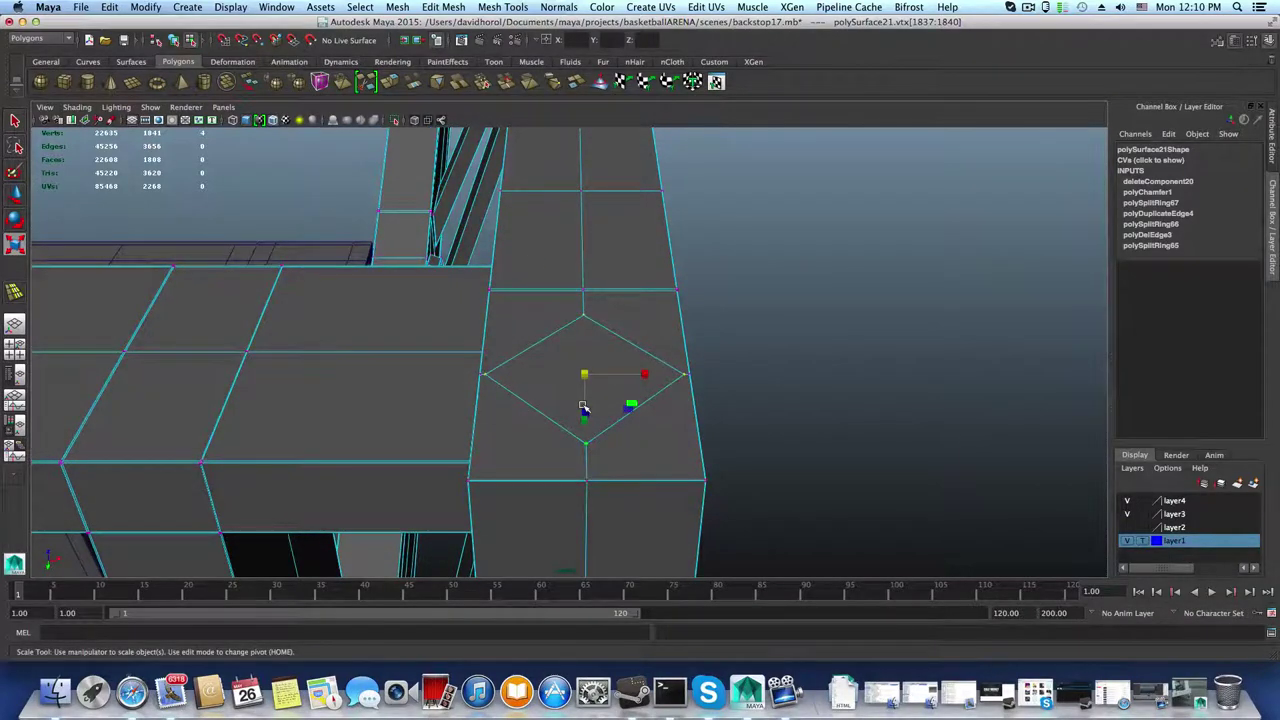
alt+drag(501, 368, 454, 380)
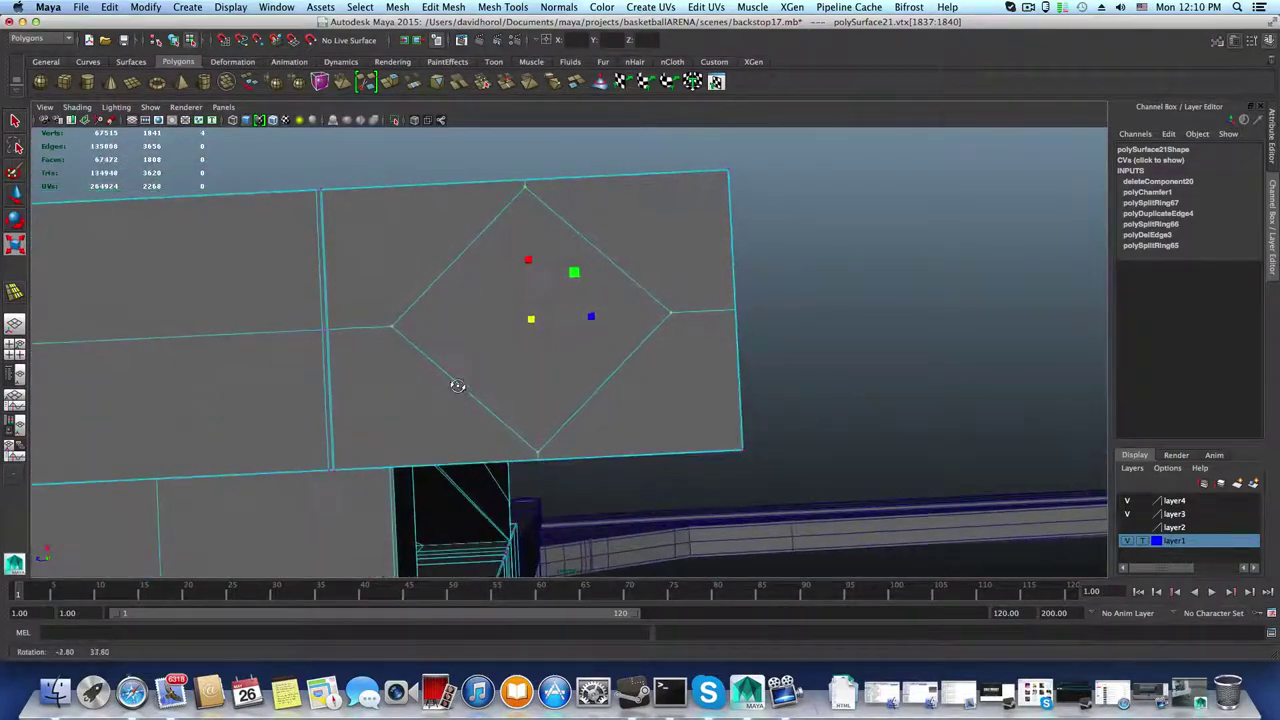
mouse_move(540, 357)
alt+mouse_down()
mouse_move(594, 288)
mouse_move(512, 312)
mouse_move(517, 349)
alt+mouse_up()
key(3)
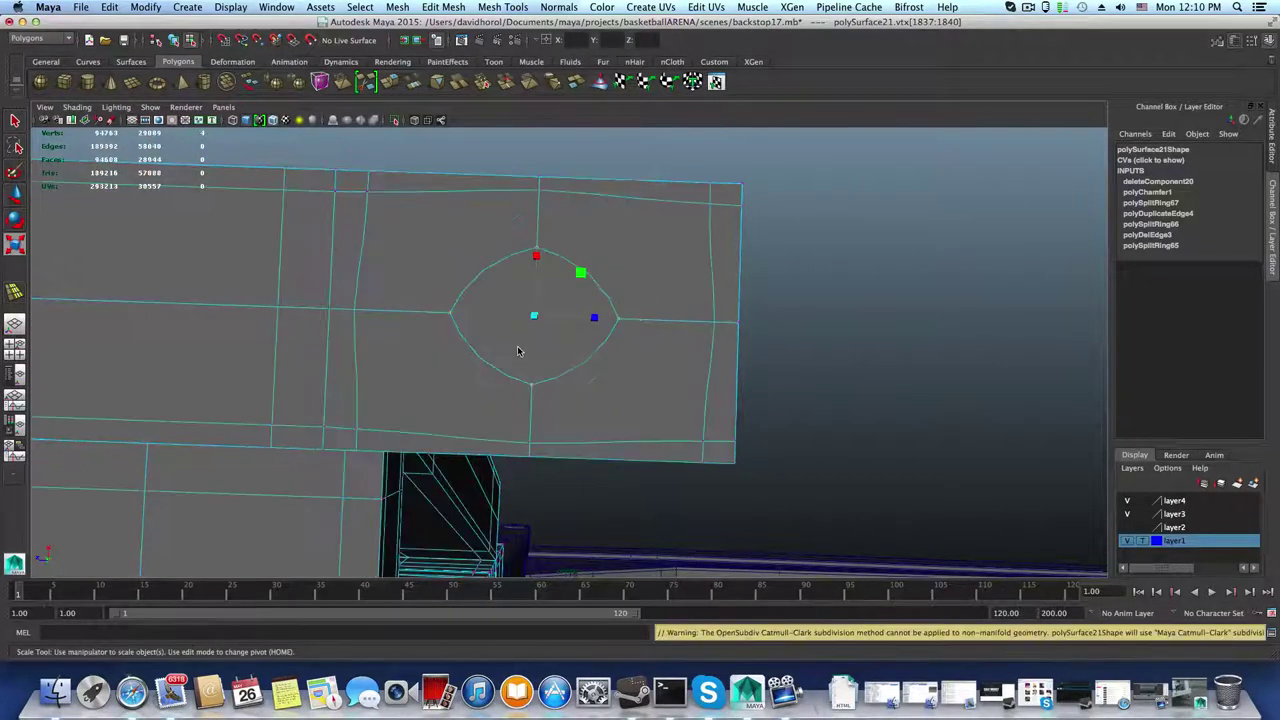
key(1)
Step: Delete the diamond face to open a hole in the side beam's end, preview it smoothed, and leave component mode
right_drag(549, 351, 557, 380)
key(Delete)
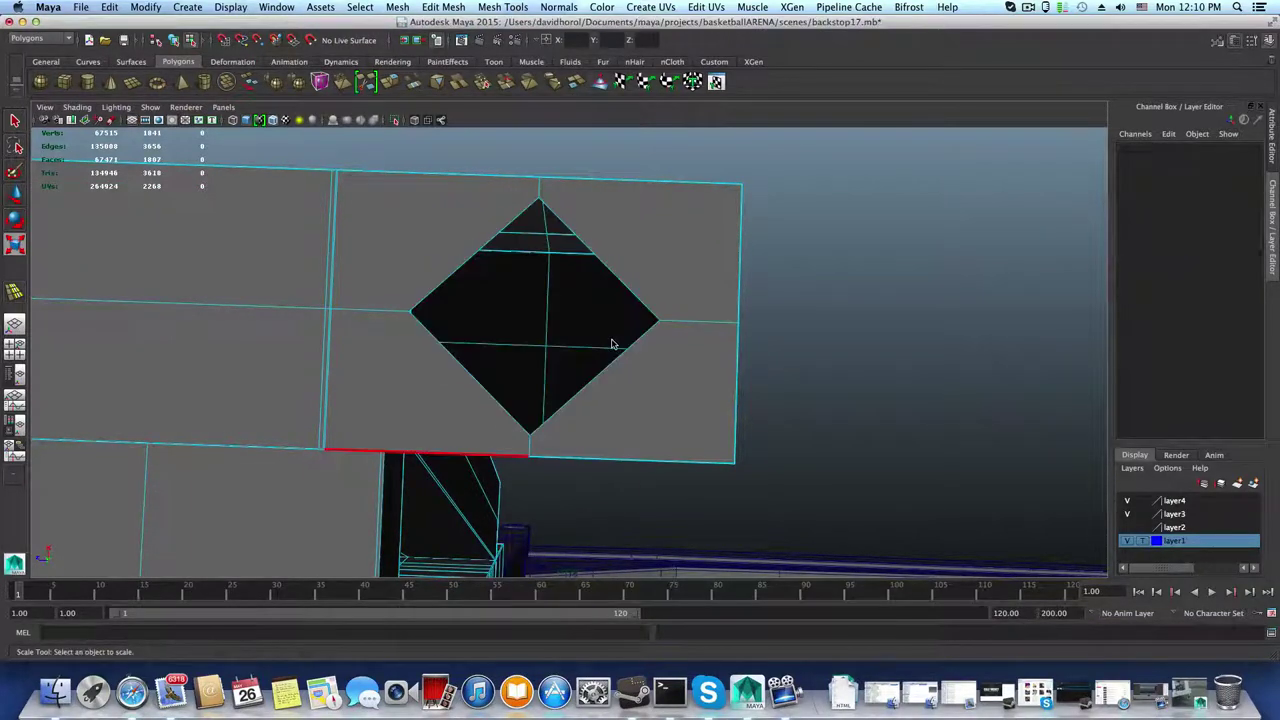
key(3)
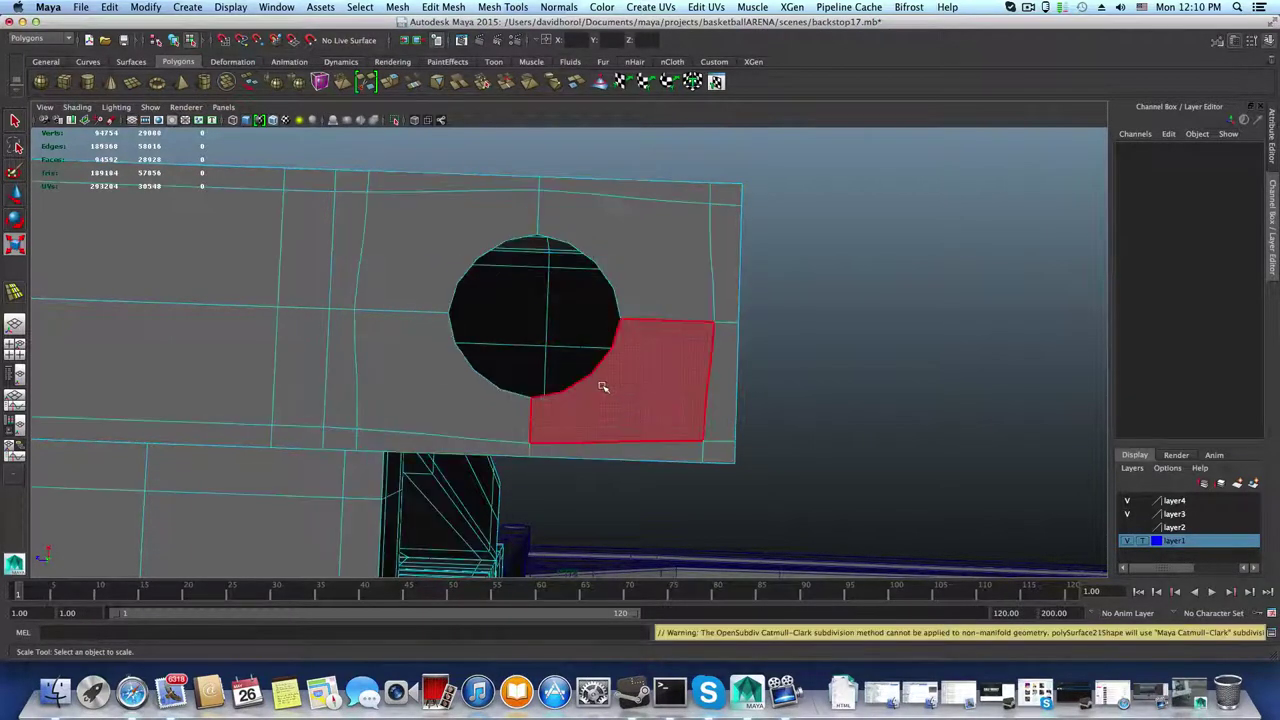
key(F8)
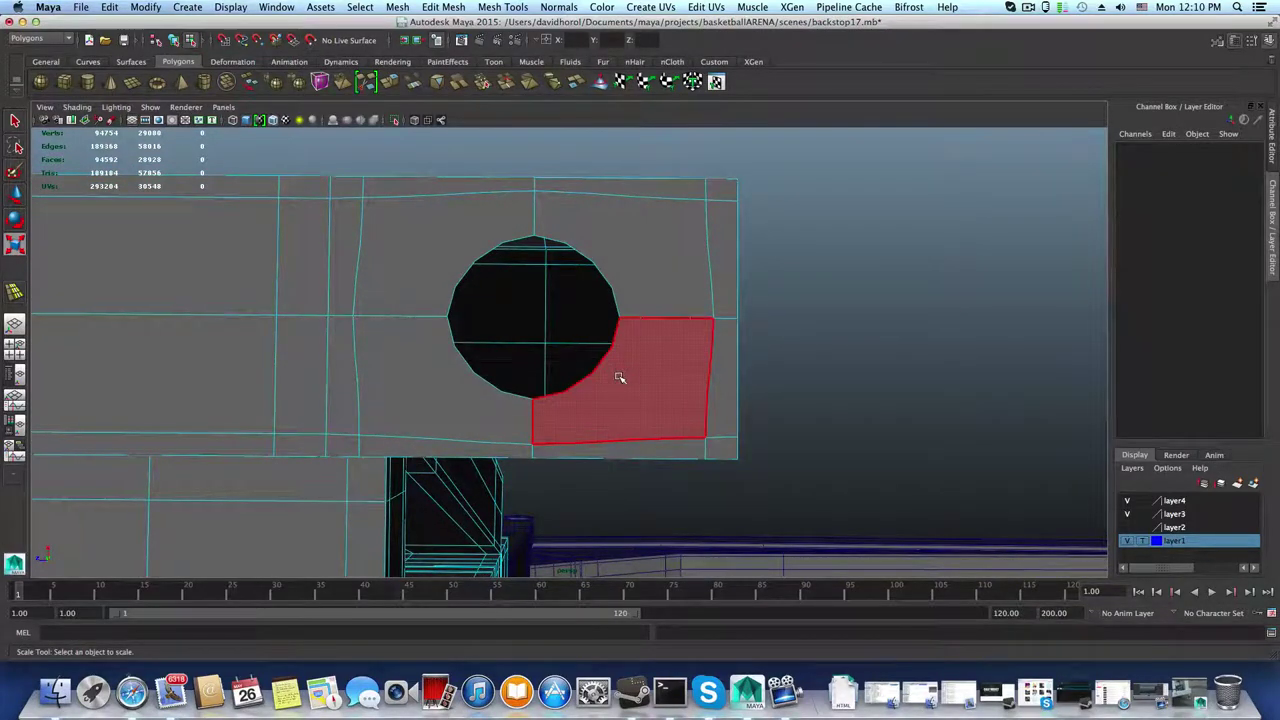
Step: Return to the unsmoothed display and use Multi-Cut to connect the beam end's upper outer corner to the middle of the diamond's facing edge
alt+drag(619, 377, 617, 379)
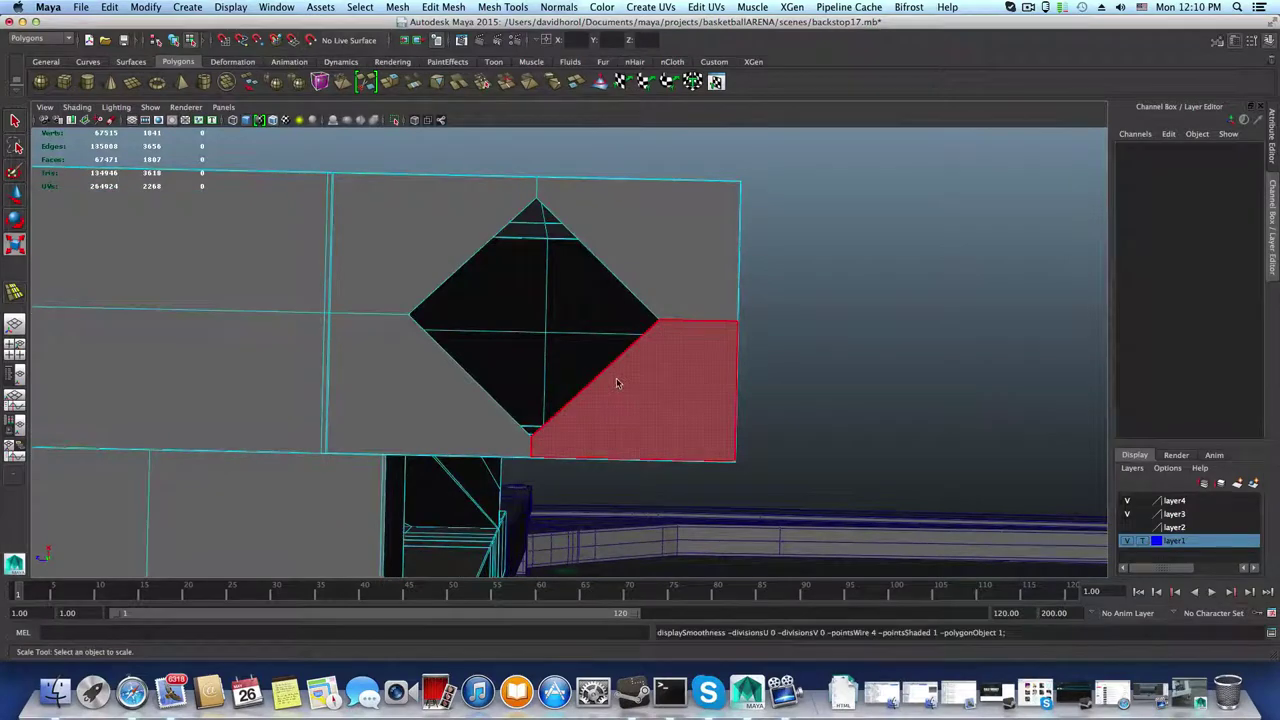
alt+drag(616, 383, 700, 408)
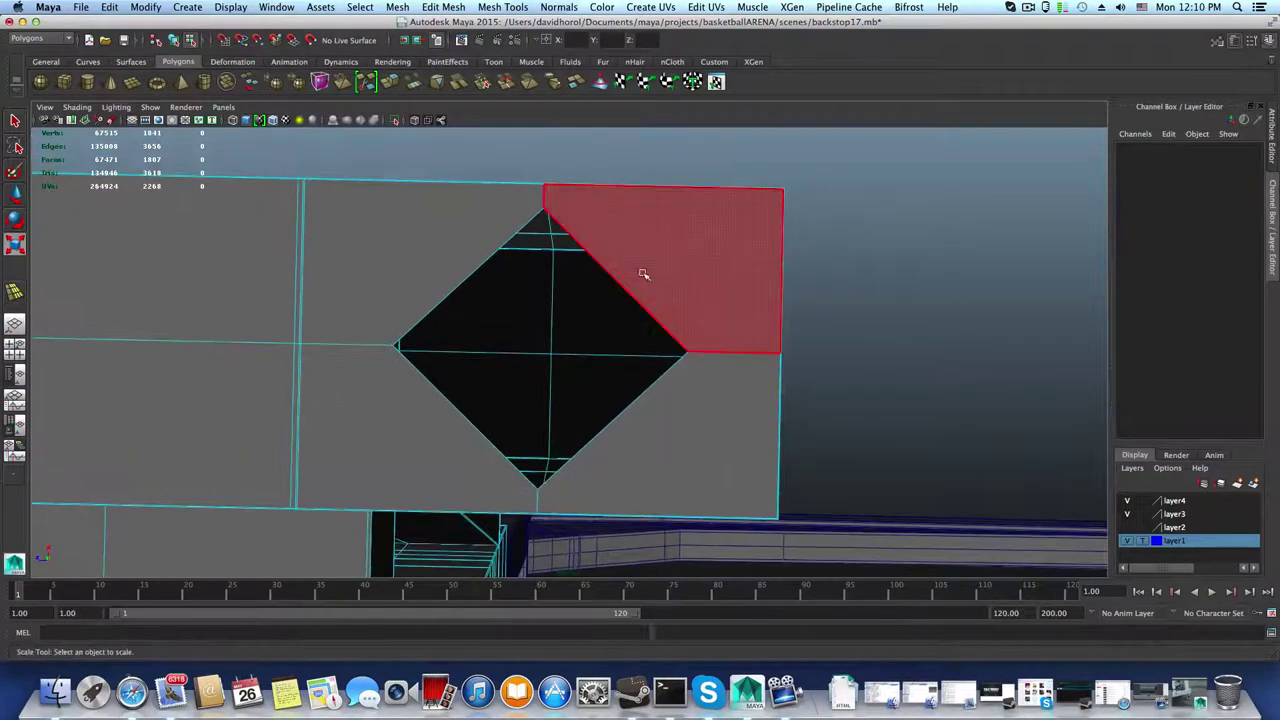
click(500, 7)
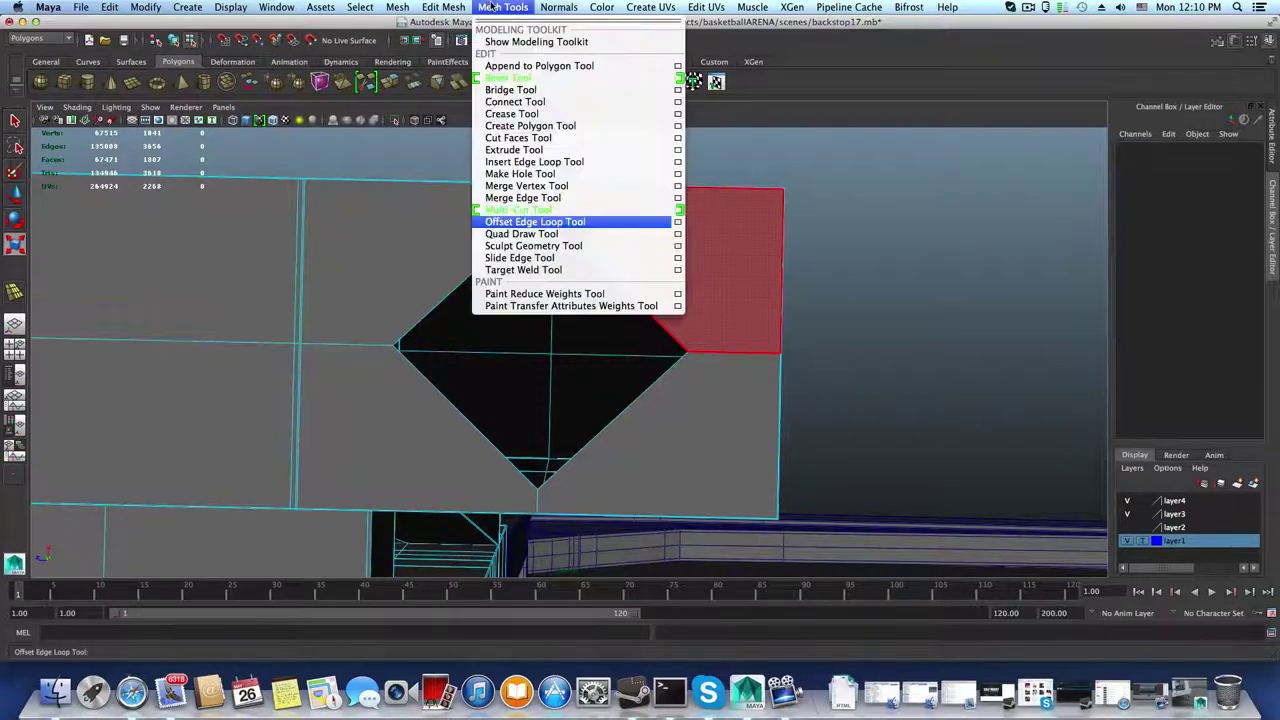
click(525, 209)
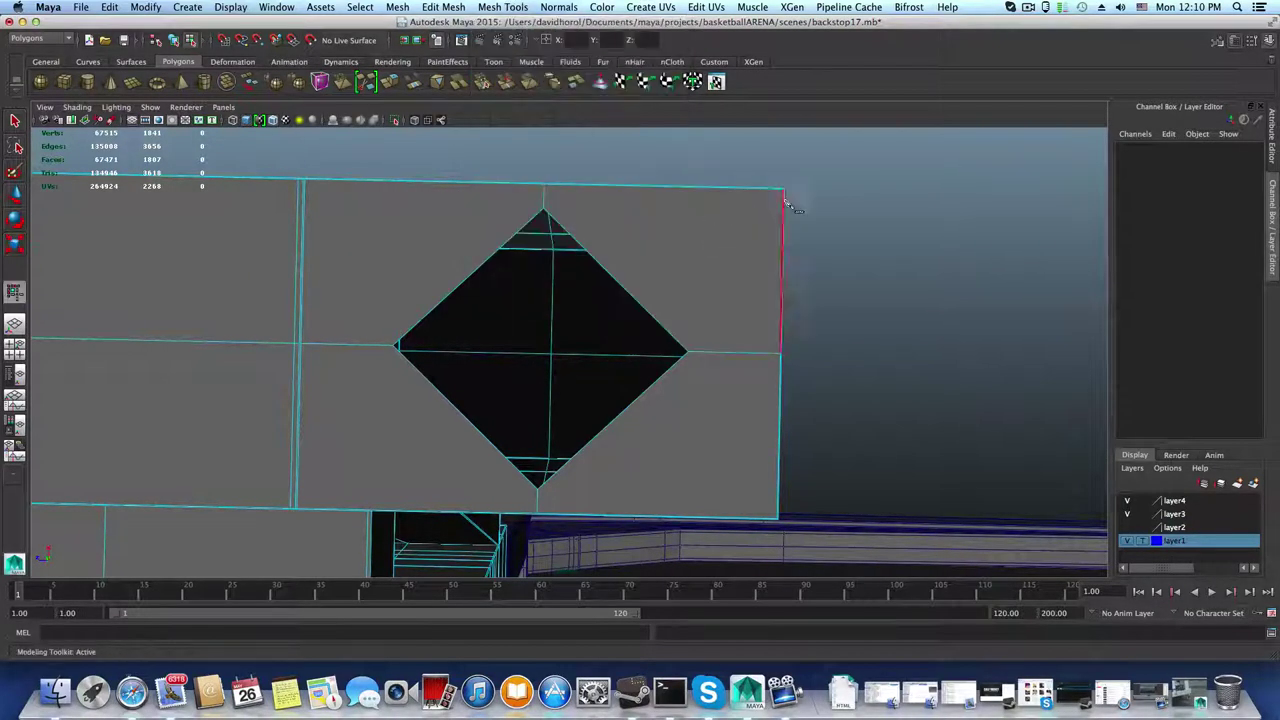
alt+drag(704, 215, 626, 292)
alt+right_drag(626, 292, 764, 294)
scroll(768, 300, up, 3)
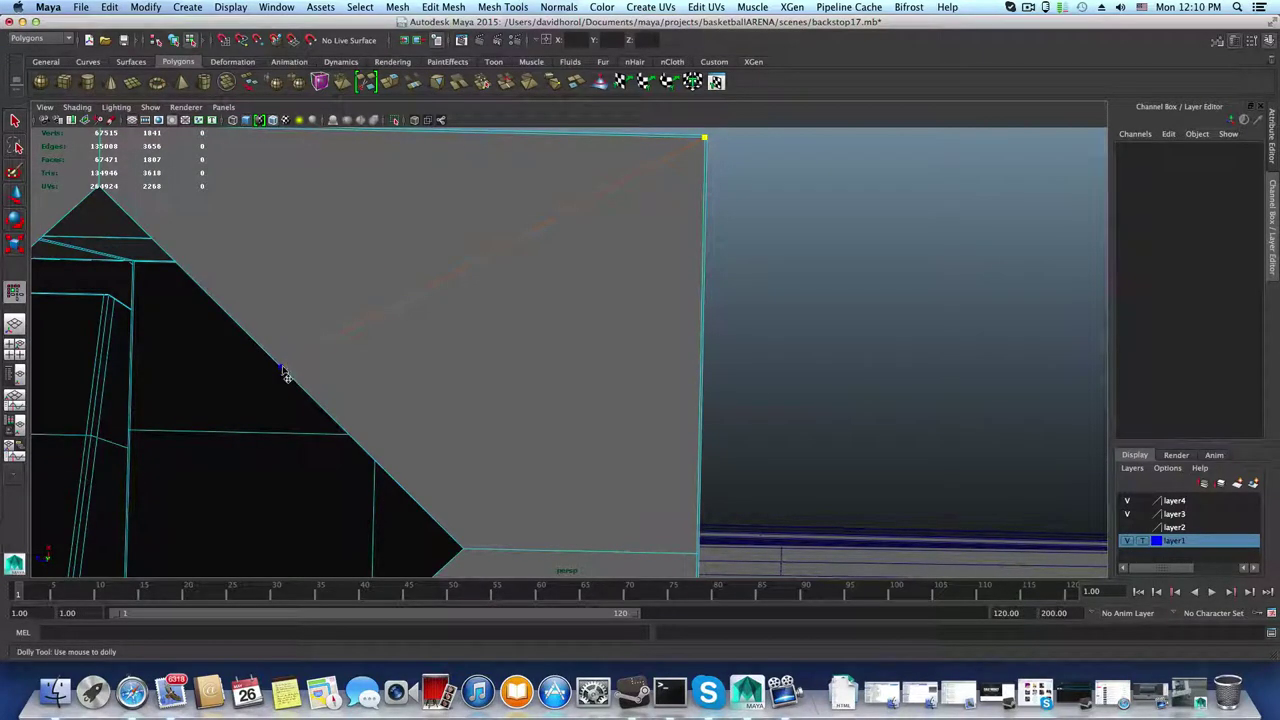
key(Return)
Step: Cut an edge from the beam end's lower outer corner to the middle of the diamond's facing edge, undoing the misplaced first cut
scroll(325, 375, down, 5)
alt+middle_drag(412, 385, 390, 312)
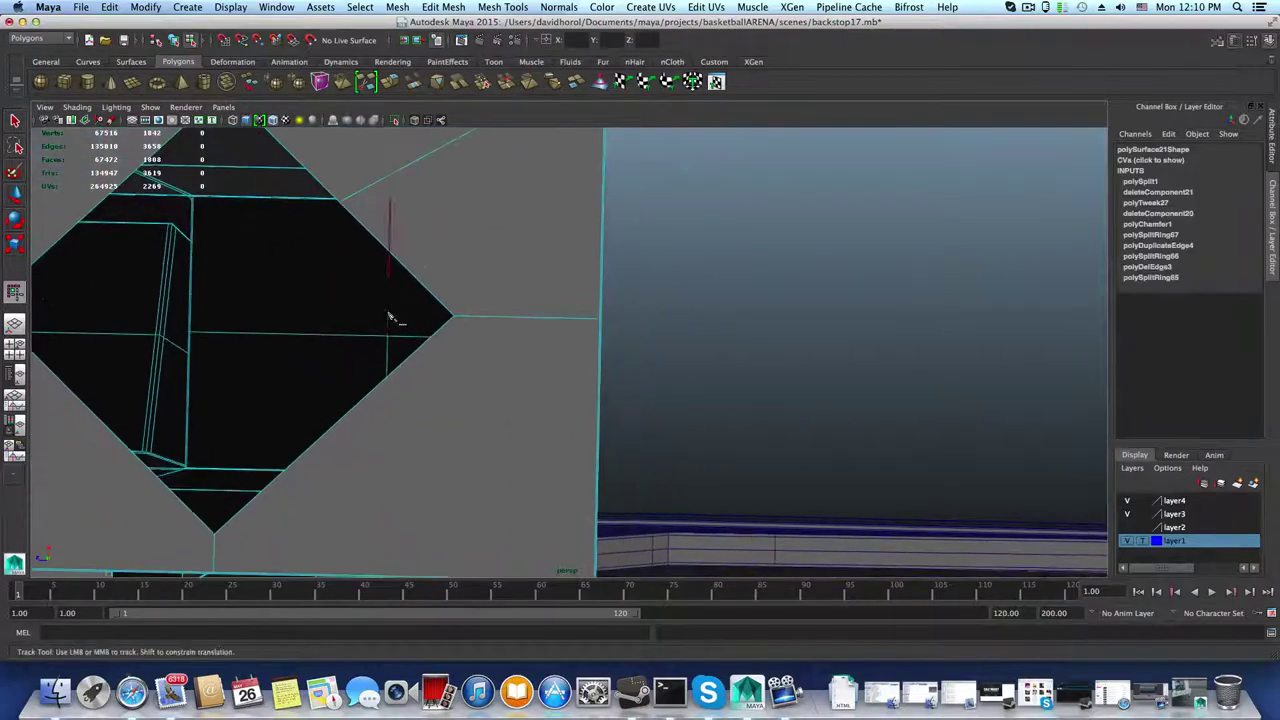
alt+middle_drag(412, 355, 403, 267)
alt+right_drag(403, 268, 576, 512)
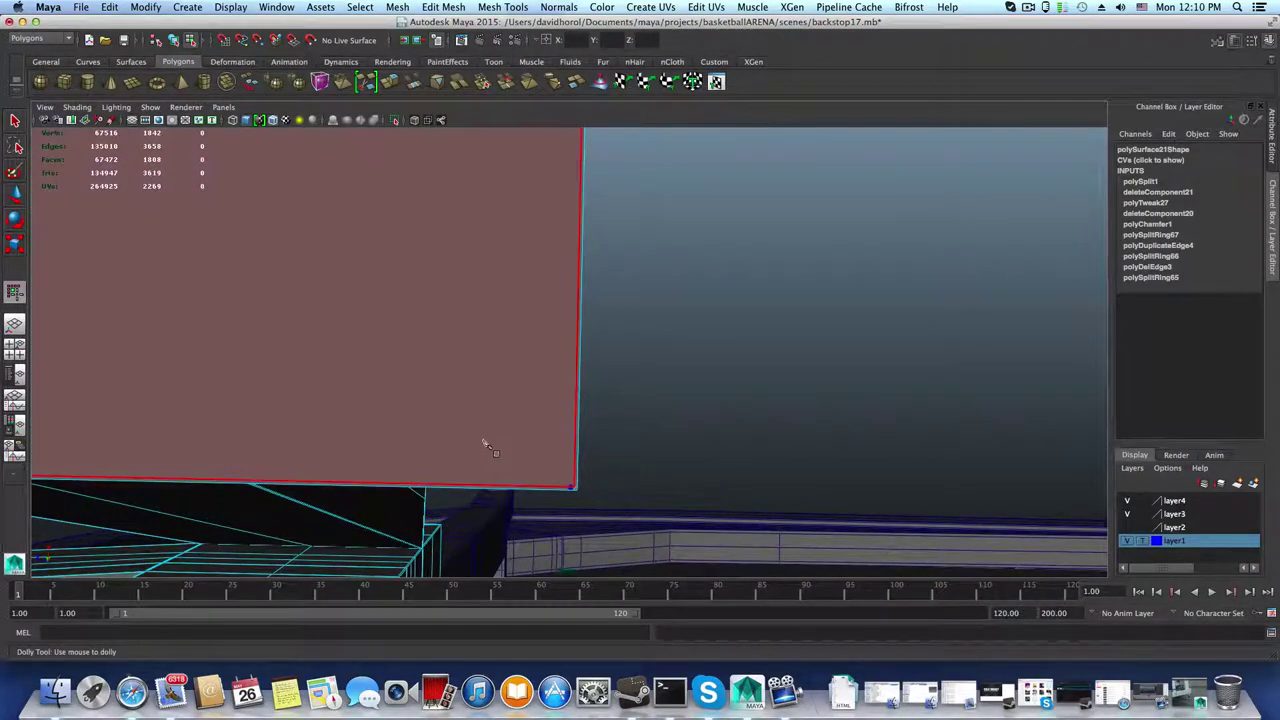
key(Return)
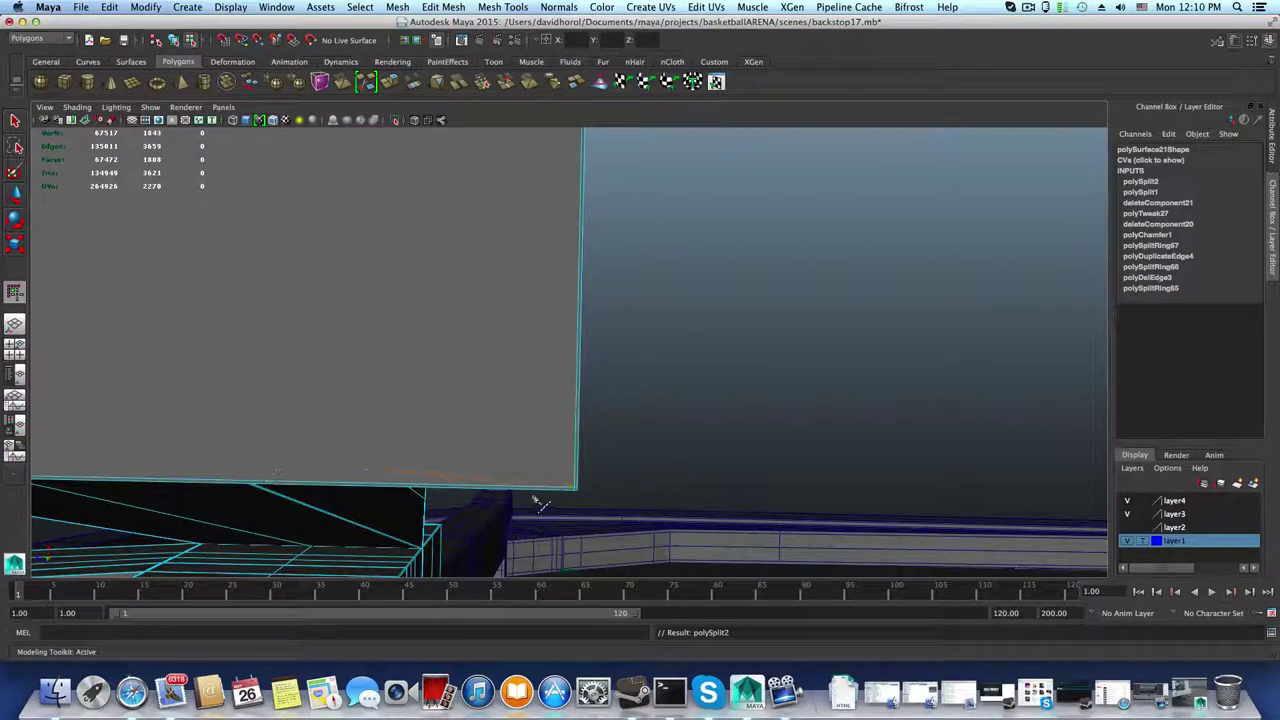
key(ctrl+z)
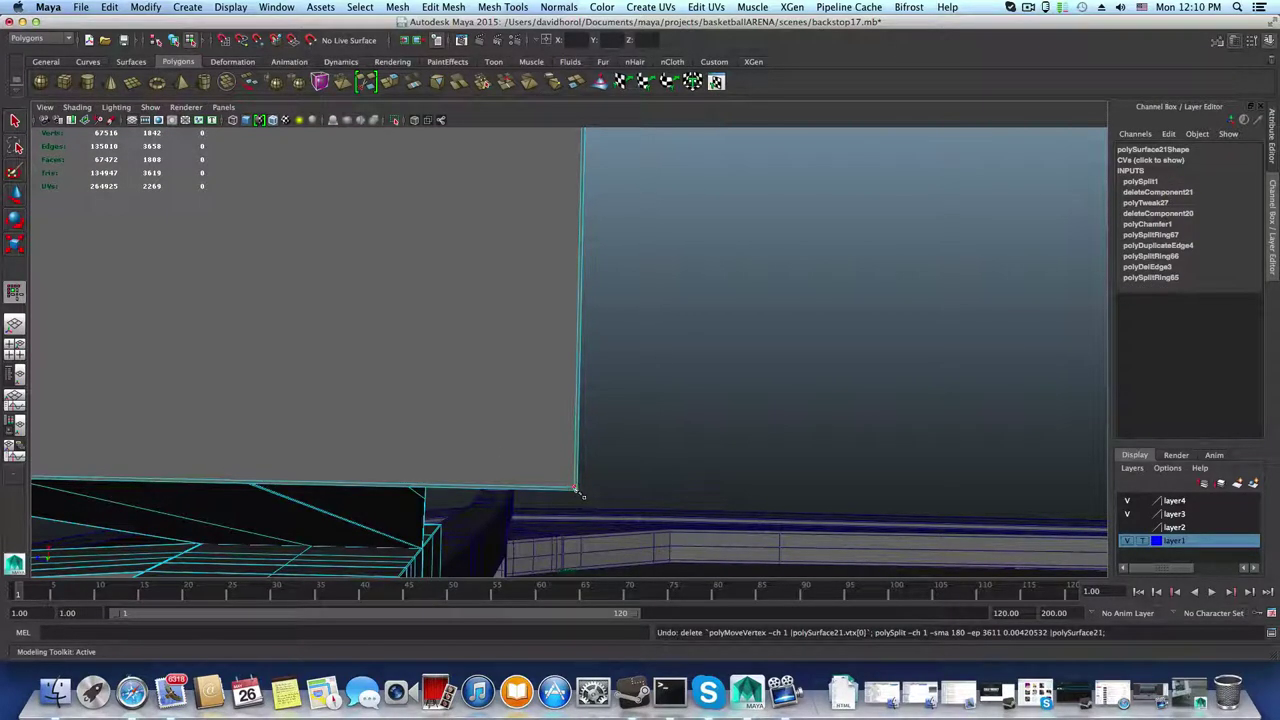
click(575, 488)
alt+middle_drag(412, 358, 649, 465)
alt+middle_drag(514, 428, 660, 495)
alt+right_drag(520, 437, 420, 428)
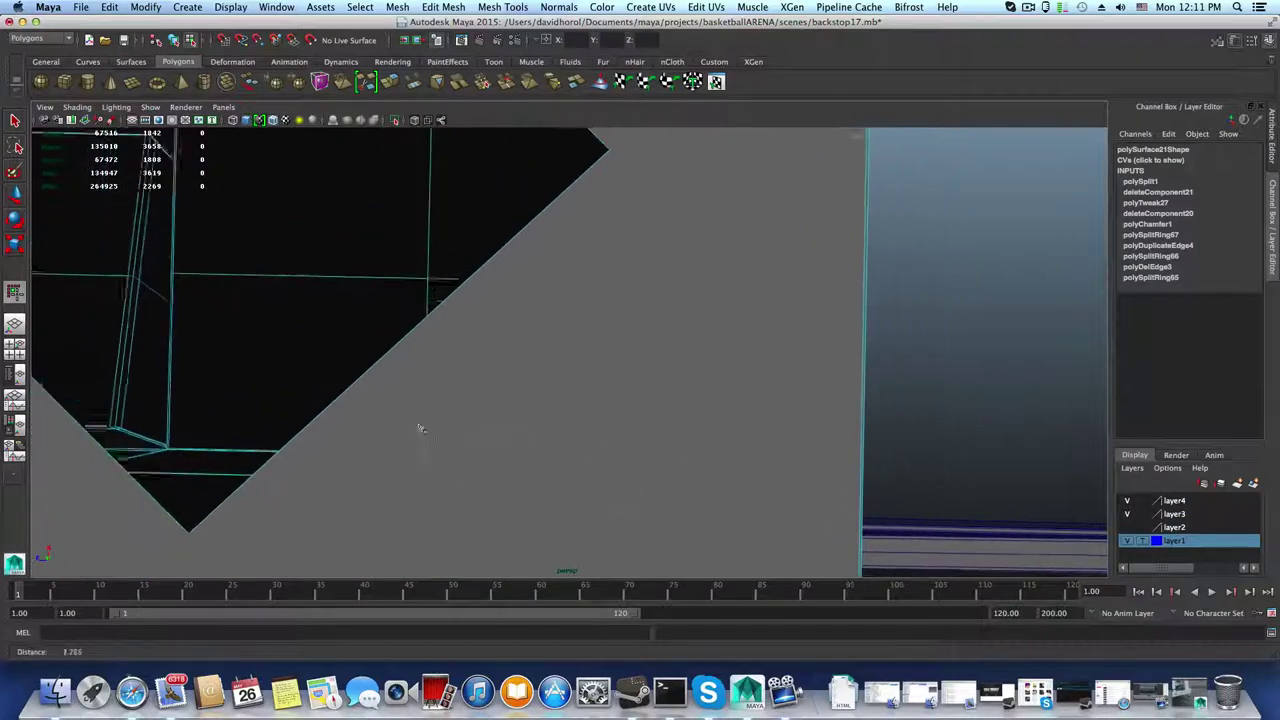
scroll(420, 429, down, 1)
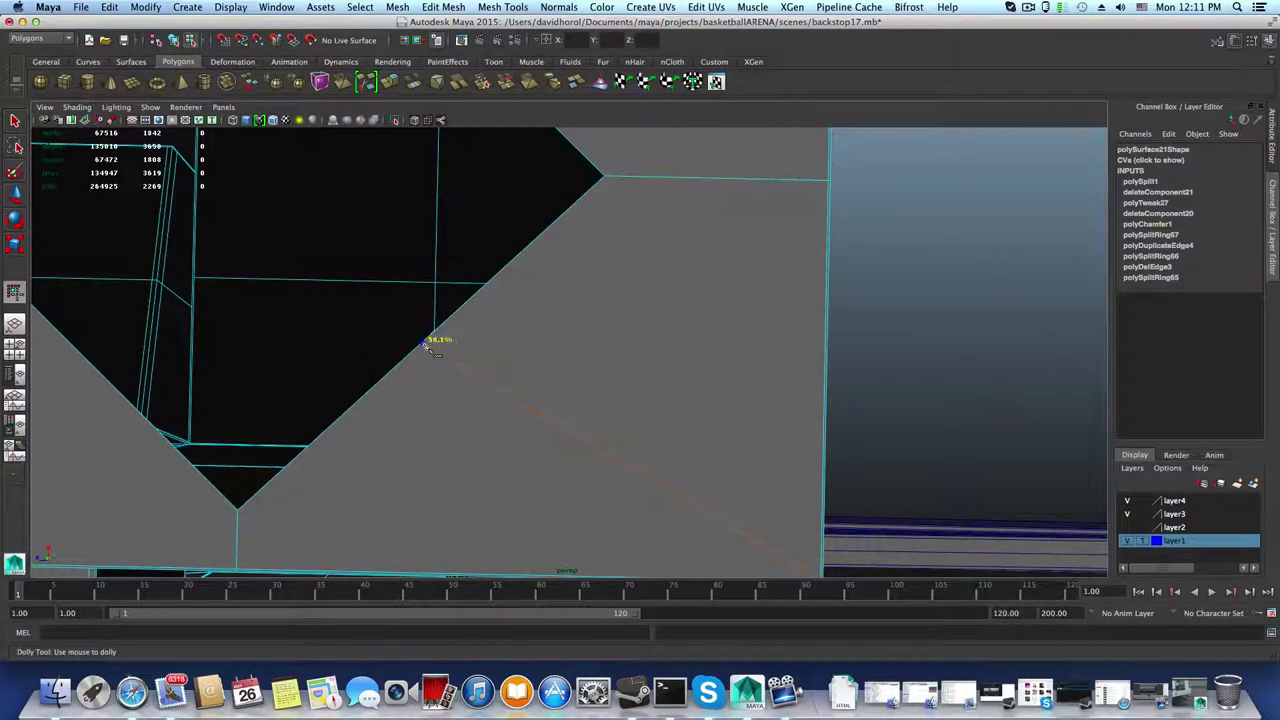
right_click(425, 347)
Step: Cut an edge from the lower inner corner beside the vertical edge loops to the middle of the diamond's facing edge
scroll(421, 354, down, 4)
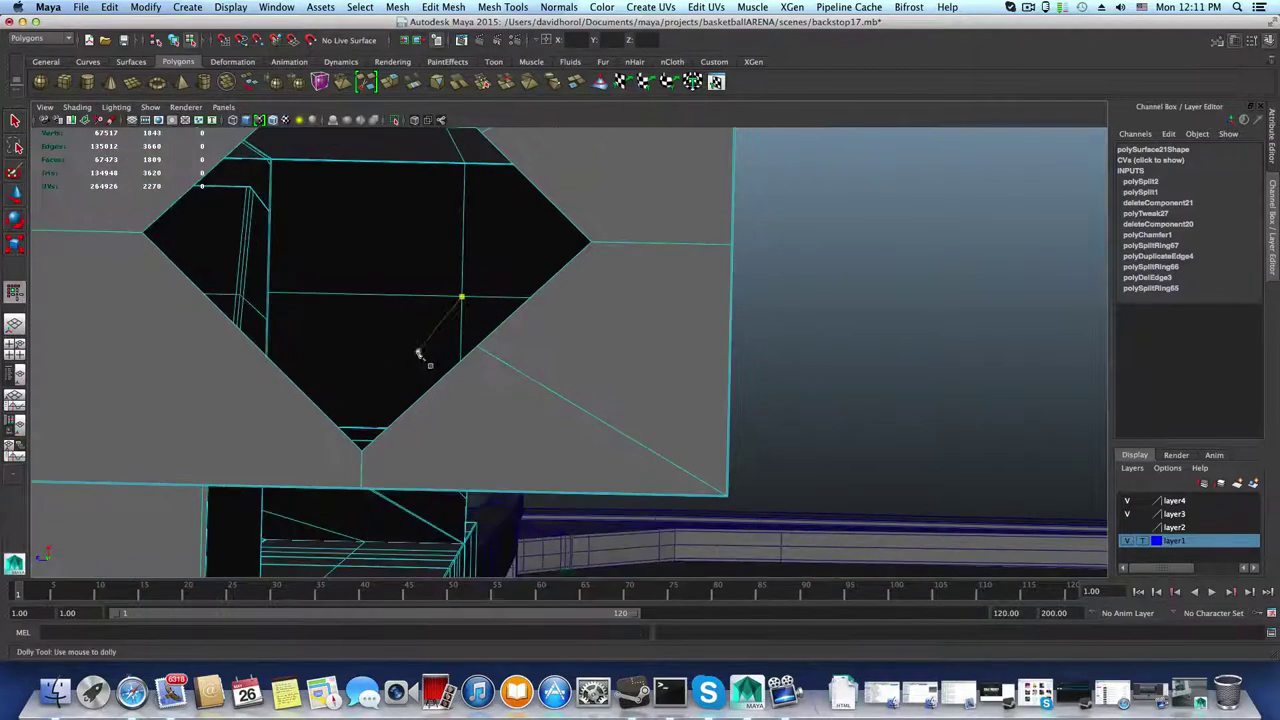
alt+middle_drag(406, 362, 580, 320)
alt+right_drag(580, 320, 631, 363)
alt+middle_drag(631, 363, 776, 404)
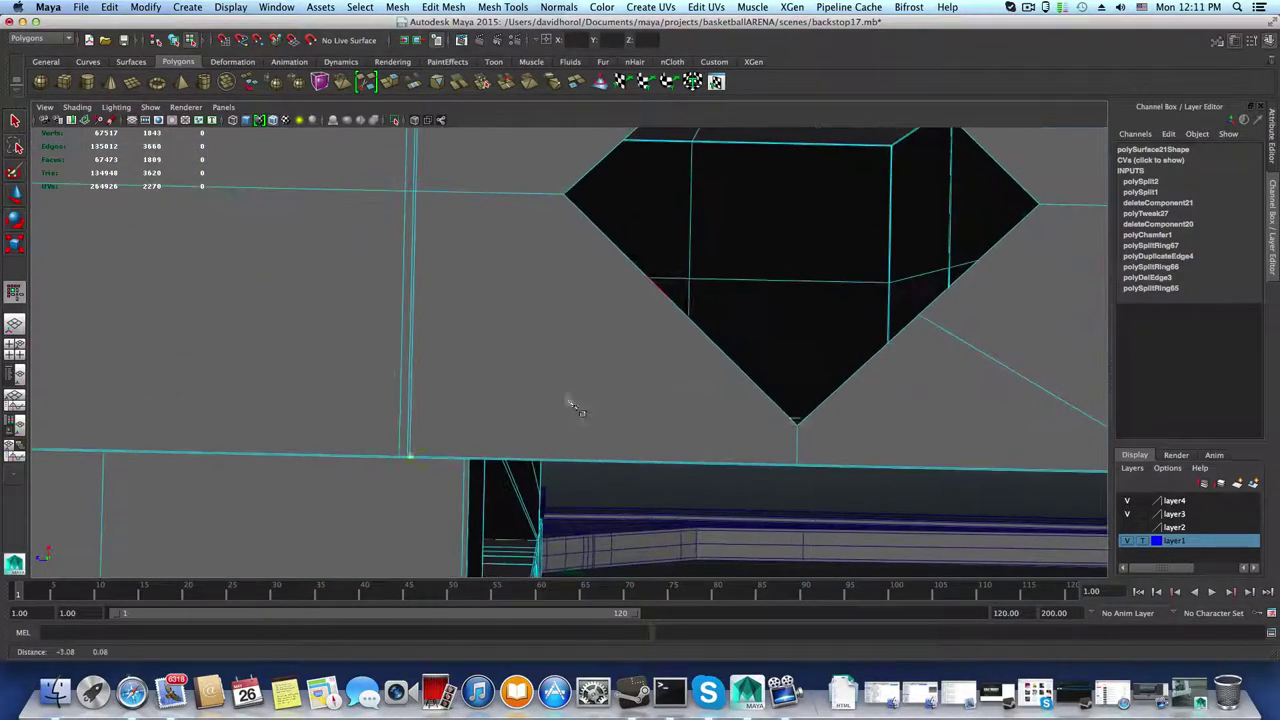
alt+right_drag(490, 461, 543, 443)
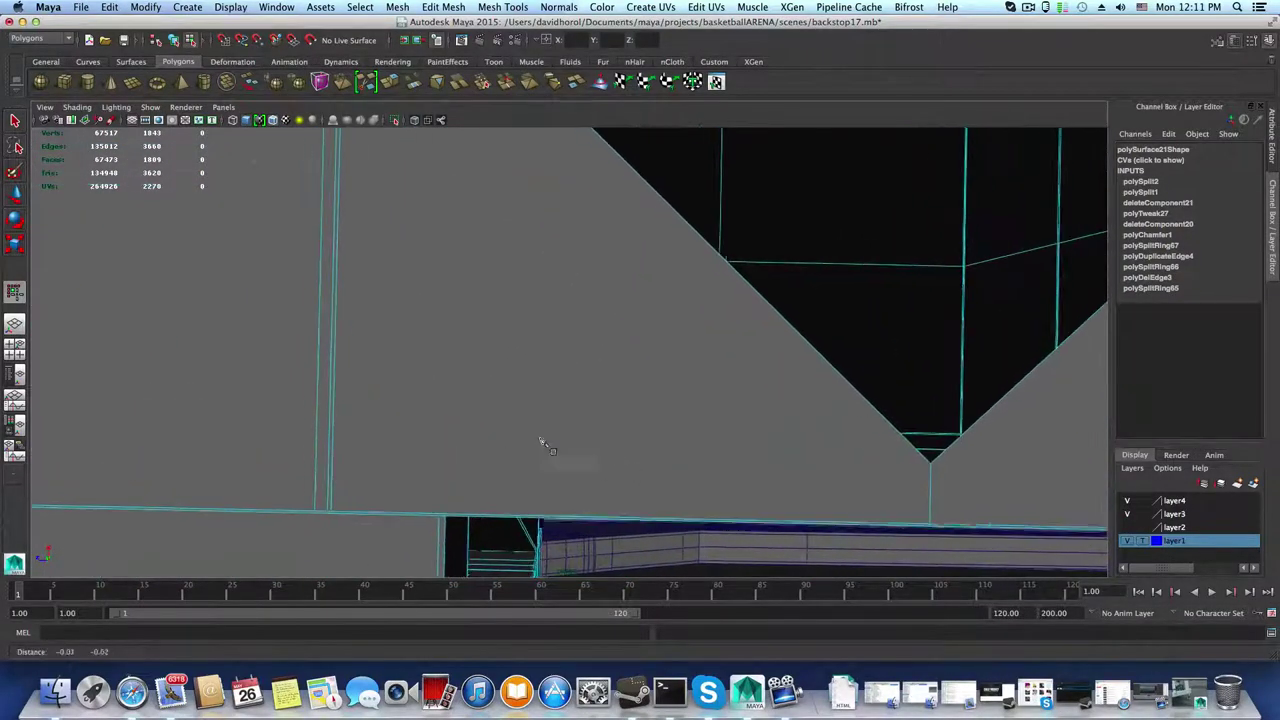
alt+middle_drag(543, 443, 613, 398)
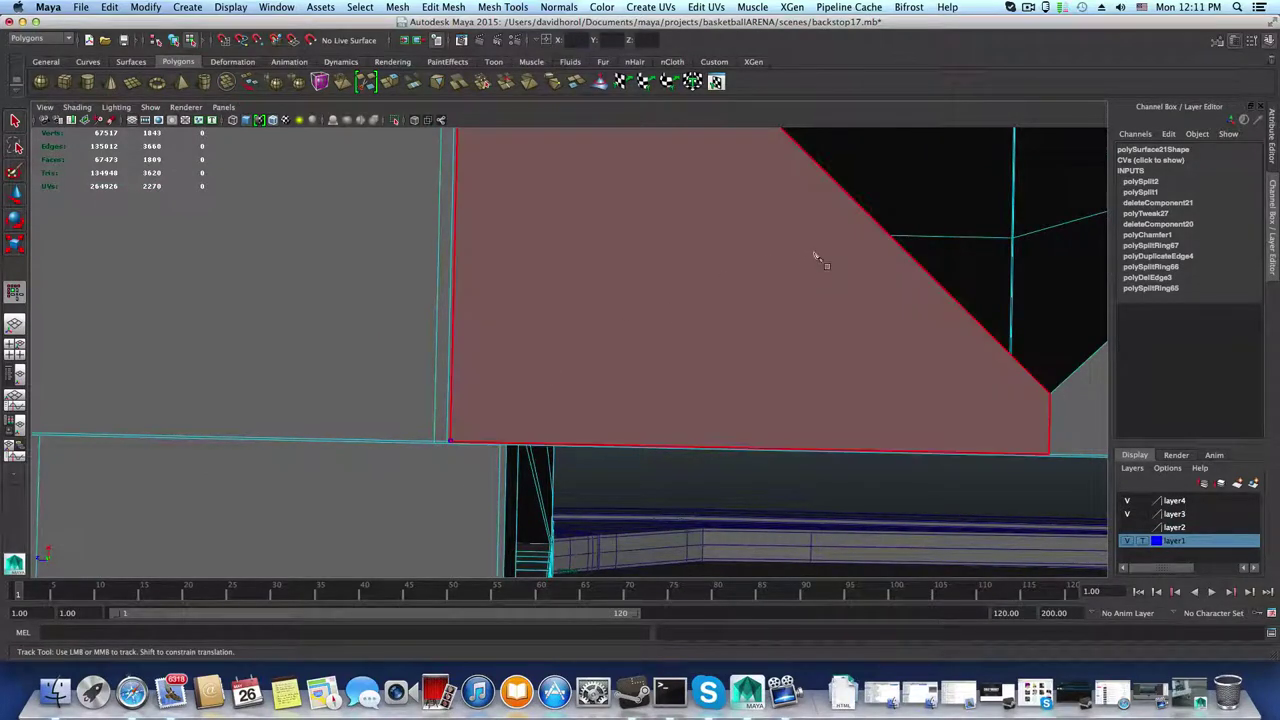
alt+right_drag(814, 254, 655, 263)
alt+middle_drag(655, 263, 509, 343)
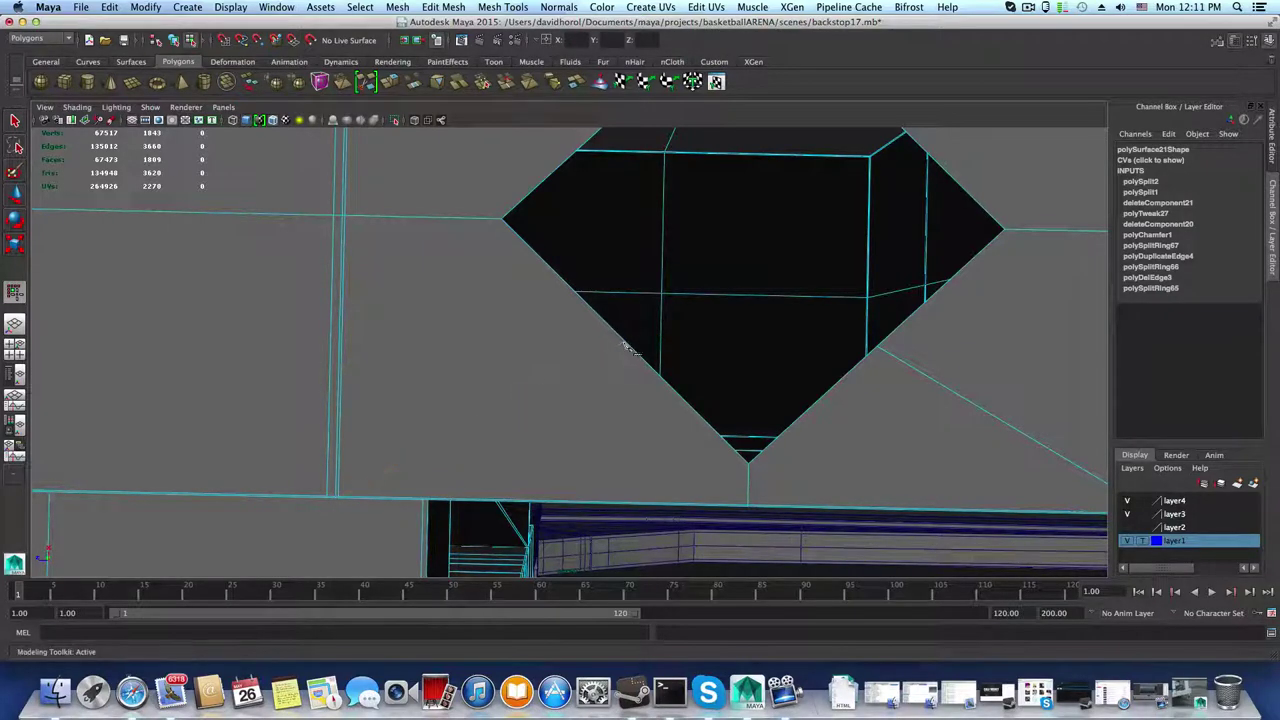
key(Return)
Step: Cut an edge from the upper inner corner beside the vertical edge loops to the middle of the diamond's last undivided edge
alt+middle_drag(573, 283, 540, 400)
alt+middle_drag(533, 289, 529, 343)
click(321, 215)
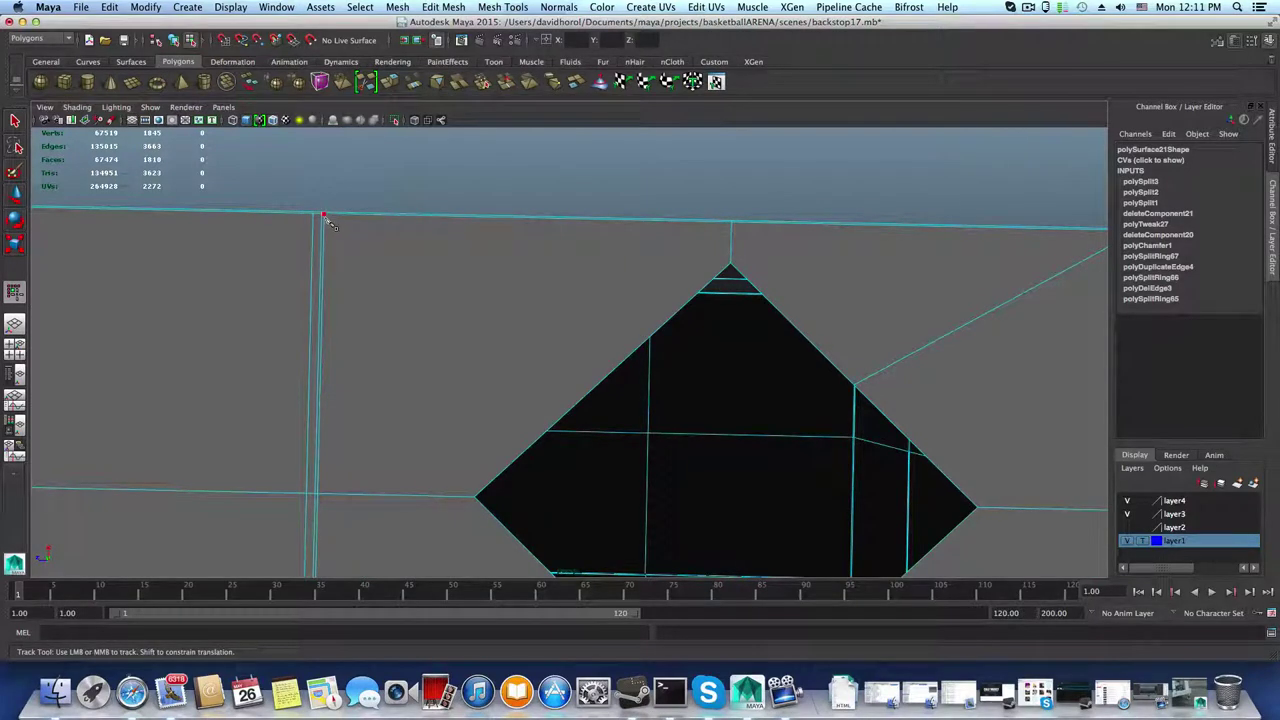
click(324, 215)
click(603, 381)
key(Return)
Step: Select the four new vertices midway along the diamond's edges, scale them outward uniformly into an octagon, and briefly preview the hole smoothed
scroll(601, 366, down, 4)
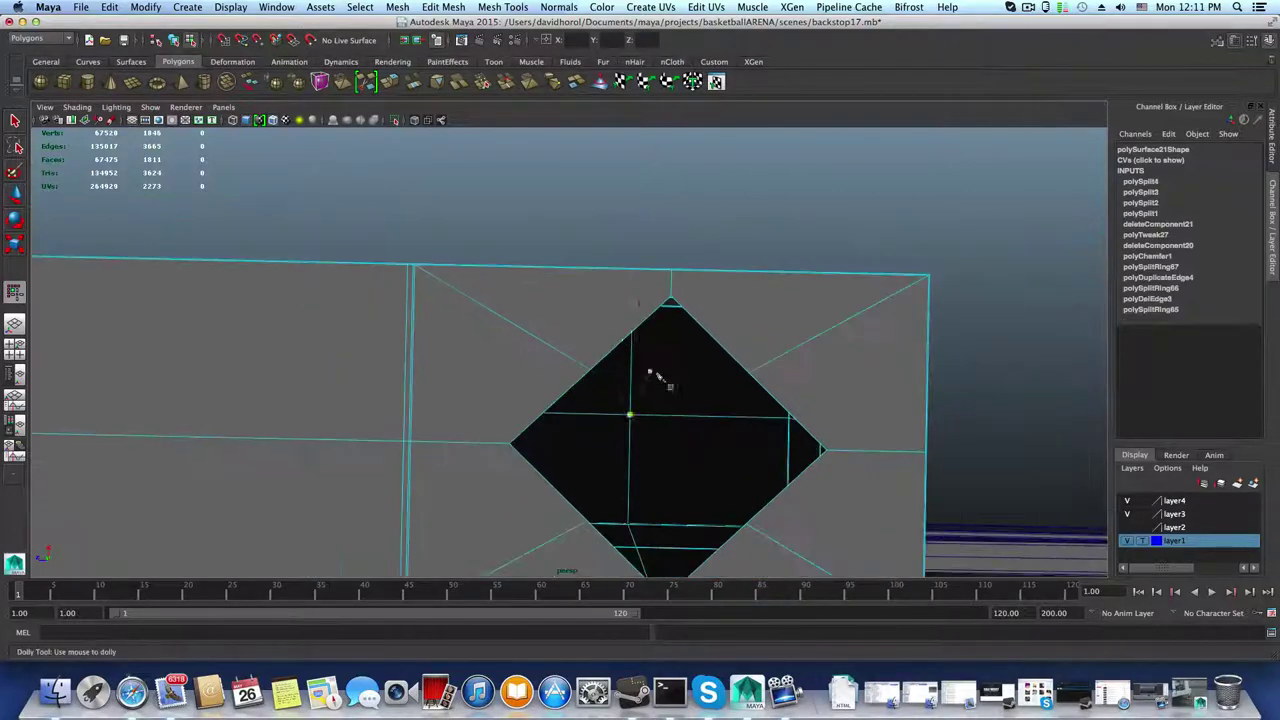
alt+middle_drag(658, 374, 478, 289)
key(q)
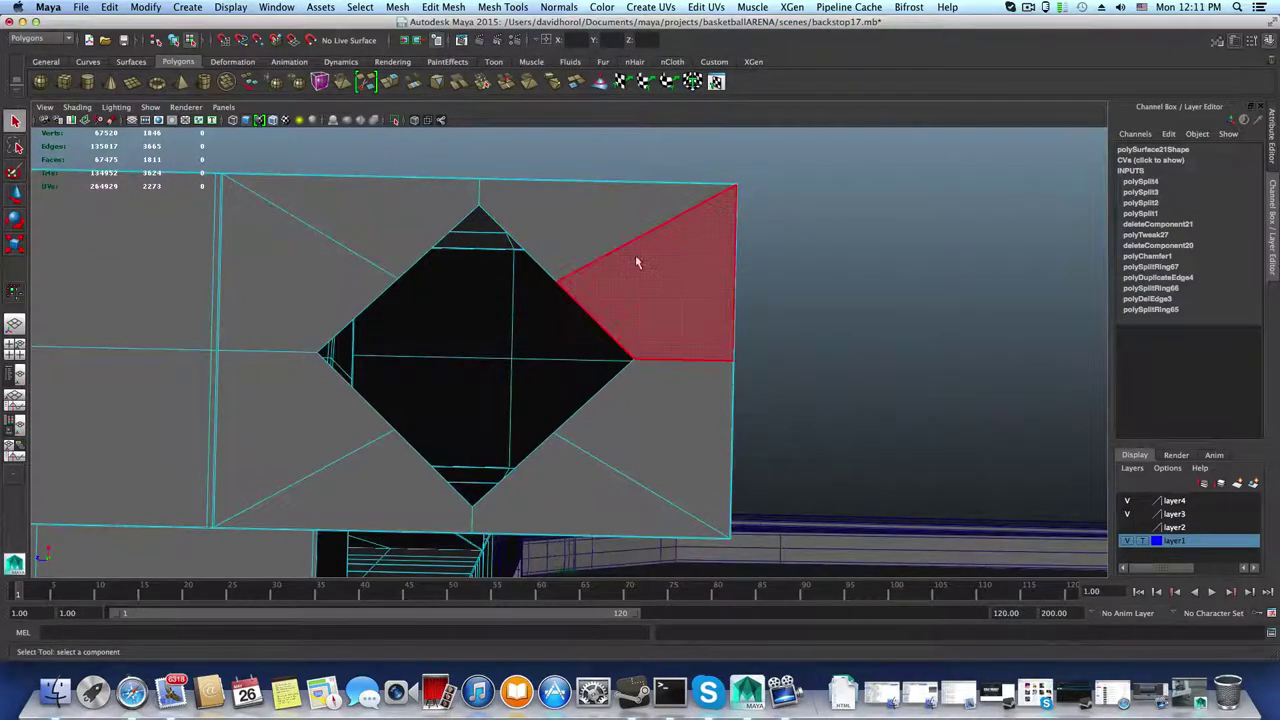
right_drag(637, 257, 566, 258)
click(557, 285)
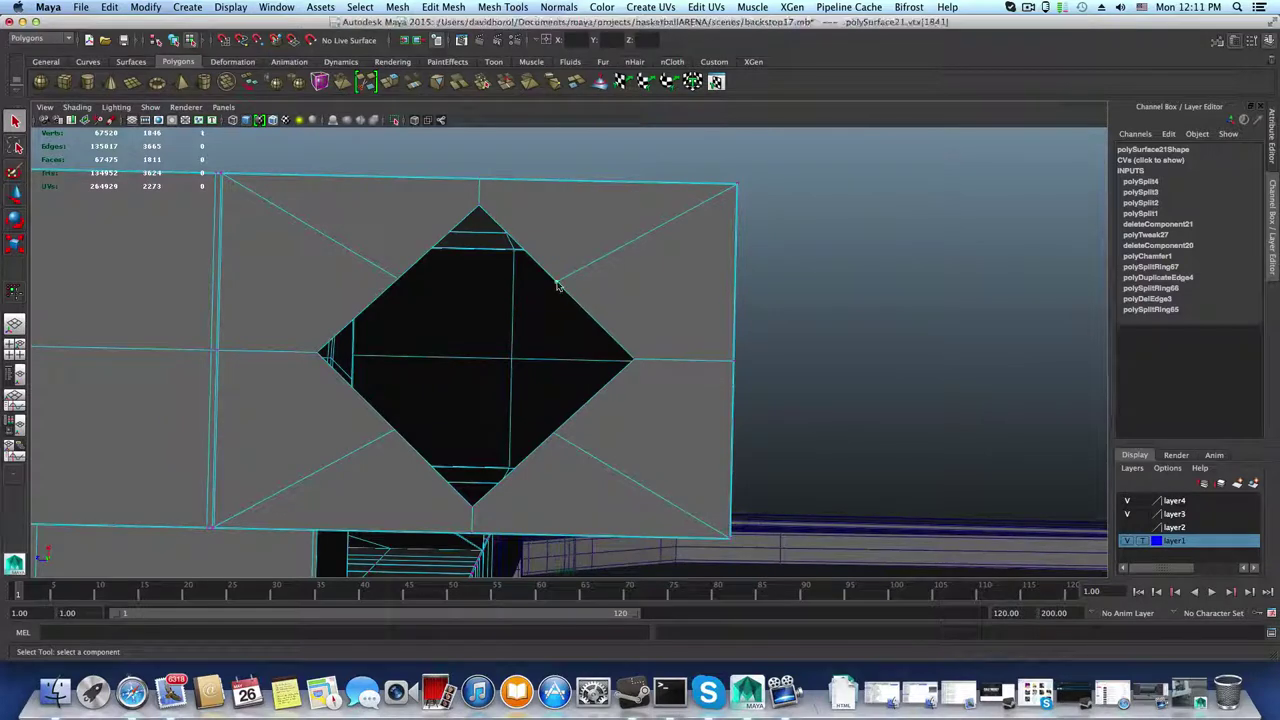
shift+click(552, 437)
scroll(595, 431, down, 3)
scroll(595, 431, down, 2)
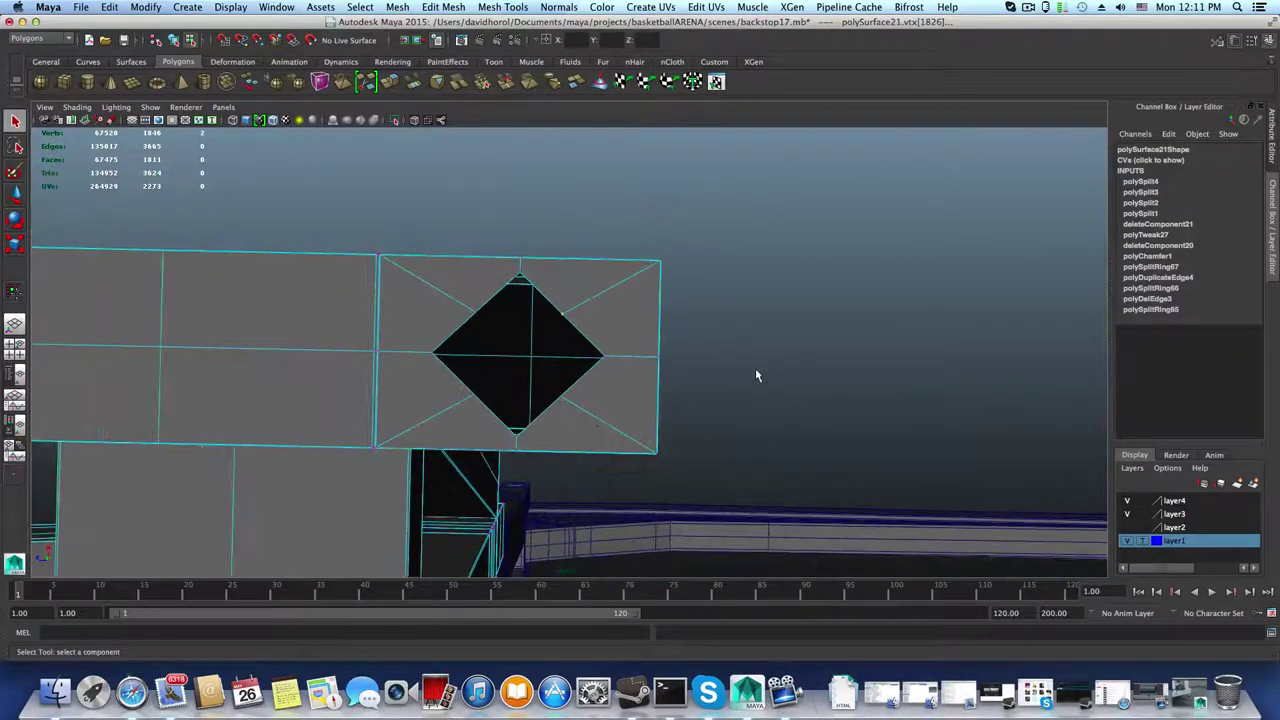
click(755, 375)
click(563, 318)
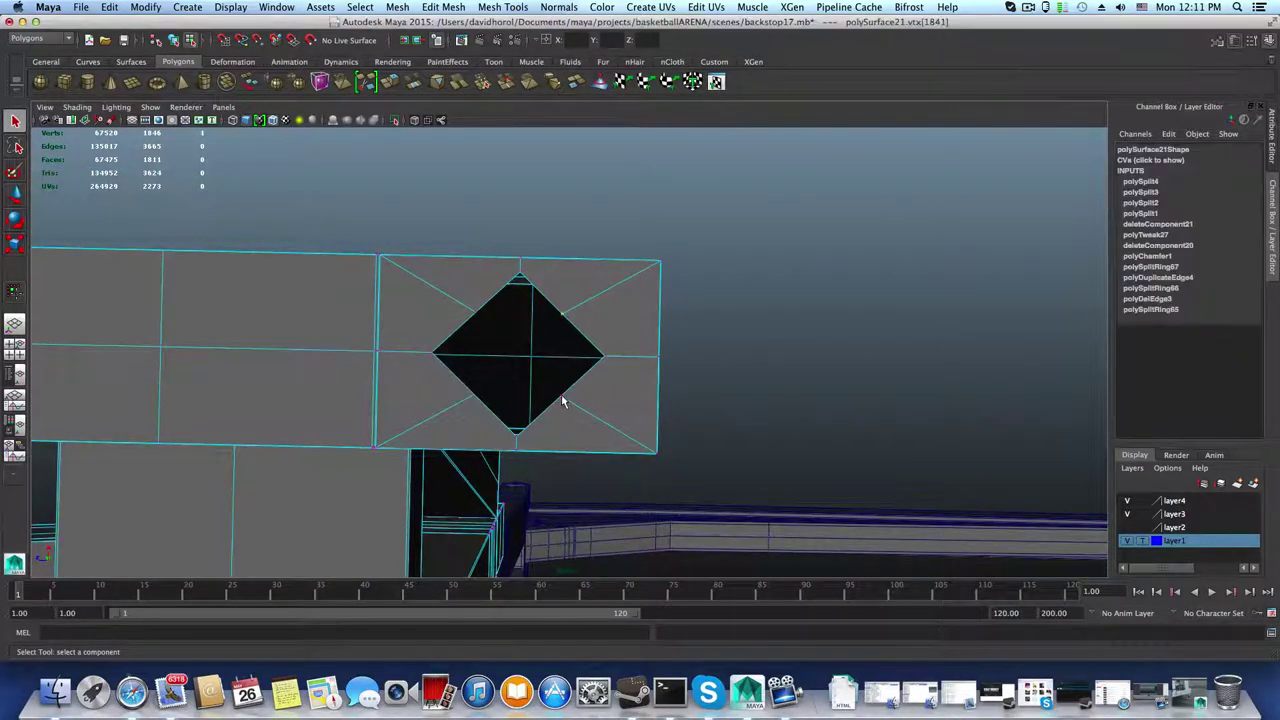
shift+click(563, 400)
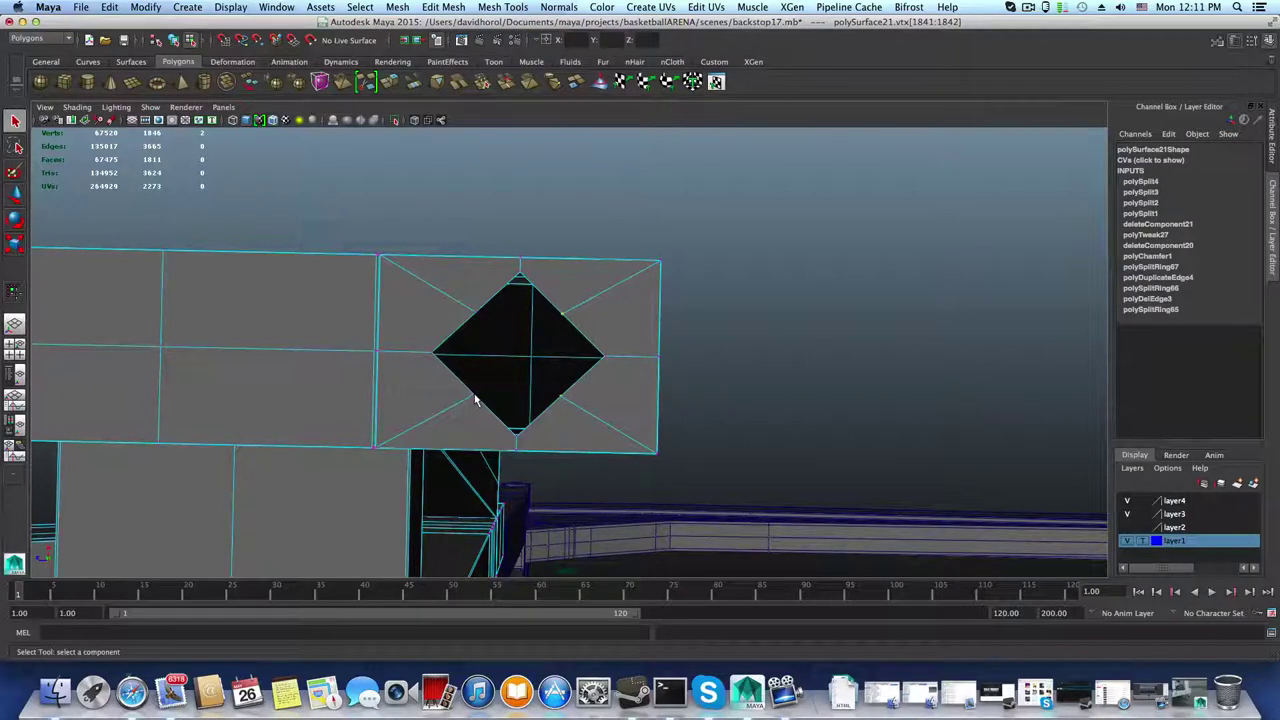
shift+click(474, 397)
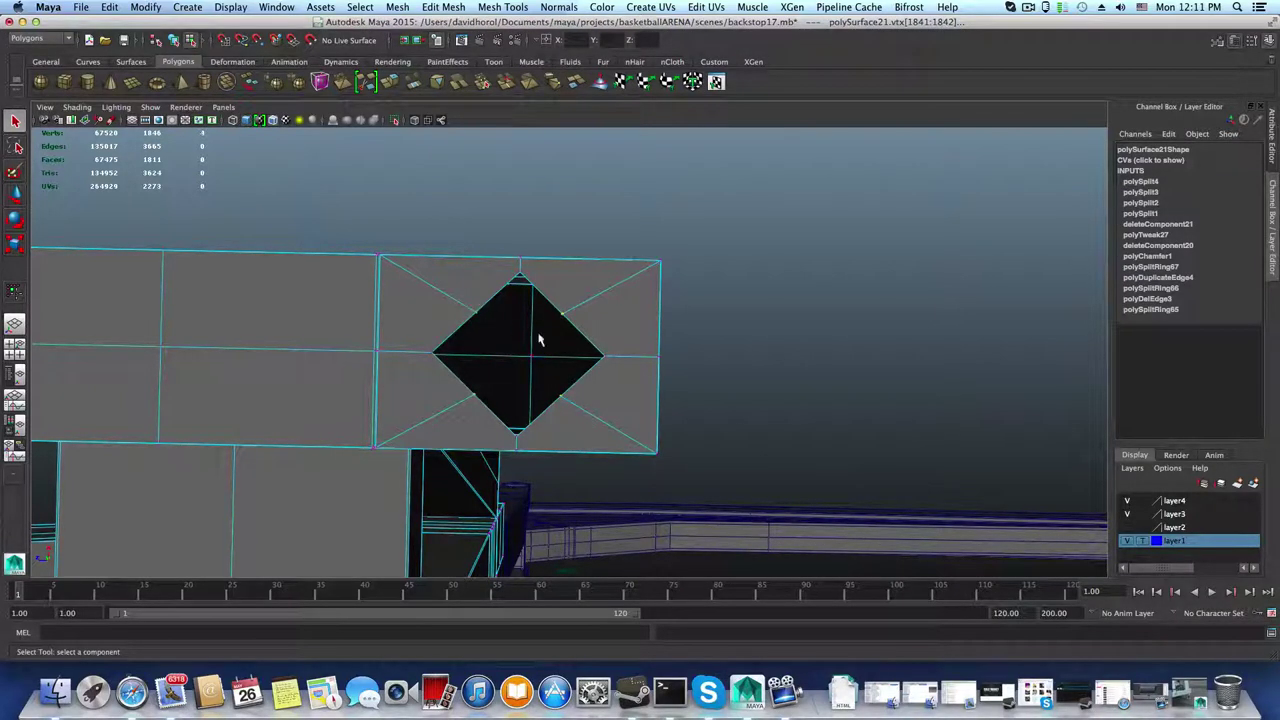
alt+drag(494, 374, 645, 379)
key(r)
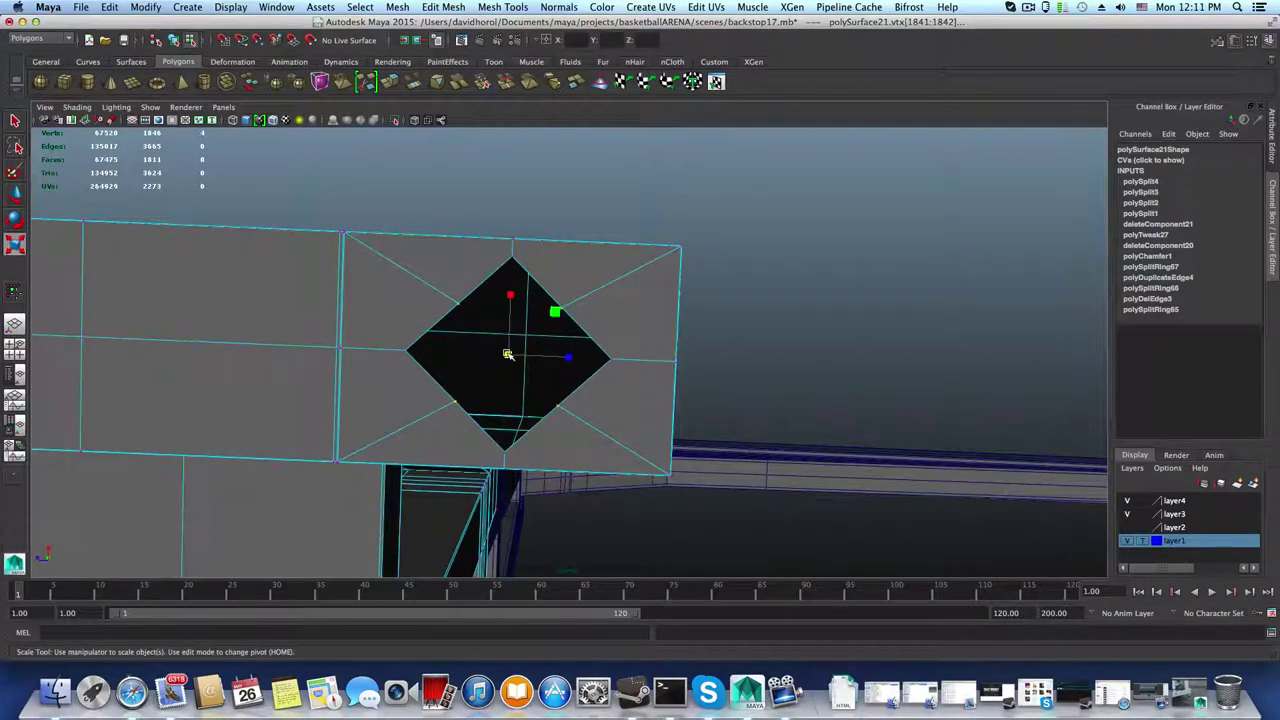
drag(508, 355, 586, 383)
key(3)
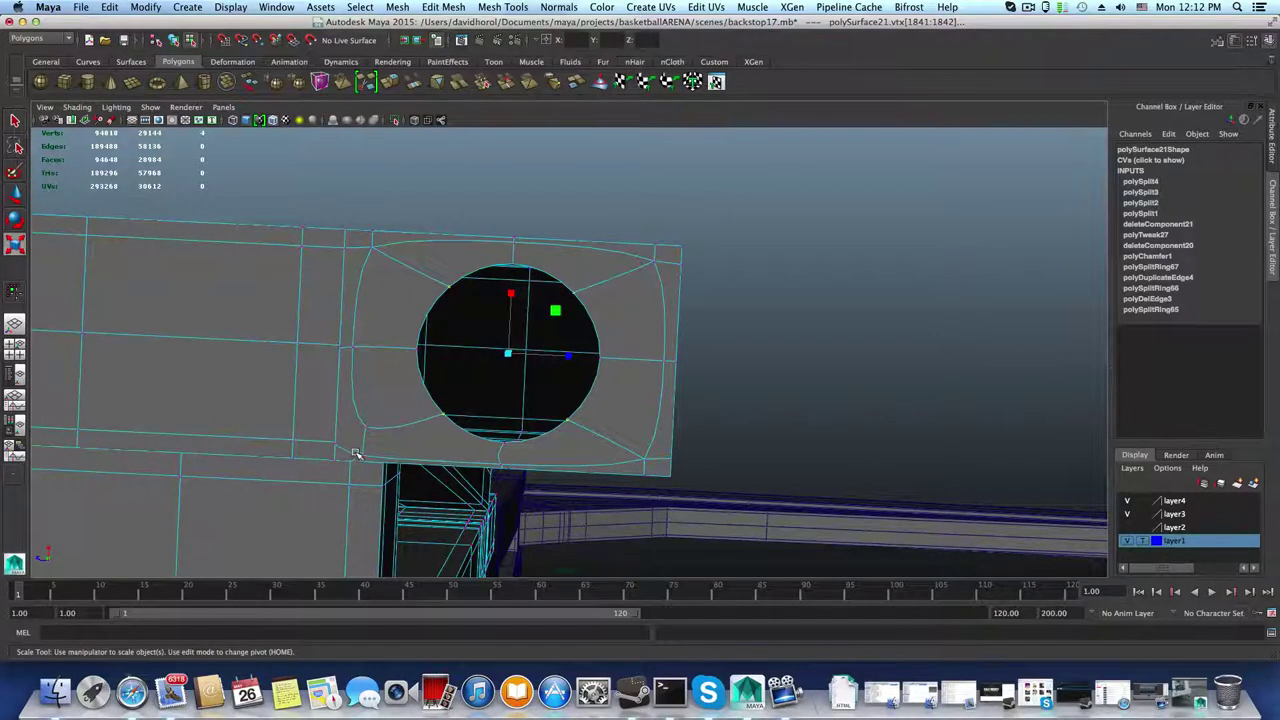
key(1)
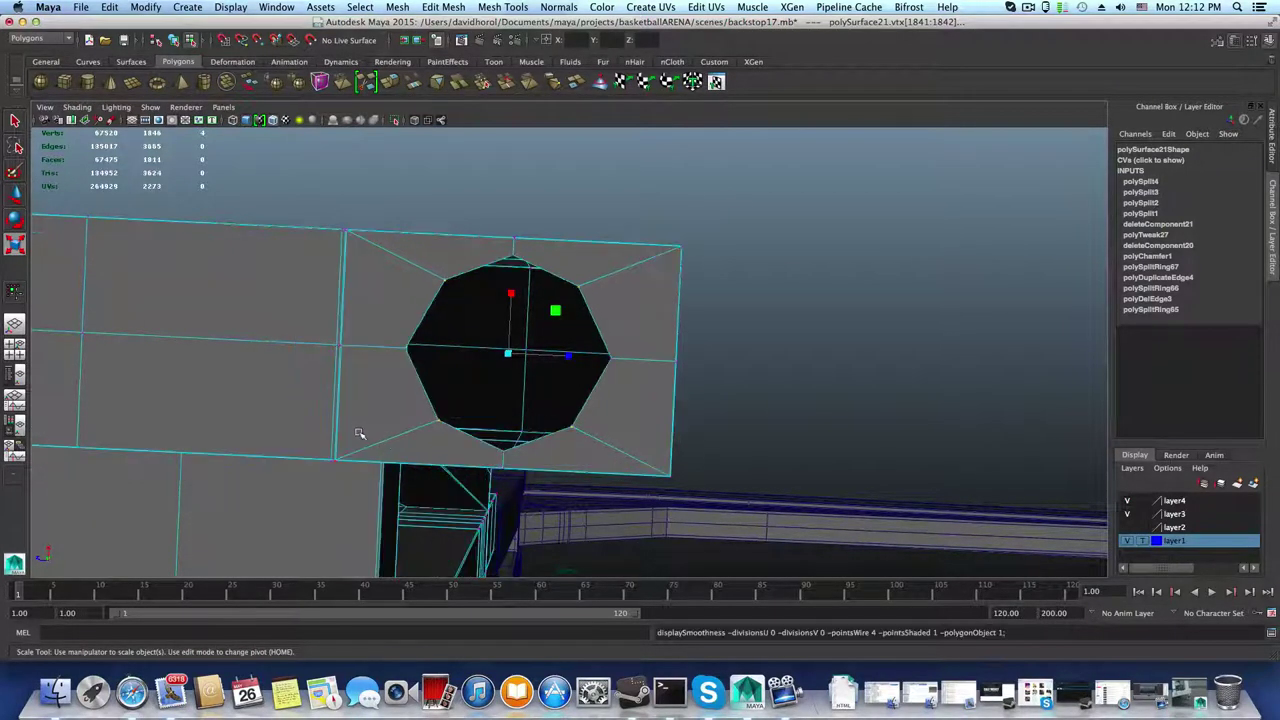
Step: Merge the stray vertex at the lower inner corner into the adjacent edge-loop vertex and move it slightly down in line with the horizontal loop
alt+right_drag(360, 434, 445, 452)
click(450, 450)
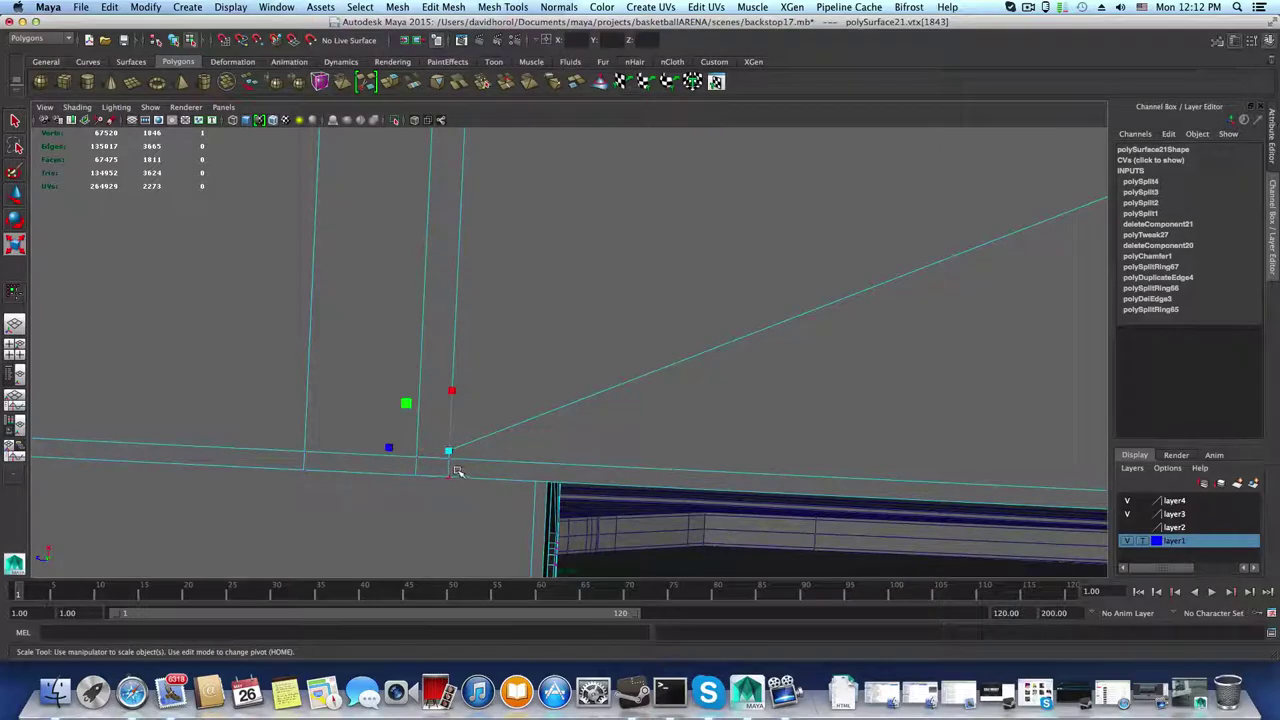
click(514, 6)
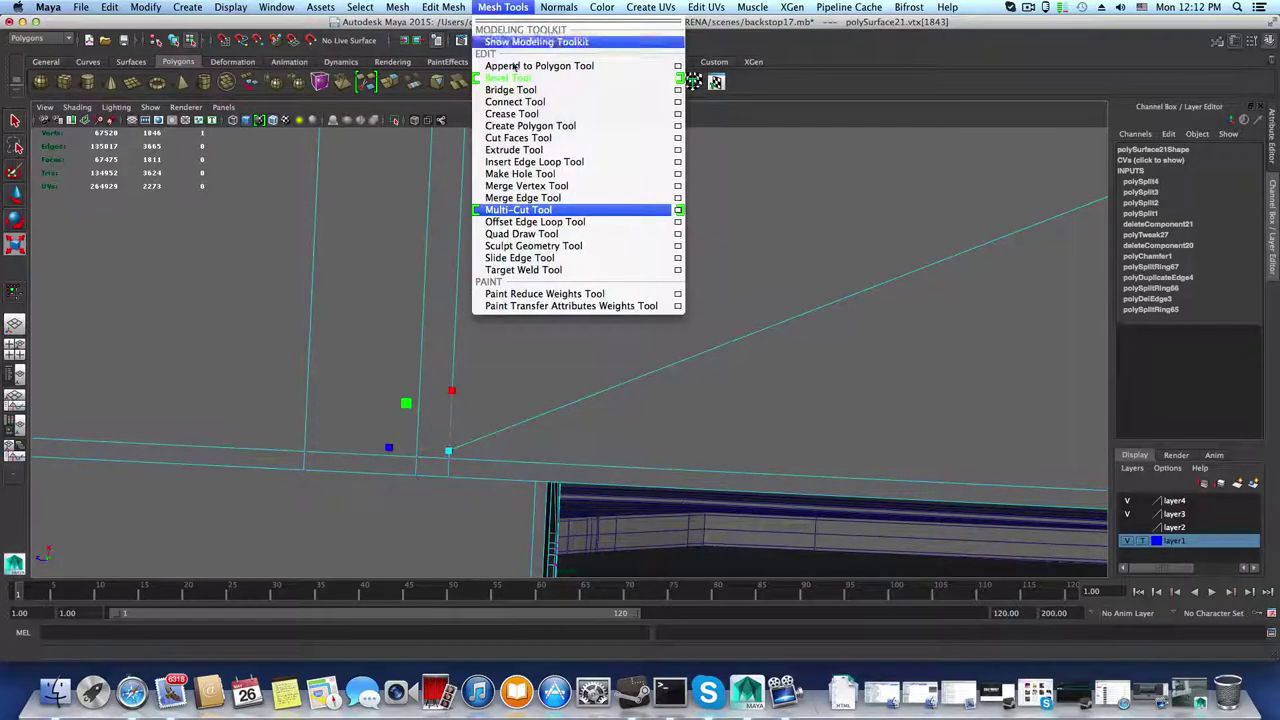
click(532, 187)
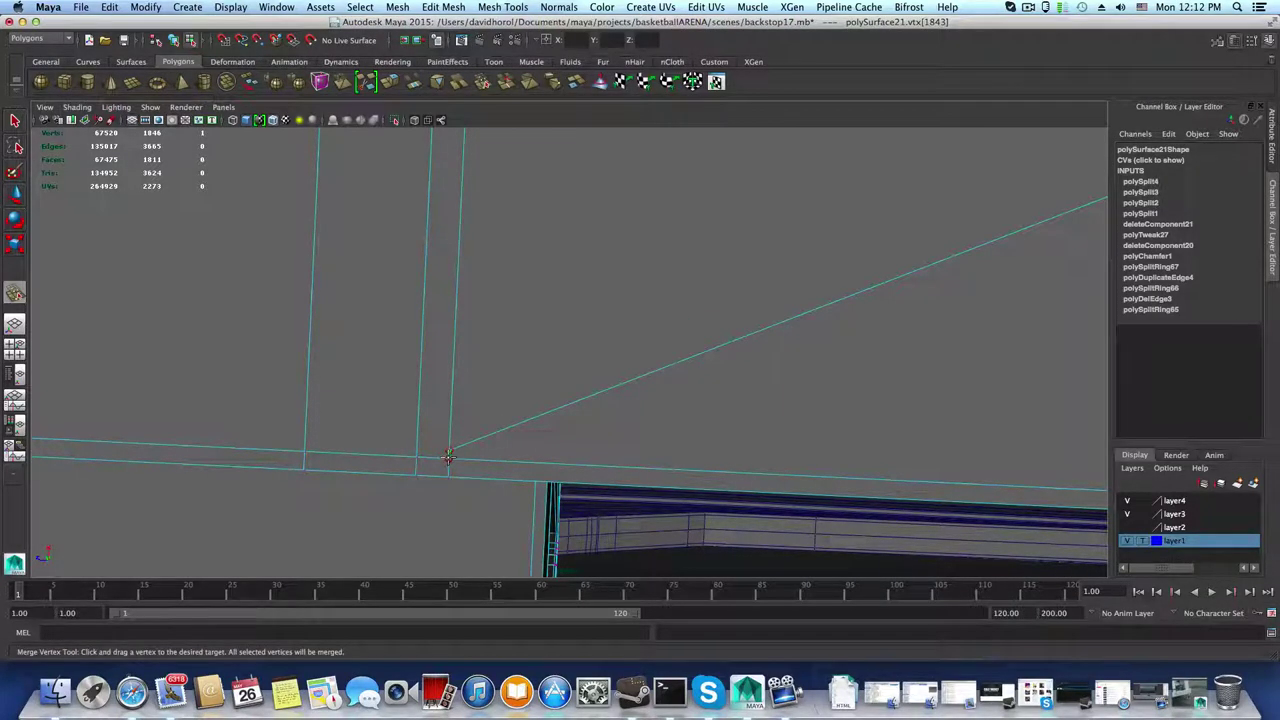
drag(449, 457, 449, 455)
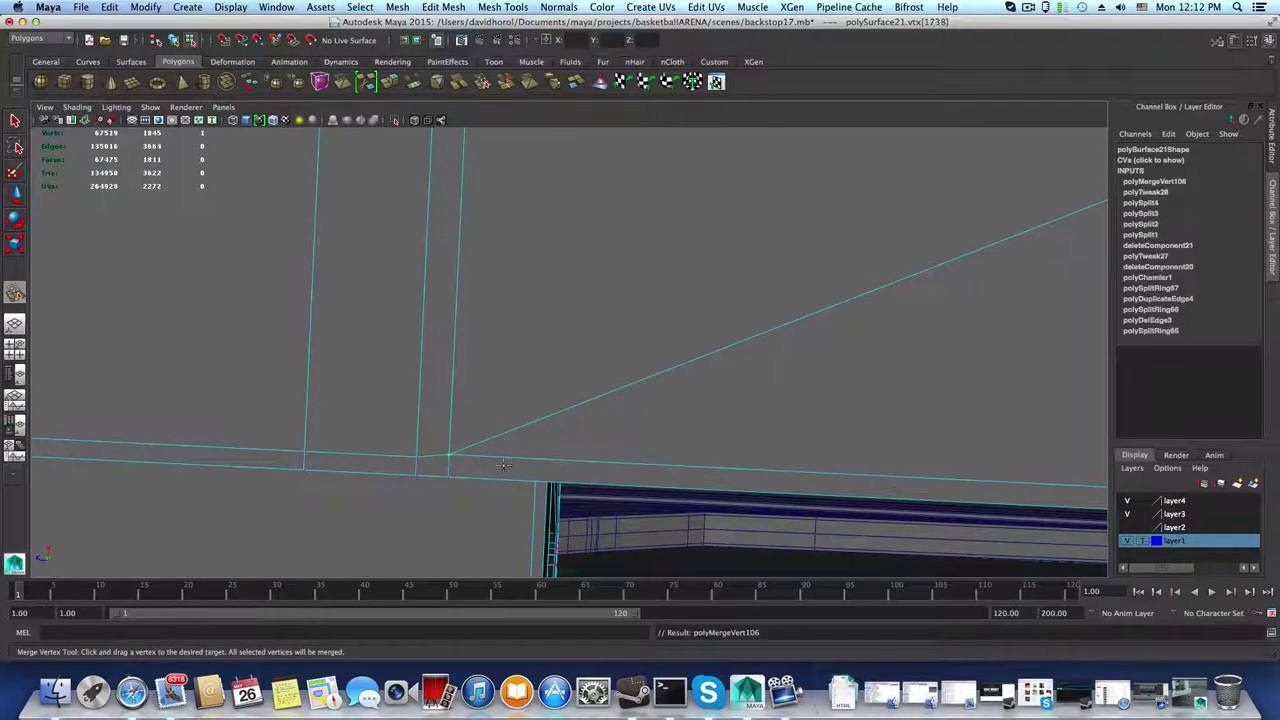
click(15, 195)
drag(453, 391, 453, 394)
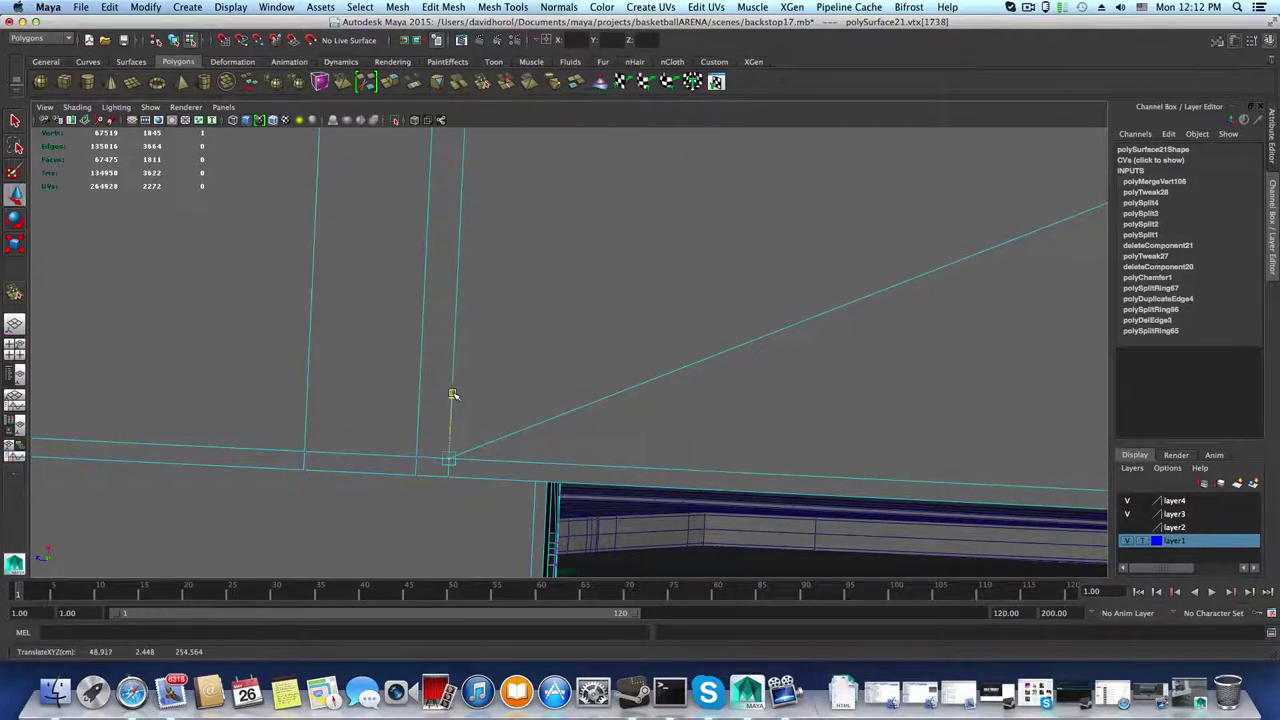
Step: Leave component mode and preview the beam's end with its hole smoothed
scroll(583, 453, down, 2)
alt+middle_drag(857, 374, 700, 423)
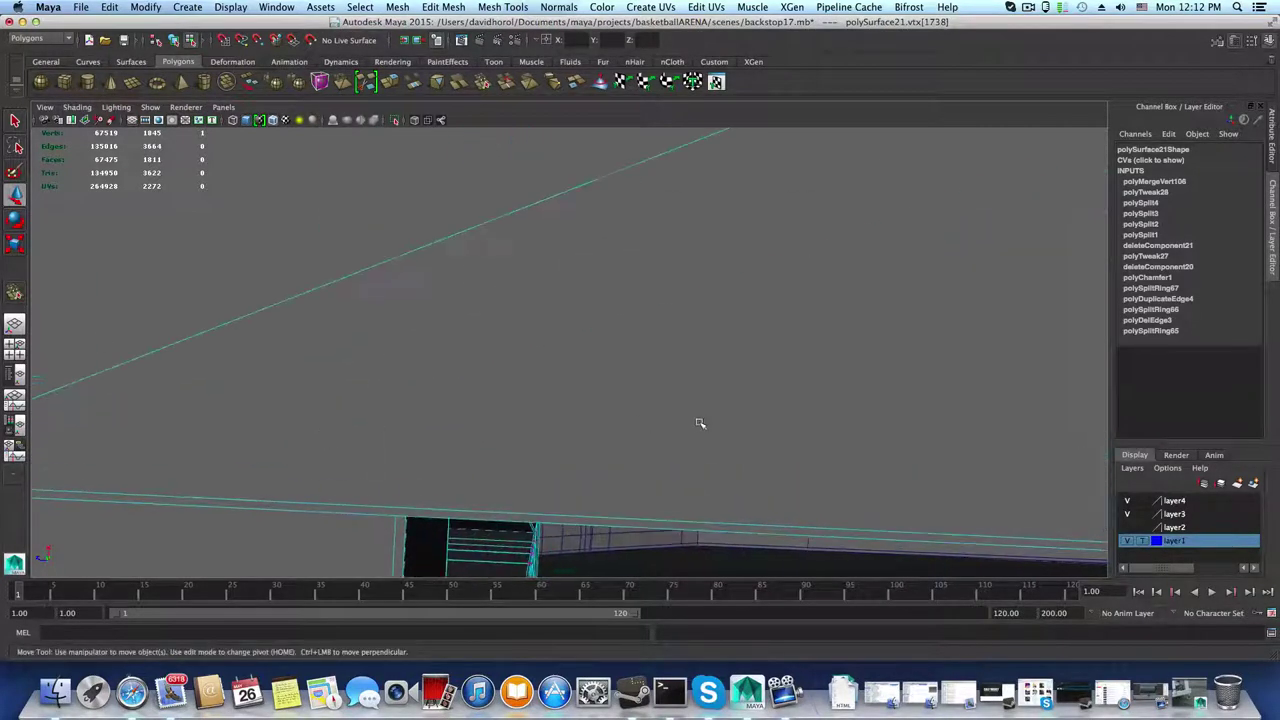
scroll(700, 423, down, 3)
key(F8)
key(3)
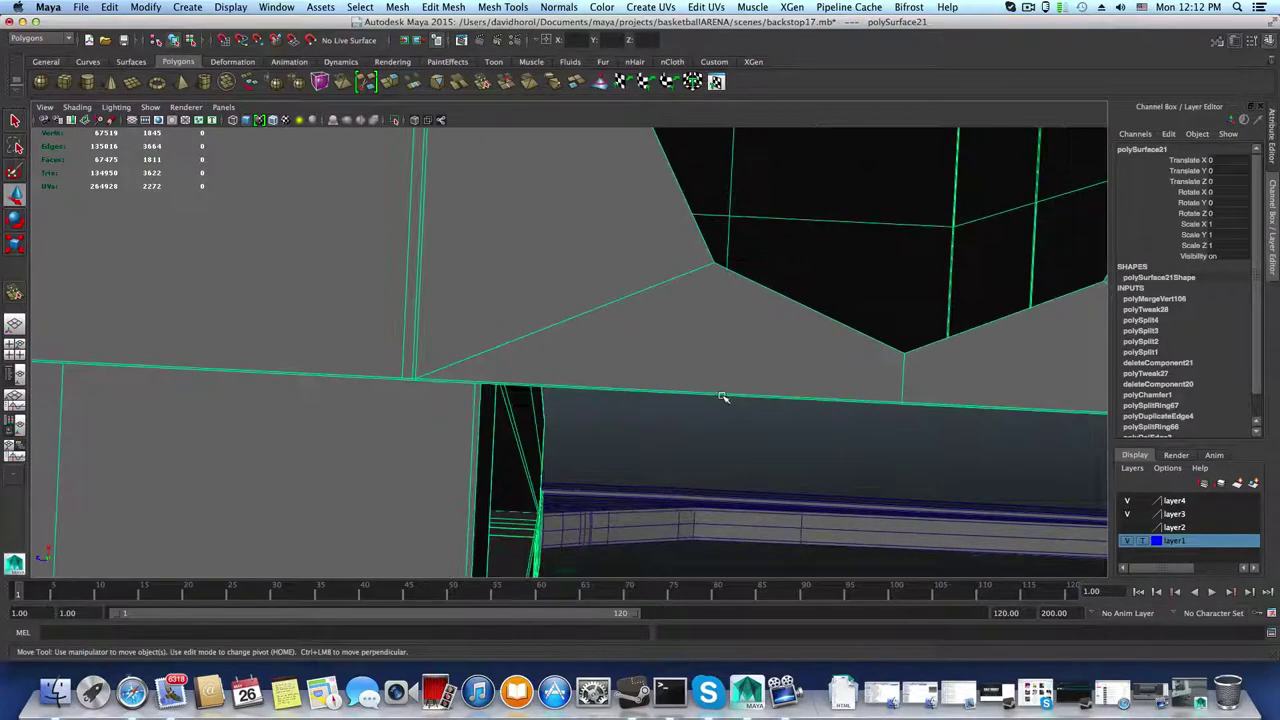
scroll(750, 390, down, 5)
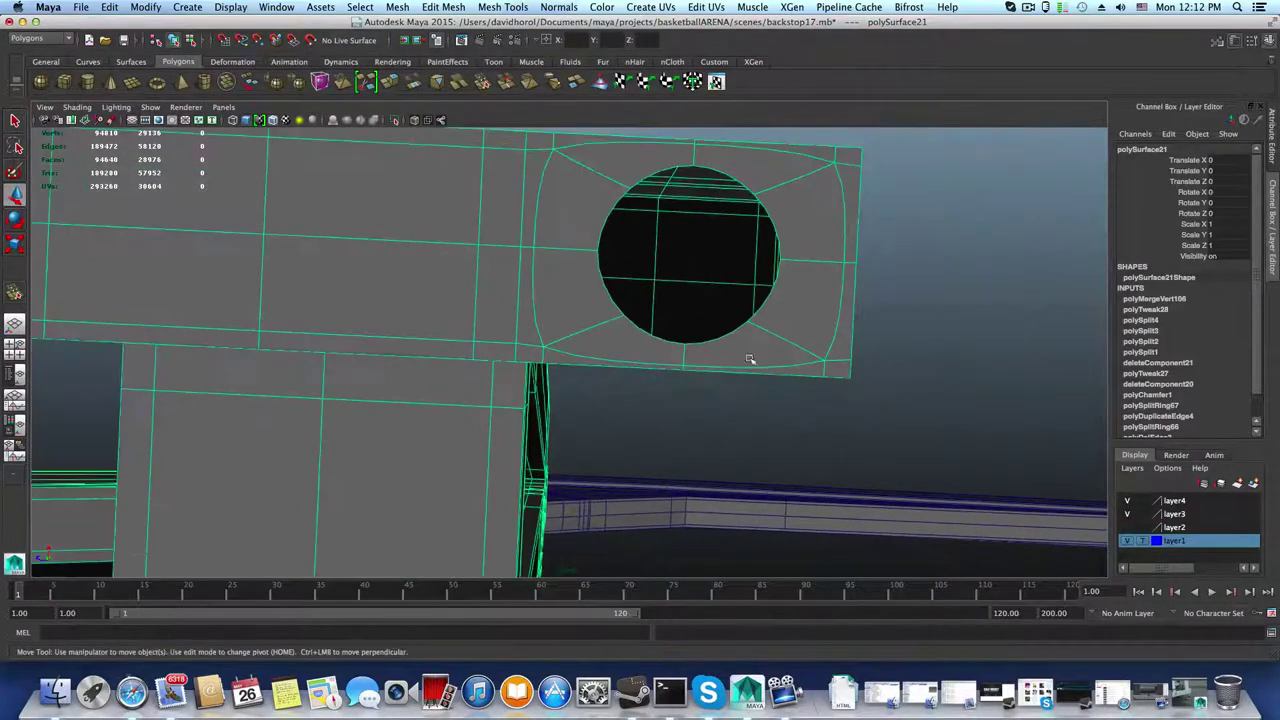
Step: Examine the smoothed round hole in the side beam's end from several angles and restore the unsmoothed display
alt+middle_drag(751, 360, 666, 434)
mouse_move(666, 434)
alt+mouse_down()
mouse_move(668, 404)
mouse_move(677, 437)
mouse_move(694, 440)
mouse_move(709, 423)
mouse_move(855, 432)
mouse_move(691, 429)
mouse_move(681, 449)
mouse_move(663, 443)
mouse_move(671, 456)
alt+mouse_up()
key(1)
key(3)
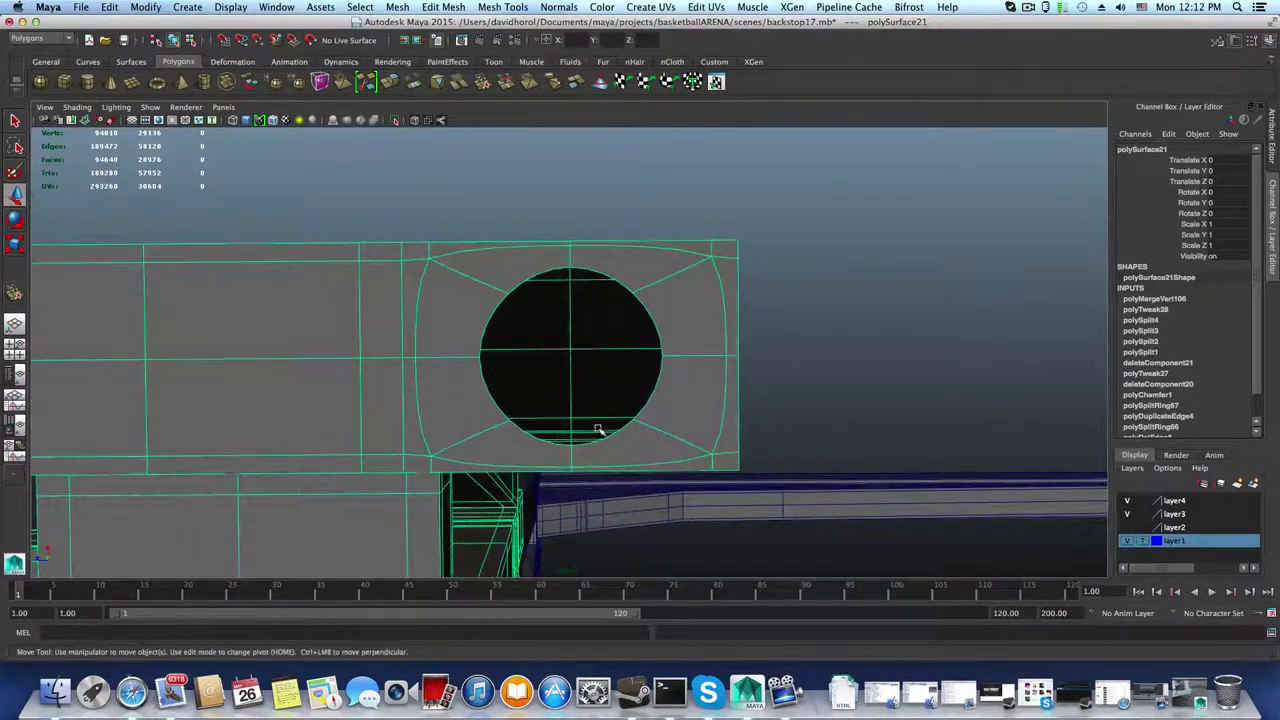
alt+drag(597, 430, 604, 385)
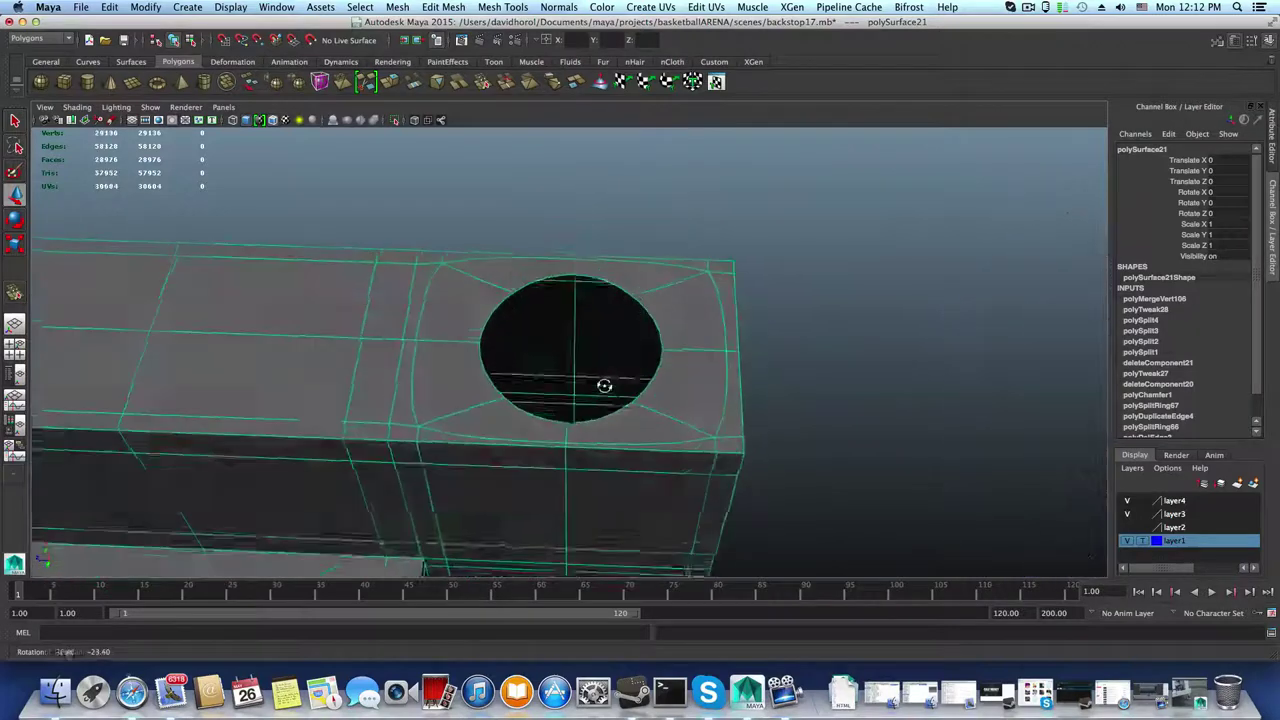
key(1)
Step: Select the hole's border edge loop and extrude it straight down out of the beam into a tube reaching about Y -6.77
right_drag(671, 331, 667, 320)
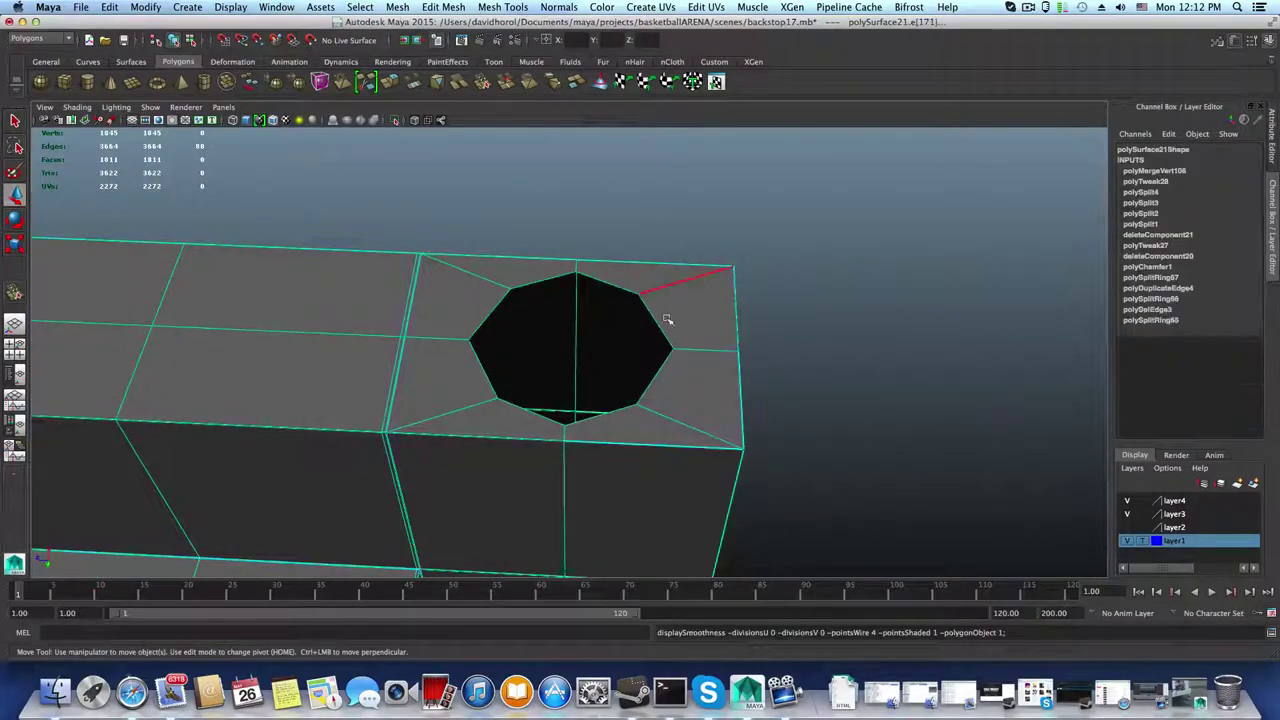
click(658, 327)
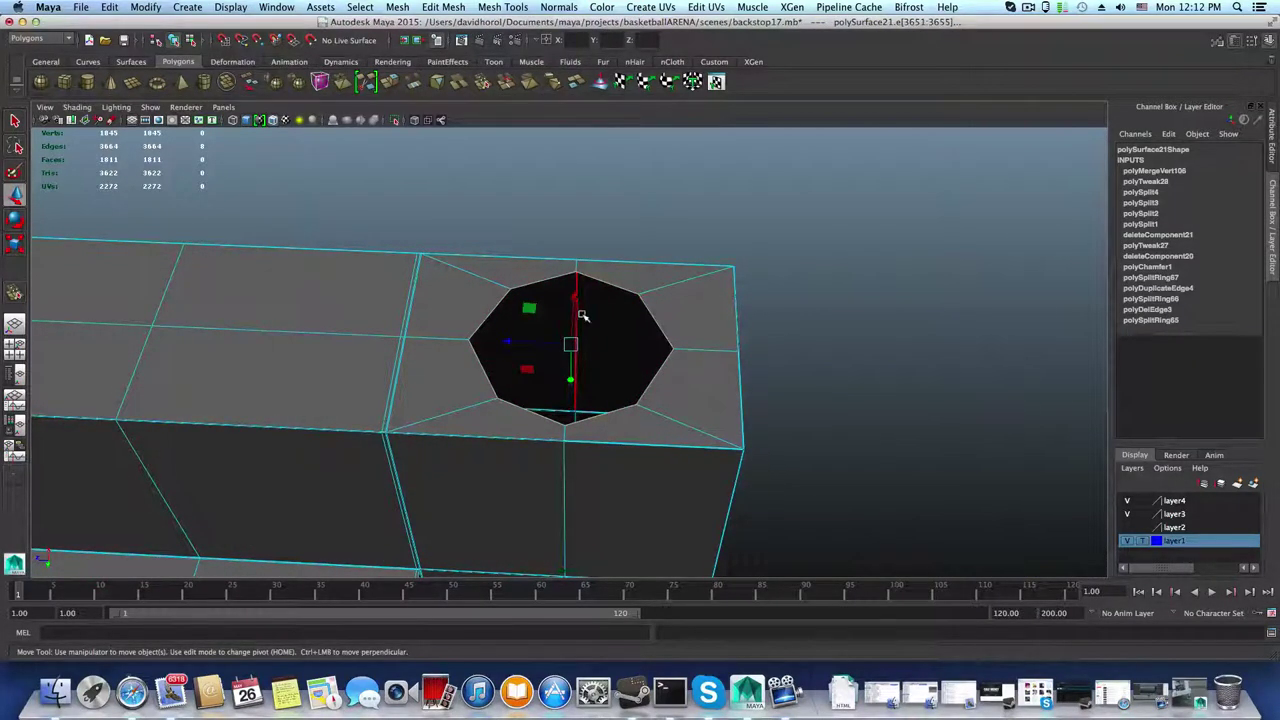
alt+drag(583, 316, 603, 337)
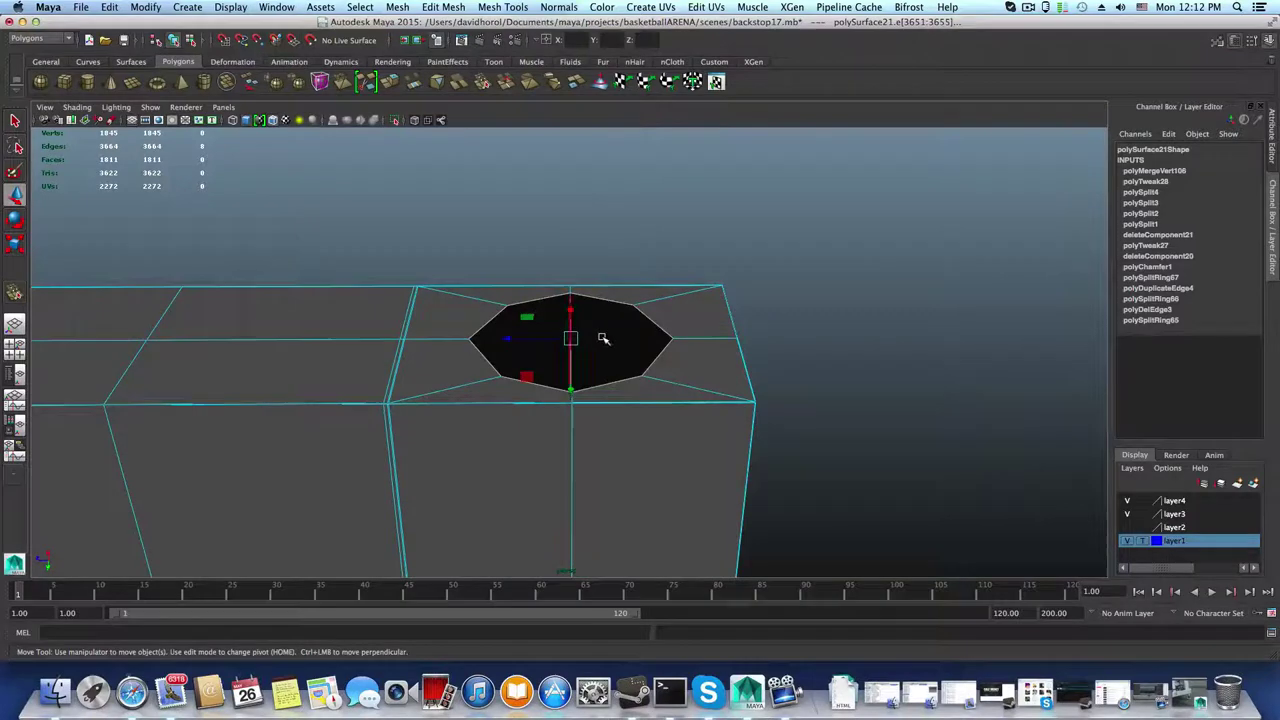
click(393, 86)
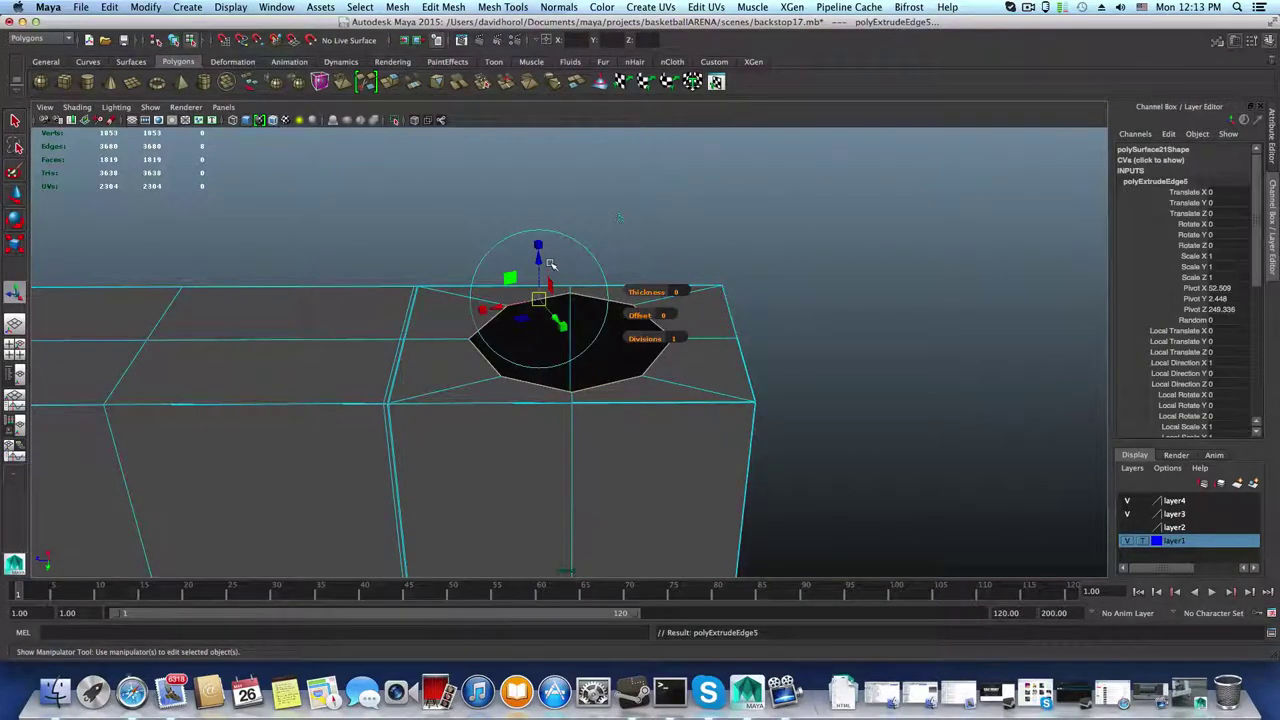
key(w)
drag(570, 391, 560, 171)
alt+right_drag(560, 171, 223, 316)
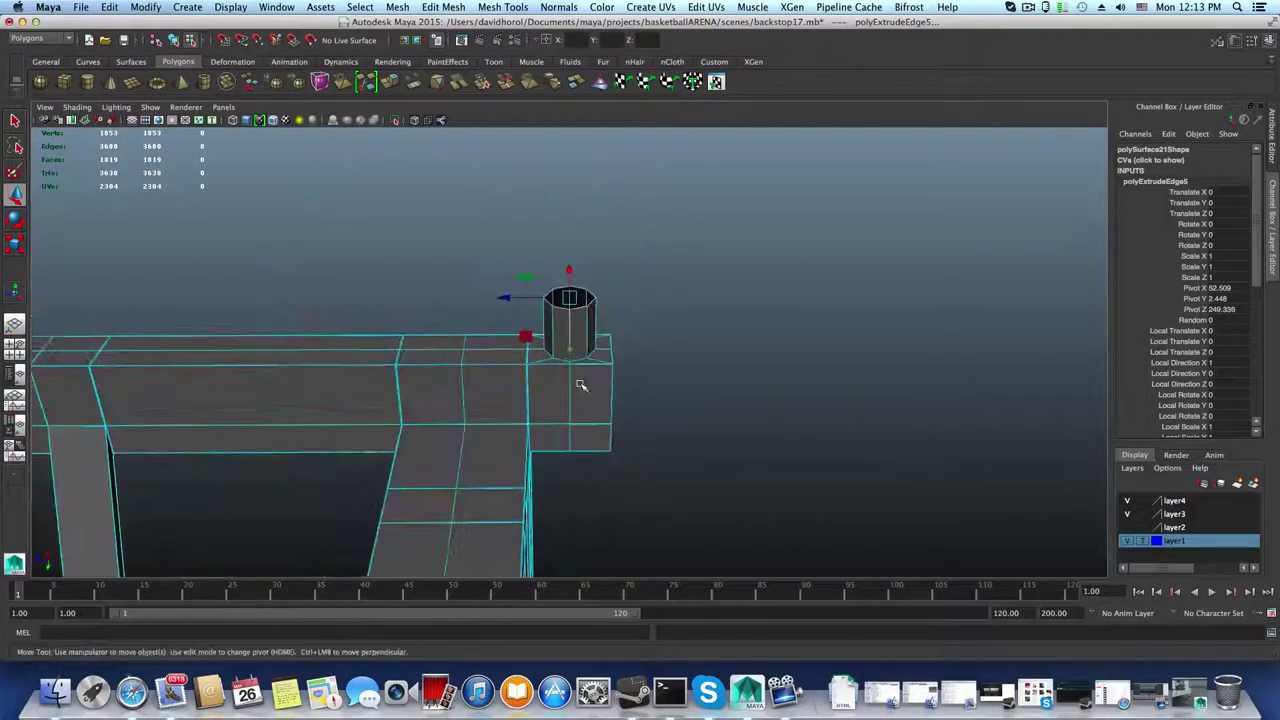
alt+drag(580, 385, 532, 549)
drag(563, 353, 565, 362)
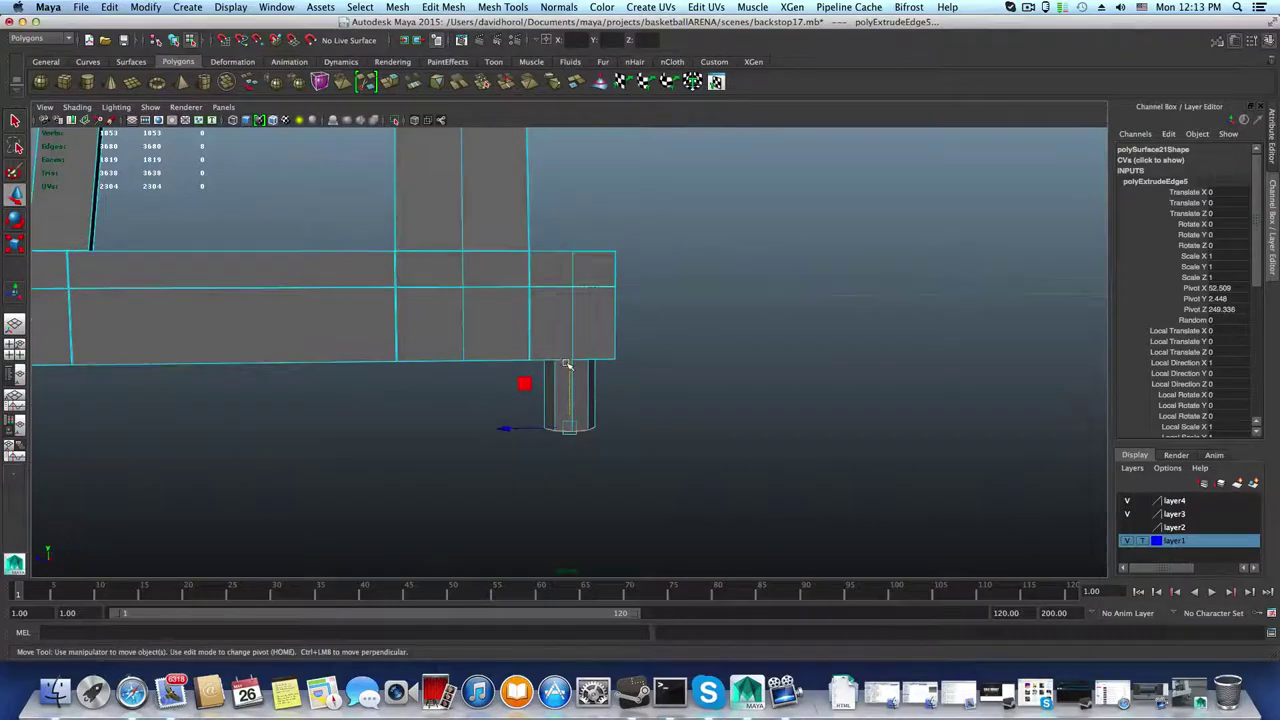
Step: Extrude the tube's open rim edges and scale the new edge loop slightly outward uniformly to form a narrow lip
alt+middle_drag(538, 402, 577, 368)
mouse_move(577, 368)
alt+mouse_down()
mouse_move(551, 277)
mouse_move(820, 314)
mouse_move(577, 432)
mouse_move(567, 378)
alt+mouse_up()
alt+right_drag(567, 378, 757, 411)
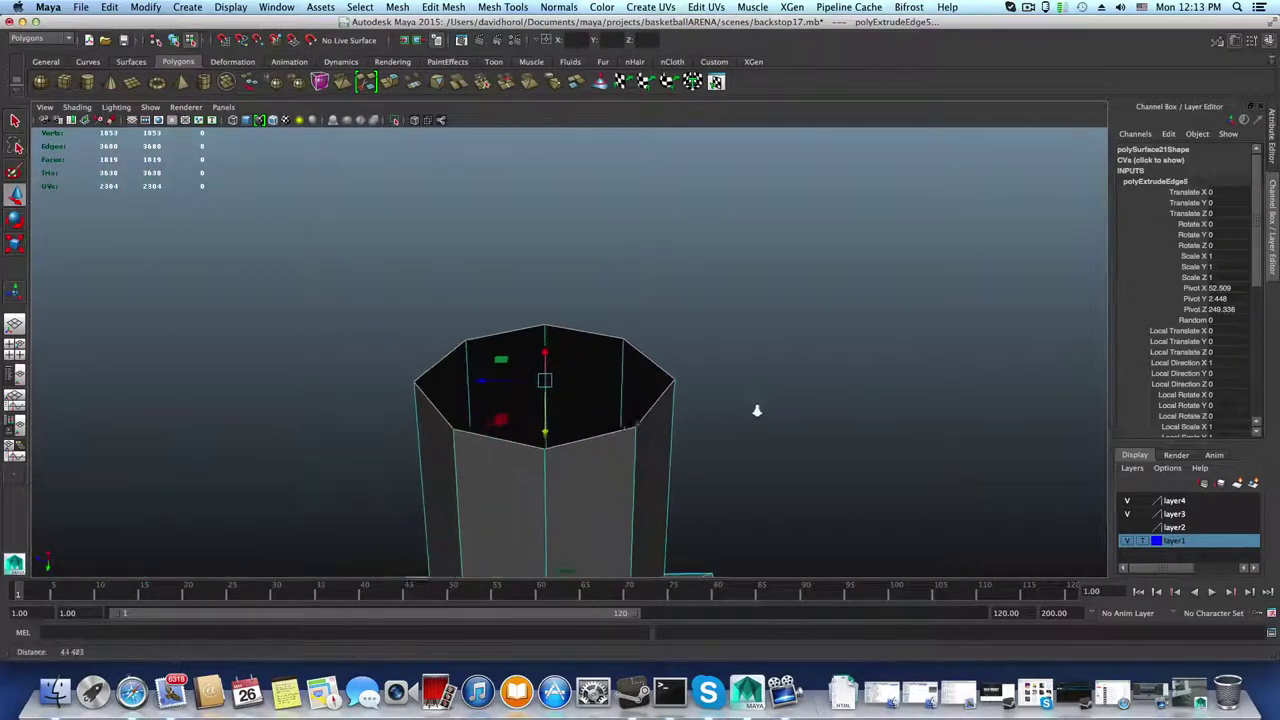
mouse_move(628, 427)
alt+mouse_down()
mouse_move(623, 394)
mouse_move(618, 432)
alt+mouse_up()
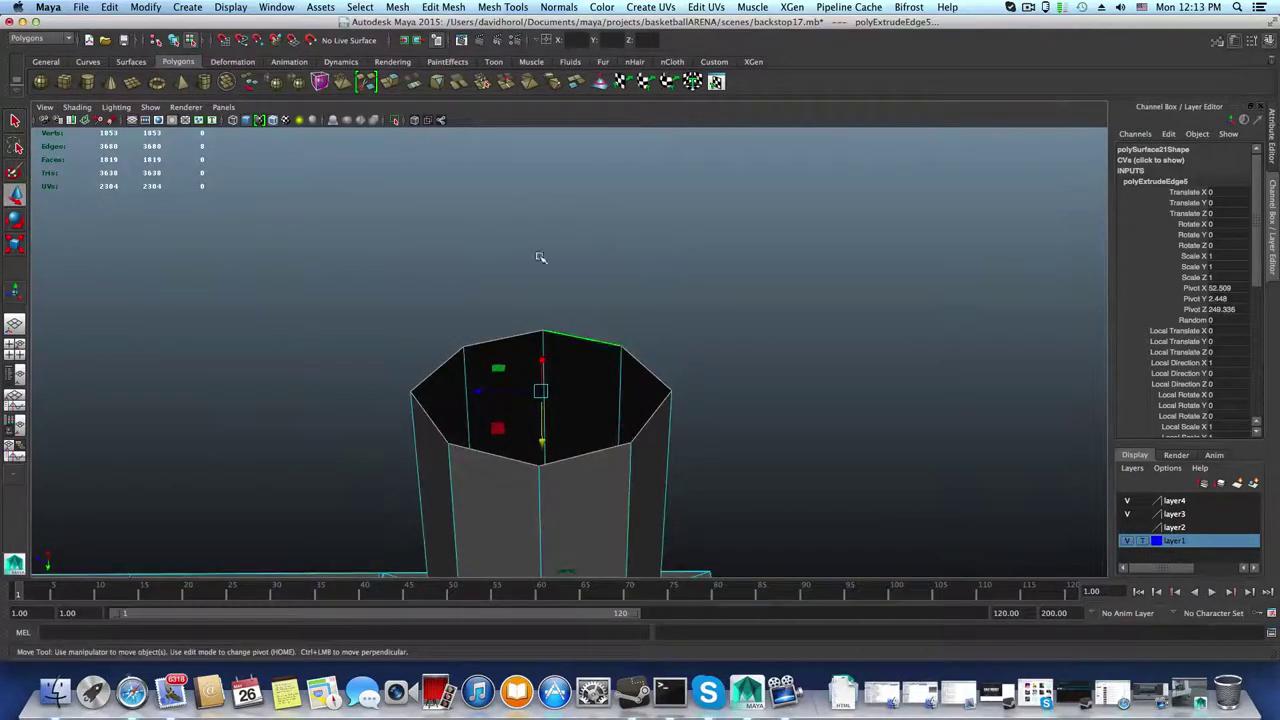
click(389, 82)
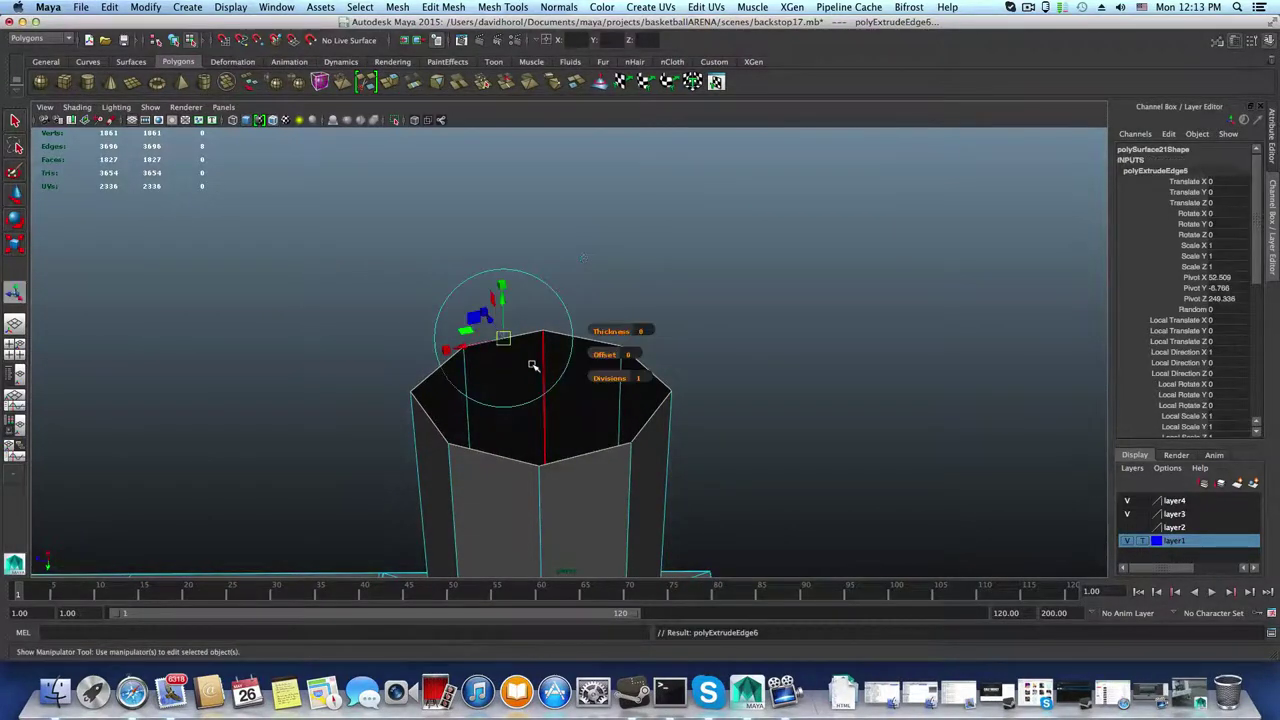
key(r)
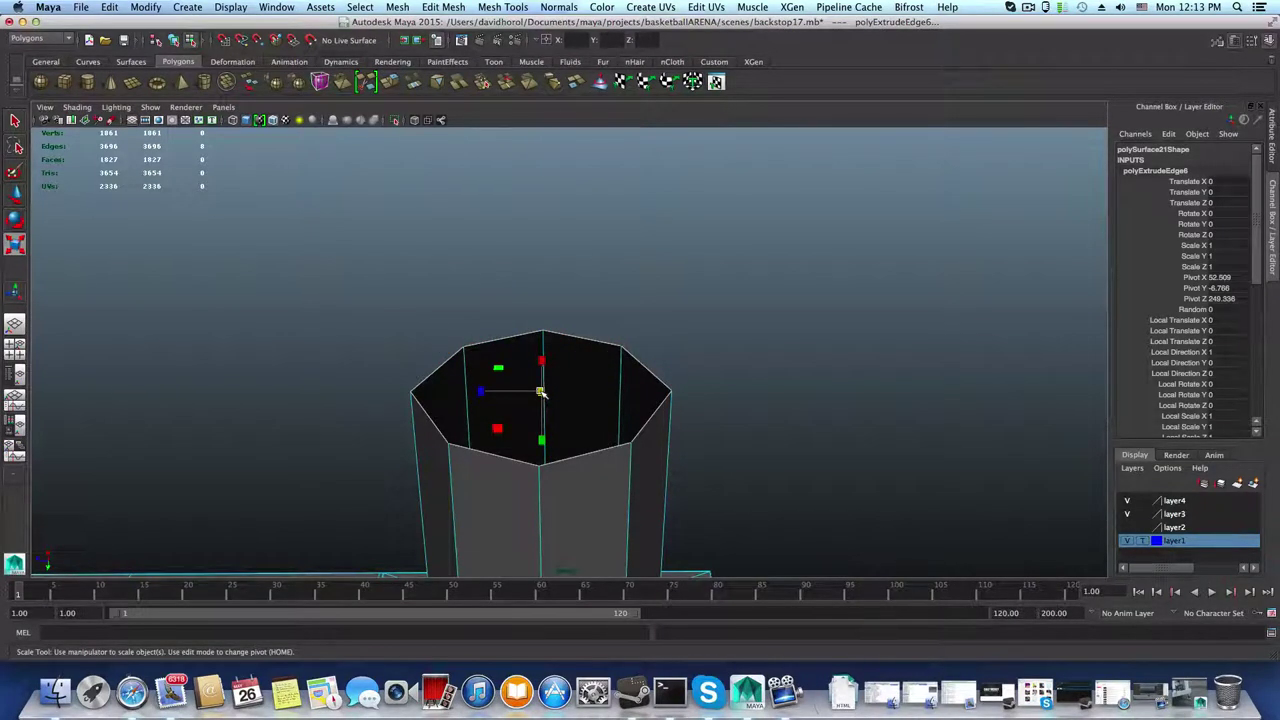
drag(540, 392, 544, 392)
alt+right_drag(640, 430, 780, 444)
alt+middle_drag(769, 438, 761, 350)
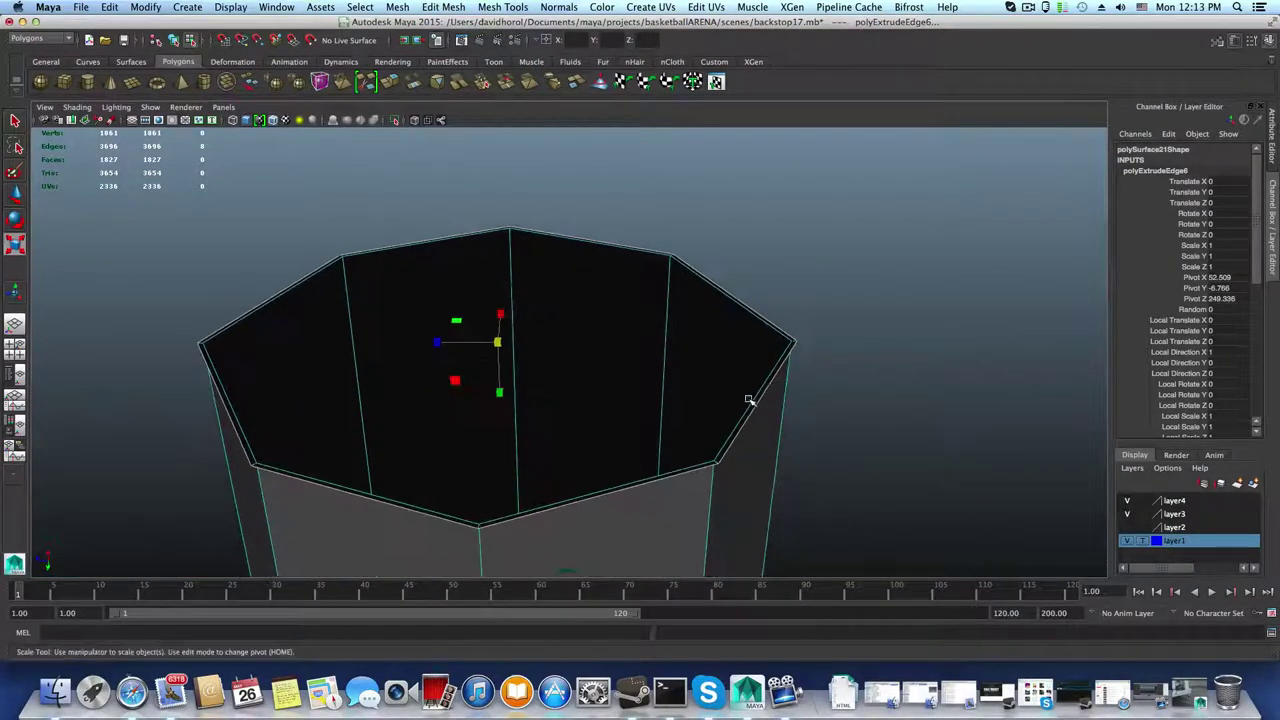
alt+drag(749, 400, 714, 417)
drag(490, 378, 492, 379)
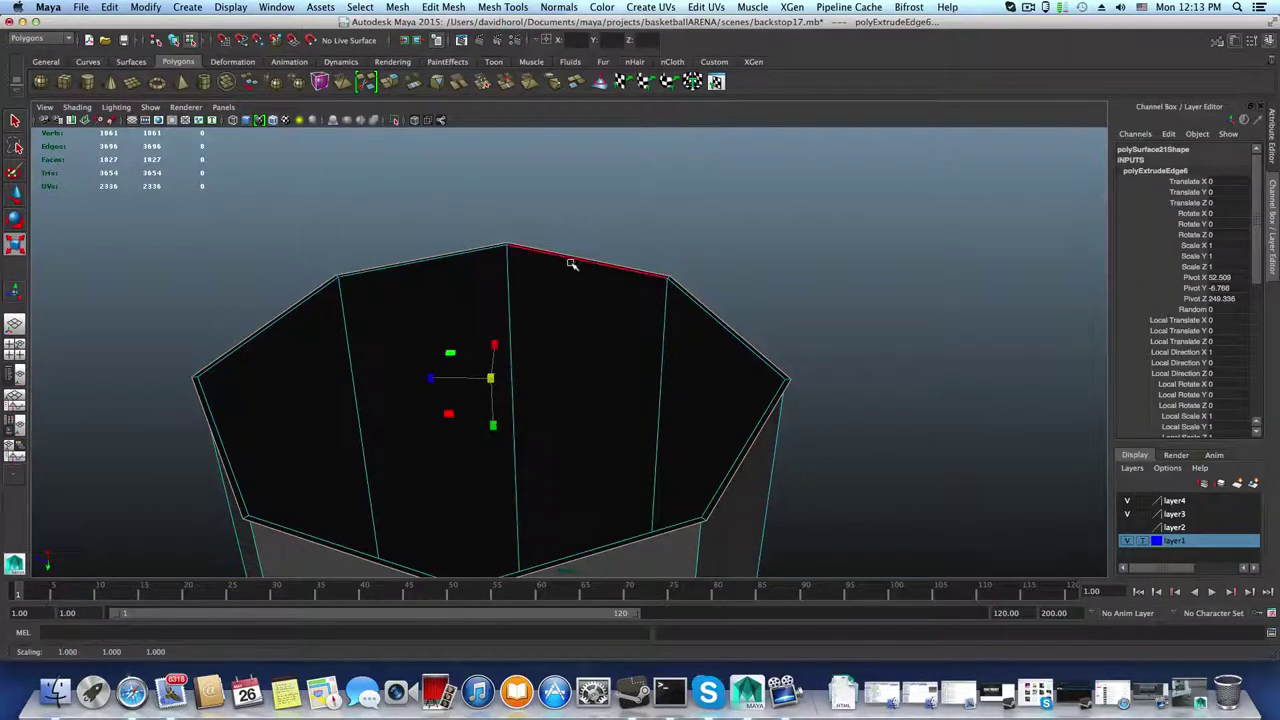
Step: Extrude the lip's outer edges two more times, scaling each new loop slightly outward to widen the lip
click(390, 86)
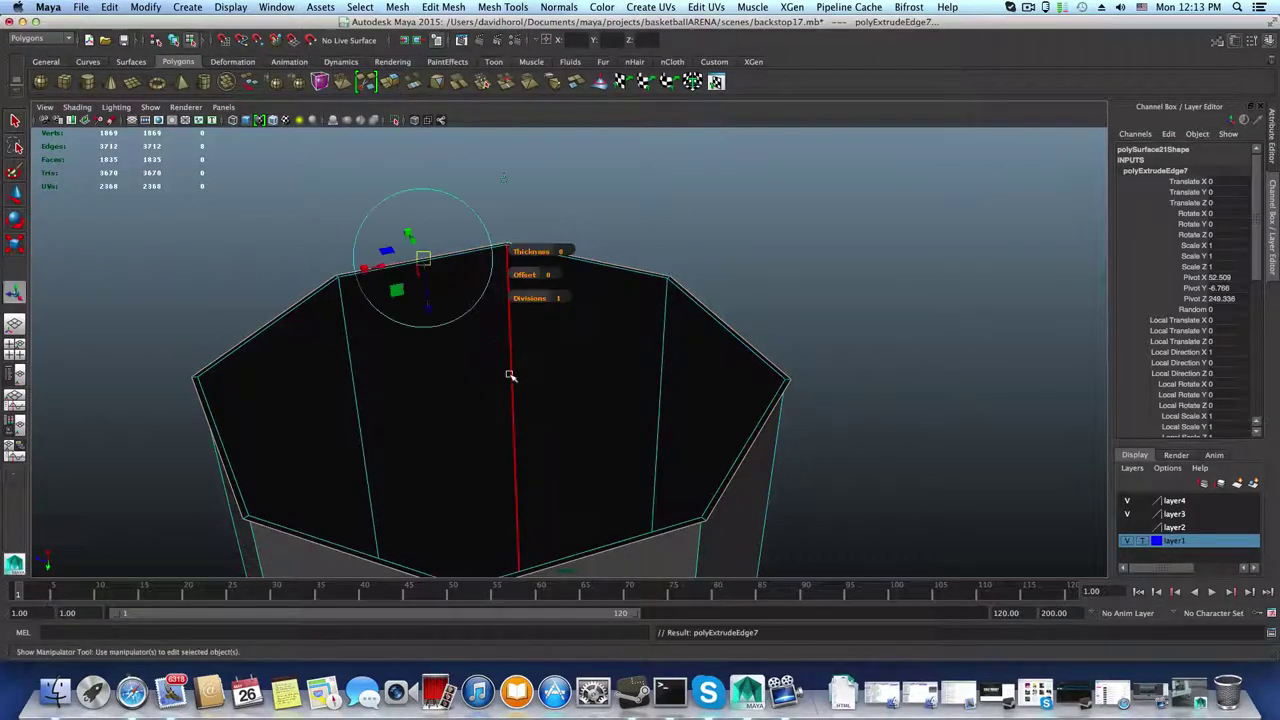
drag(491, 374, 501, 381)
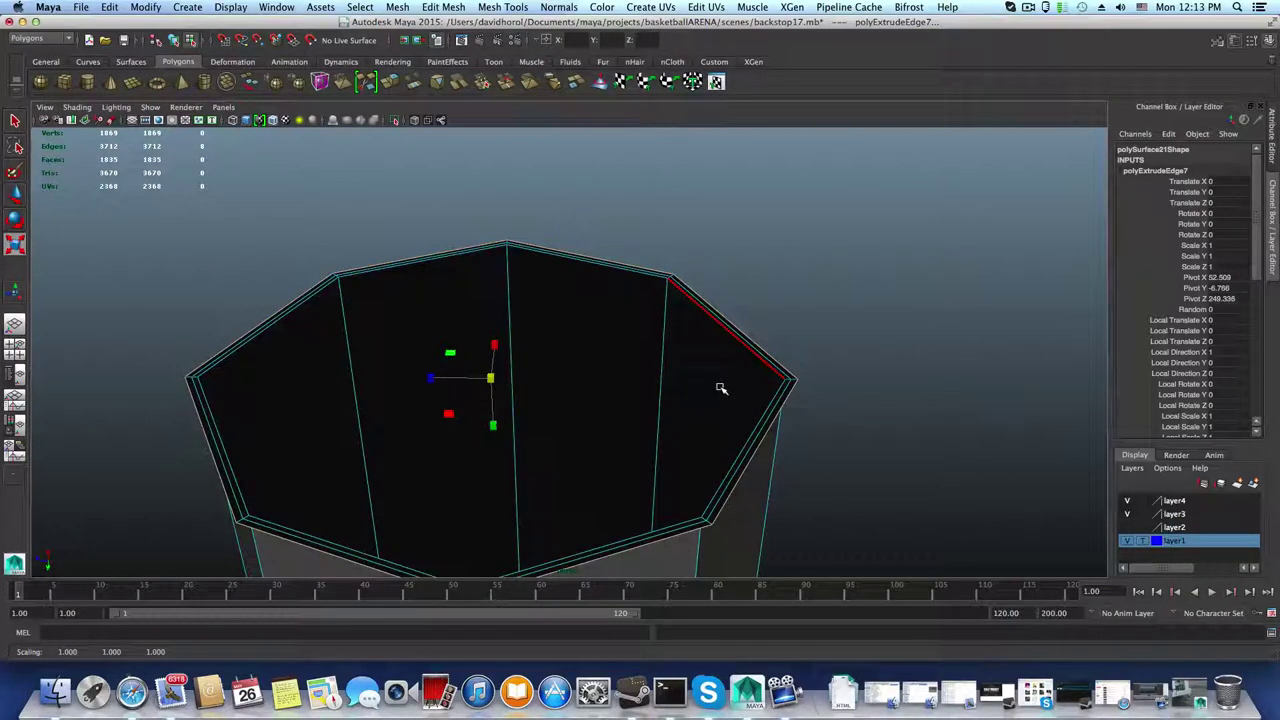
click(390, 85)
key(r)
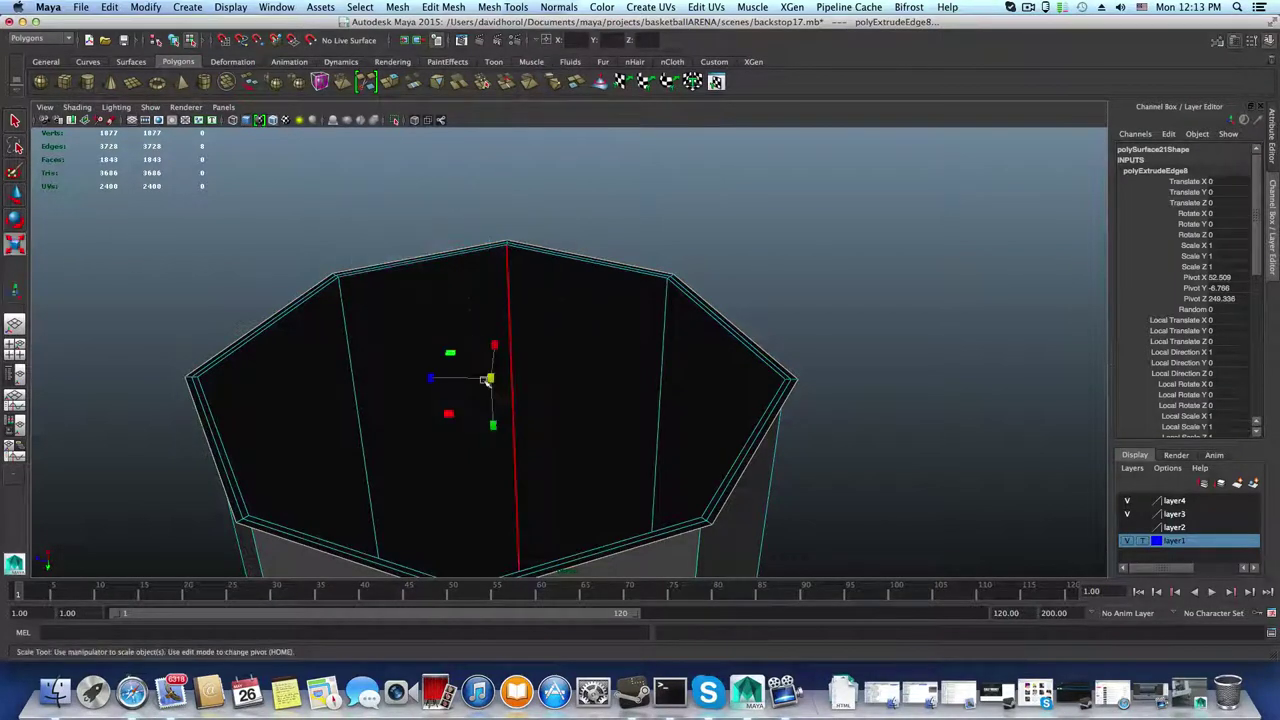
drag(492, 377, 499, 379)
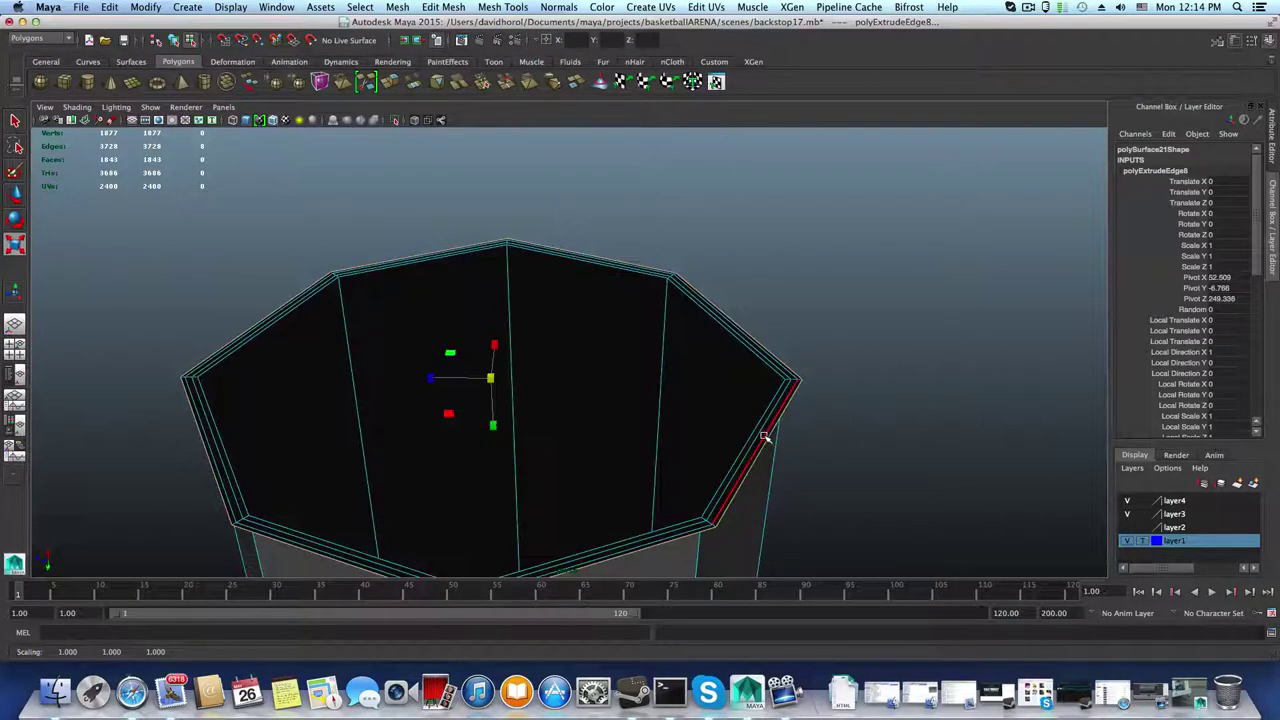
Step: Extrude the lip's outer edges again and move the new loop slightly down to about Y -6.805 as a supporting loop
click(404, 87)
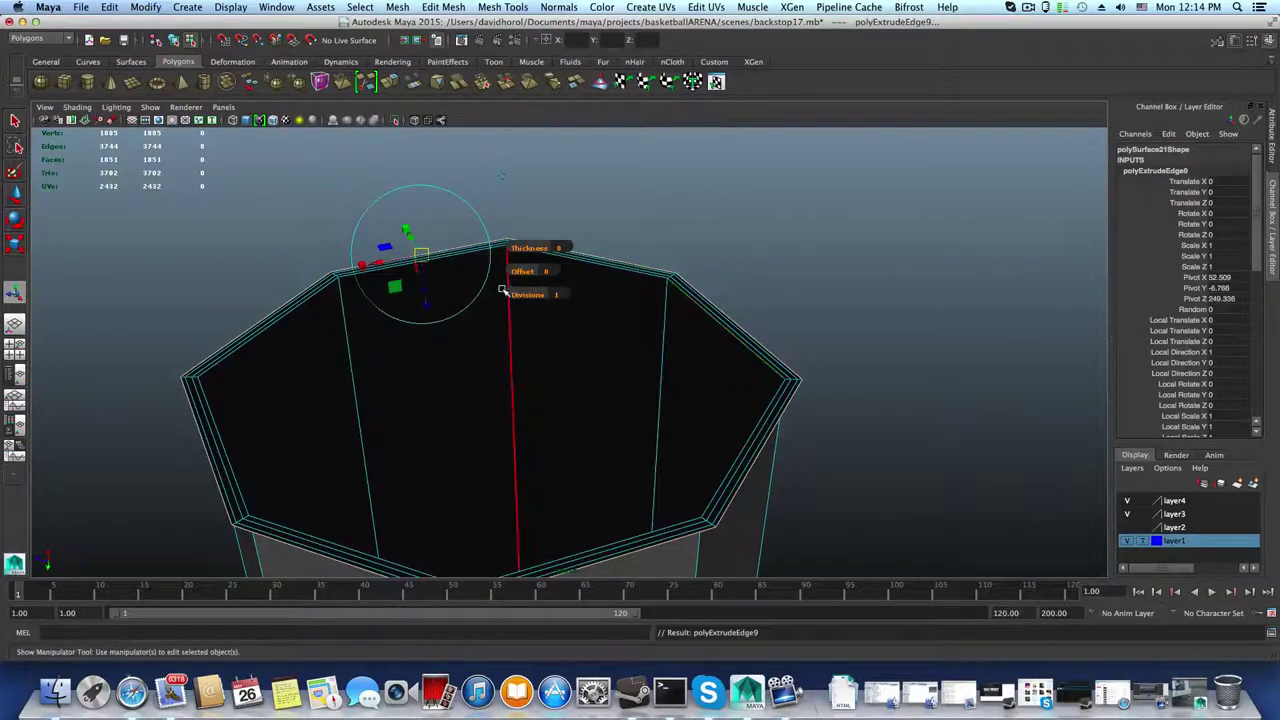
key(w)
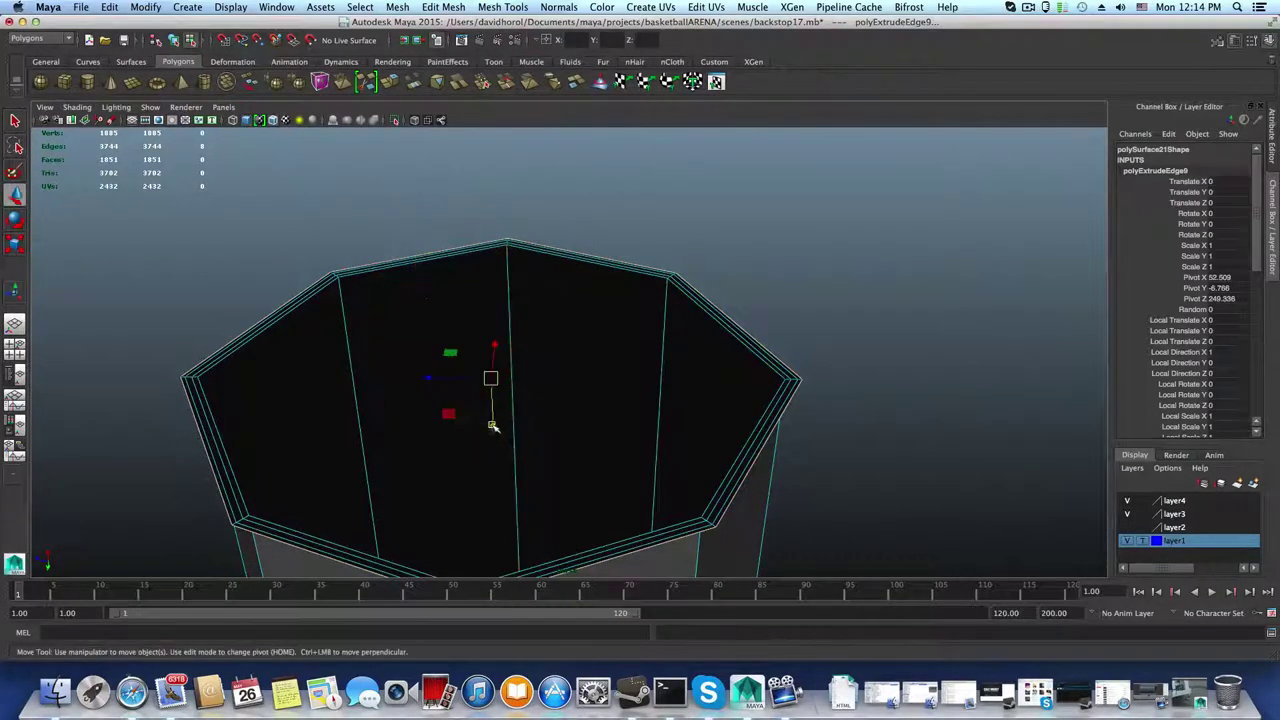
drag(493, 427, 492, 423)
middle_drag(491, 422, 492, 422)
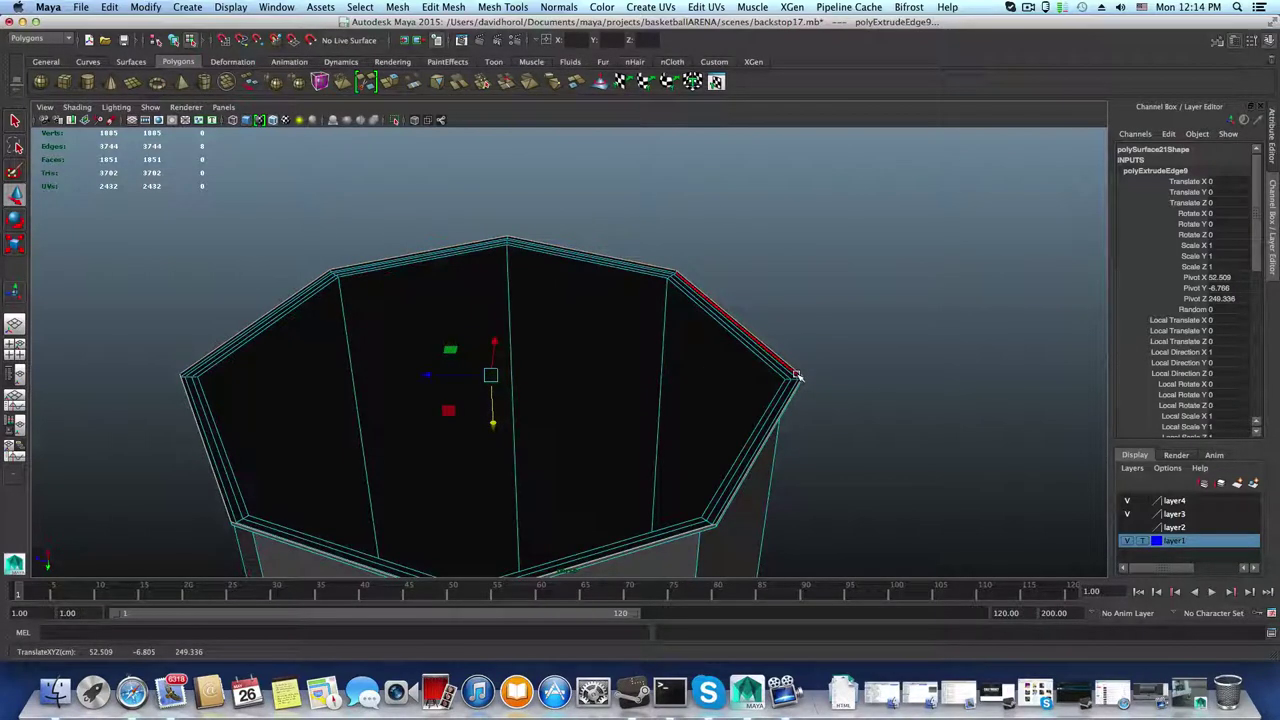
Step: Examine the closely spaced edge loops at the corners of the tube's lip
scroll(797, 375, up, 6)
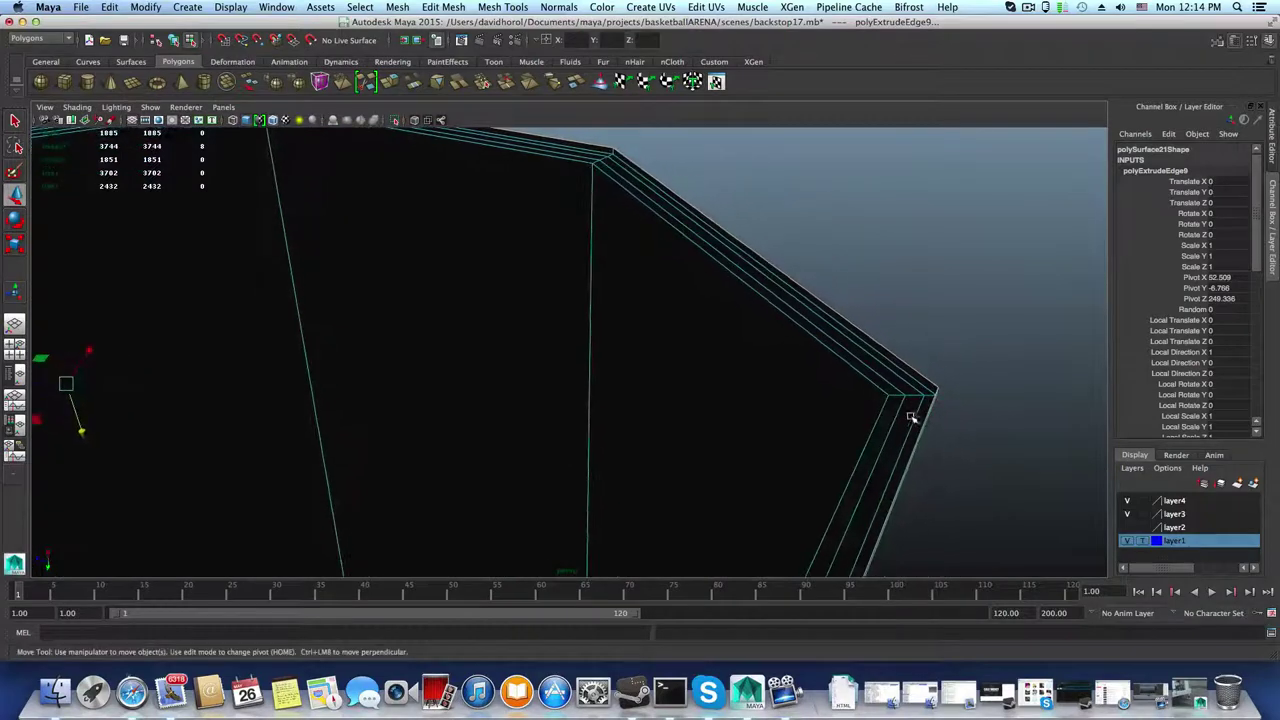
alt+drag(885, 423, 919, 423)
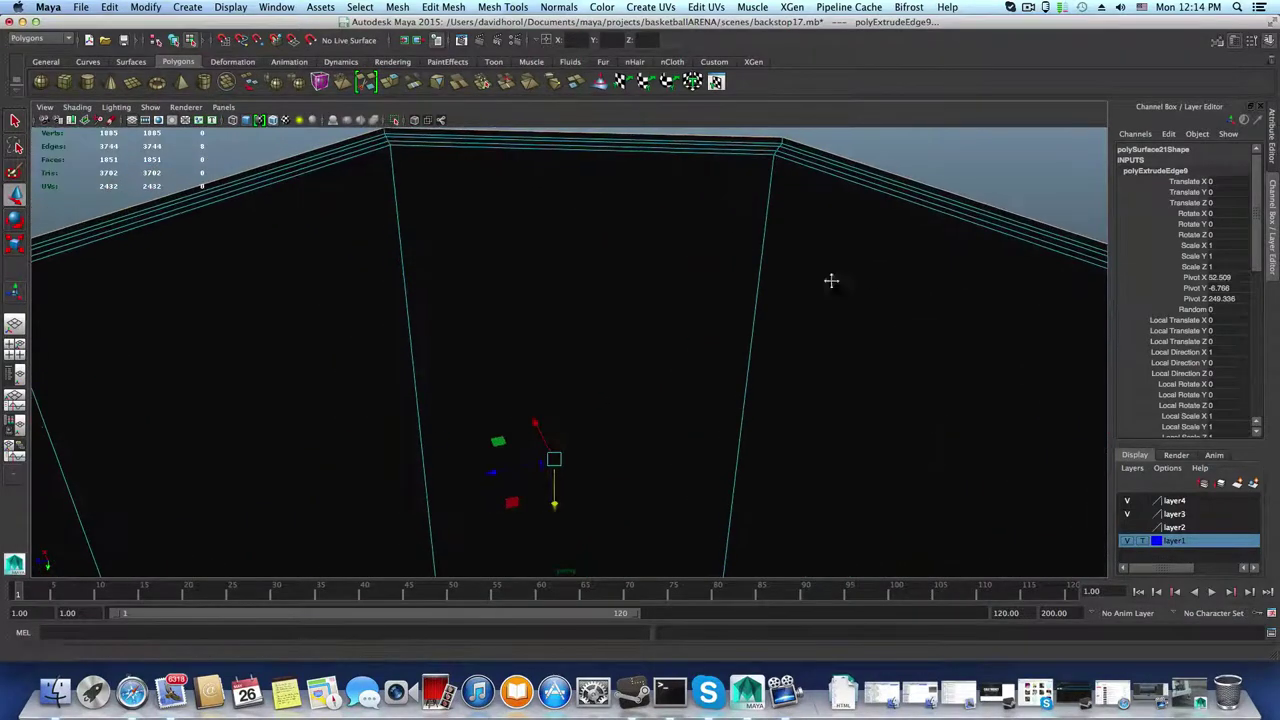
alt+middle_drag(831, 280, 755, 358)
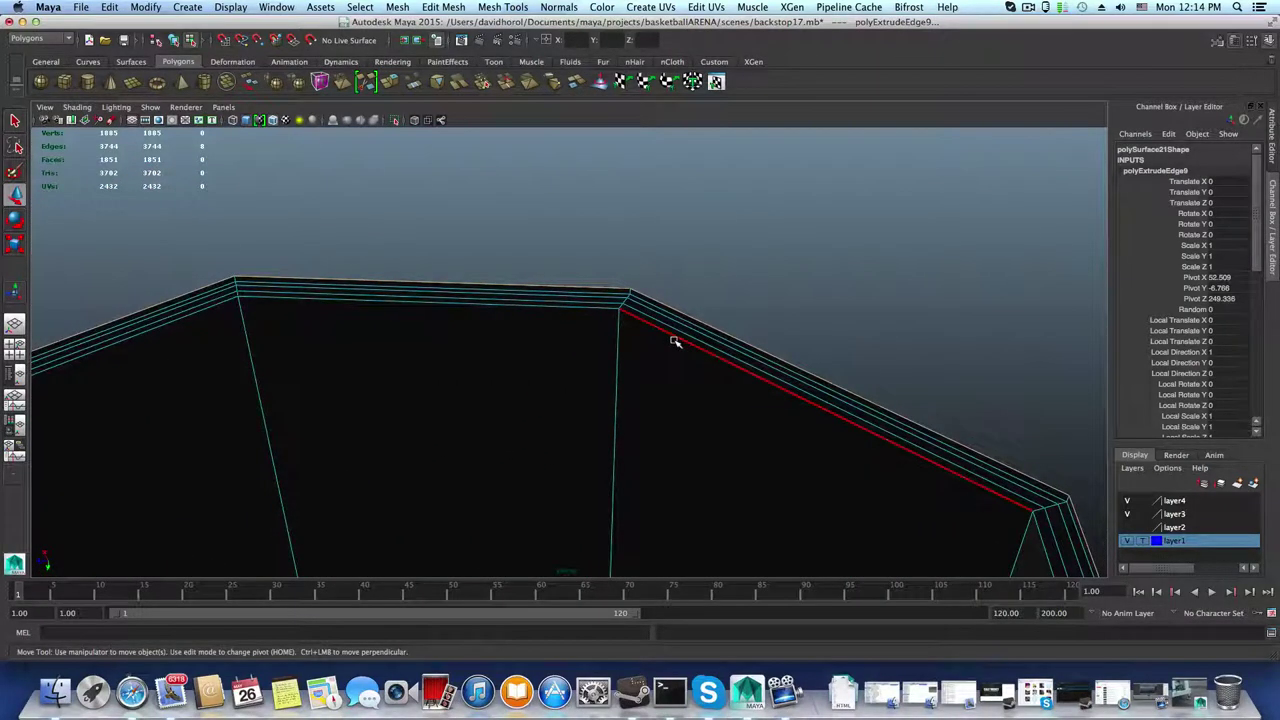
click(618, 330)
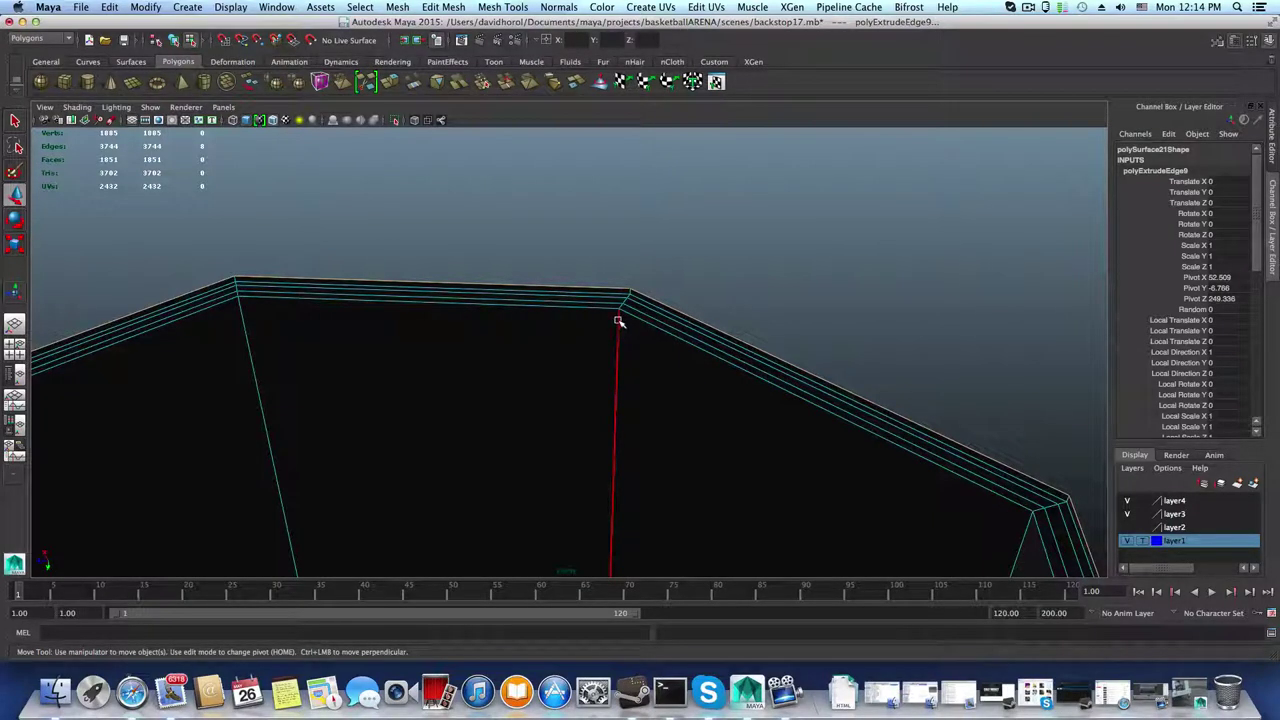
click(623, 306)
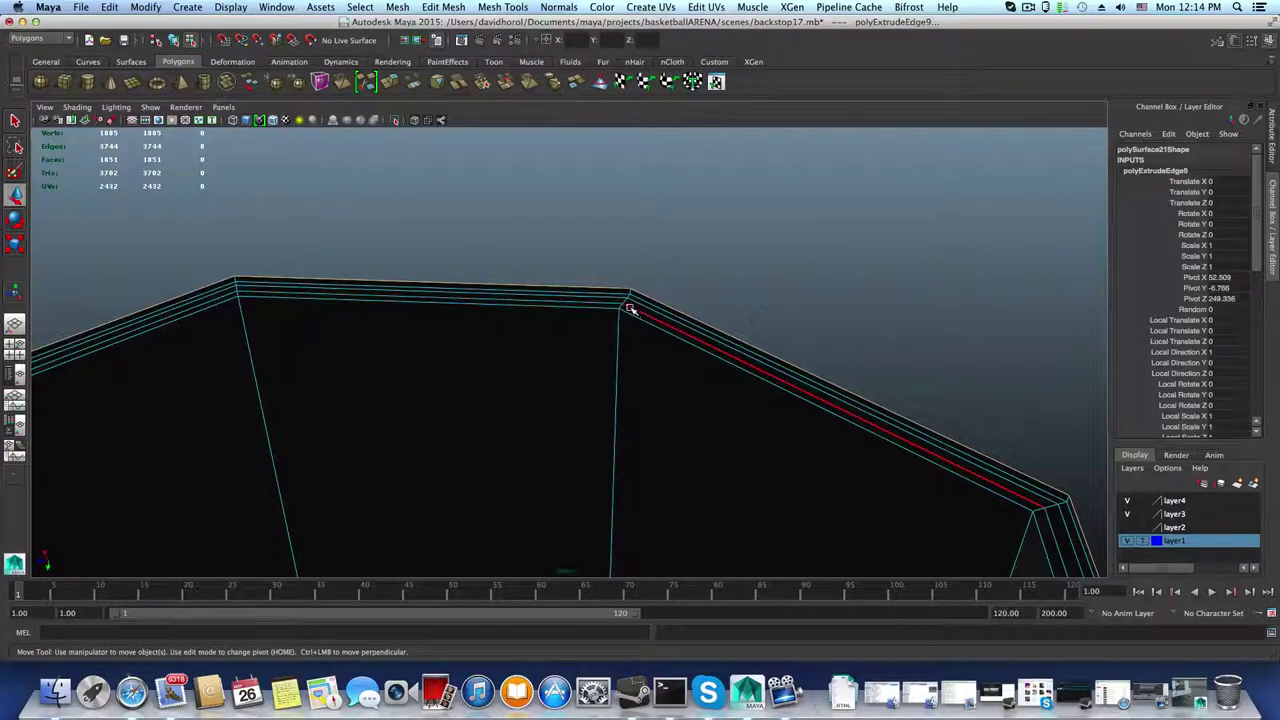
click(630, 312)
click(634, 298)
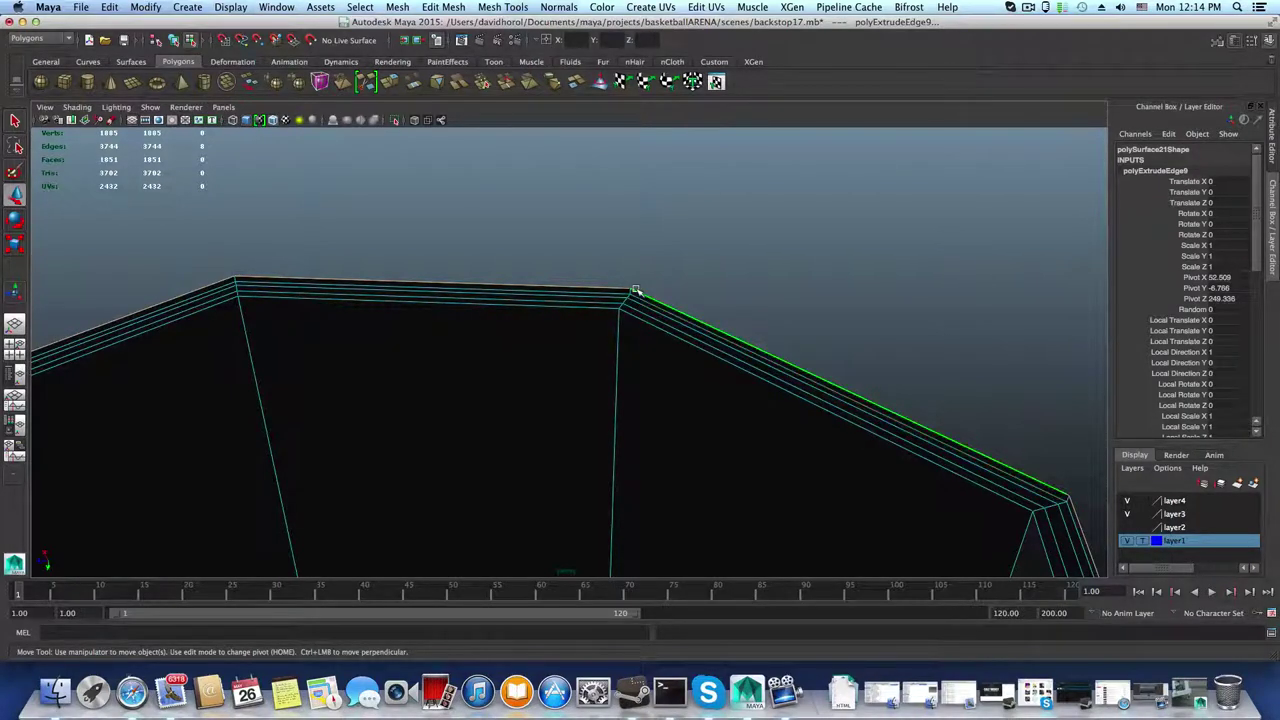
Step: Extrude the lip's outermost edges and move them down to about Y -7.716 to form the collar's side wall
click(391, 84)
key(w)
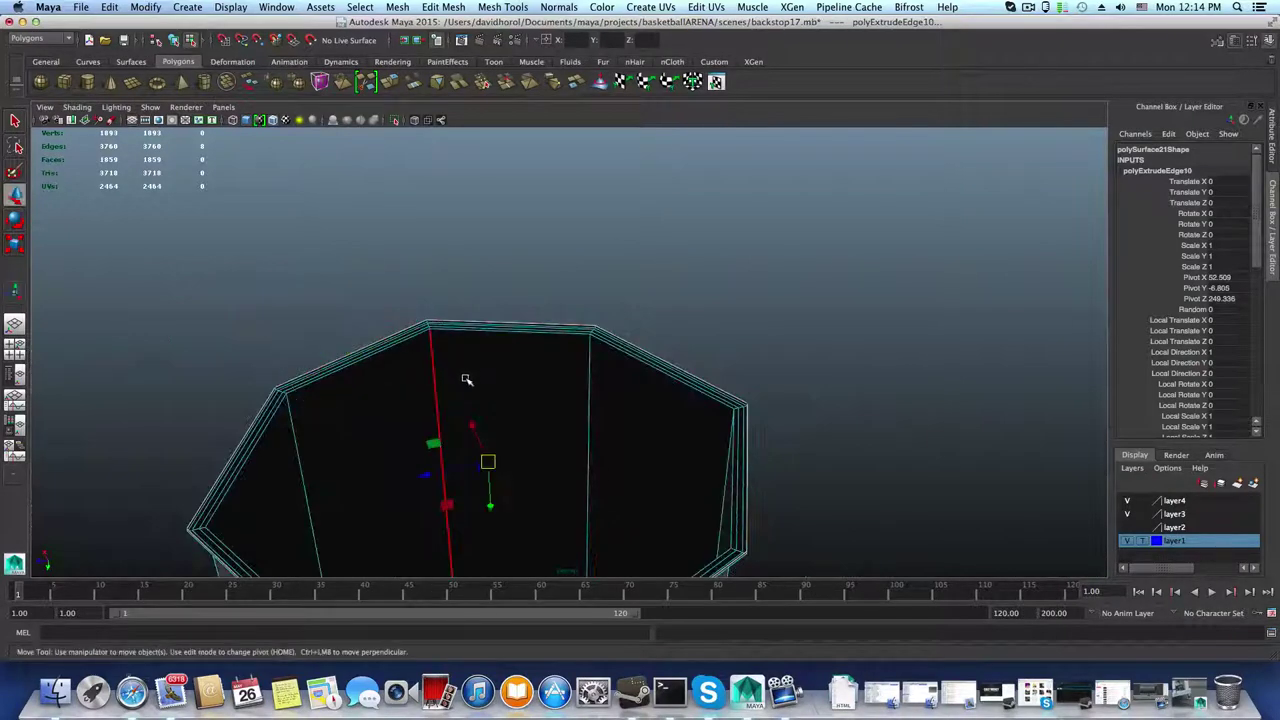
drag(492, 507, 435, 365)
key(r)
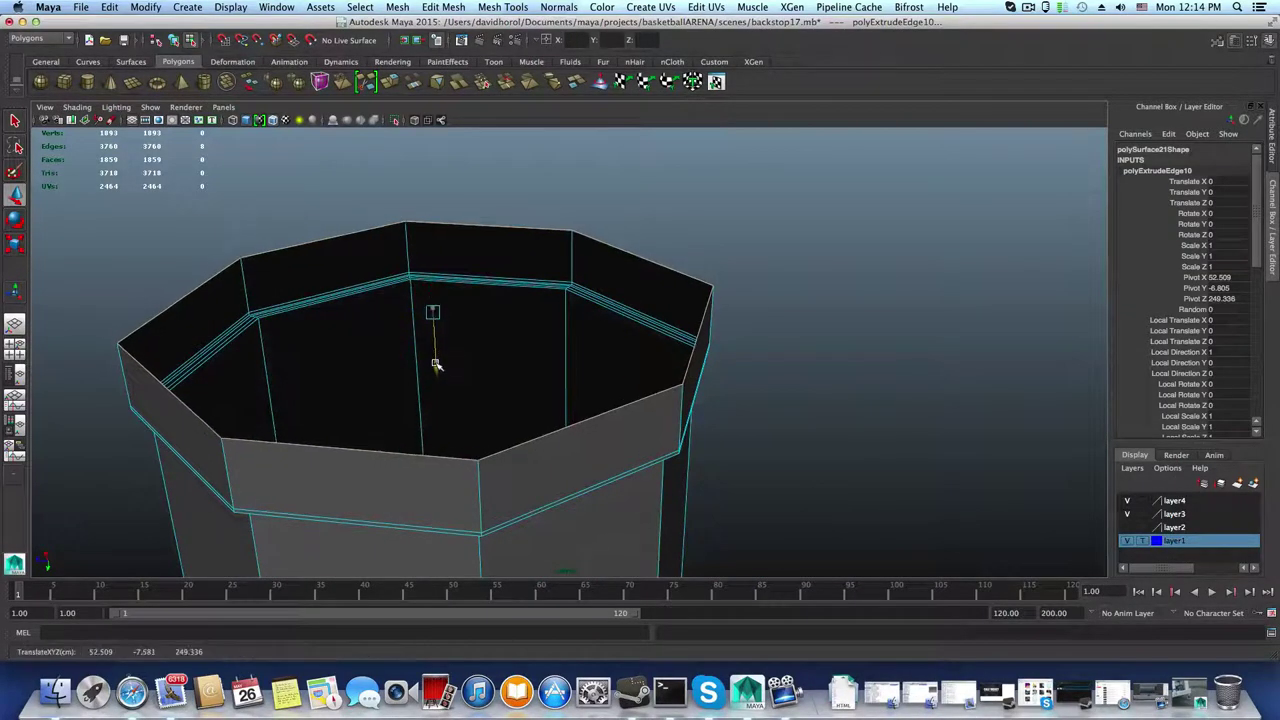
alt+drag(437, 430, 468, 474)
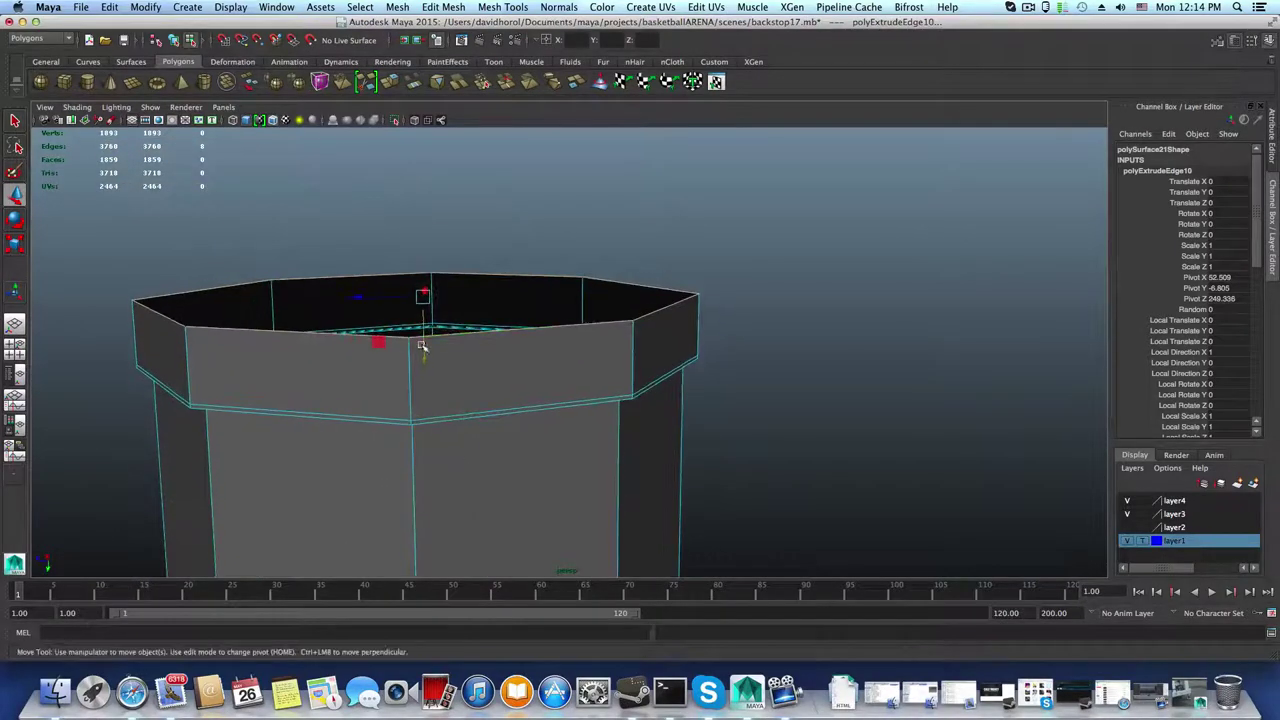
drag(423, 347, 466, 423)
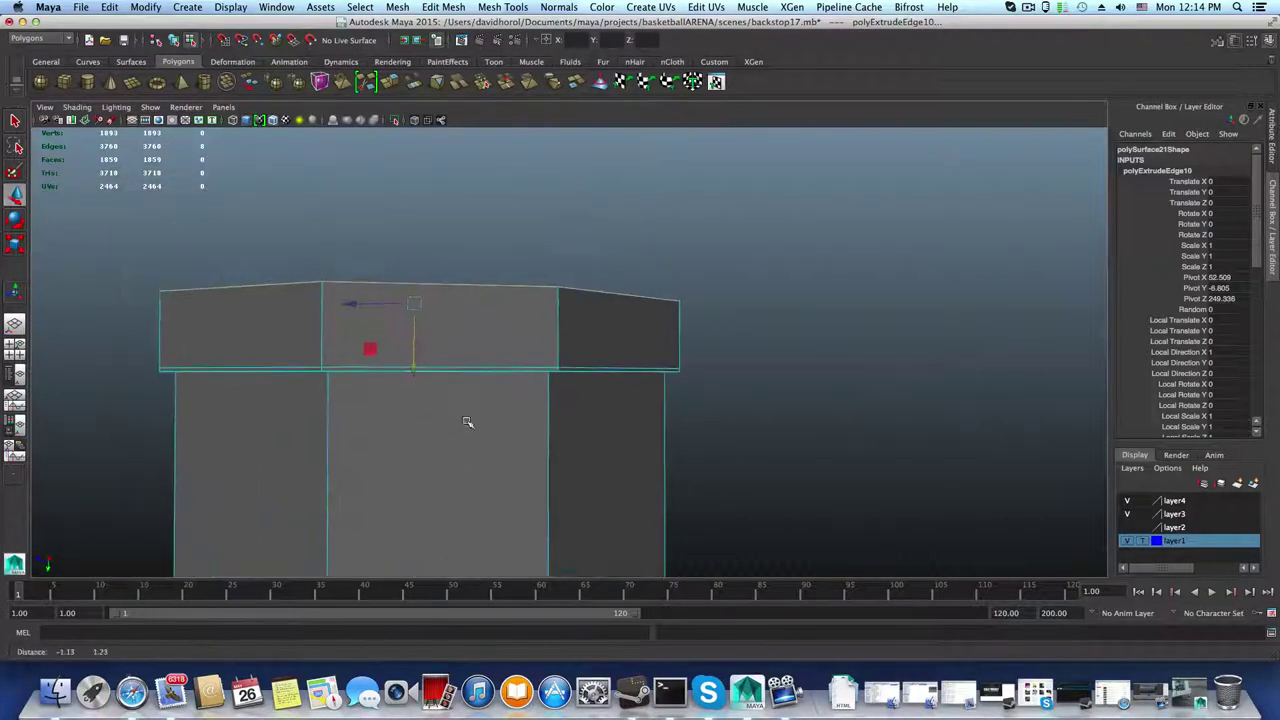
drag(417, 368, 430, 378)
Step: Extrude the collar's open border edges and move them slightly down to about Y -7.753 as another supporting loop
click(390, 82)
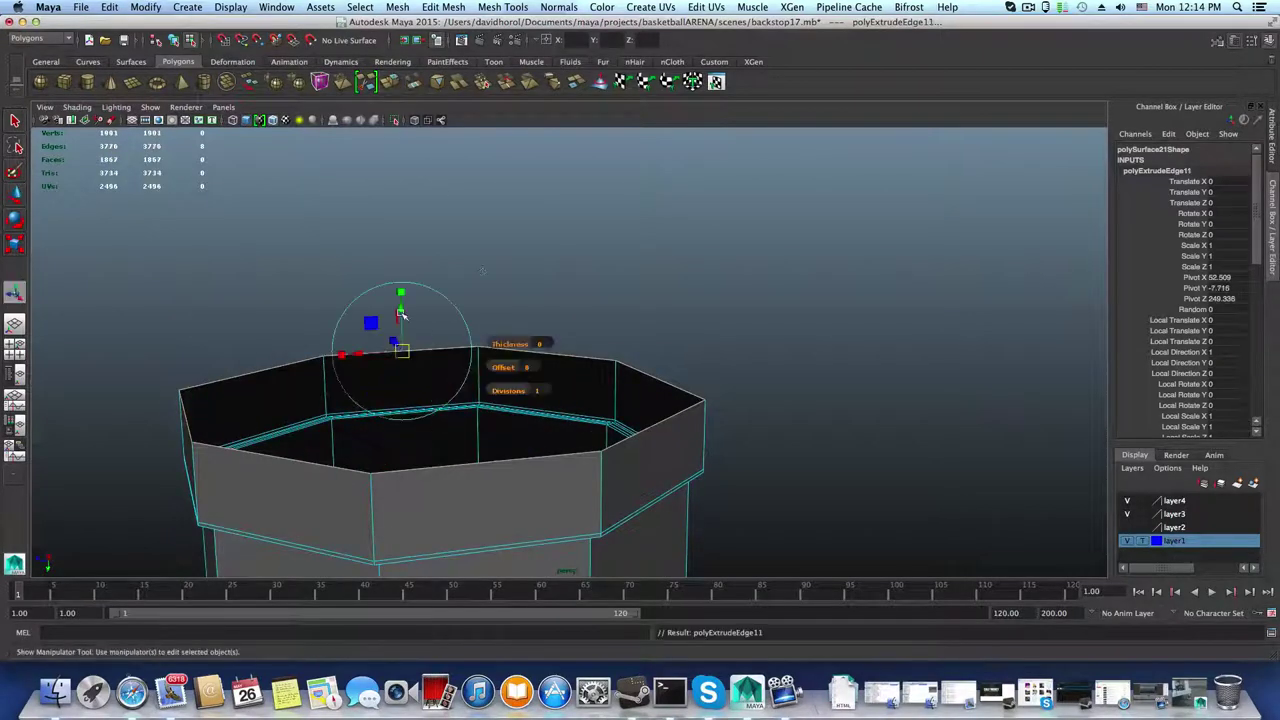
drag(400, 313, 438, 453)
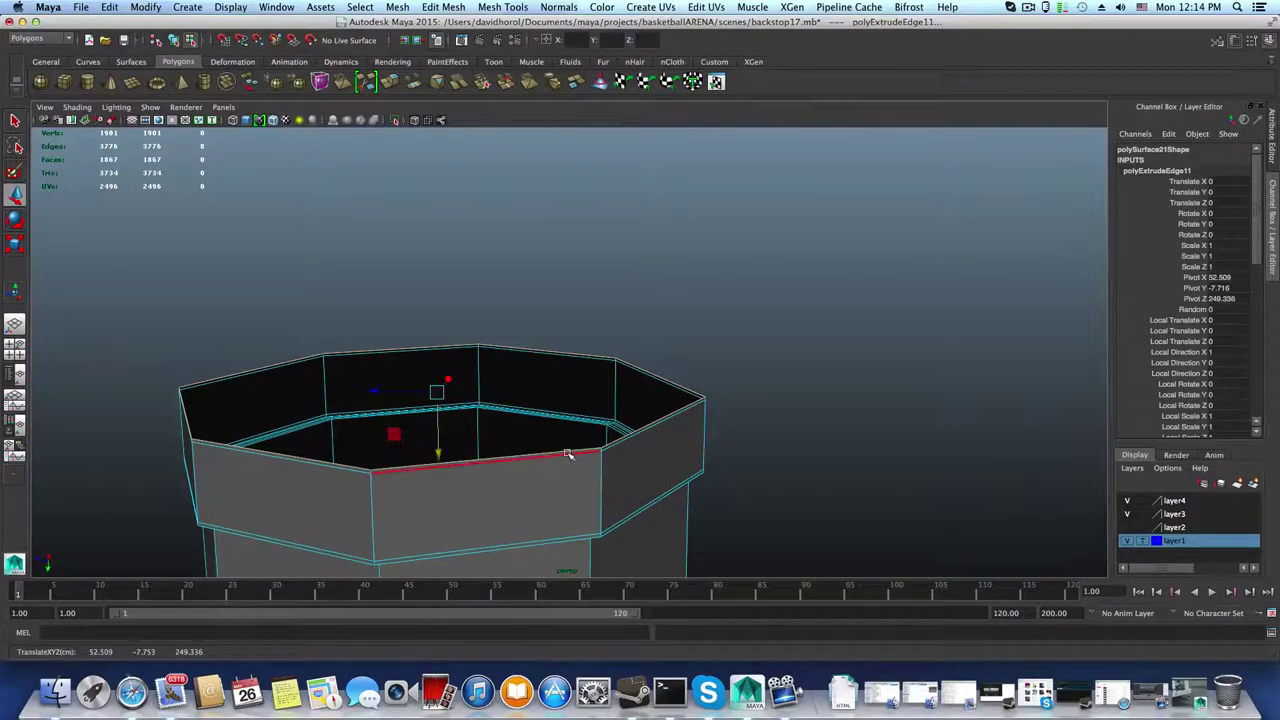
alt+drag(553, 452, 765, 440)
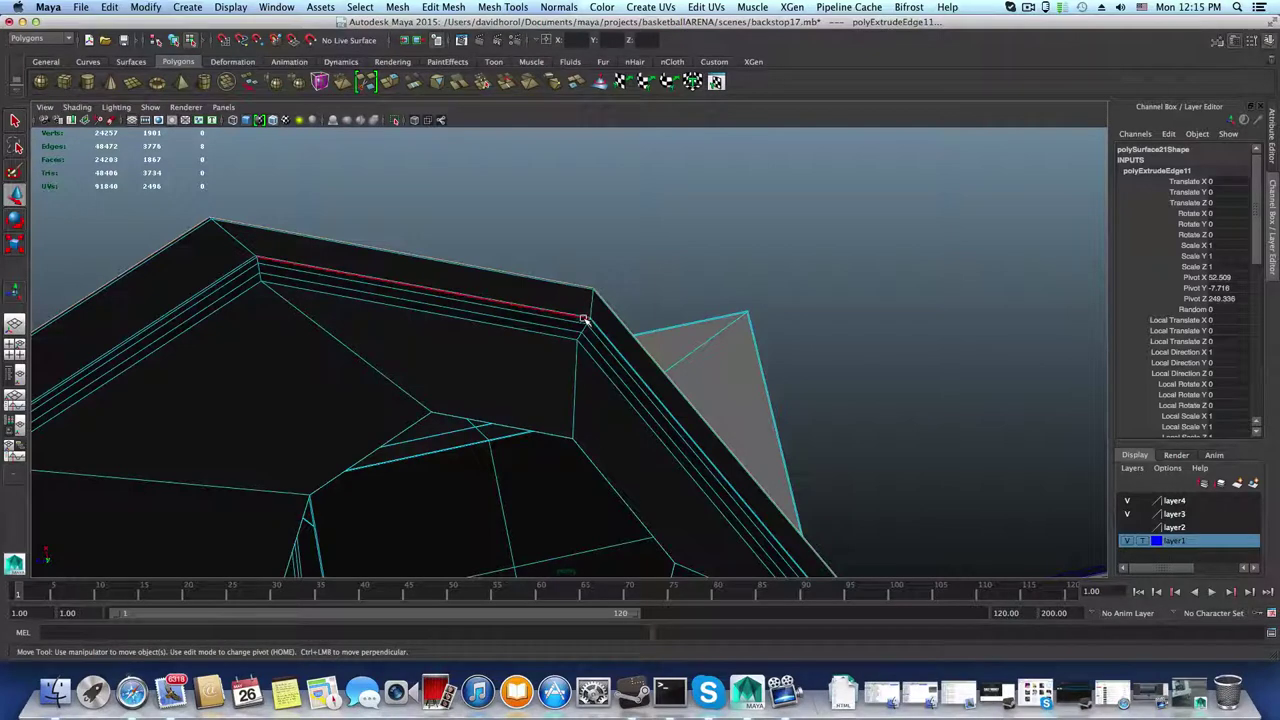
mouse_move(571, 334)
alt+mouse_down()
mouse_move(607, 408)
mouse_move(587, 348)
alt+mouse_up()
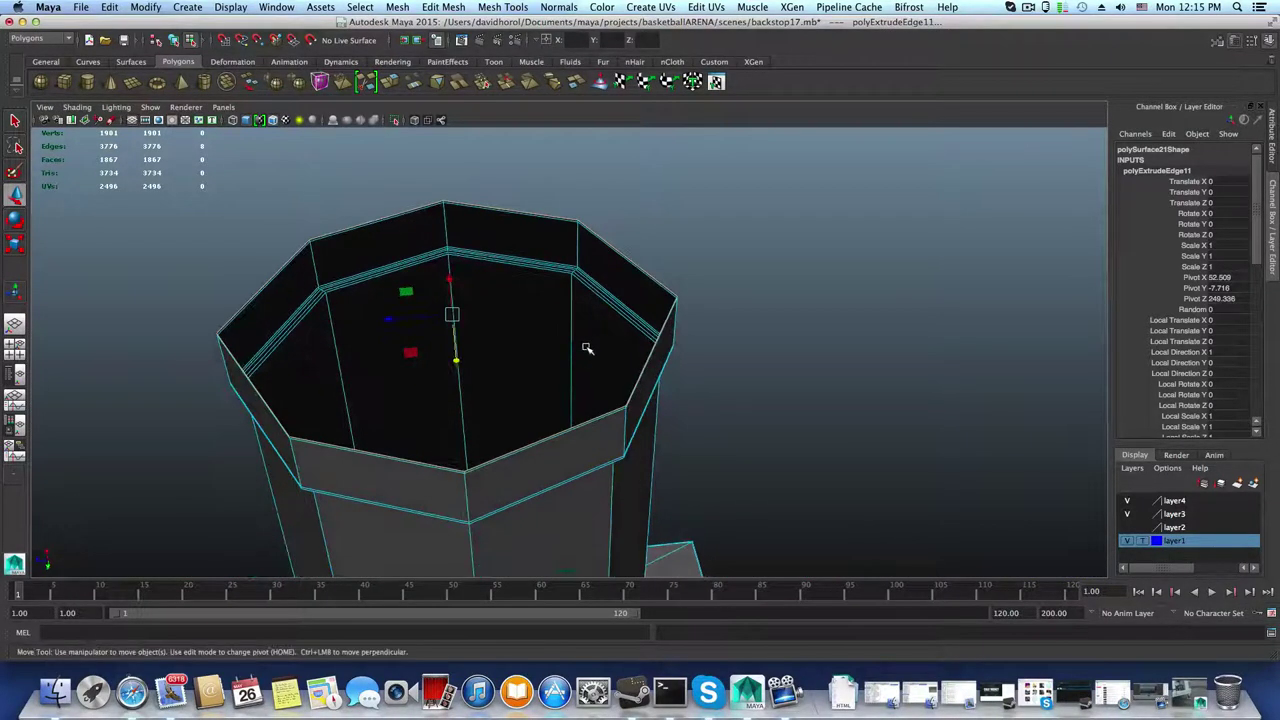
Step: Turn on X-Ray shading in the top view and frame the tube's collar loops inside the side beam's end
alt+right_drag(565, 360, 648, 365)
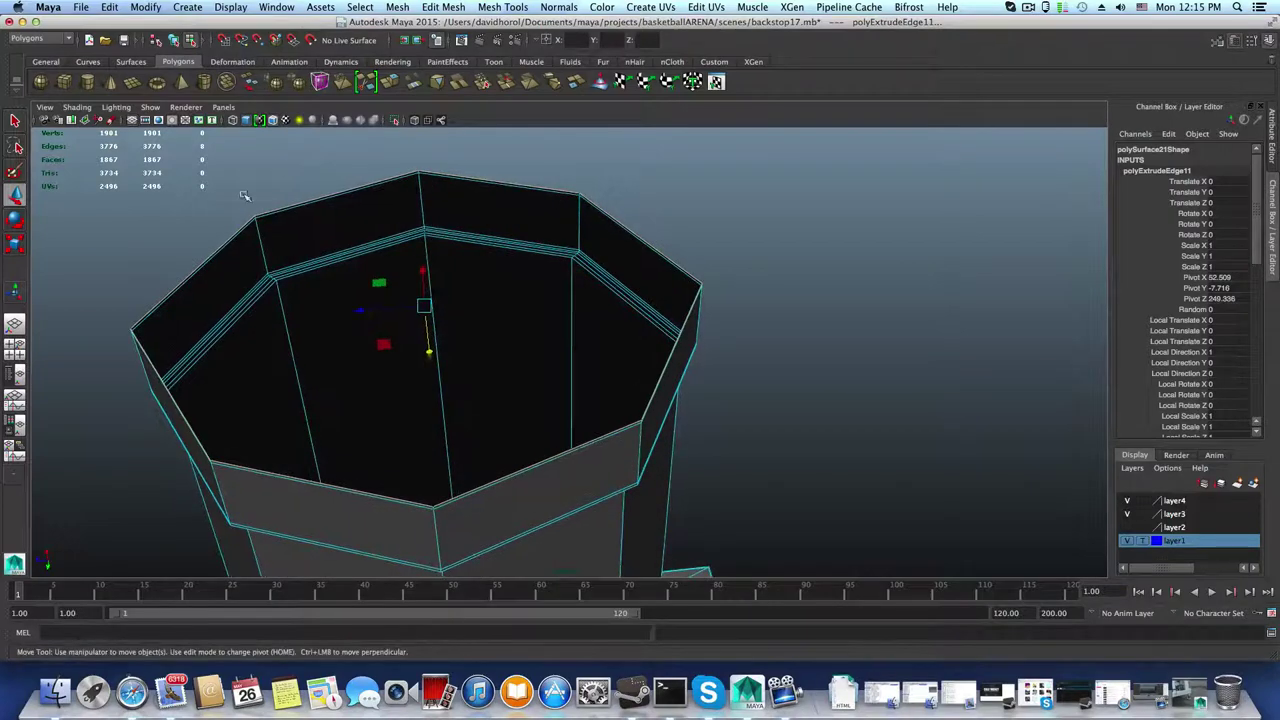
click(15, 350)
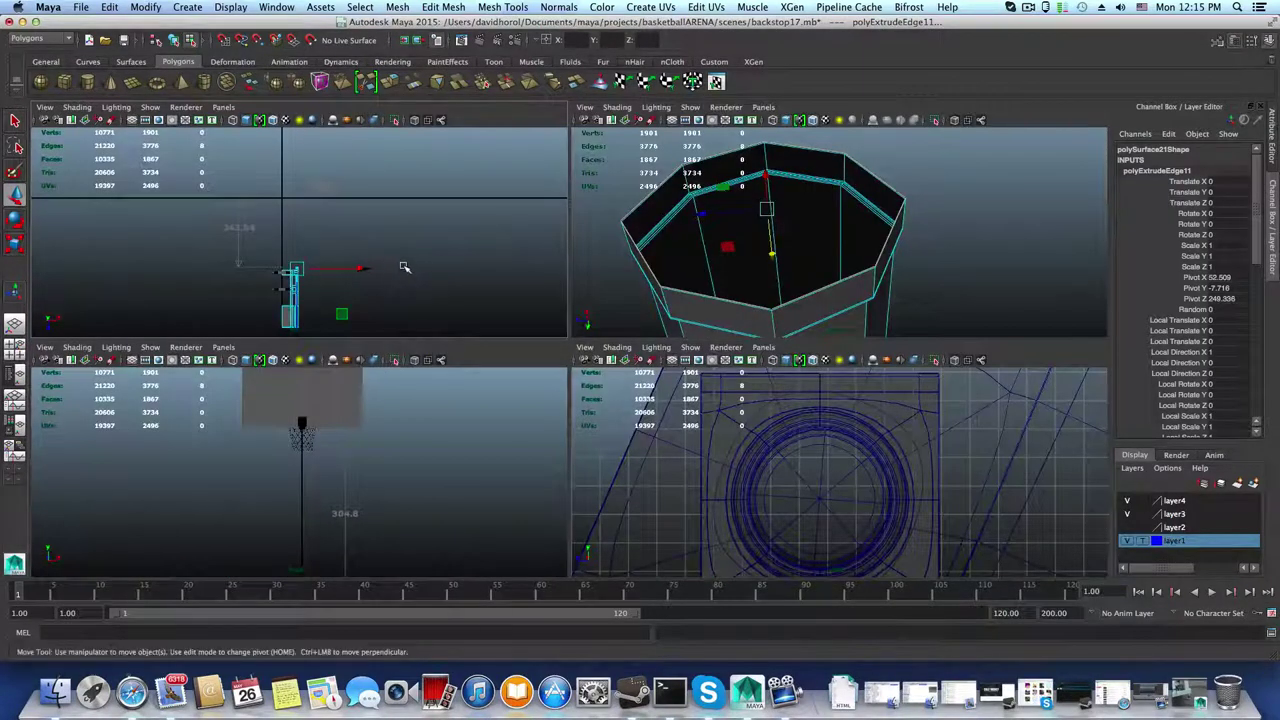
key(space)
alt+right_drag(622, 412, 750, 440)
alt+middle_drag(614, 383, 592, 256)
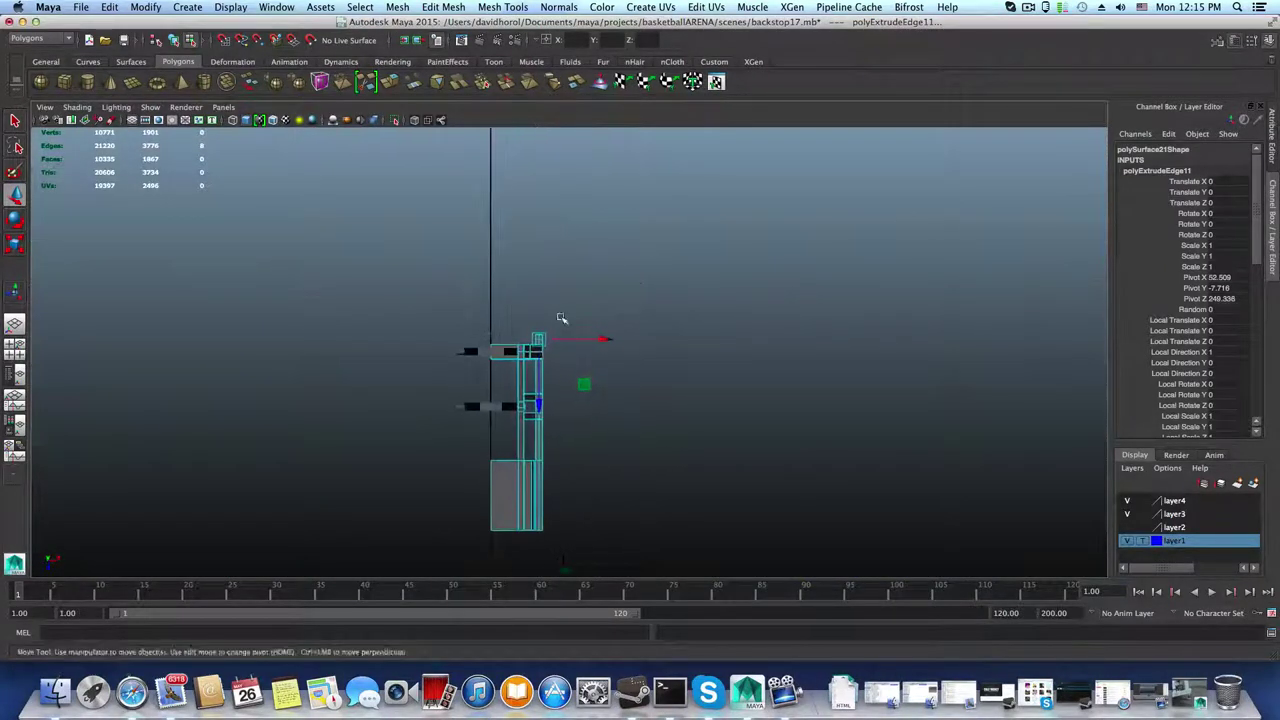
alt+right_drag(290, 300, 448, 302)
alt+right_drag(352, 323, 680, 338)
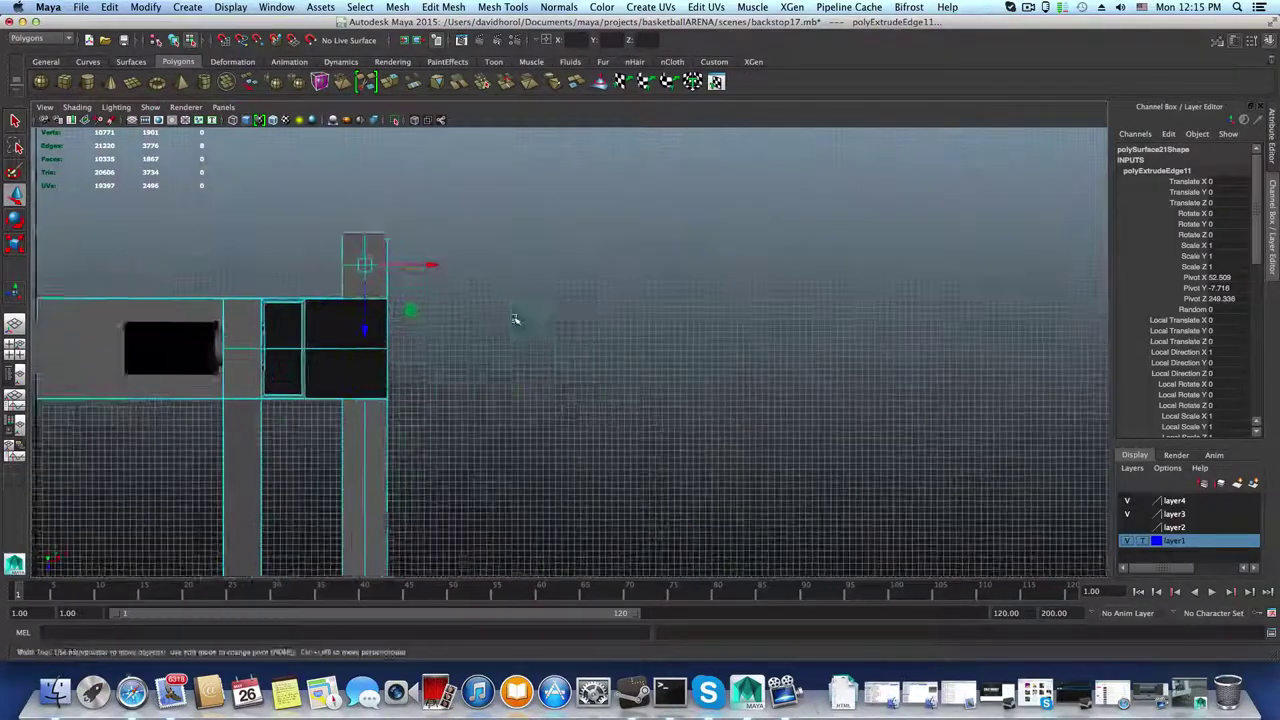
alt+middle_drag(228, 278, 493, 370)
mouse_move(493, 370)
alt+right_down()
mouse_move(646, 331)
mouse_move(820, 359)
alt+right_up()
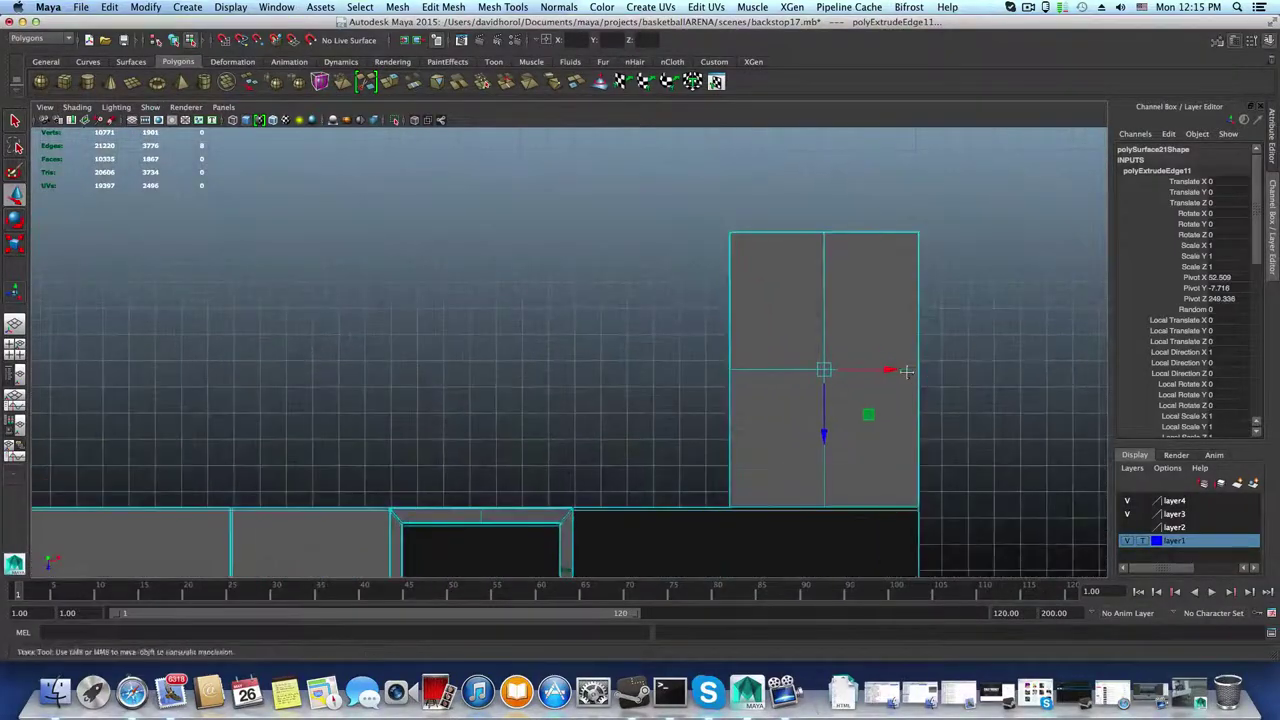
alt+middle_drag(906, 371, 700, 417)
click(77, 107)
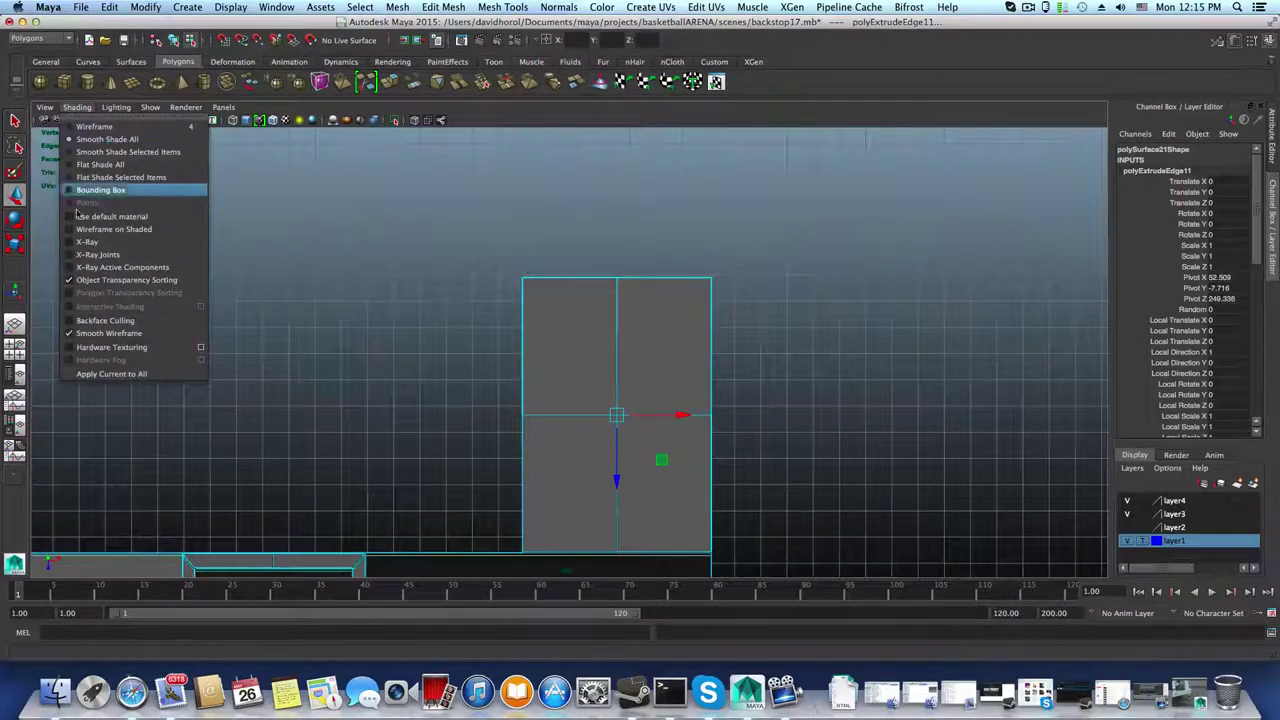
click(85, 243)
alt+right_drag(583, 331, 686, 400)
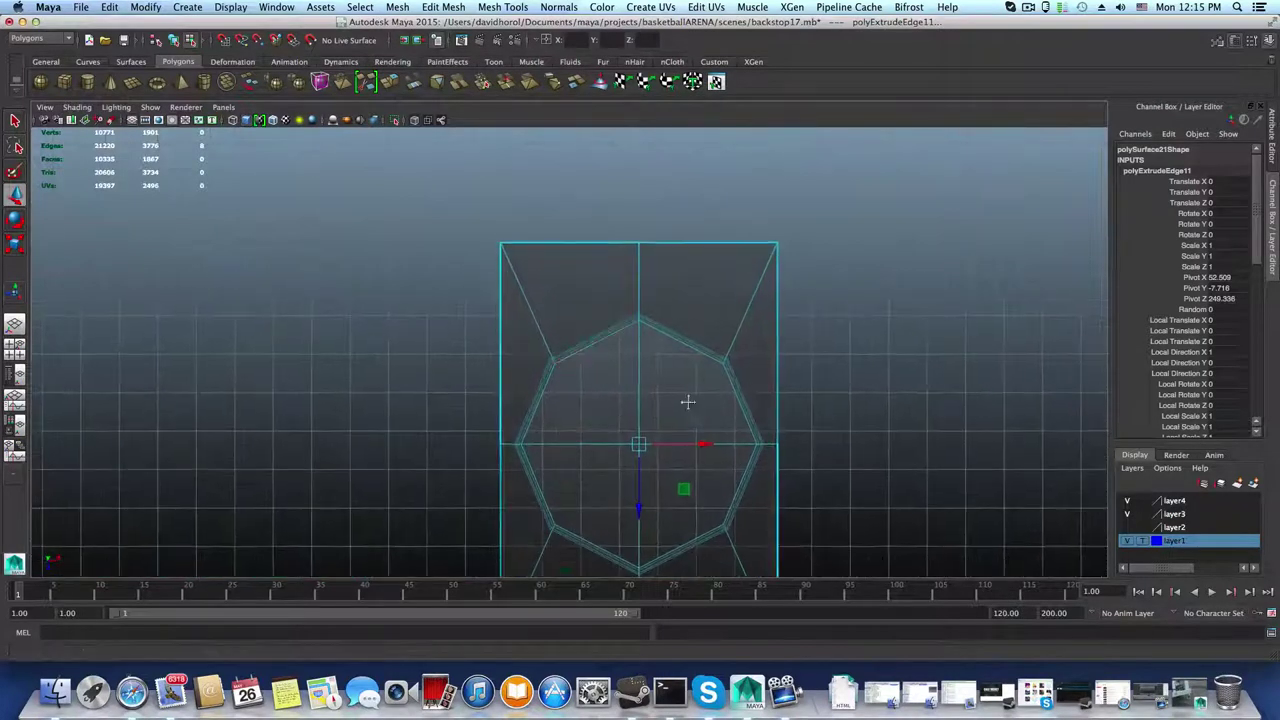
alt+middle_drag(686, 400, 568, 298)
alt+right_drag(567, 298, 494, 306)
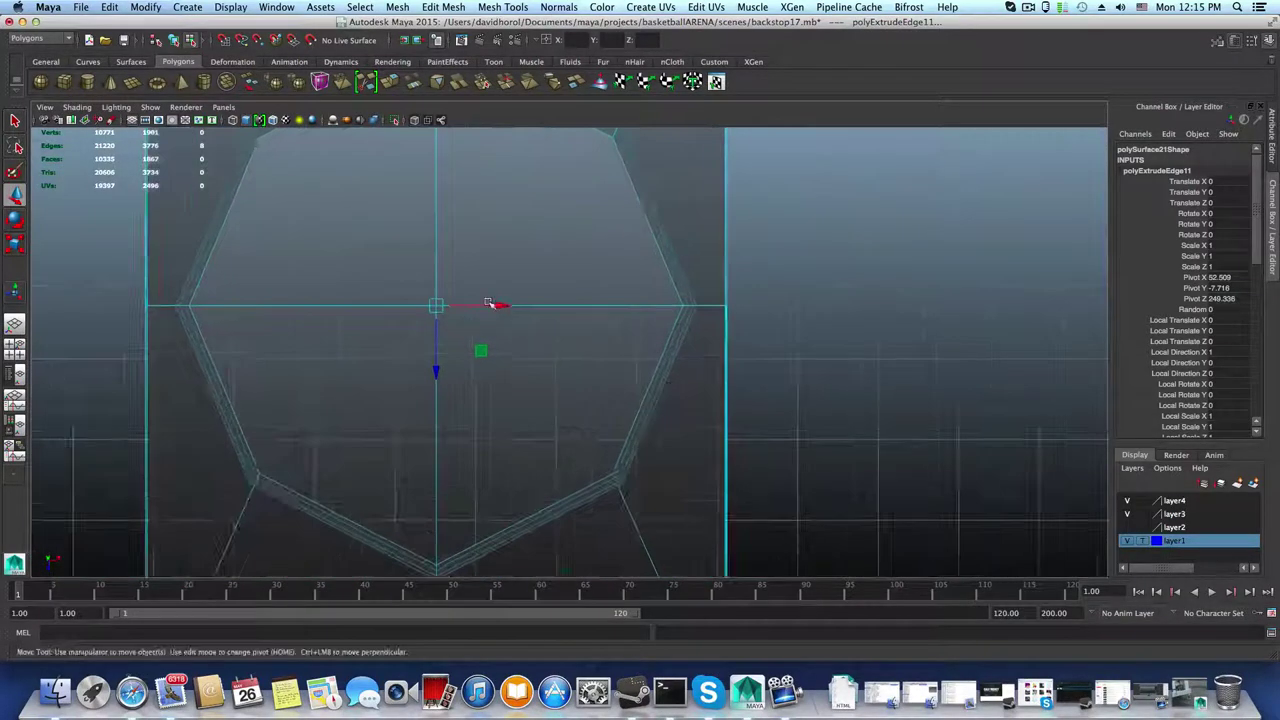
alt+middle_drag(494, 306, 549, 386)
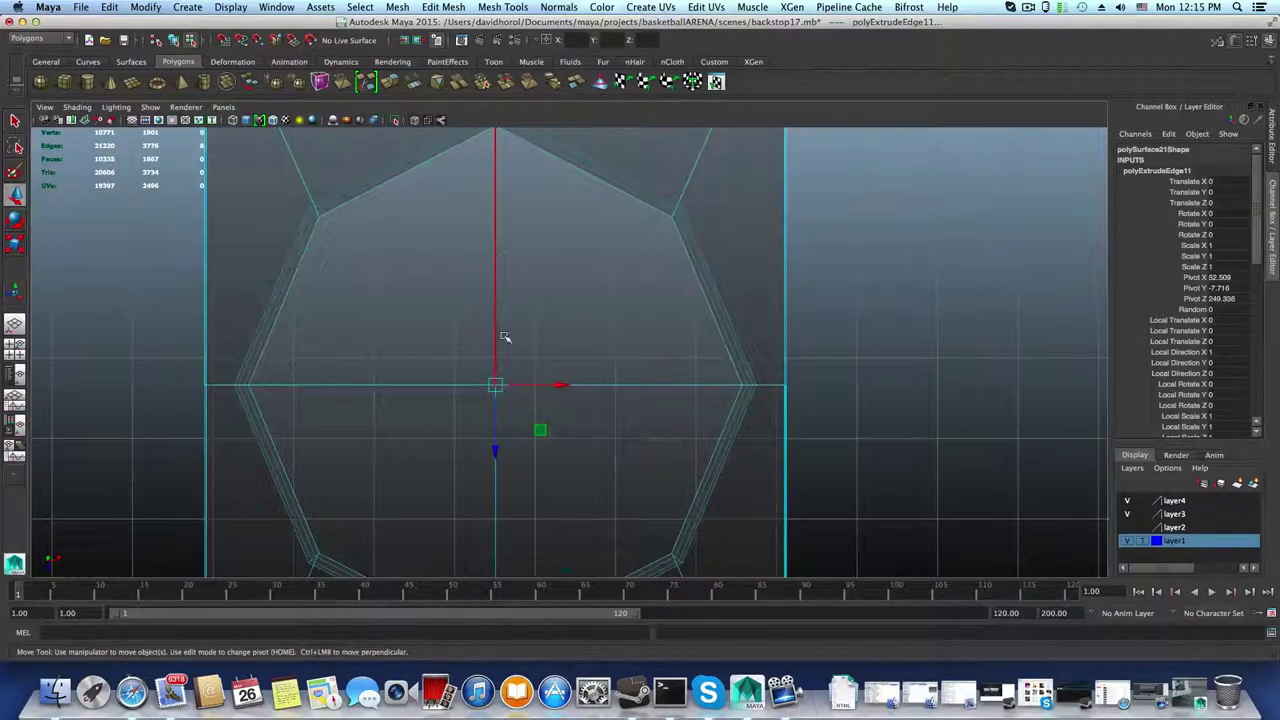
key(space)
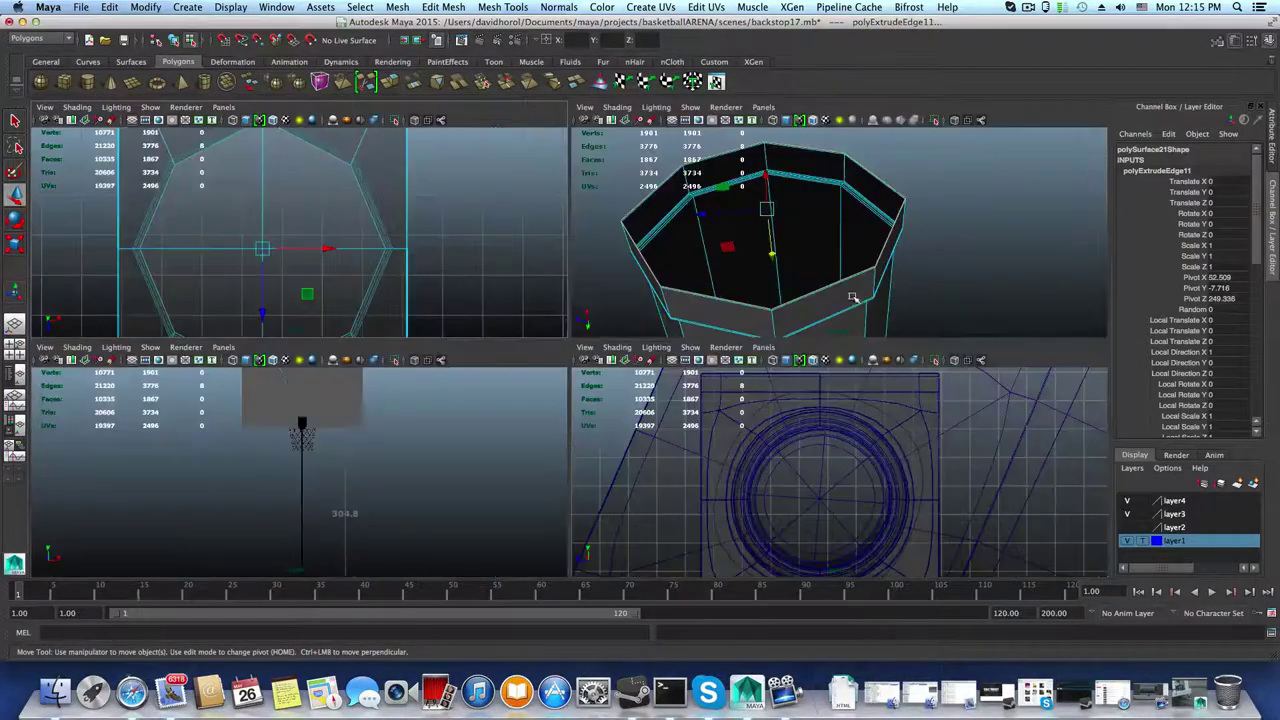
key(space)
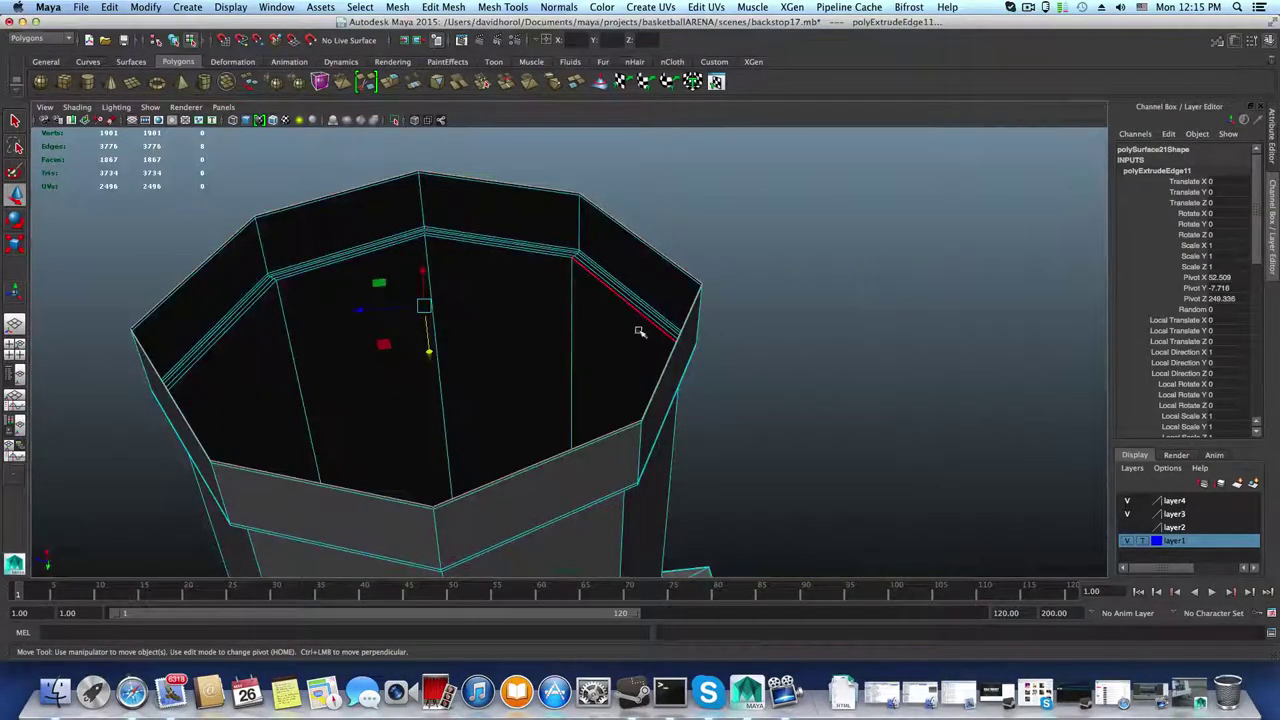
key(r)
click(427, 307)
drag(427, 307, 424, 307)
key(space)
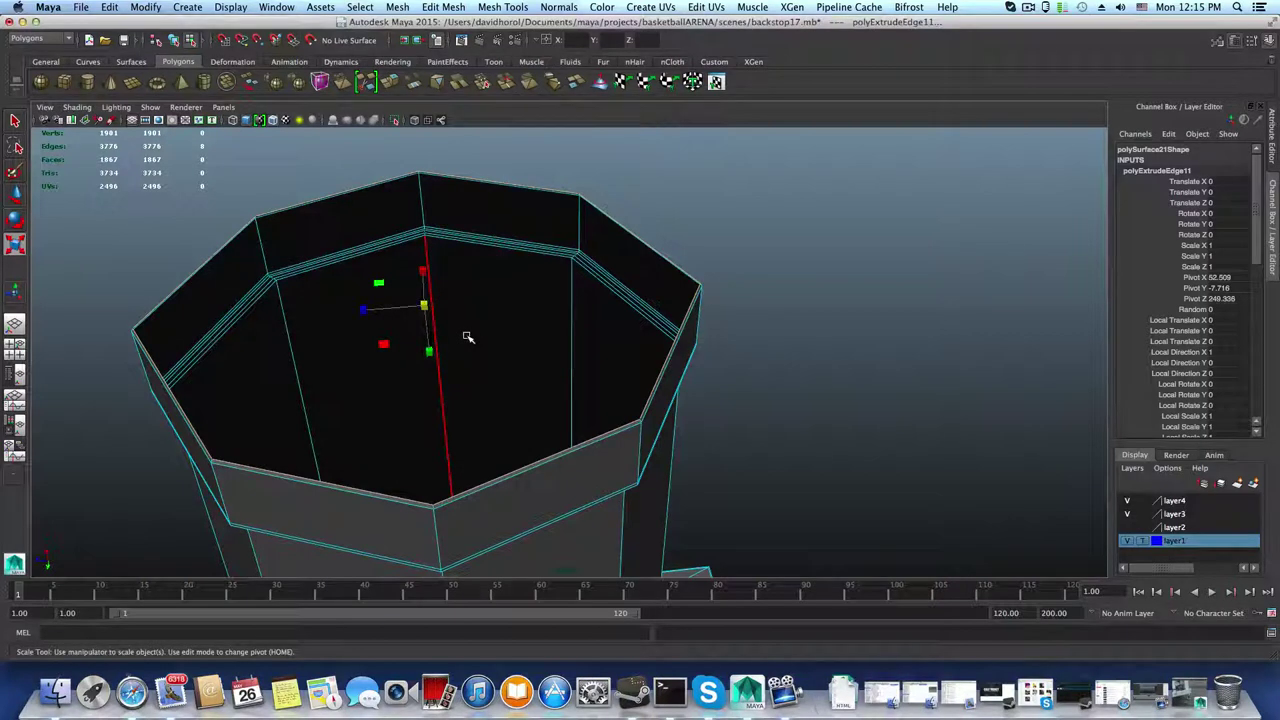
key(z)
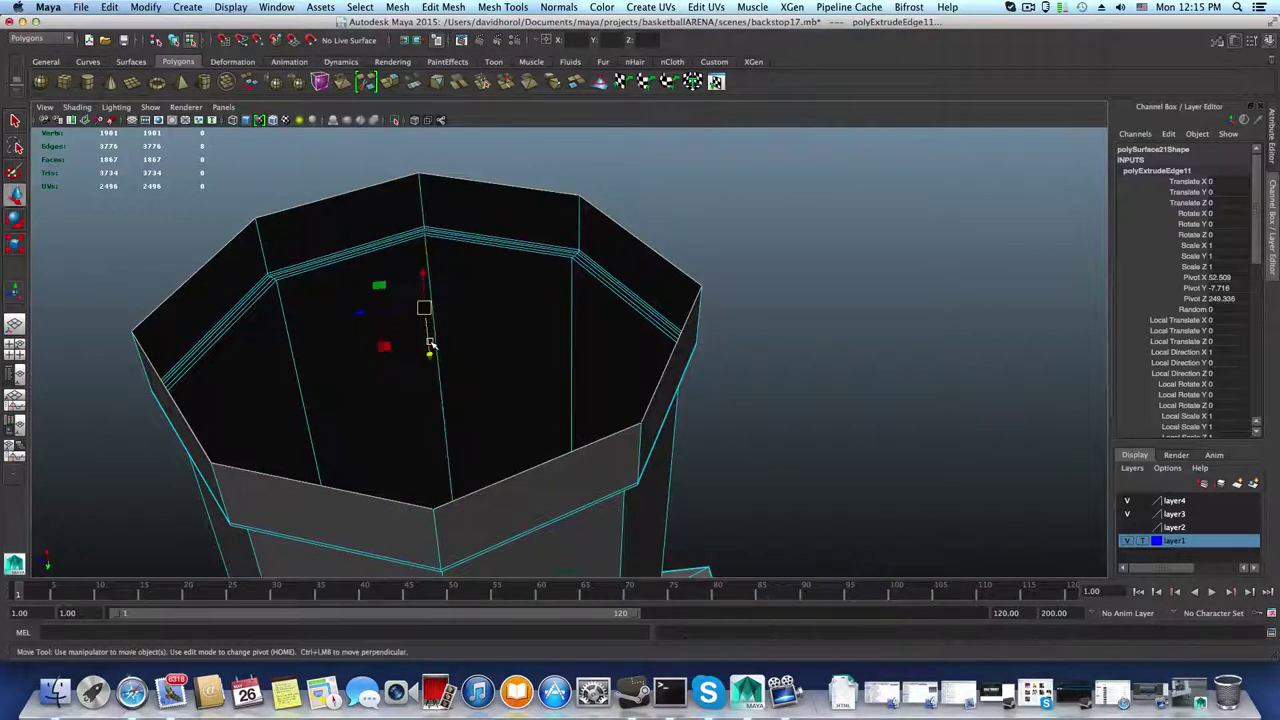
key(w)
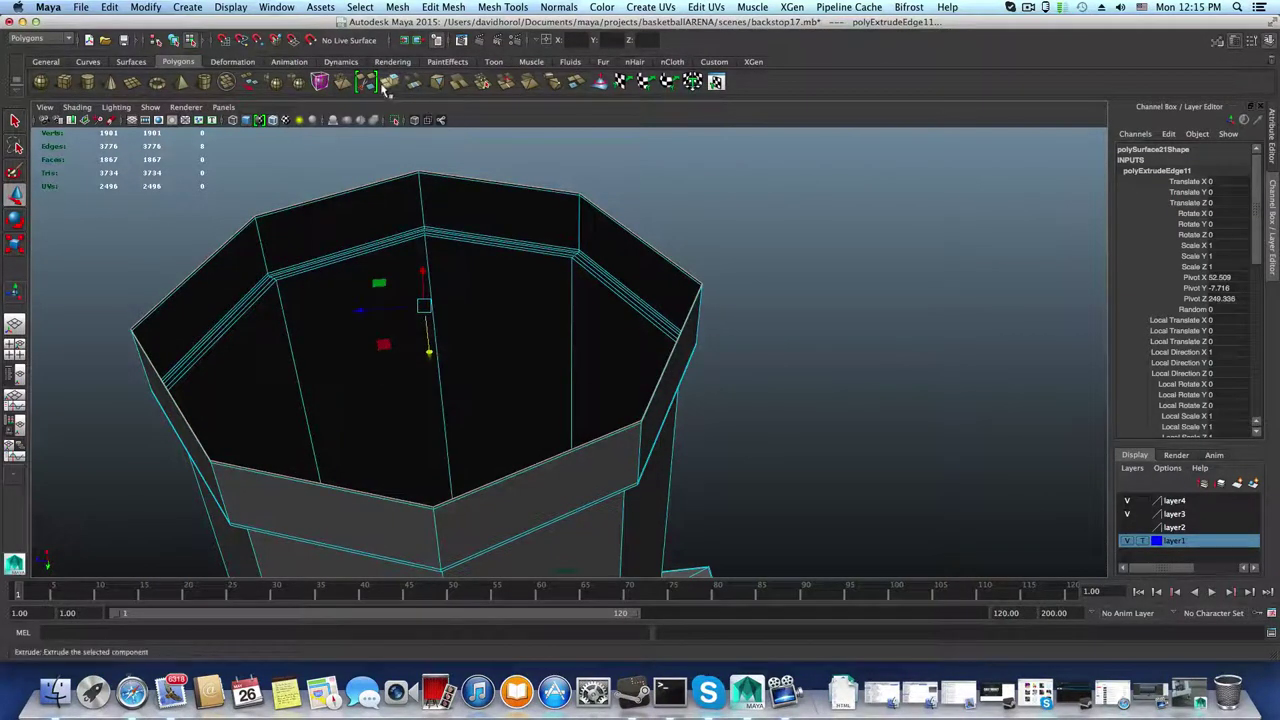
Step: Extrude the collar's open border edges and scale the new loop slightly inwards to start the rim's end face
click(391, 83)
key(r)
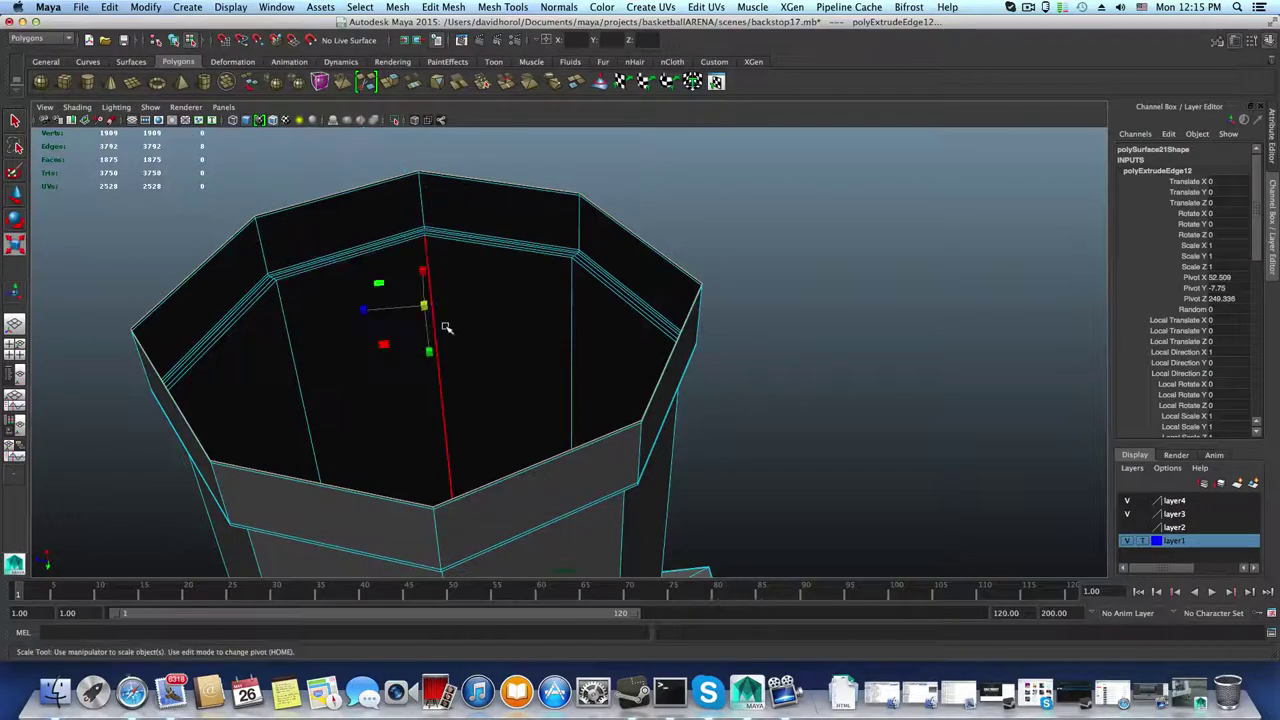
key(space)
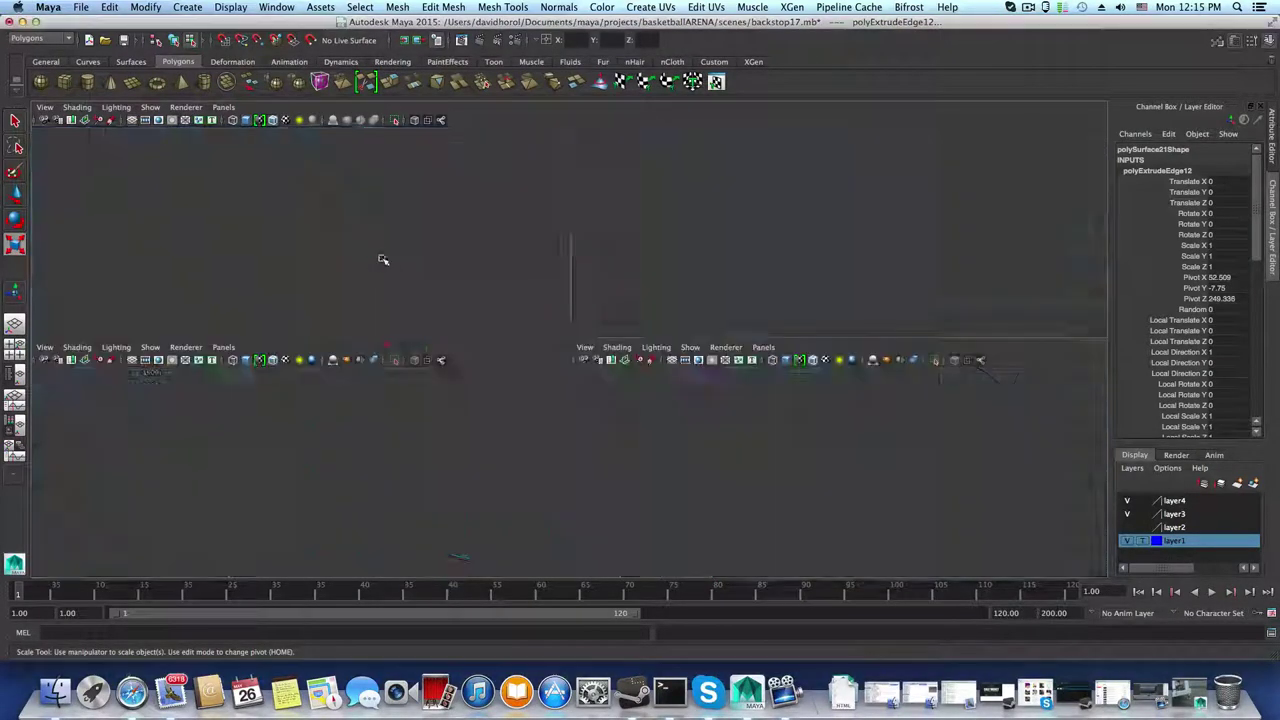
key(space)
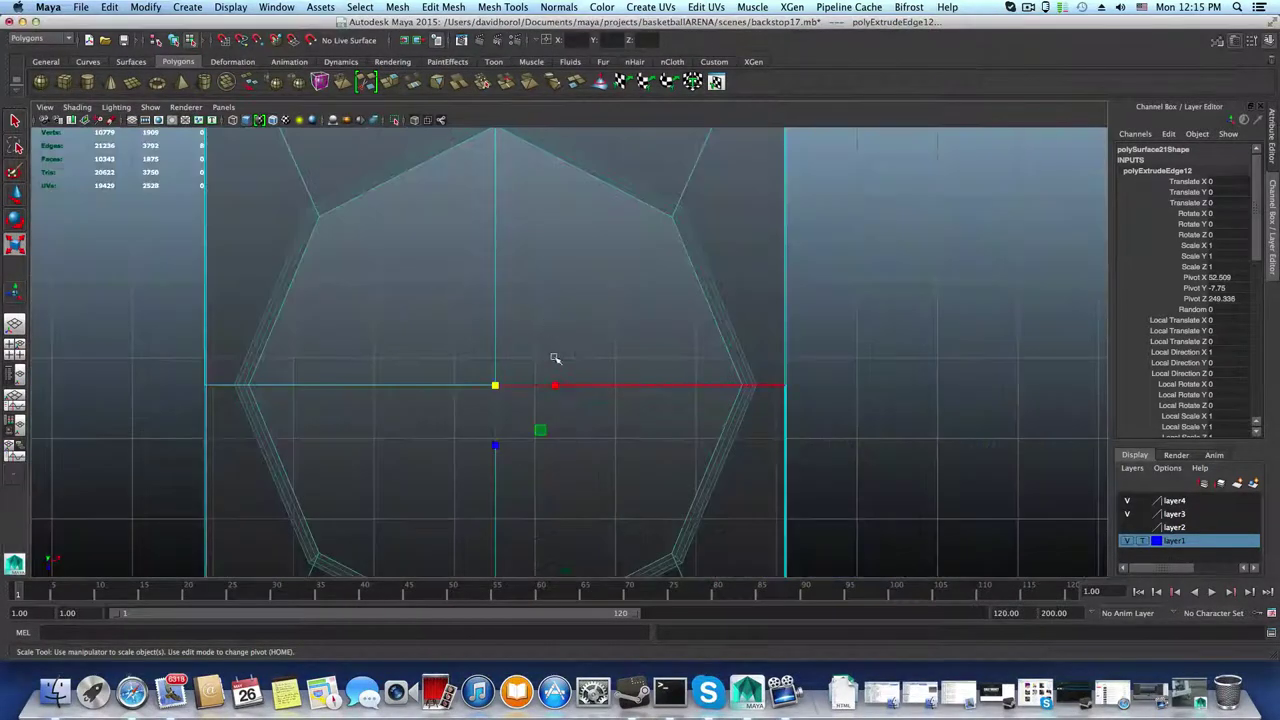
mouse_move(494, 385)
mouse_down()
mouse_move(451, 378)
mouse_move(486, 386)
mouse_move(430, 392)
mouse_move(490, 390)
mouse_up()
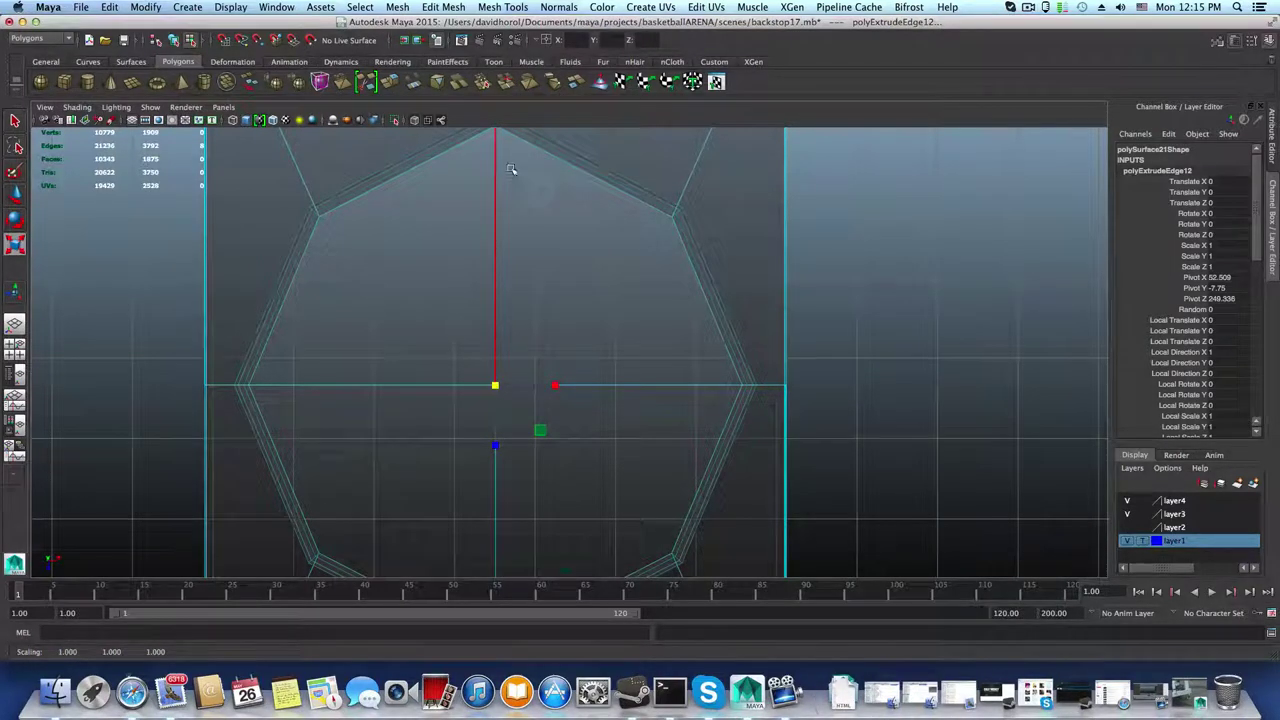
Step: Extrude the rim's inner border edges again and scale them slightly inwards as a second closely spaced loop
key(ctrl+e)
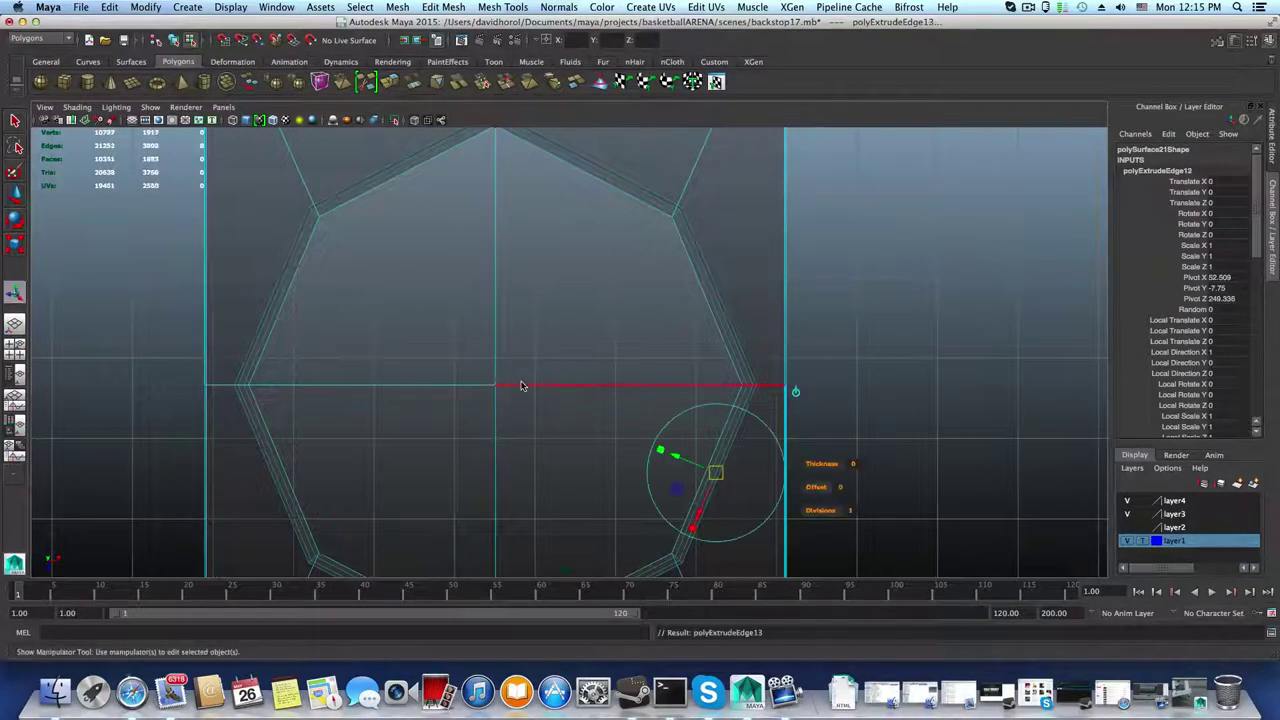
key(r)
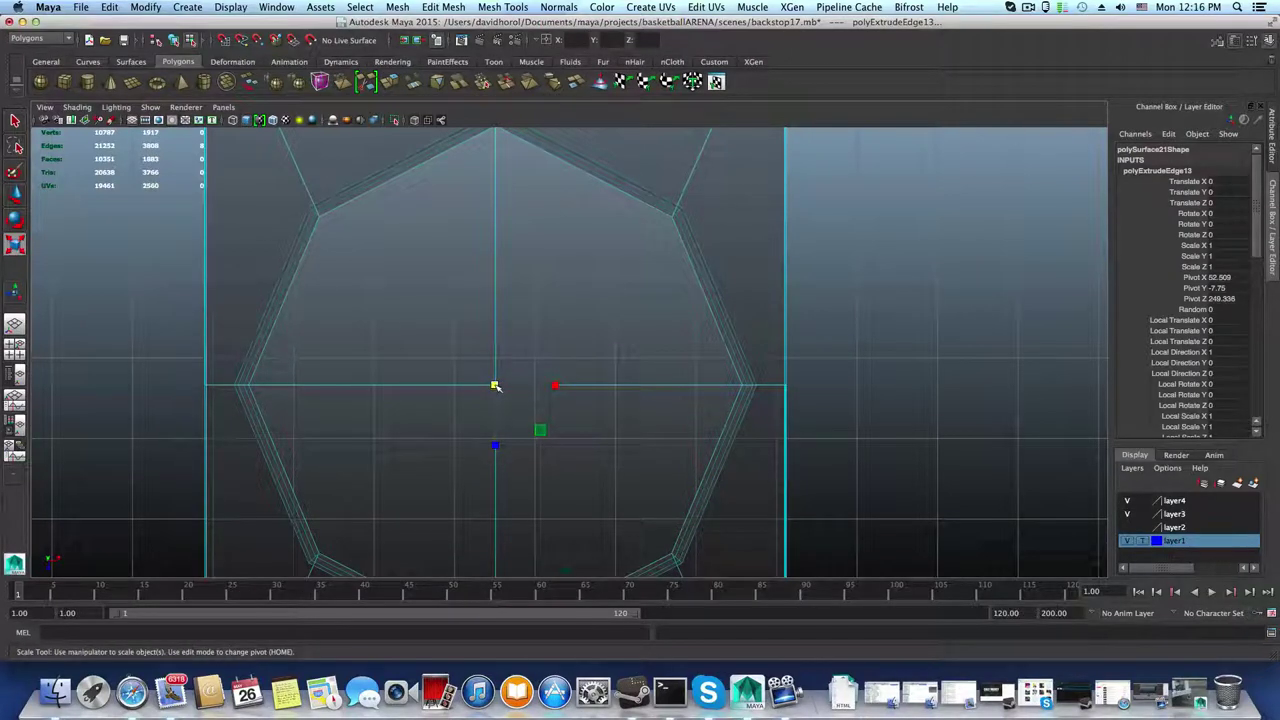
mouse_move(495, 385)
mouse_down()
mouse_move(469, 392)
mouse_move(485, 388)
mouse_up()
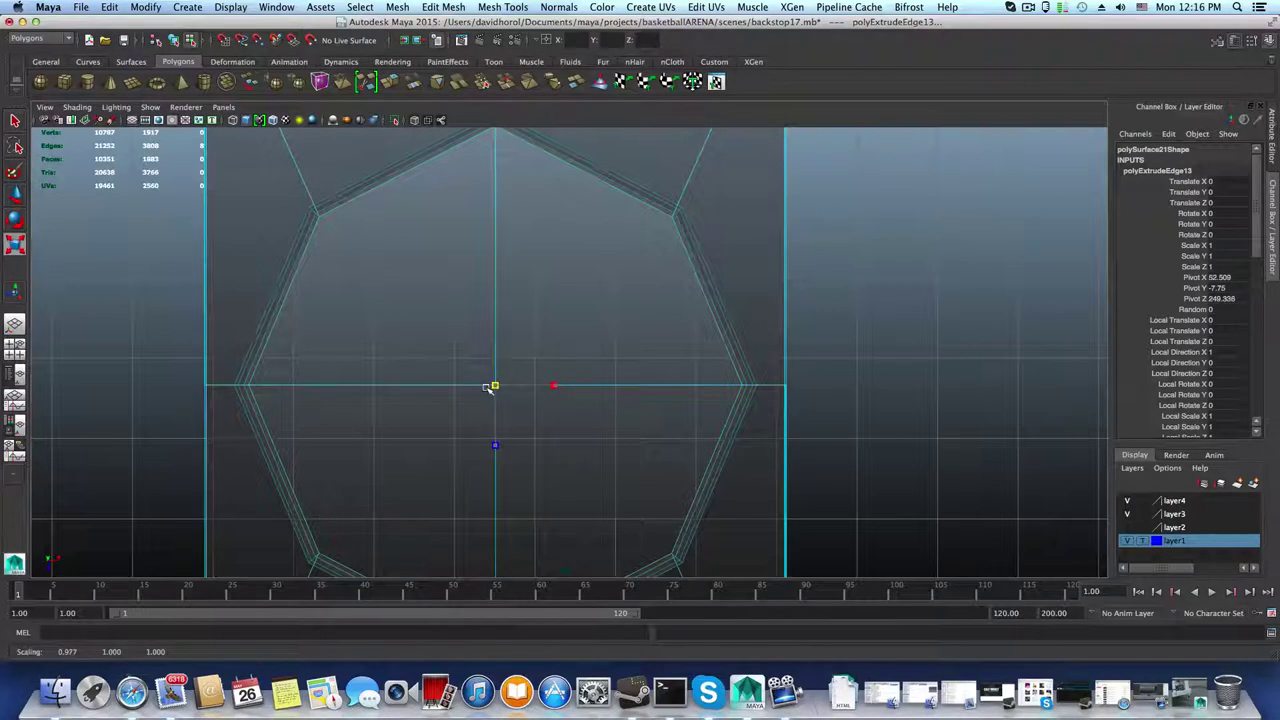
drag(491, 388, 490, 387)
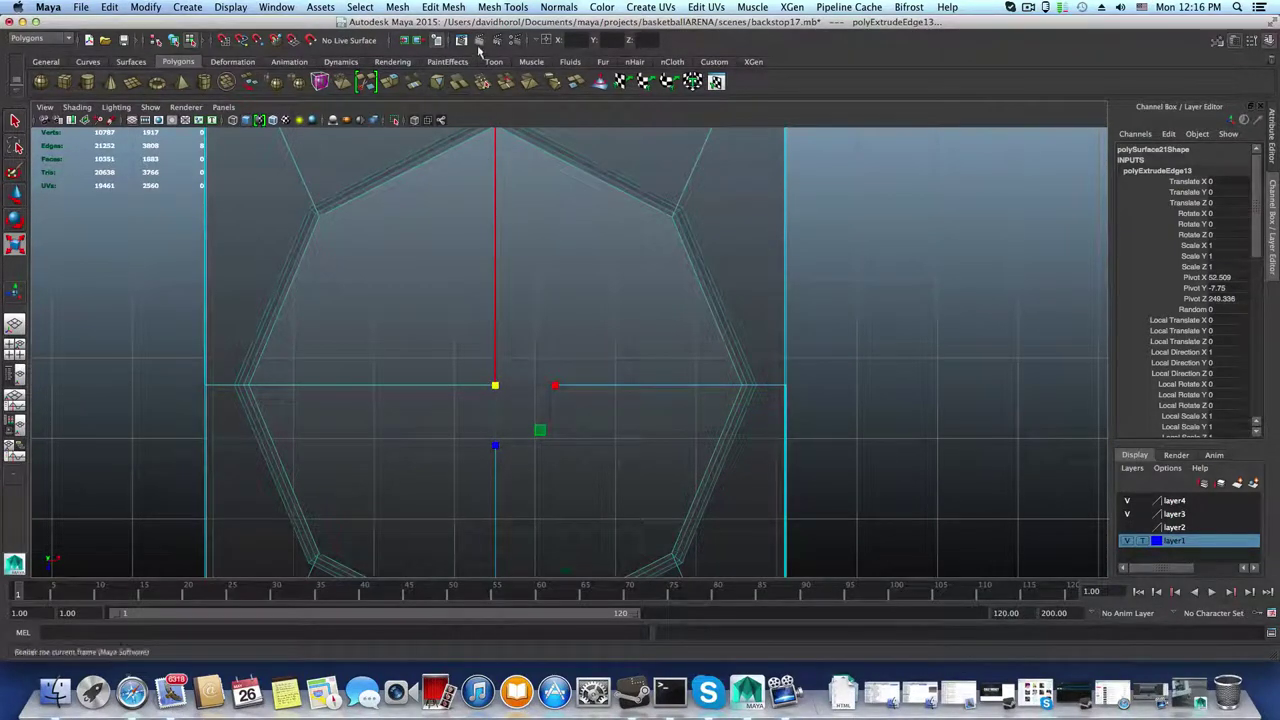
Step: Extrude the border once more and scale it slightly inwards for a third closely spaced loop on the rim
click(393, 80)
key(r)
drag(493, 384, 488, 390)
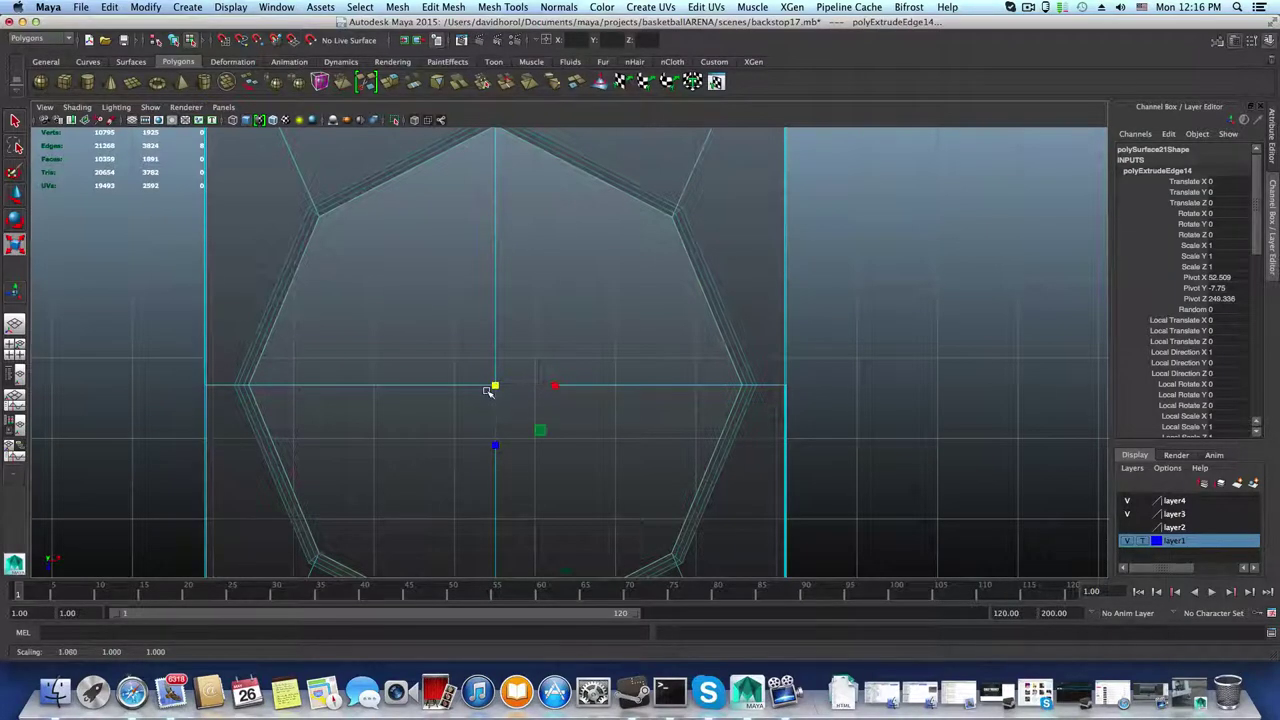
click(488, 390)
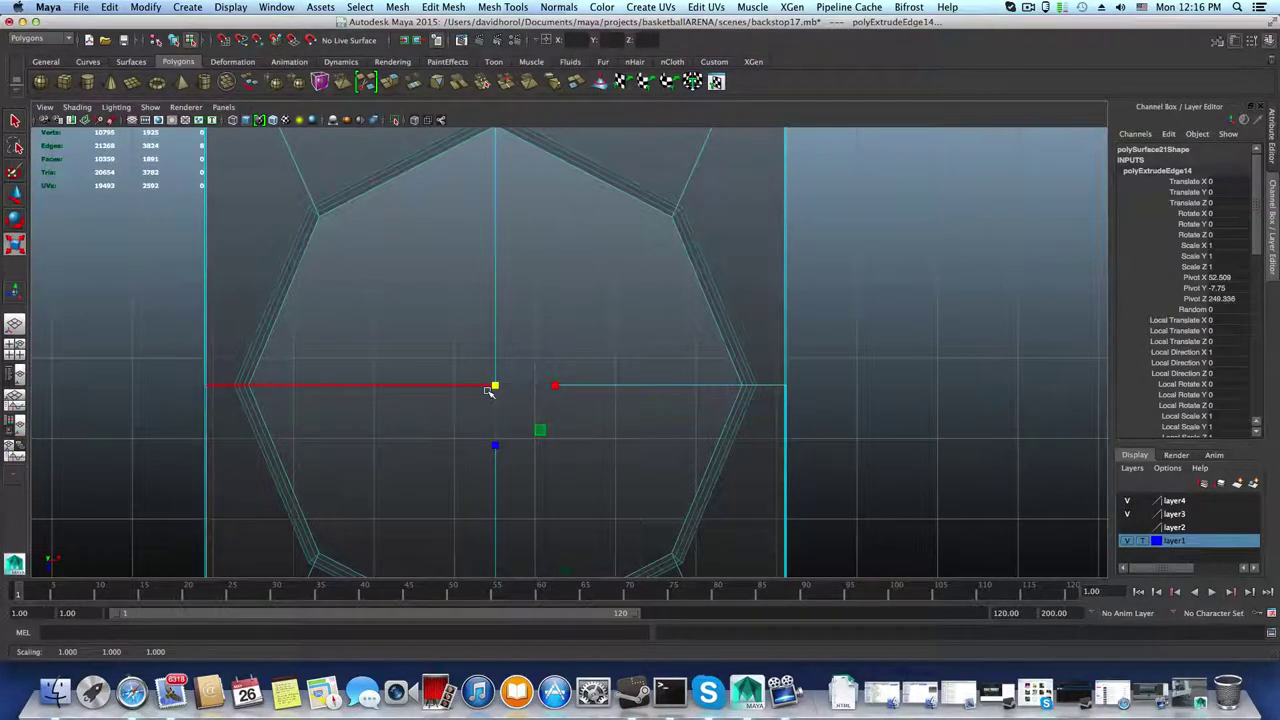
Step: Examine the new rim loops and the collar's inner and outer corner loops in the perspective view
key(space)
key(space)
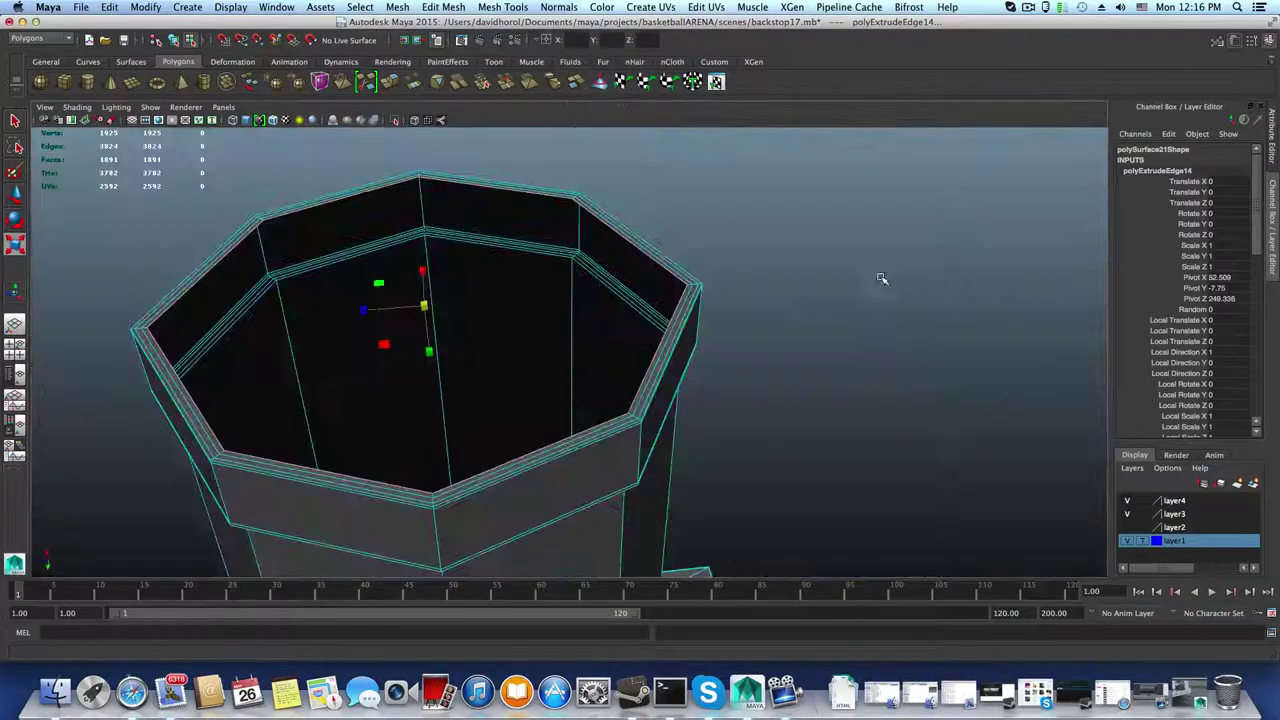
alt+right_drag(785, 385, 943, 403)
alt+drag(914, 412, 908, 387)
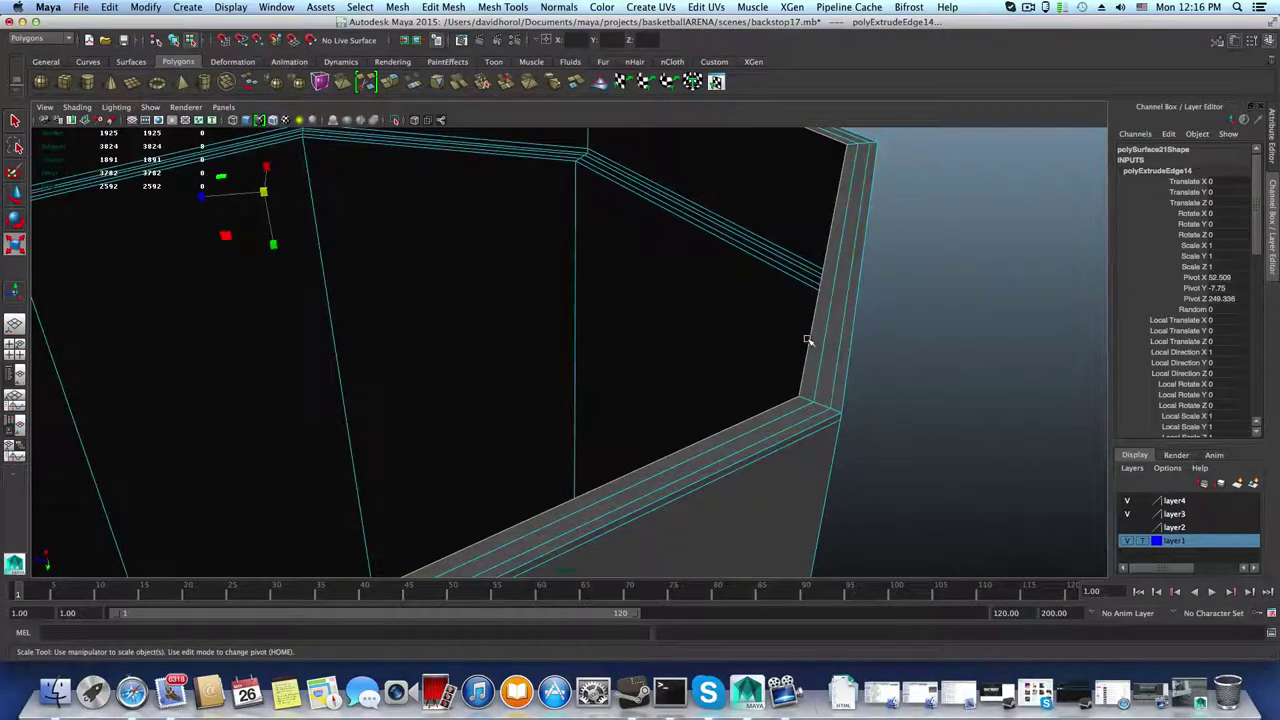
alt+drag(809, 340, 903, 449)
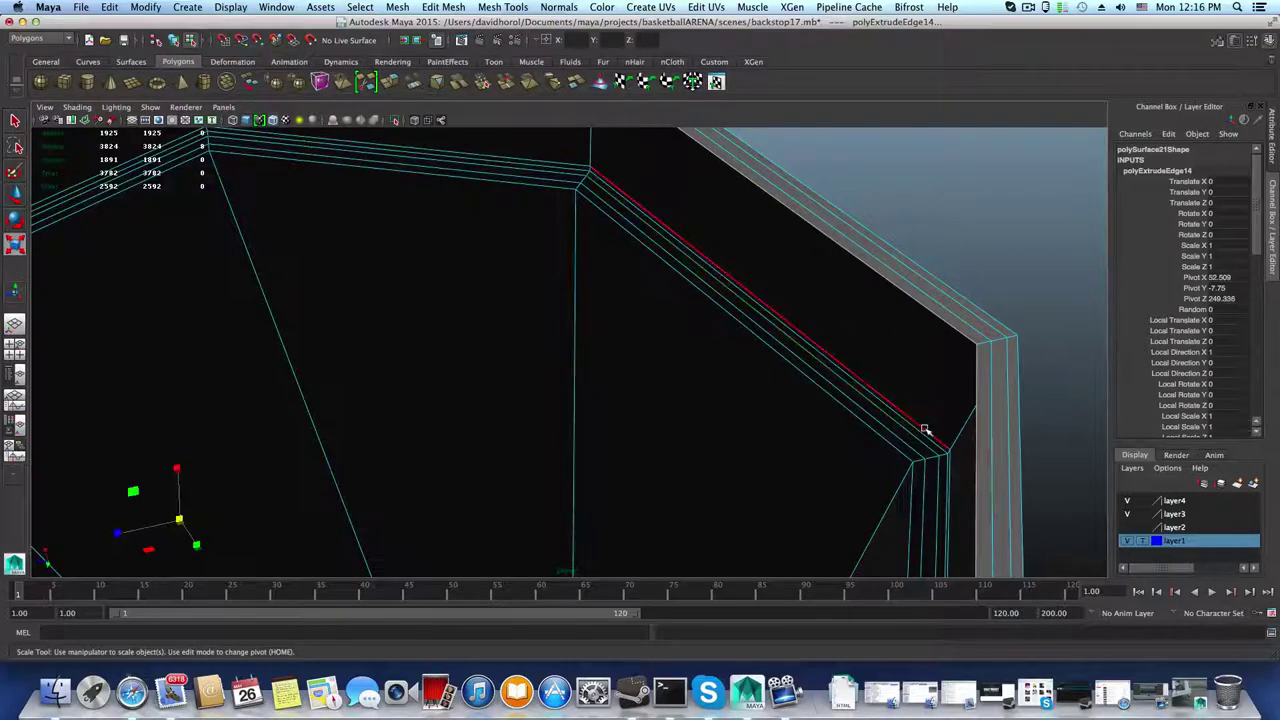
alt+drag(925, 430, 770, 338)
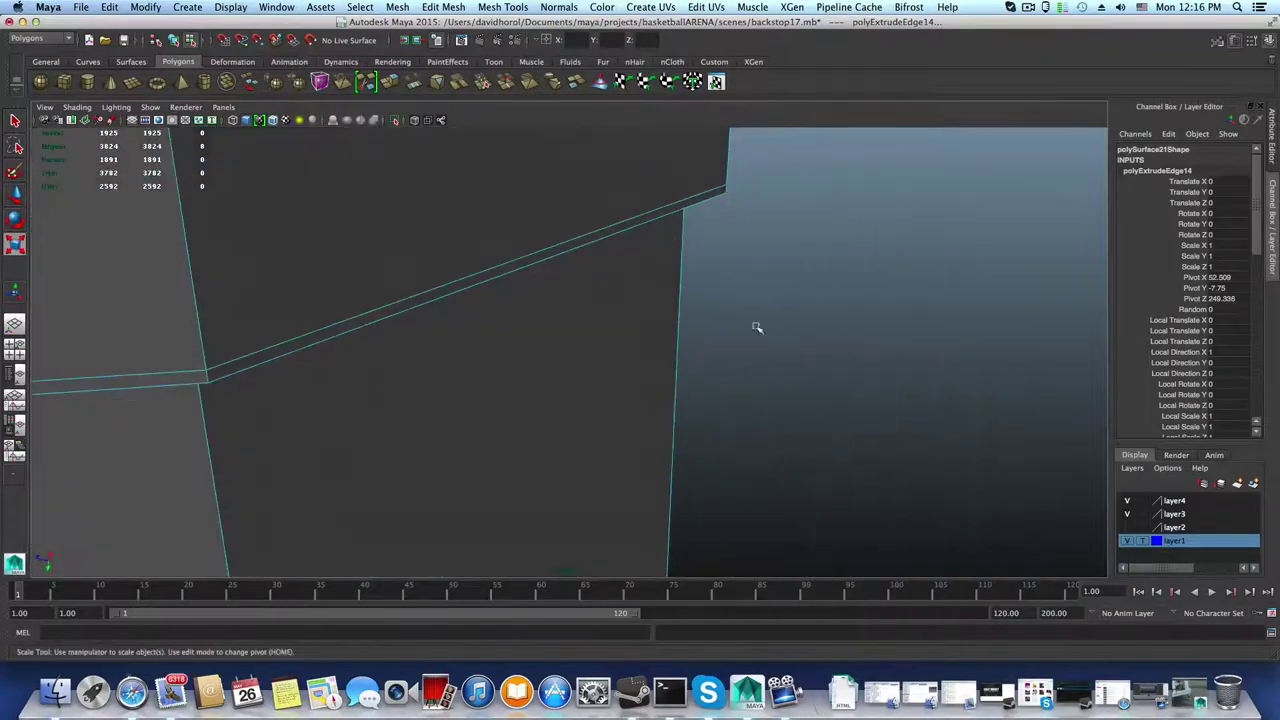
alt+drag(535, 323, 537, 237)
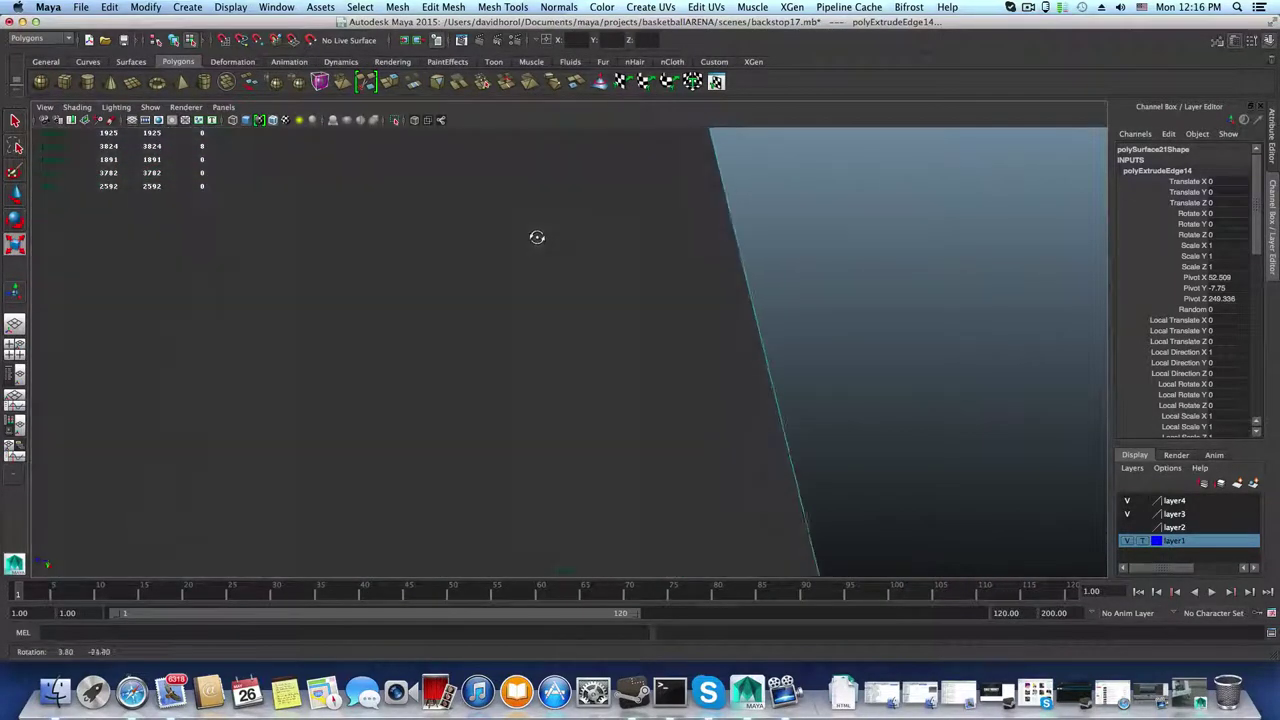
alt+middle_drag(537, 237, 574, 477)
alt+drag(548, 288, 403, 377)
key(r)
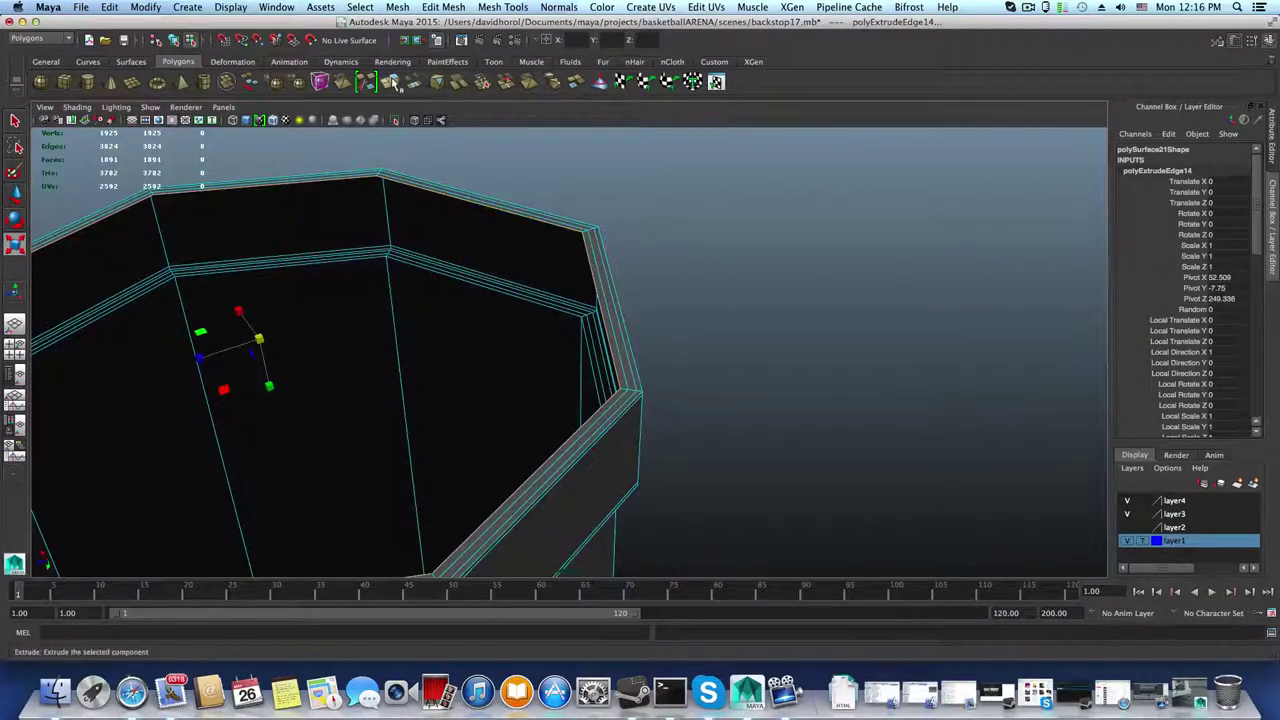
Step: Extrude the rim's inner border edges and scale them well inwards to form a wide flat ring across the opening
key(ctrl+e)
alt+drag(389, 340, 466, 340)
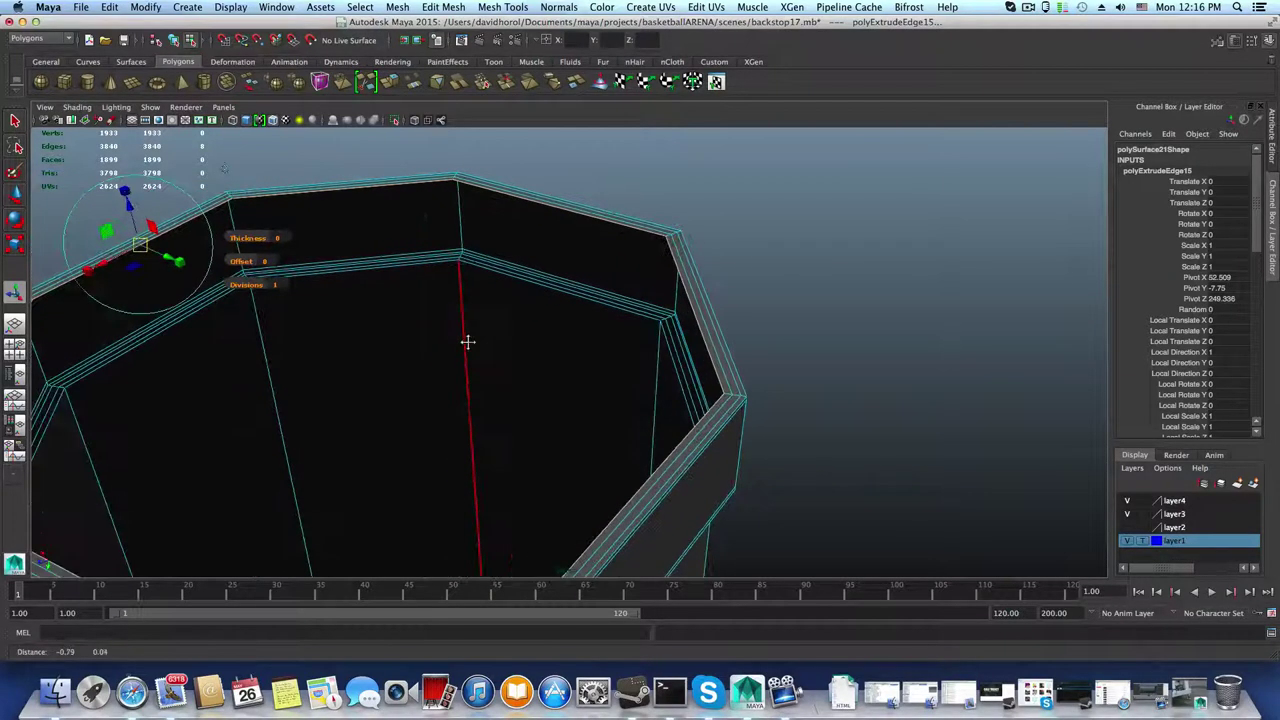
key(t)
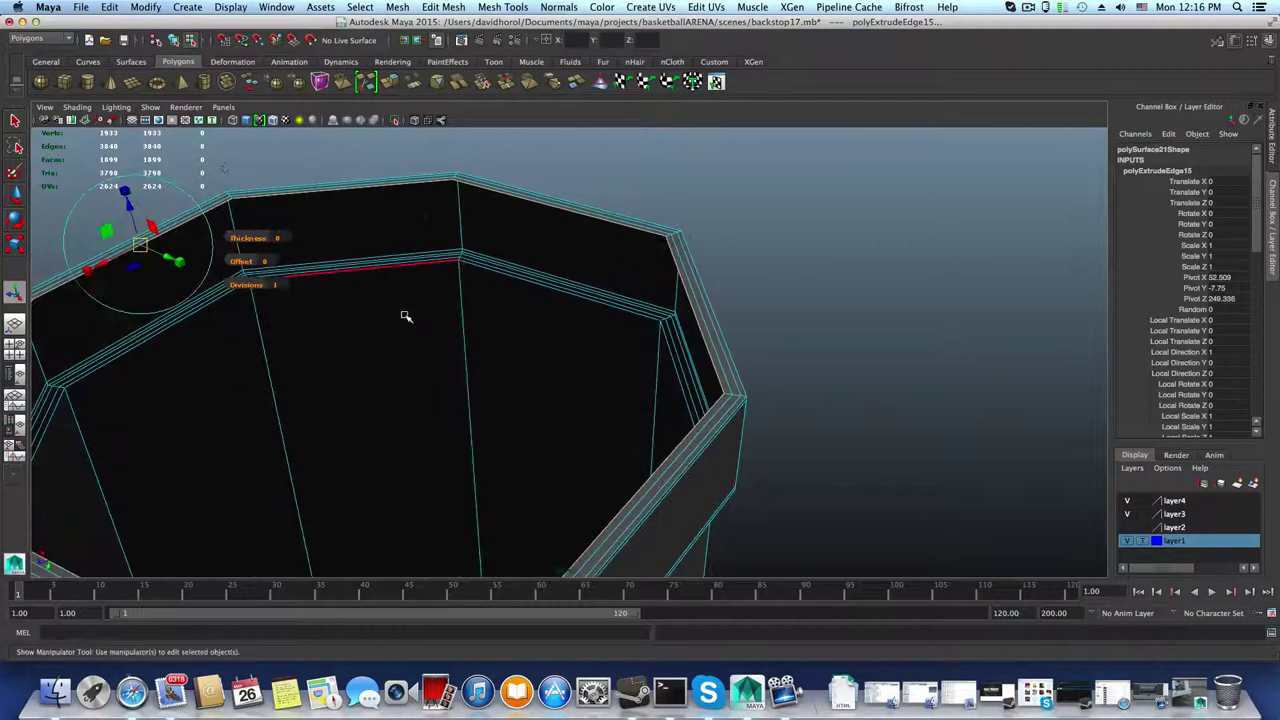
click(127, 193)
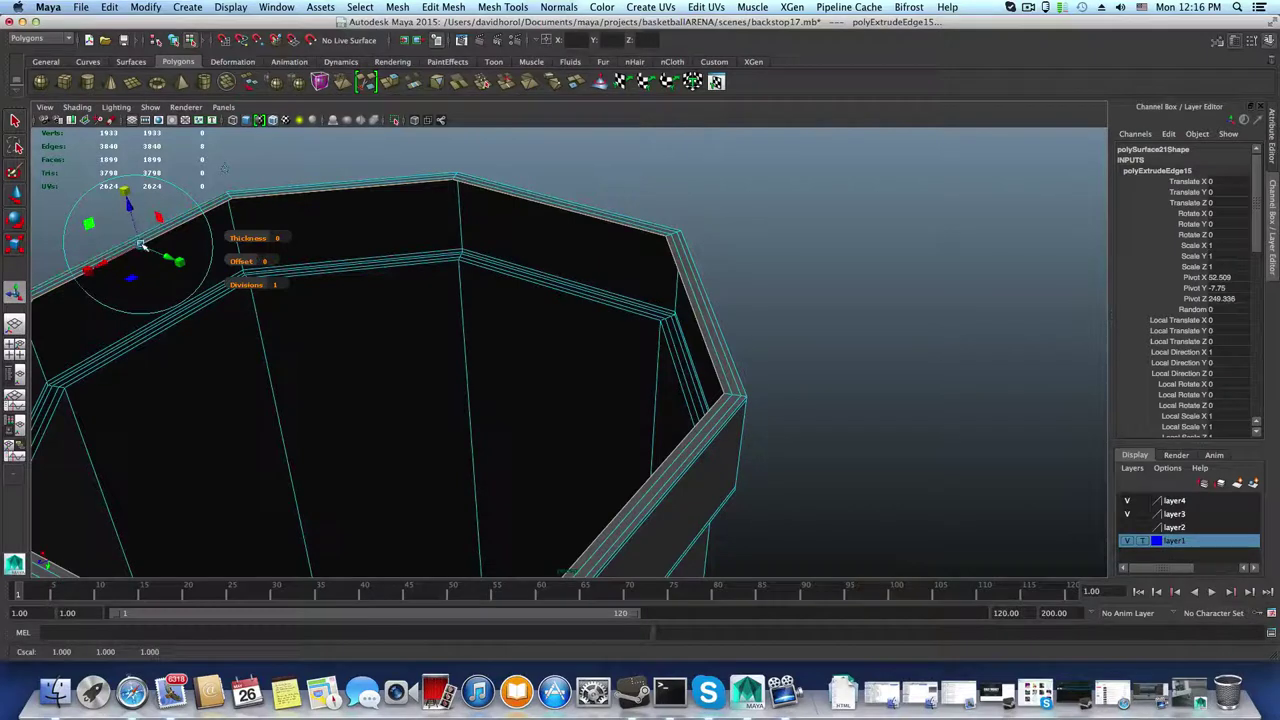
key(r)
drag(356, 343, 192, 370)
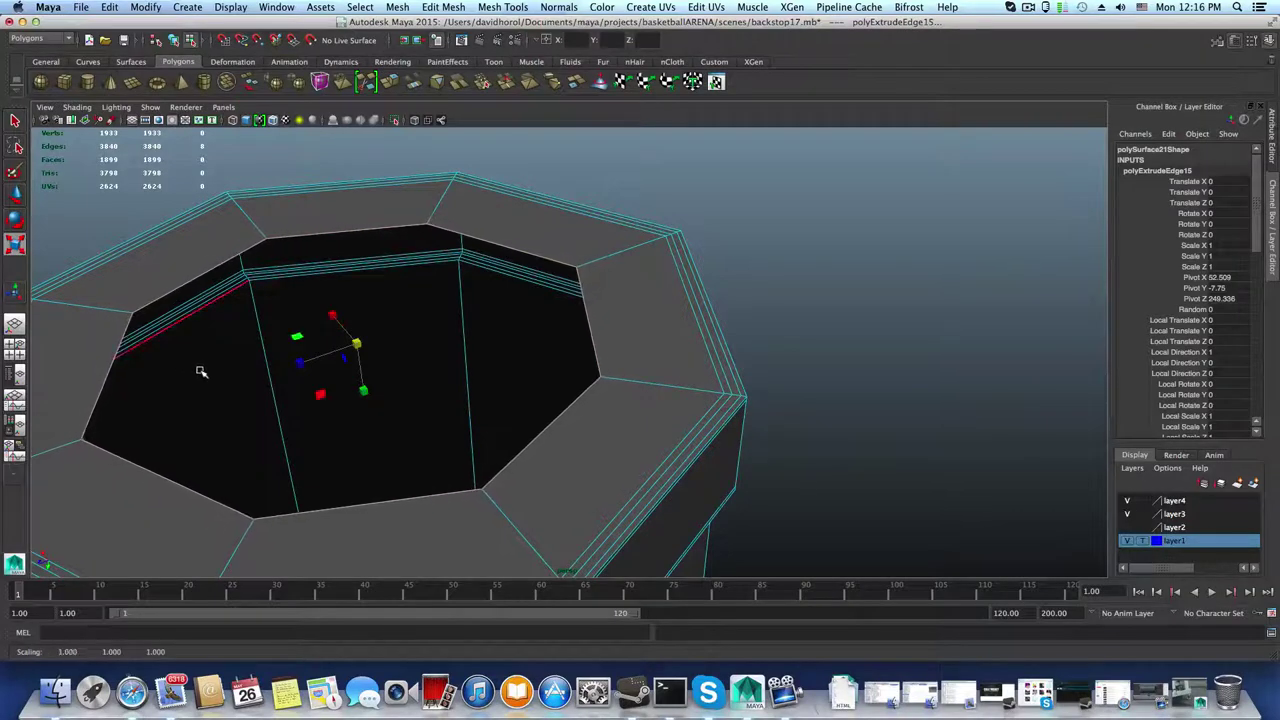
scroll(517, 362, down, 3)
mouse_move(517, 362)
alt+mouse_down()
mouse_move(486, 337)
mouse_move(543, 377)
mouse_move(531, 356)
alt+mouse_up()
scroll(531, 356, up, 5)
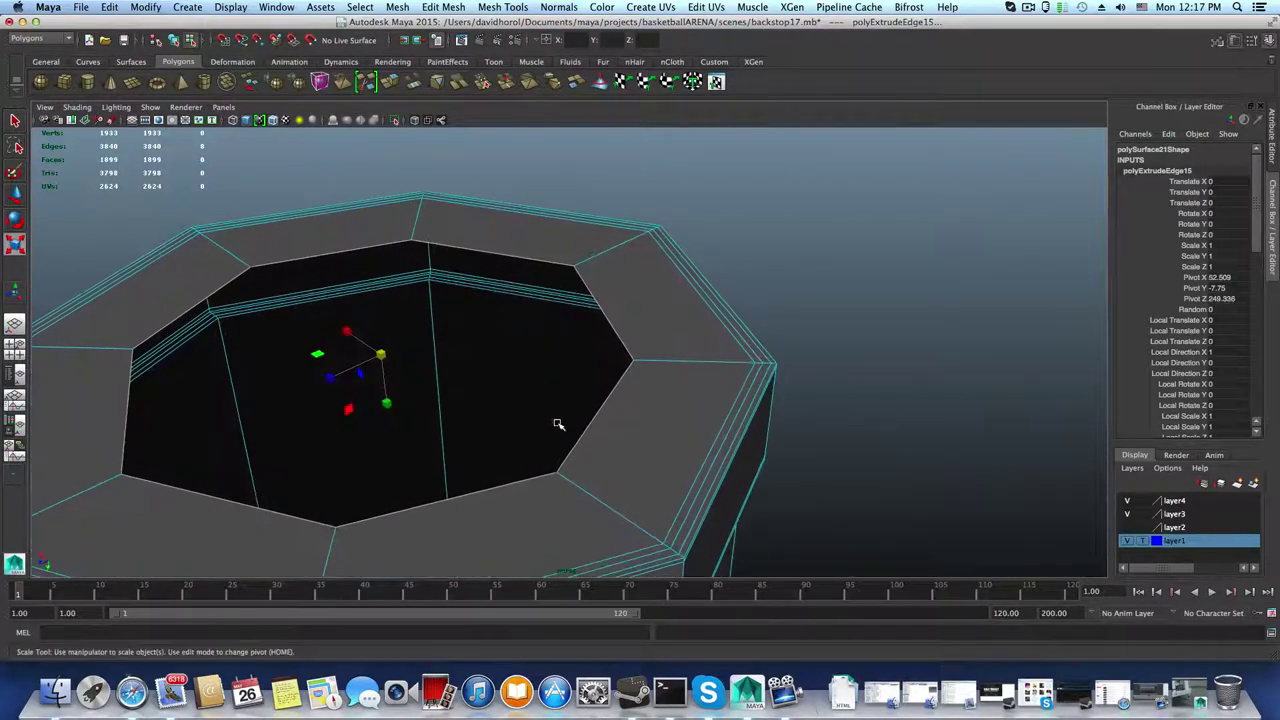
Step: Examine the wide flat ring and the closely spaced supporting loops along the collar's rim from several angles
scroll(503, 374, down, 5)
alt+drag(503, 374, 508, 316)
scroll(503, 273, up, 4)
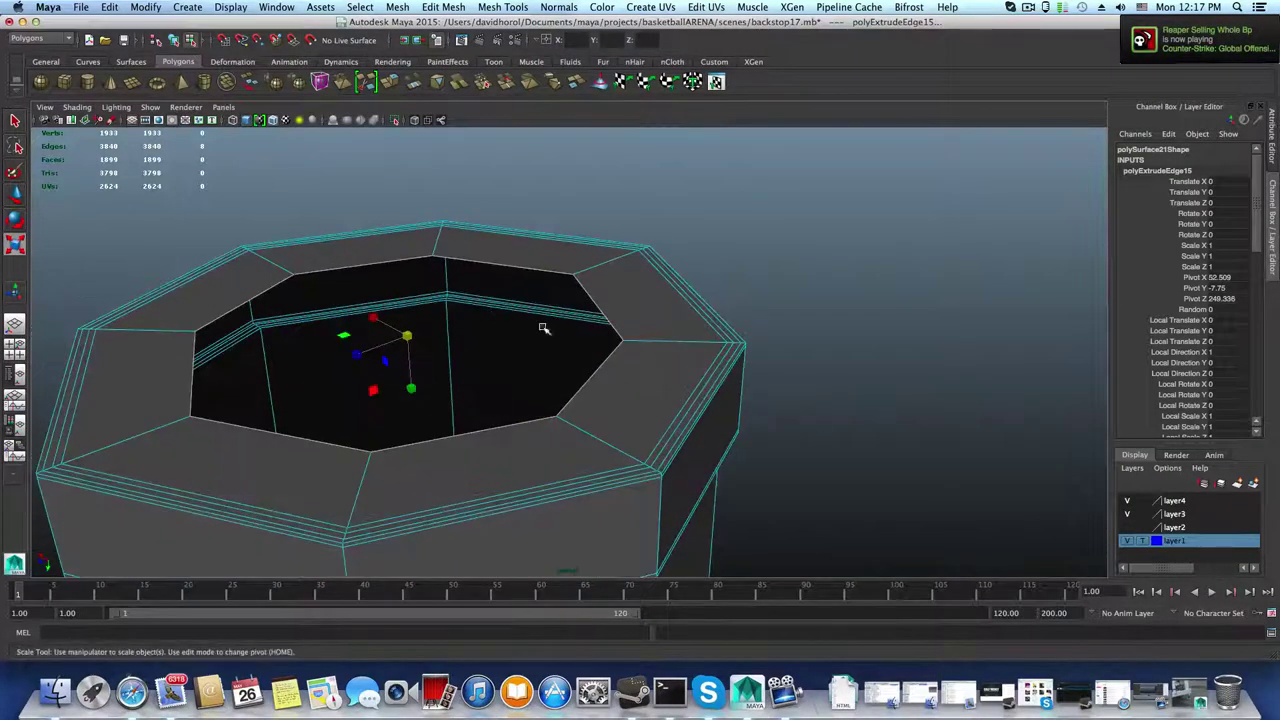
scroll(543, 328, up, 4)
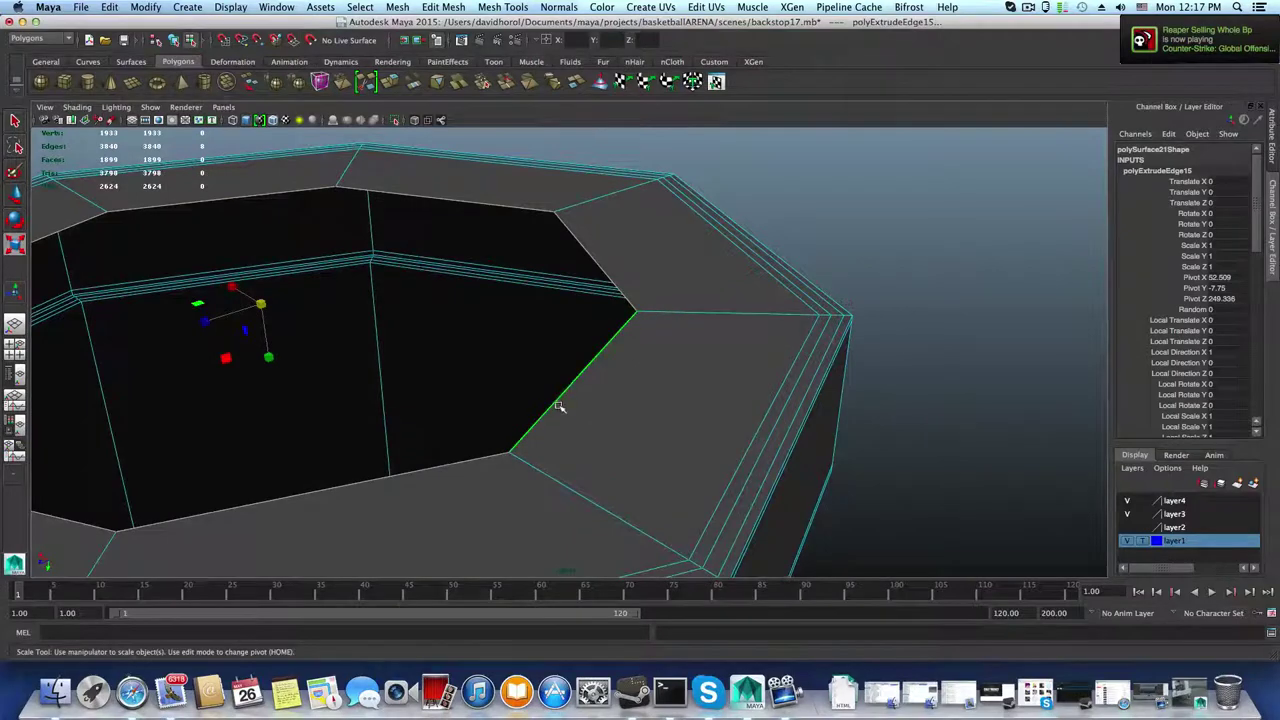
alt+right_drag(659, 369, 711, 414)
alt+middle_drag(711, 414, 634, 403)
alt+right_drag(634, 403, 666, 437)
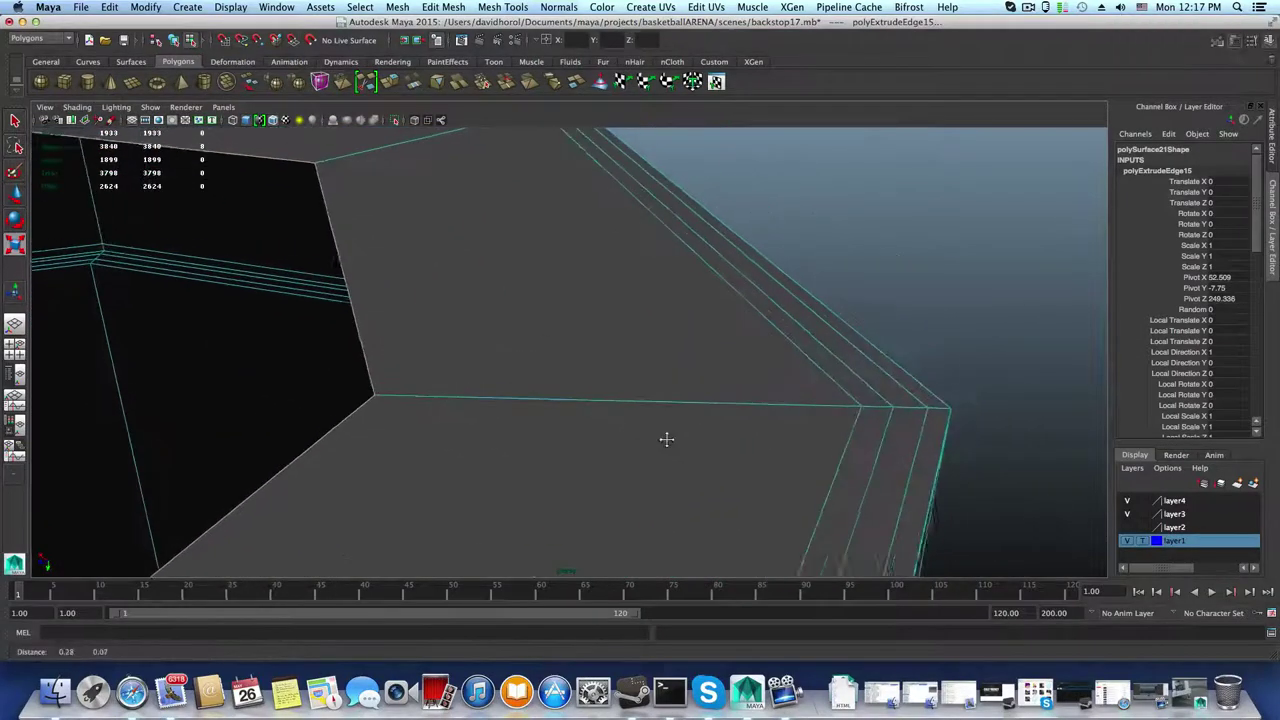
alt+middle_drag(666, 437, 627, 434)
alt+drag(698, 403, 640, 420)
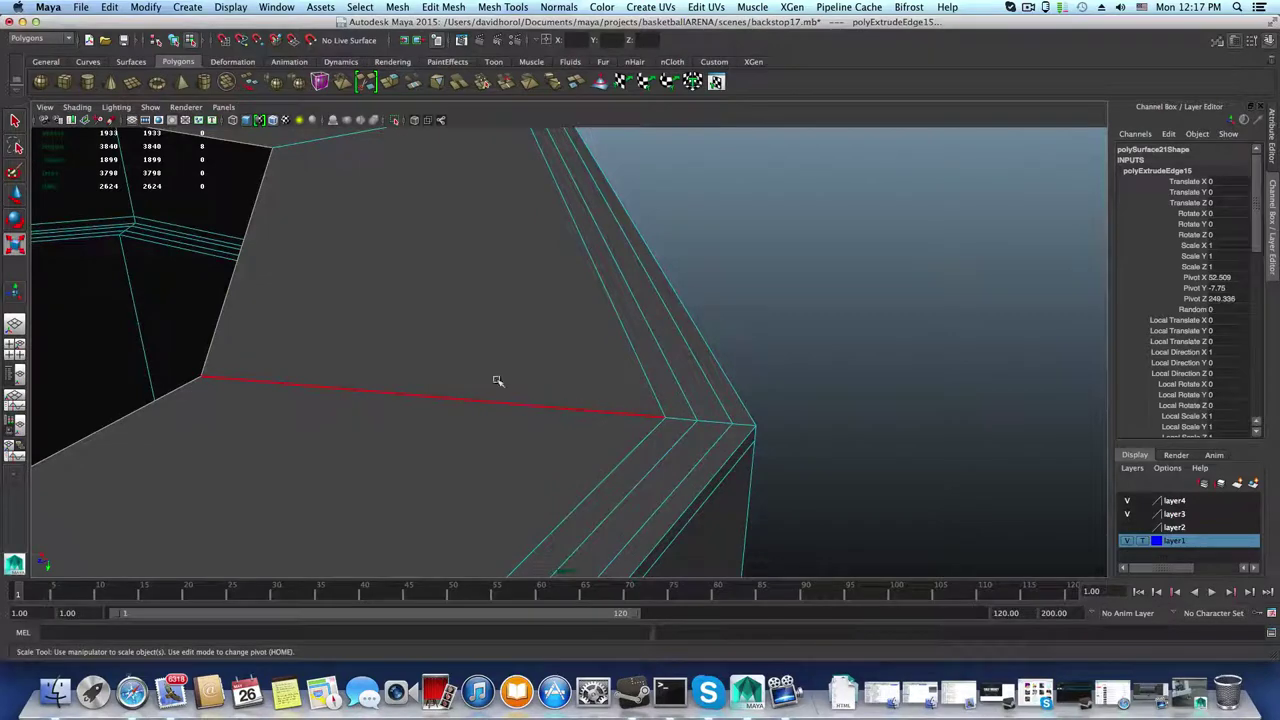
scroll(497, 404, down, 10)
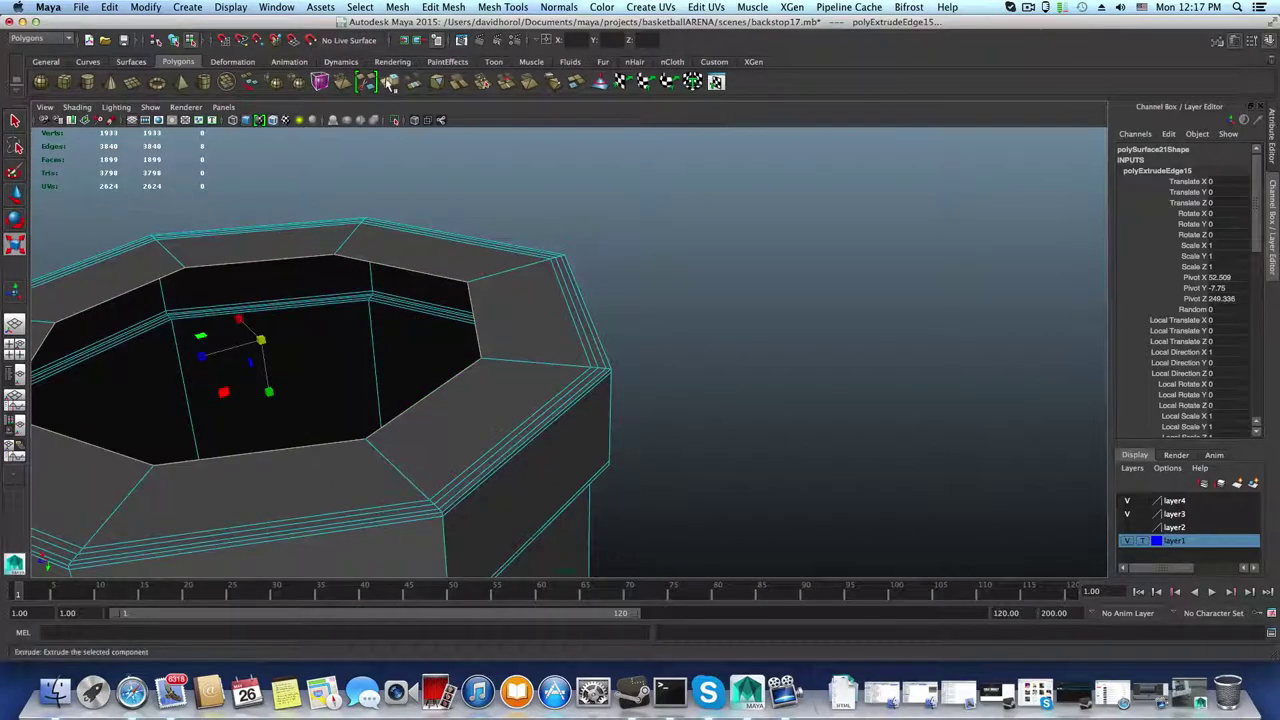
Step: Extrude the flat ring's inner border edges and move them far out along the leg's axis to form a narrower inner tube
click(390, 82)
alt+drag(517, 277, 404, 258)
key(w)
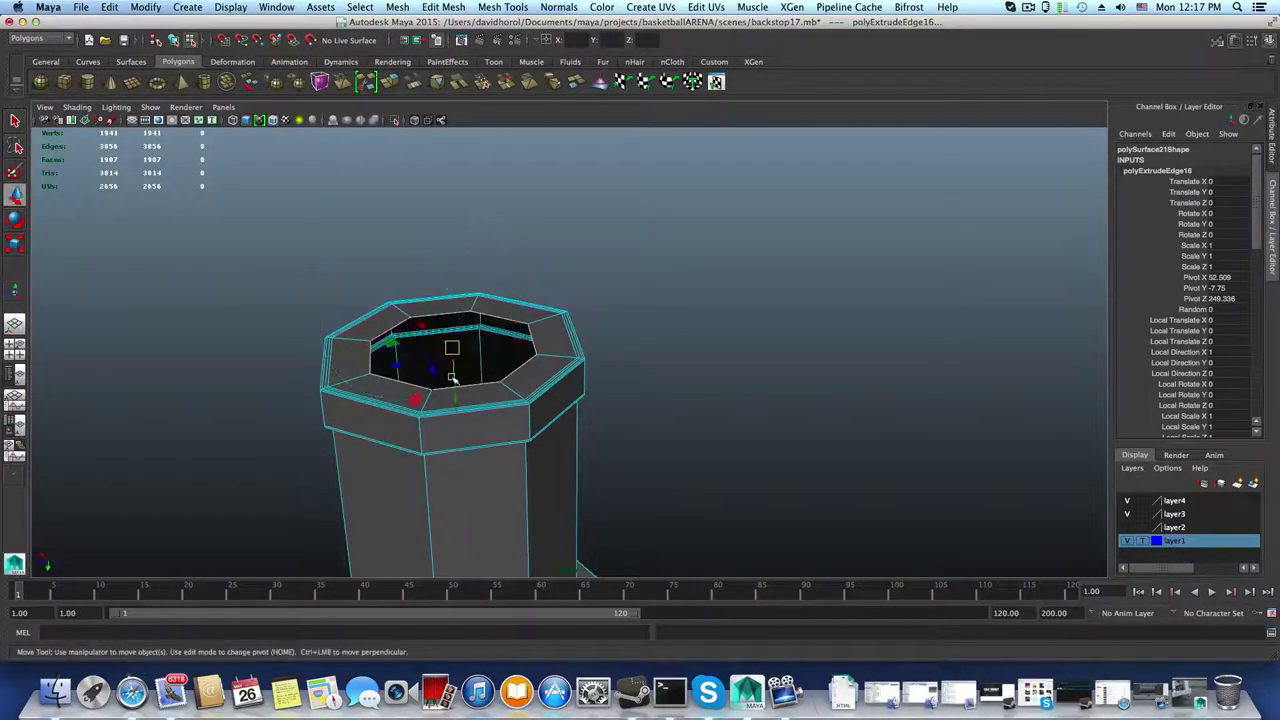
drag(455, 400, 428, 234)
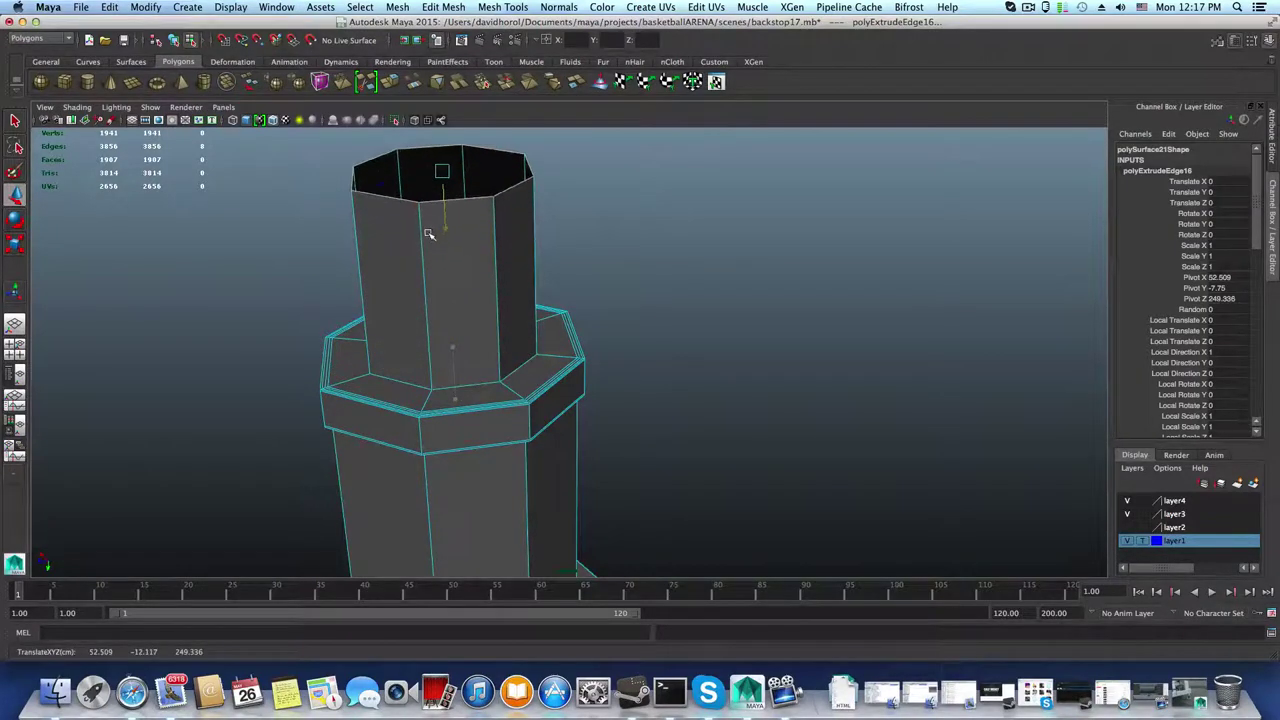
alt+middle_drag(489, 246, 519, 300)
alt+right_drag(521, 300, 690, 325)
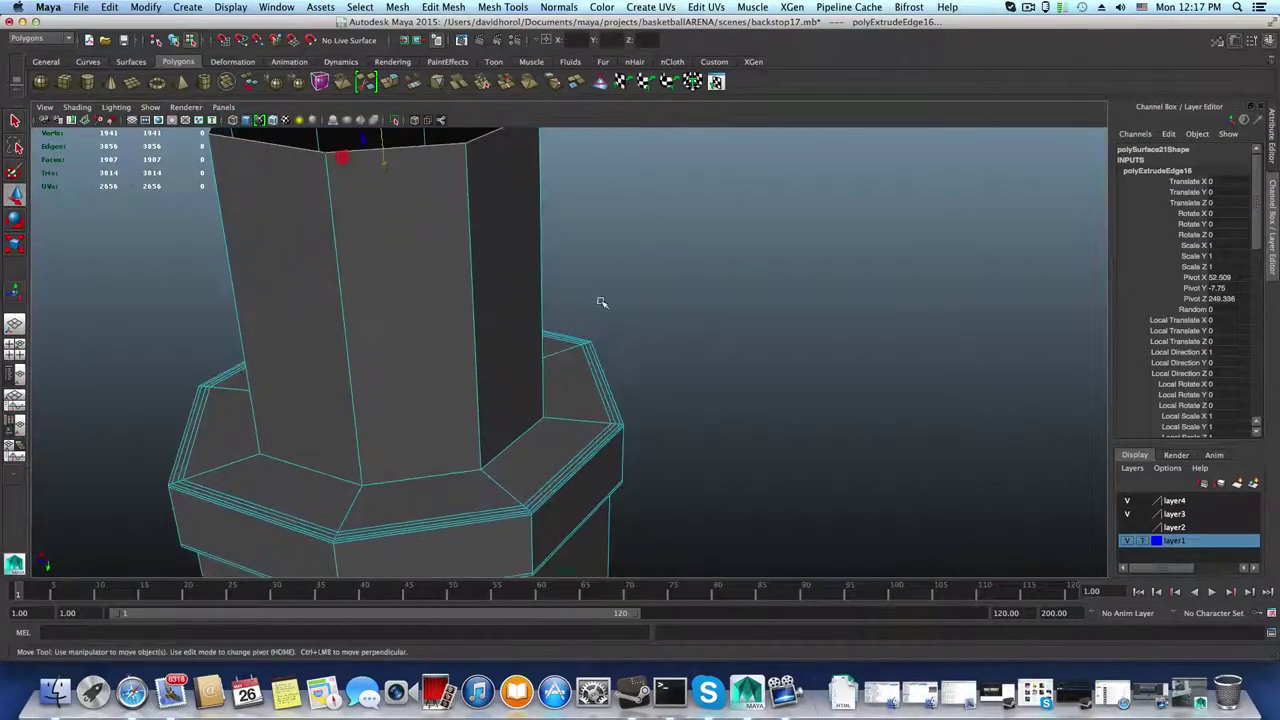
Step: Move the open end edges of the narrower inner tube slightly further down to lengthen it
alt+drag(368, 275, 424, 117)
alt+drag(402, 350, 443, 303)
alt+middle_drag(495, 412, 549, 303)
alt+right_drag(549, 303, 70, 326)
alt+drag(509, 329, 560, 355)
alt+right_drag(732, 431, 805, 450)
alt+right_drag(825, 518, 891, 497)
alt+middle_drag(638, 435, 724, 355)
alt+right_drag(720, 358, 640, 360)
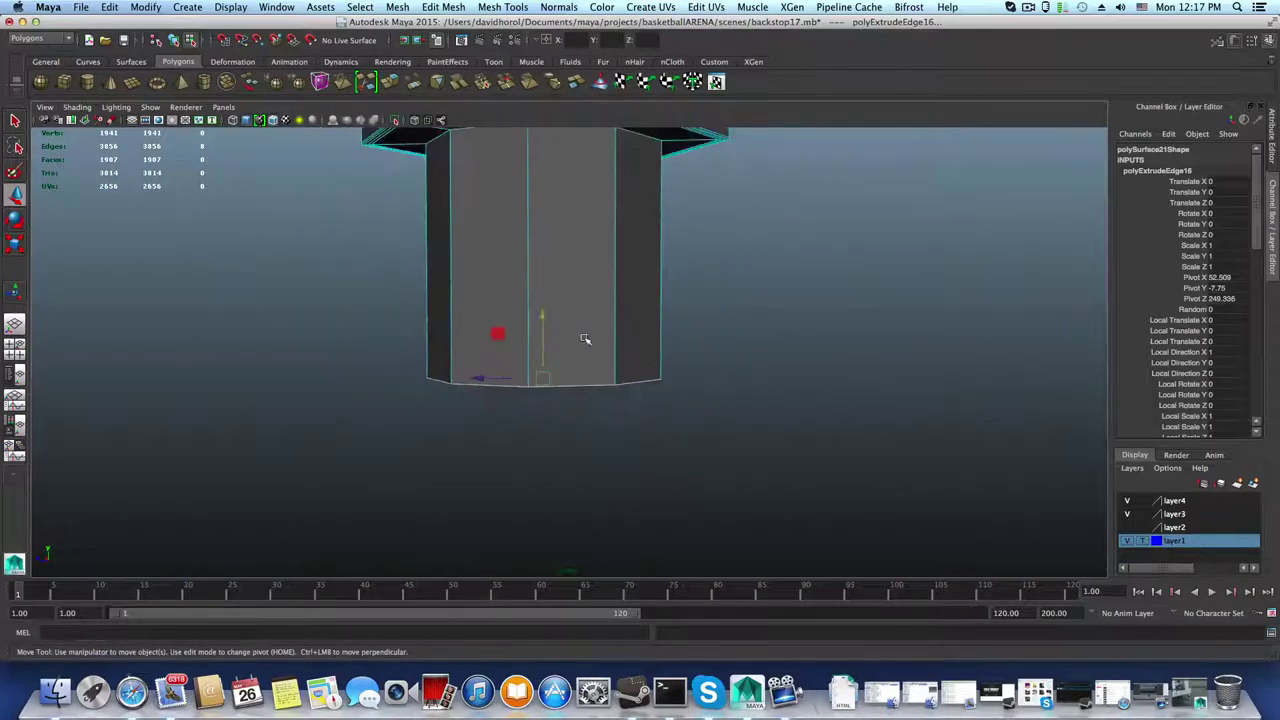
drag(543, 323, 543, 345)
Step: Extrude the inner tube's end edges slightly downwards as a thin supporting loop and extrude the border once more
click(382, 86)
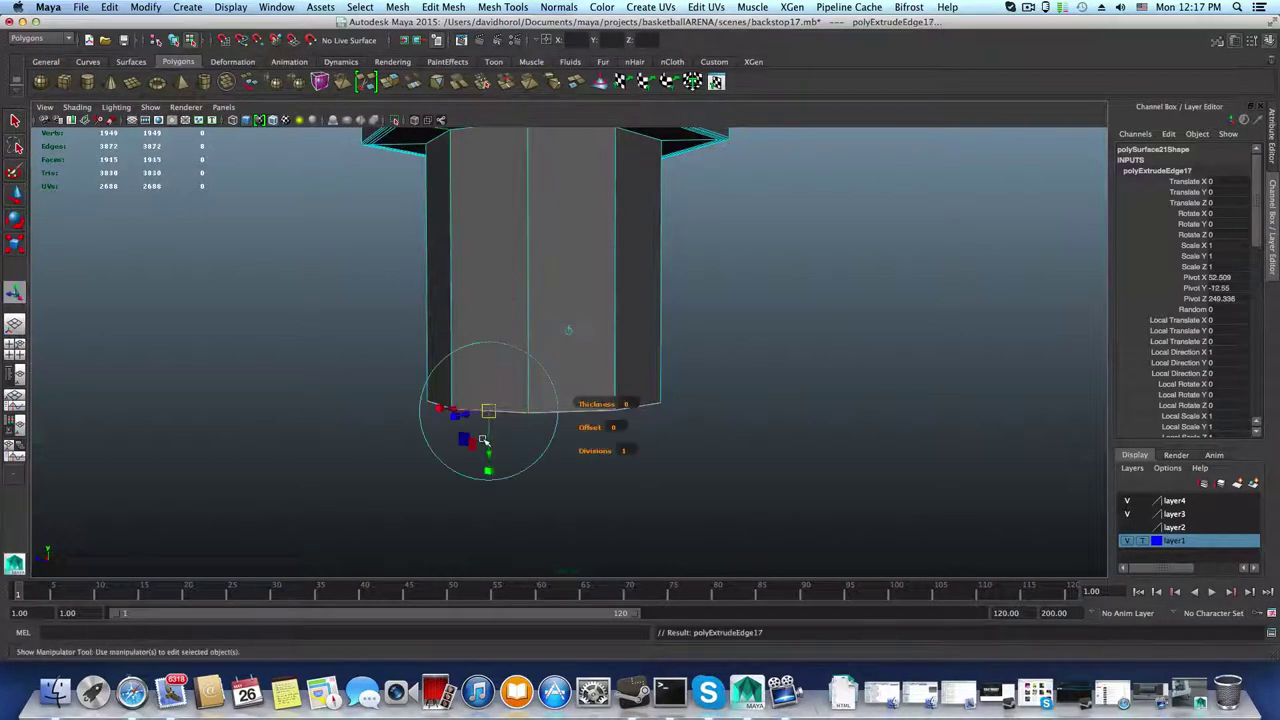
drag(490, 453, 490, 488)
click(391, 84)
Step: Try to flare the inner tube's extruded end by scaling its border edges outwards
key(r)
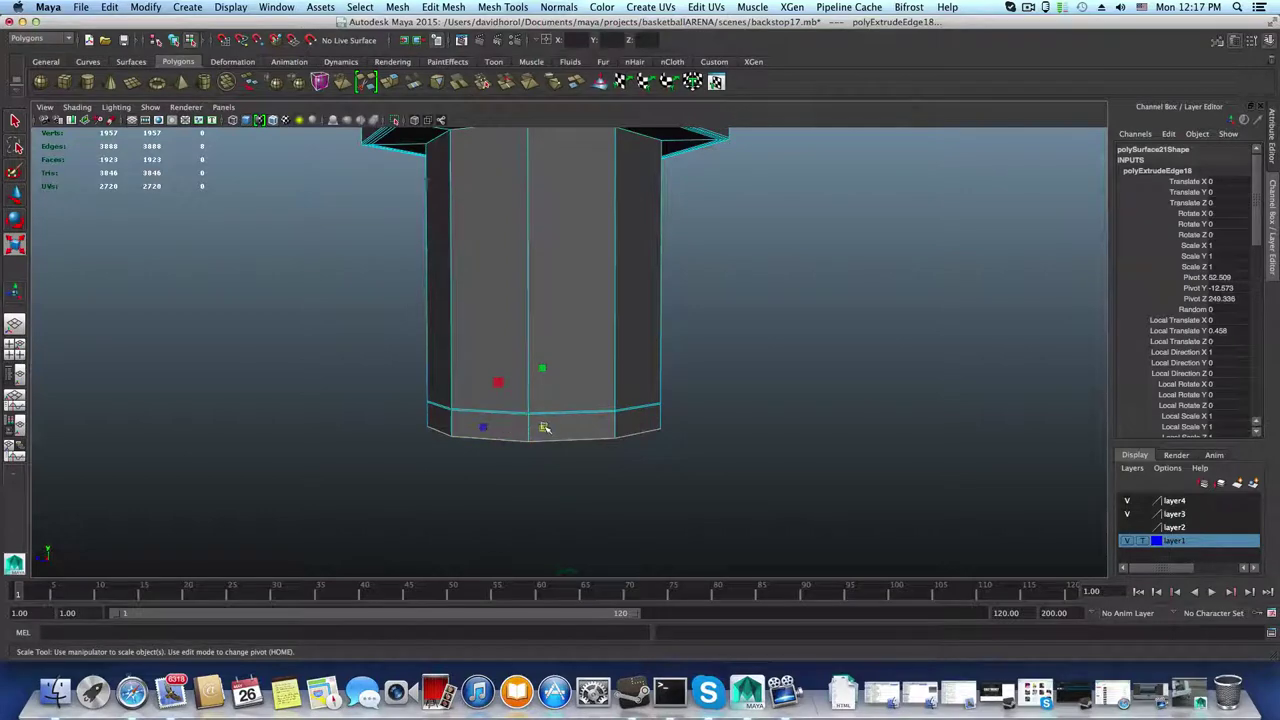
drag(544, 428, 472, 432)
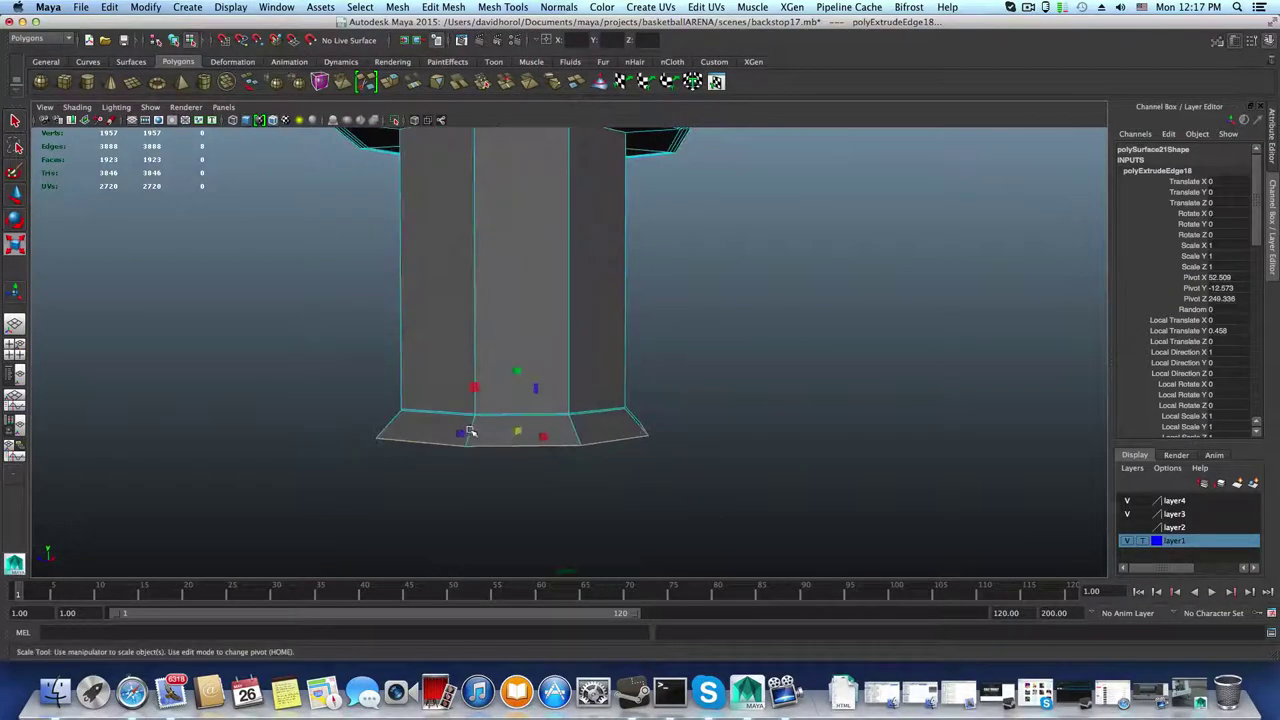
alt+drag(560, 443, 511, 430)
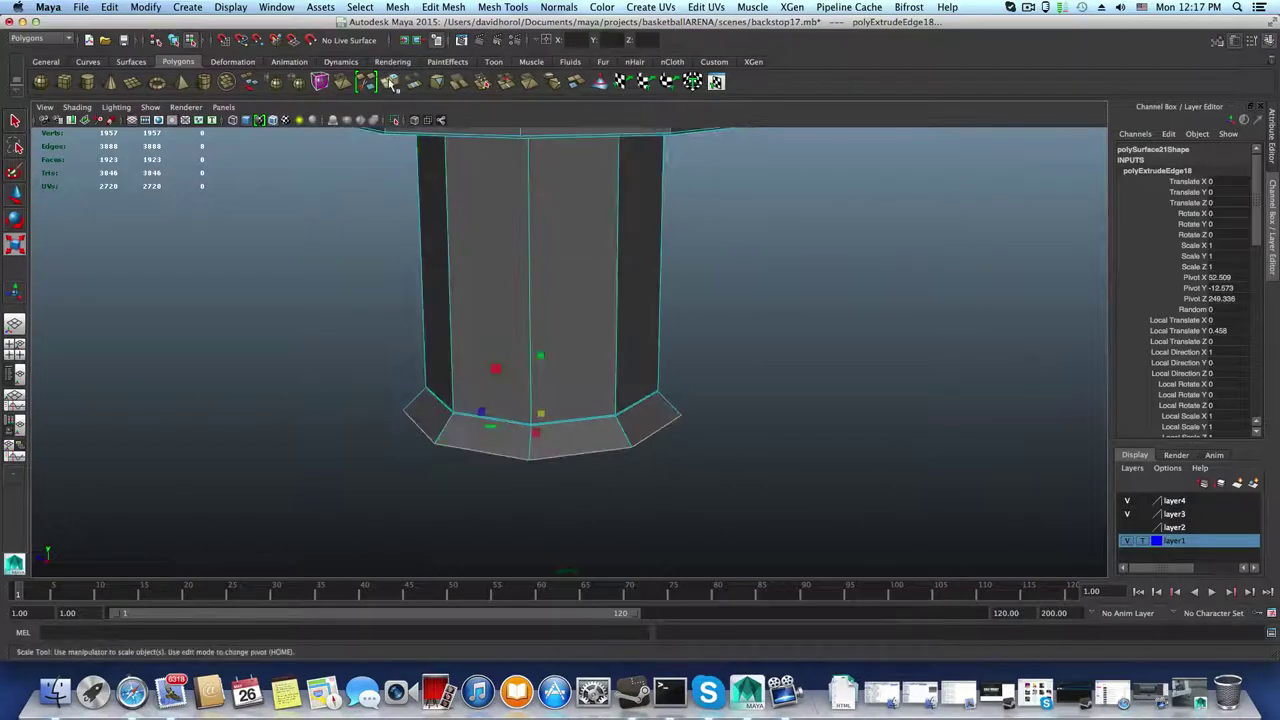
Step: Try to extrude the flared border slightly outwards as a thin loop and again at scale 3.033 as a wide flange
click(391, 84)
key(r)
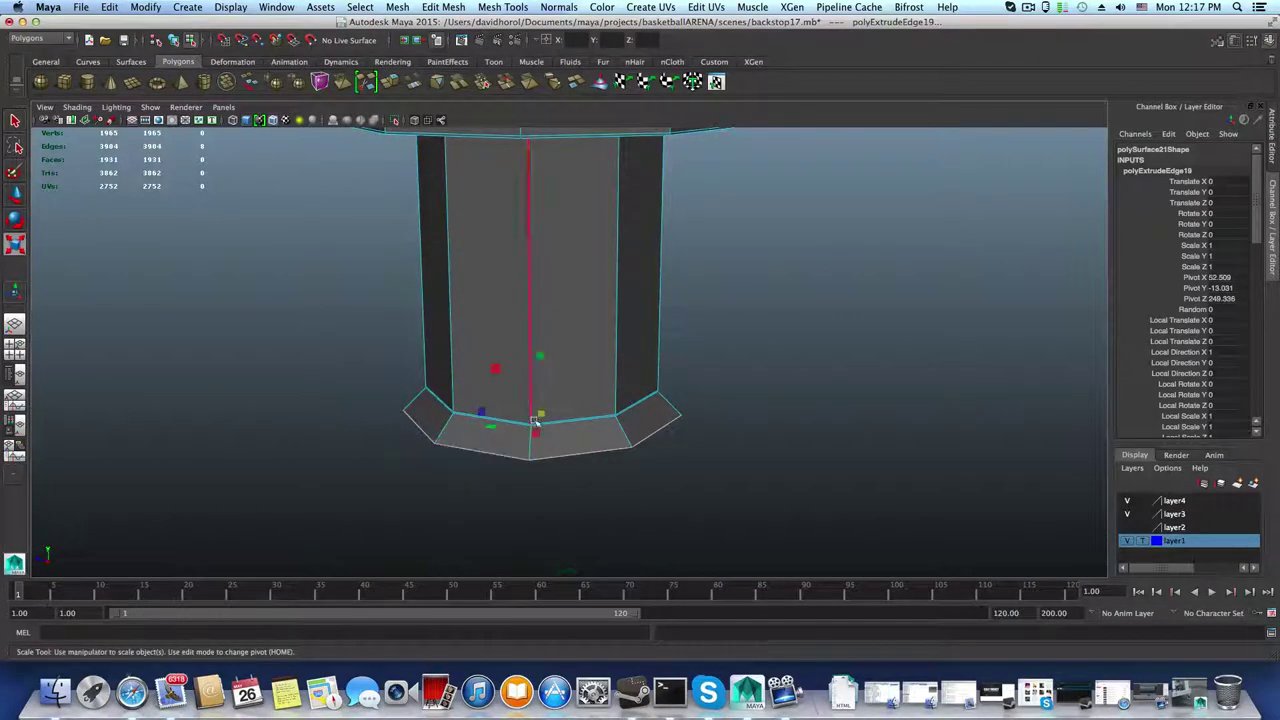
drag(540, 413, 544, 413)
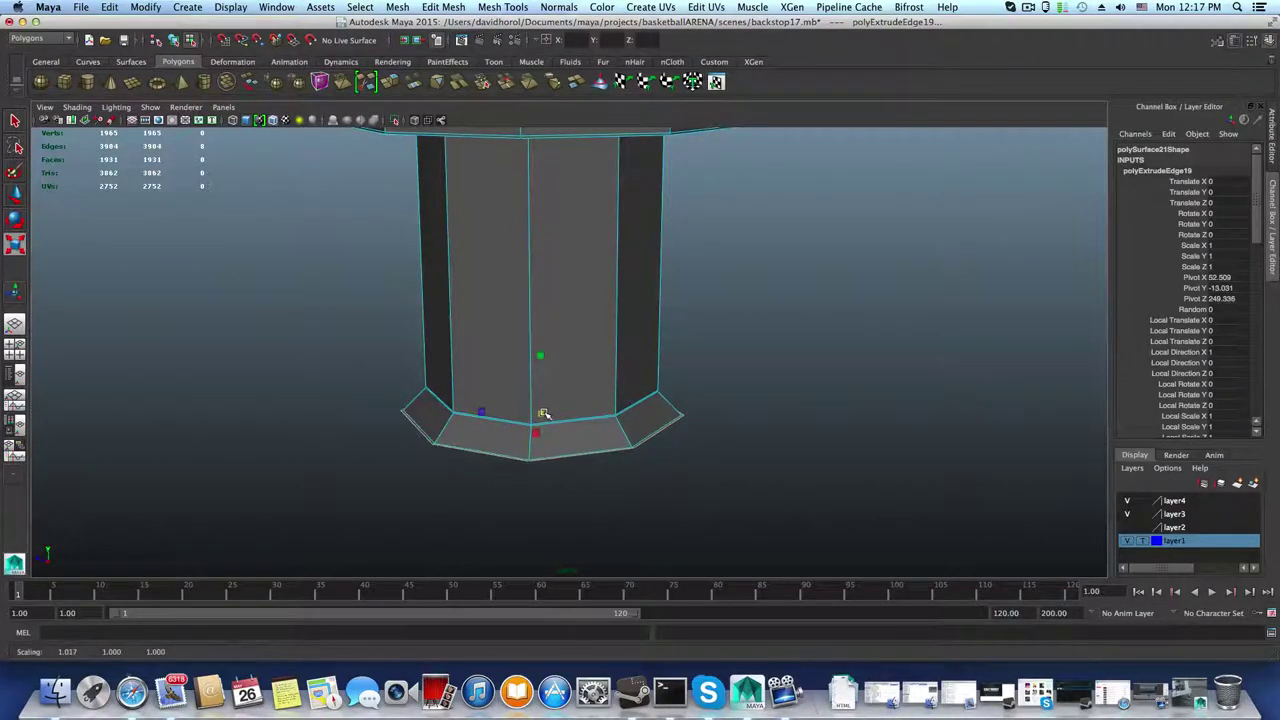
drag(543, 413, 544, 413)
alt+drag(569, 494, 569, 483)
alt+right_drag(569, 483, 812, 572)
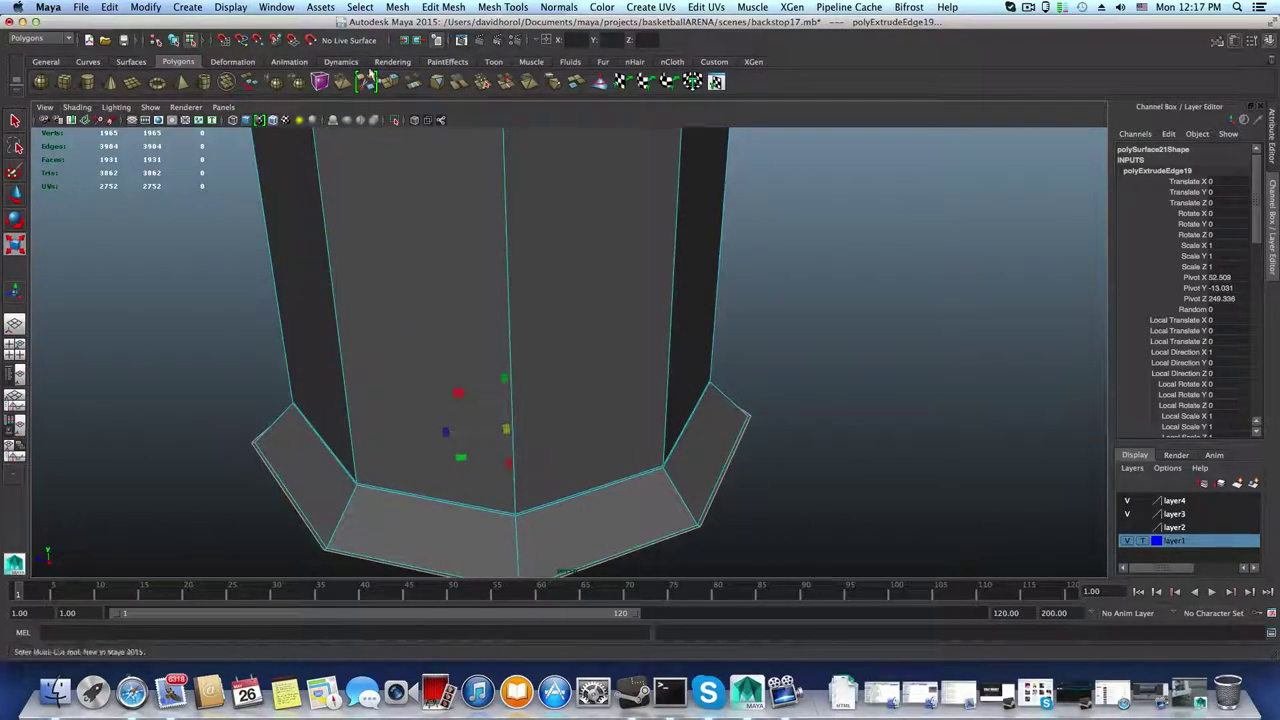
click(390, 82)
alt+drag(449, 500, 557, 503)
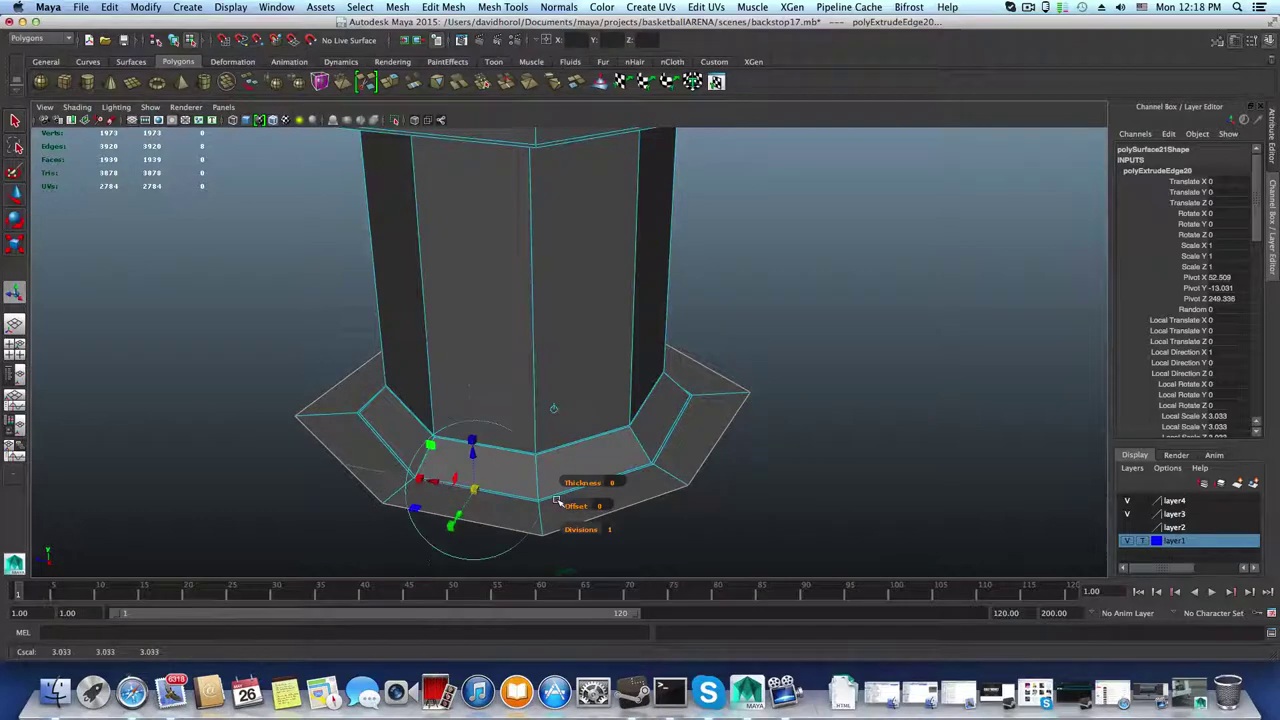
Step: Open the Render View's reference photo beside the viewport and compare the support leg's foot with the modelled flange
click(462, 41)
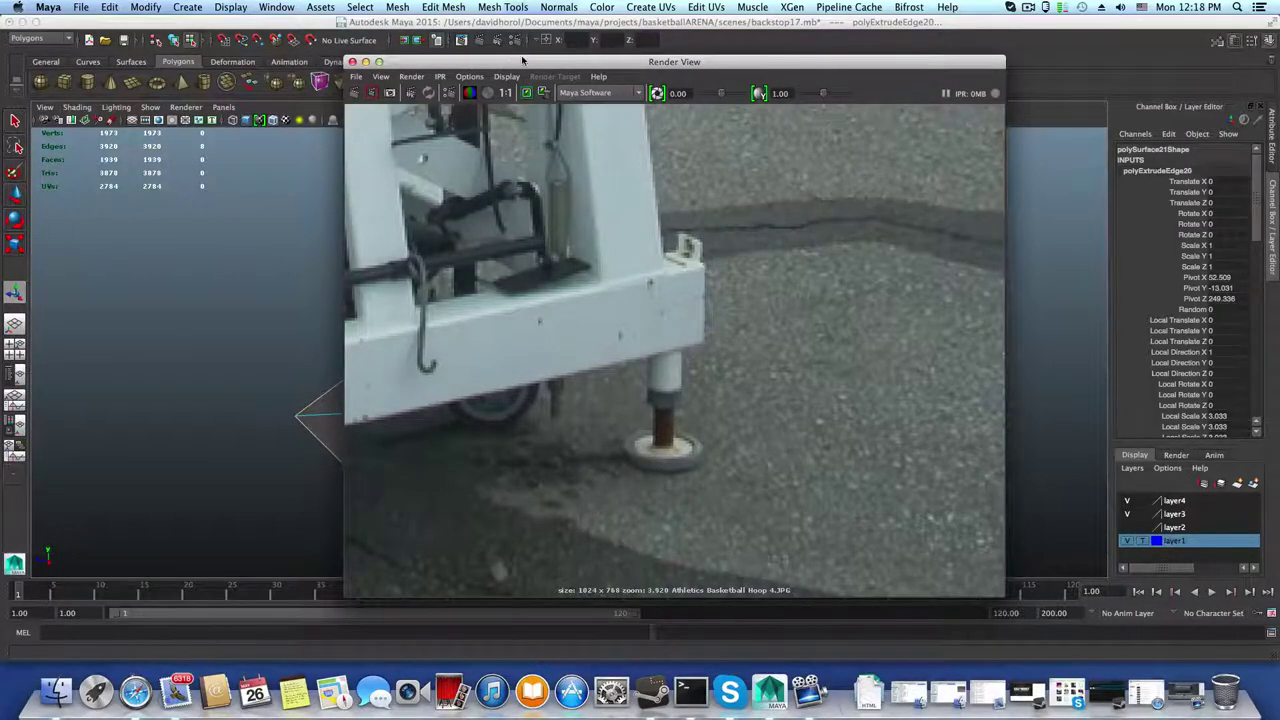
drag(522, 62, 861, 34)
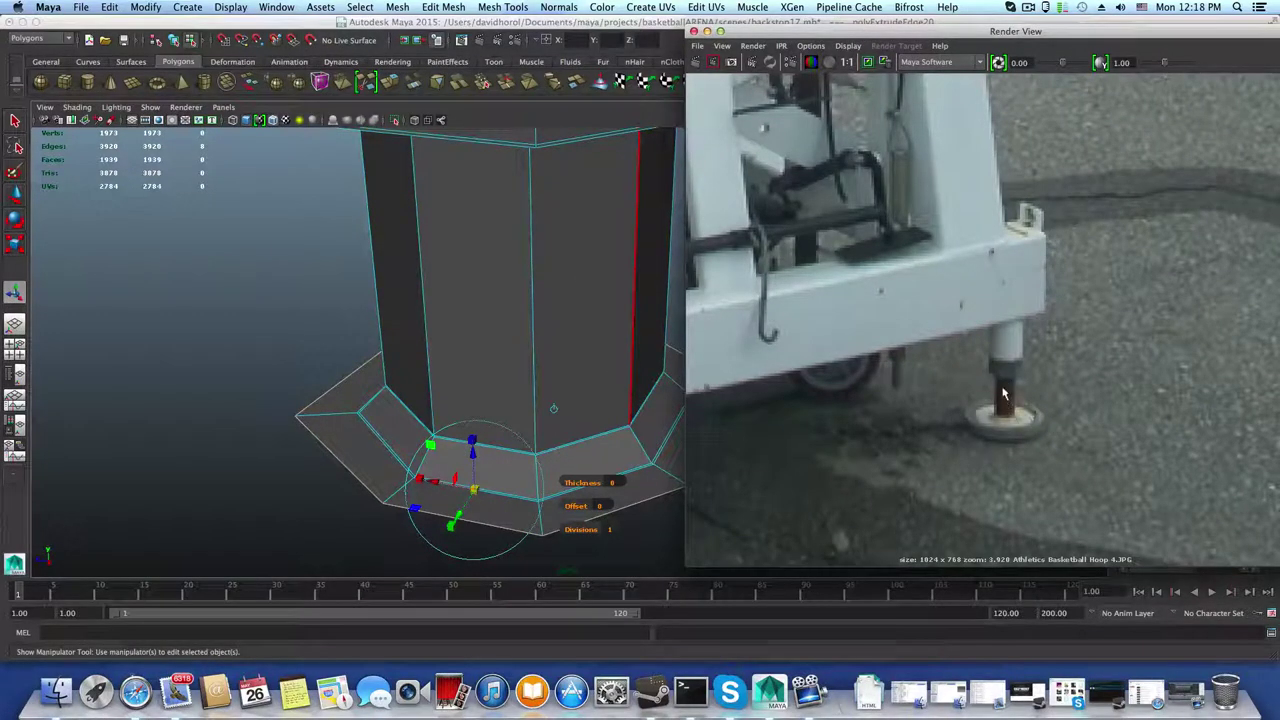
alt+drag(549, 459, 552, 436)
alt+middle_drag(597, 536, 511, 515)
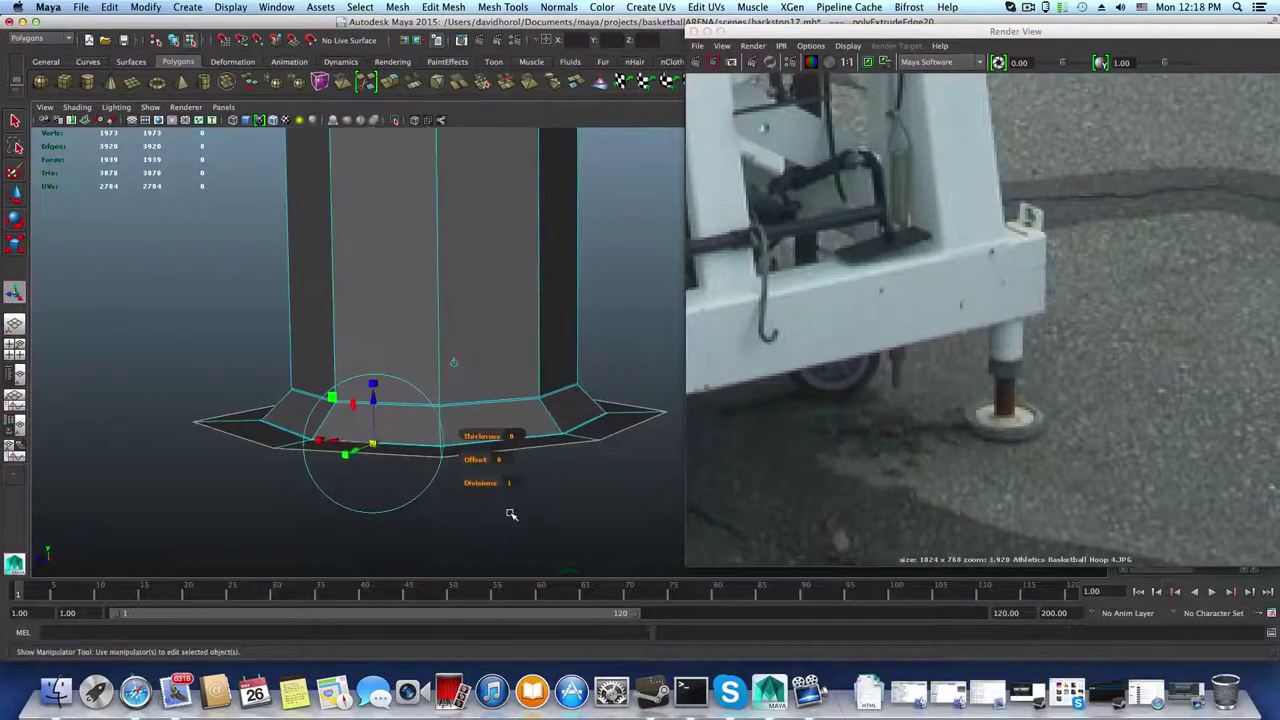
alt+right_drag(511, 515, 640, 552)
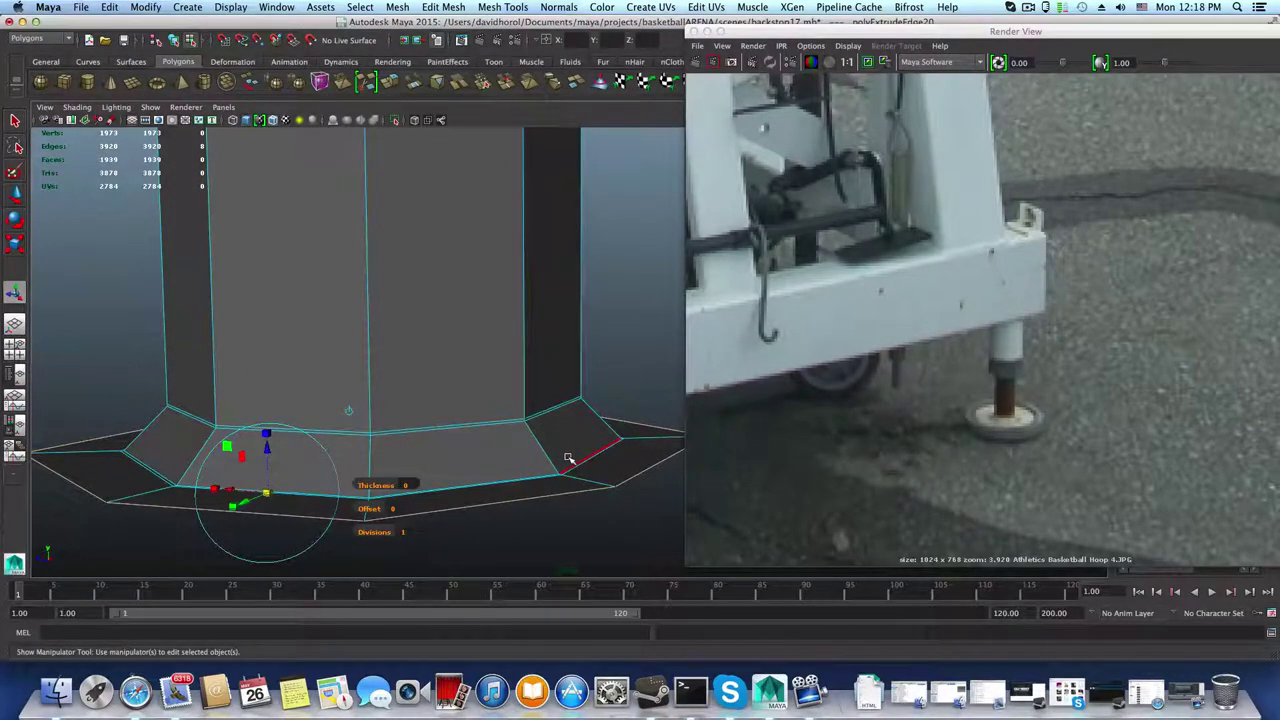
alt+drag(563, 453, 577, 463)
Step: Undo the wide flange, the thin outer loop and the flare at the inner tube's end
key(super+z)
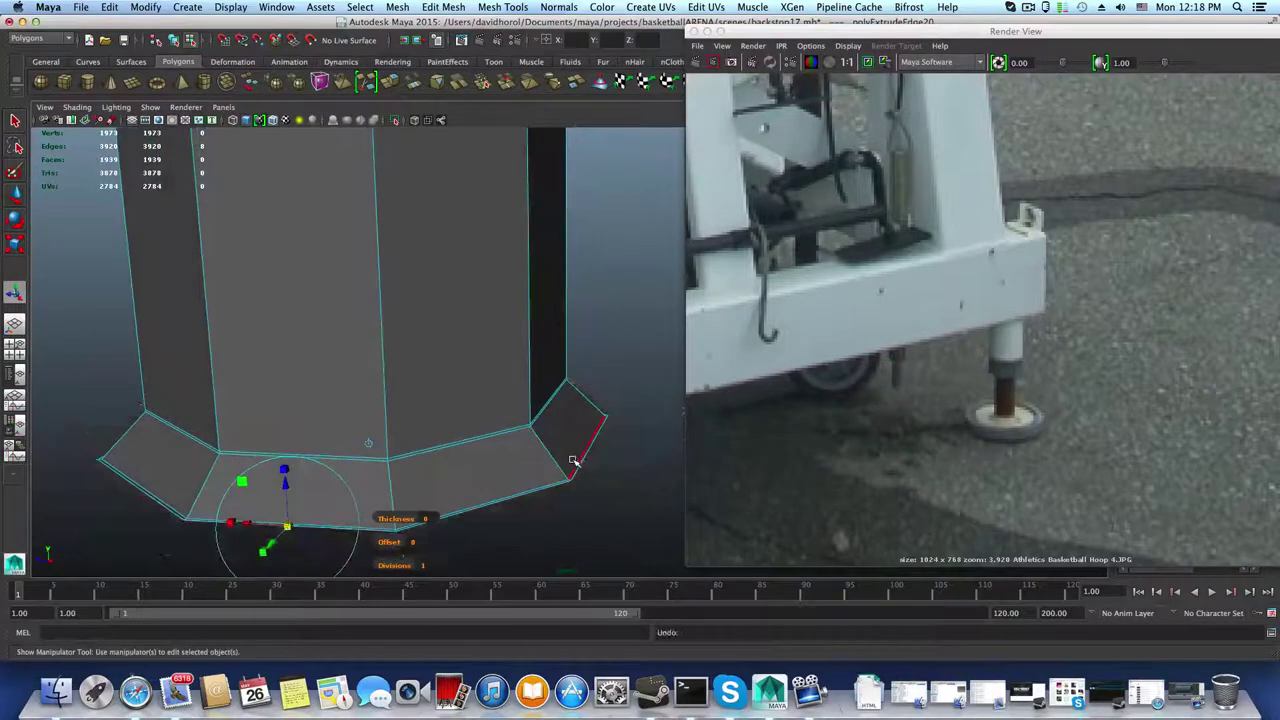
key(super+z)
key(z)
key(z)
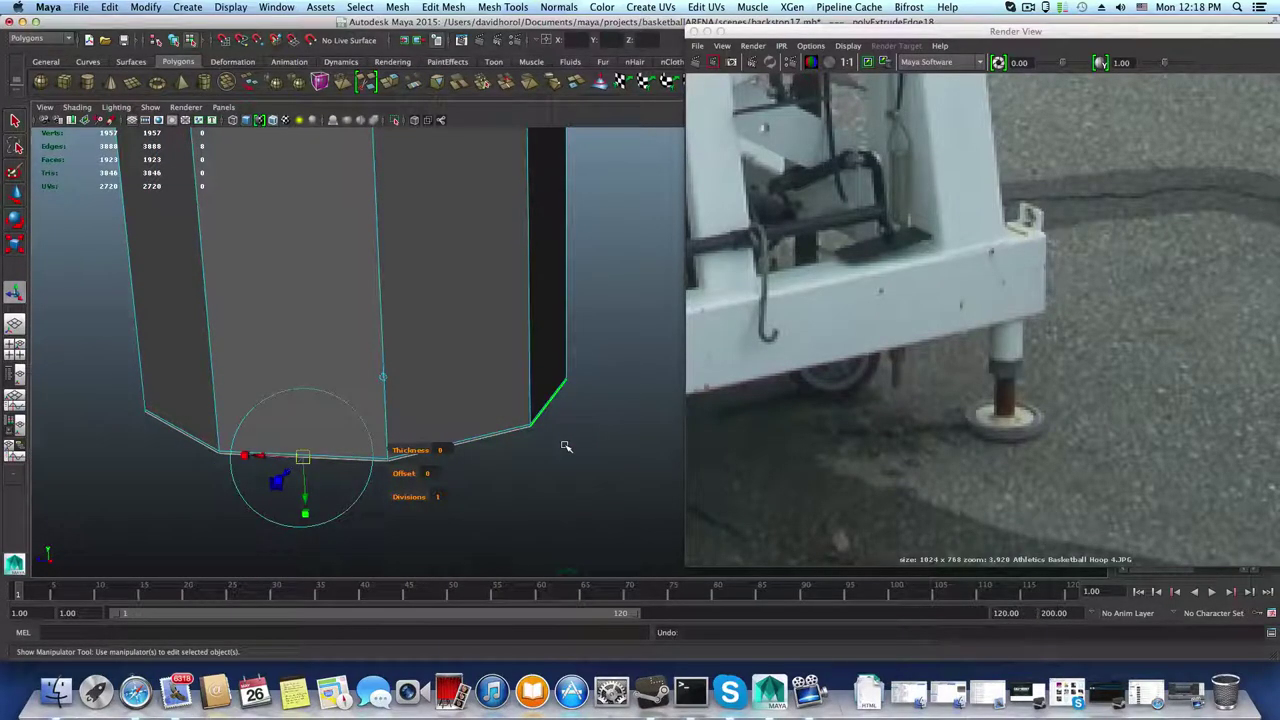
Step: Scale the tube's end edges slightly outwards as a narrow lip, and extrude them downwards into a skirt flared by about 1.242
key(r)
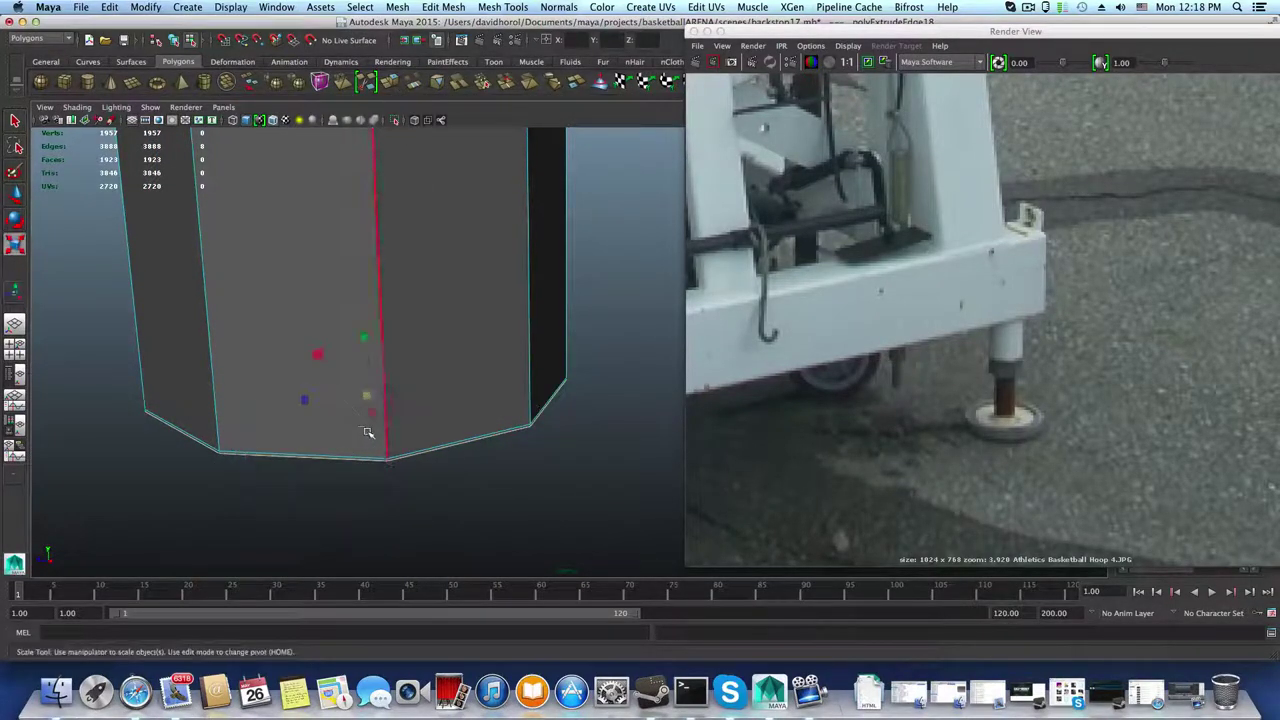
drag(364, 393, 373, 400)
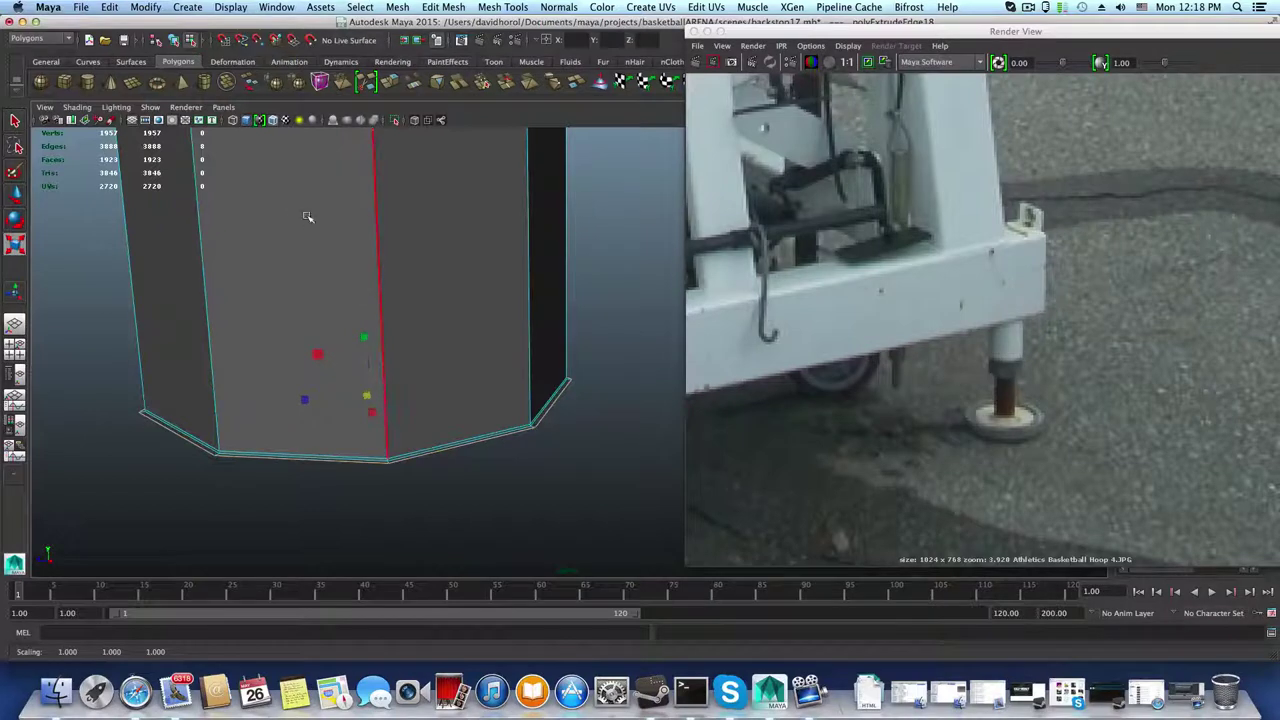
click(391, 84)
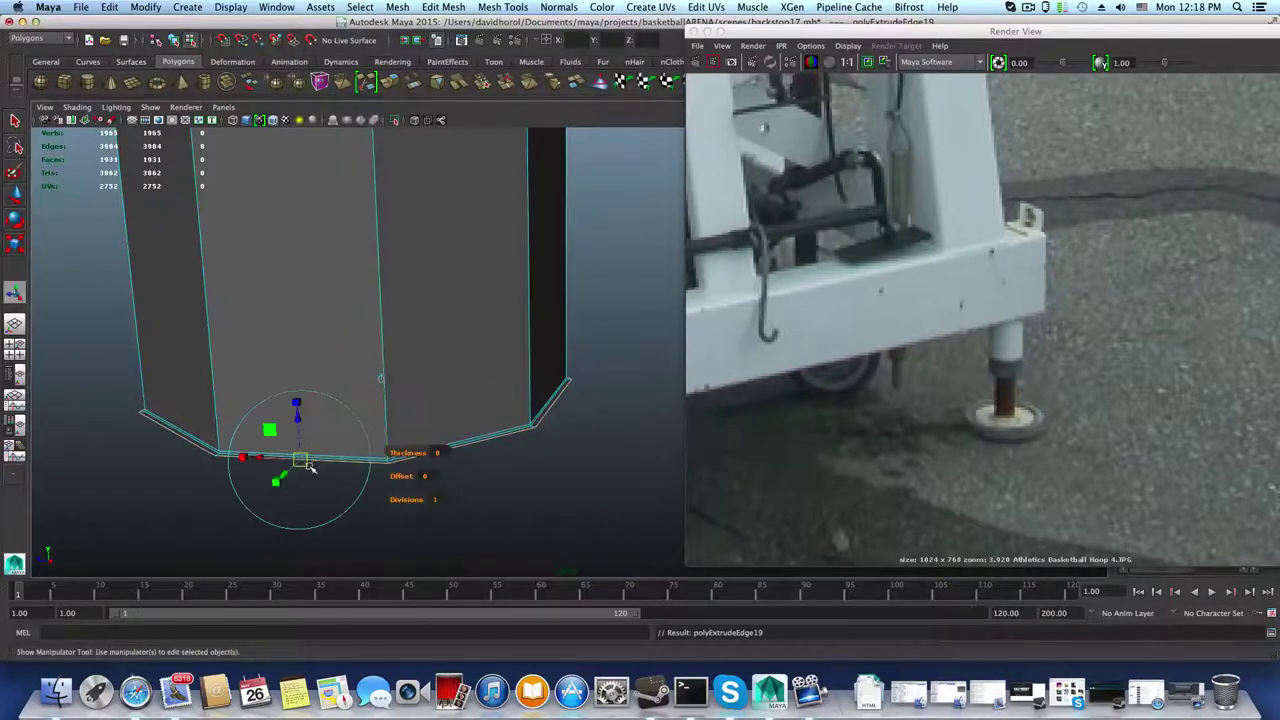
drag(295, 391, 300, 495)
key(r)
drag(369, 462, 437, 481)
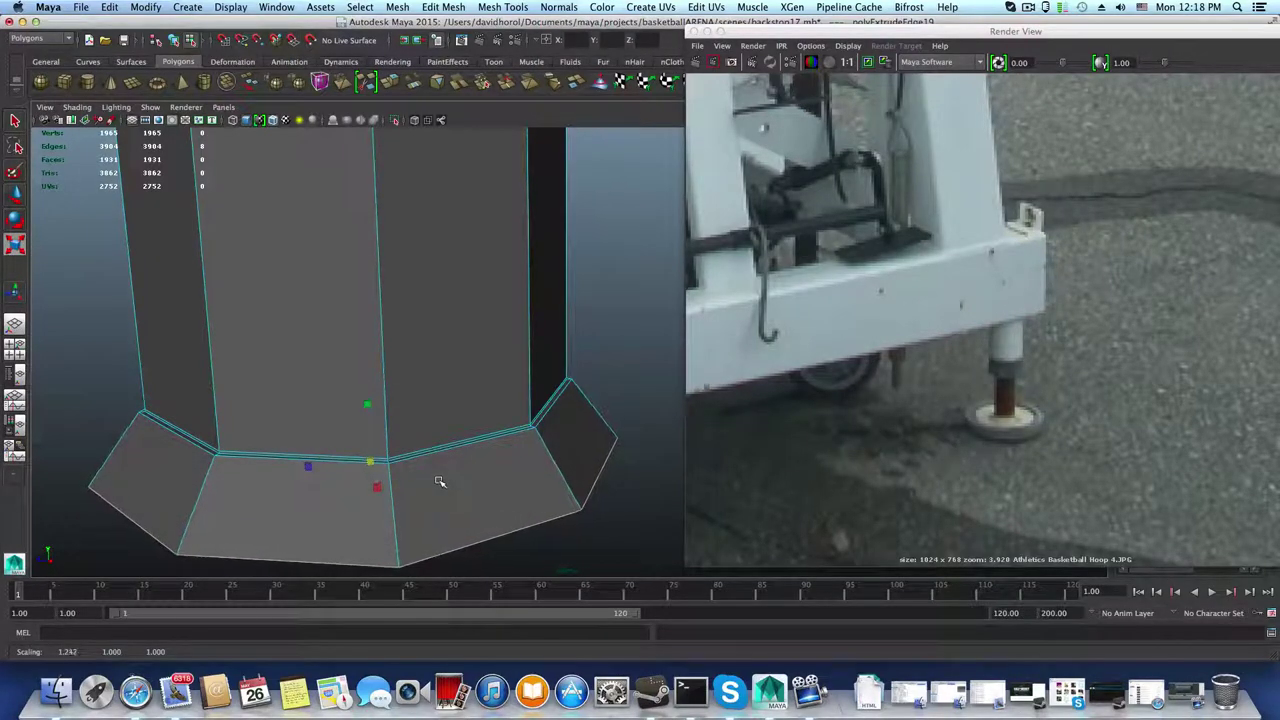
Step: Insert supporting edge loops around the narrow lip between the inner tube and the flared skirt
alt+right_drag(443, 480, 588, 538)
alt+middle_drag(589, 538, 611, 469)
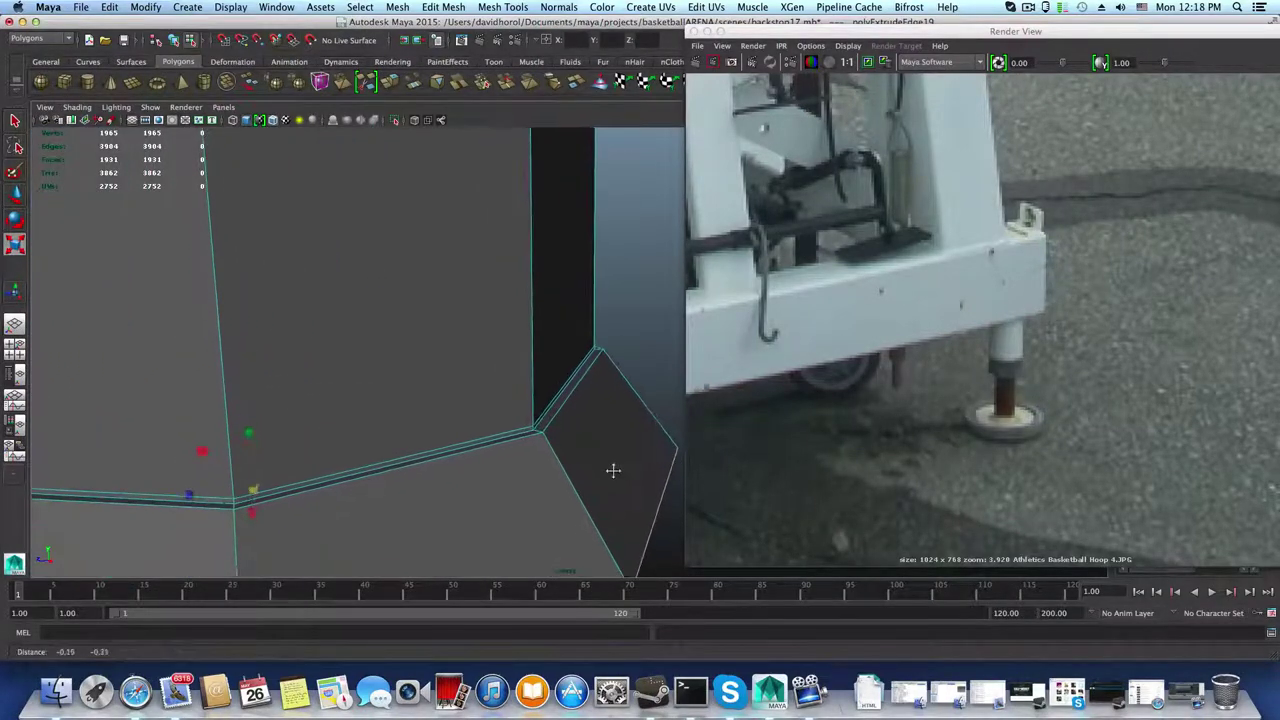
alt+drag(611, 469, 514, 475)
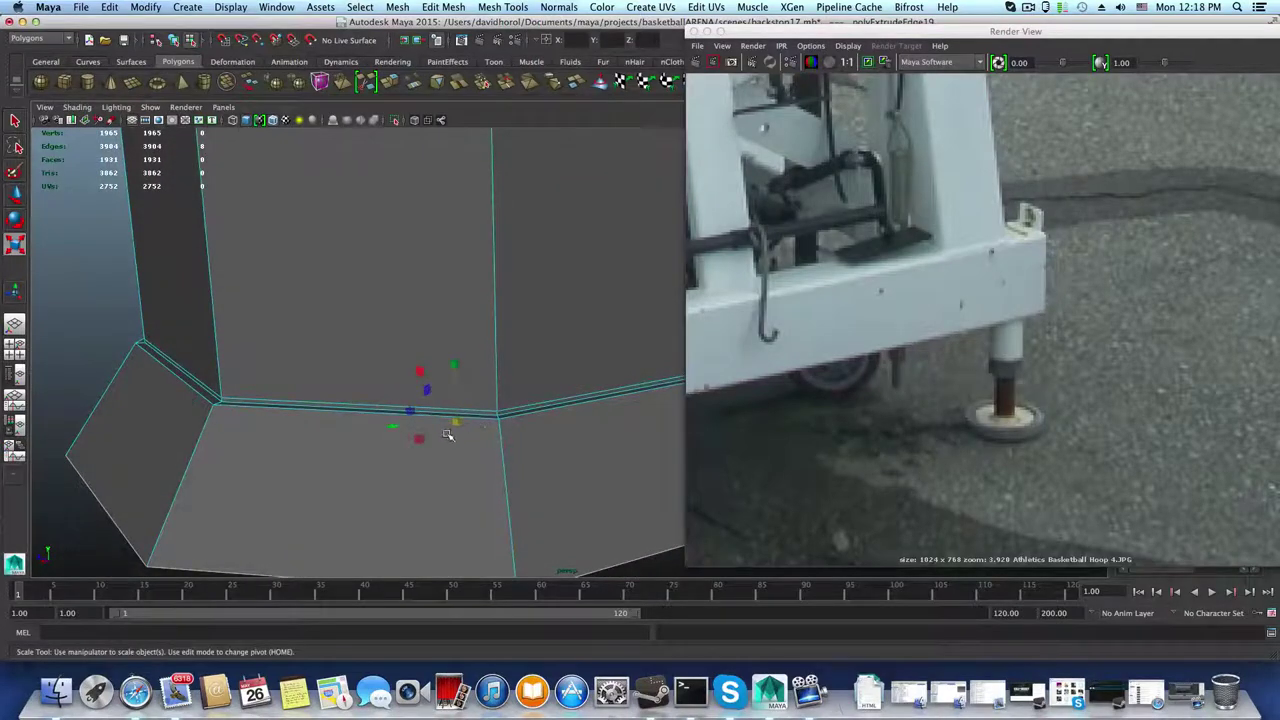
alt+drag(448, 435, 521, 501)
key(F8)
shift+right_drag(543, 490, 491, 411)
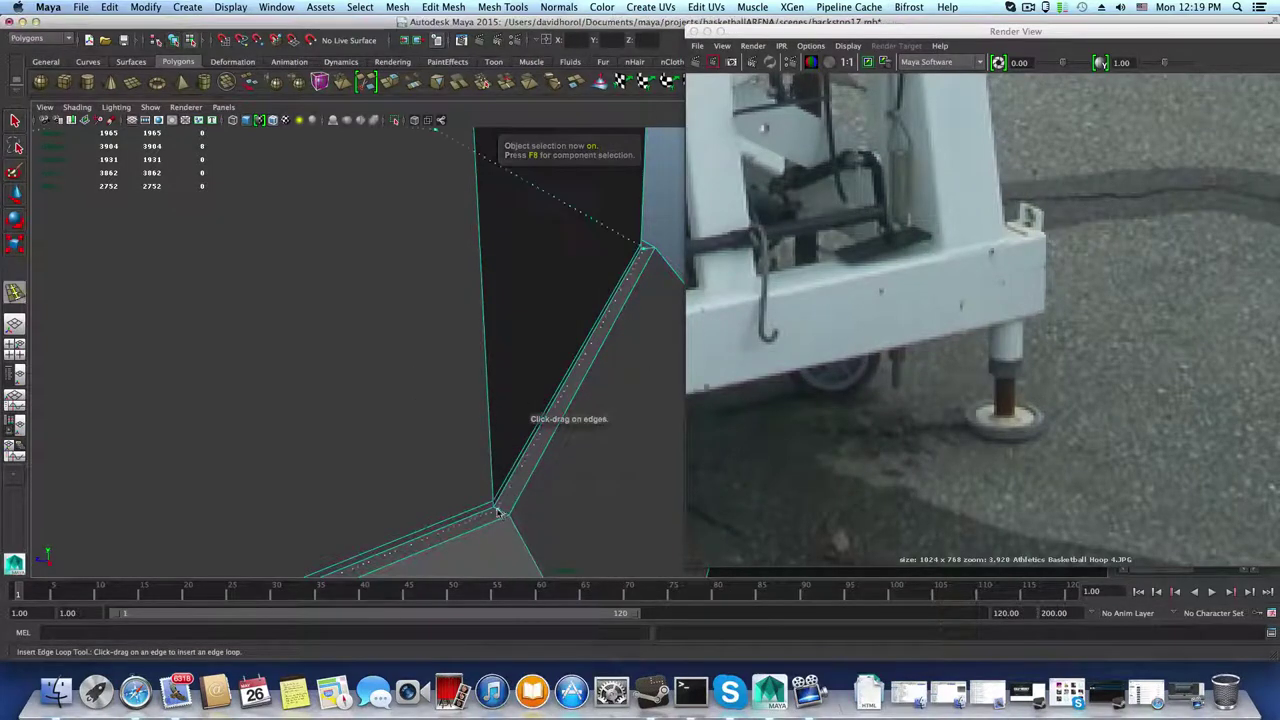
click(500, 514)
drag(505, 515, 530, 516)
right_drag(540, 388, 550, 423)
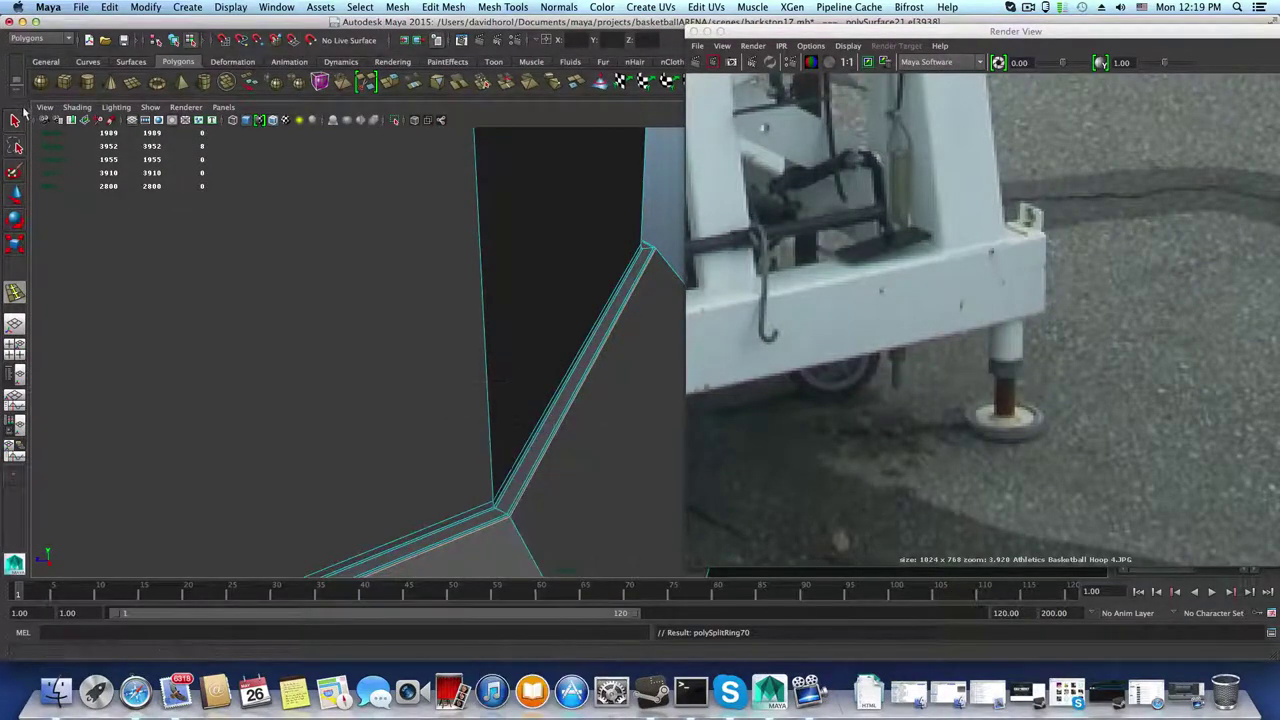
Step: Select the narrow face loop around the lip above the flared skirt, extrude it and adjust its position slightly
double_click(484, 519)
key(f)
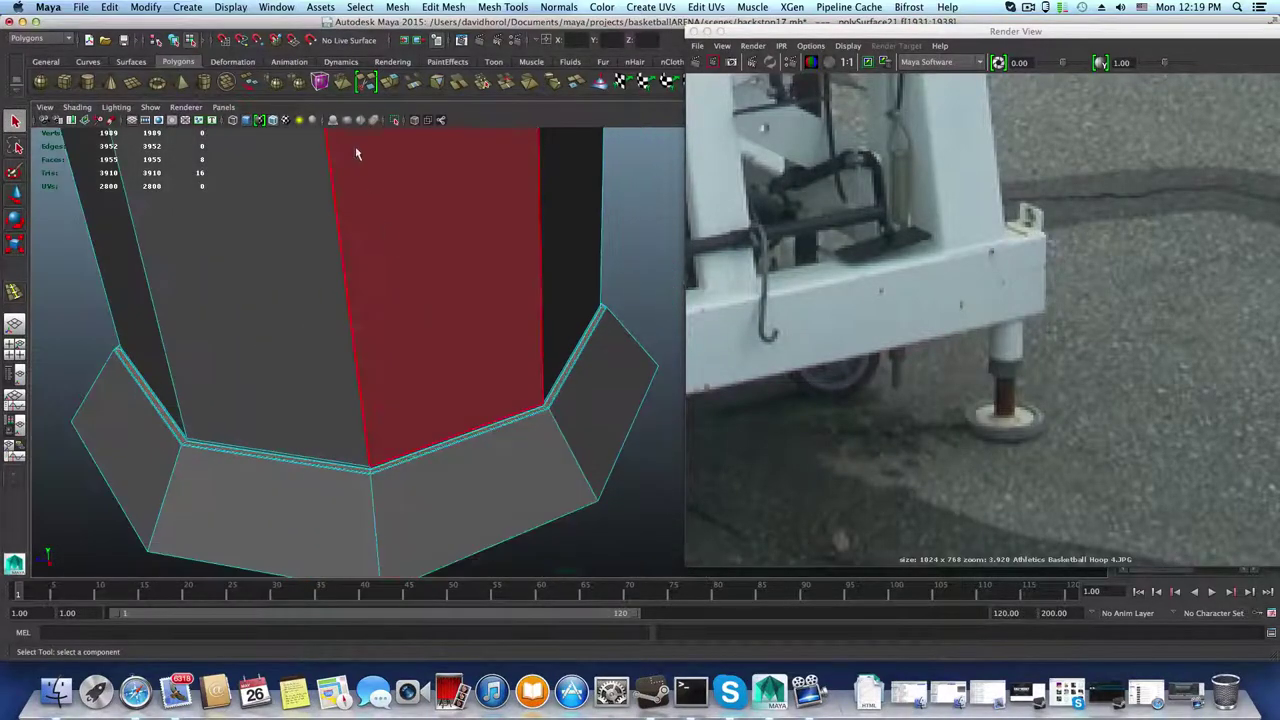
key(ctrl+e)
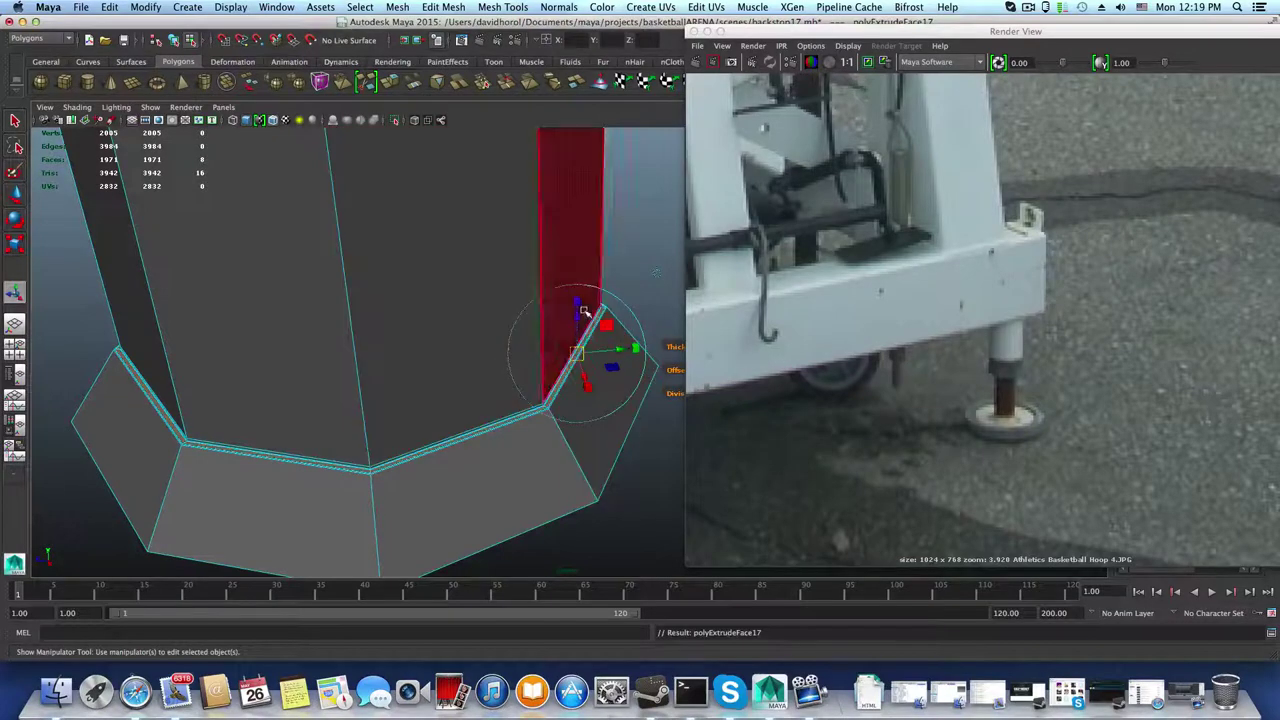
key(w)
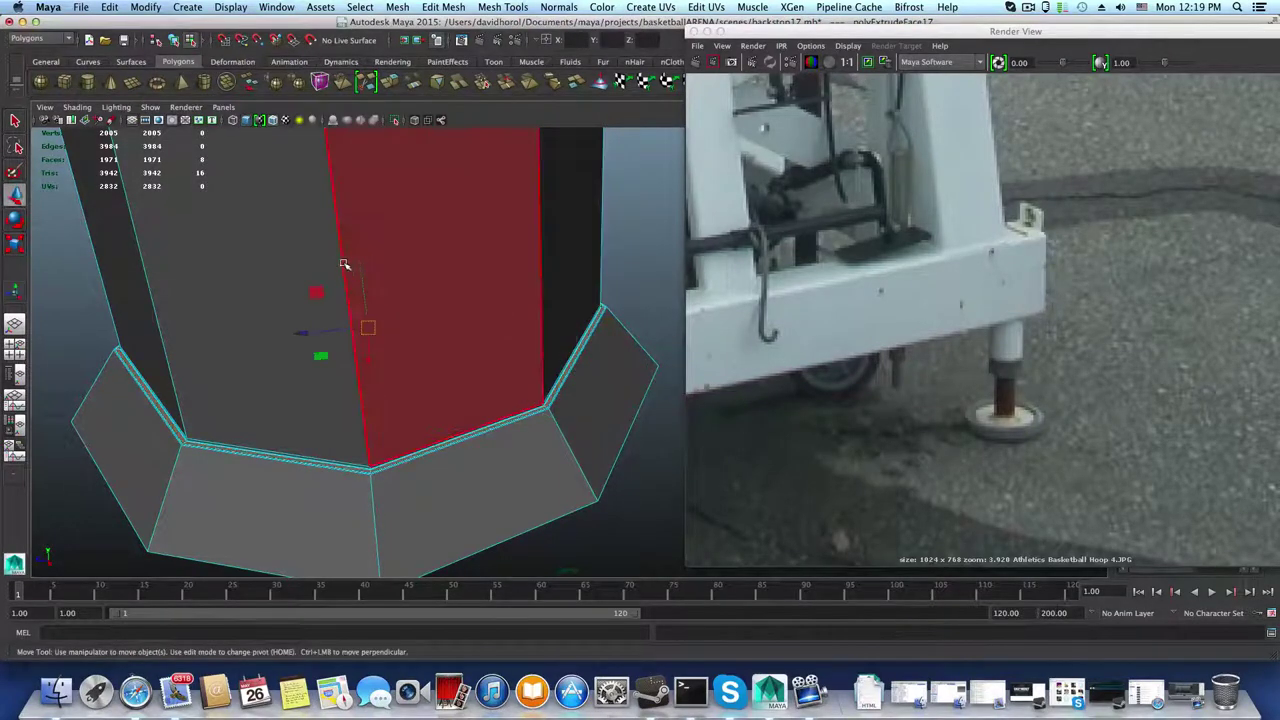
alt+right_drag(440, 320, 680, 392)
alt+middle_drag(557, 391, 596, 347)
drag(207, 210, 208, 210)
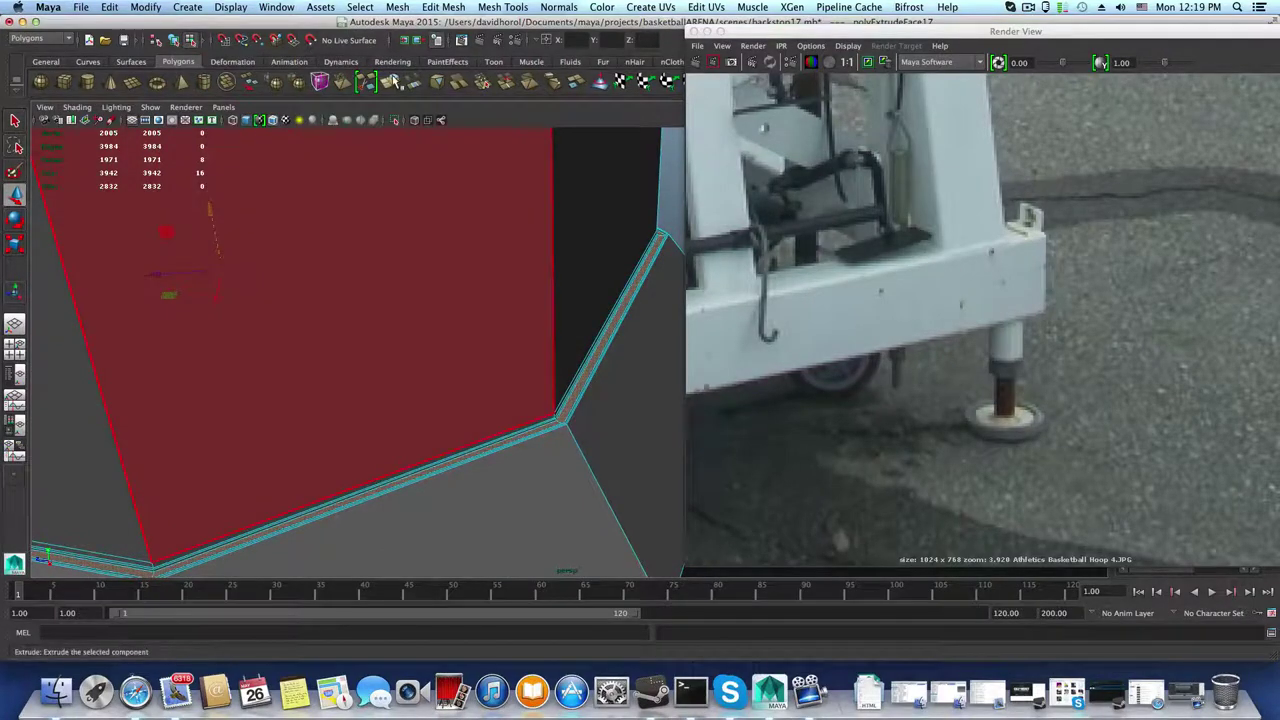
Step: Extrude the narrow lip face loop above the flared skirt once more and move it very slightly vertically
key(ctrl+e)
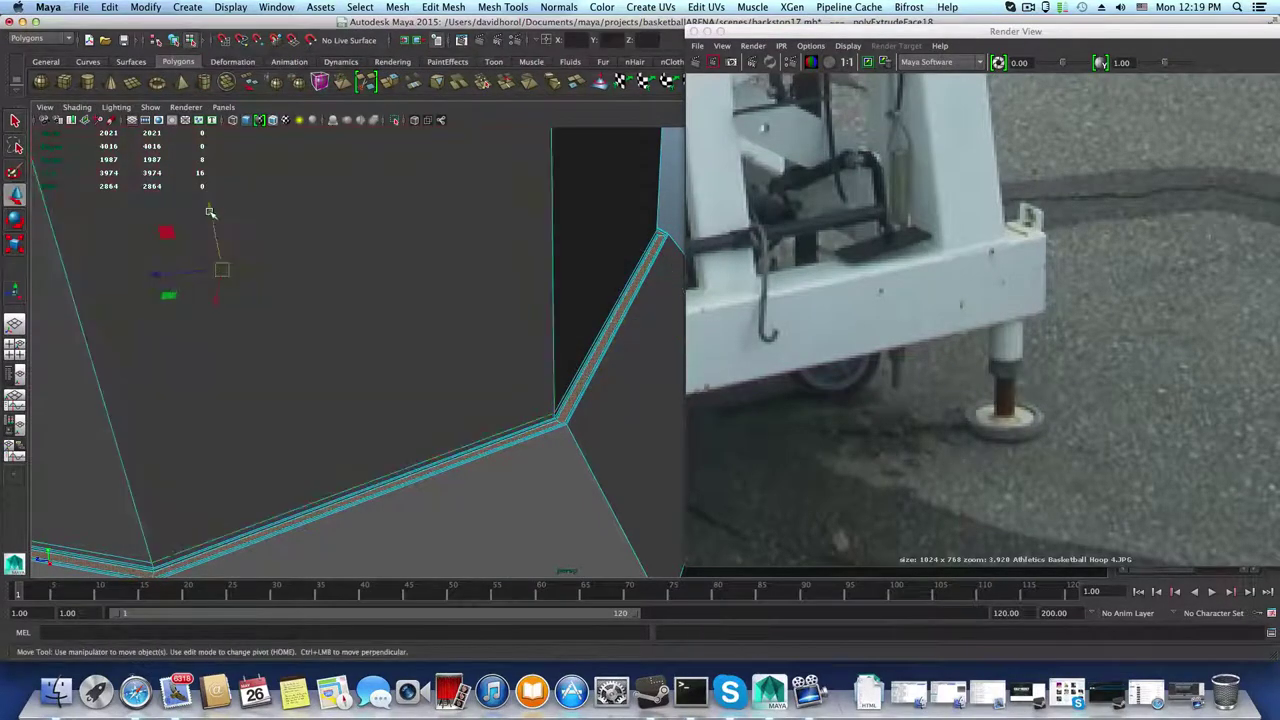
click(210, 215)
drag(212, 215, 212, 216)
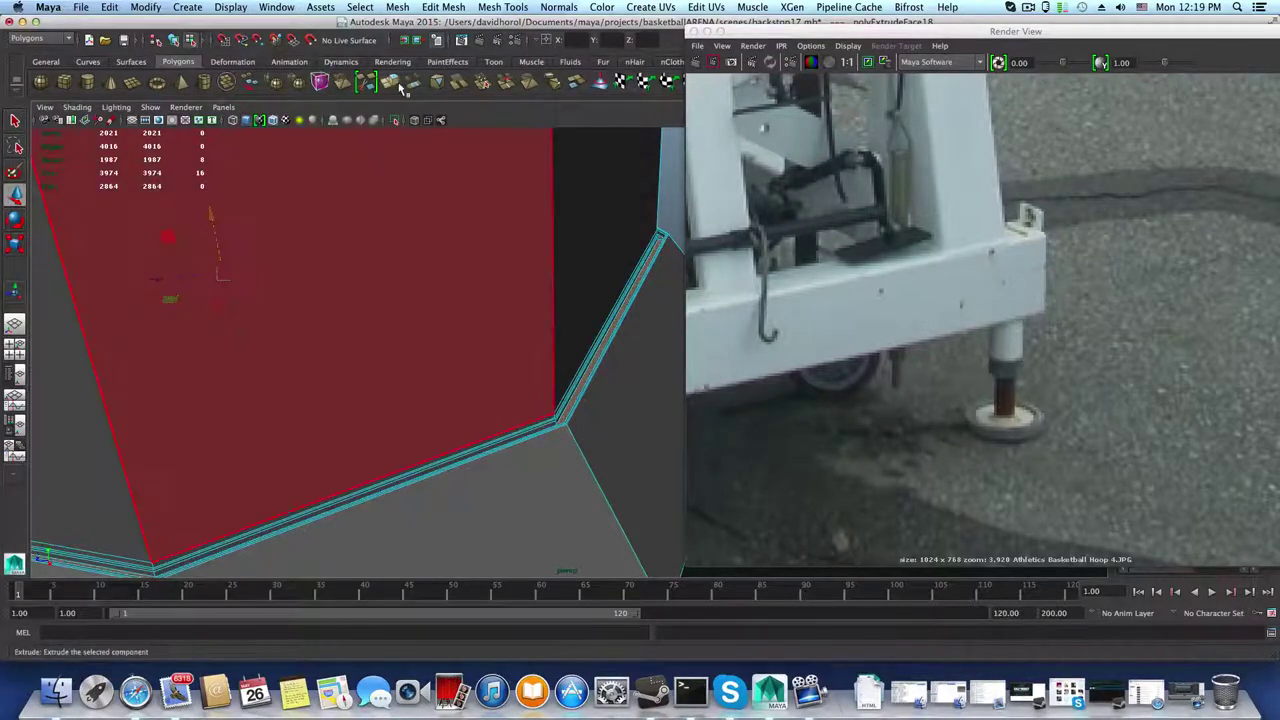
key(ctrl+e)
mouse_move(520, 326)
alt+mouse_down()
mouse_move(557, 329)
mouse_move(386, 363)
mouse_move(500, 323)
alt+mouse_up()
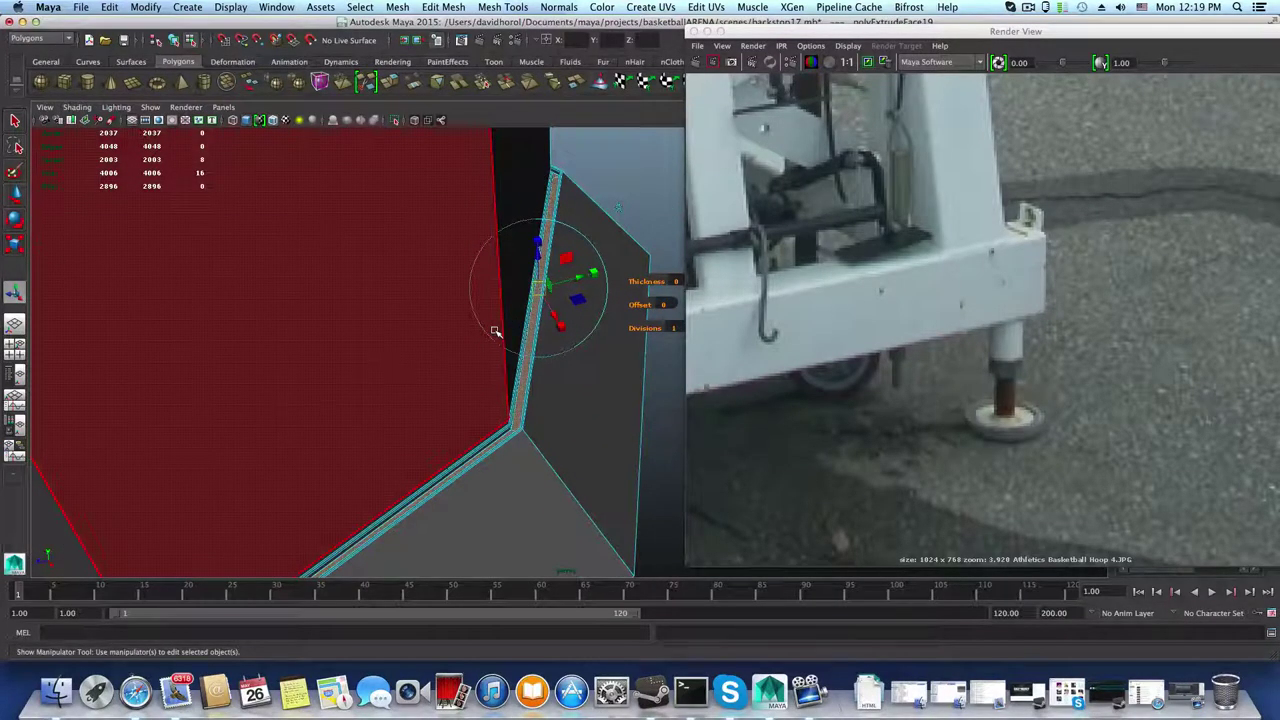
key(ctrl+z)
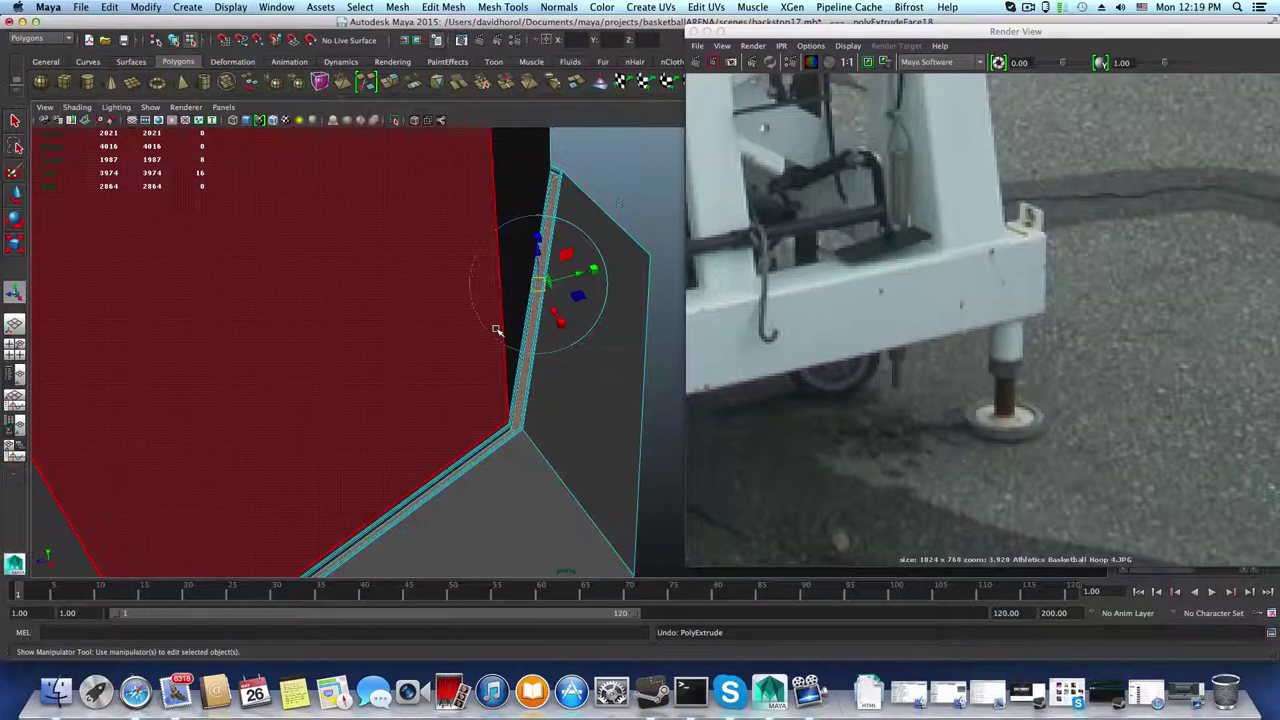
Step: Insert two supporting edge loops in the narrow lip faces between the inner tube and the flared skirt
key(F8)
alt+right_drag(543, 337, 570, 440)
alt+middle_drag(570, 440, 634, 397)
alt+right_drag(640, 400, 700, 452)
shift+right_click(584, 443)
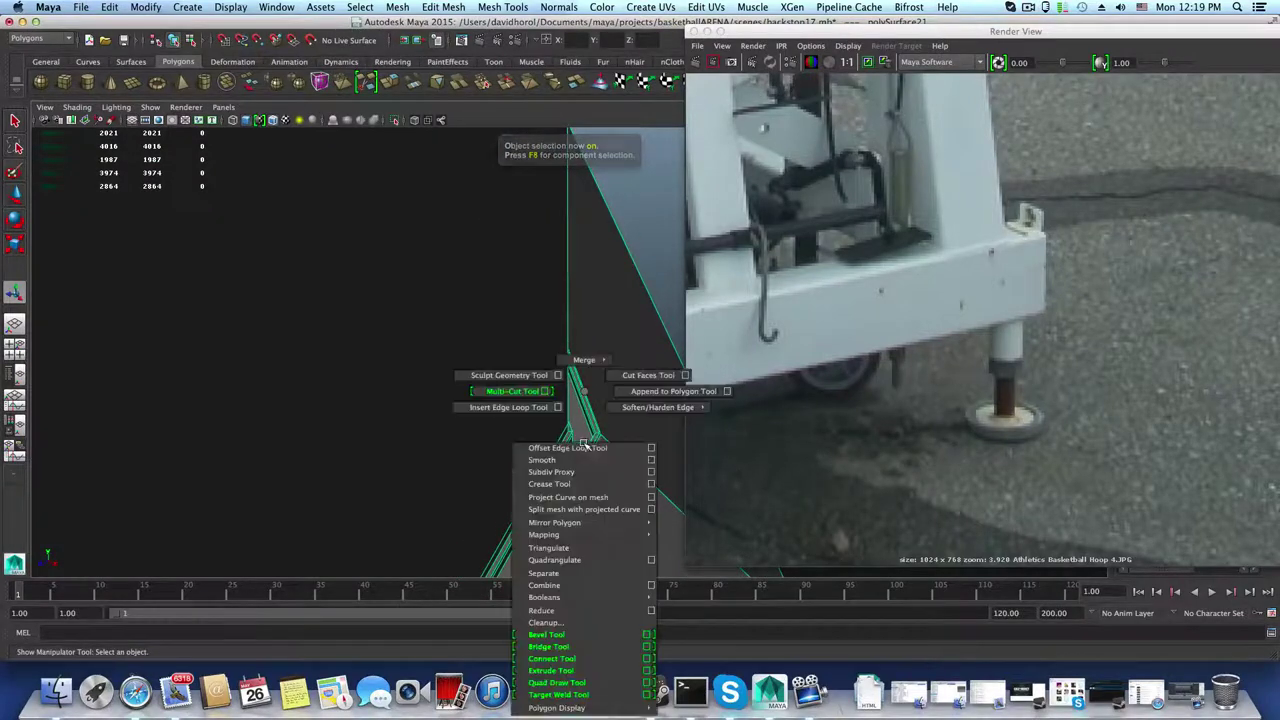
shift+right_drag(584, 443, 527, 405)
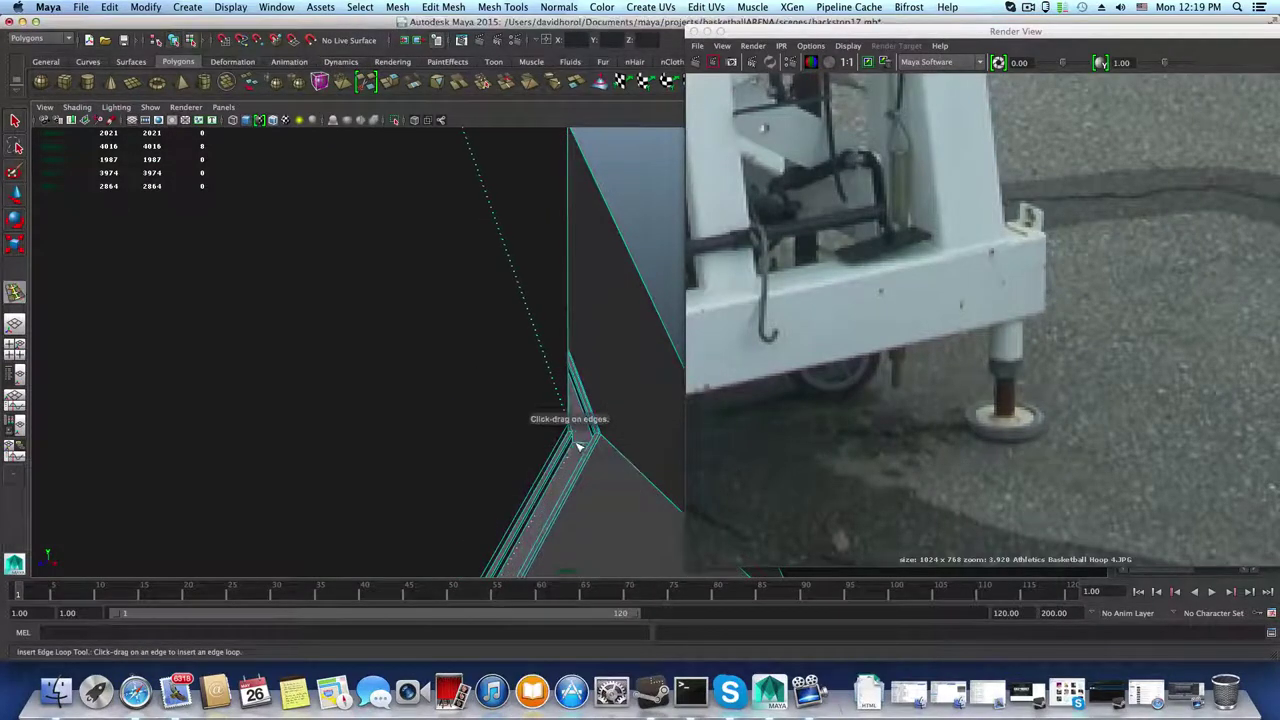
click(584, 445)
click(594, 450)
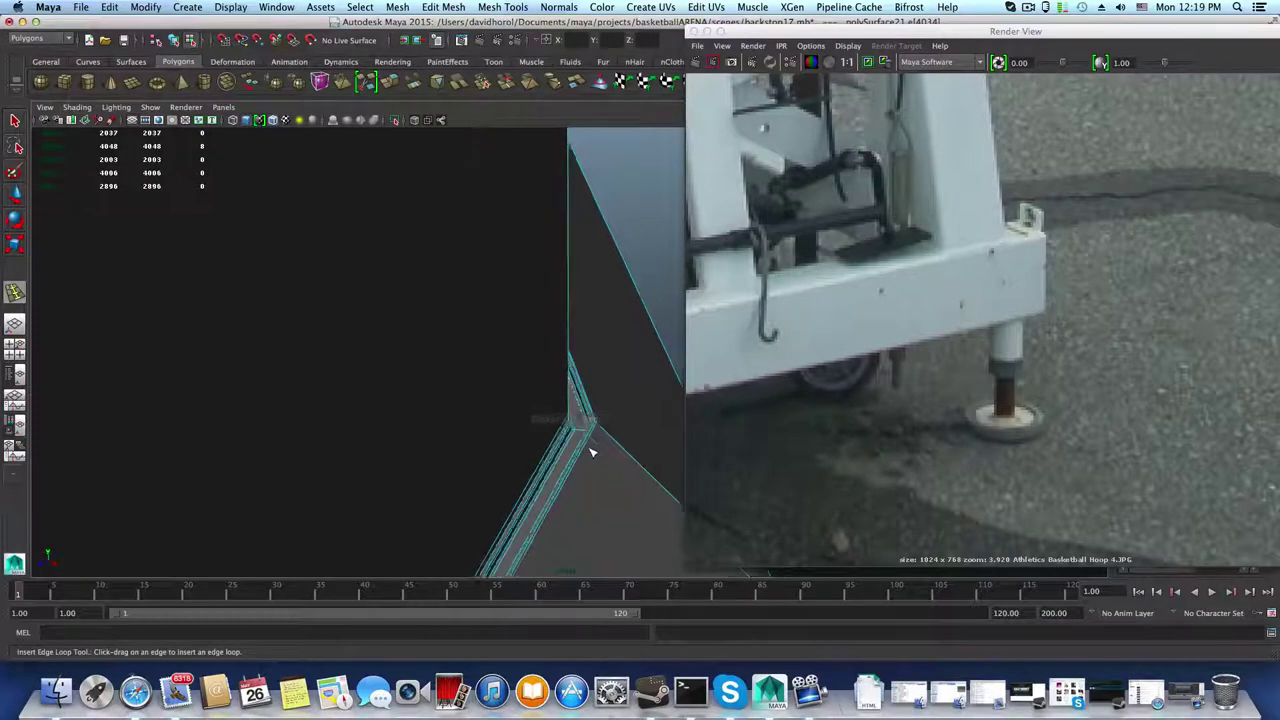
Step: Preview the leg in smoothed display and examine the lip and flared skirt from several angles
alt+right_drag(591, 449, 554, 437)
key(4)
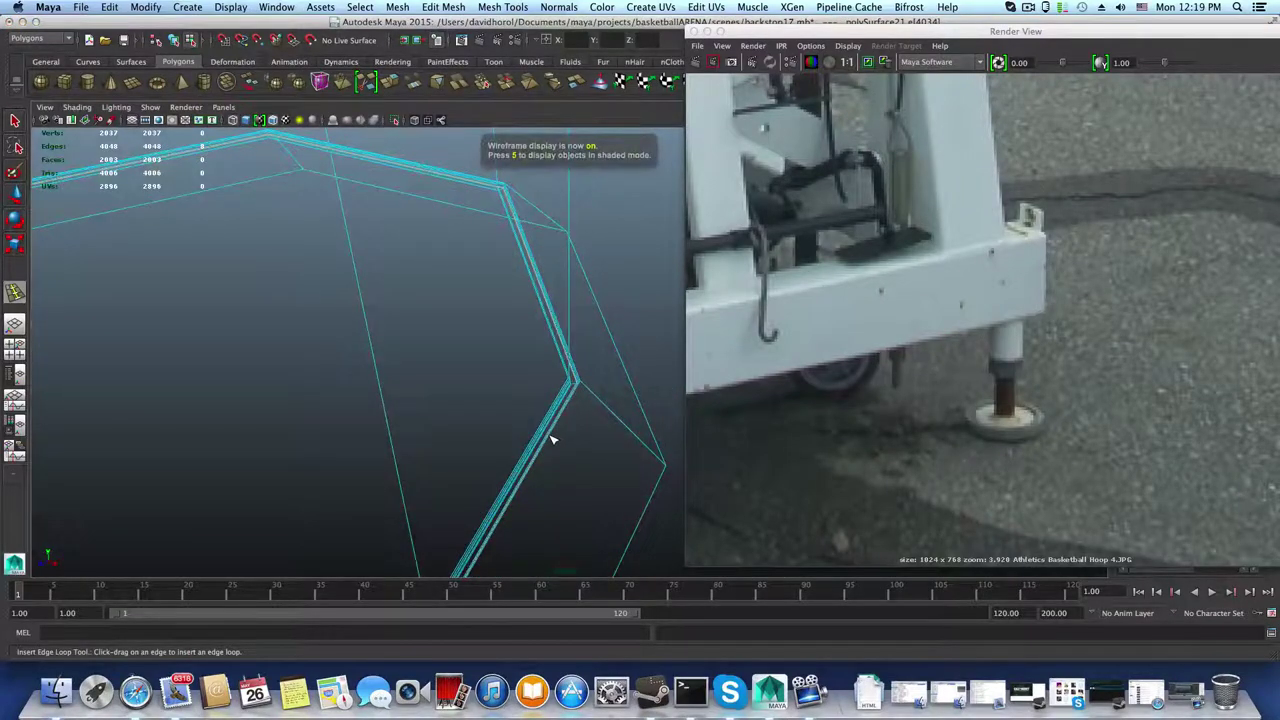
key(5)
key(3)
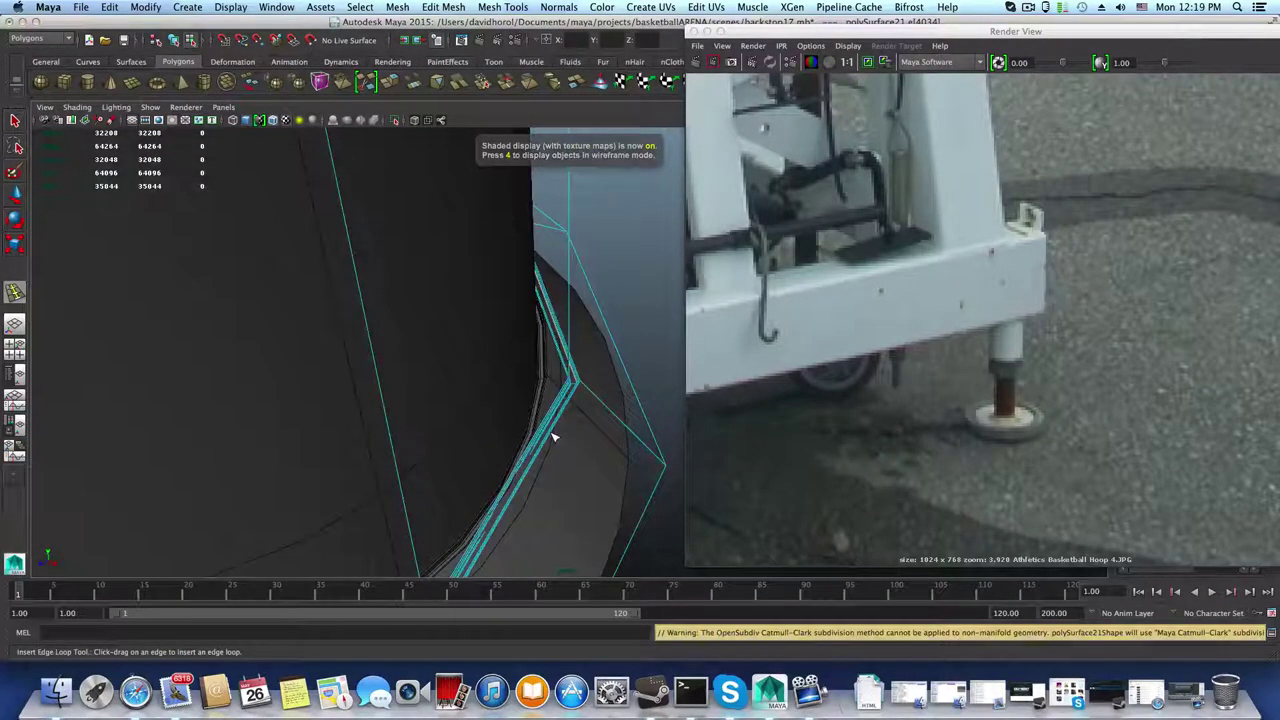
key(F8)
alt+drag(557, 443, 500, 484)
alt+right_drag(500, 484, 600, 430)
alt+drag(529, 380, 486, 449)
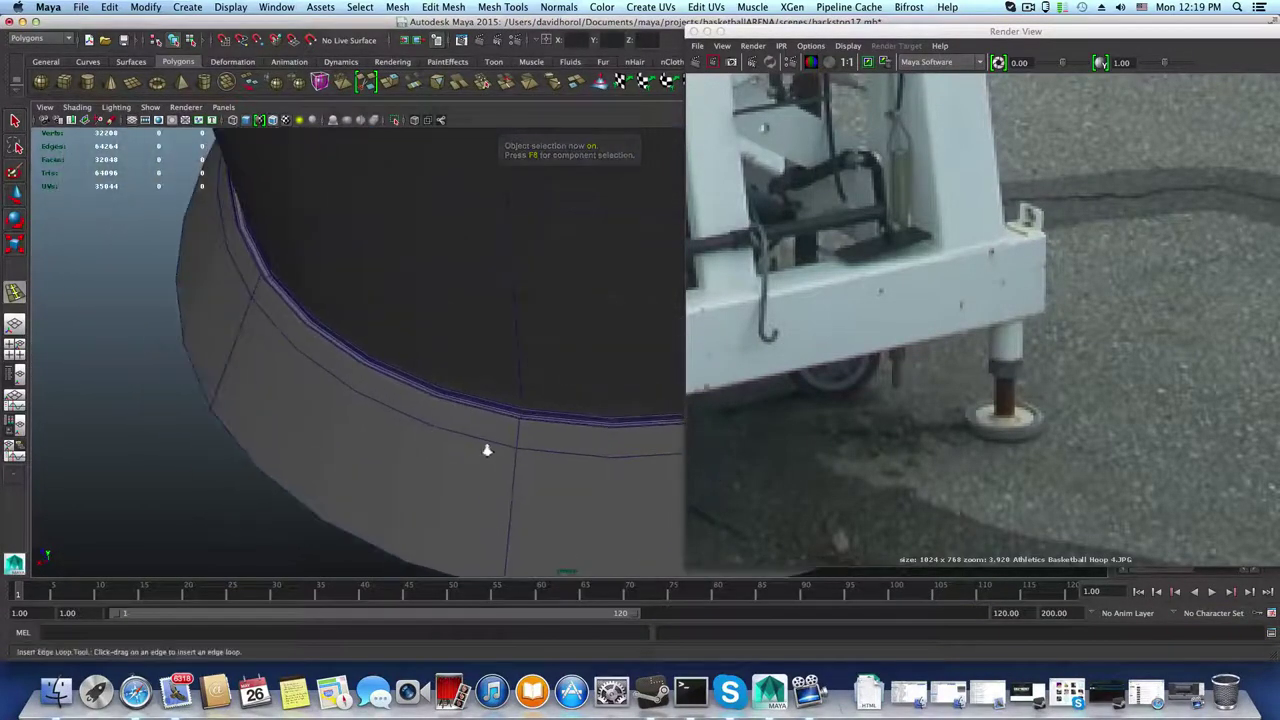
alt+right_drag(486, 449, 525, 472)
alt+drag(525, 470, 430, 387)
alt+drag(374, 539, 468, 482)
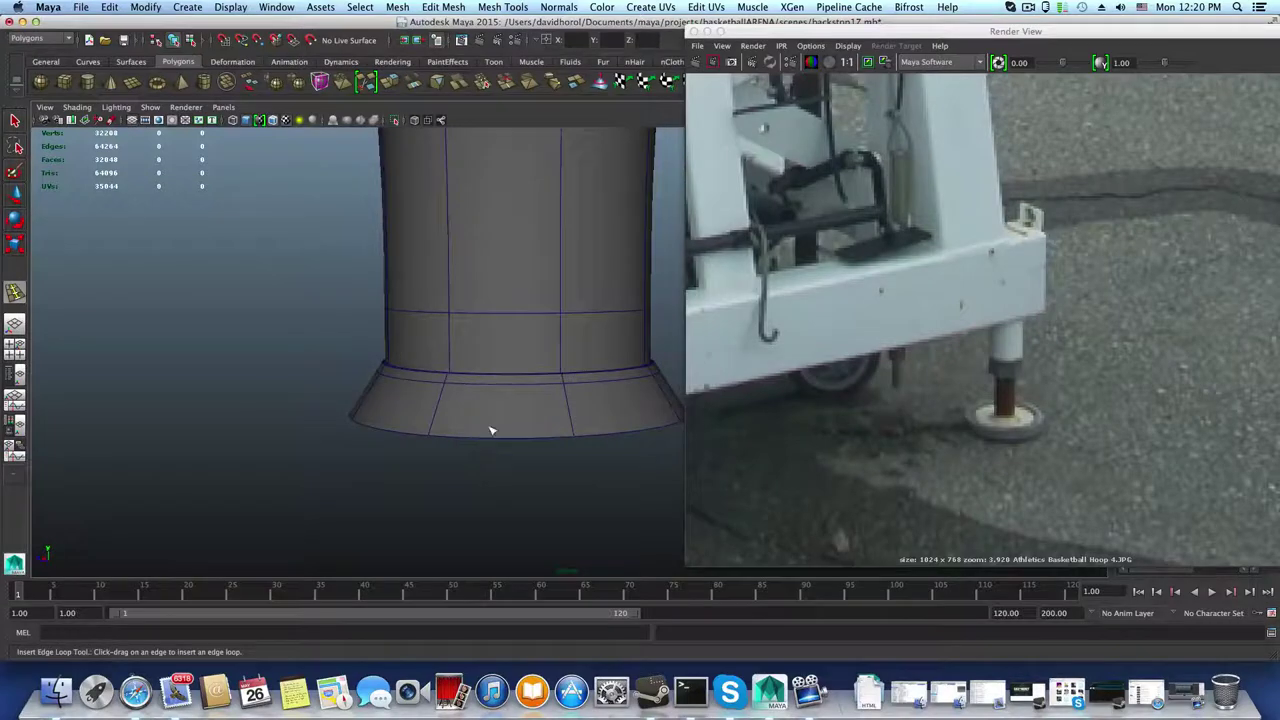
Step: Select the open bottom edge loop of the leg's flared skirt and extrude it
click(14, 121)
click(492, 373)
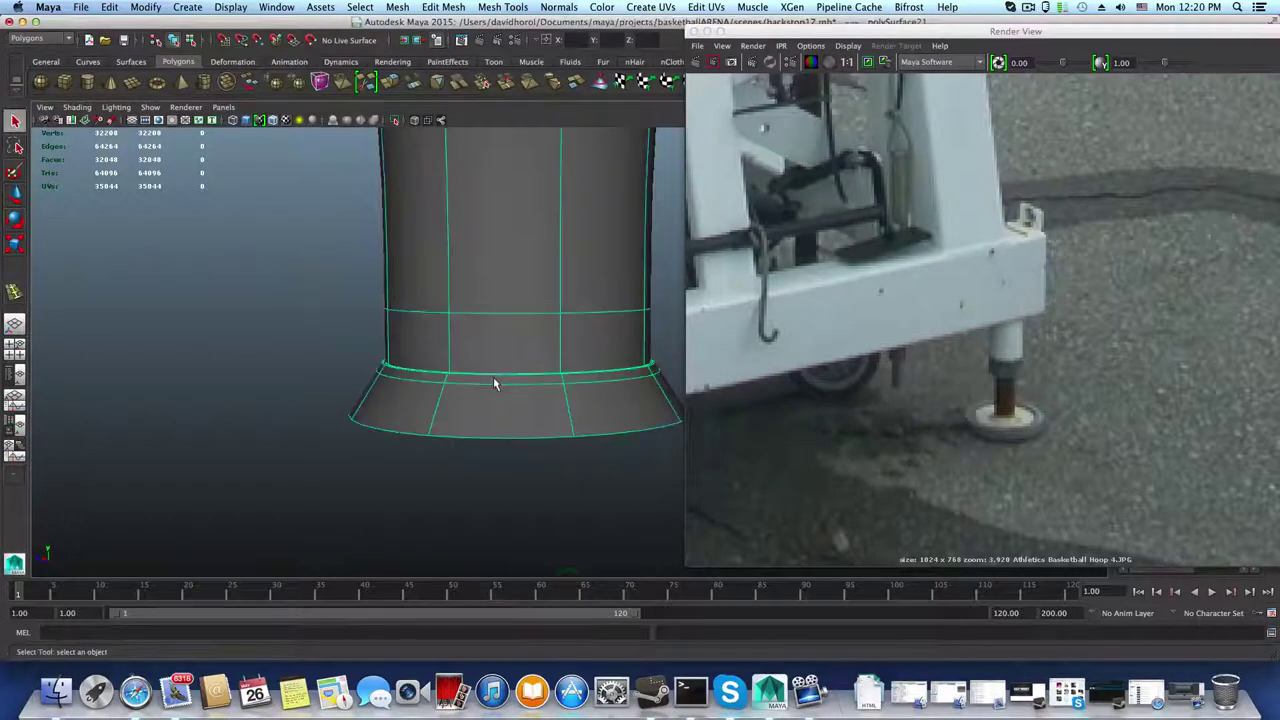
alt+drag(493, 378, 505, 404)
alt+middle_drag(504, 401, 433, 387)
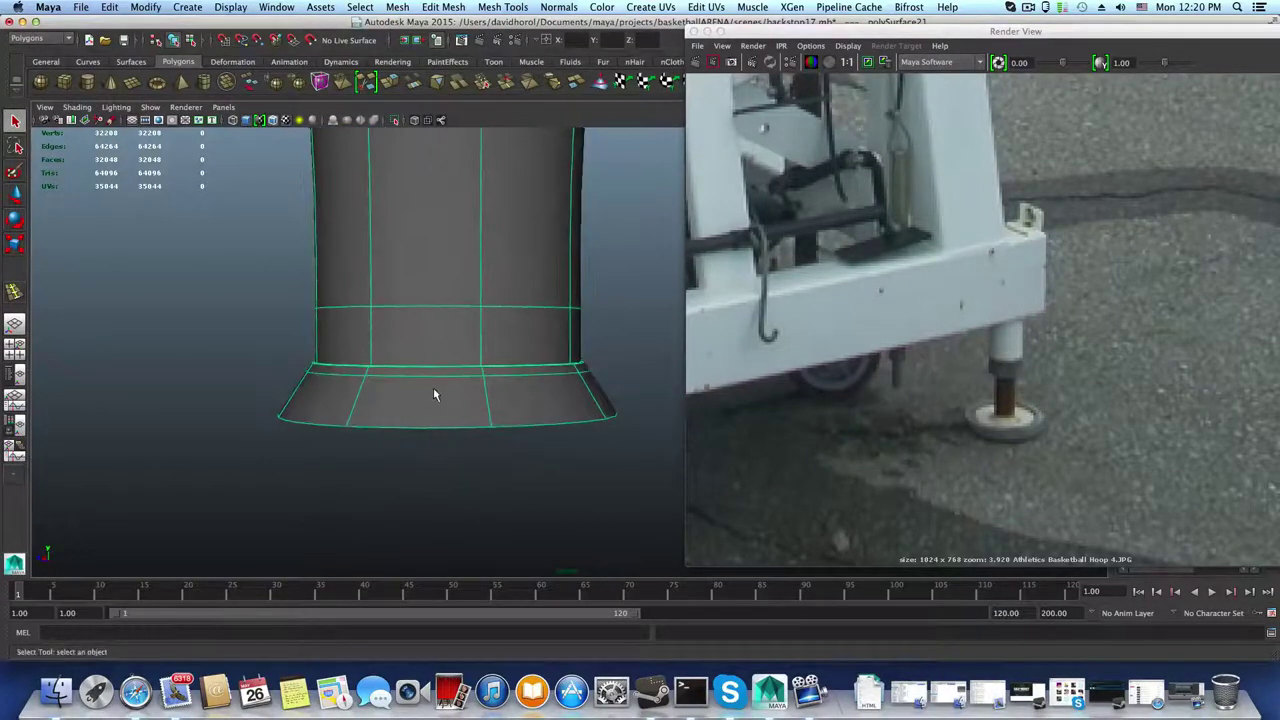
right_drag(501, 402, 508, 355)
double_click(551, 427)
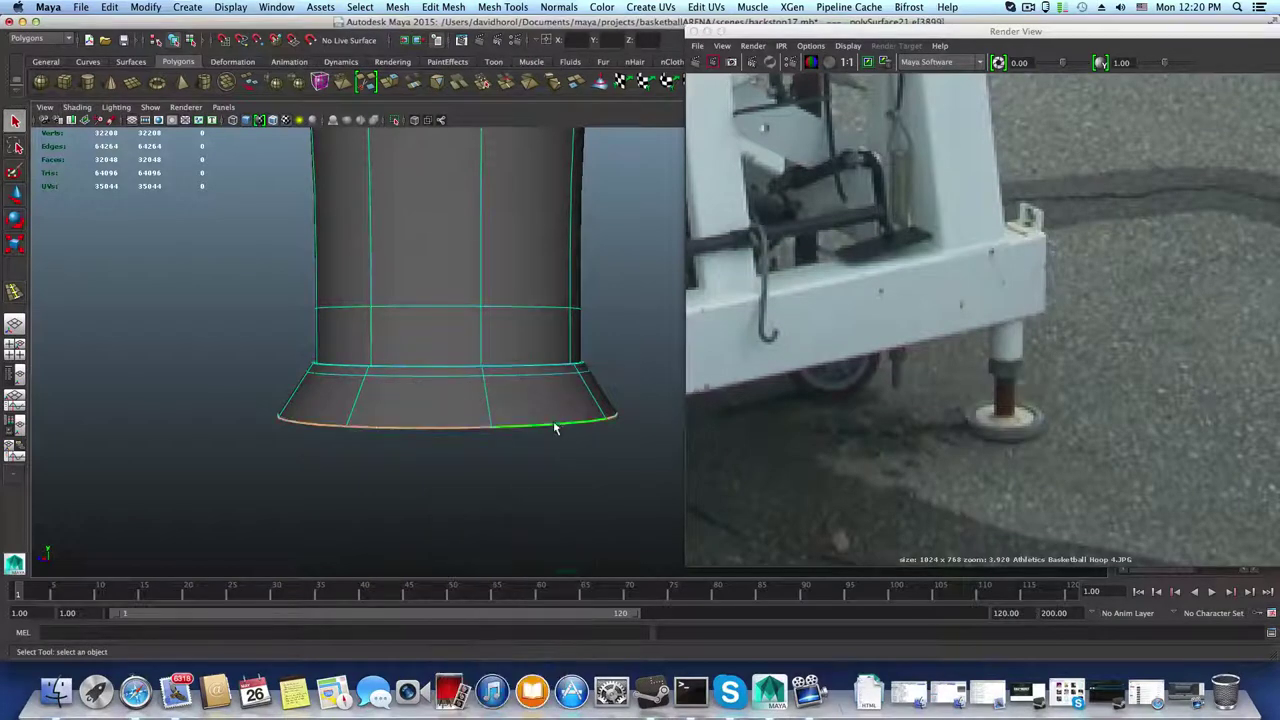
alt+drag(551, 427, 573, 470)
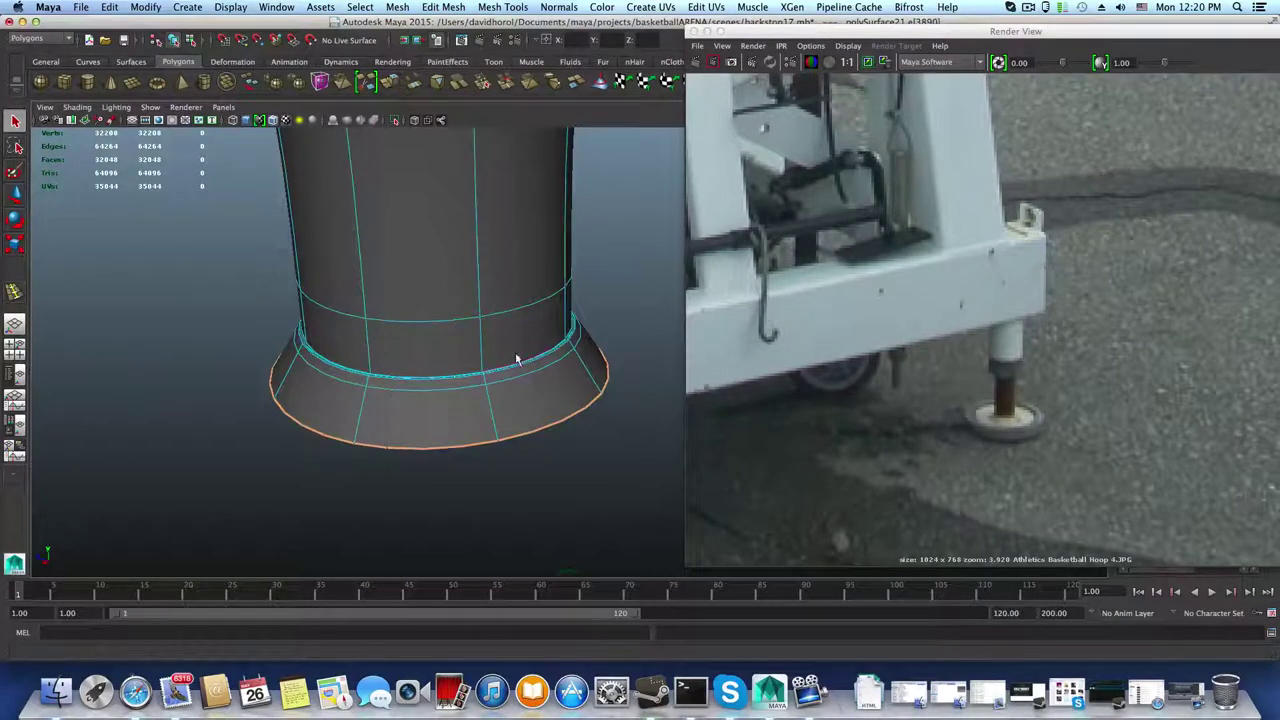
key(ctrl+e)
alt+drag(517, 360, 521, 437)
key(r)
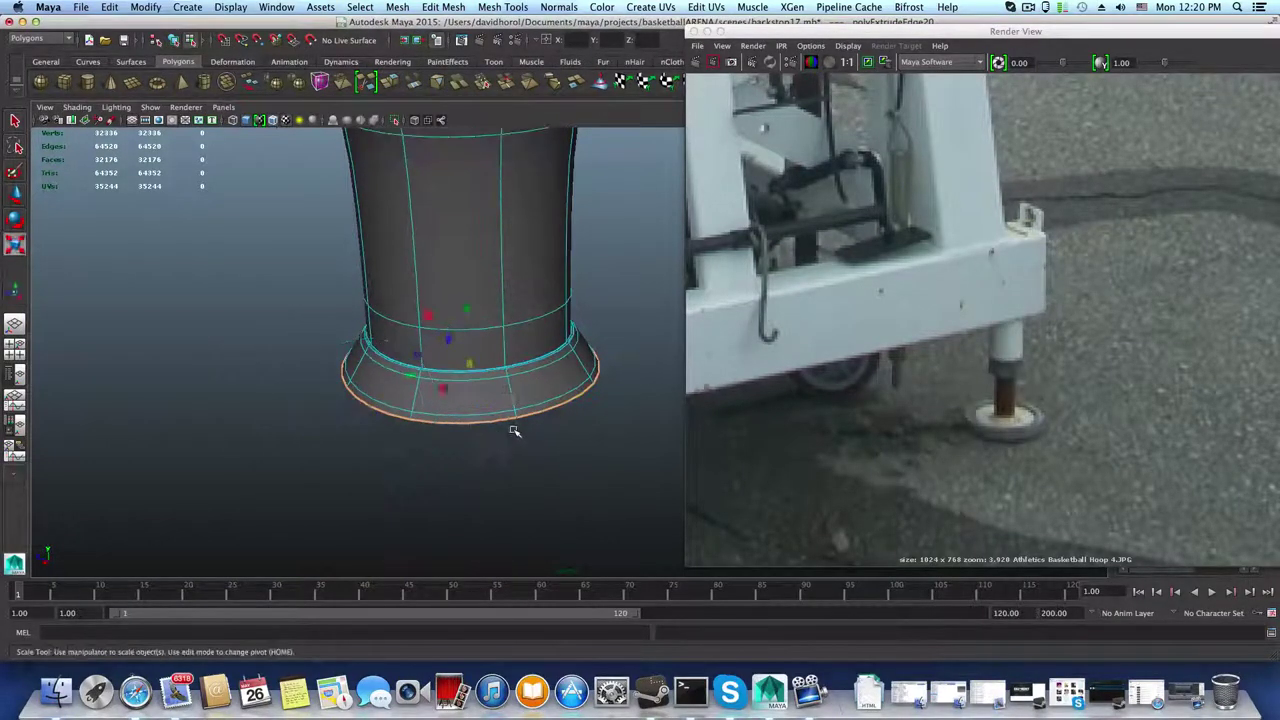
Step: Try scaling the extruded skirt edges outwards by about 1.198, undo the scaling and return the leg to unsmoothed display
drag(471, 361, 510, 368)
key(z)
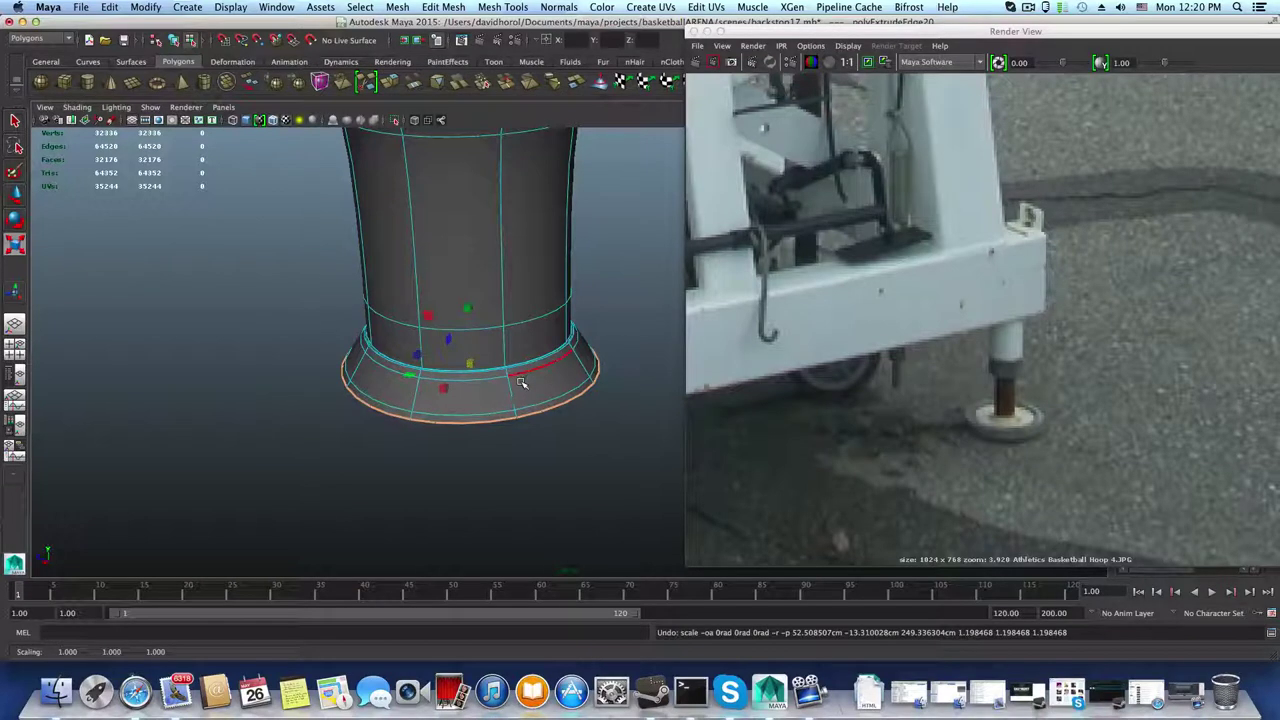
key(z)
key(z)
key(z)
key(z)
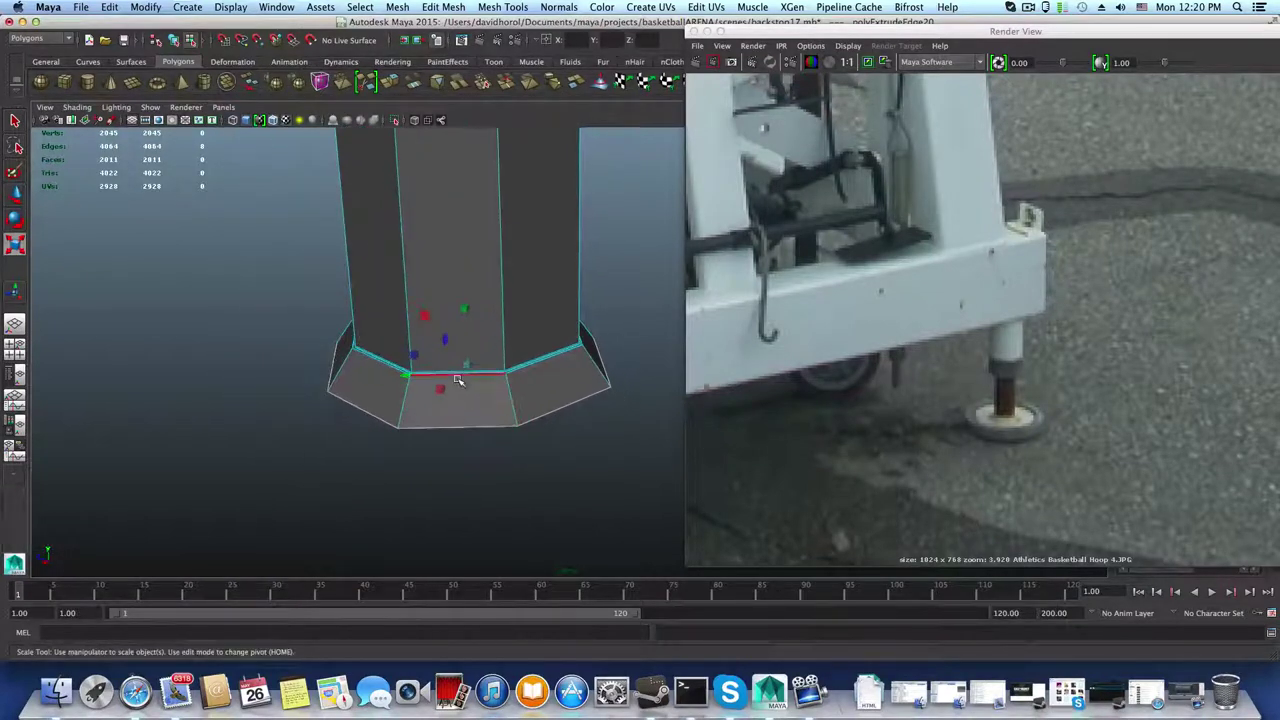
Step: Scale the extruded skirt edges outwards by about 1.015 as a supporting loop, and extrude them again into a wide flat flange
scroll(457, 380, up, 3)
drag(415, 370, 419, 370)
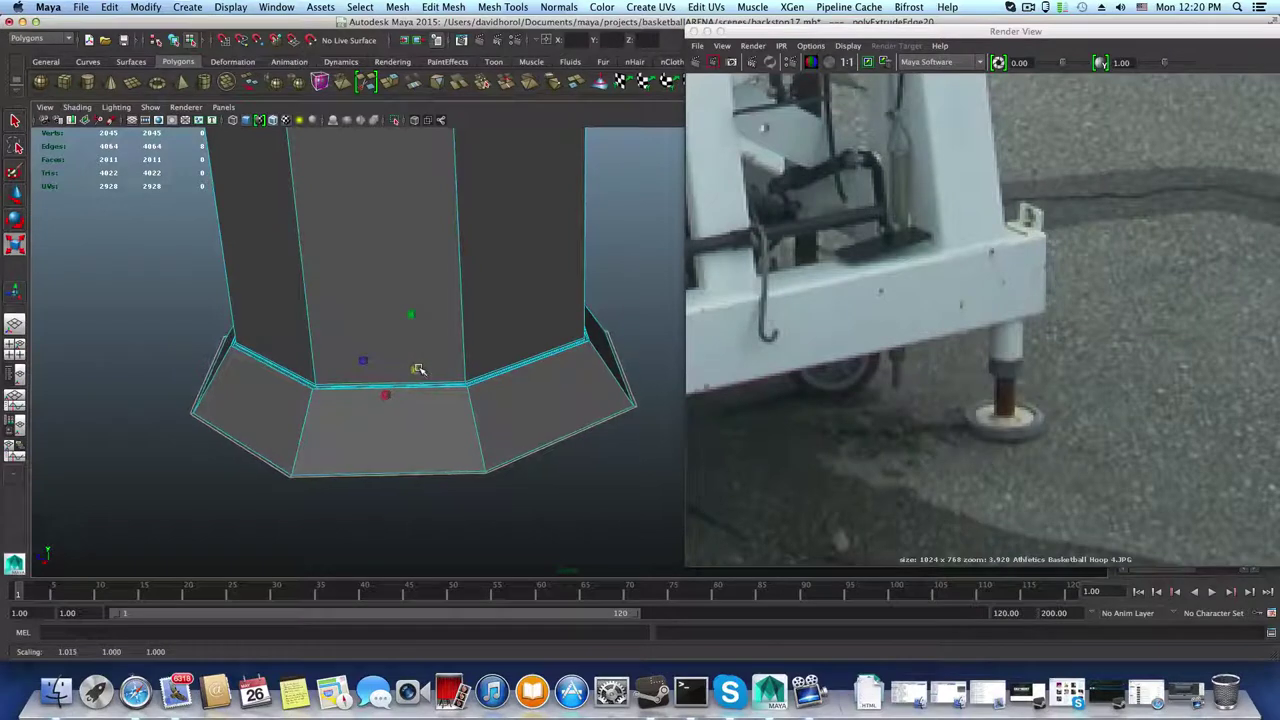
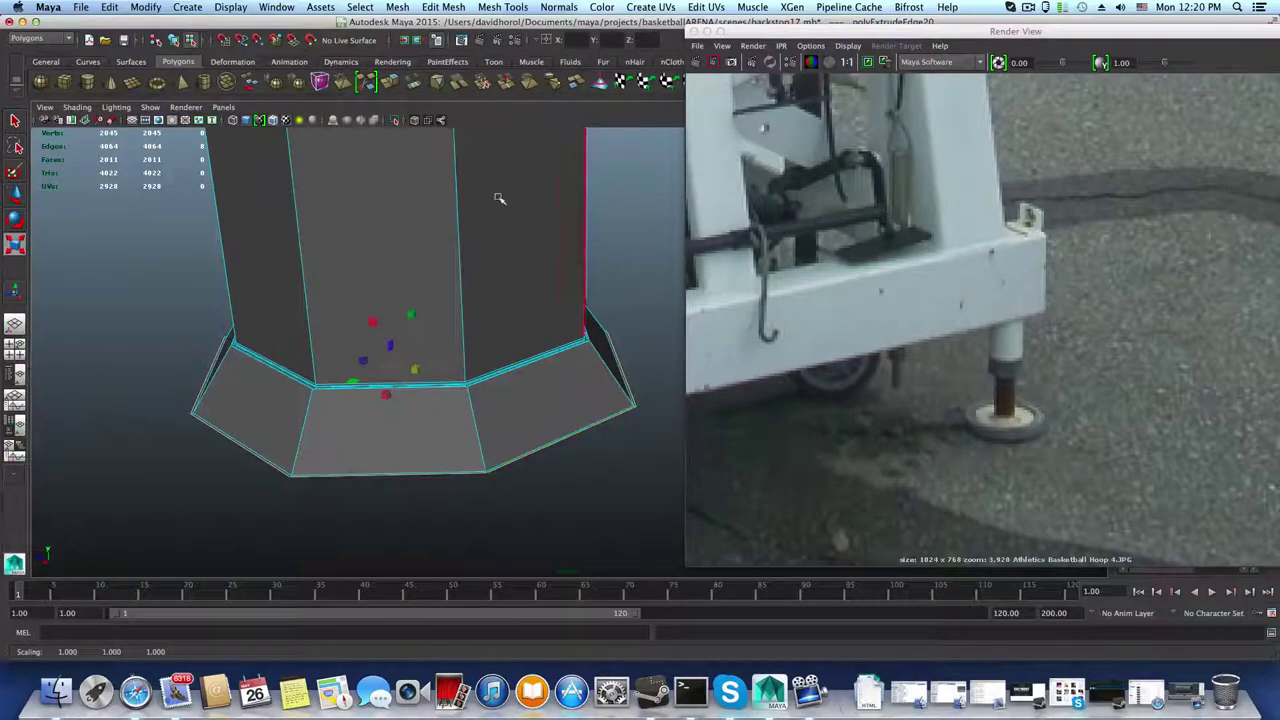
click(390, 86)
key(r)
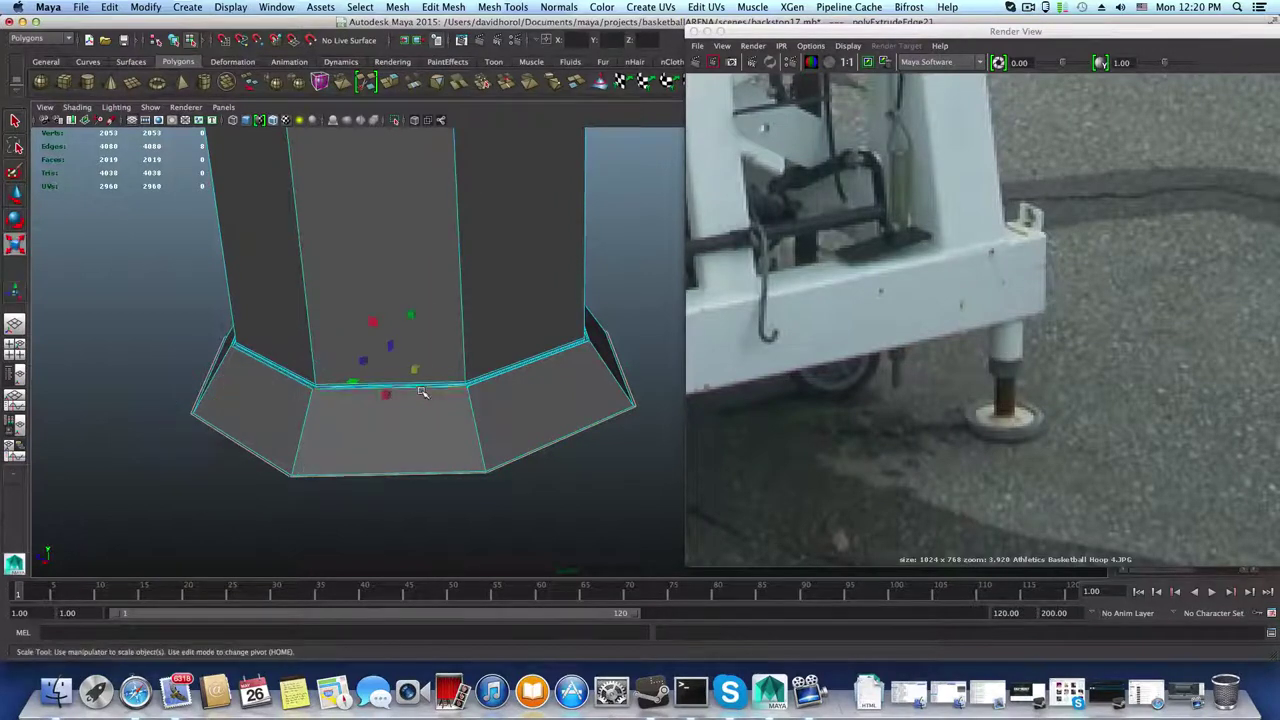
drag(405, 359, 563, 381)
alt+right_drag(562, 387, 535, 376)
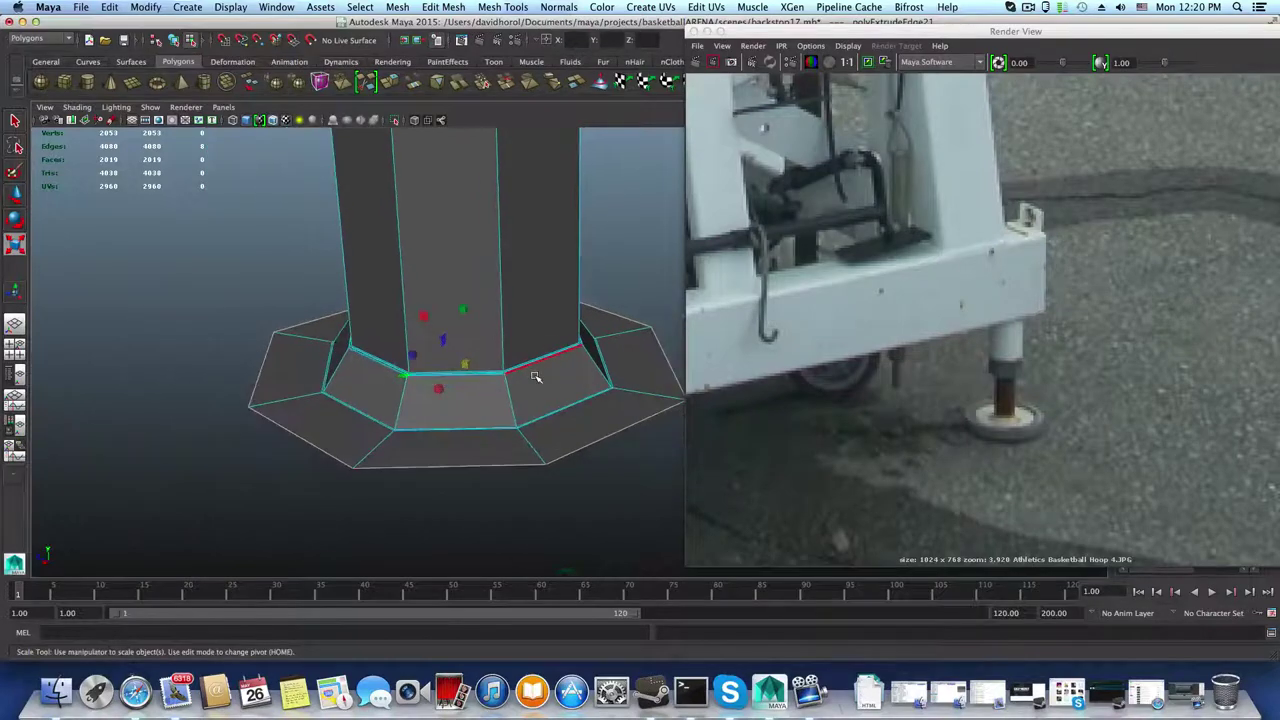
alt+drag(535, 384, 534, 371)
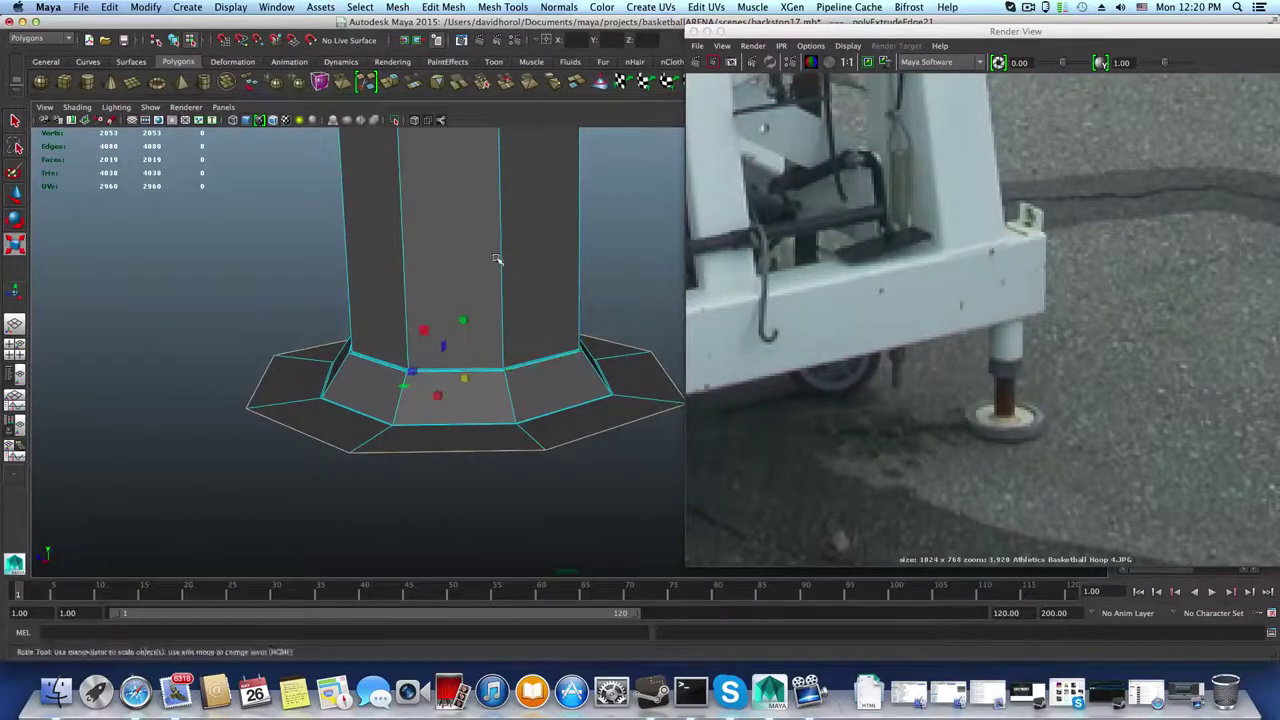
right_drag(551, 420, 552, 423)
click(560, 424)
shift+double_click(508, 438)
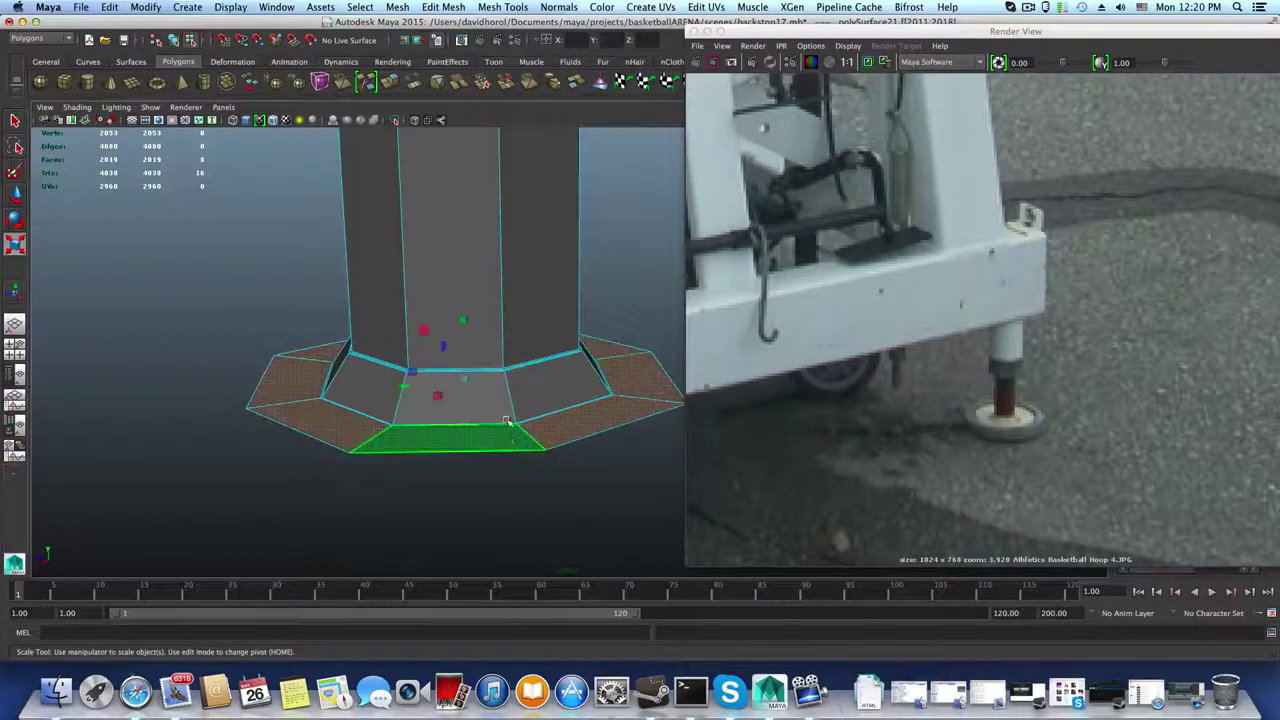
click(390, 83)
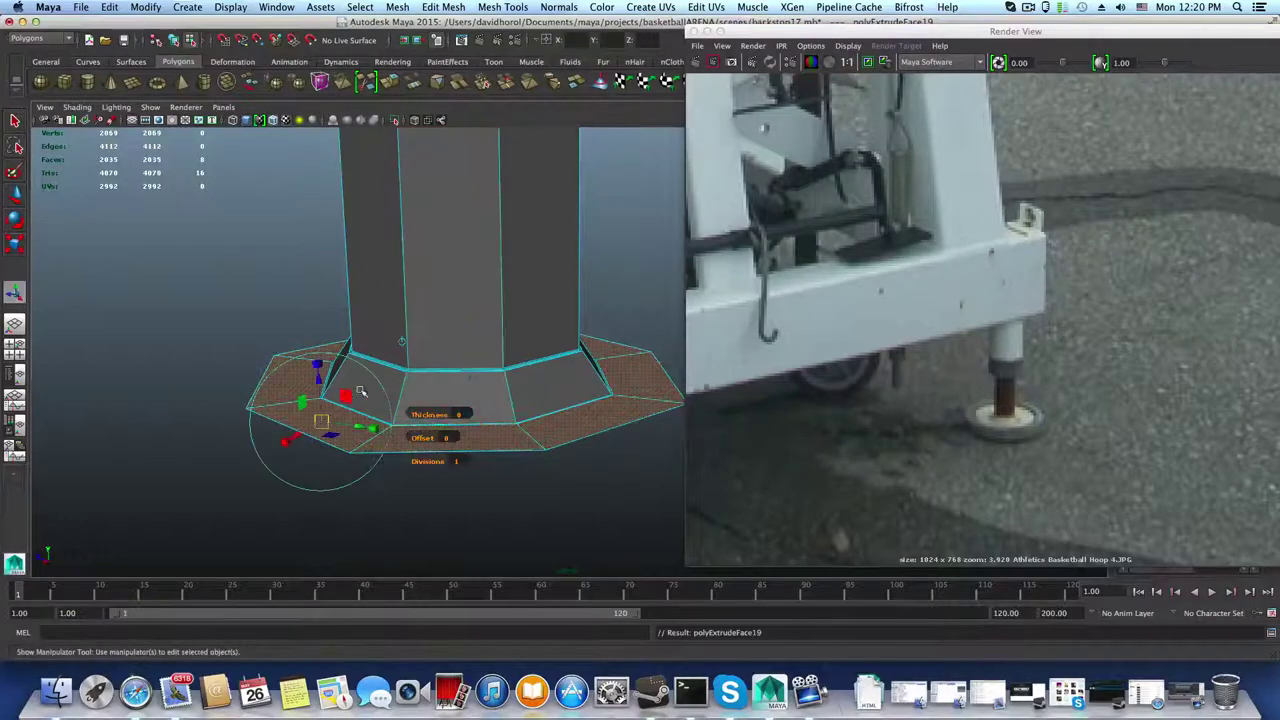
key(w)
mouse_move(464, 319)
mouse_down()
mouse_move(467, 341)
mouse_move(463, 325)
mouse_up()
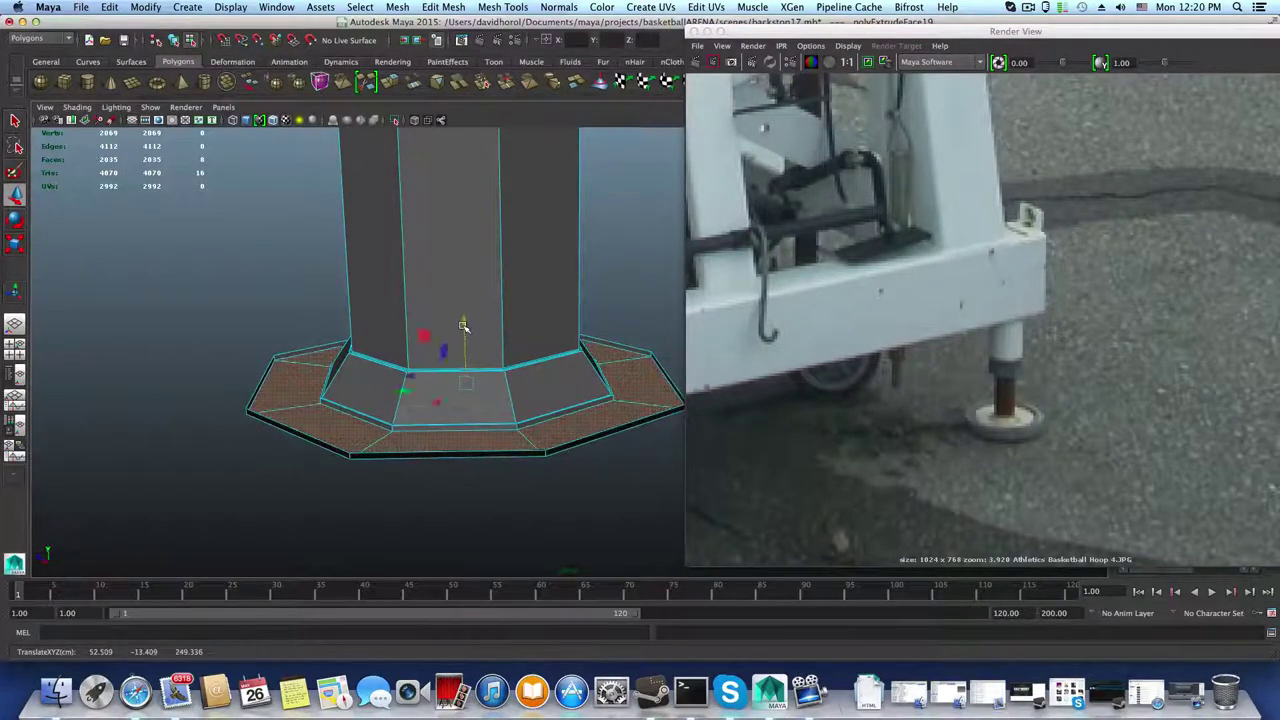
key(super+z)
key(super+z)
key(super+z)
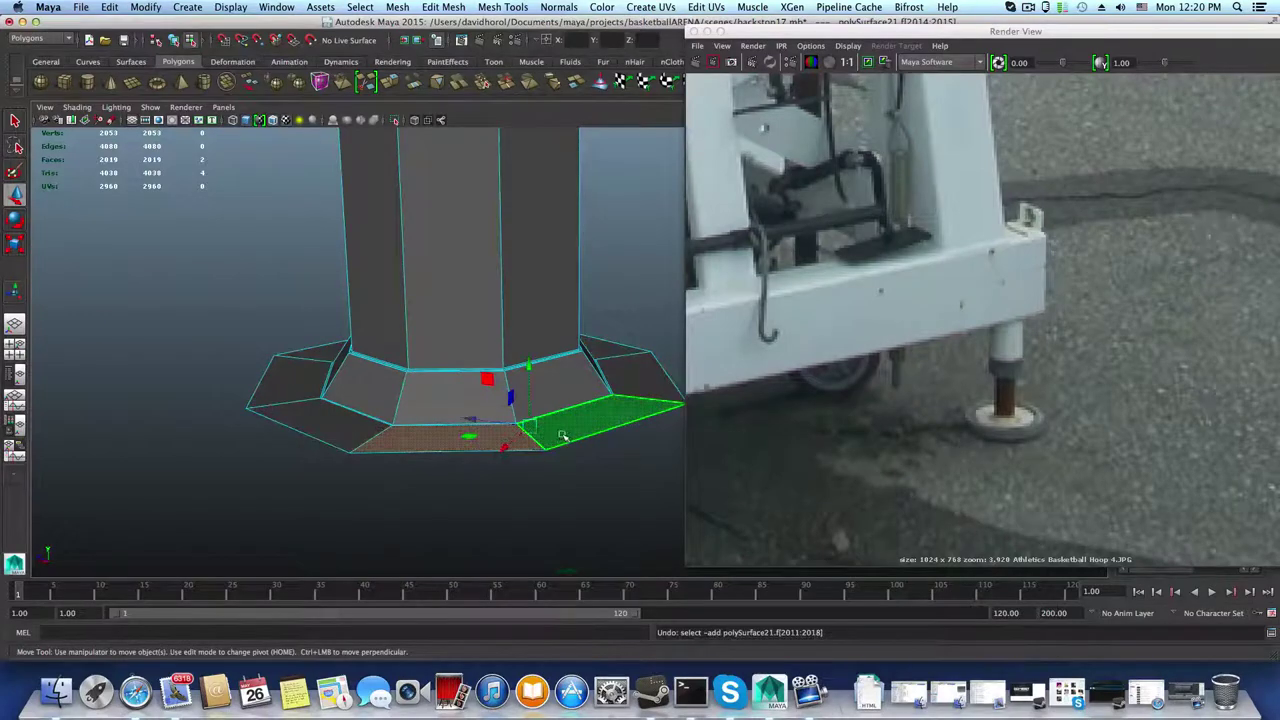
Step: Select the flange's outer edge loop and extrude it straight down into a vertical rim for the foot
mouse_move(562, 436)
alt+mouse_down()
mouse_move(503, 437)
mouse_move(540, 443)
alt+mouse_up()
alt+right_drag(540, 443, 581, 364)
double_click(577, 460)
alt+drag(545, 430, 541, 395)
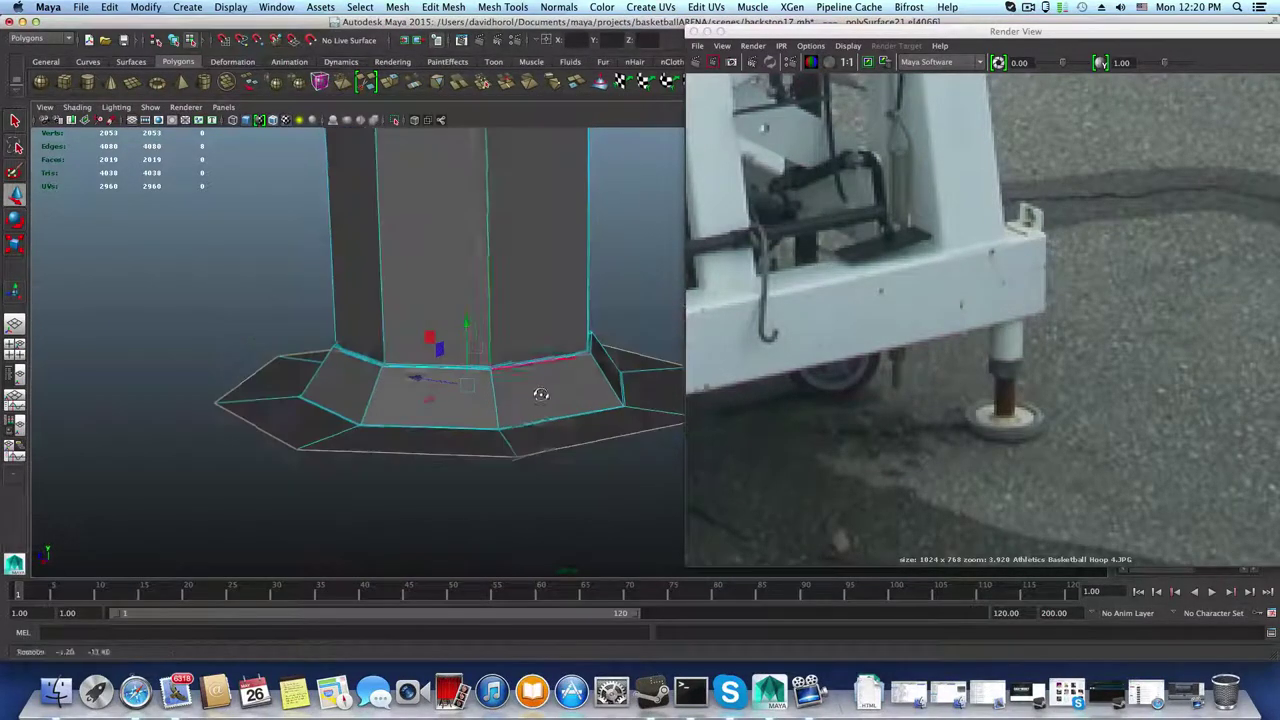
key(ctrl+e)
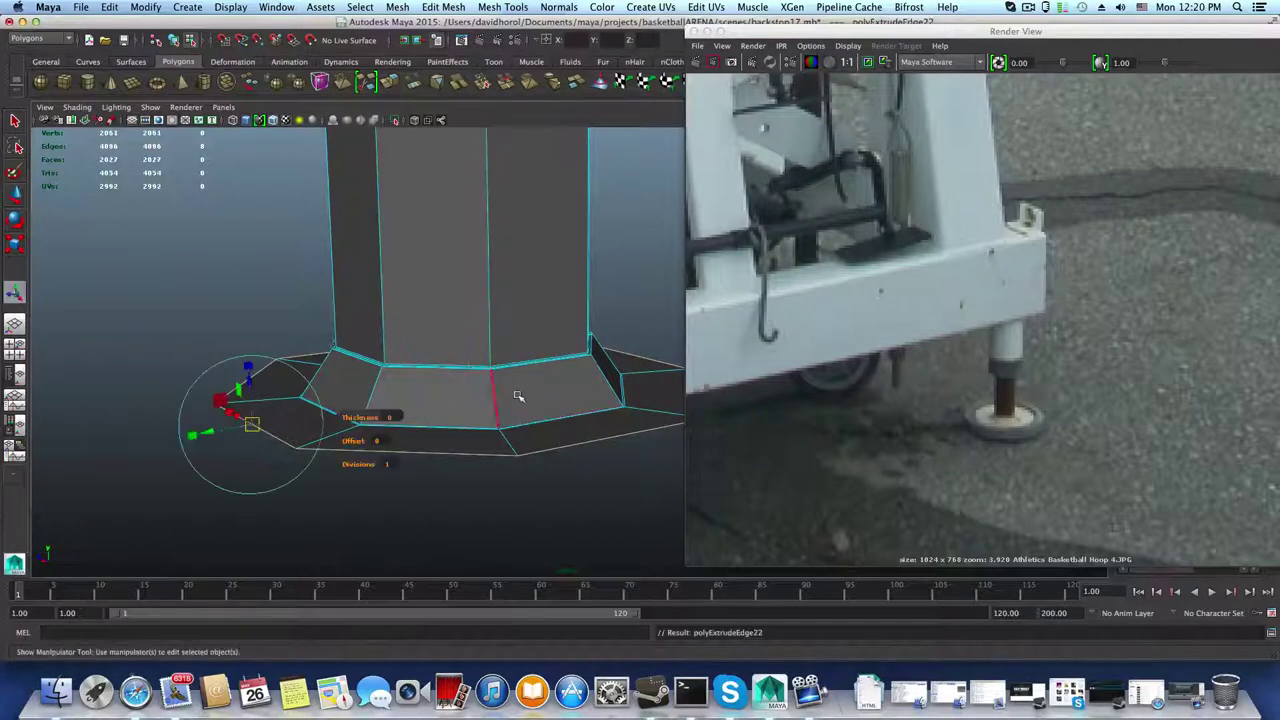
key(w)
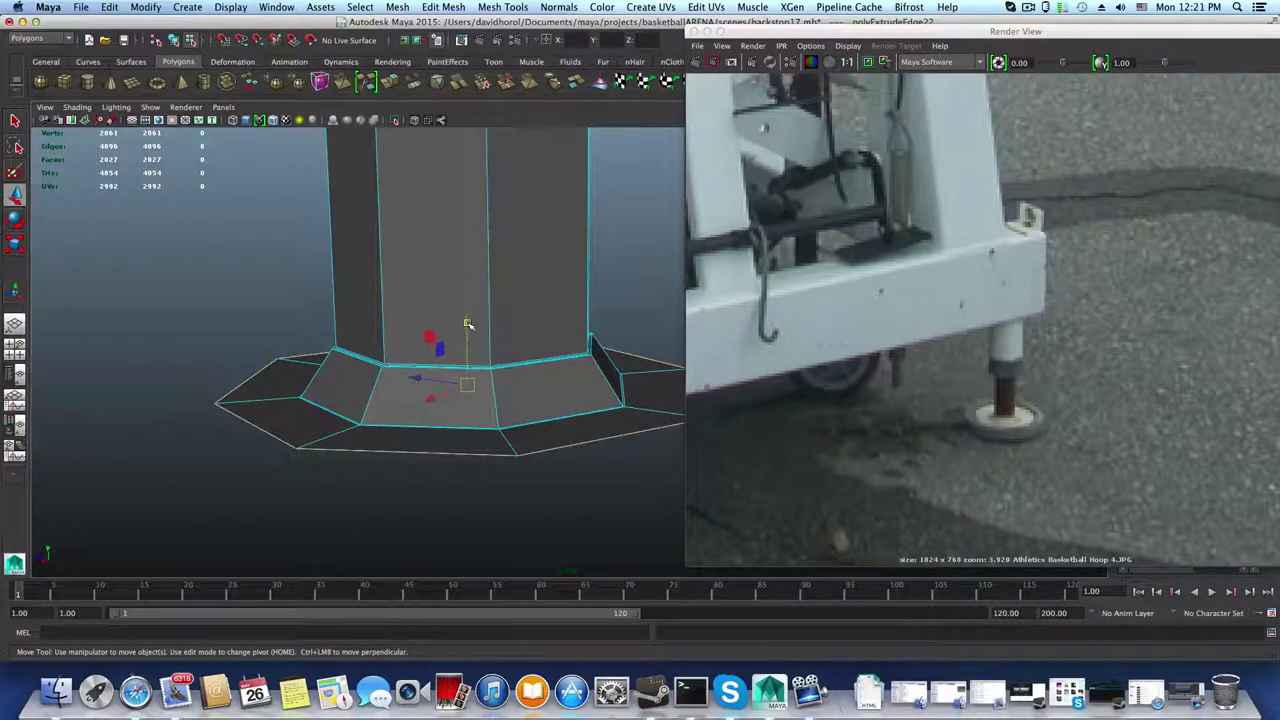
drag(468, 326, 482, 384)
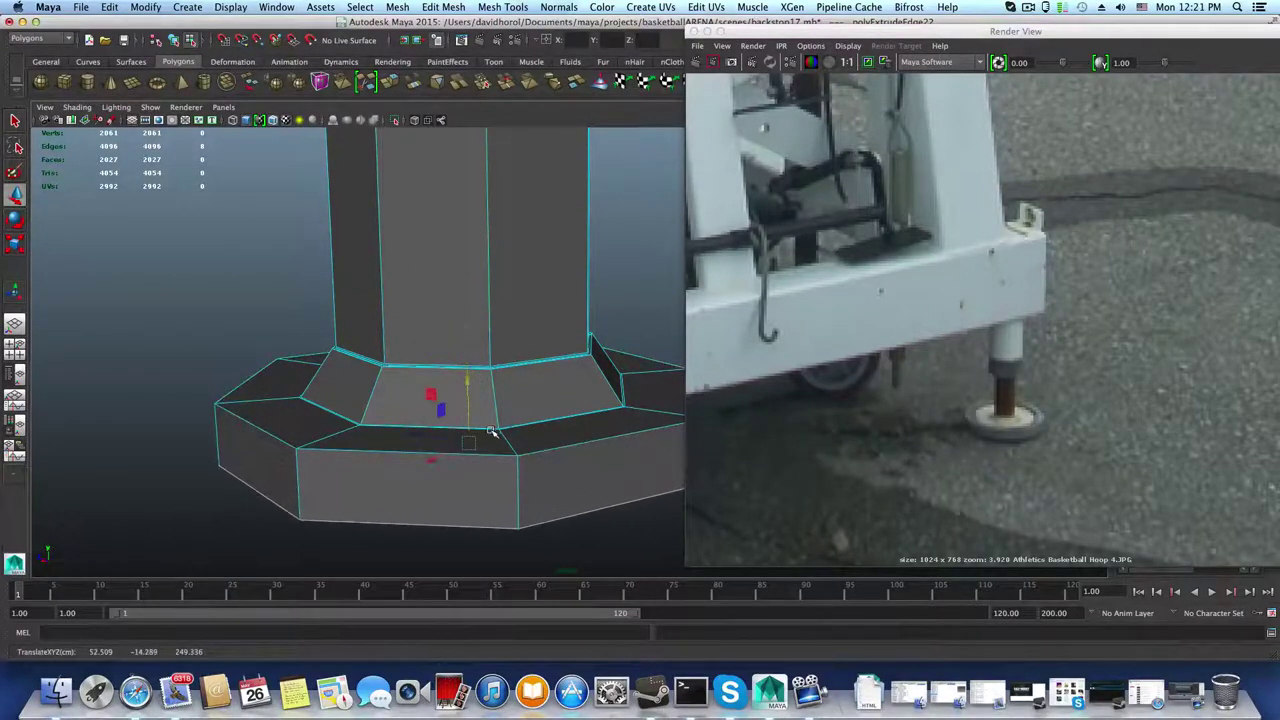
Step: Extrude the bottom edges of the foot's rim and scale them very slightly inwards as a supporting loop
alt+drag(492, 430, 543, 352)
alt+drag(648, 415, 428, 325)
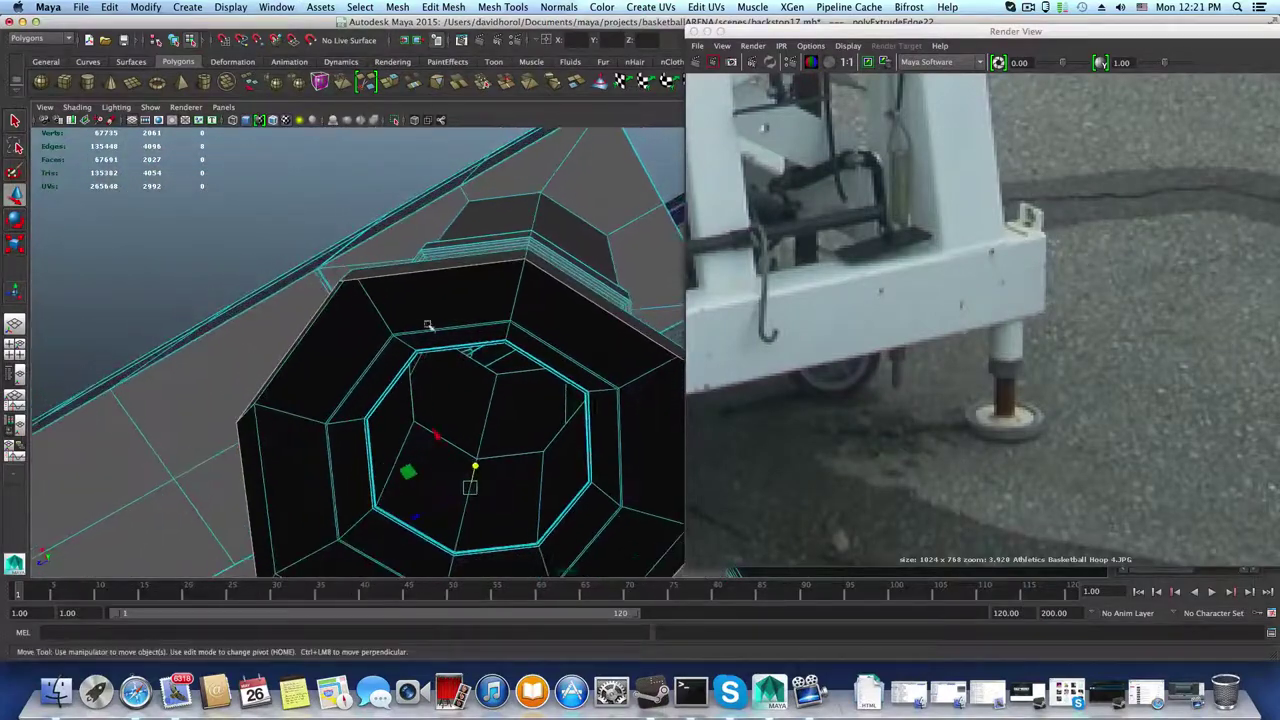
alt+drag(450, 180, 513, 344)
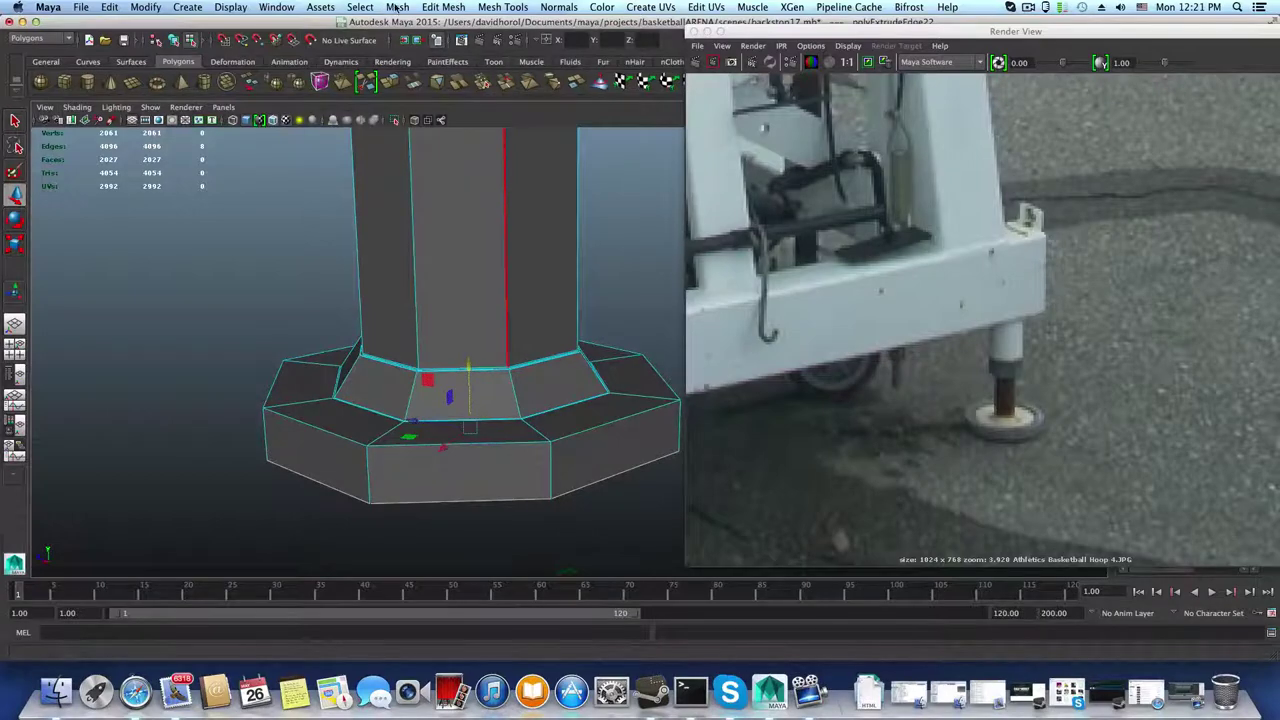
click(396, 86)
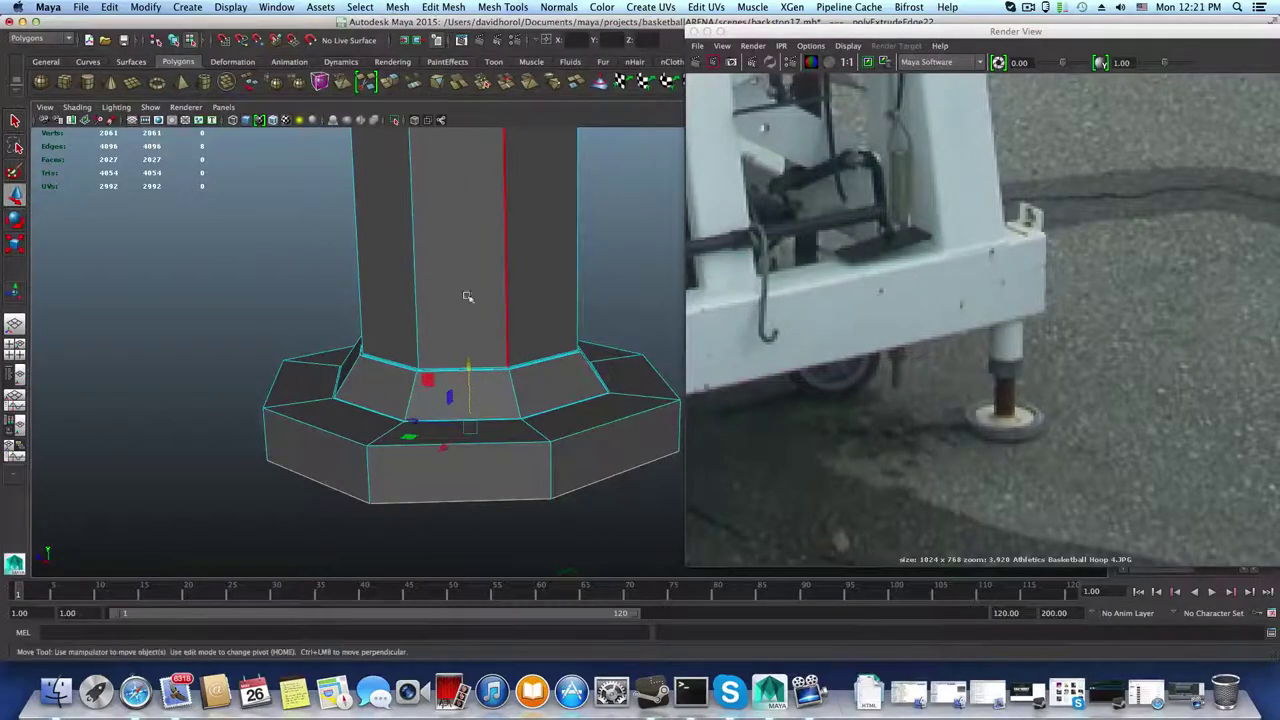
alt+drag(469, 296, 450, 270)
key(r)
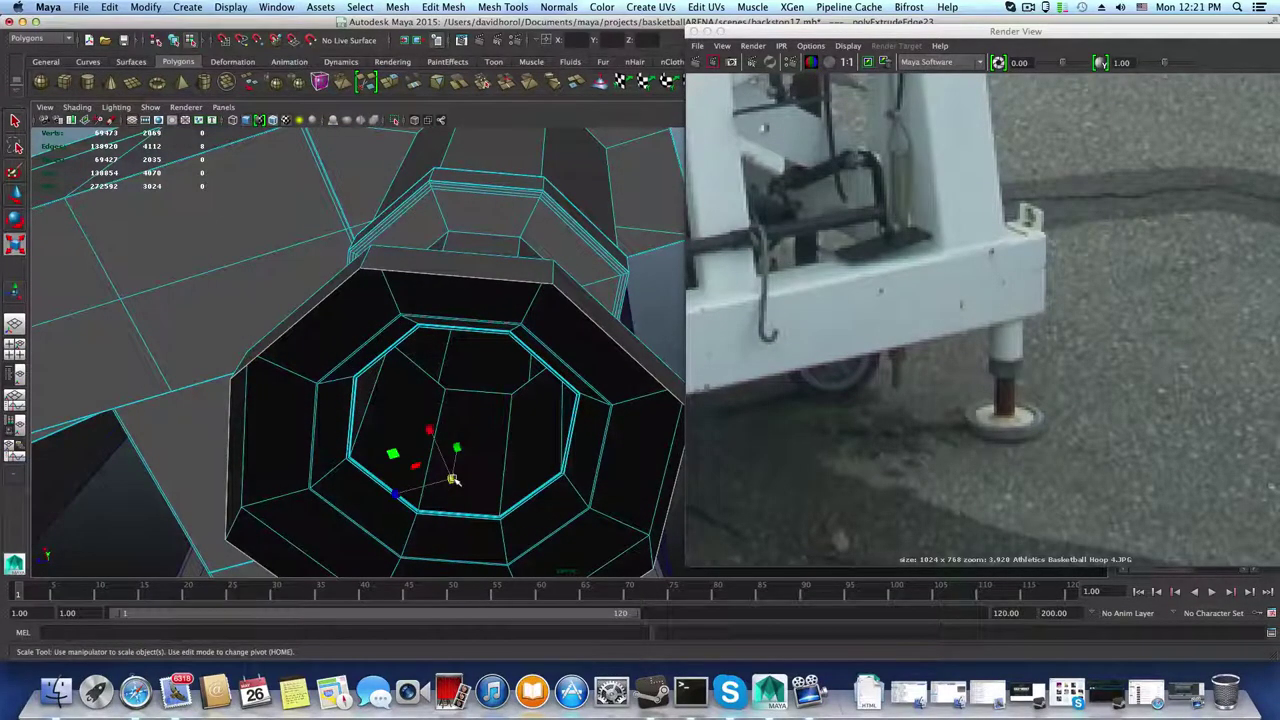
mouse_move(452, 480)
mouse_down()
mouse_move(464, 481)
mouse_move(449, 482)
mouse_up()
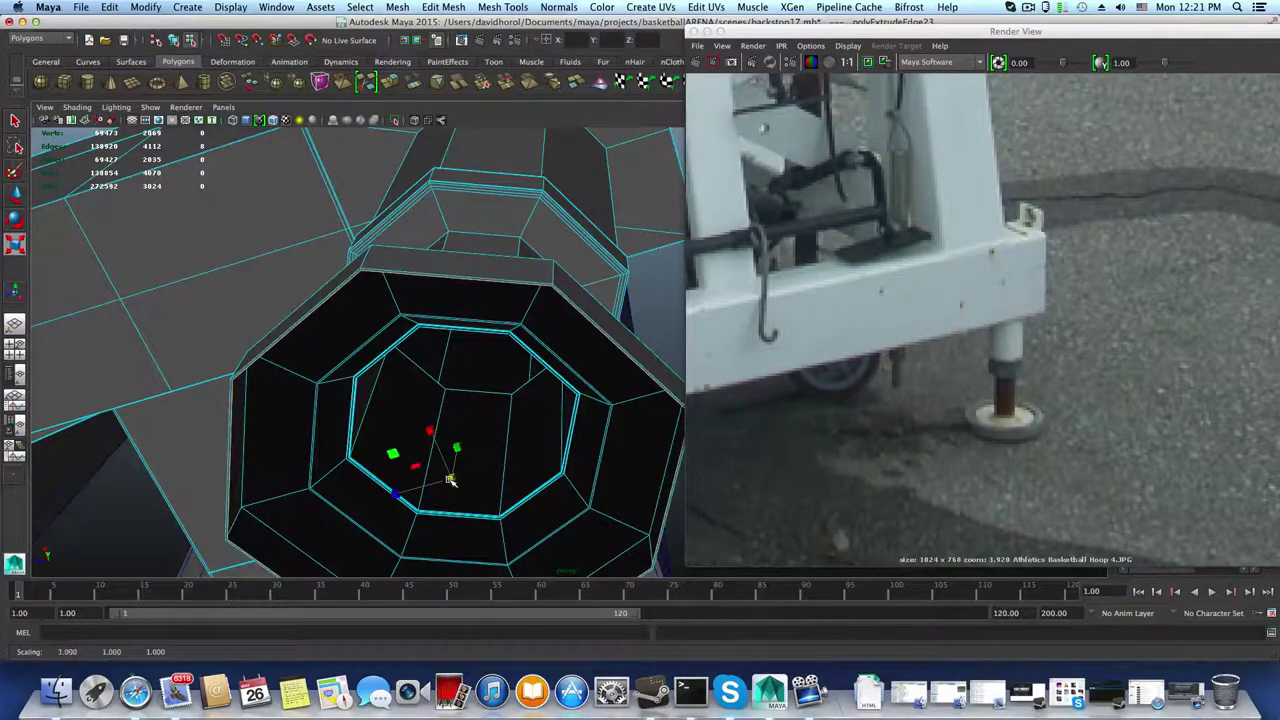
Step: Extrude the rim's bottom edges again and scale them inwards to form a narrow ring on the foot's underside
click(391, 82)
key(r)
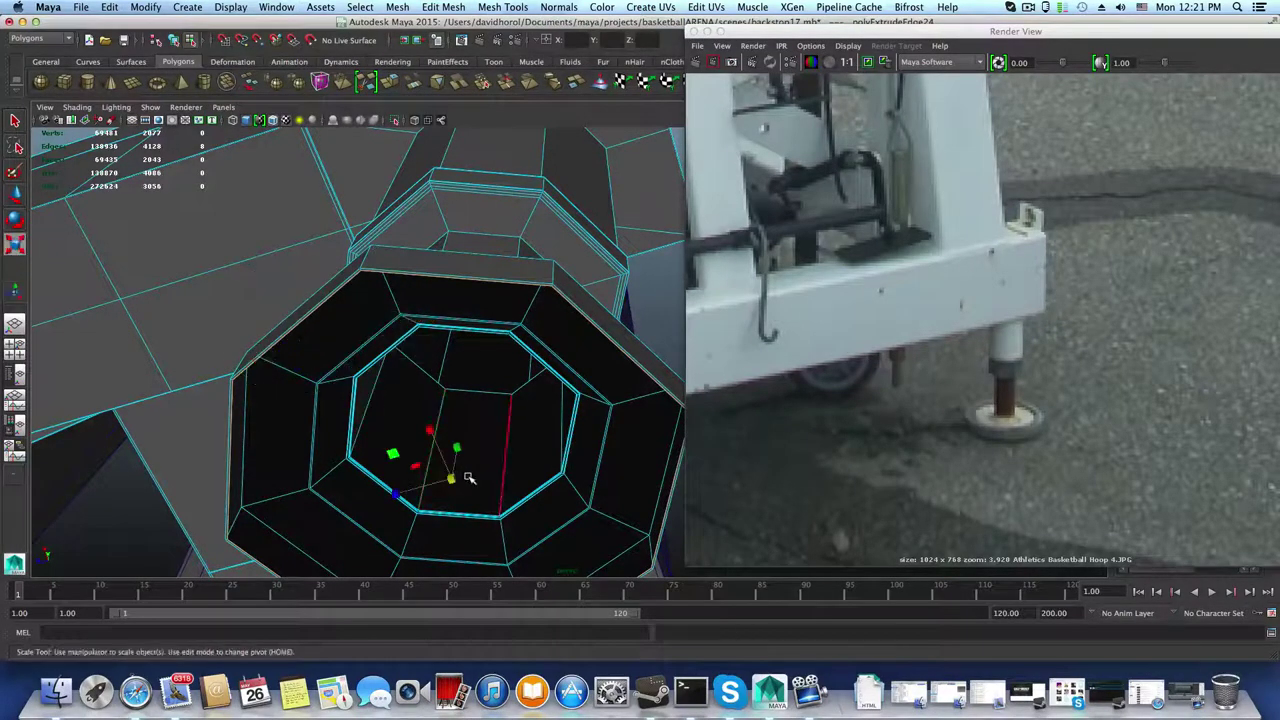
drag(451, 479, 424, 506)
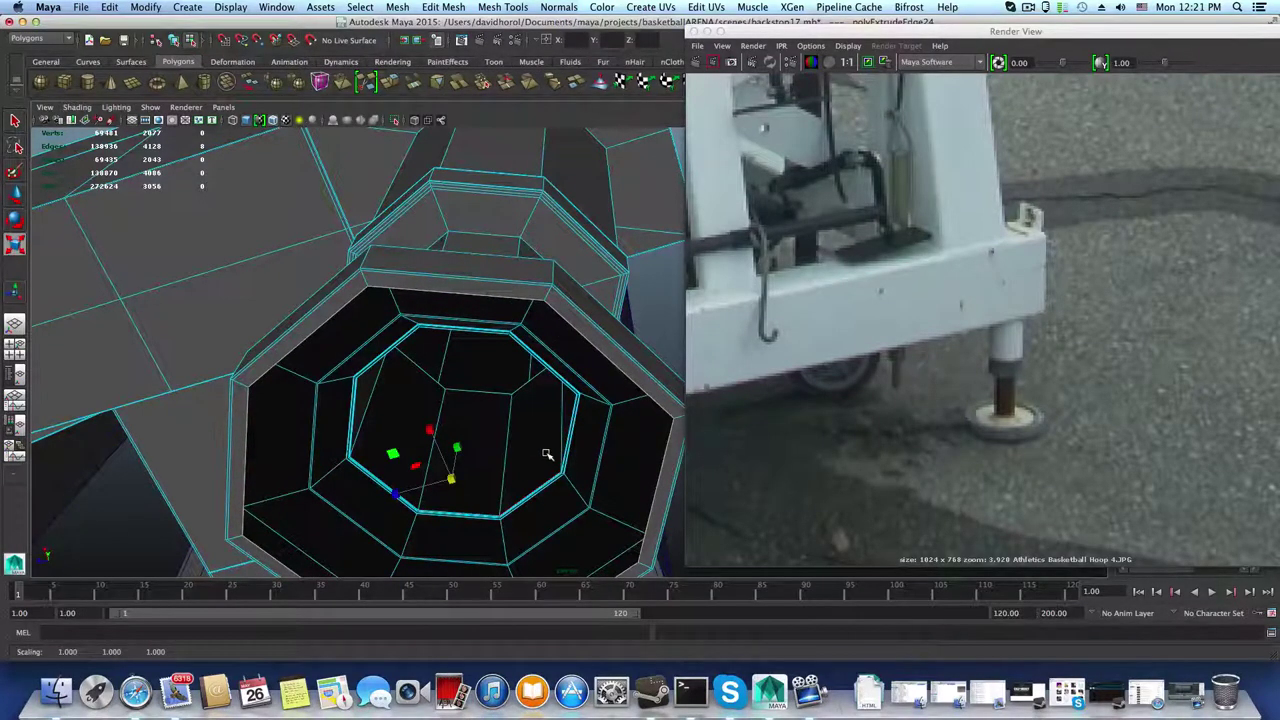
Step: Select the inner border edge loop around the open underside of the octagonal foot pad
alt+middle_drag(547, 454, 522, 356)
alt+drag(520, 357, 575, 398)
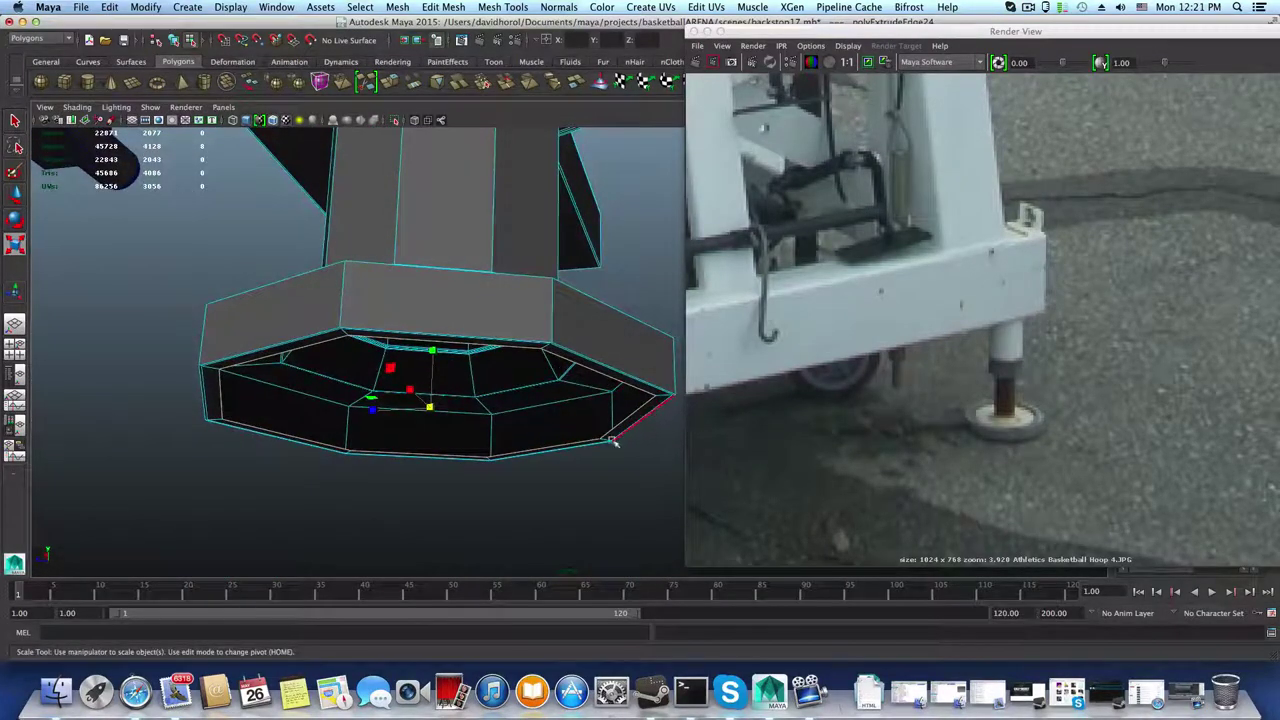
click(554, 452)
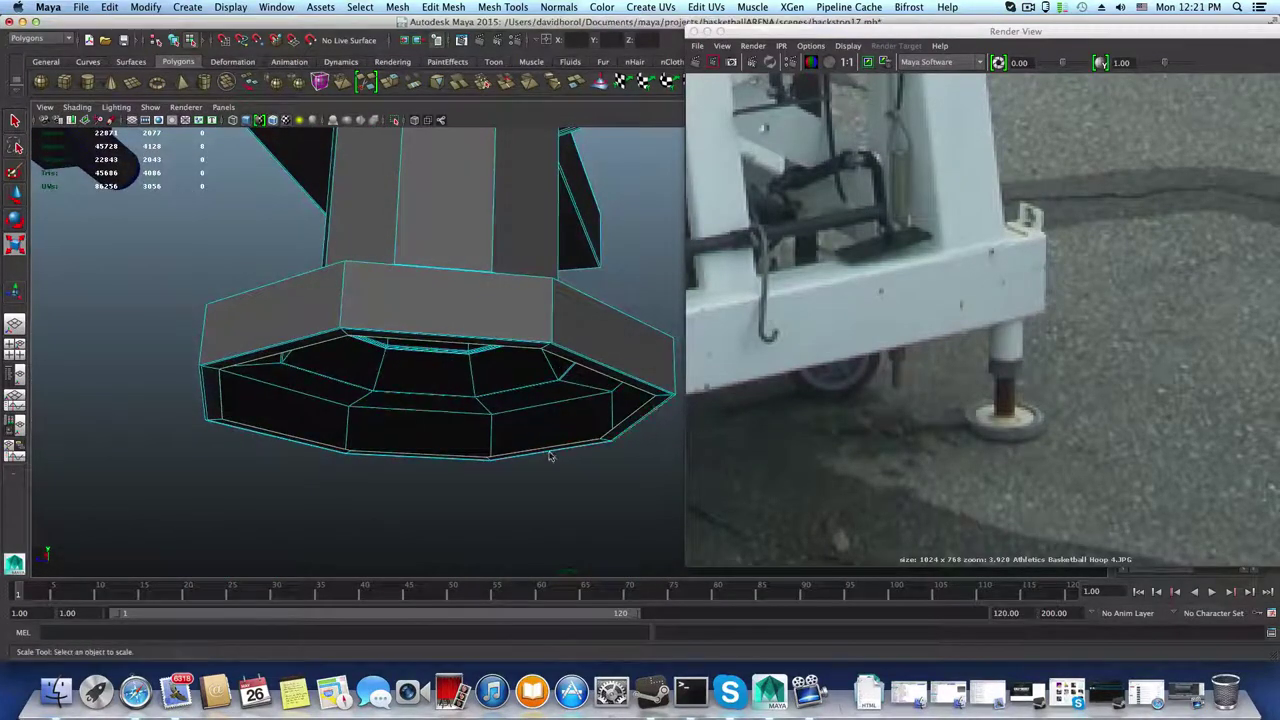
right_drag(629, 408, 643, 400)
click(643, 400)
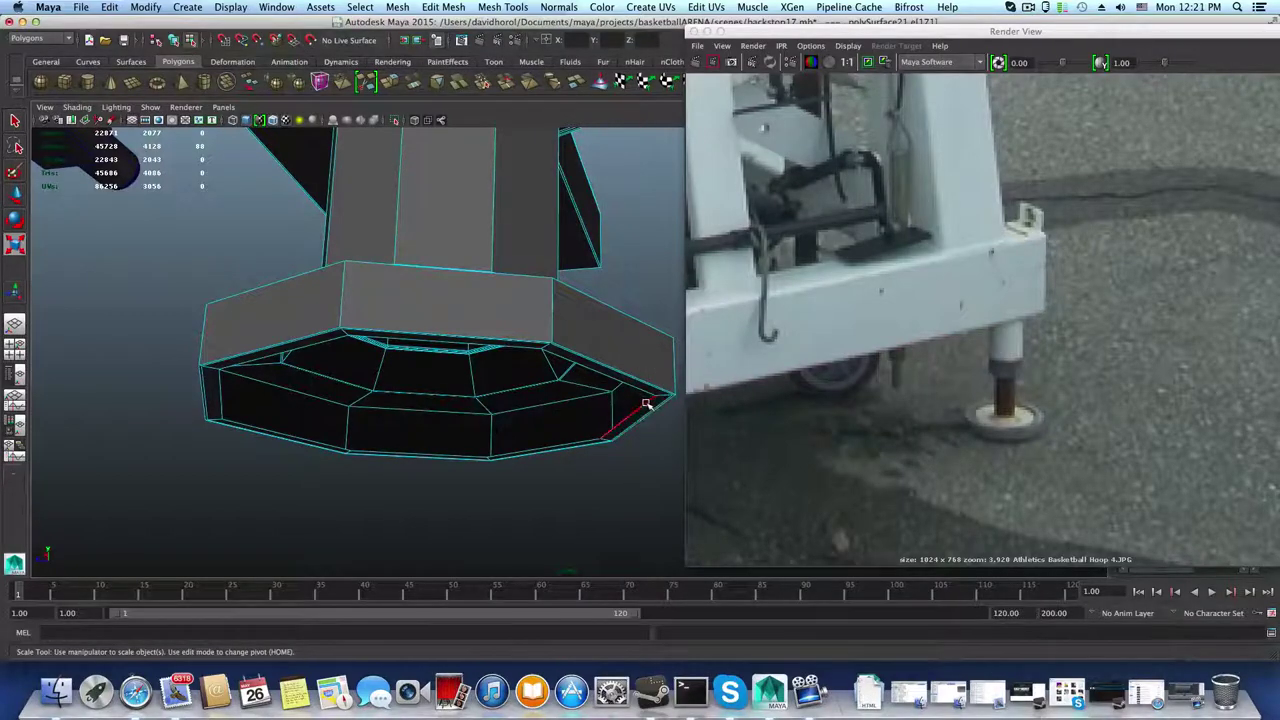
click(645, 403)
double_click(629, 399)
alt+drag(629, 399, 600, 380)
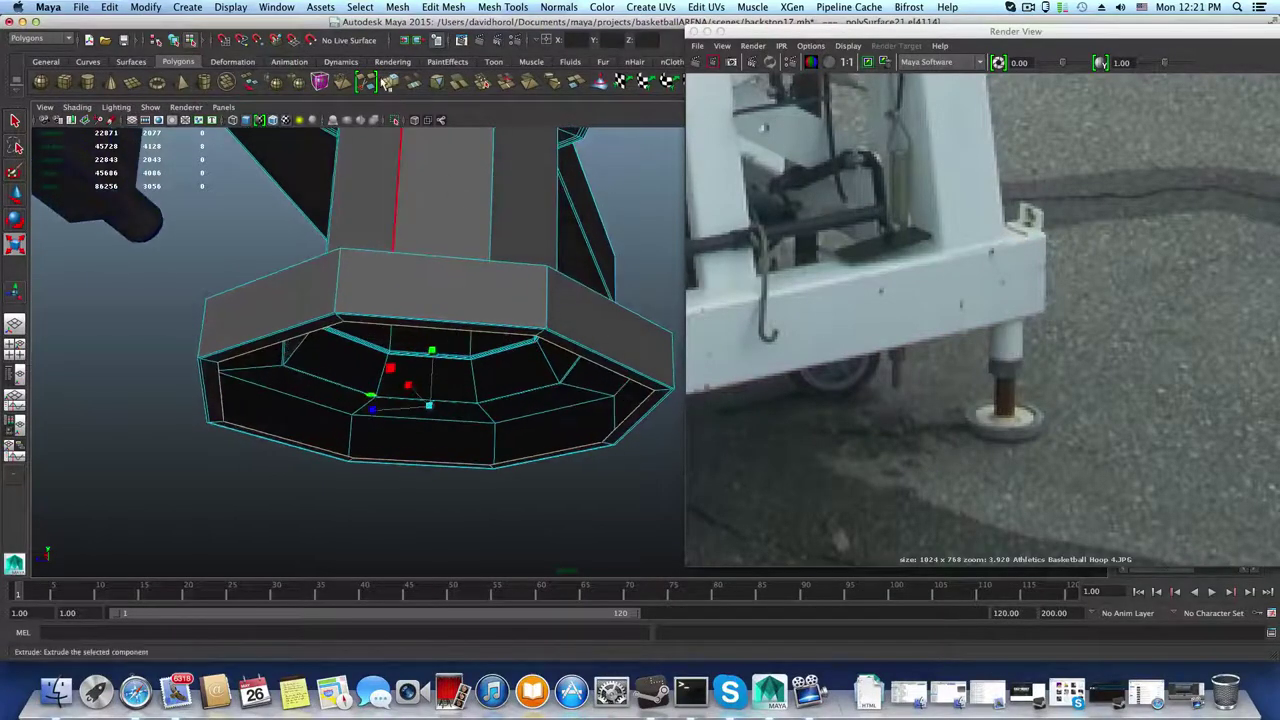
Step: Extrude the selected border edges of the foot pad and move them vertically a little way into the opening
key(ctrl+e)
alt+drag(415, 418, 400, 300)
alt+middle_drag(400, 300, 511, 449)
alt+drag(511, 449, 460, 394)
alt+right_drag(460, 394, 577, 431)
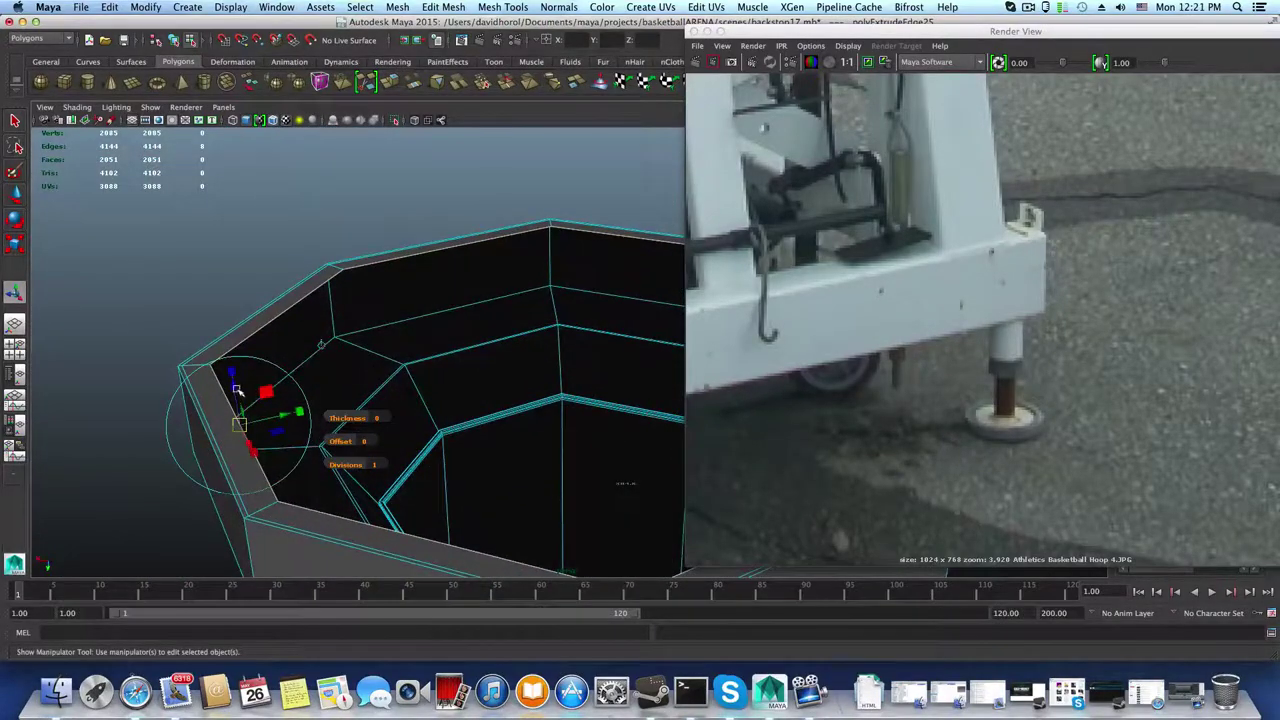
key(w)
click(480, 370)
drag(579, 403, 466, 412)
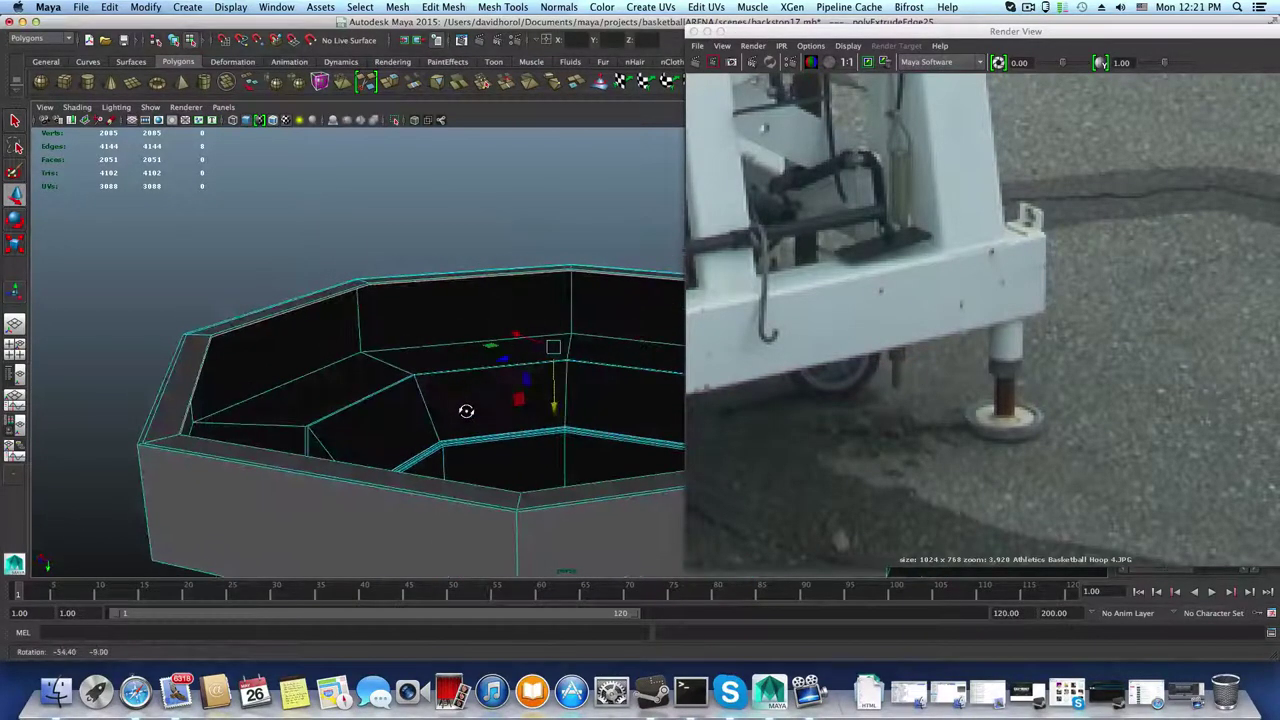
Step: Extrude the border to about Y -14.22 cm just inside the opening, then extrude again and scale slightly inward
click(391, 80)
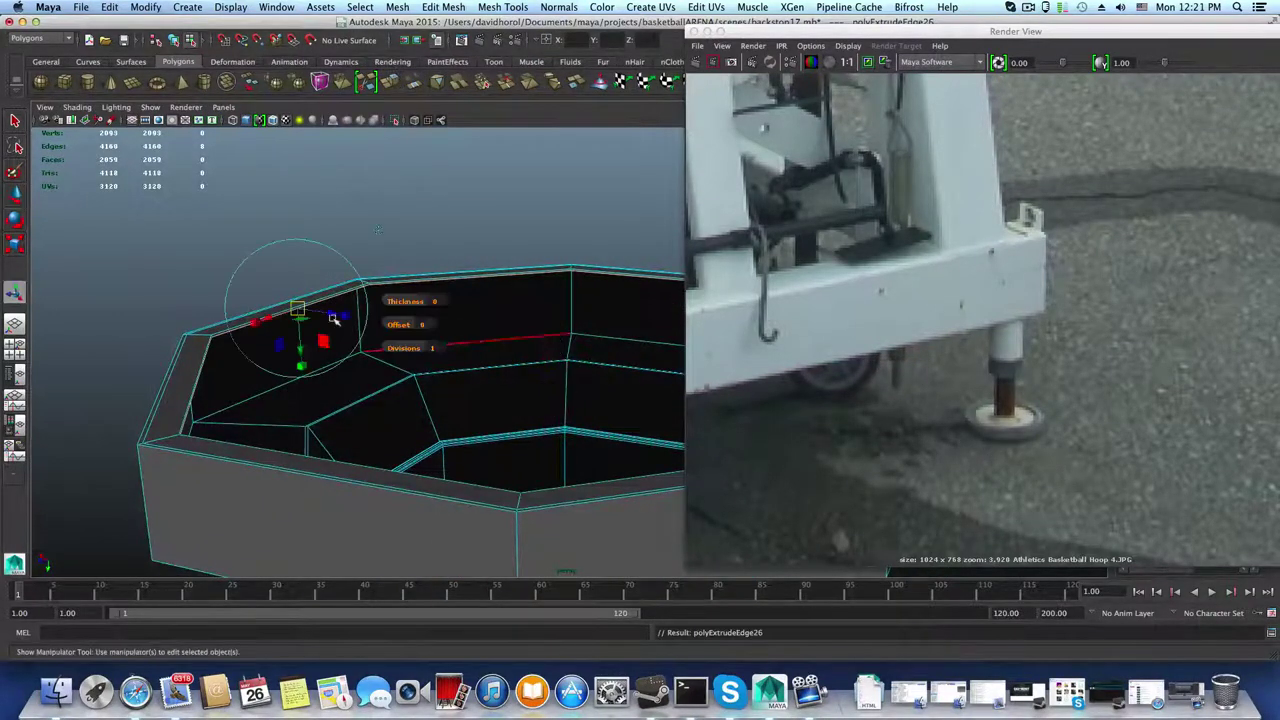
key(w)
drag(554, 405, 555, 408)
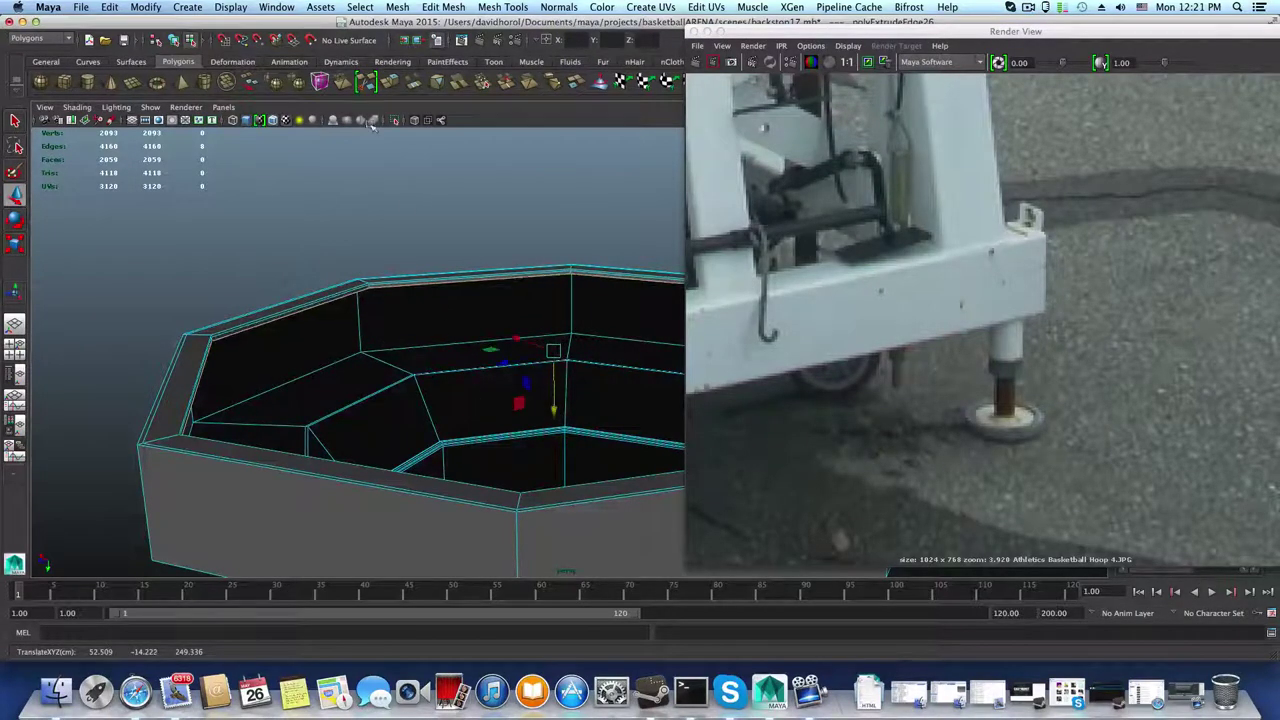
click(390, 82)
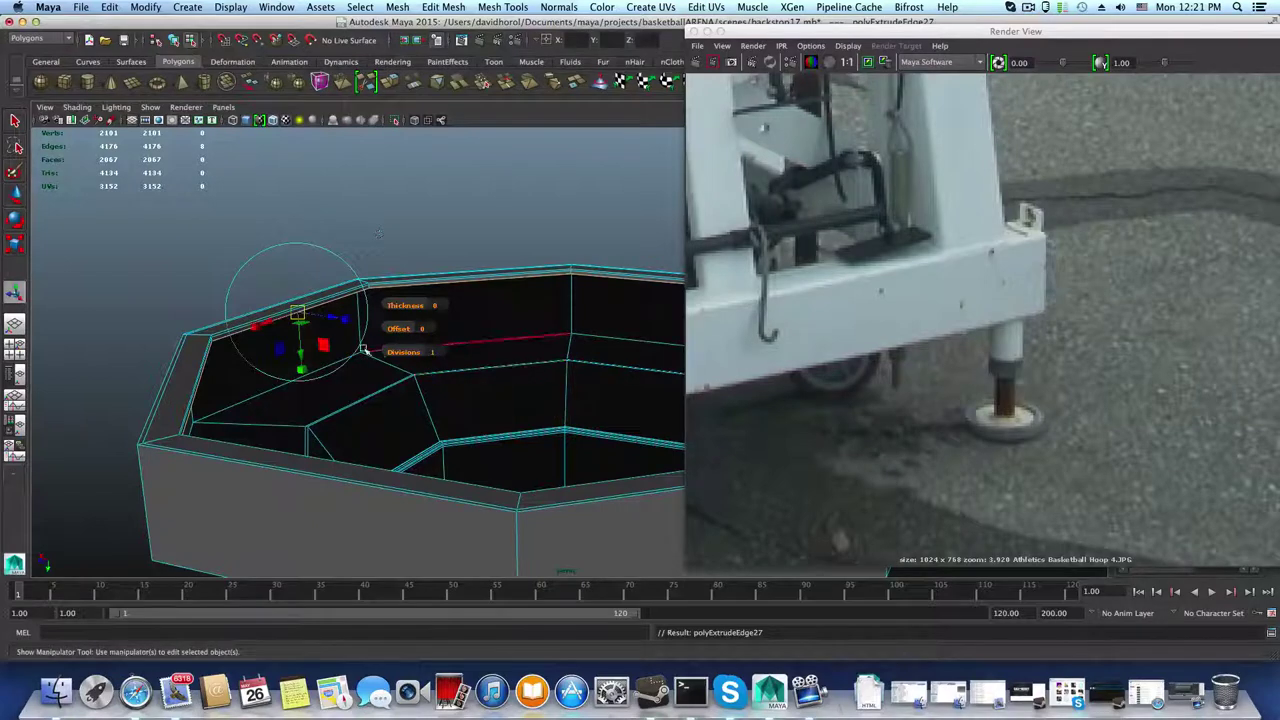
key(r)
drag(557, 350, 553, 350)
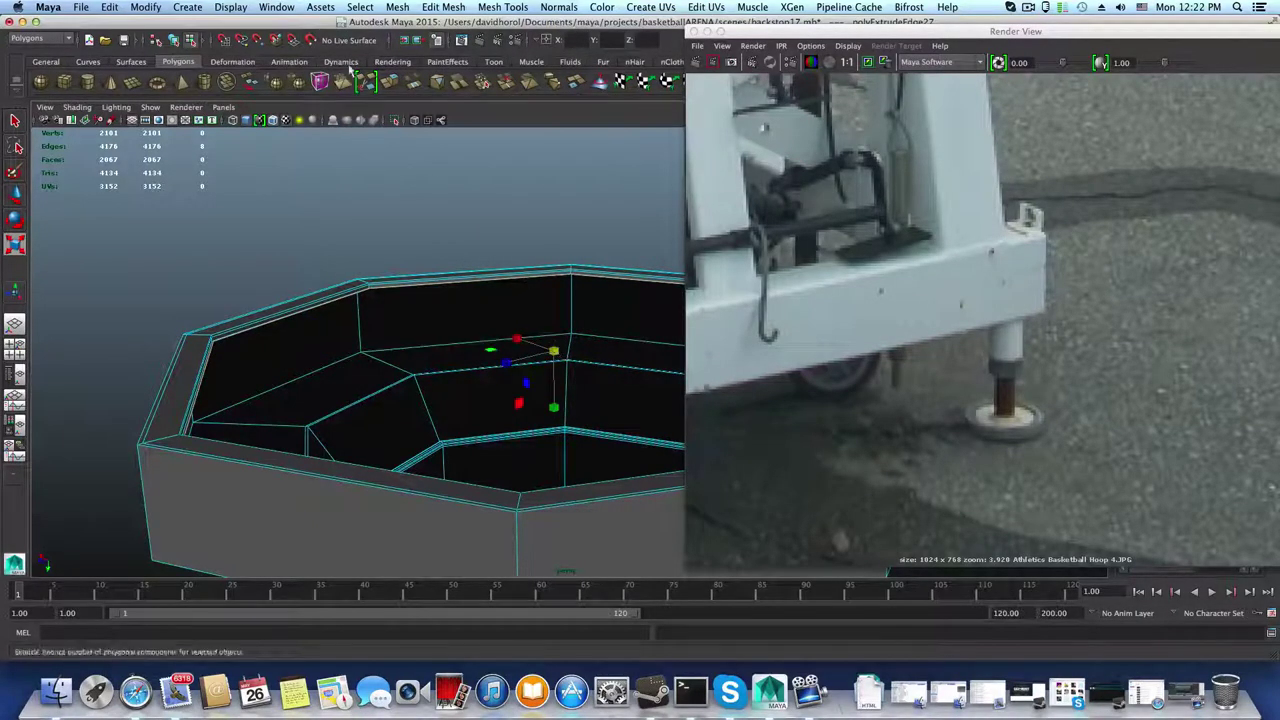
Step: Add another extrusion of the border loop and scale it slightly toward the pad's centre
key(ctrl+e)
click(500, 372)
key(r)
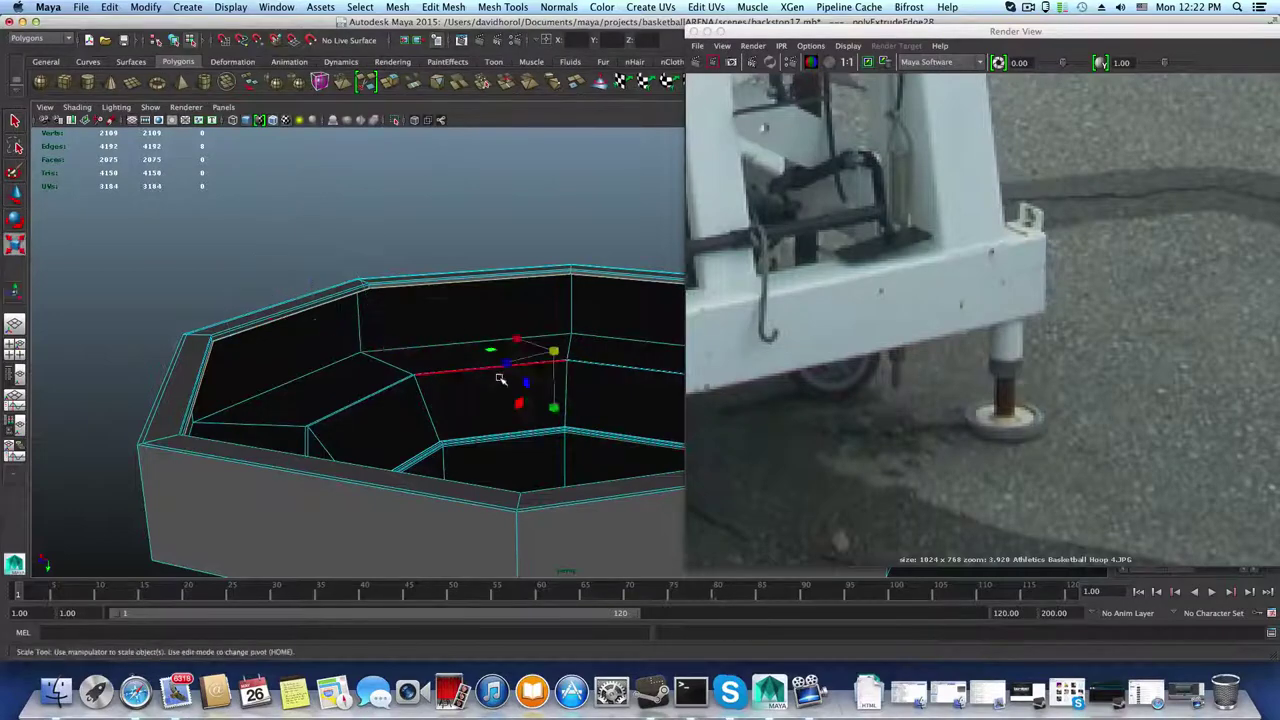
drag(556, 354, 553, 352)
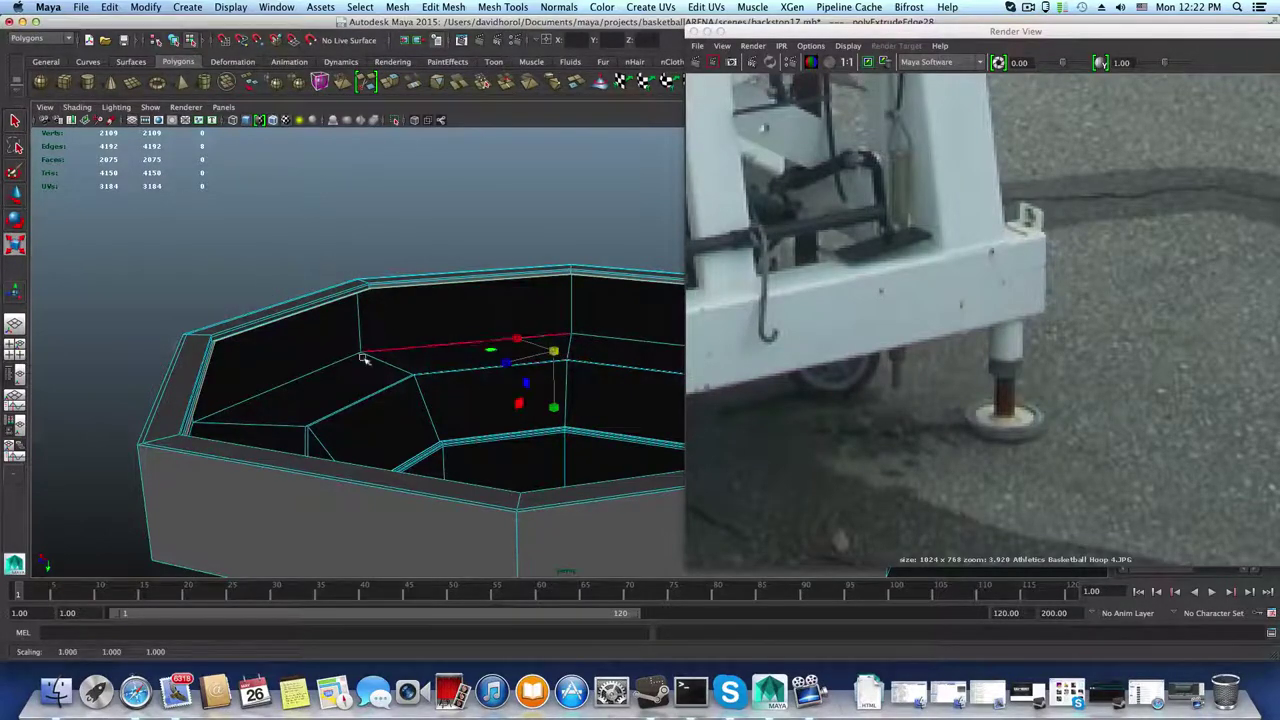
Step: Examine the closely spaced edge loops along the inner rim and at its corner
scroll(406, 423, up, 4)
alt+middle_drag(406, 423, 529, 483)
scroll(343, 447, up, 2)
alt+drag(343, 447, 403, 423)
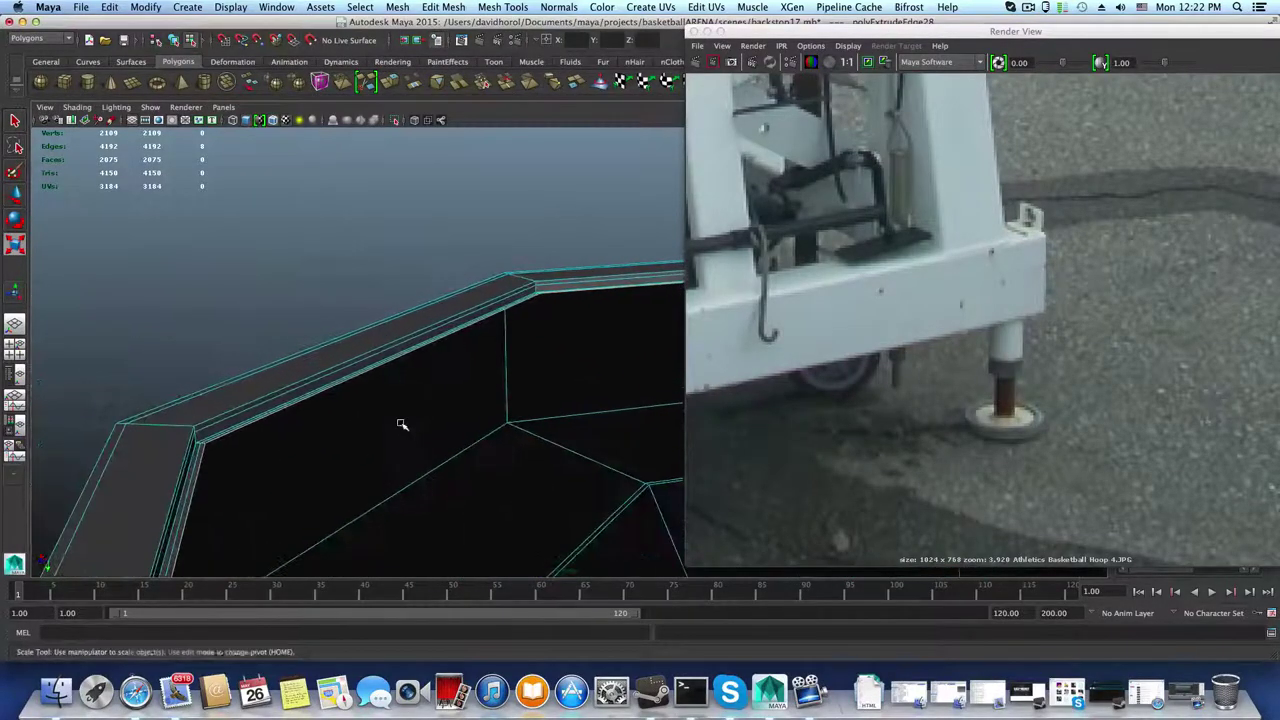
alt+right_drag(403, 423, 403, 457)
alt+middle_drag(282, 457, 326, 457)
alt+right_drag(326, 457, 336, 490)
alt+middle_drag(280, 469, 352, 457)
alt+drag(309, 474, 277, 480)
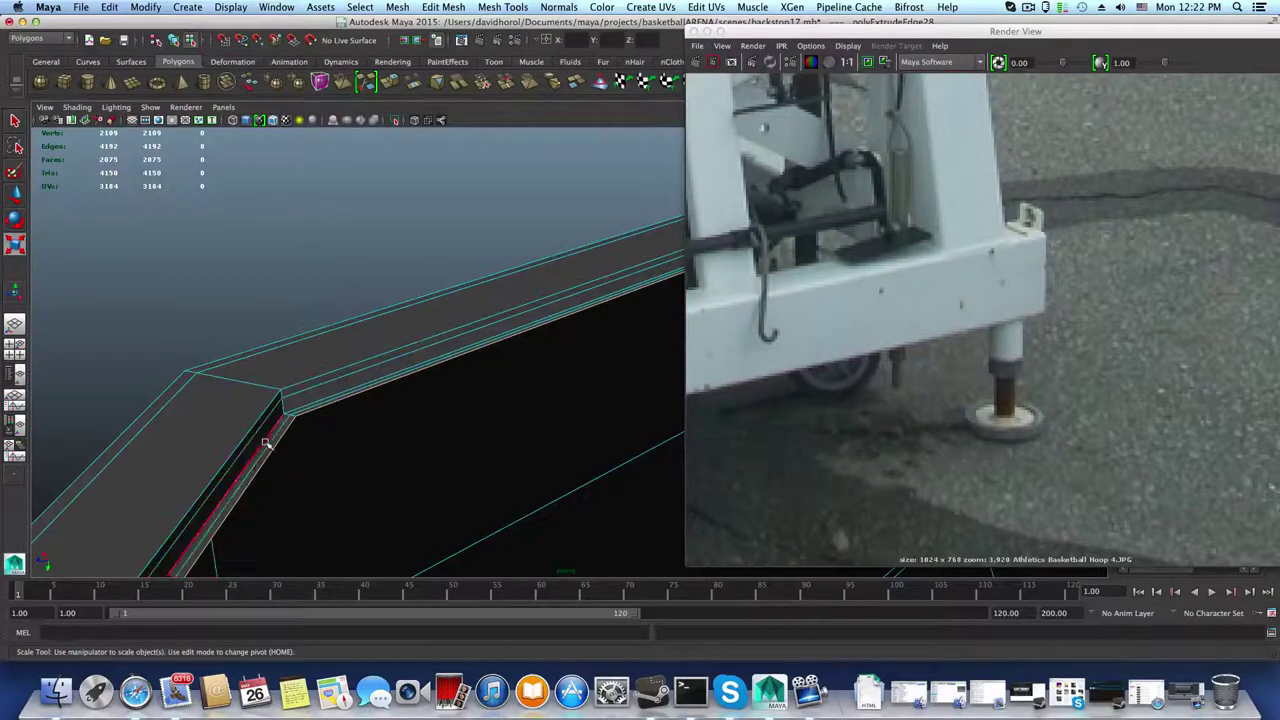
click(267, 442)
scroll(371, 480, down, 5)
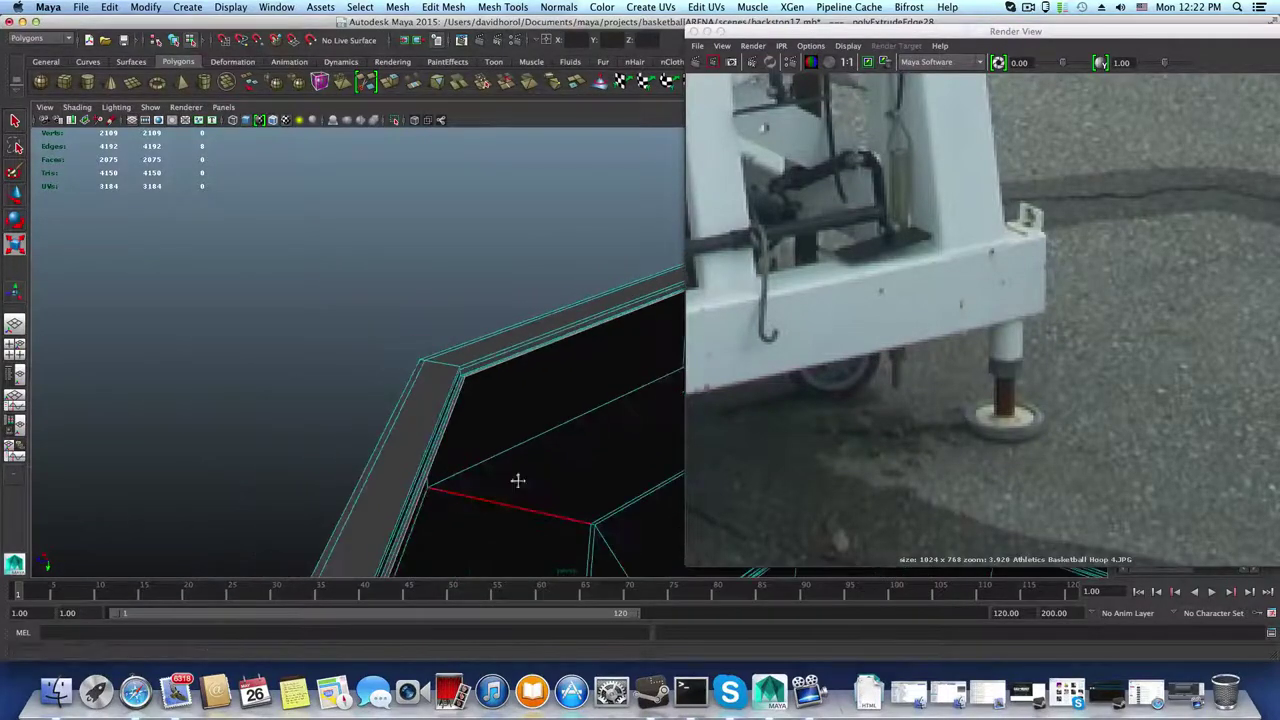
Step: Scale the open border slightly inward, then extrude it again and scale the new edges in a little further
alt+middle_drag(517, 480, 480, 428)
alt+drag(480, 428, 464, 412)
drag(629, 369, 629, 368)
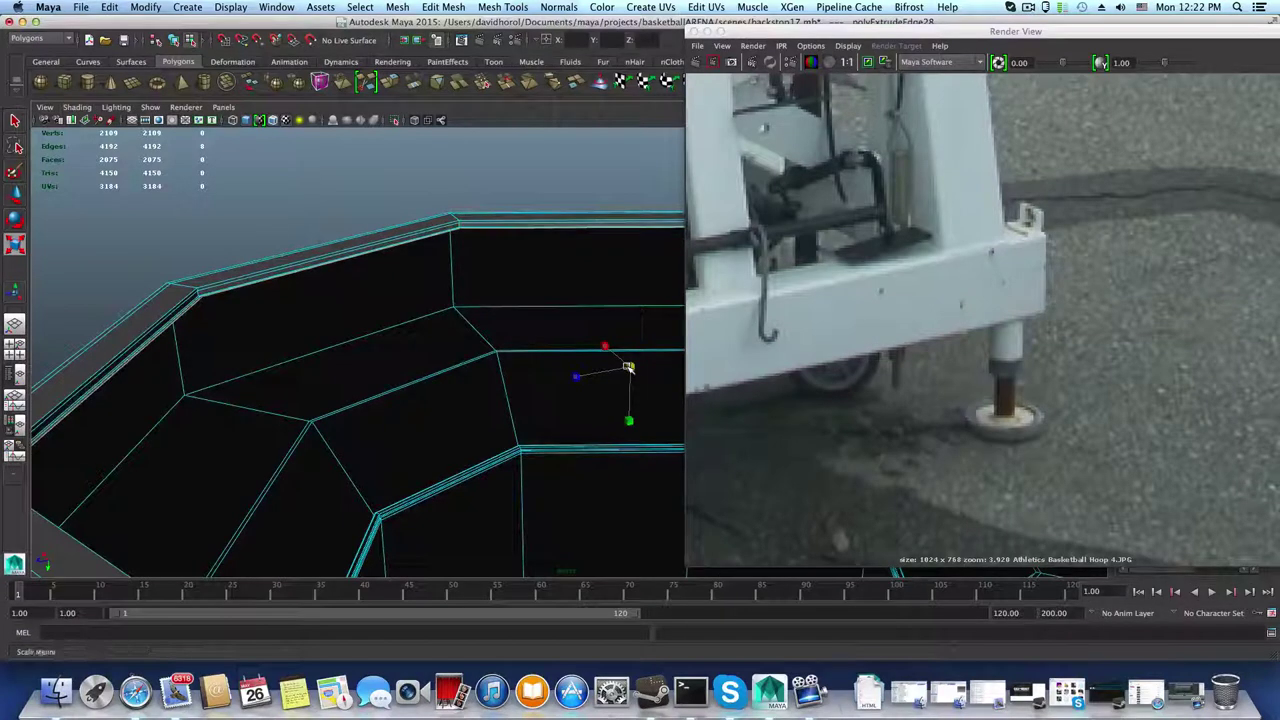
click(392, 82)
key(r)
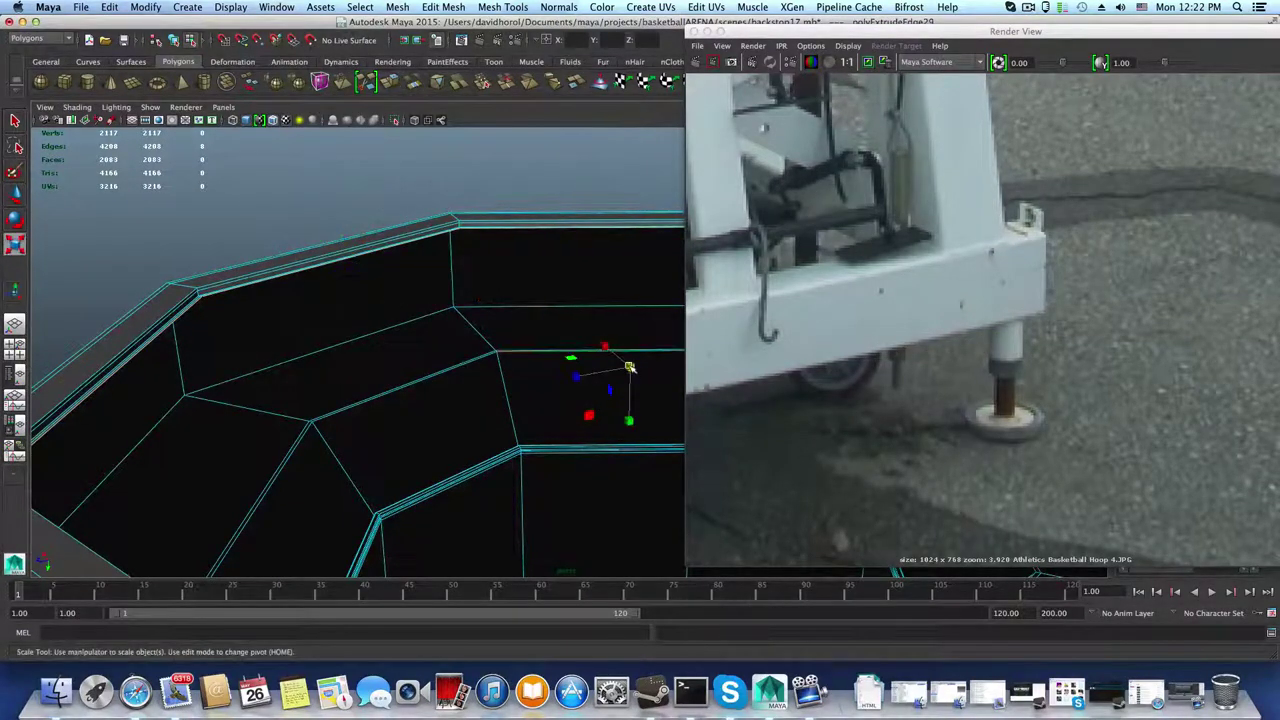
drag(629, 367, 627, 367)
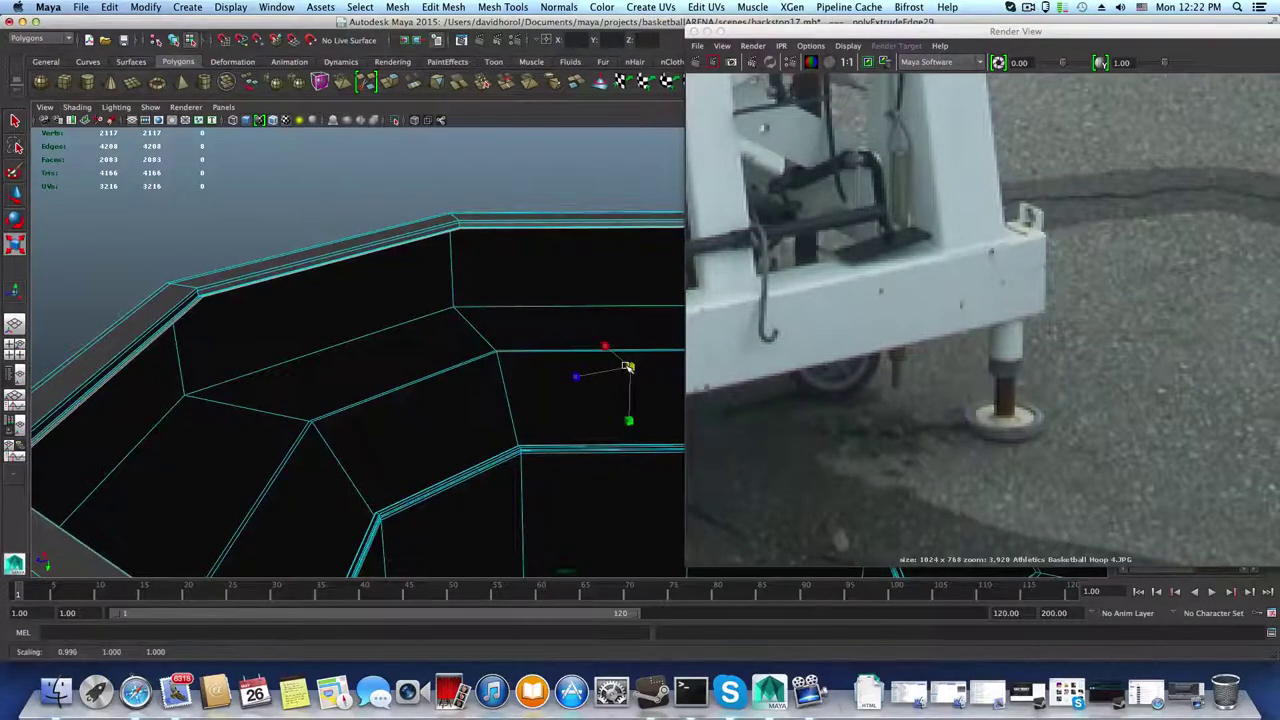
Step: Extrude the border loop and move it back out toward the pad's underside, to about Y -14.24 cm
click(396, 94)
key(w)
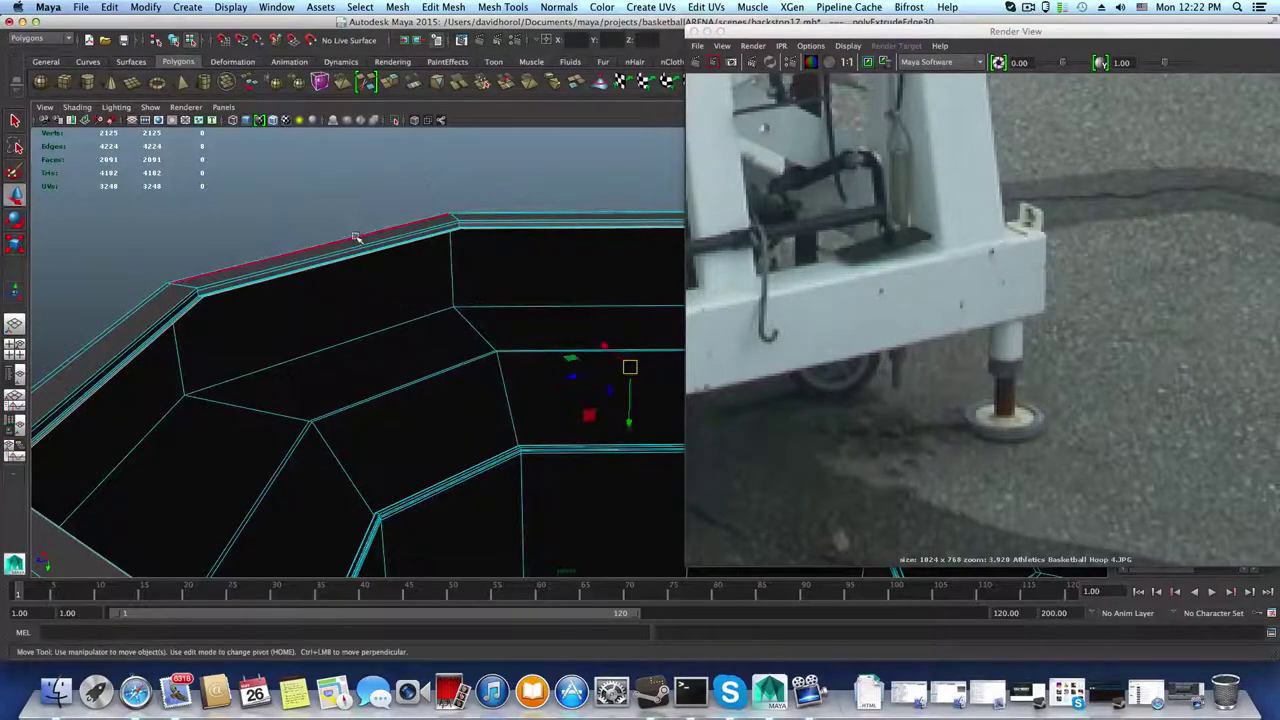
drag(628, 425, 628, 423)
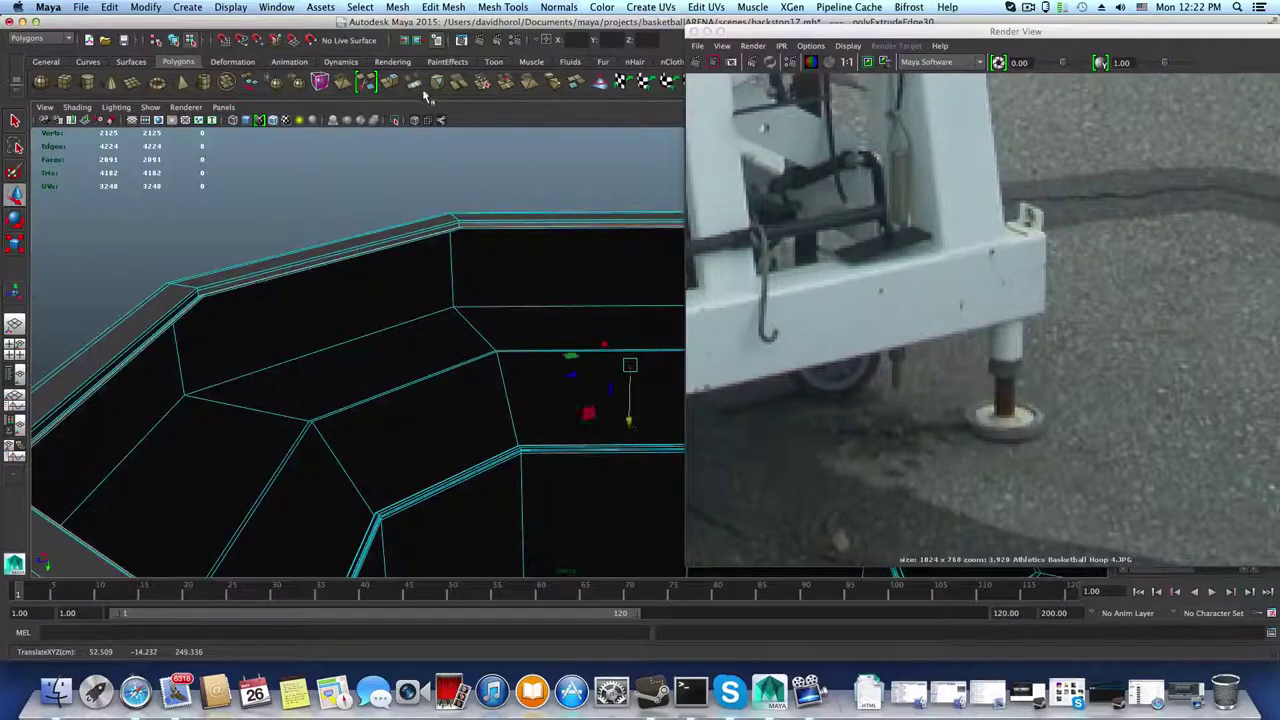
Step: Extrude the border once more and shift it further toward the pad's outer underside, to about Y -14.29 cm
click(390, 82)
key(w)
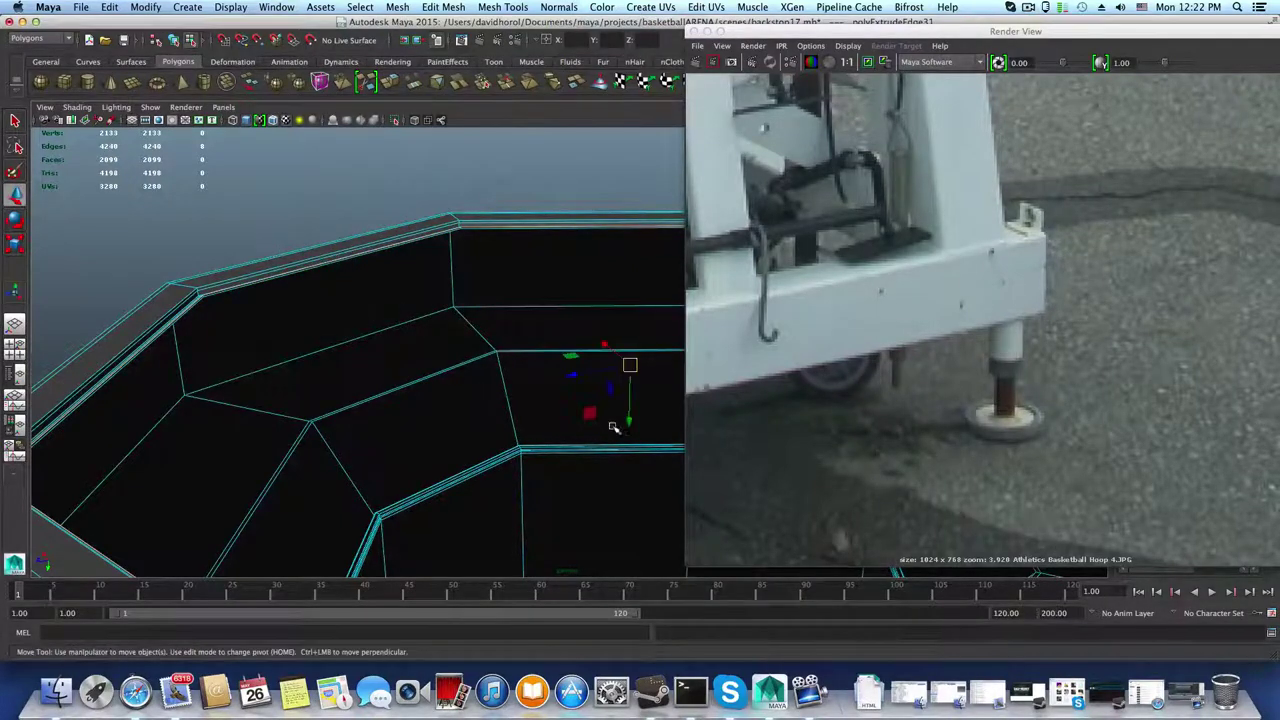
drag(628, 423, 651, 409)
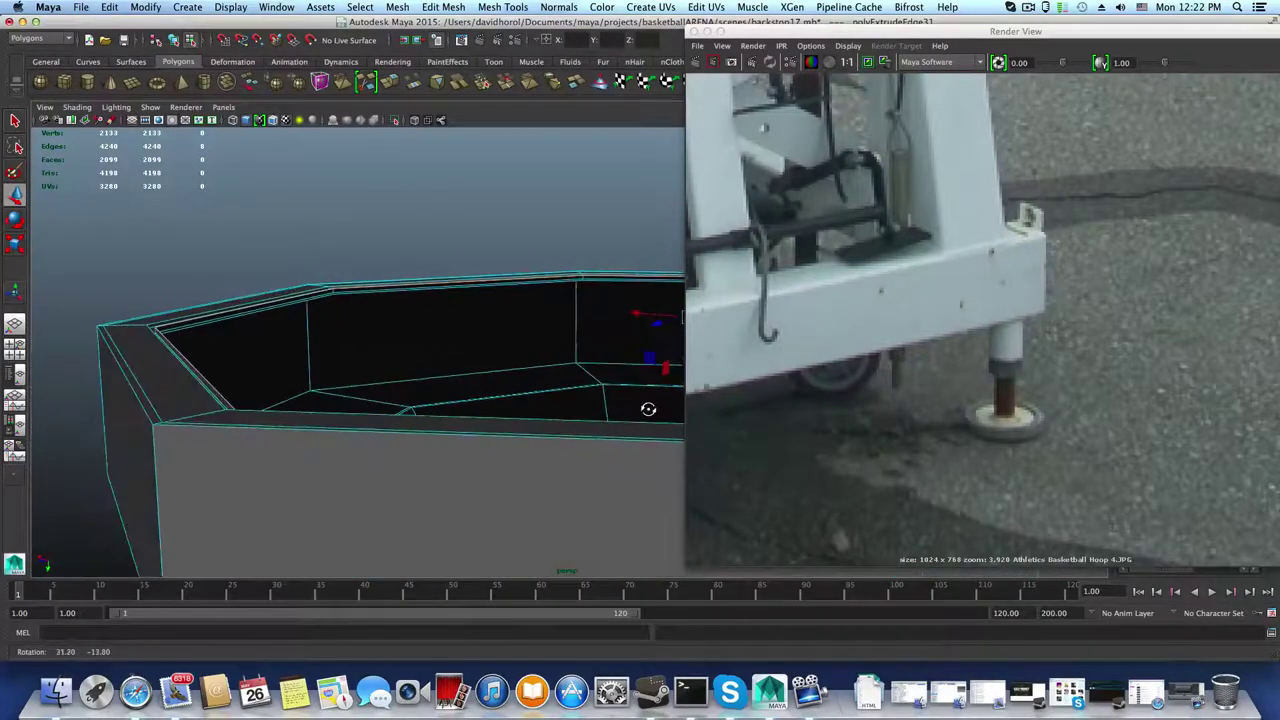
alt+drag(518, 418, 440, 421)
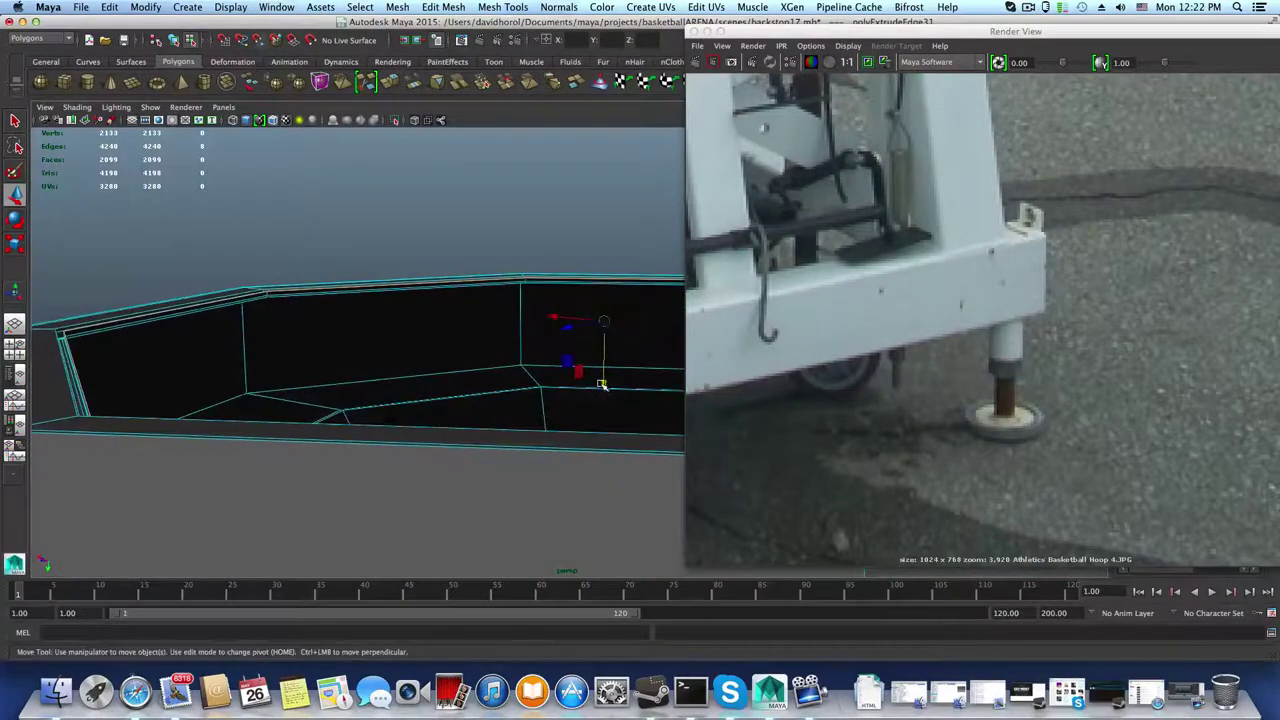
drag(601, 383, 601, 381)
key(super+z)
key(super+z)
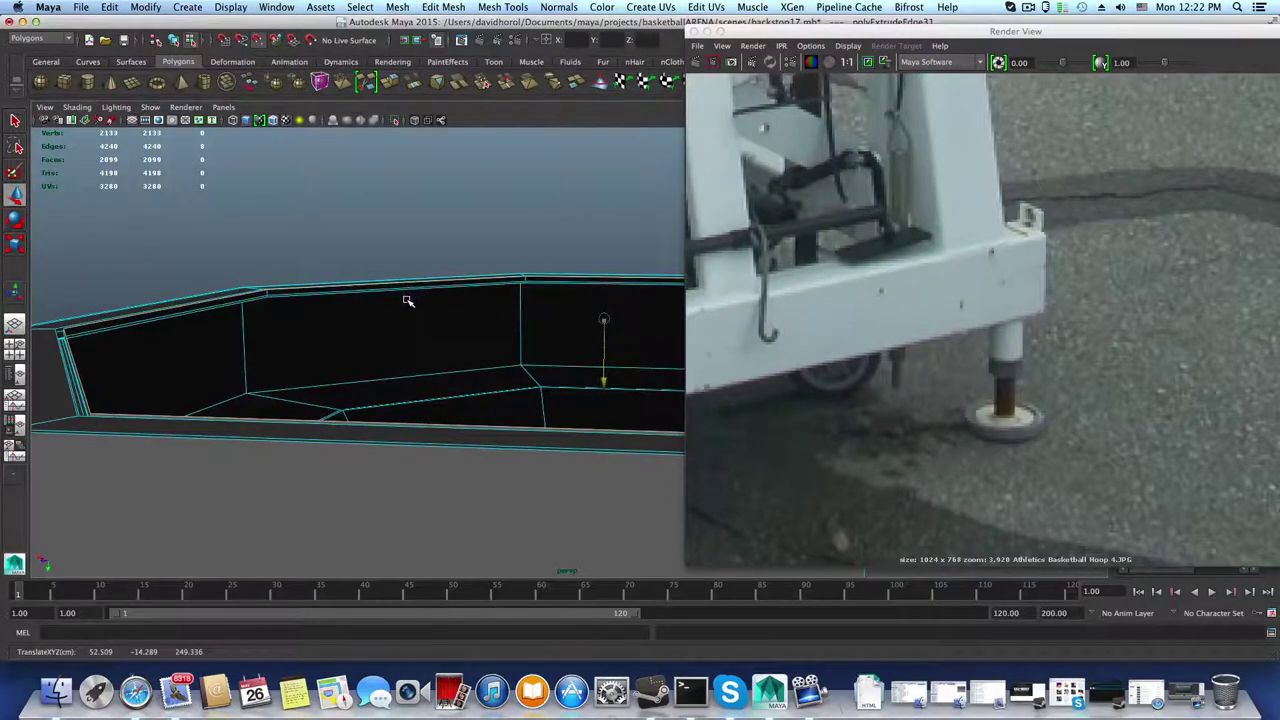
middle_drag(406, 310, 377, 291)
key(z)
Step: Extrude the border and move it slightly outward along Y, then extrude again and scale it slightly inward
click(390, 82)
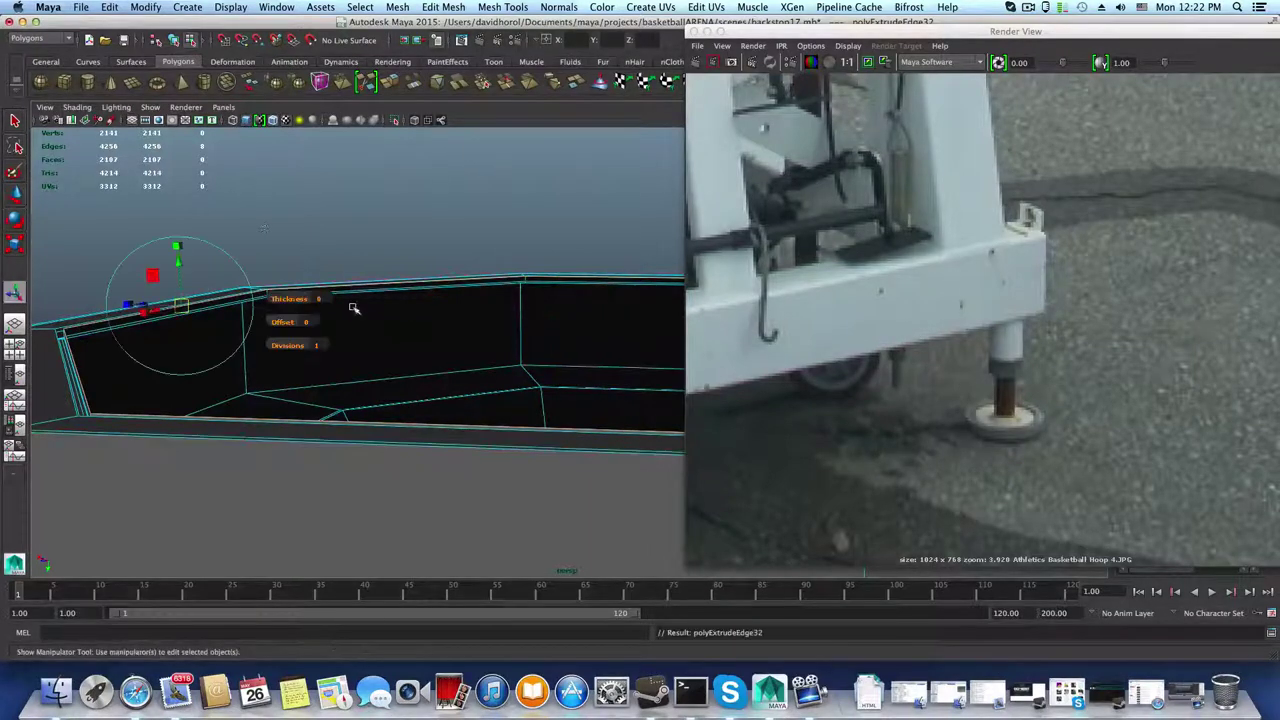
key(w)
click(621, 390)
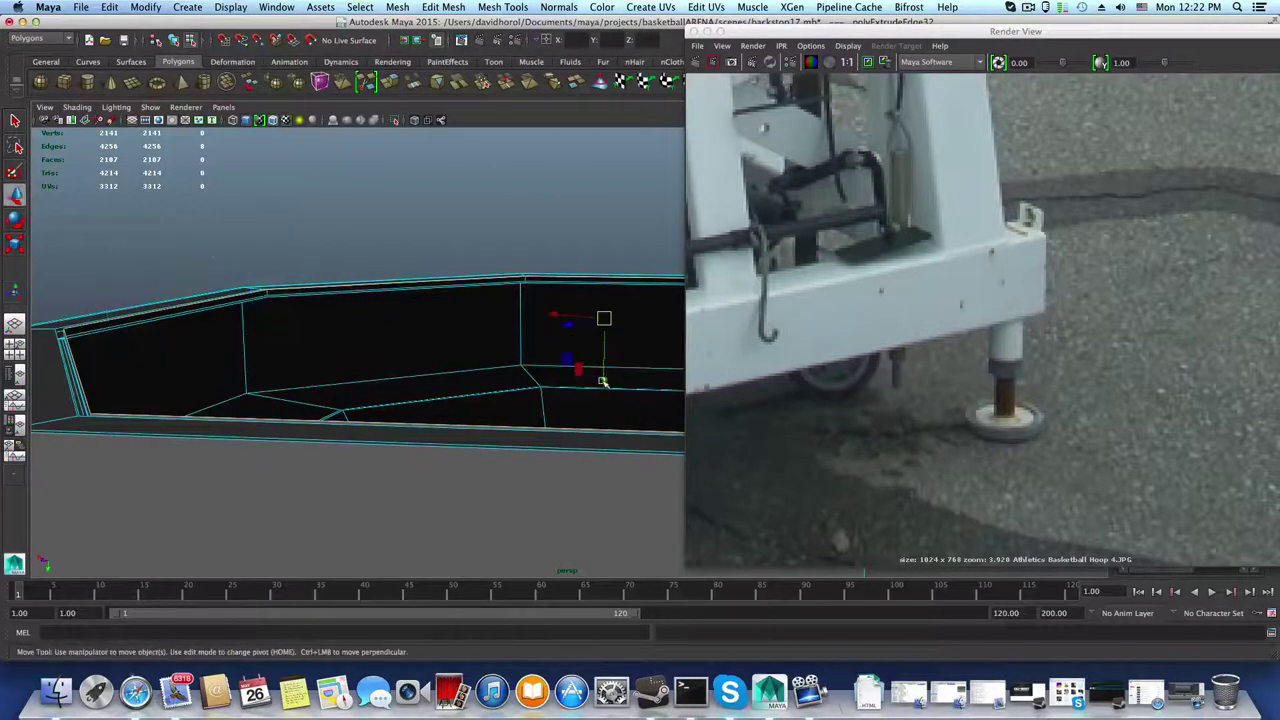
drag(604, 383, 603, 381)
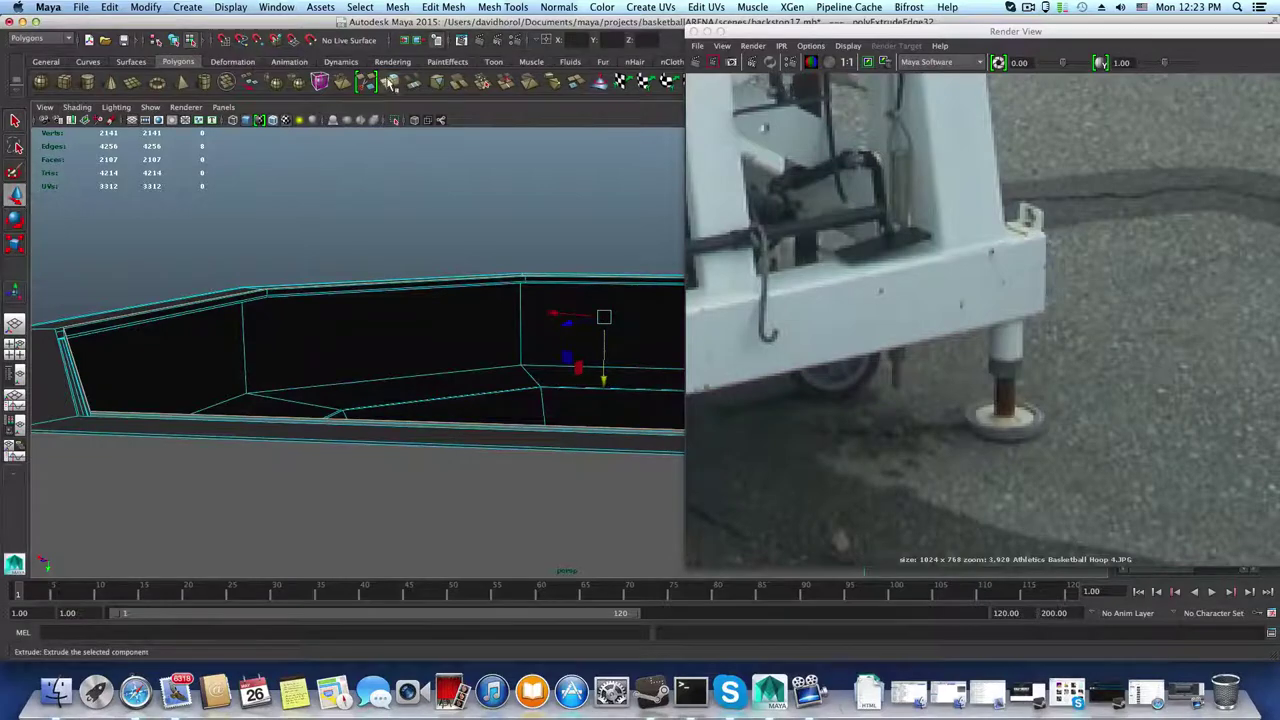
click(390, 82)
key(r)
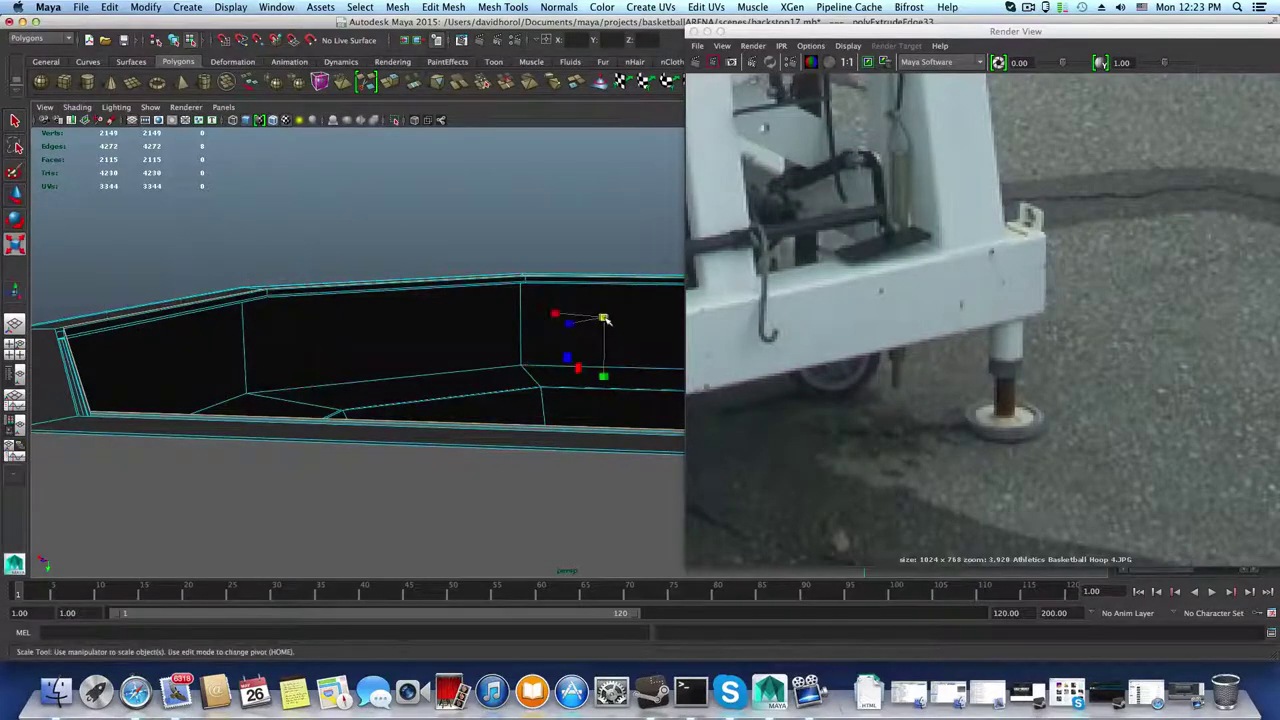
drag(605, 320, 540, 360)
Step: Close the open underside of the foot pad with Fill Hole
click(398, 8)
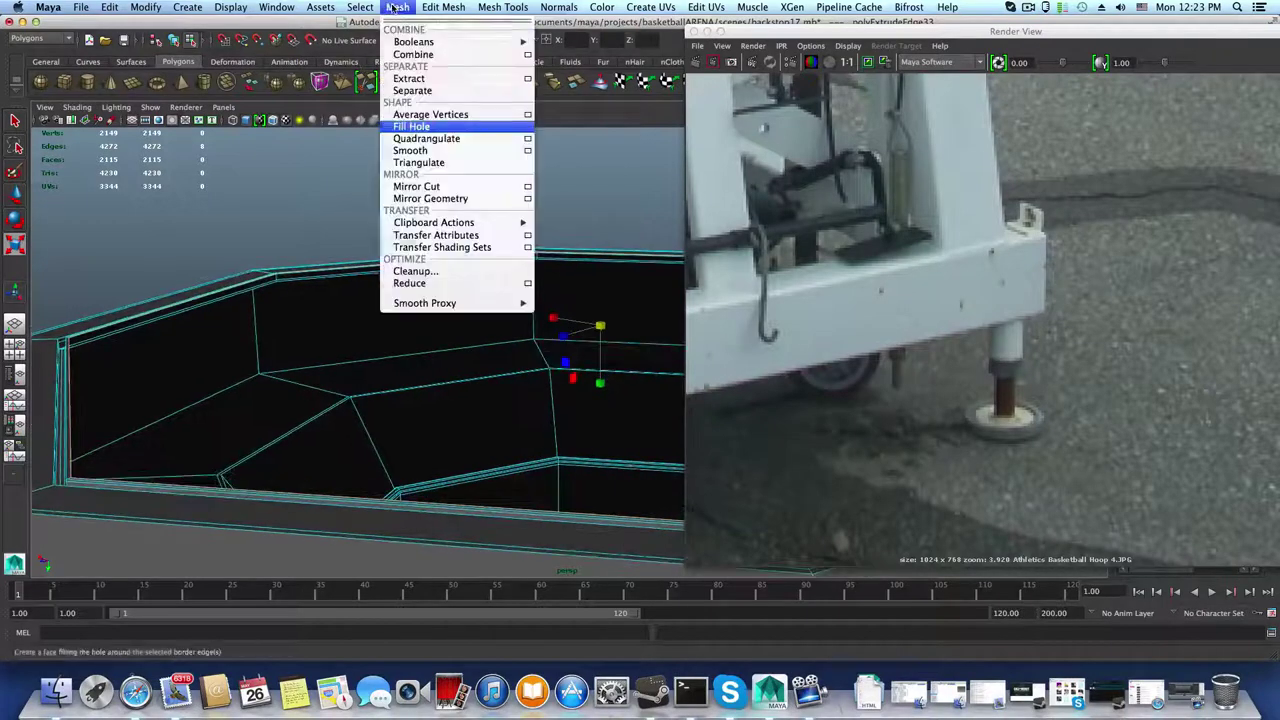
mouse_move(443, 7)
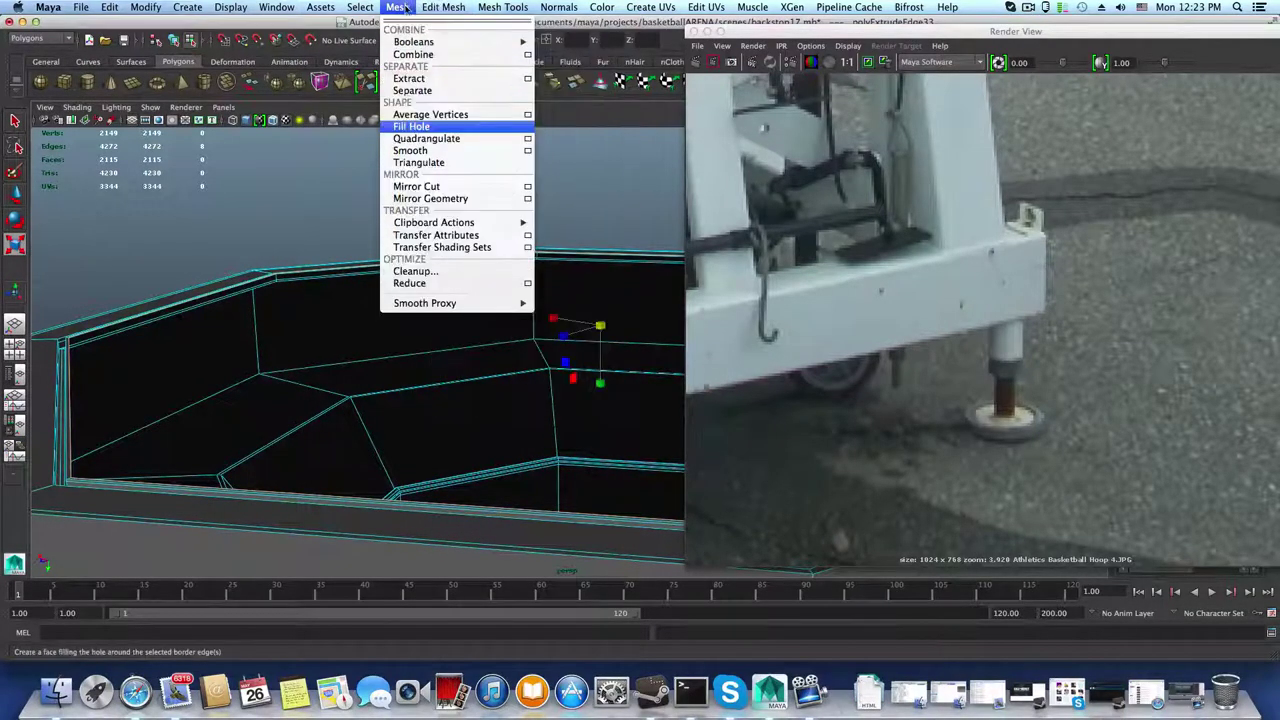
click(411, 126)
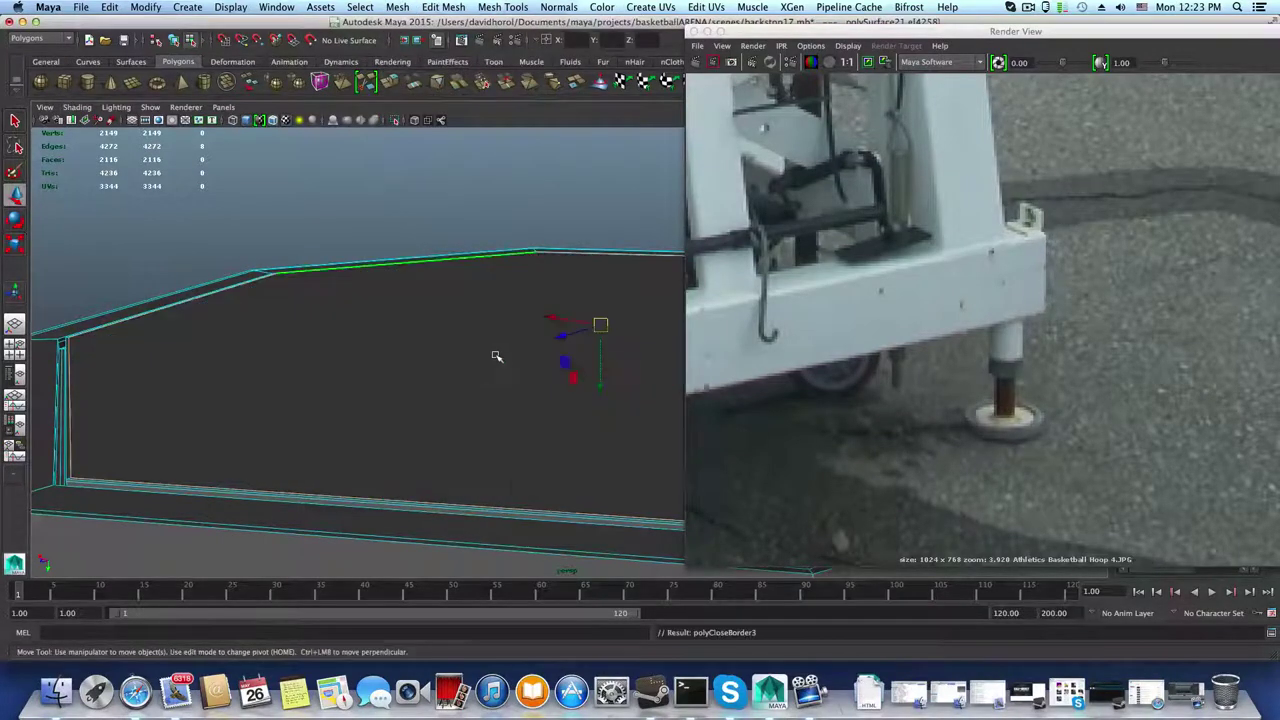
Step: Poke the cap face on the pad's underside to split it into triangles around a centre vertex, and return to object selection
right_drag(496, 356, 500, 386)
click(500, 386)
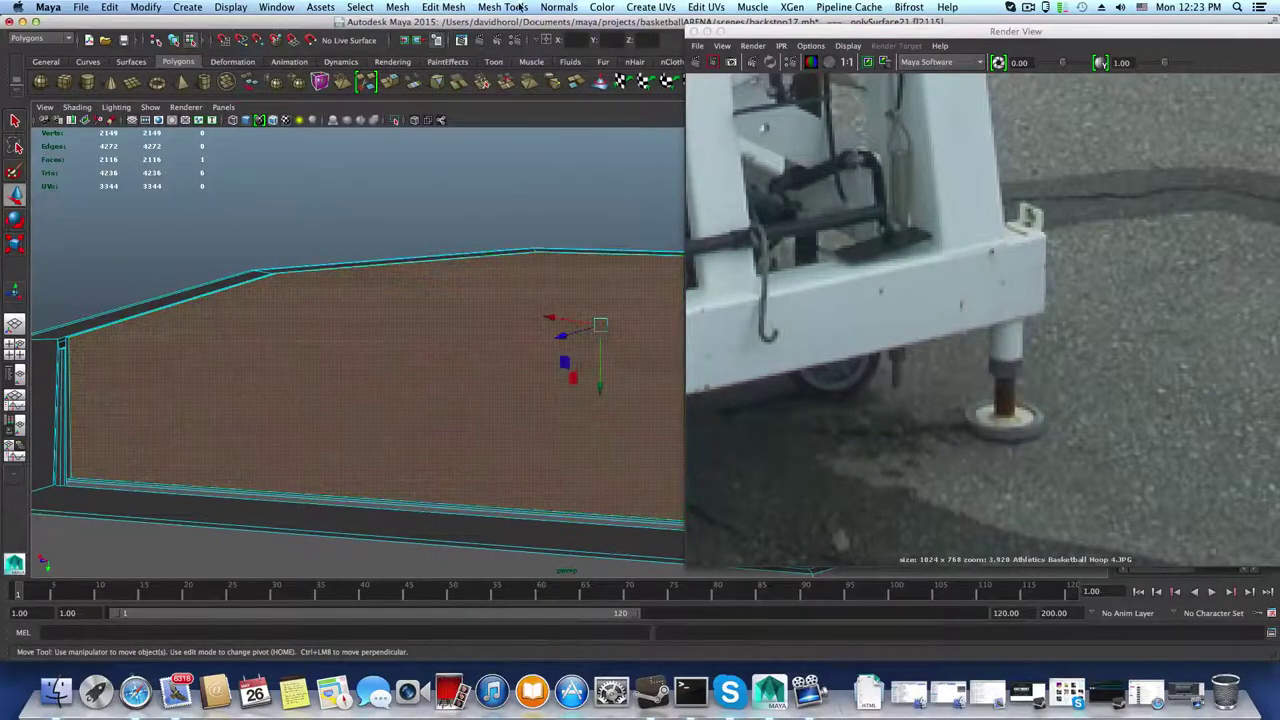
click(432, 6)
click(470, 351)
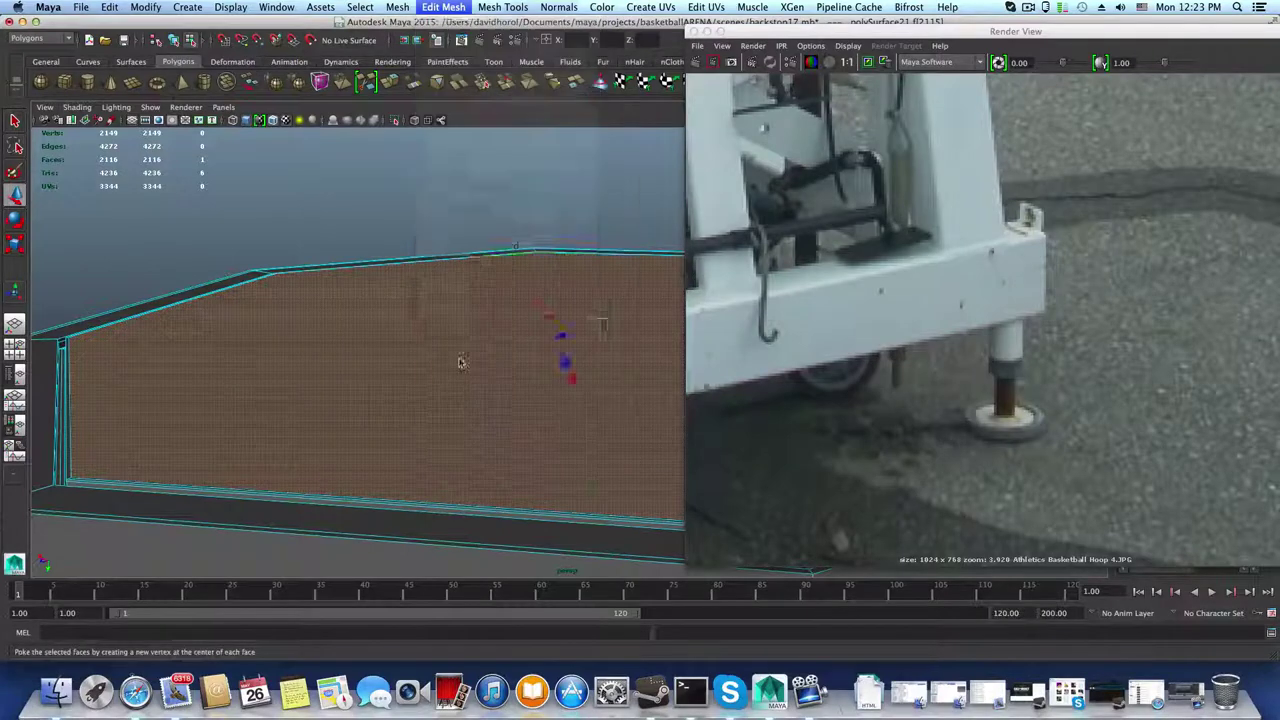
alt+drag(460, 382, 503, 377)
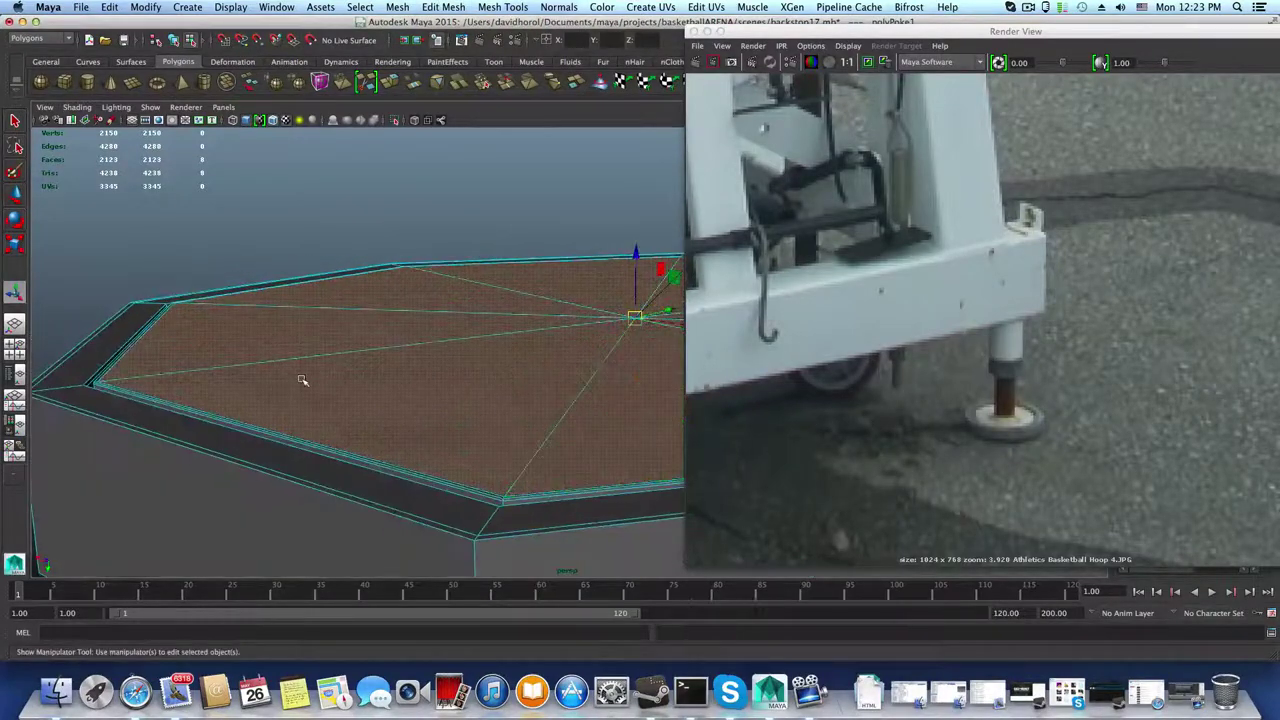
key(F8)
scroll(302, 383, down, 4)
alt+middle_drag(529, 438, 352, 347)
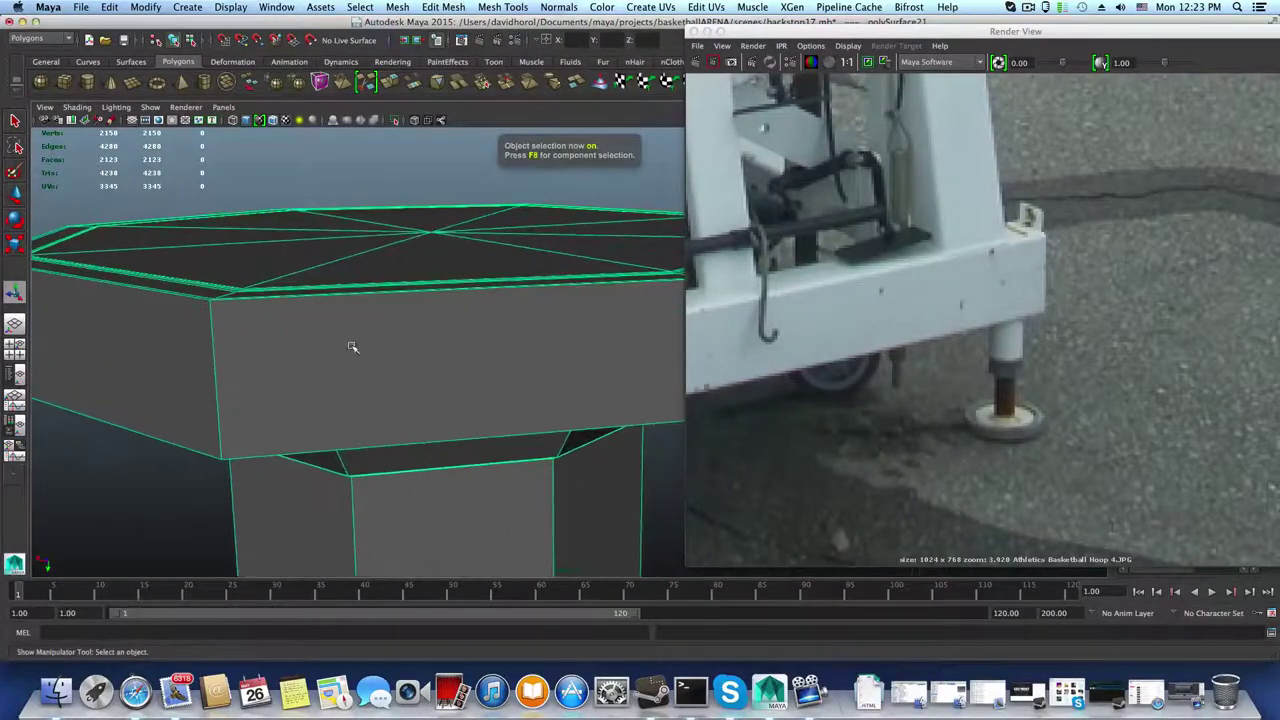
Step: Examine the narrow groove around the cap on the foot pad's underside, checking the spacing of its edges at the corners
alt+drag(314, 360, 371, 414)
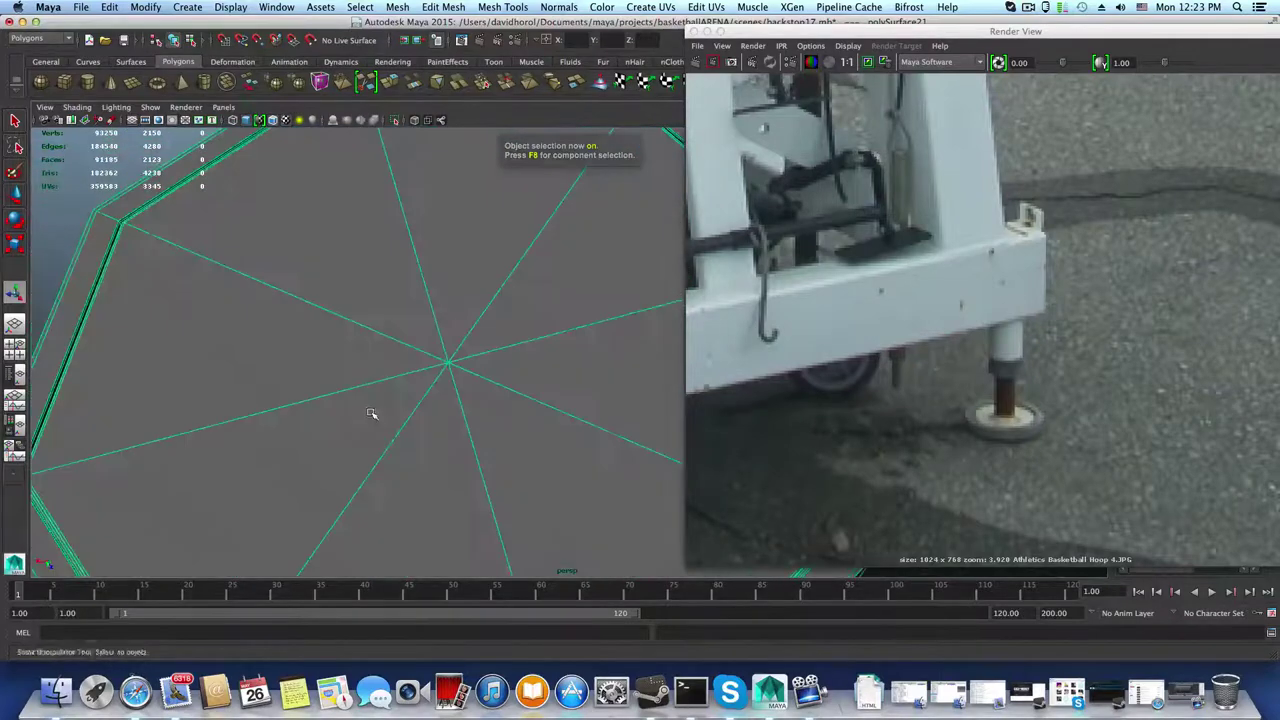
alt+middle_drag(371, 414, 238, 272)
alt+right_drag(239, 272, 480, 366)
alt+middle_drag(480, 366, 228, 368)
alt+right_drag(228, 368, 471, 417)
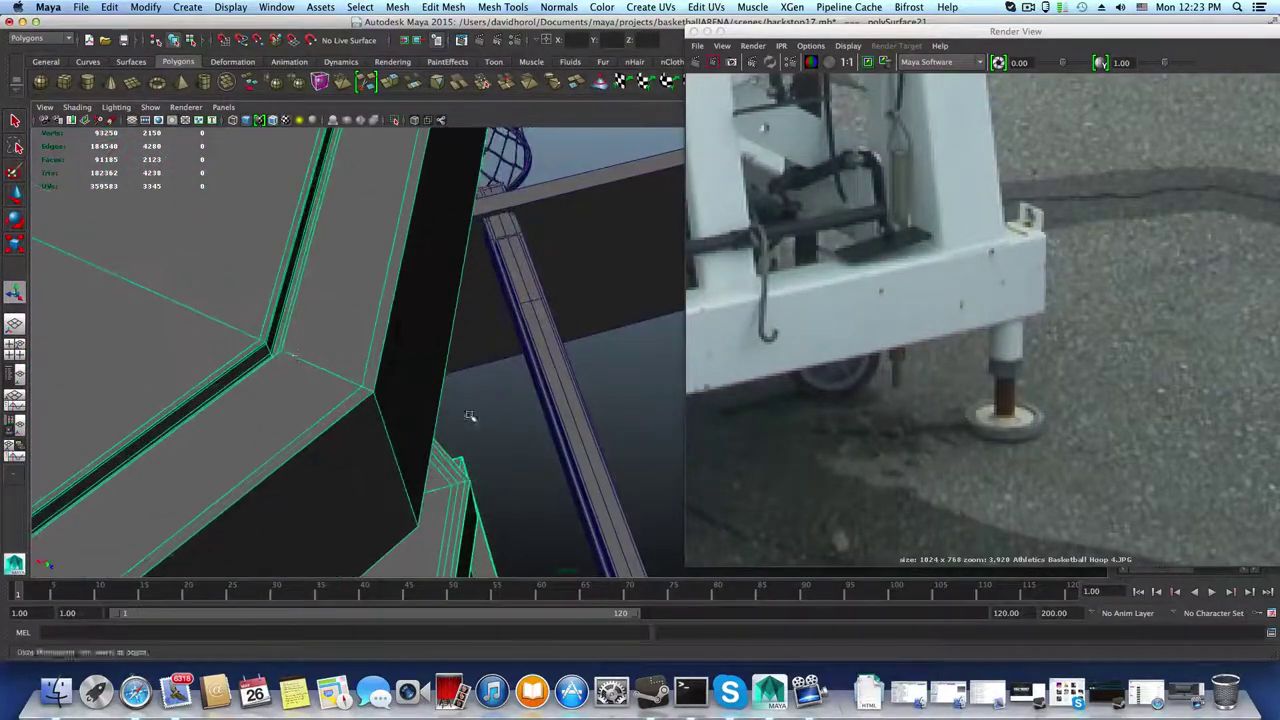
alt+middle_drag(296, 352, 355, 371)
alt+drag(353, 372, 340, 347)
alt+right_drag(340, 347, 348, 352)
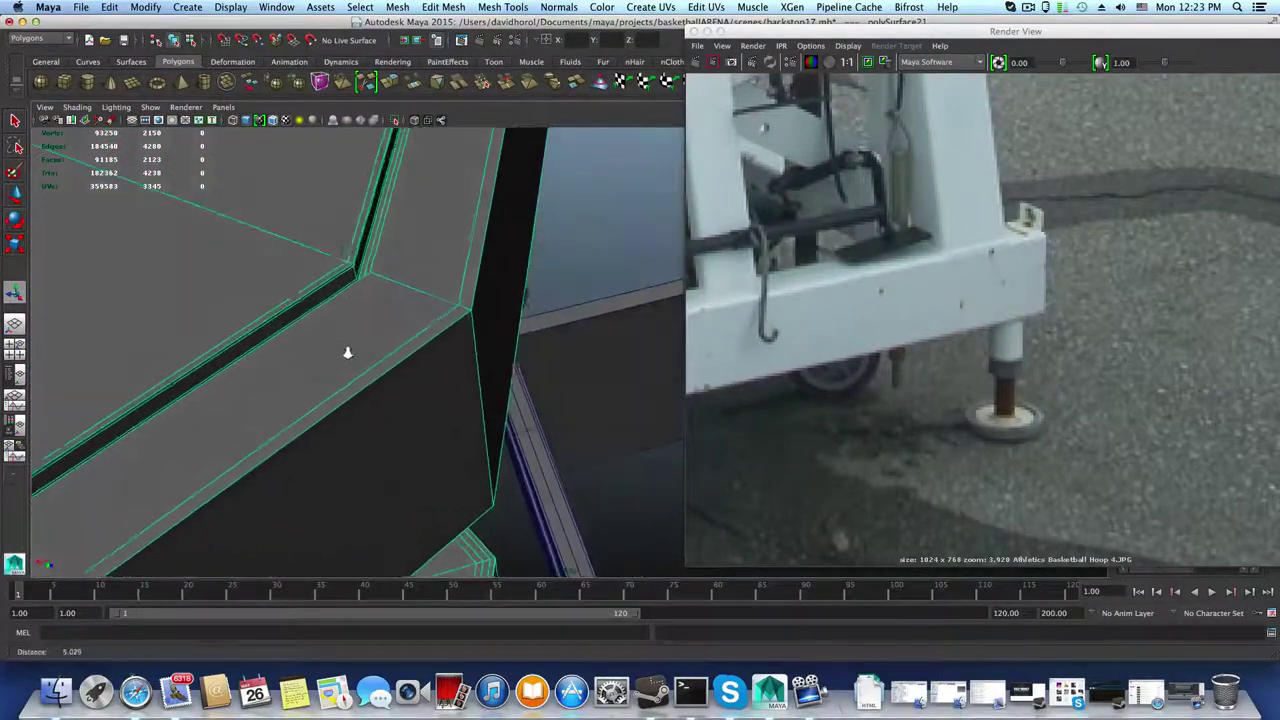
alt+middle_drag(348, 352, 443, 394)
alt+drag(443, 394, 342, 376)
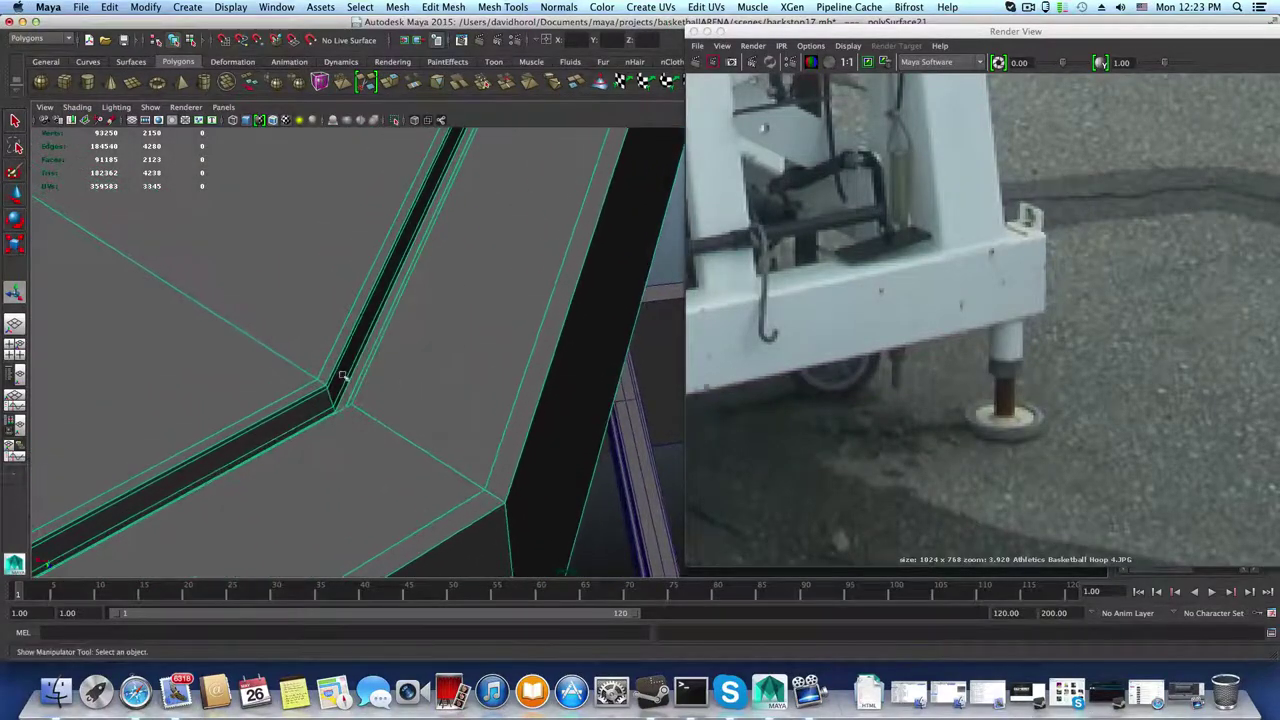
right_drag(323, 378, 331, 376)
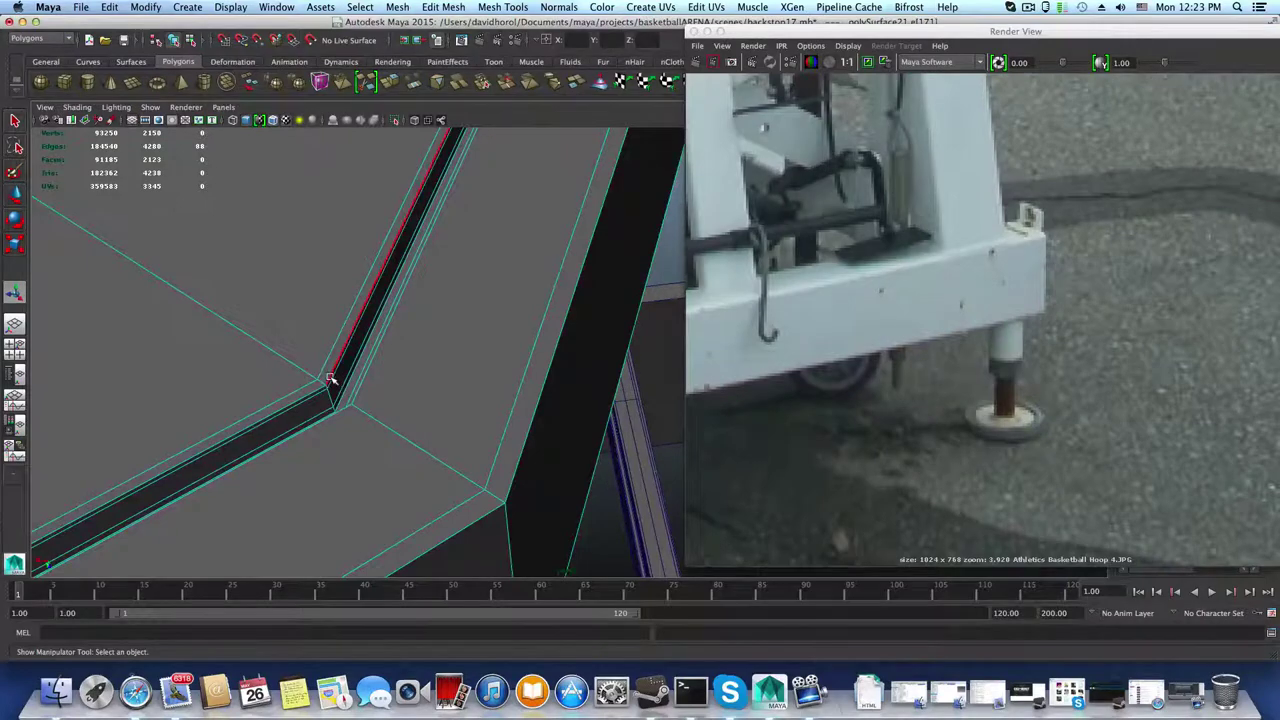
click(326, 386)
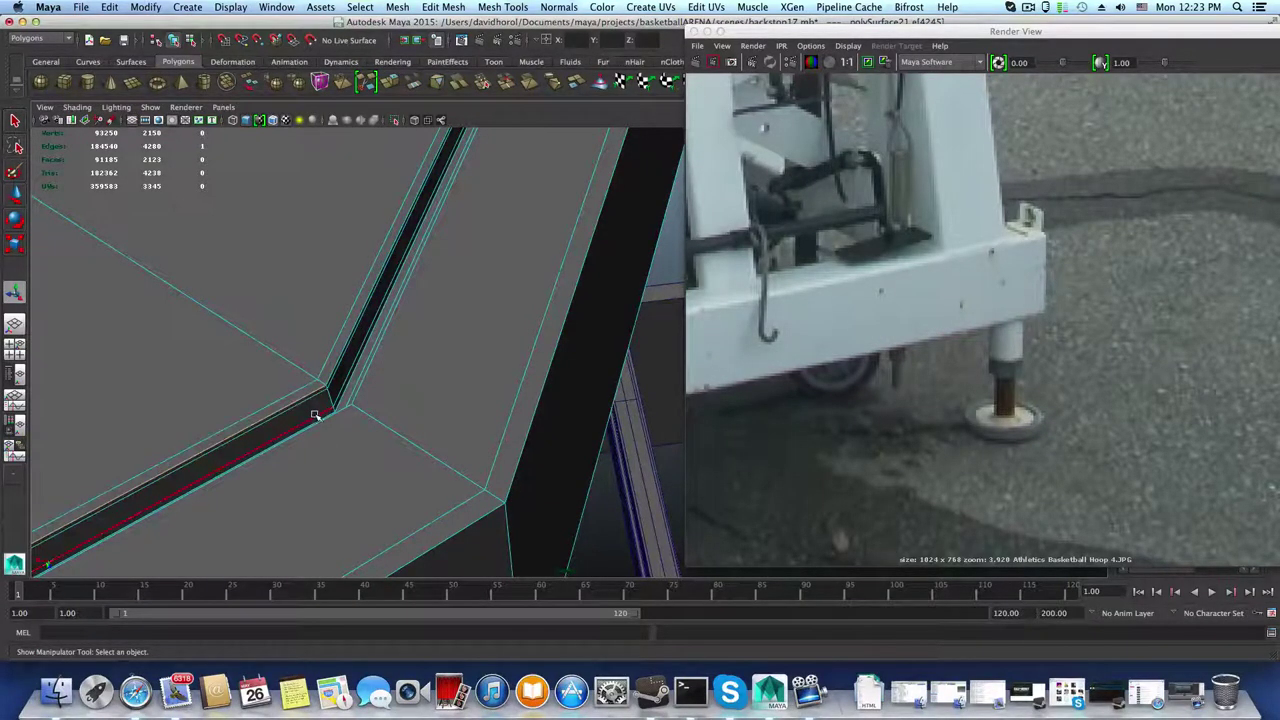
alt+drag(316, 414, 319, 424)
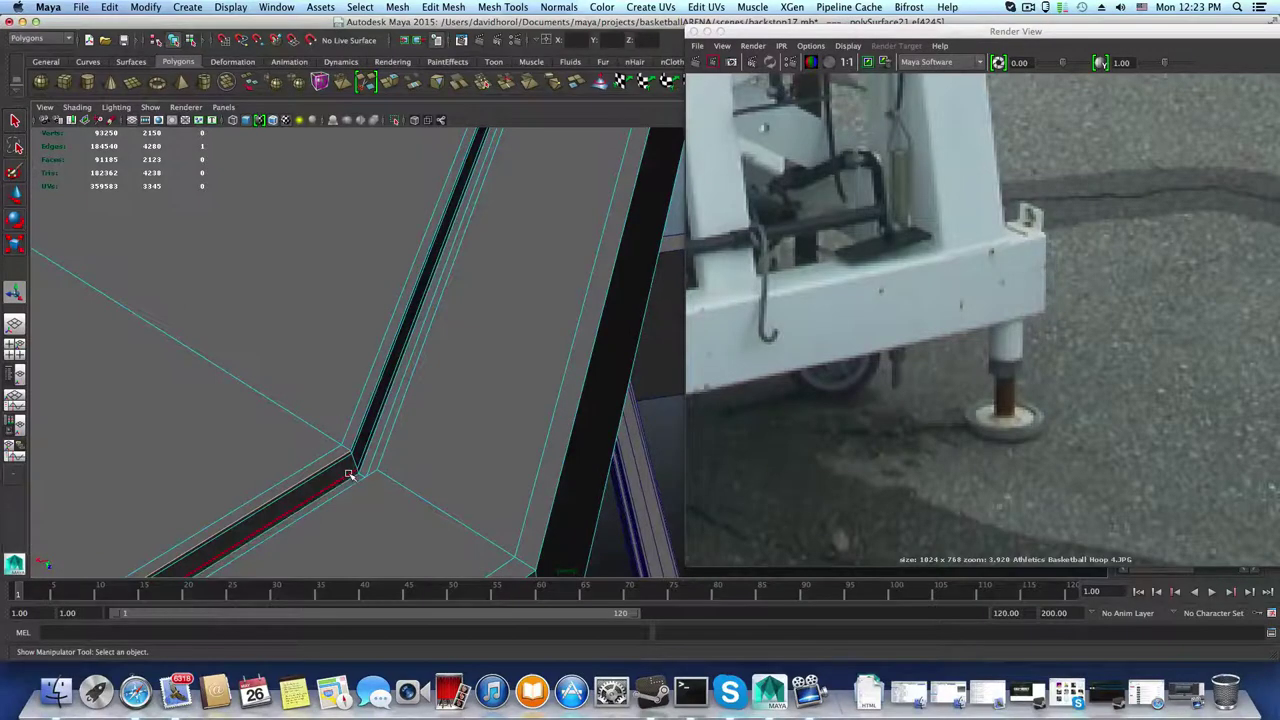
alt+middle_drag(351, 471, 508, 460)
alt+drag(508, 460, 545, 455)
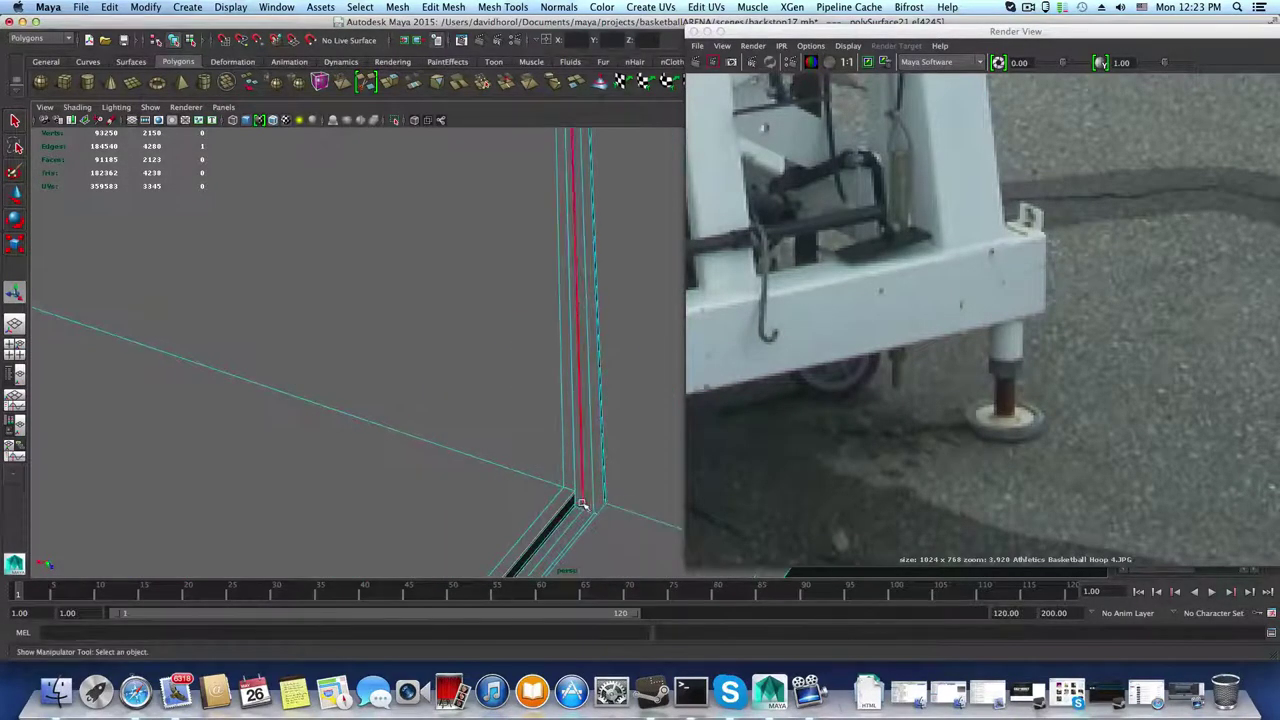
alt+drag(591, 500, 617, 509)
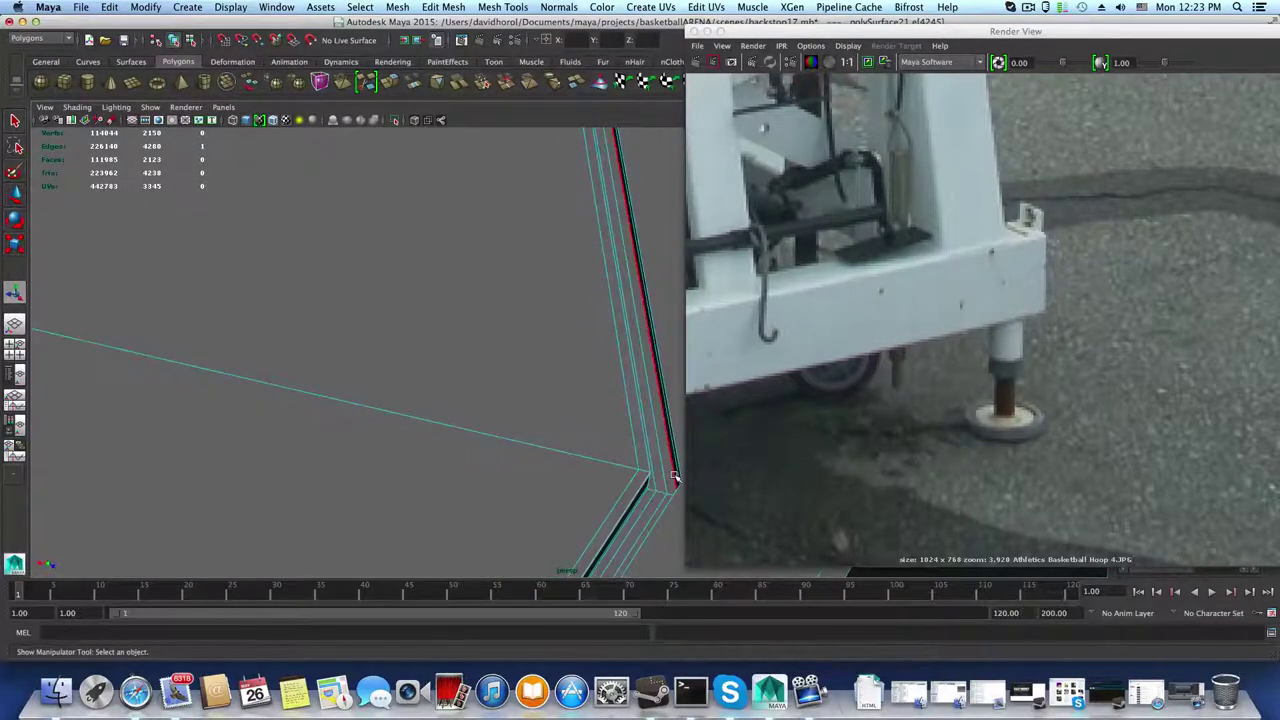
alt+drag(675, 479, 684, 480)
alt+drag(580, 466, 537, 417)
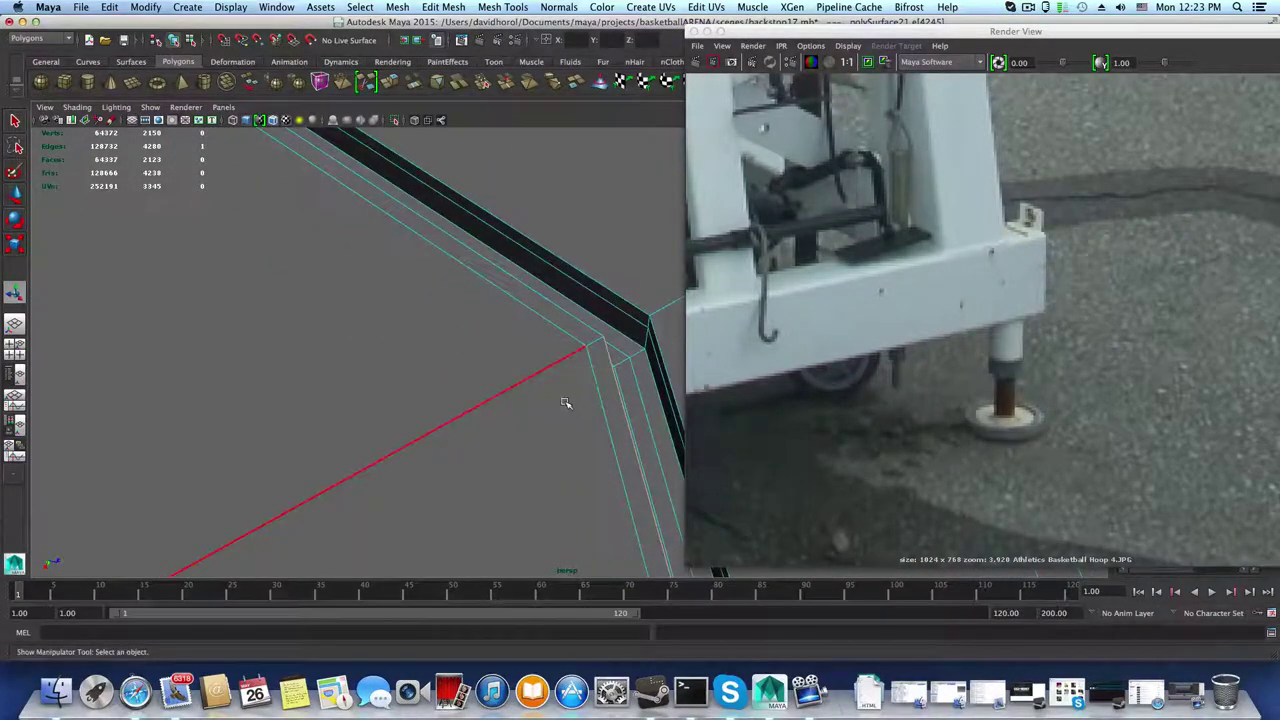
Step: Insert an edge loop along the groove on the pad's underside, close to the edge of the groove wall
key(F8)
shift+right_drag(645, 368, 621, 353)
drag(646, 346, 647, 349)
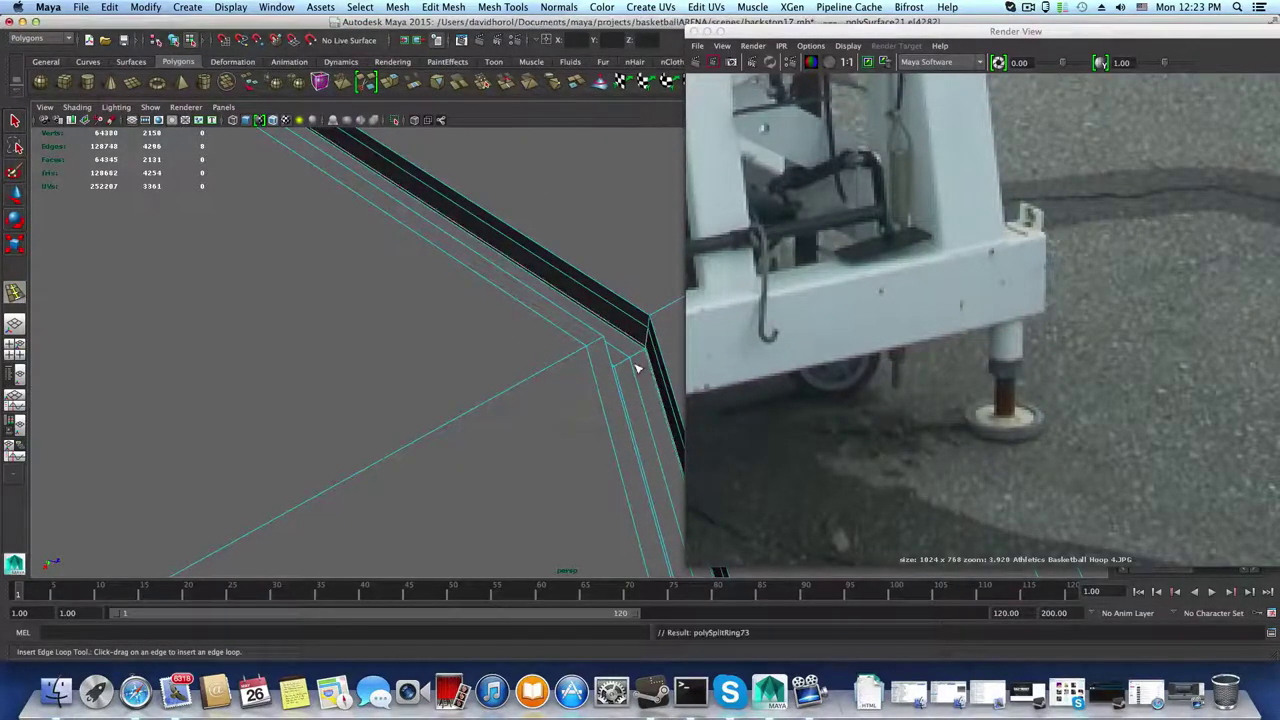
Step: Inspect the short edges and neighbouring loops at the groove's corners to check how closely the loops are spaced
click(15, 121)
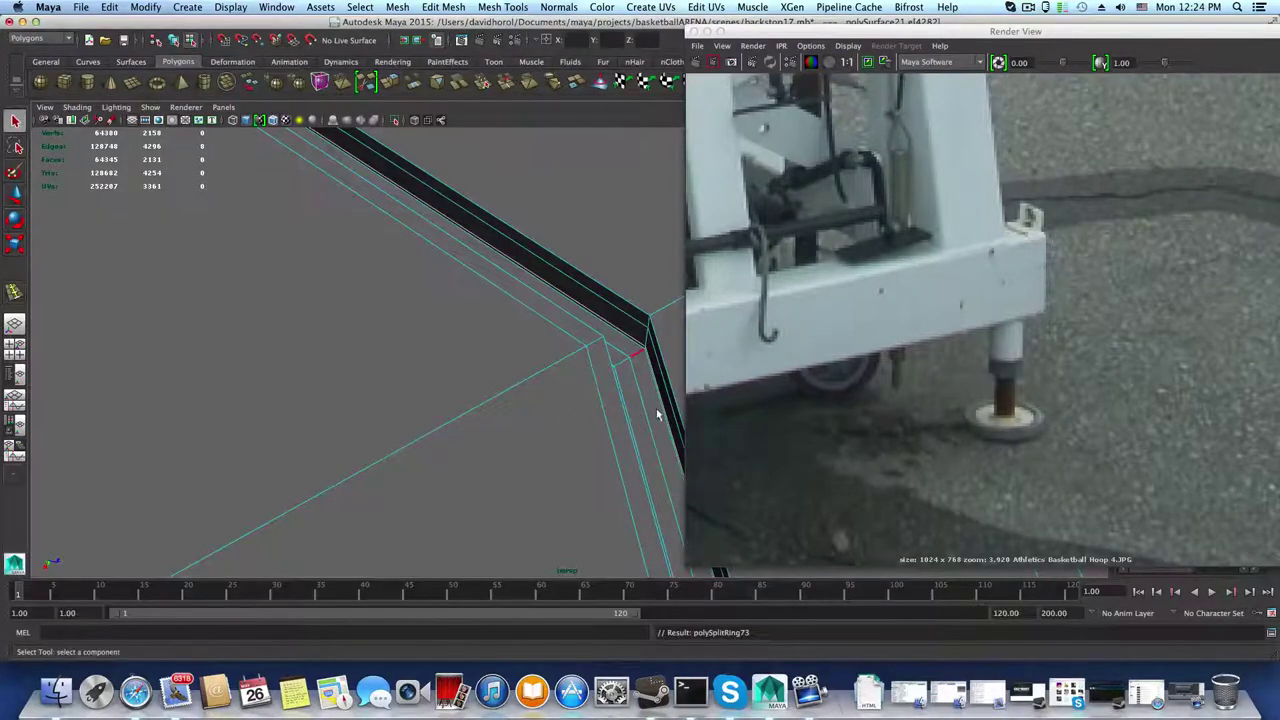
right_drag(654, 410, 644, 366)
click(634, 377)
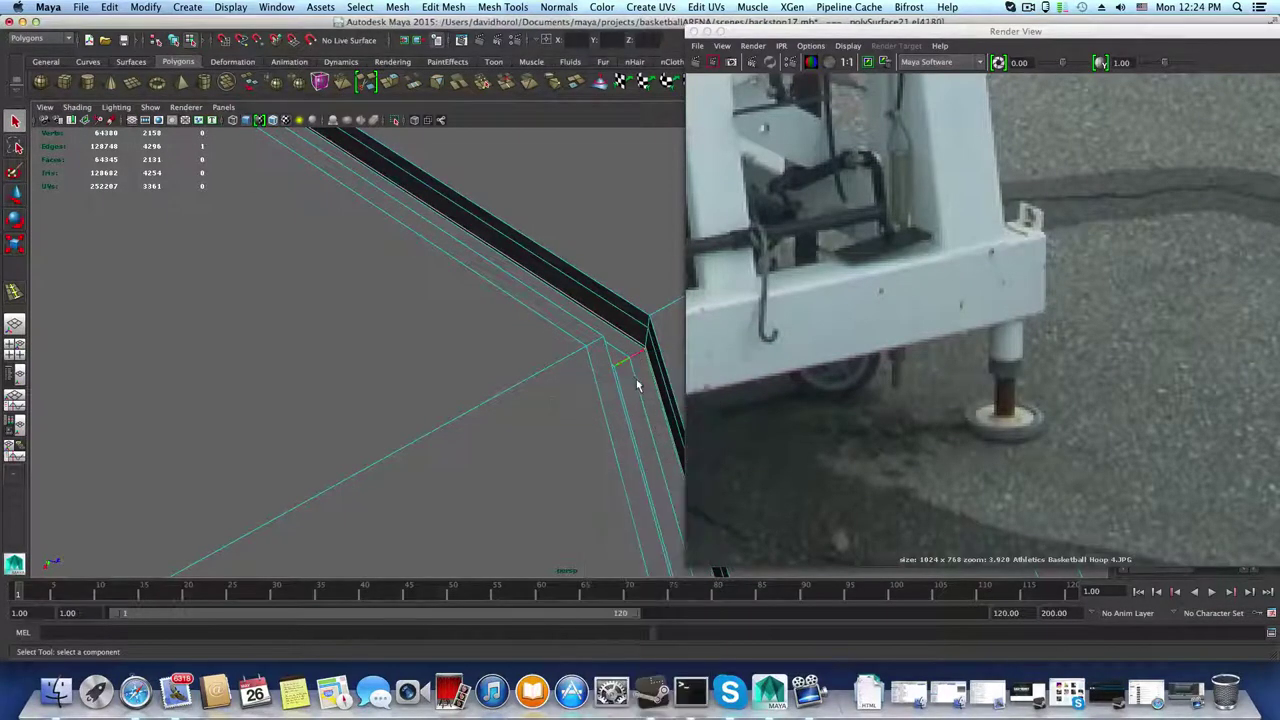
alt+drag(640, 461, 629, 457)
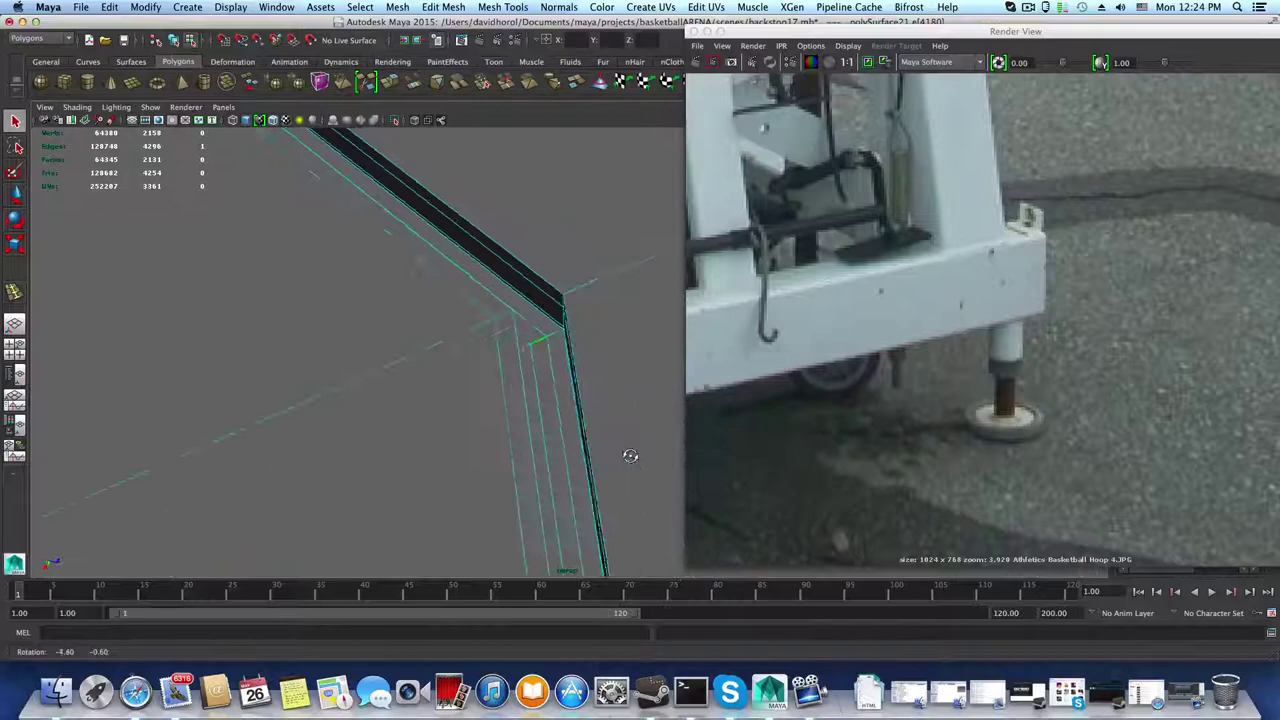
alt+drag(557, 429, 482, 444)
shift+double_click(535, 416)
alt+middle_drag(482, 444, 470, 447)
alt+drag(470, 447, 591, 461)
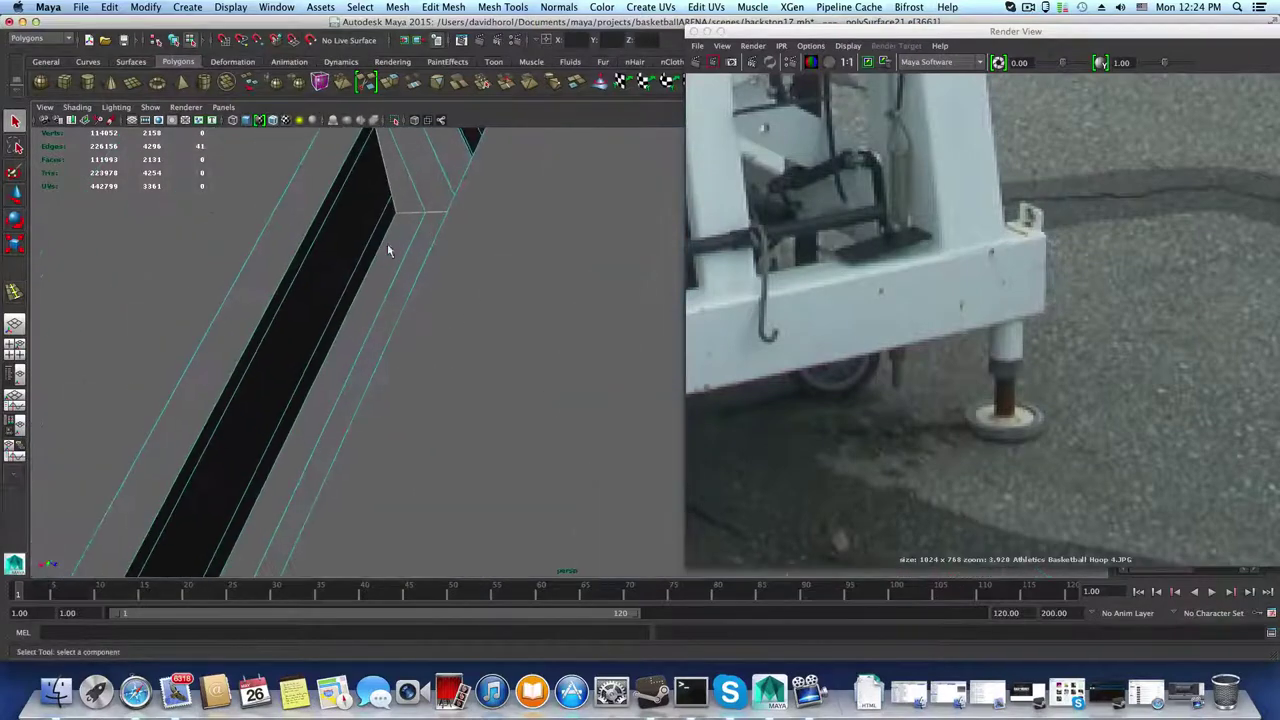
click(415, 245)
right_click(417, 240)
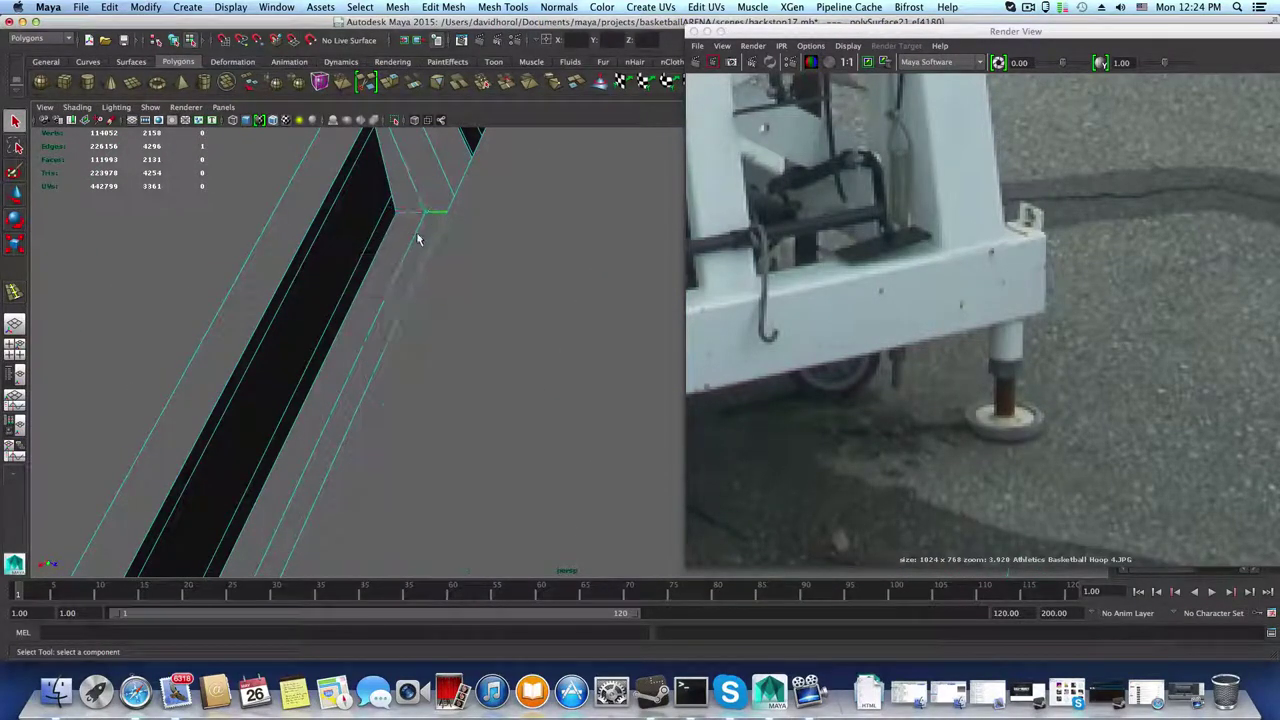
click(413, 246)
click(411, 249)
double_click(387, 296)
click(400, 312)
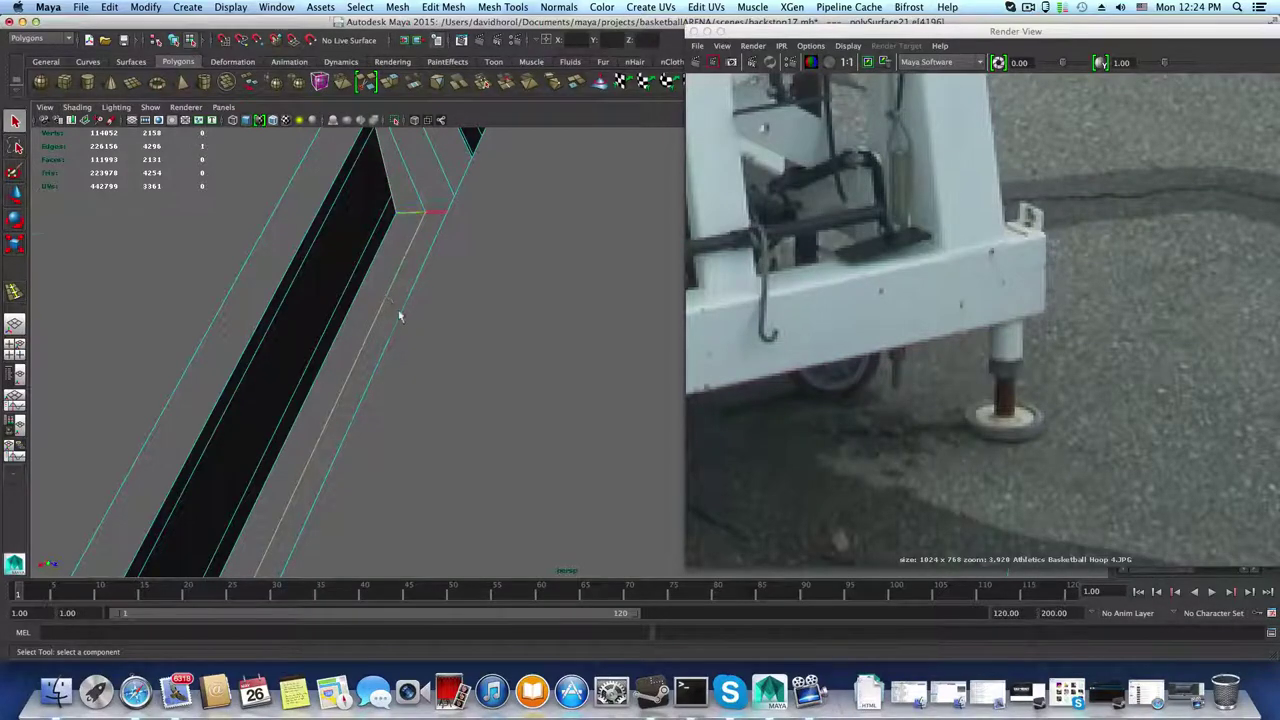
Step: Insert an edge loop around the pad's underside just outside the groove and preview the foot smoothed
scroll(402, 317, down, 5)
key(F8)
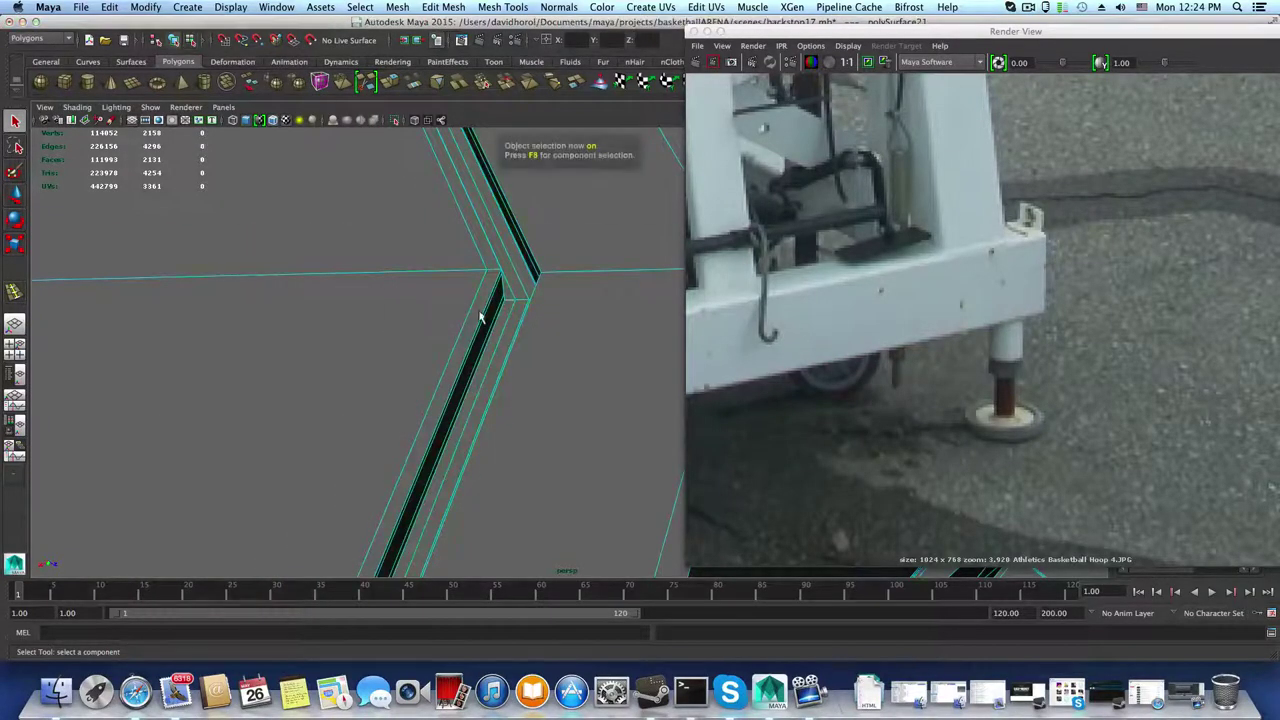
alt+drag(561, 340, 553, 368)
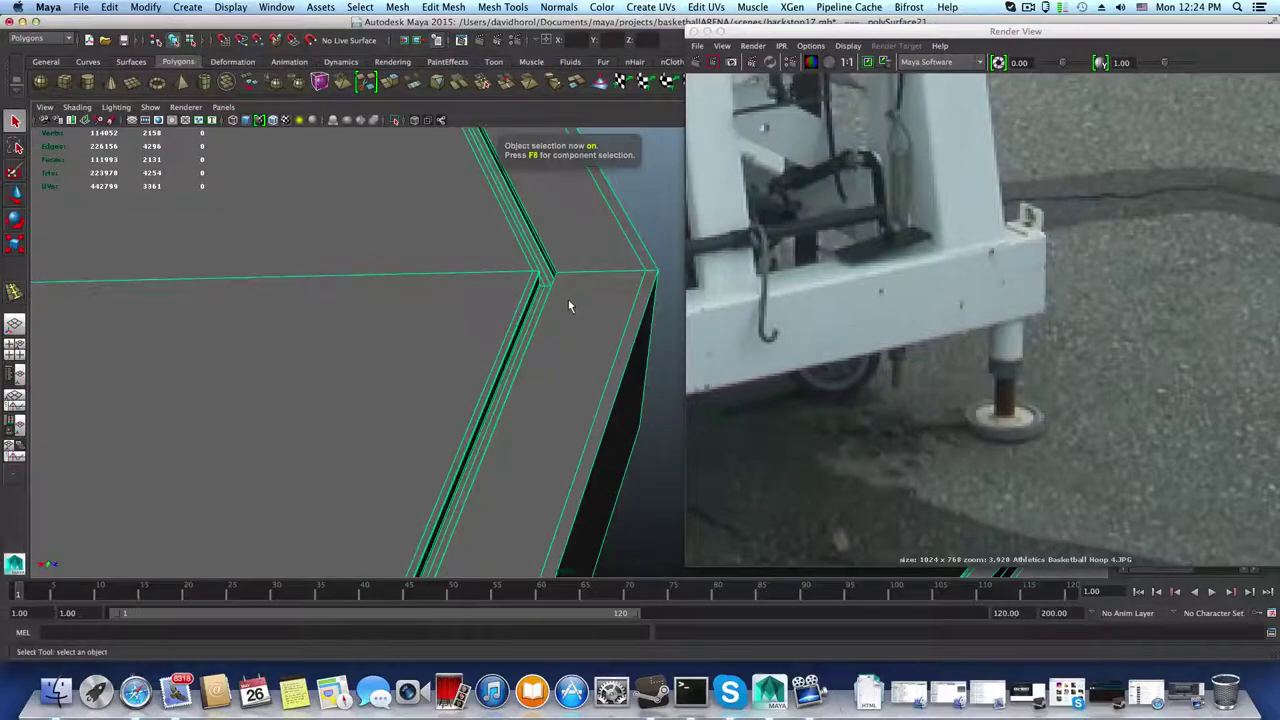
shift+right_drag(568, 299, 563, 306)
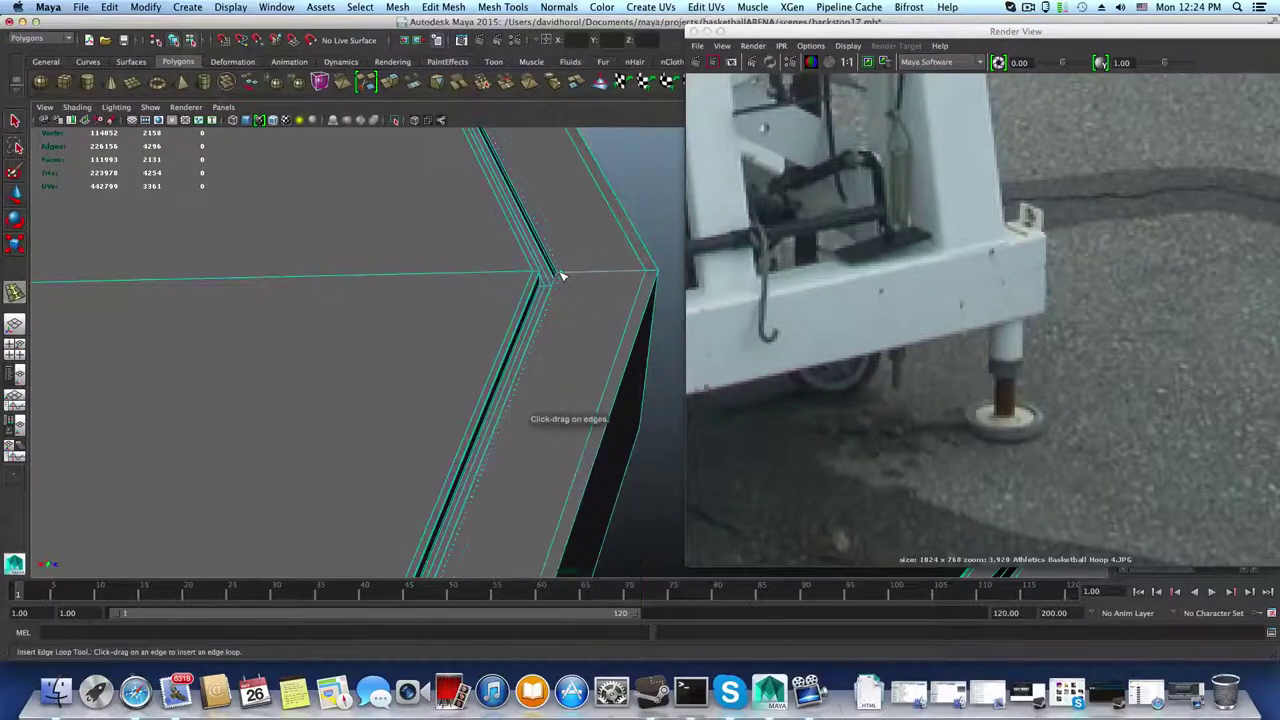
click(563, 281)
key(3)
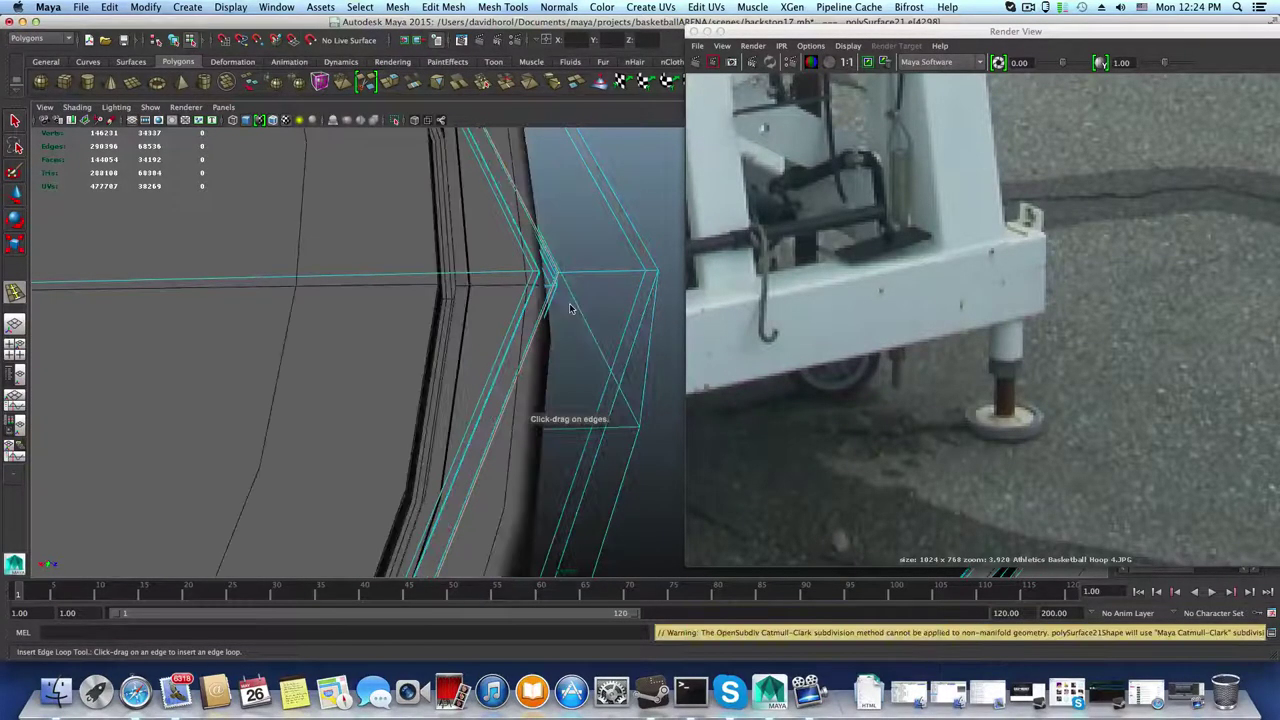
key(F8)
scroll(534, 334, down, 8)
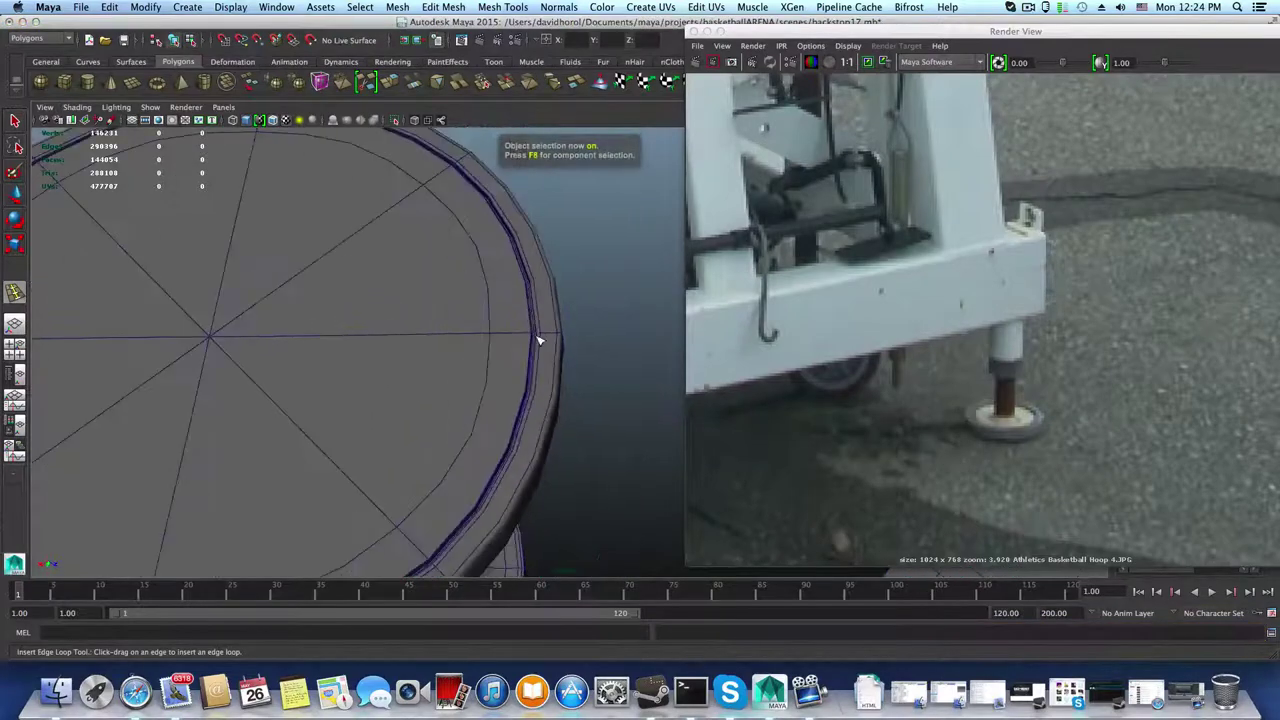
alt+drag(537, 340, 493, 480)
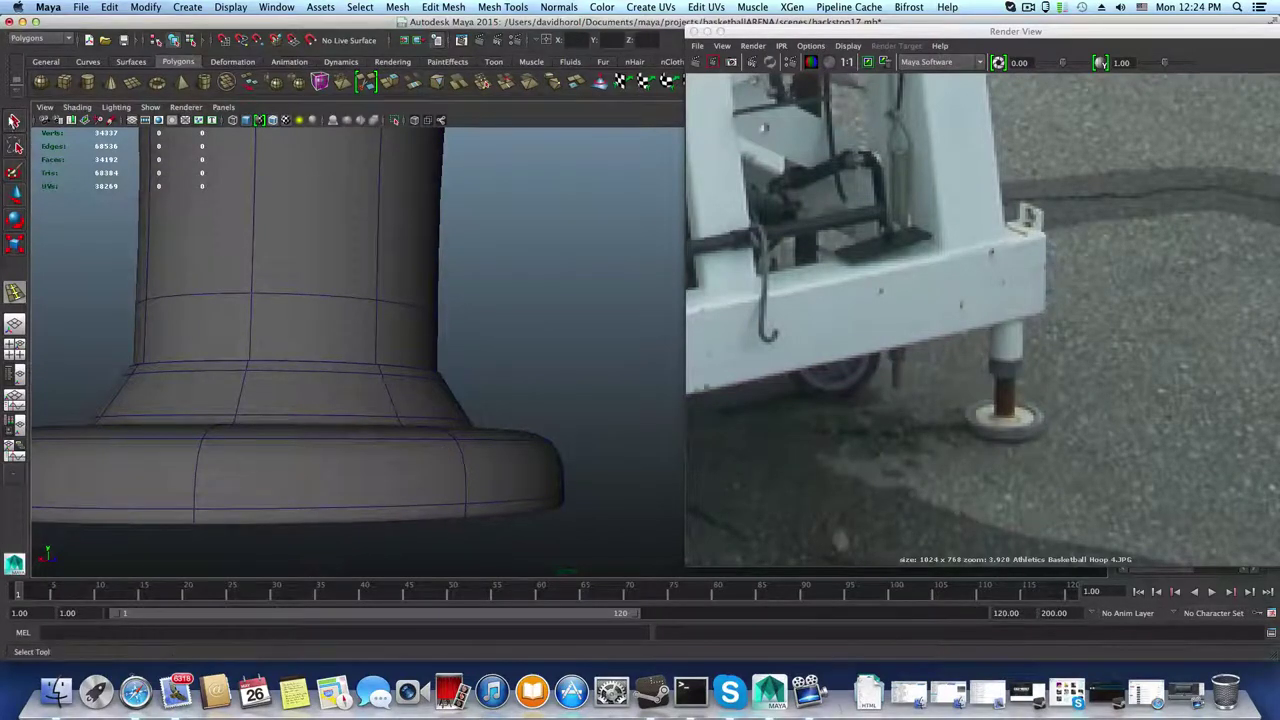
Step: Return the foot to unsmoothed display and insert two edge loops near the pad's top outer rim plus one just below it on the side wall
key(q)
click(370, 458)
key(1)
alt+drag(418, 503, 450, 467)
shift+right_drag(449, 395, 447, 517)
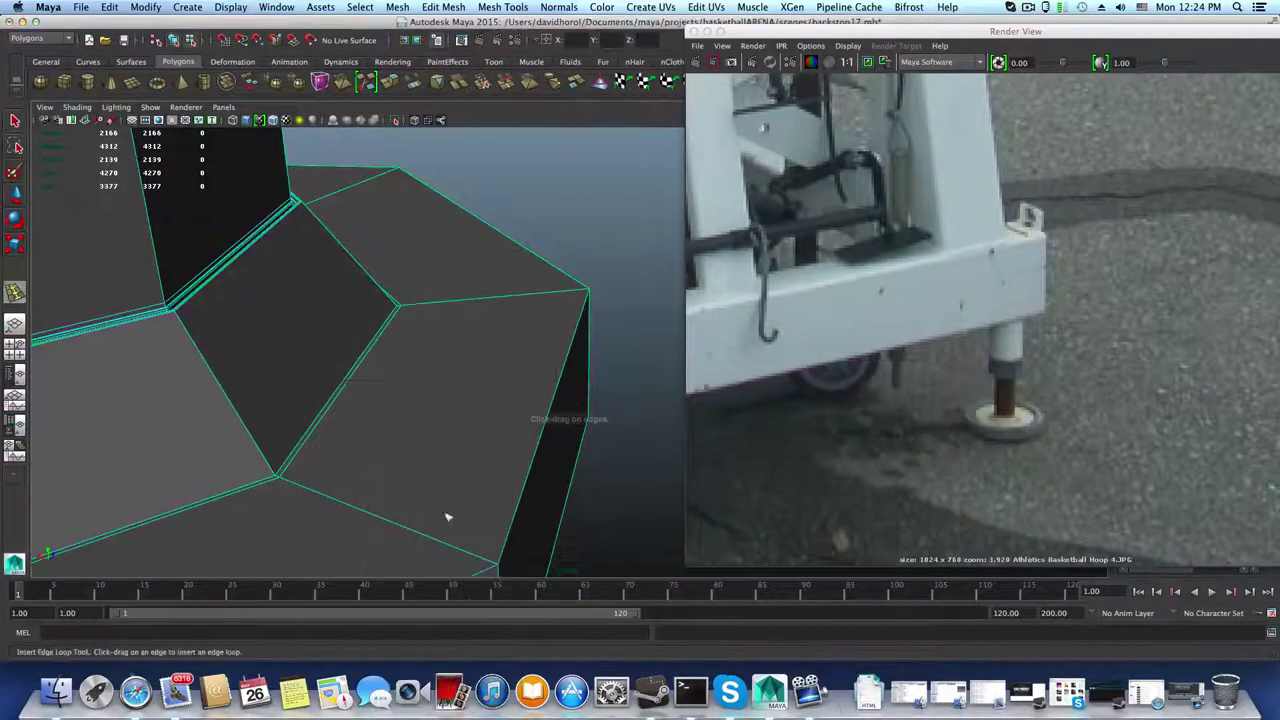
click(480, 562)
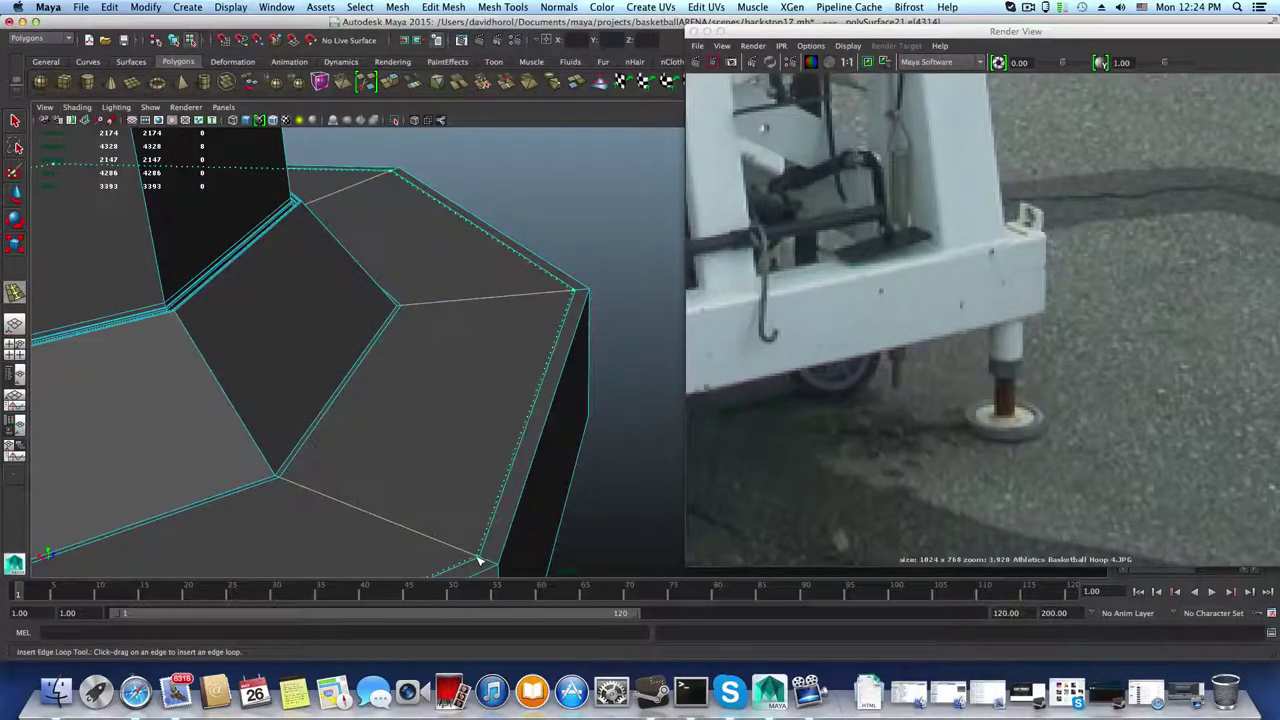
click(479, 560)
alt+drag(486, 560, 476, 504)
alt+right_drag(476, 510, 520, 540)
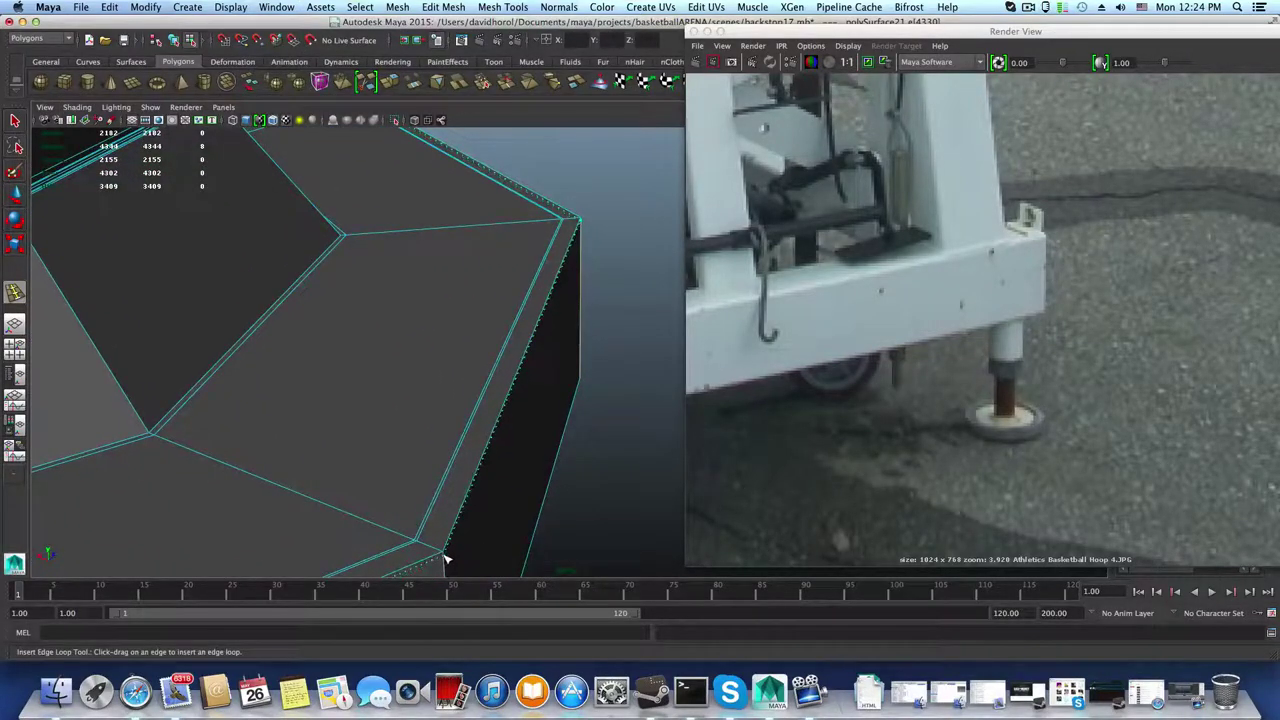
drag(447, 557, 447, 556)
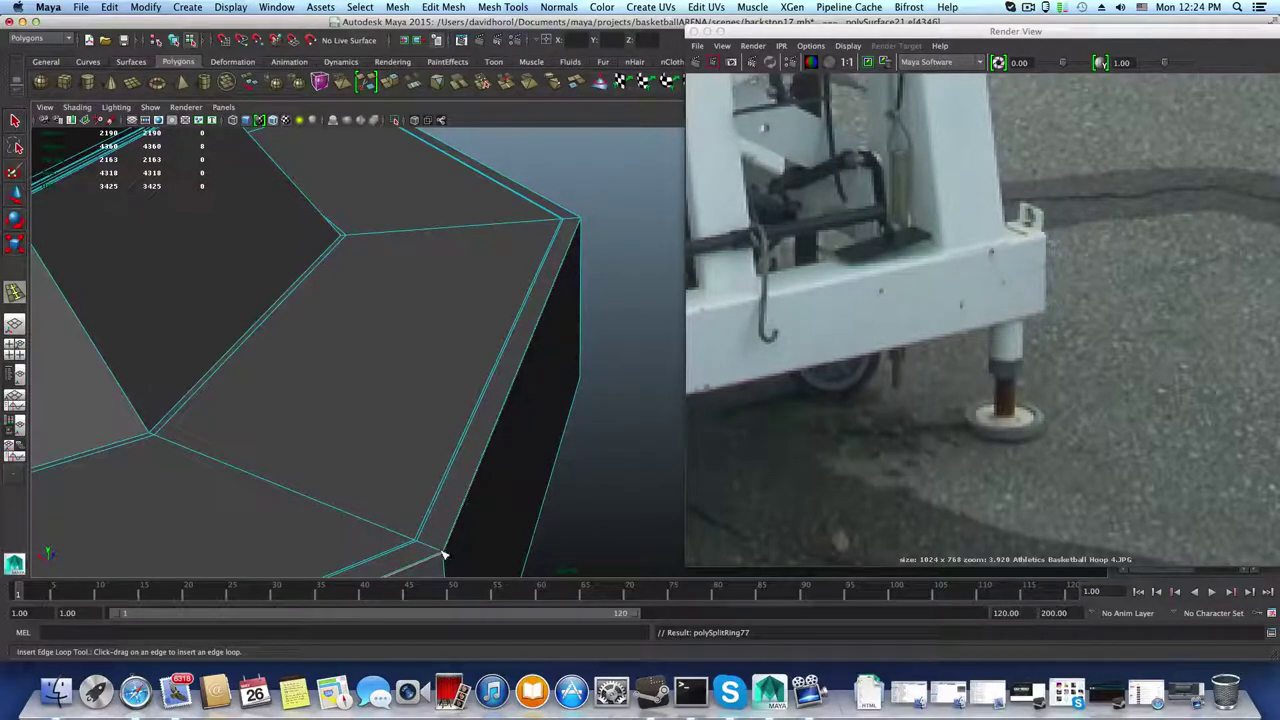
Step: Extrude the narrow ring of faces along the pad's top outer rim and raise it to about Y -13.23 cm
right_click(440, 388)
right_drag(434, 424, 434, 426)
click(15, 121)
click(484, 409)
alt+middle_drag(415, 432, 430, 370)
shift+double_click(421, 493)
alt+drag(422, 494, 436, 262)
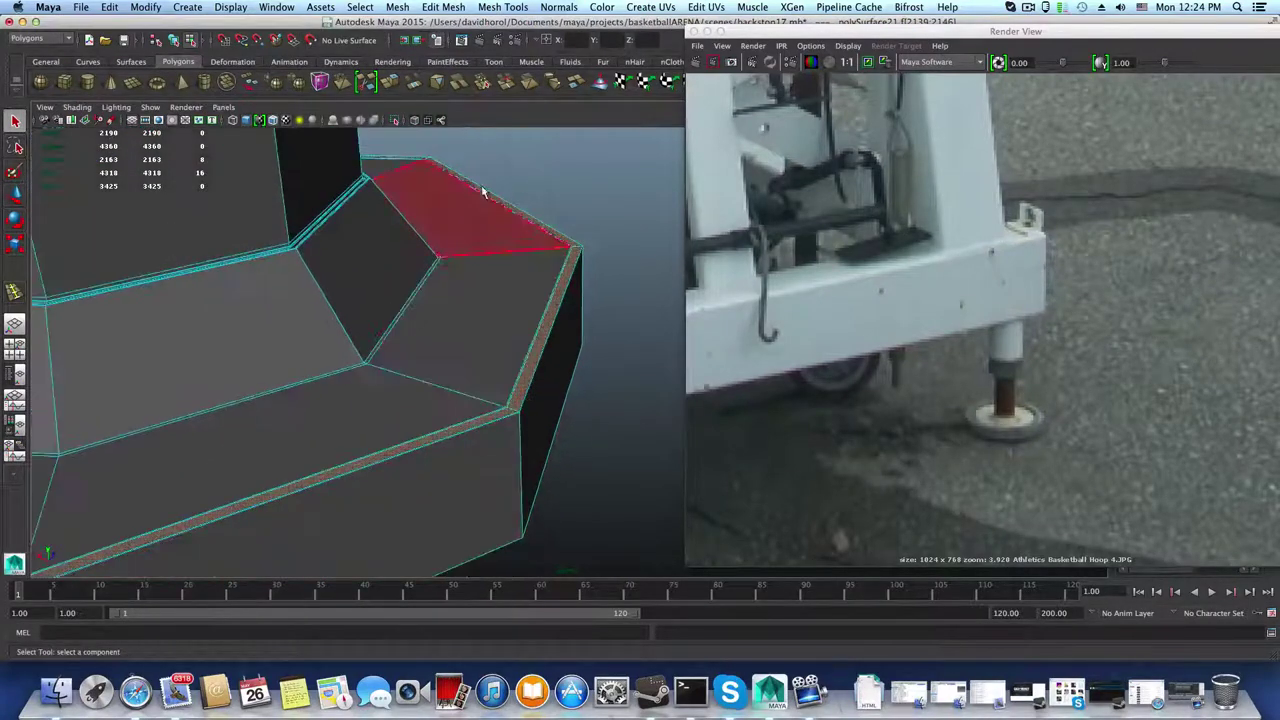
click(388, 88)
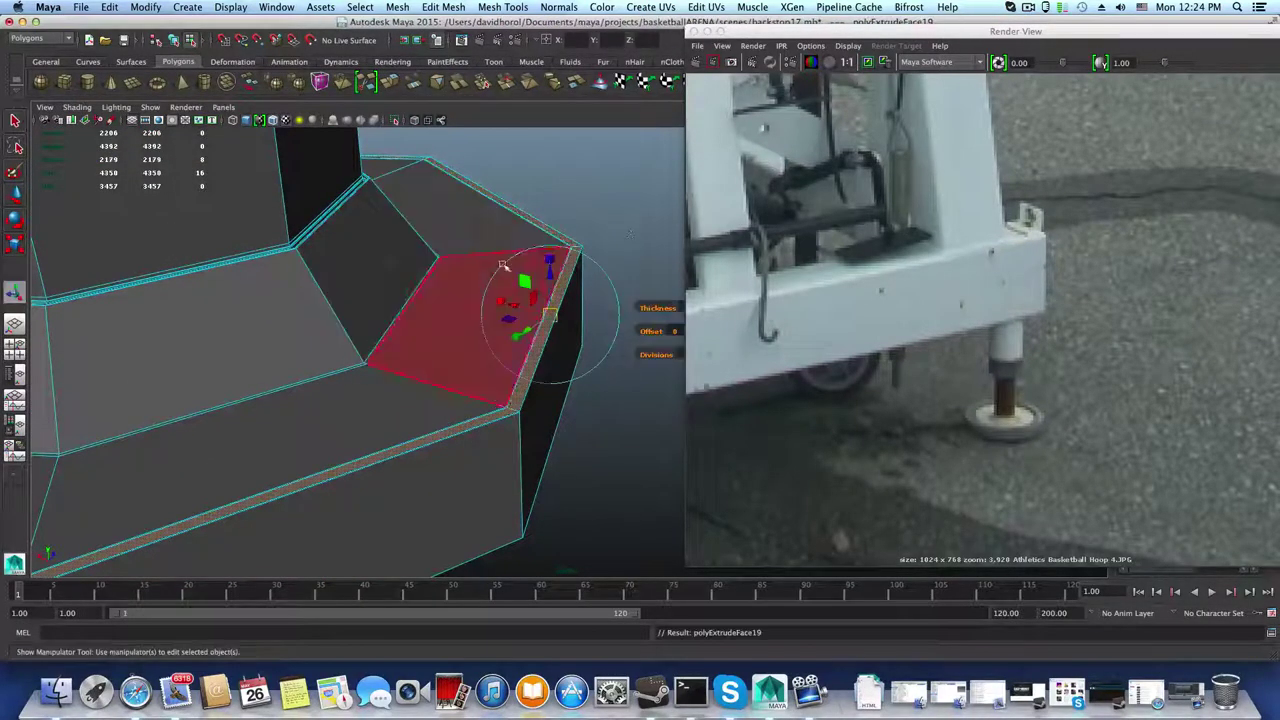
key(w)
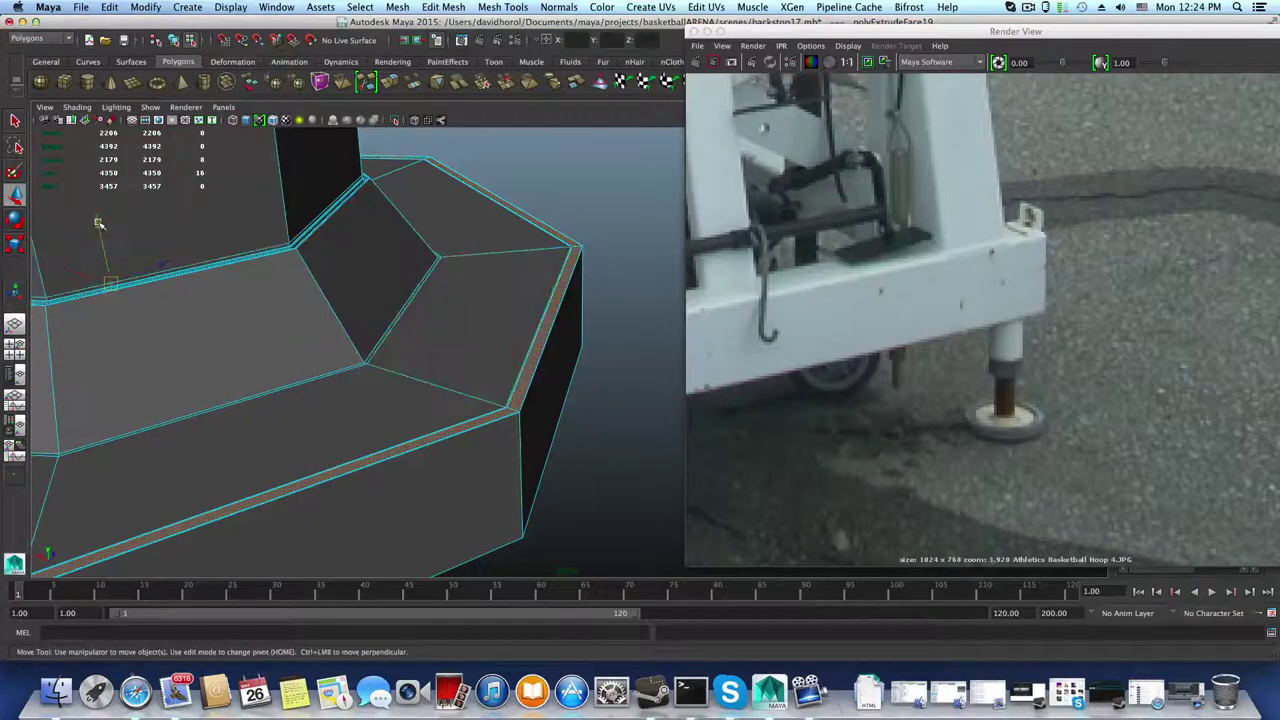
drag(100, 214, 97, 213)
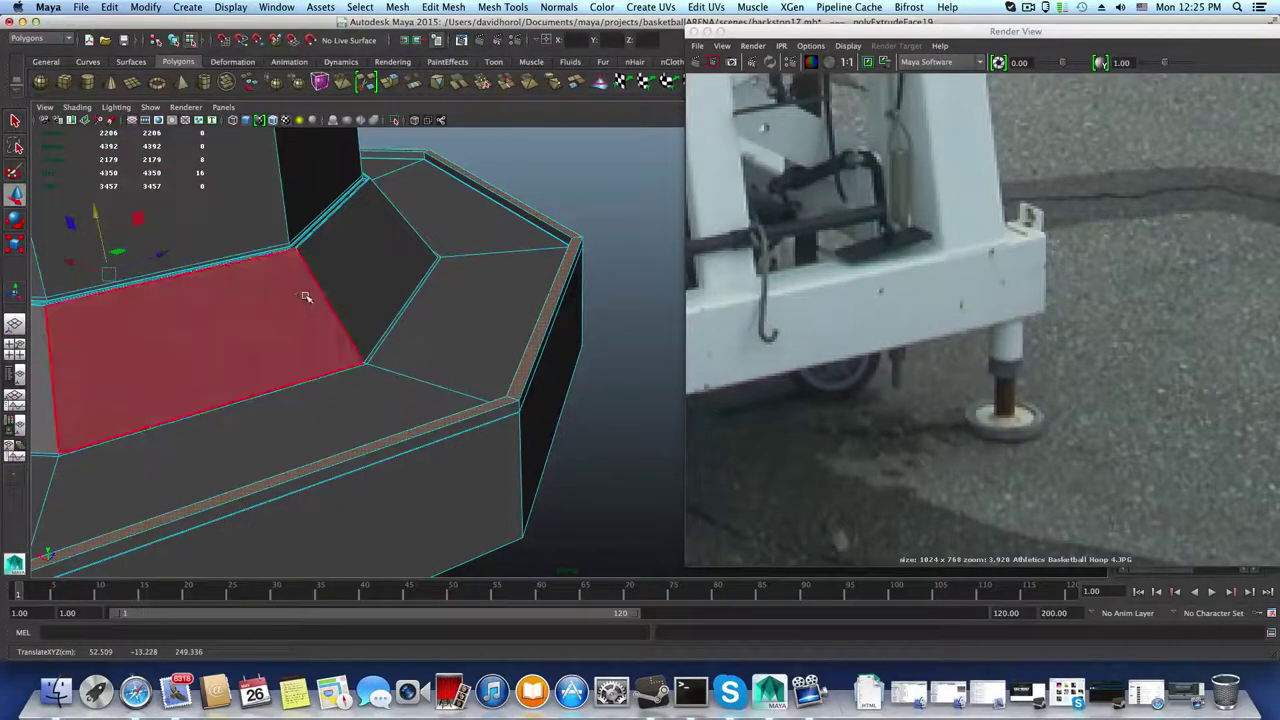
Step: Insert supporting edge loops along the raised rim's top face and walls, close to its corners
key(F8)
alt+right_drag(486, 357, 640, 447)
alt+middle_drag(640, 447, 543, 457)
shift+right_drag(473, 452, 406, 408)
drag(474, 456, 452, 442)
alt+drag(452, 442, 557, 440)
alt+middle_drag(557, 440, 389, 454)
alt+right_drag(389, 454, 506, 471)
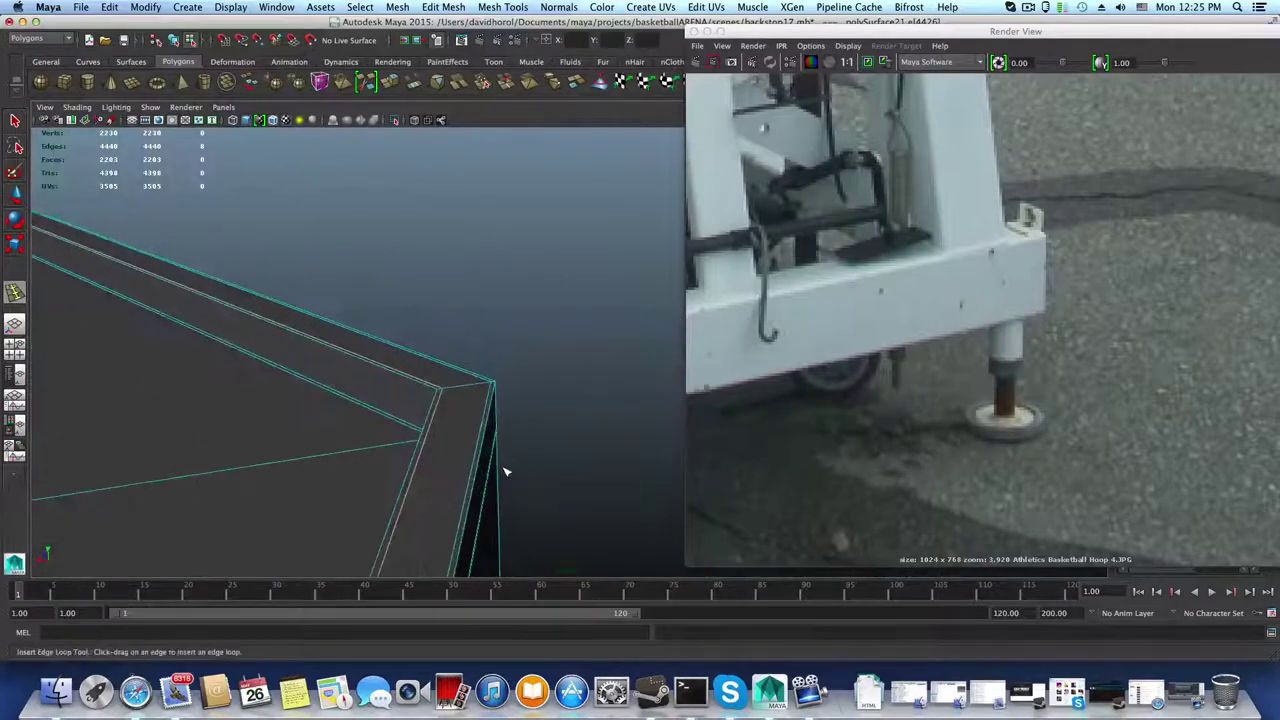
alt+drag(505, 471, 622, 321)
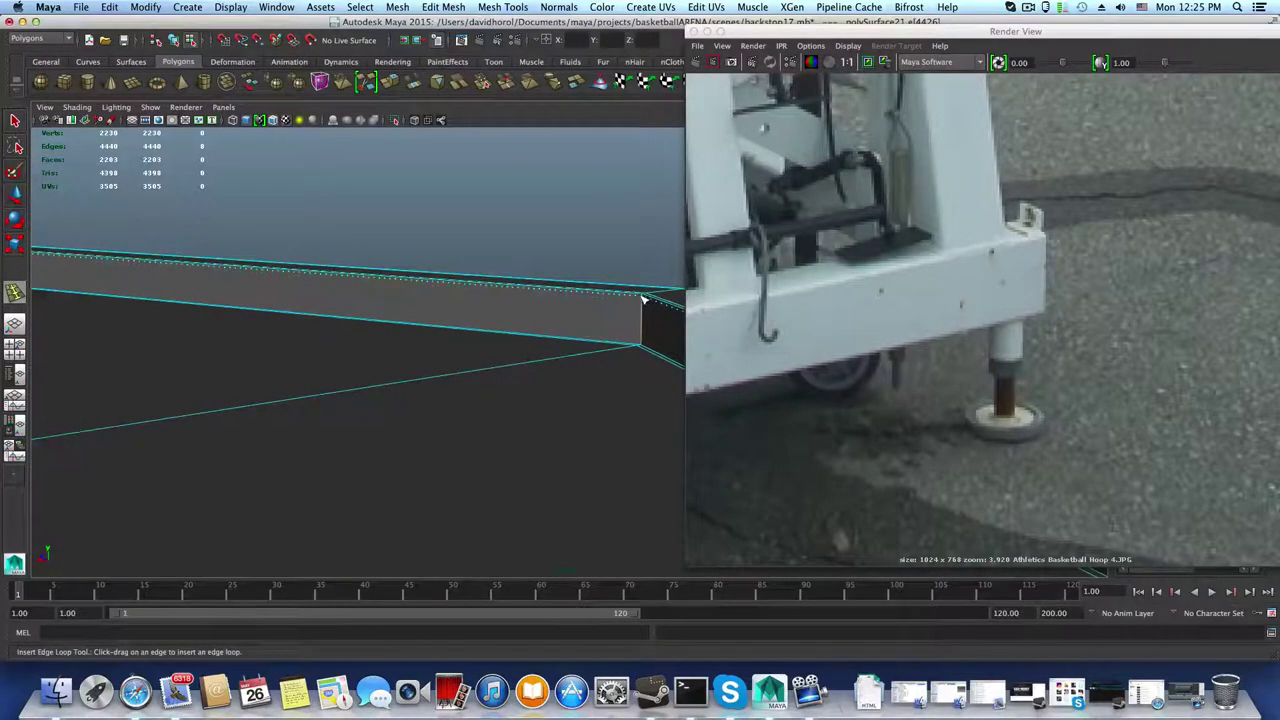
click(622, 337)
alt+drag(634, 386, 420, 434)
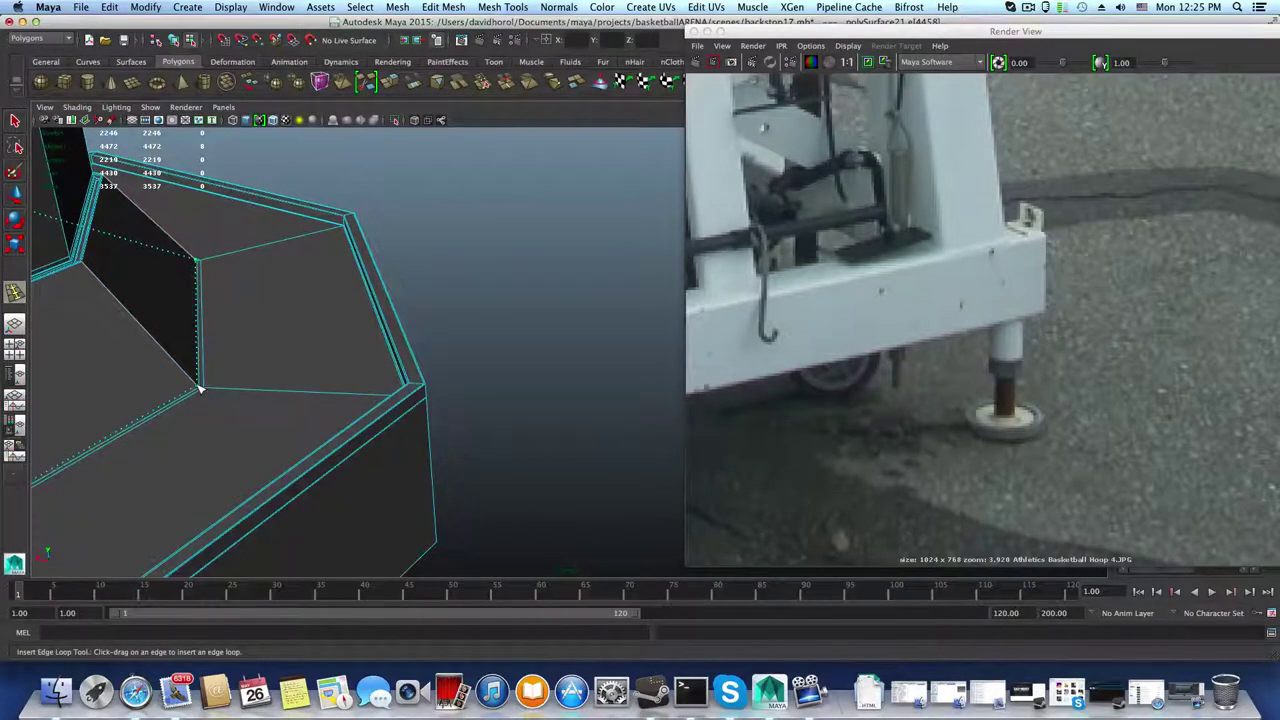
Step: Insert an edge loop around the sloped collar just above where it meets the pad's top face
alt+drag(184, 379, 251, 374)
alt+drag(337, 389, 323, 395)
scroll(354, 418, down, 5)
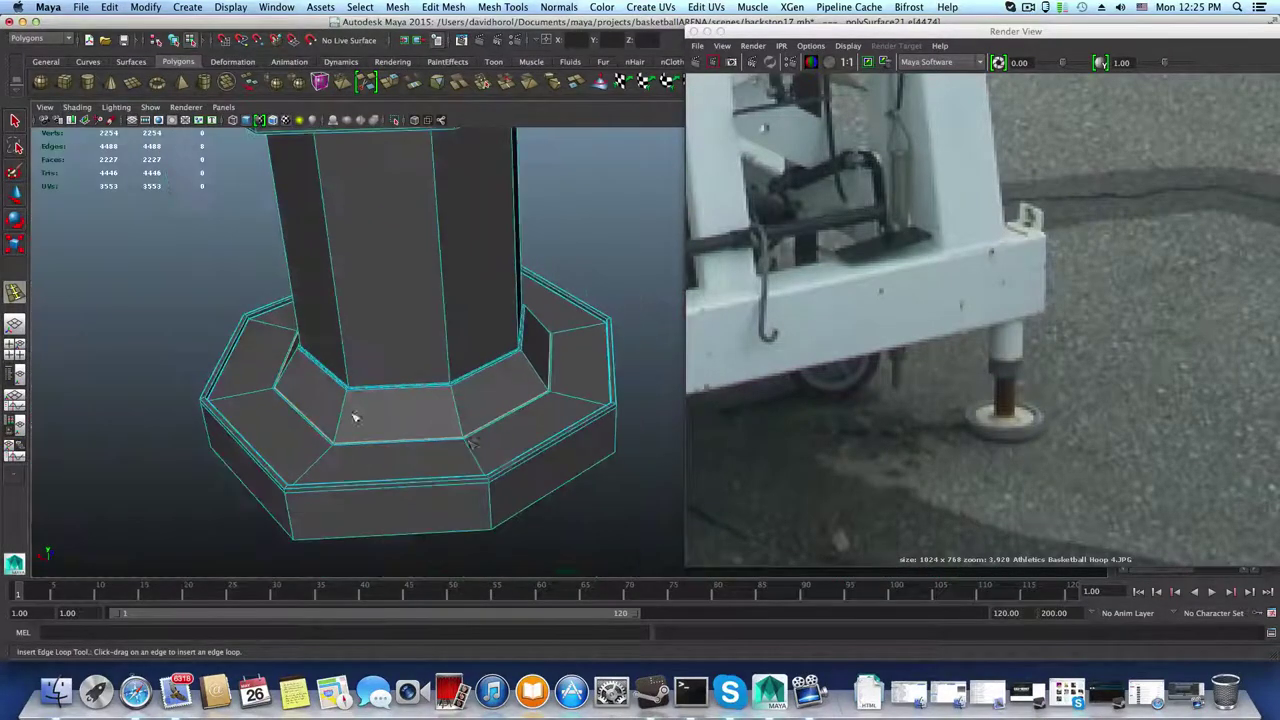
Step: Preview the foot smoothed and examine the pad's raised rim up close, in both smoothed and unsmoothed display
alt+drag(473, 442, 457, 413)
key(2)
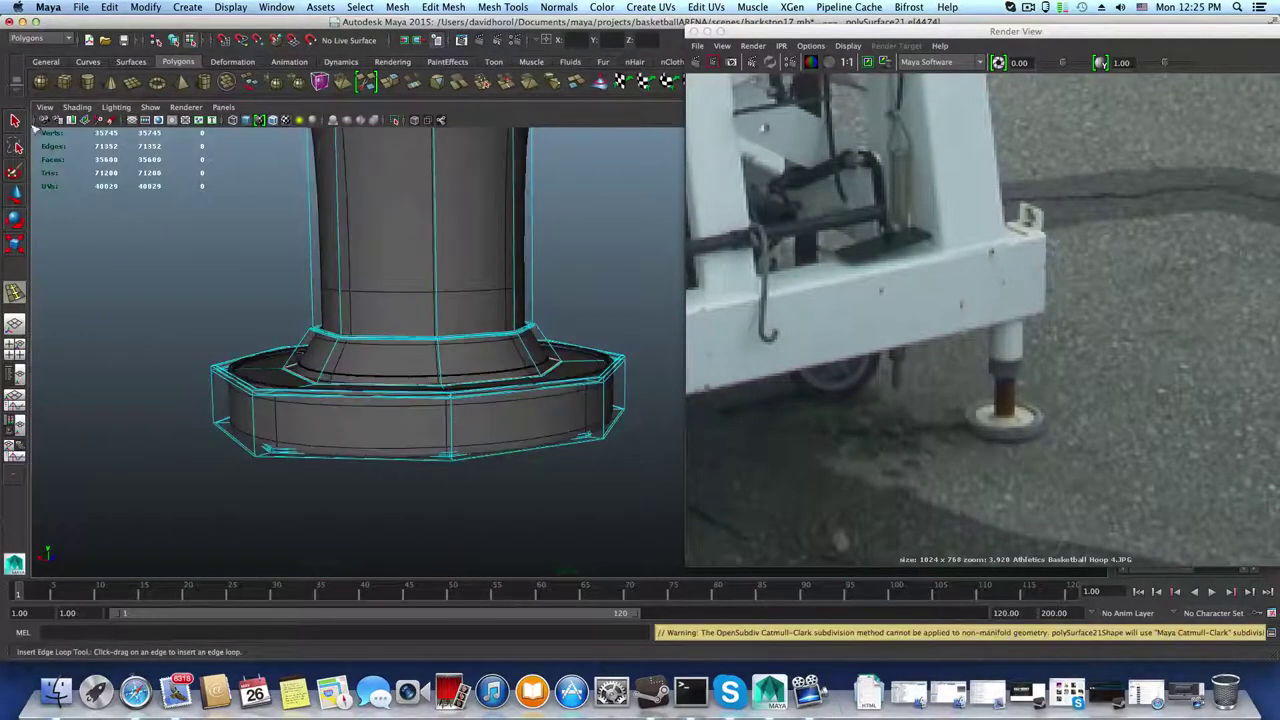
click(16, 121)
key(F8)
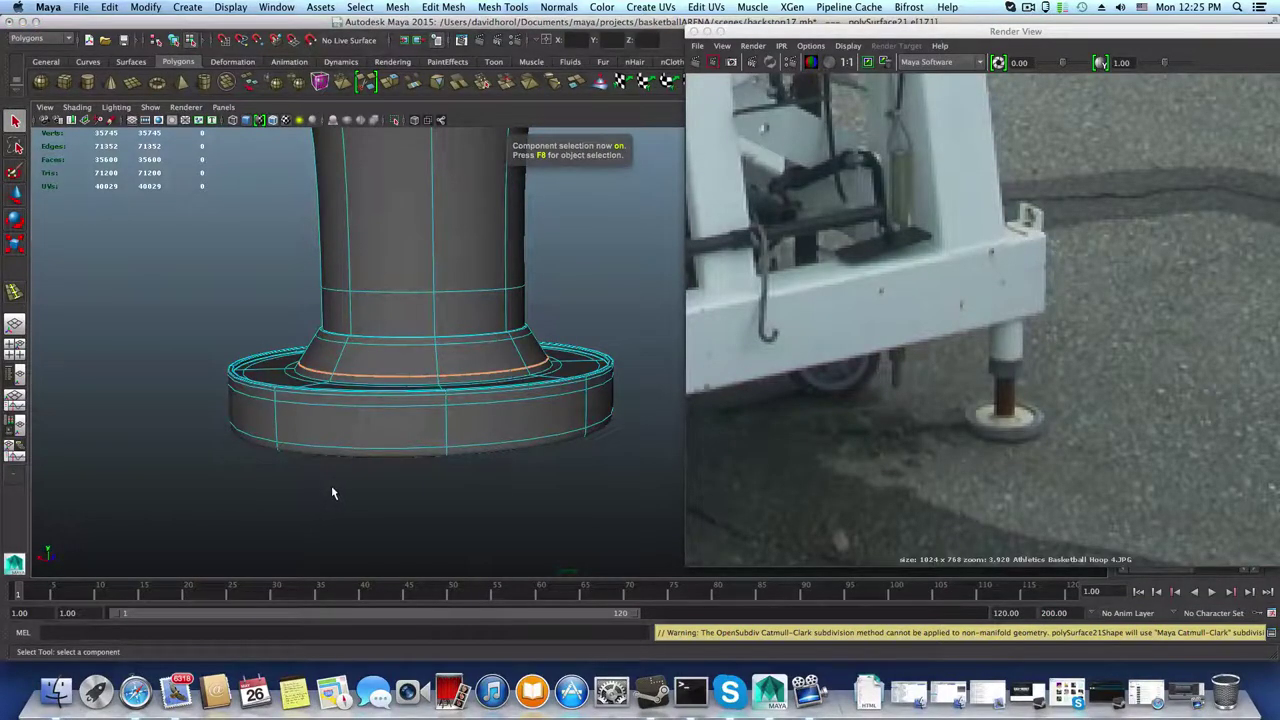
alt+drag(331, 485, 604, 502)
scroll(604, 502, up, 3)
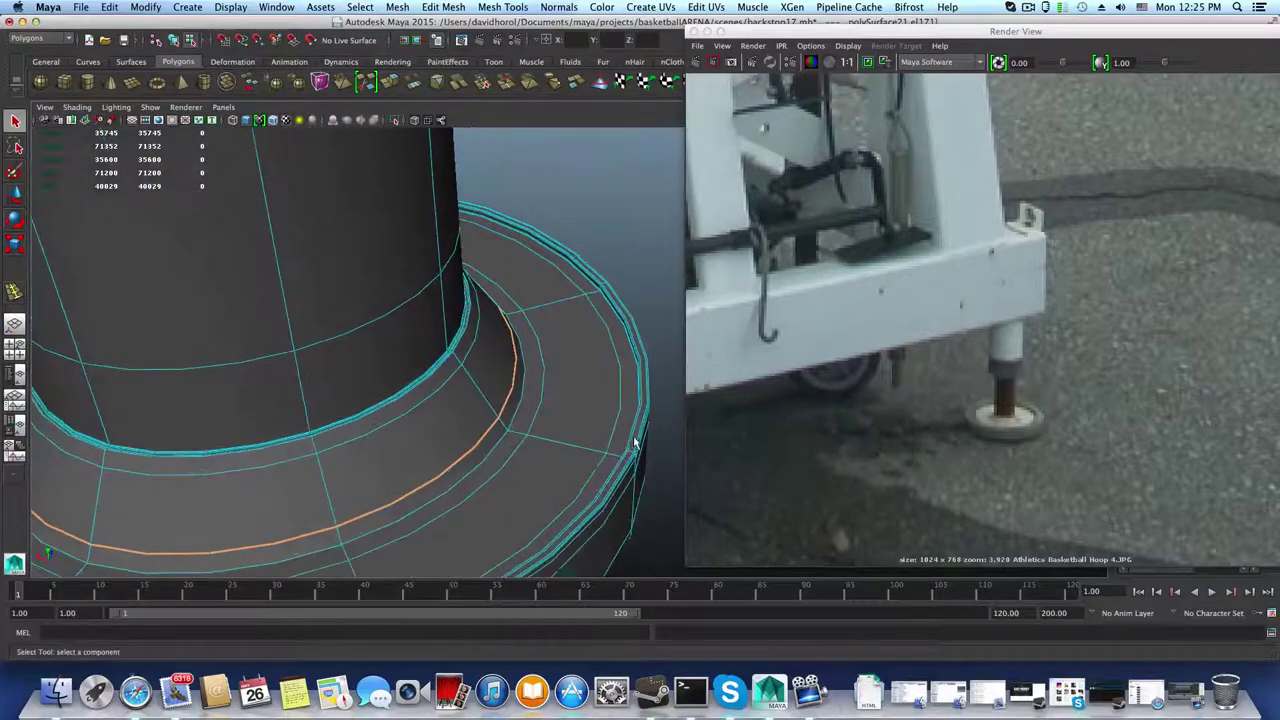
scroll(596, 460, up, 2)
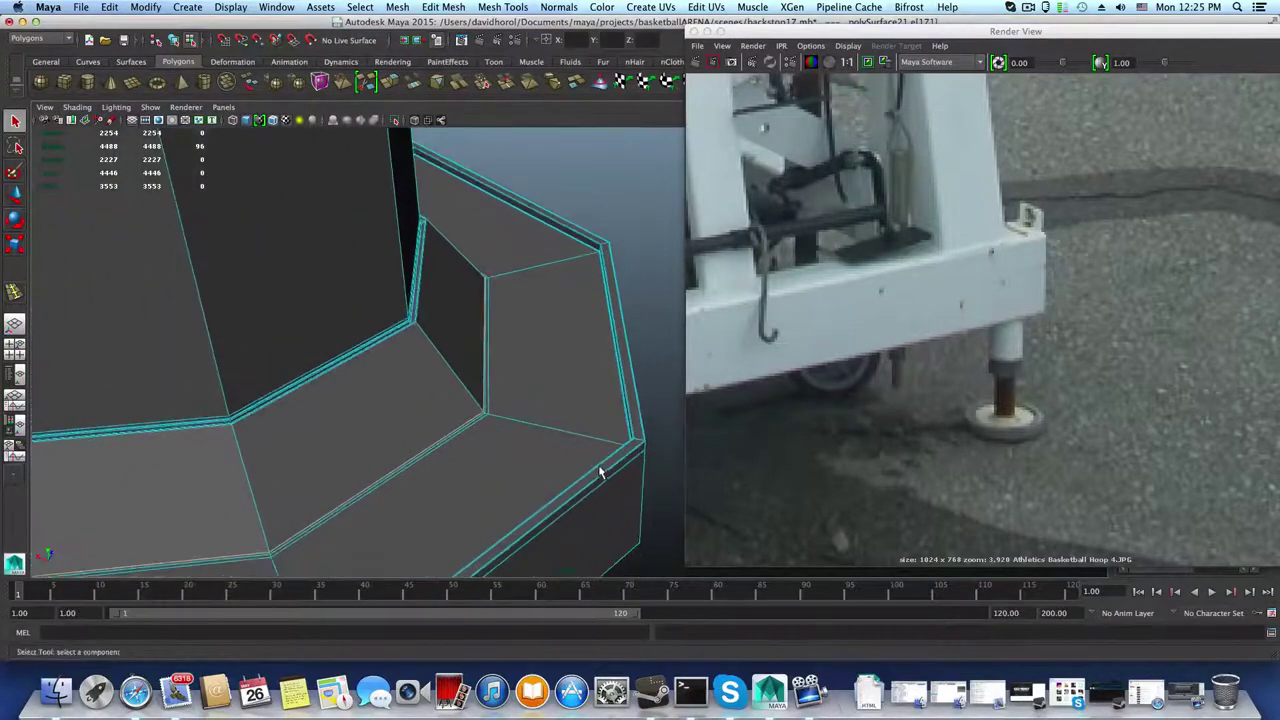
alt+drag(600, 466, 485, 418)
alt+drag(586, 412, 584, 447)
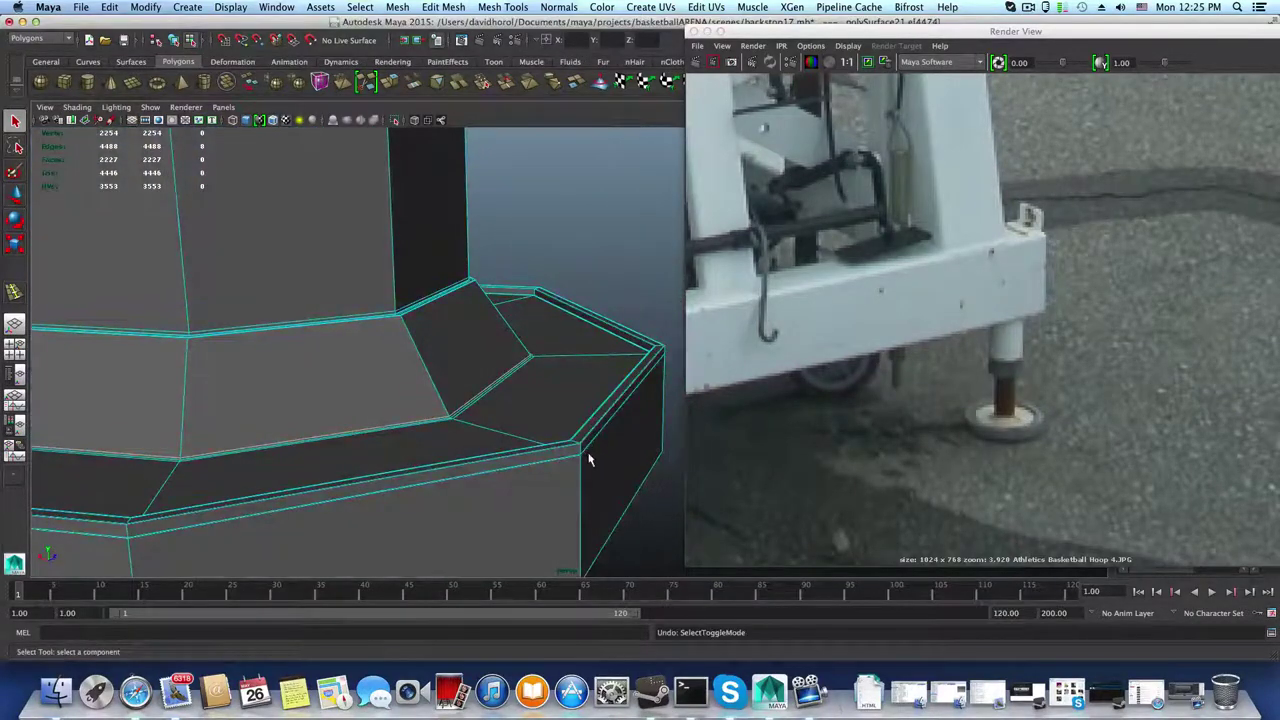
Step: Undo the raised rim, its supporting edge loops and the loops that outlined it on the pad's top
key(ctrl+z)
key(ctrl+z)
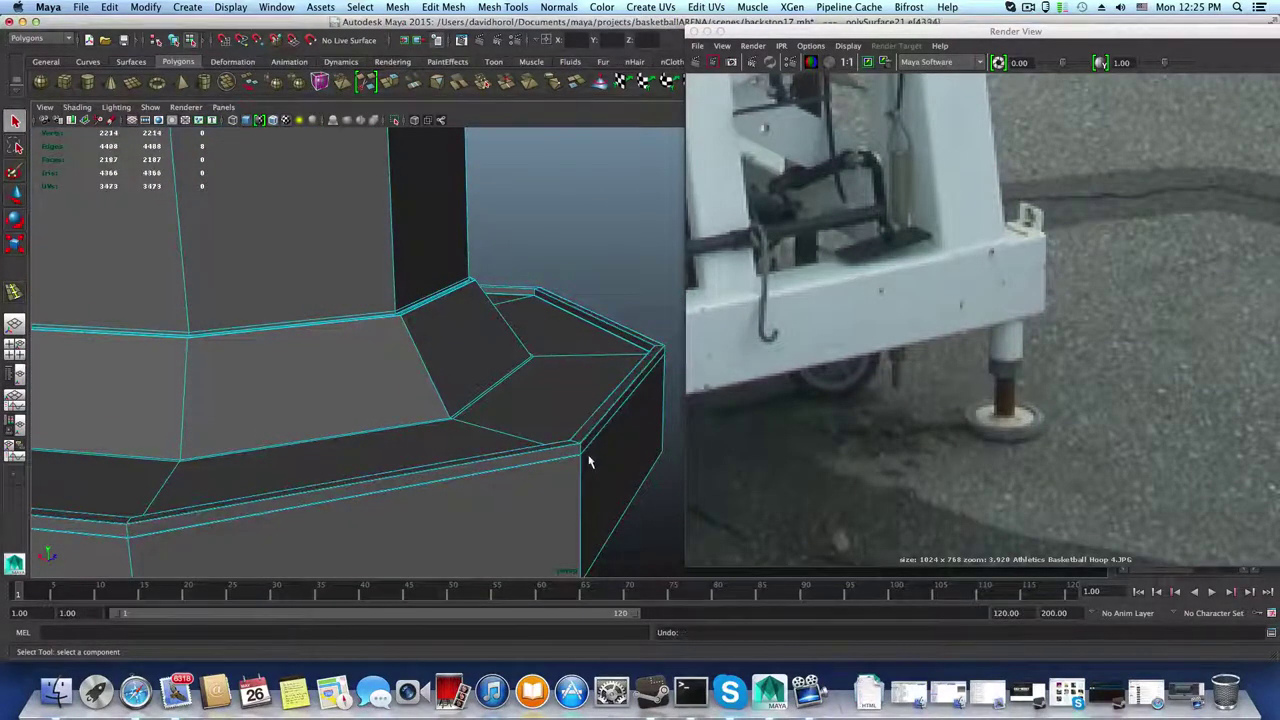
key(ctrl+z)
key(ctrl+z)
key(ctrl+z)
key(ctrl+z)
key(ctrl+z)
key(ctrl+z)
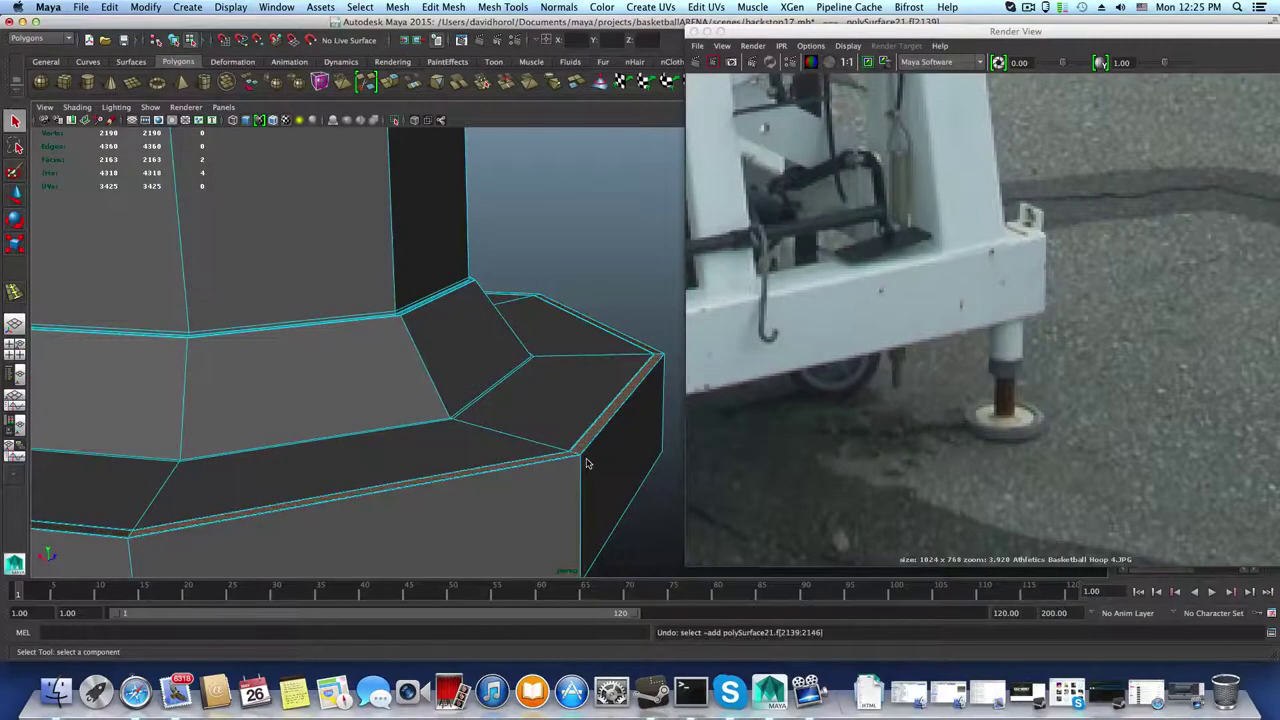
key(ctrl+z)
key(ctrl+z)
key(ctrl+z)
key(ctrl+z)
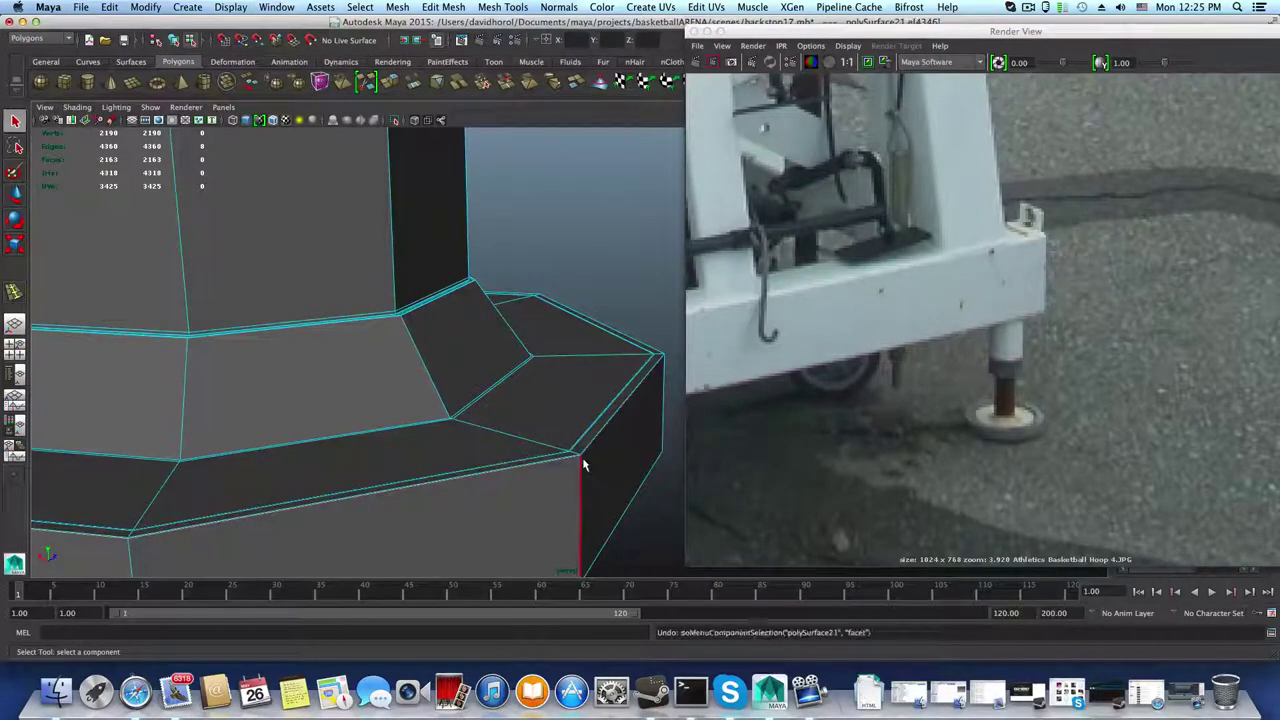
key(ctrl+z)
key(ctrl+z)
key(ctrl+z)
key(ctrl+z)
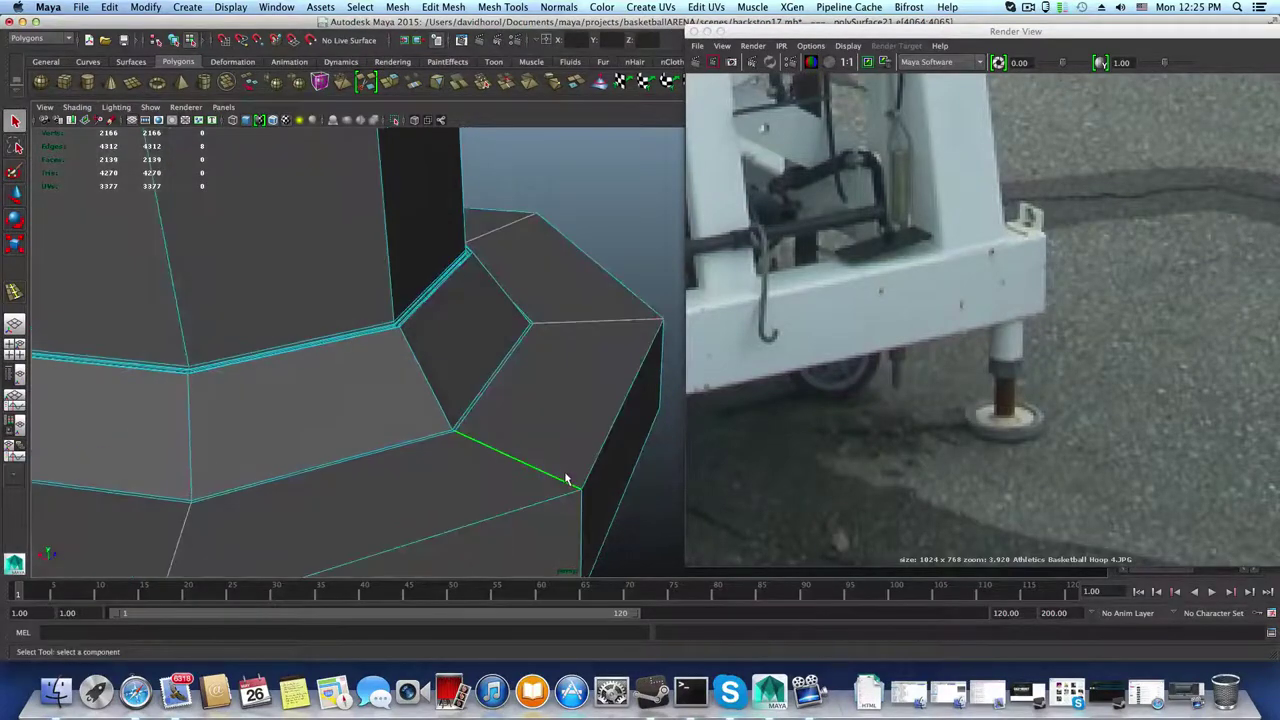
Step: Insert edge loops around the pad's top and outer corner, setting the inner ones farther in to mark off a wider rim band
click(565, 480)
key(F8)
shift+right_drag(557, 395, 503, 425)
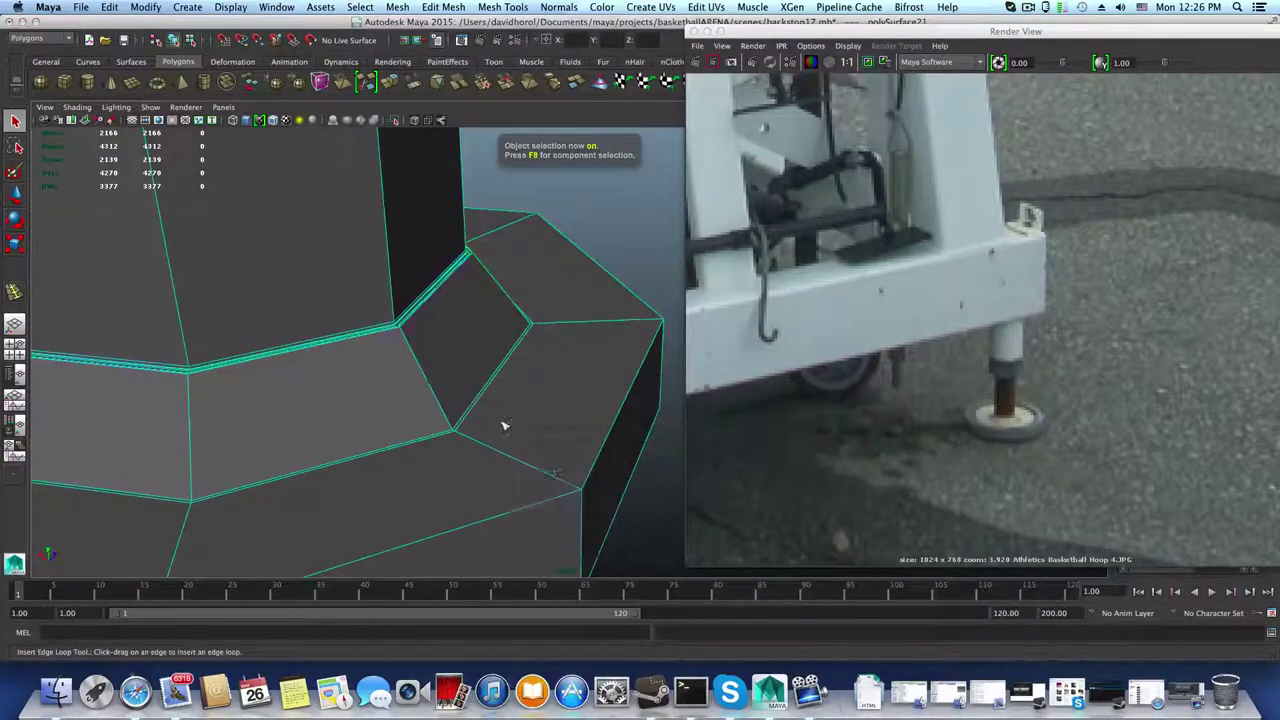
mouse_move(557, 482)
mouse_down()
mouse_move(545, 470)
mouse_move(571, 491)
mouse_move(560, 468)
mouse_up()
right_drag(556, 428, 556, 429)
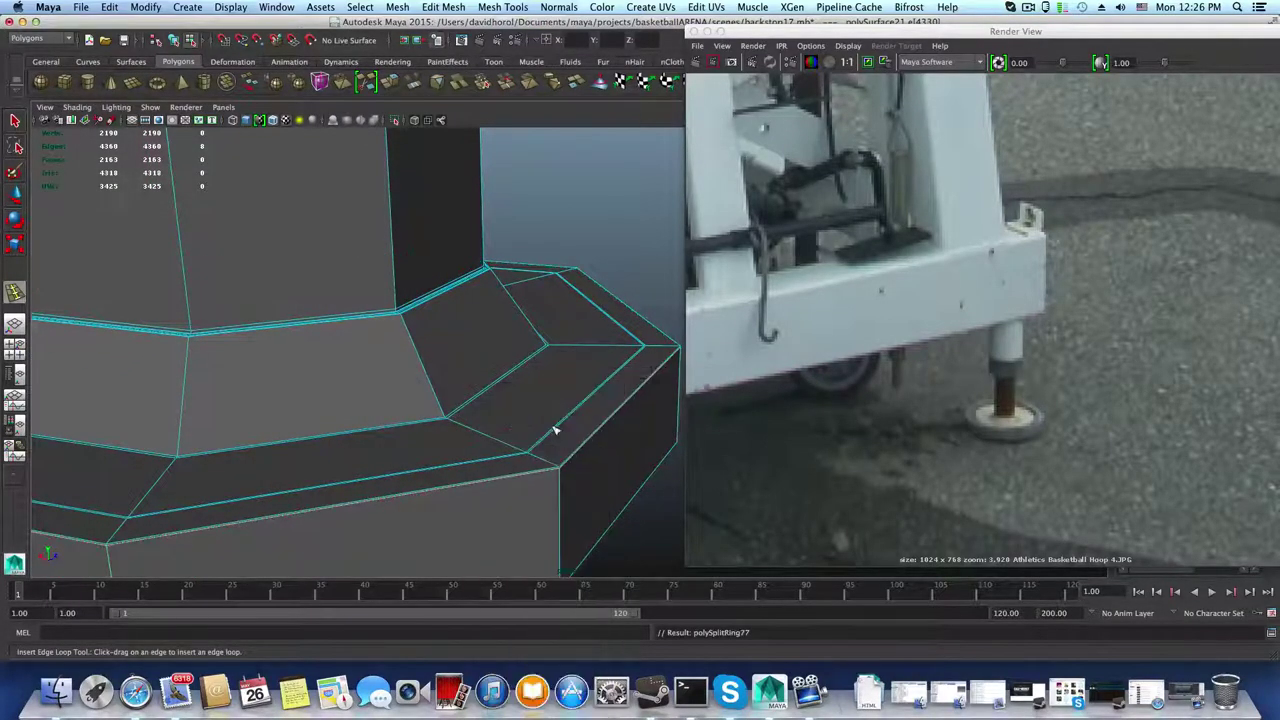
Step: Extrude the ring of faces along the pad's top outer rim and raise it to about Y -13.13 cm
key(q)
click(563, 438)
shift+double_click(521, 460)
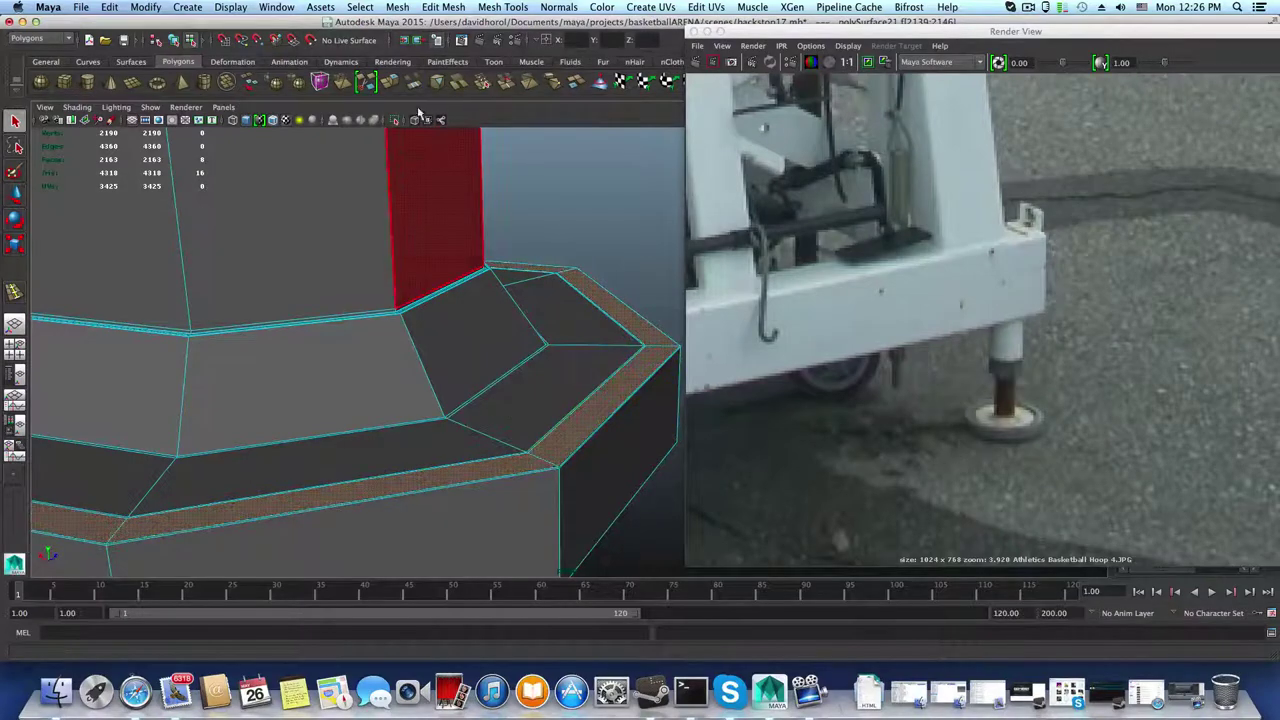
click(393, 84)
key(w)
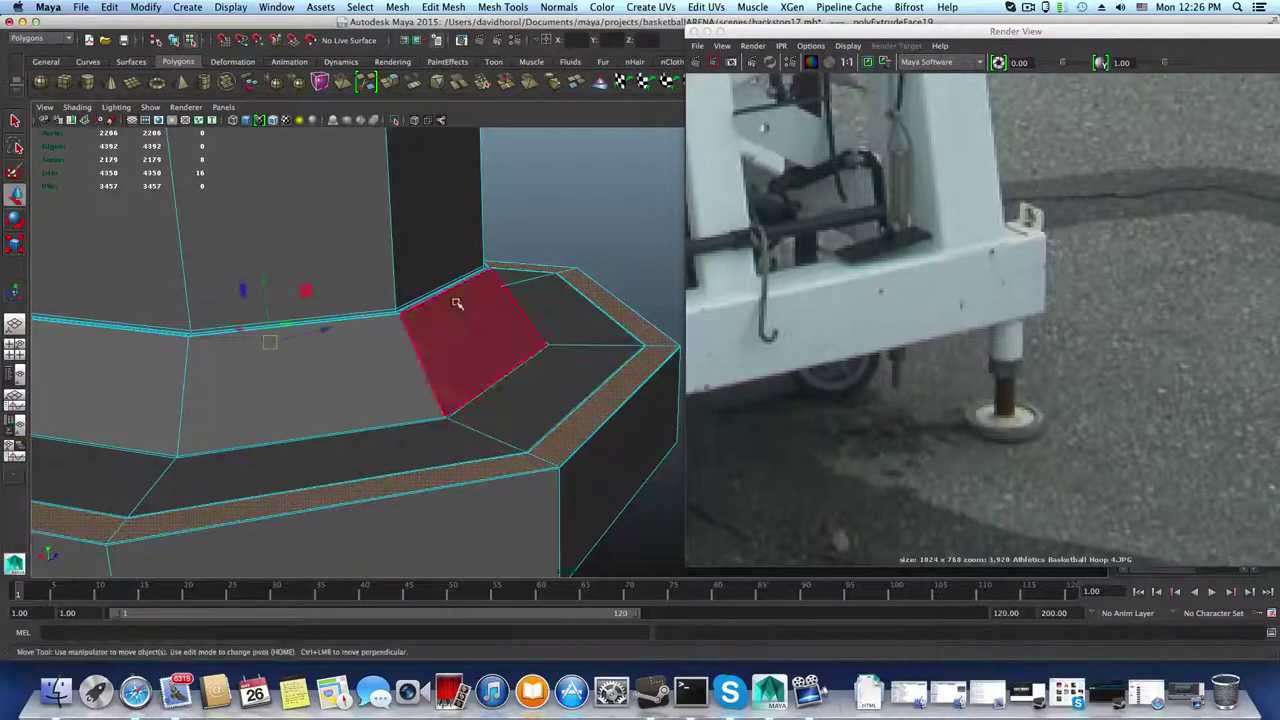
drag(265, 282, 264, 262)
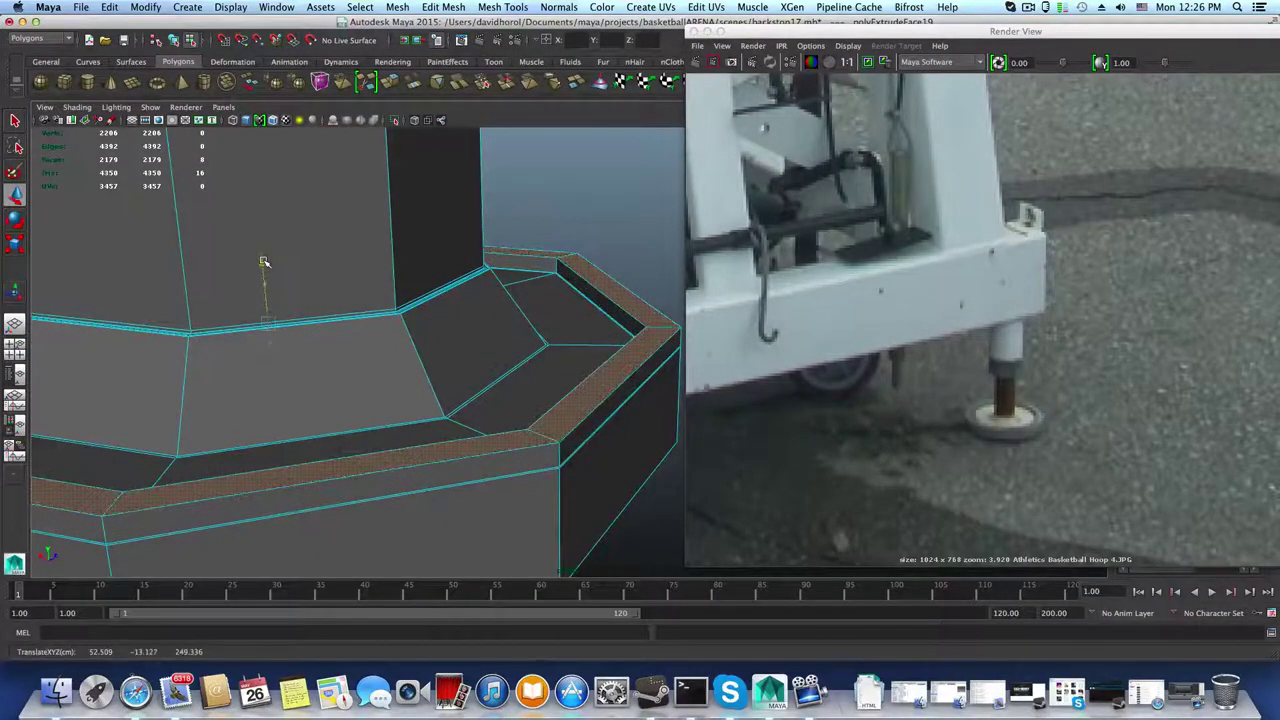
Step: Insert supporting edge loops near both edges of the raised rim's top face and along its outer wall
key(F8)
shift+right_drag(570, 390, 538, 410)
drag(560, 443, 561, 443)
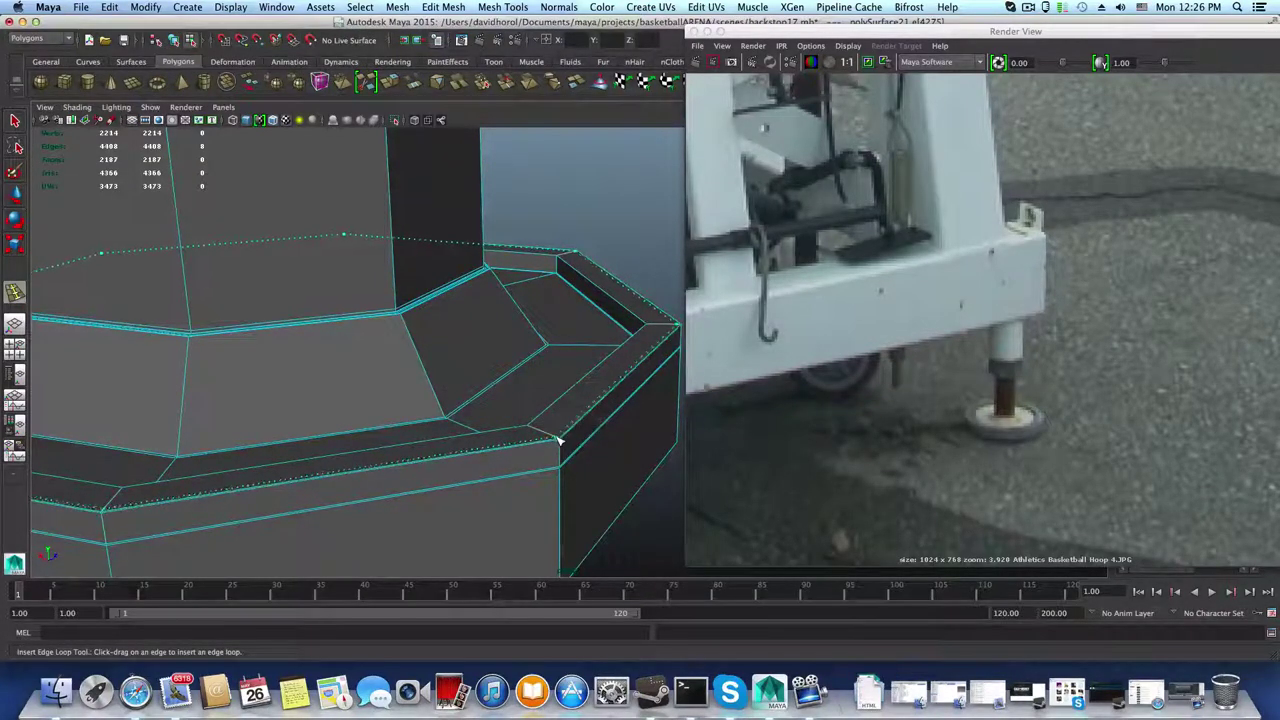
click(534, 429)
click(534, 429)
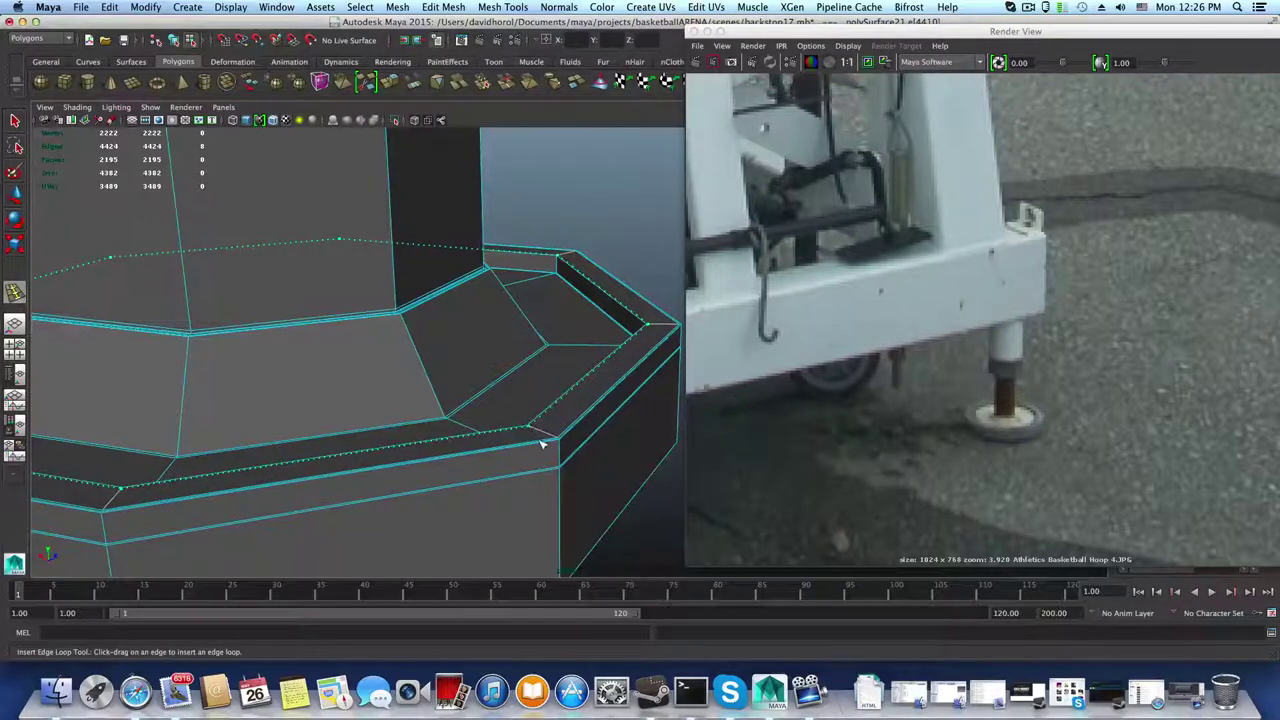
alt+drag(543, 443, 447, 451)
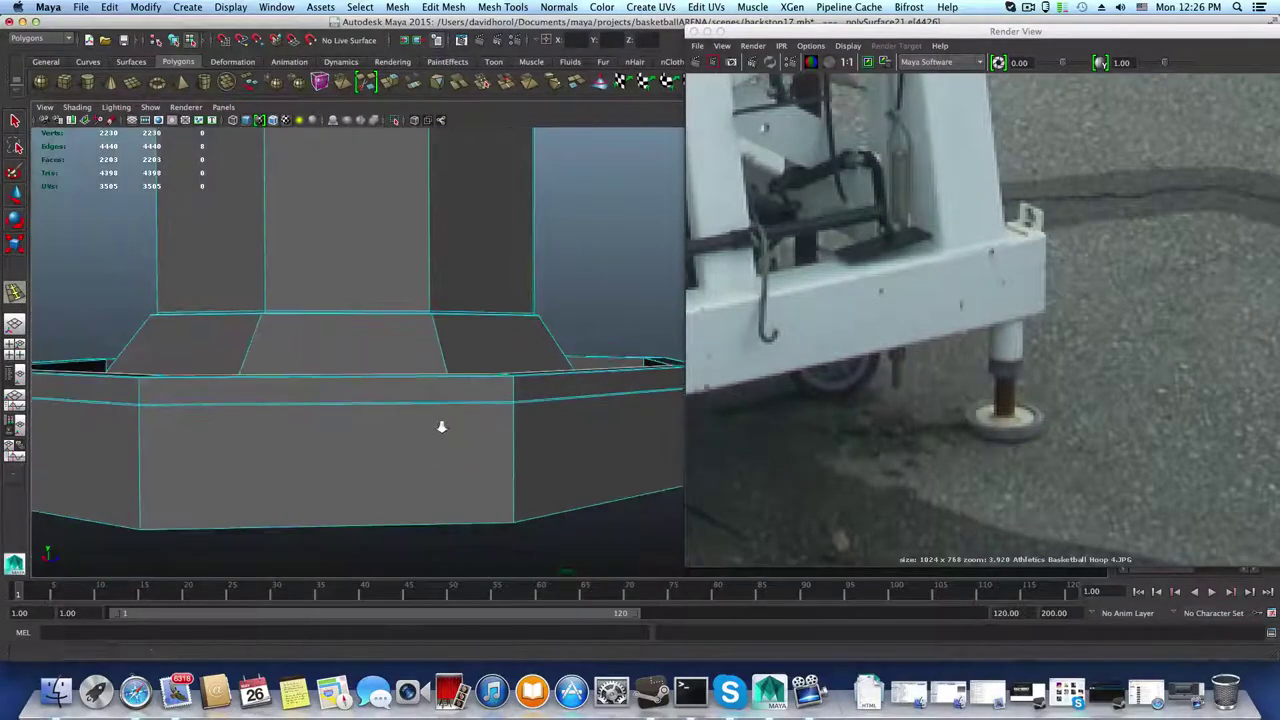
scroll(461, 430, up, 3)
click(479, 435)
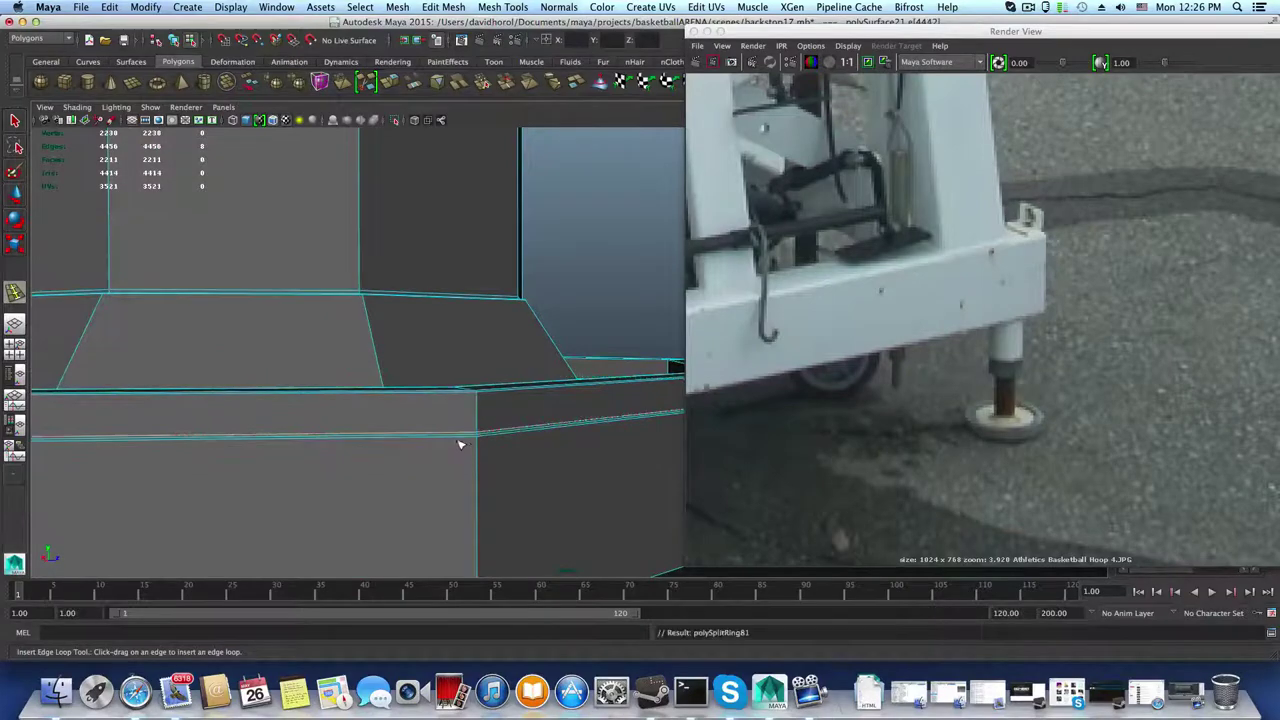
Step: Insert edge loops near the top and bottom of the rim's inner wall and just above the sloped collar's base
alt+drag(460, 440, 491, 355)
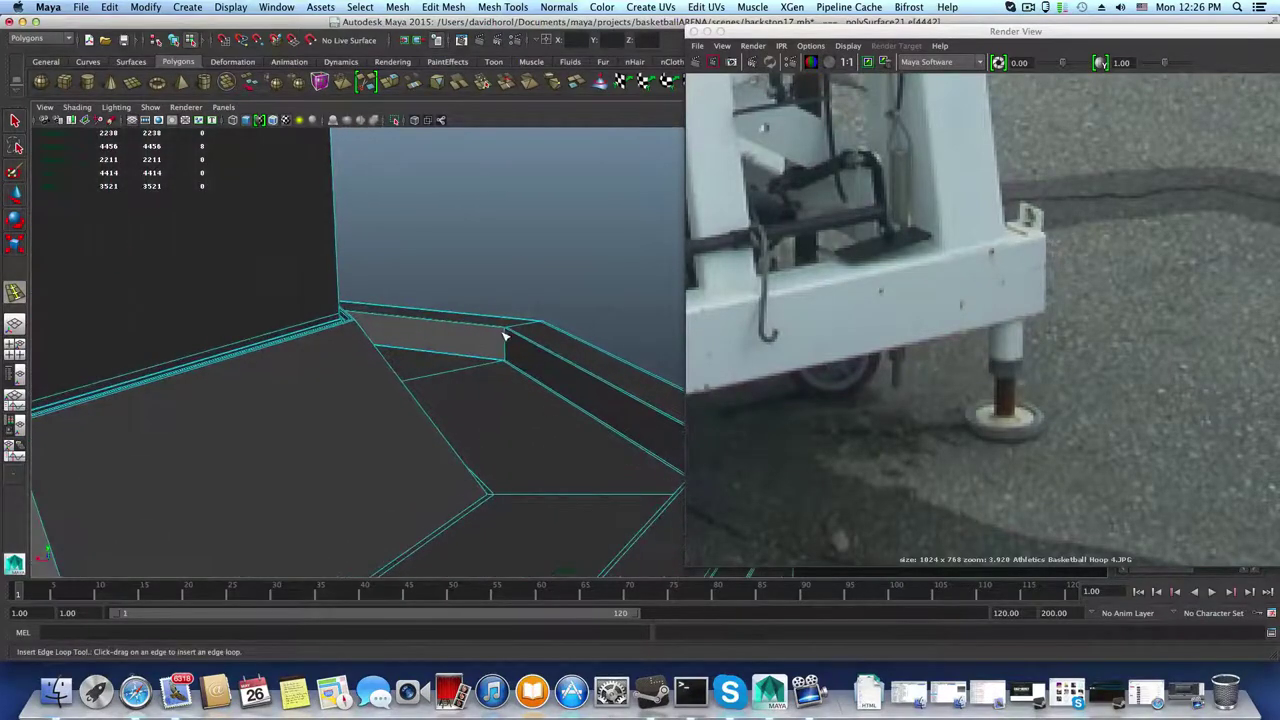
click(506, 337)
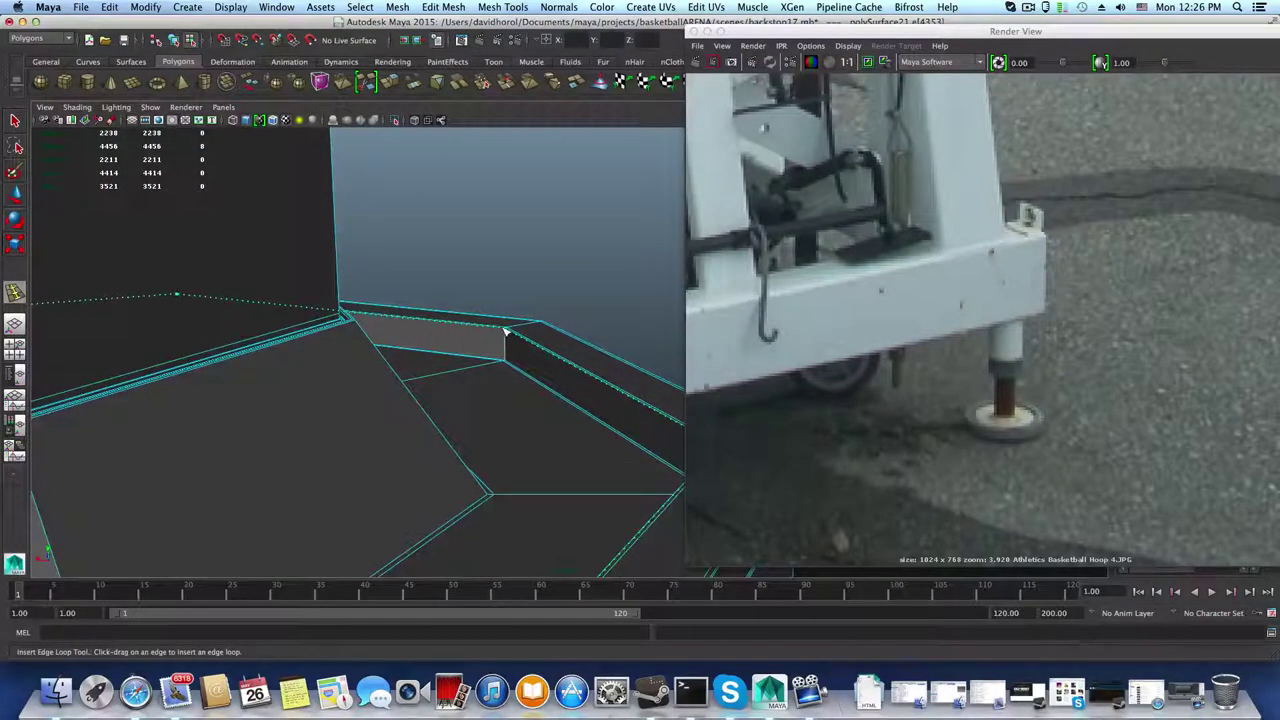
click(506, 333)
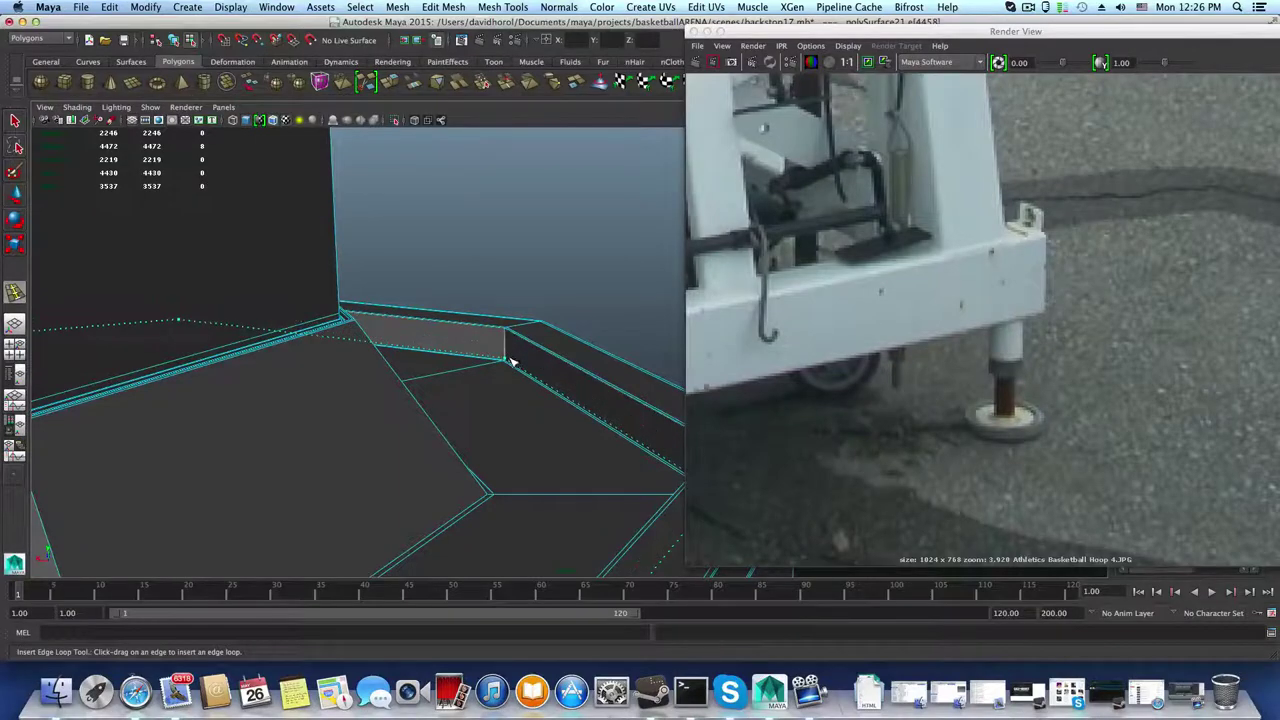
click(510, 362)
alt+drag(510, 362, 500, 424)
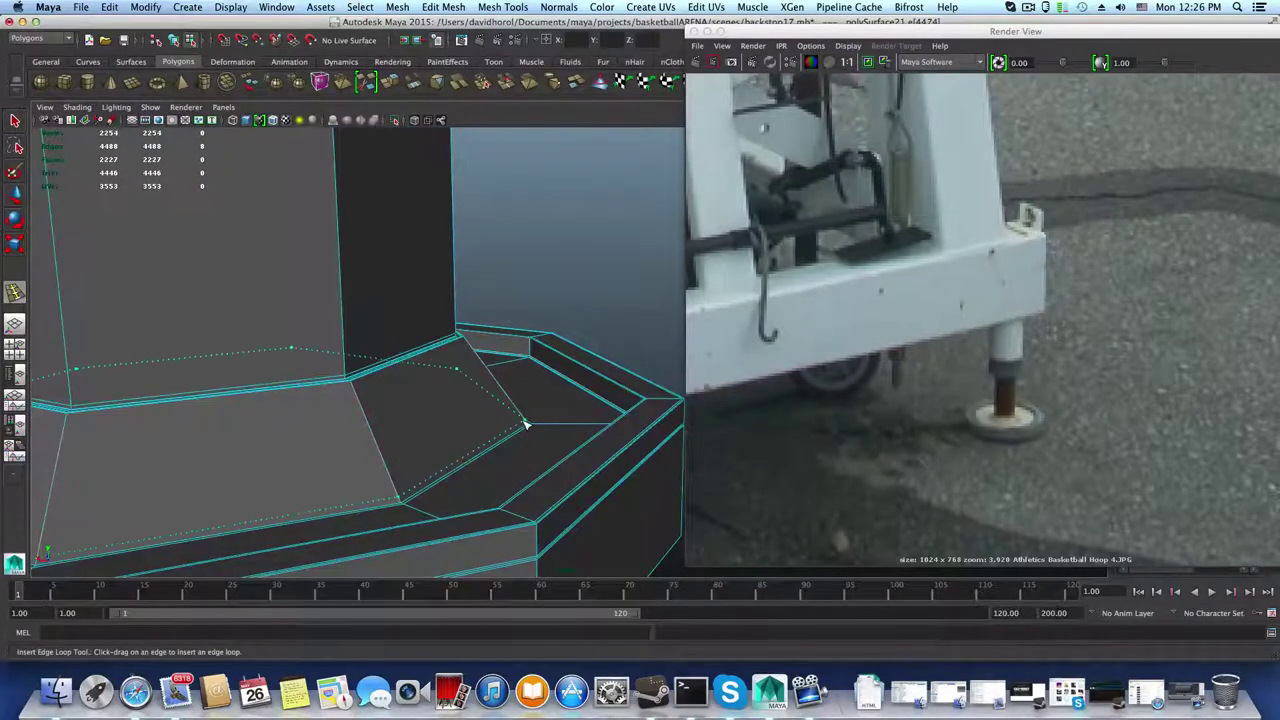
click(528, 427)
Step: Check the smoothed underside, return the foot to unsmoothed display and insert an edge loop just above the side wall's bottom edge
scroll(529, 426, down, 10)
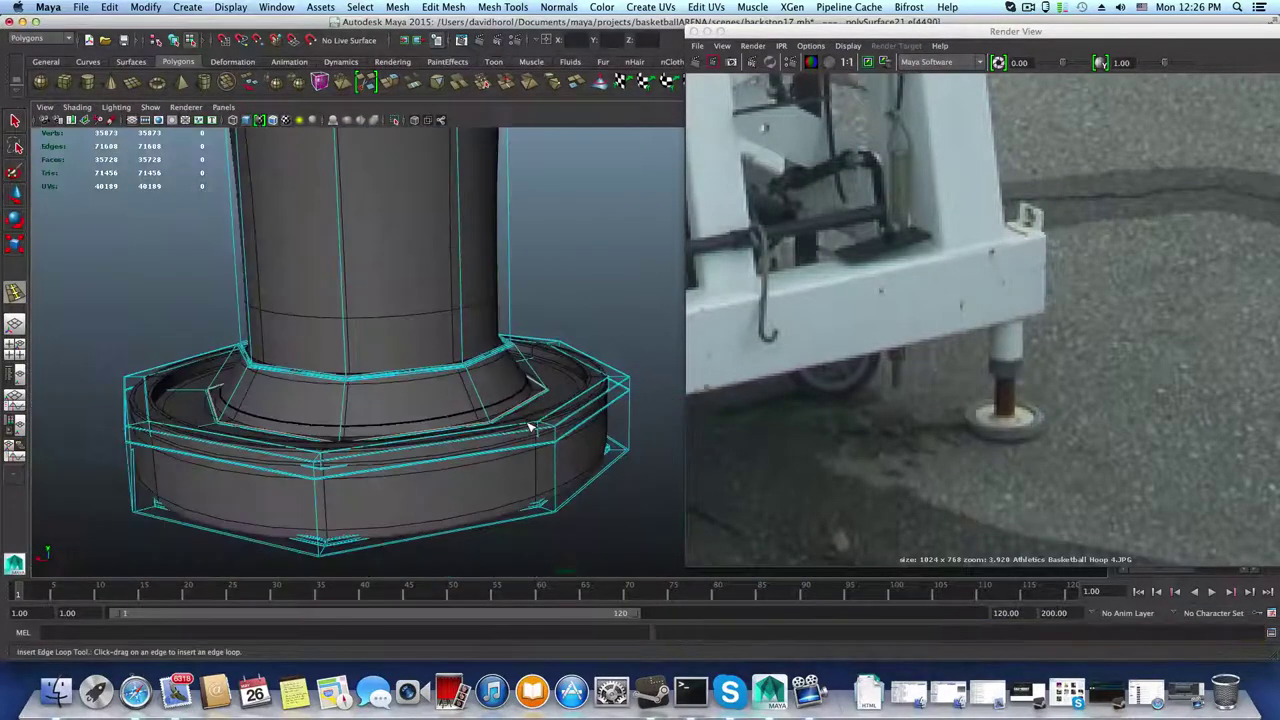
key(F8)
alt+drag(580, 437, 527, 355)
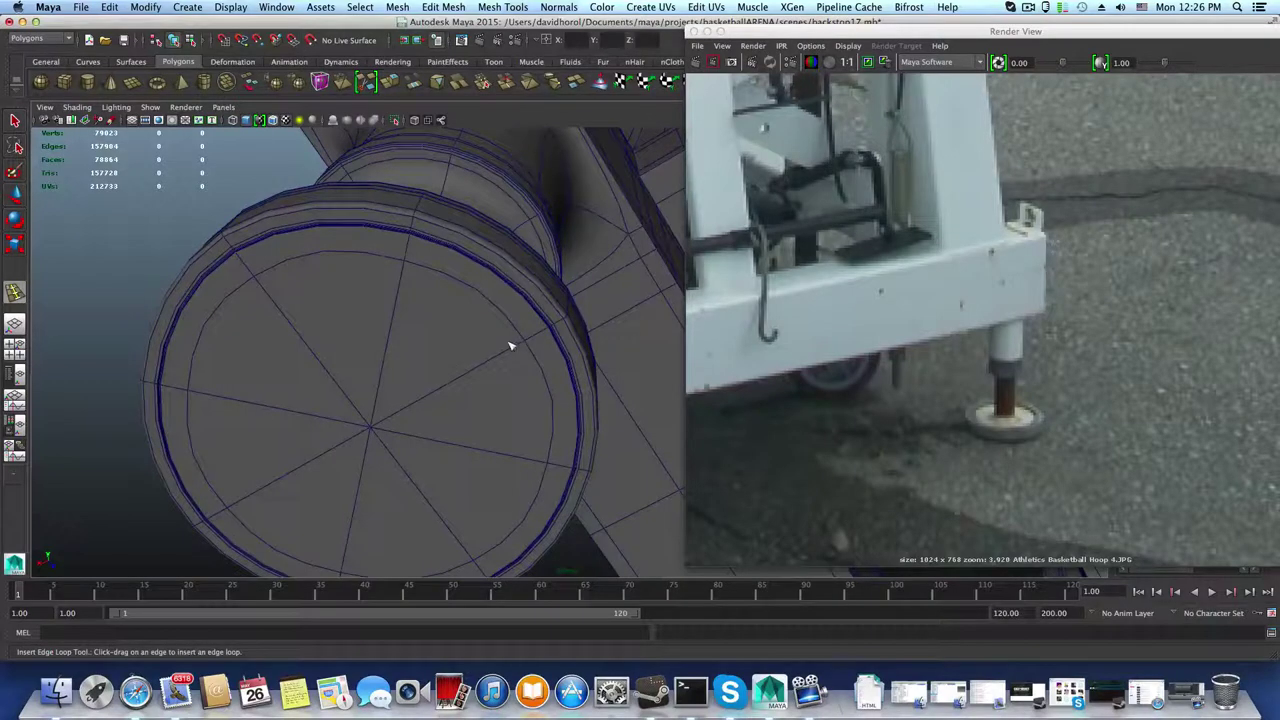
click(16, 121)
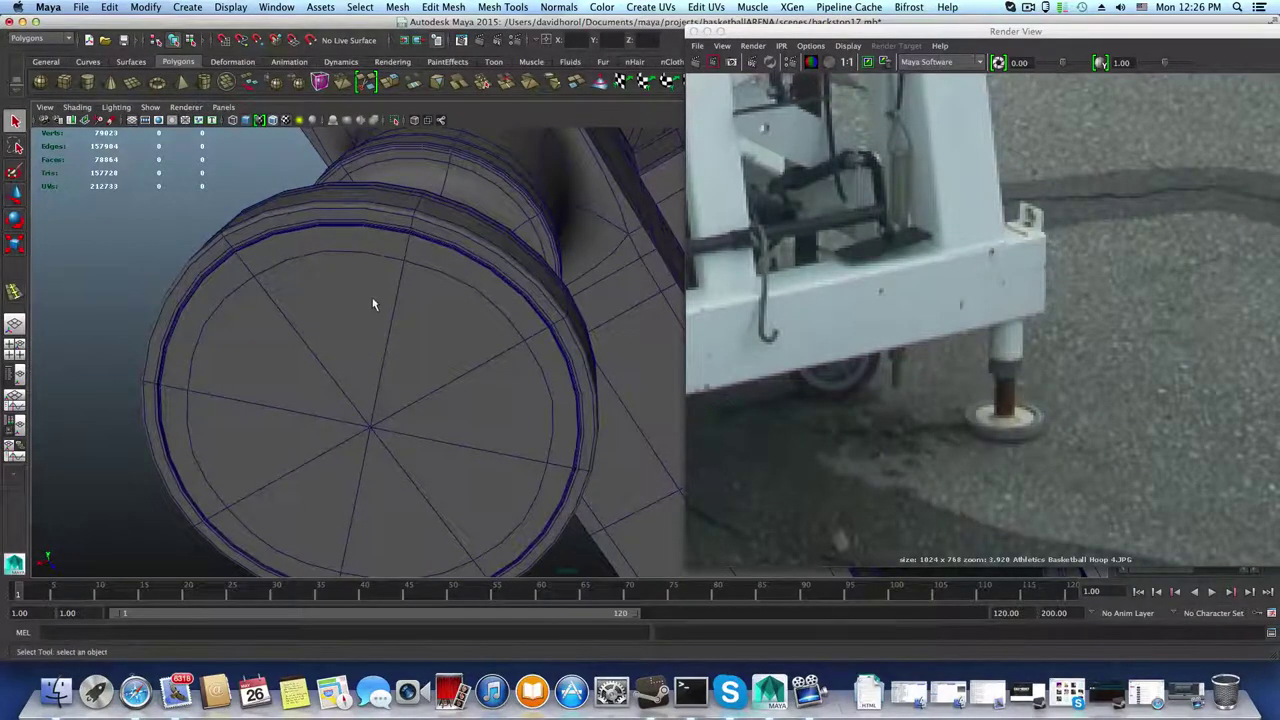
alt+drag(444, 249, 366, 314)
click(453, 306)
key(1)
alt+right_drag(366, 314, 643, 440)
alt+drag(565, 442, 470, 452)
shift+right_drag(470, 452, 405, 420)
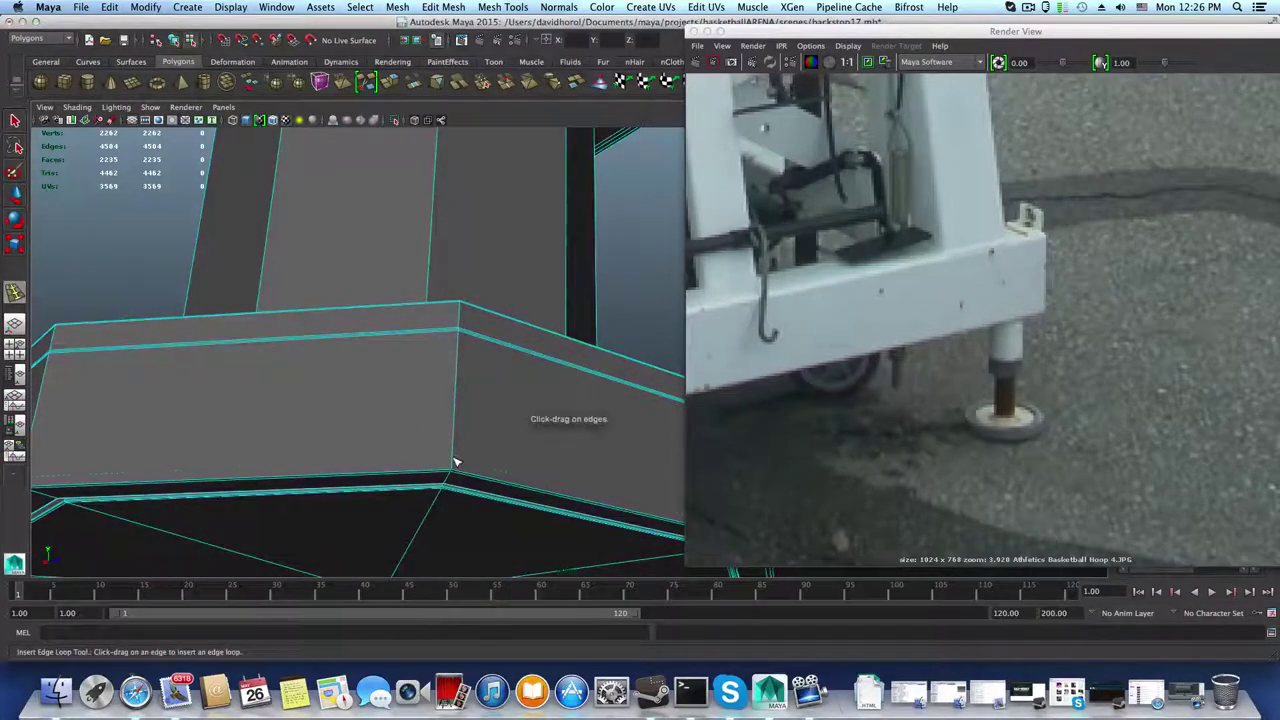
click(455, 470)
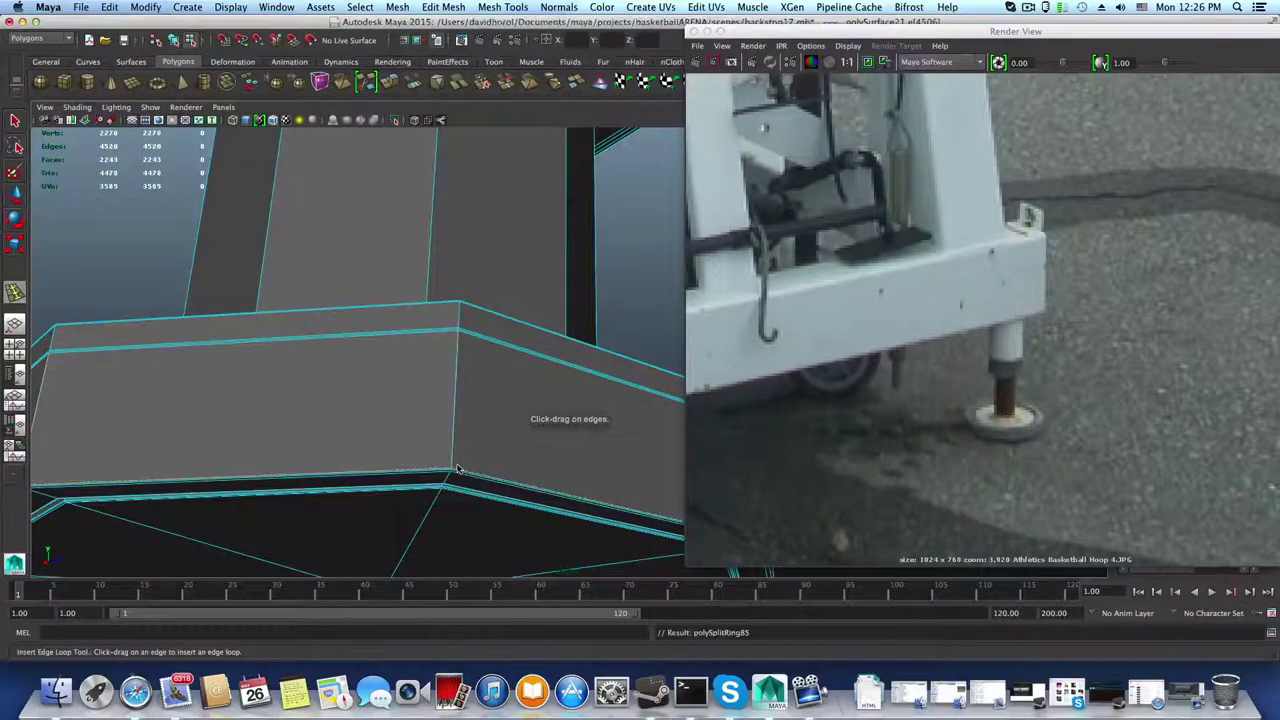
Step: Display the foot smoothed and examine its whole profile, from the pad up to the upper collar
key(2)
scroll(452, 456, down, 5)
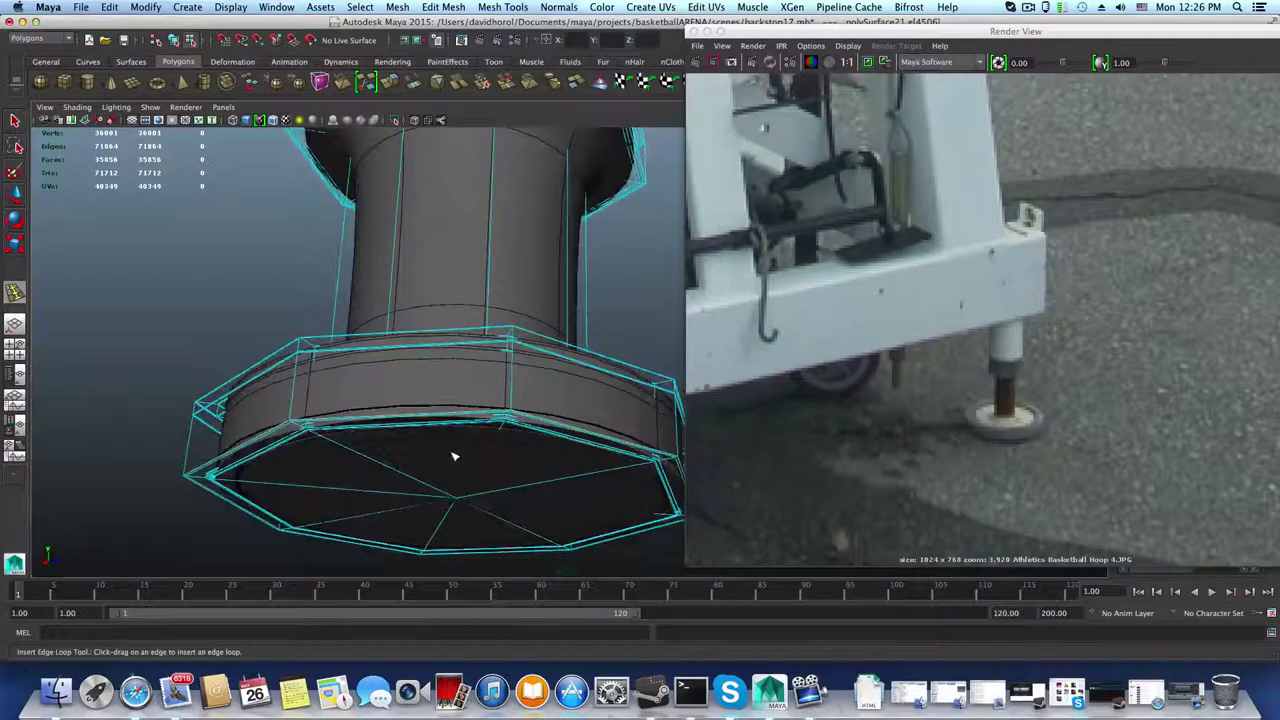
key(3)
scroll(454, 456, down, 5)
key(F8)
alt+drag(626, 334, 487, 404)
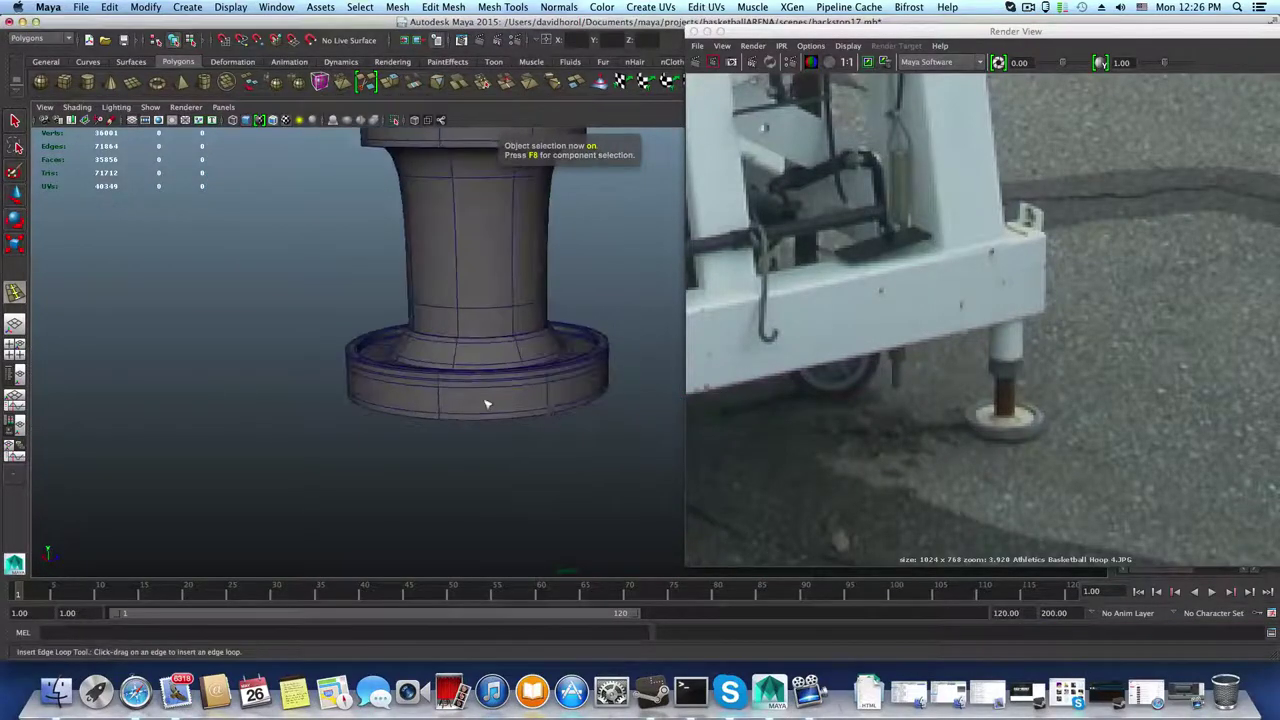
click(403, 443)
scroll(420, 449, down, 5)
alt+drag(423, 448, 430, 411)
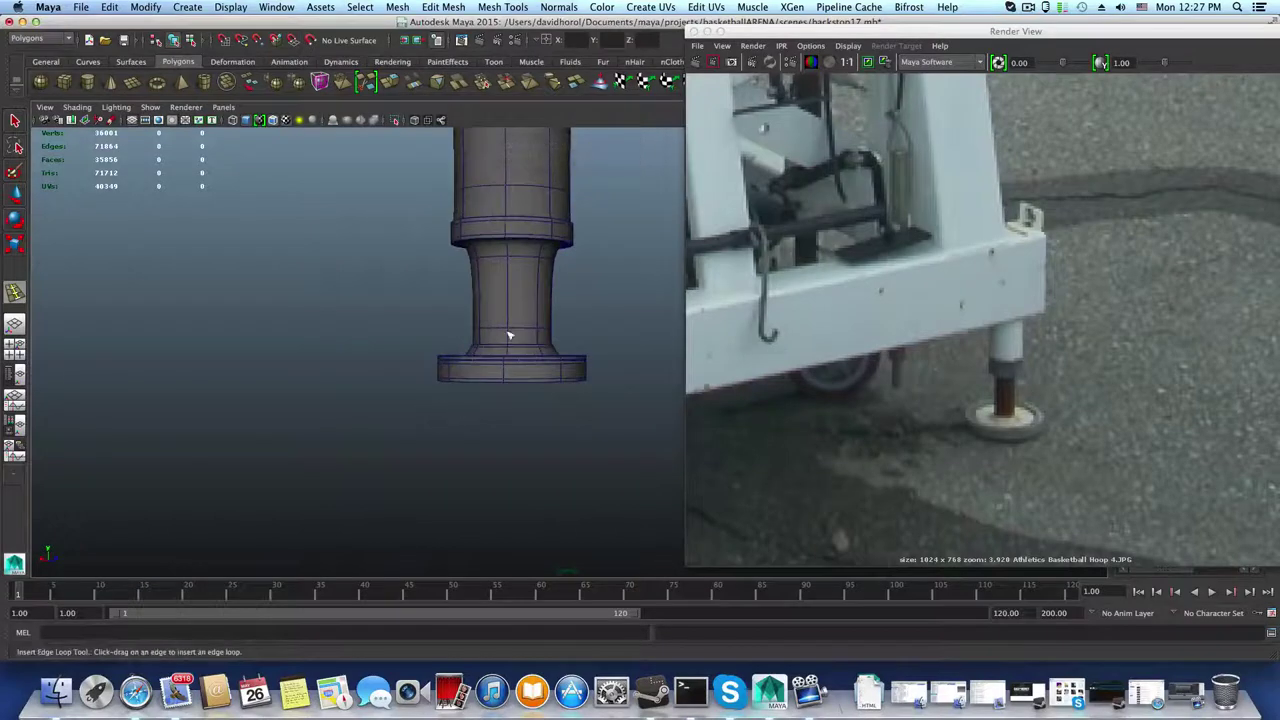
click(502, 273)
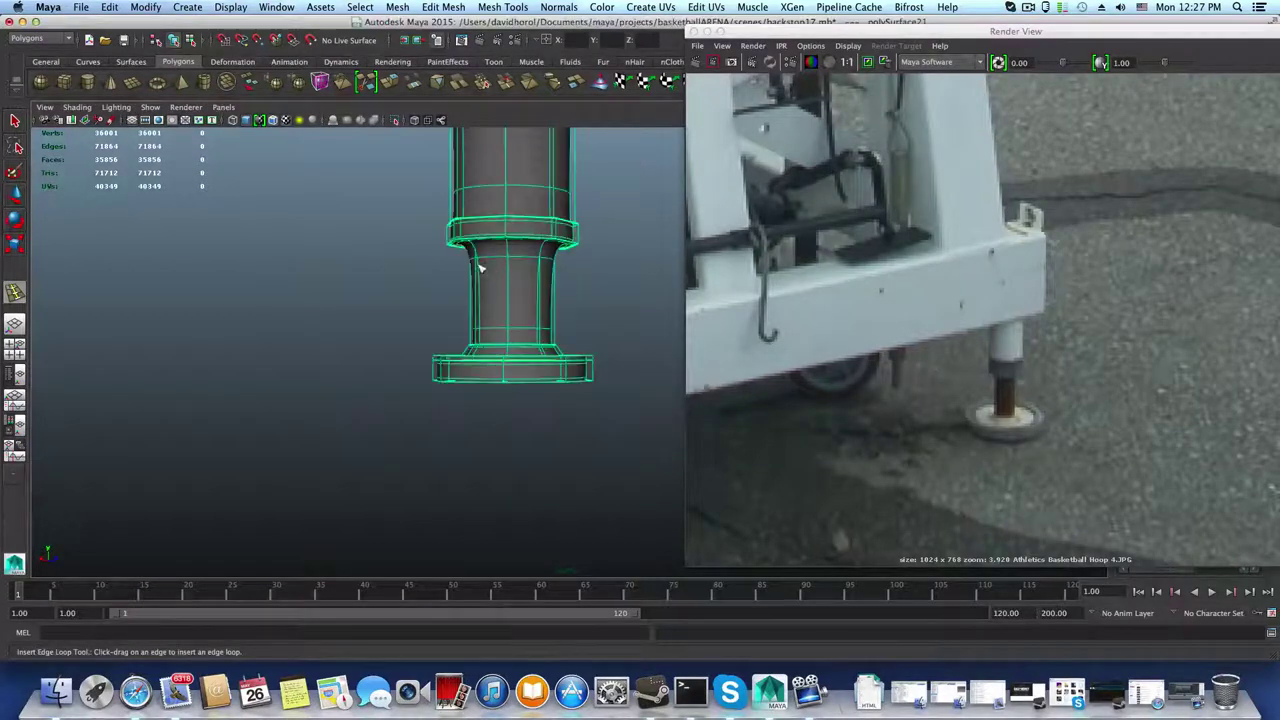
key(q)
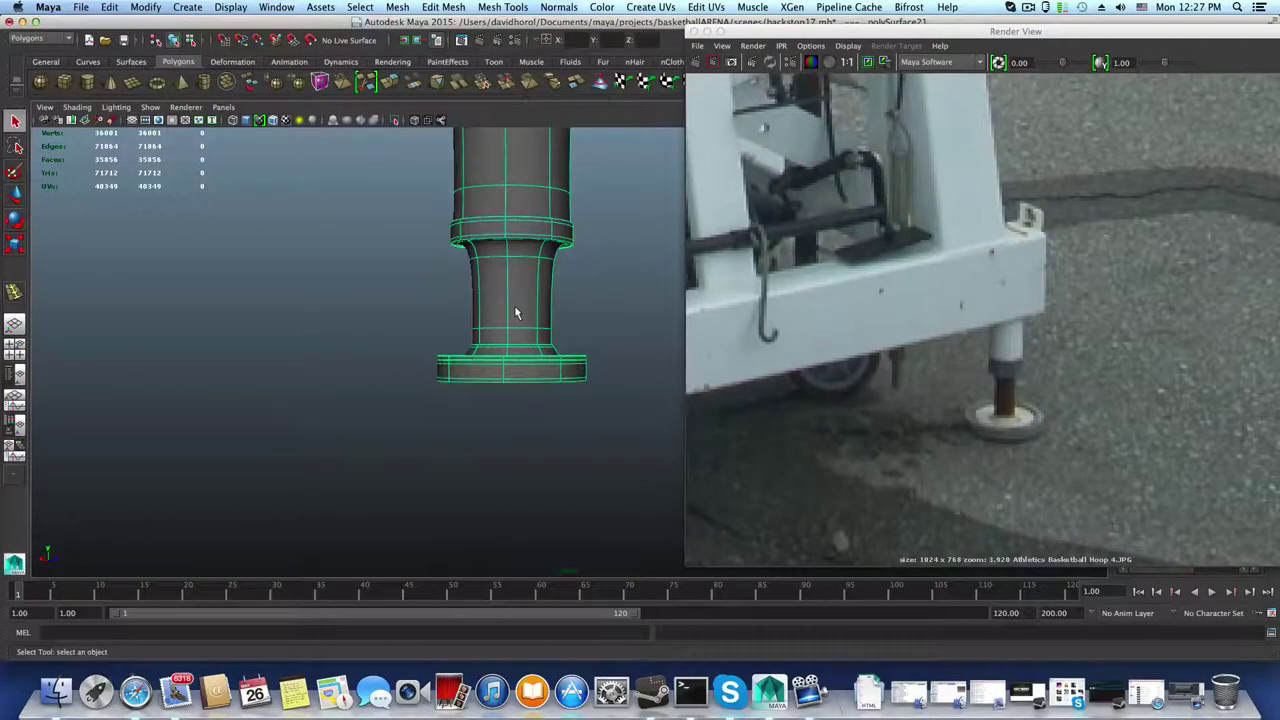
key(F8)
click(1028, 7)
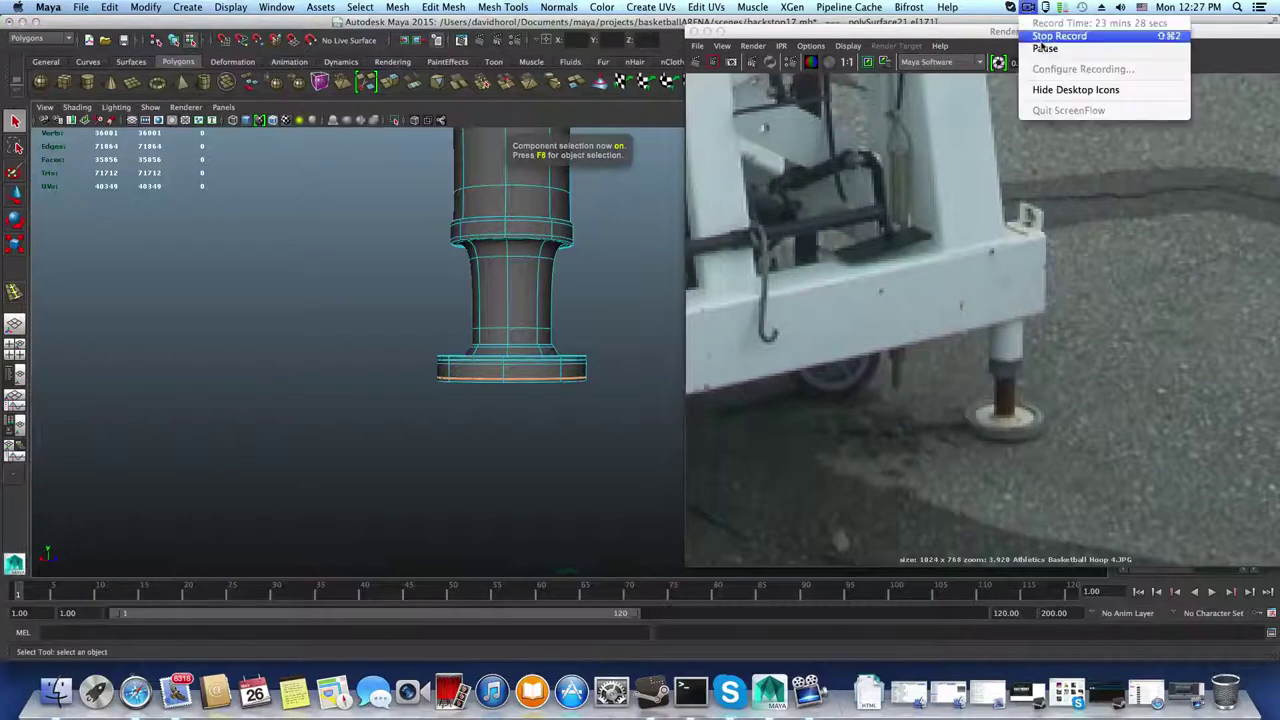
click(1045, 49)
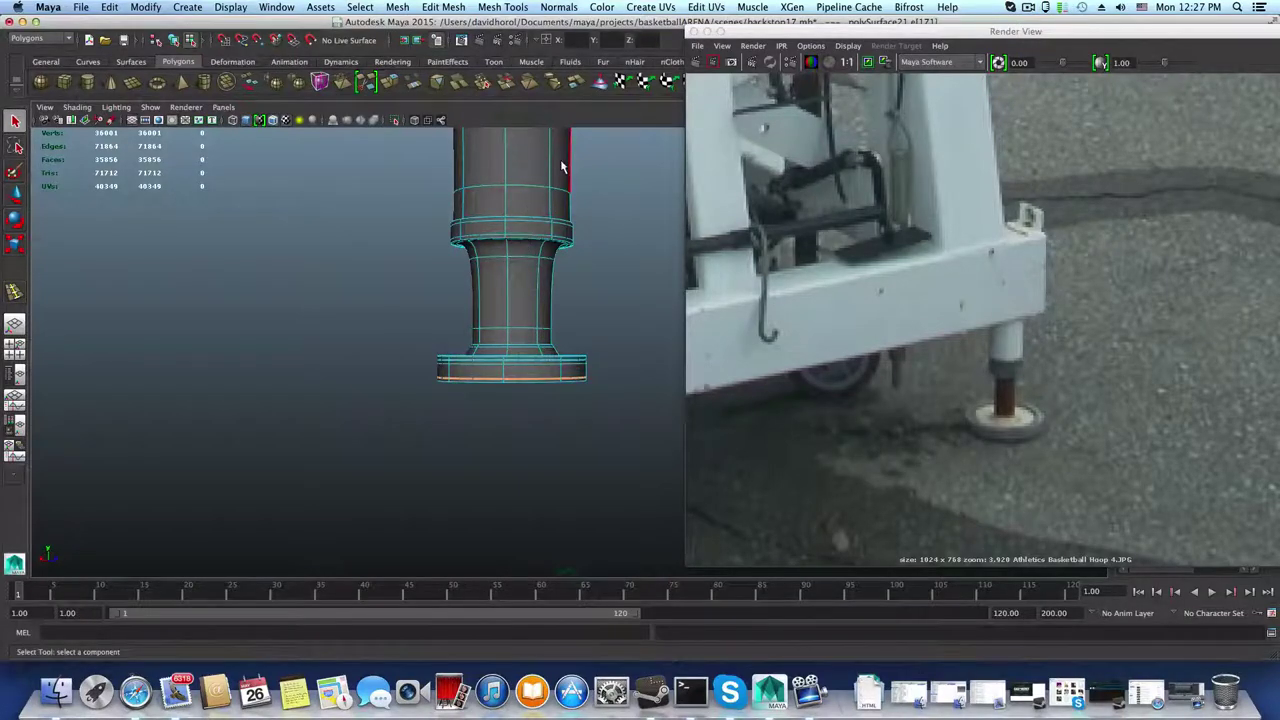
key(F8)
alt+drag(305, 291, 436, 355)
alt+right_drag(437, 356, 571, 357)
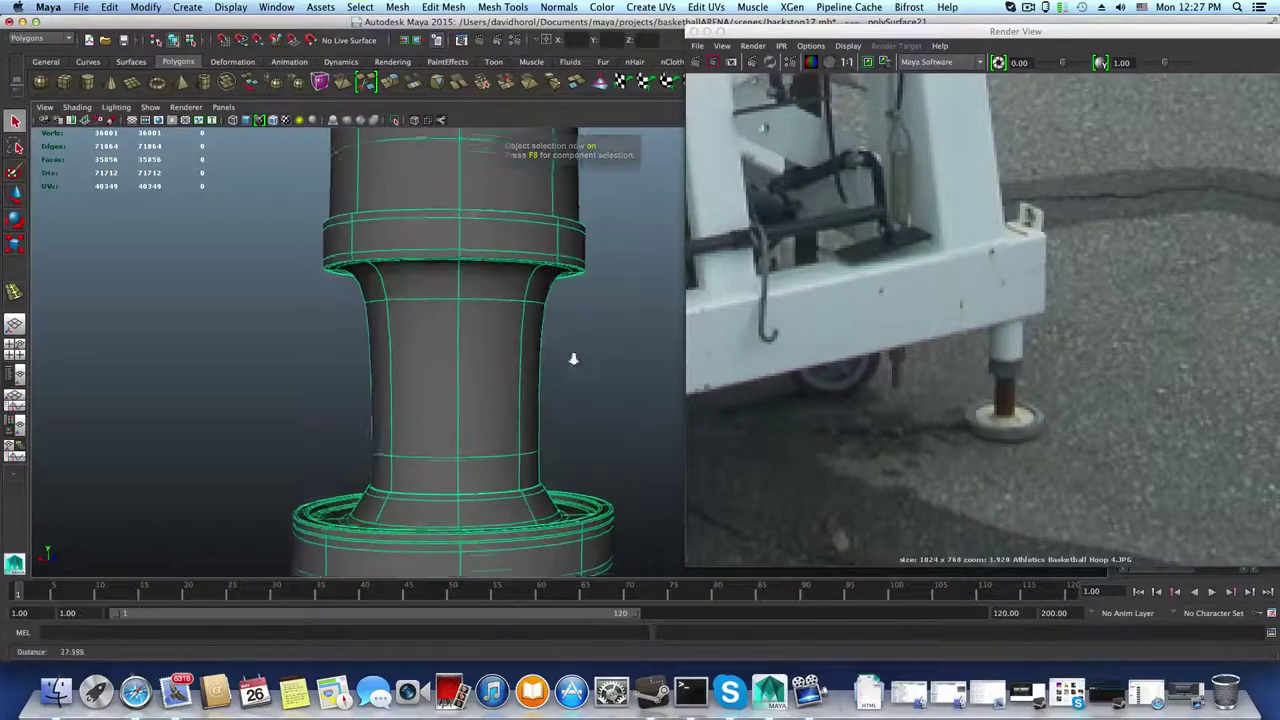
Step: Return the foot to unsmoothed display and insert edge loops on both sides of the corner where the lower leg meets the collar's underside
alt+drag(571, 357, 424, 322)
key(F8)
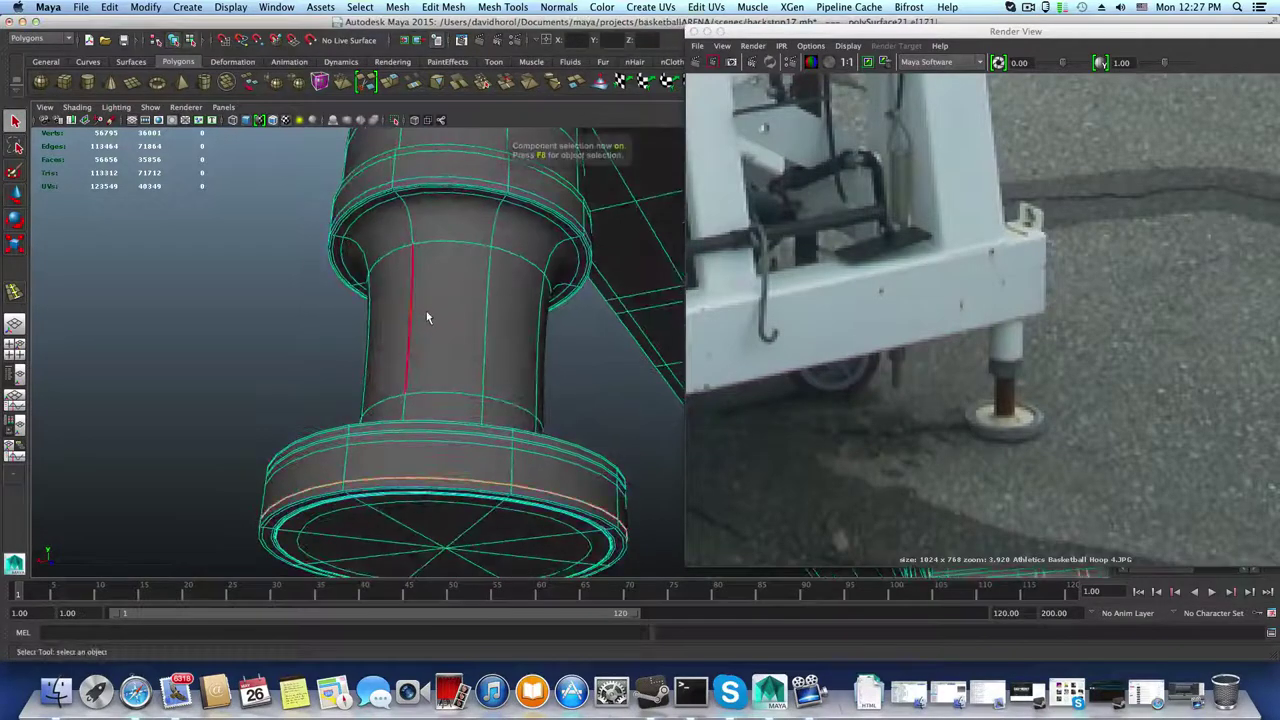
key(1)
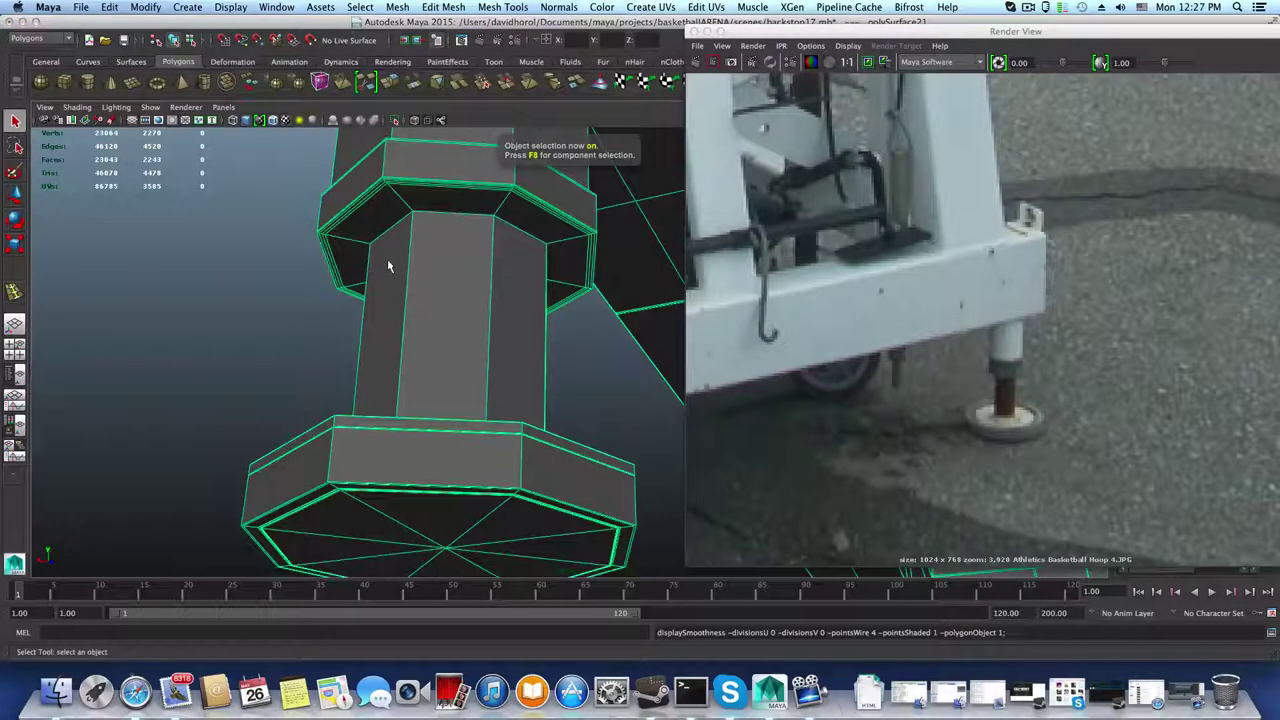
alt+right_drag(444, 258, 569, 313)
alt+drag(569, 313, 420, 285)
alt+middle_drag(450, 320, 440, 465)
alt+right_drag(460, 460, 624, 440)
alt+middle_drag(466, 412, 452, 336)
alt+right_drag(452, 336, 525, 368)
alt+middle_drag(525, 368, 489, 369)
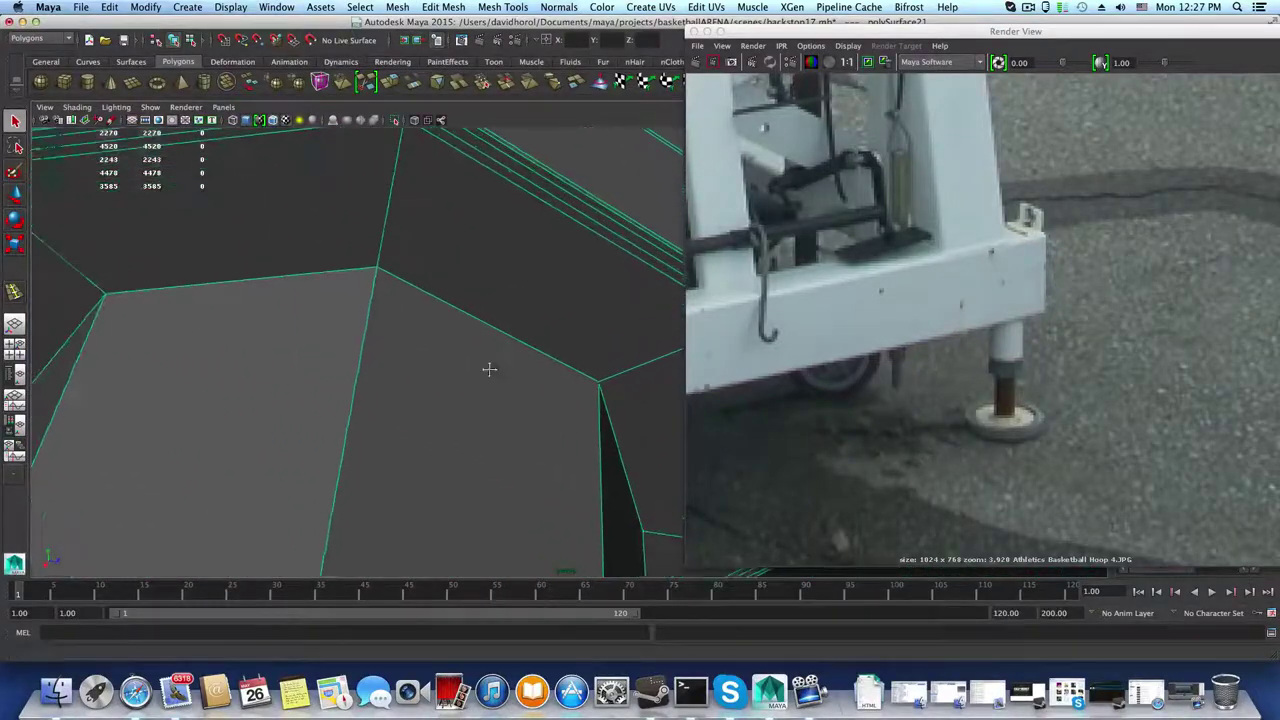
alt+drag(489, 369, 436, 345)
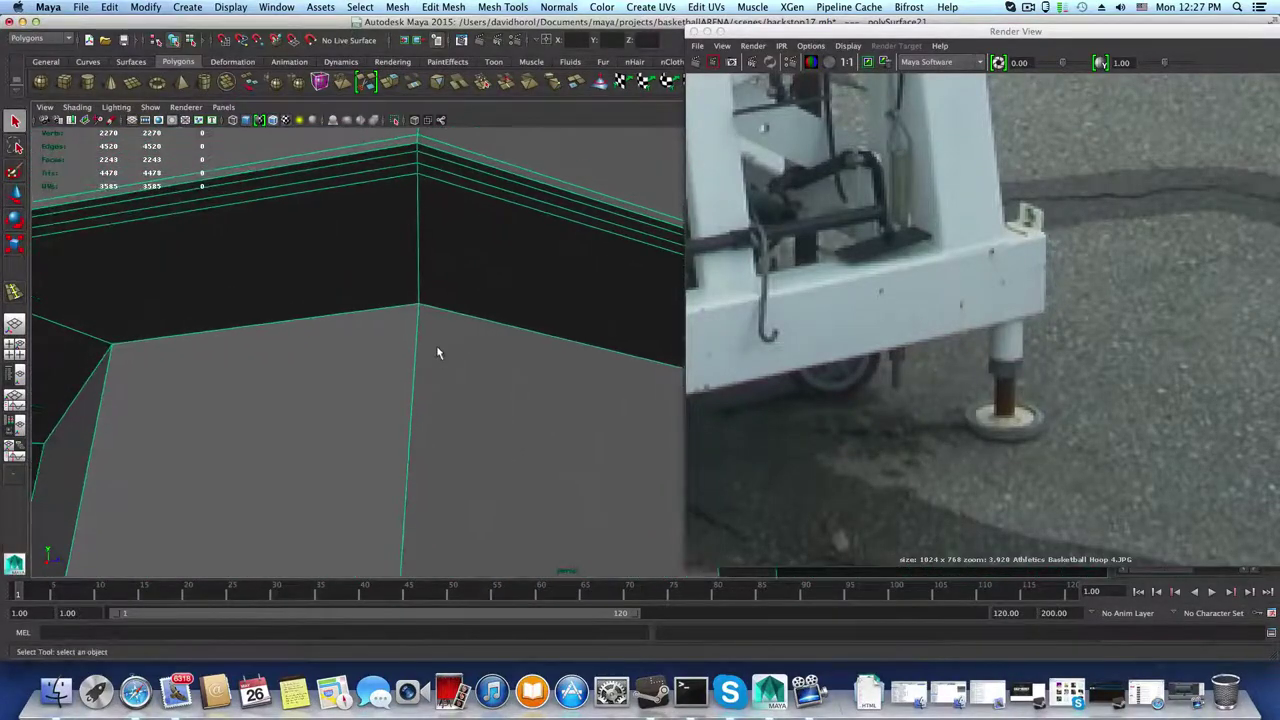
shift+right_drag(436, 345, 365, 363)
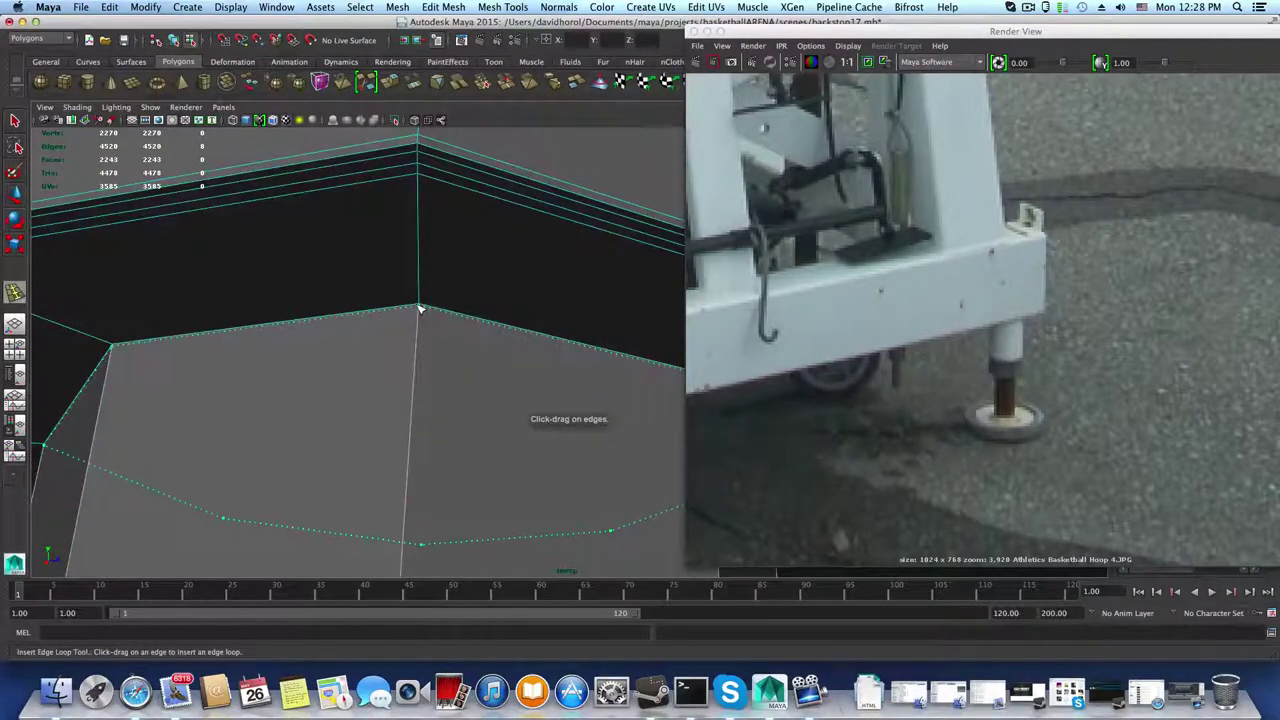
click(421, 300)
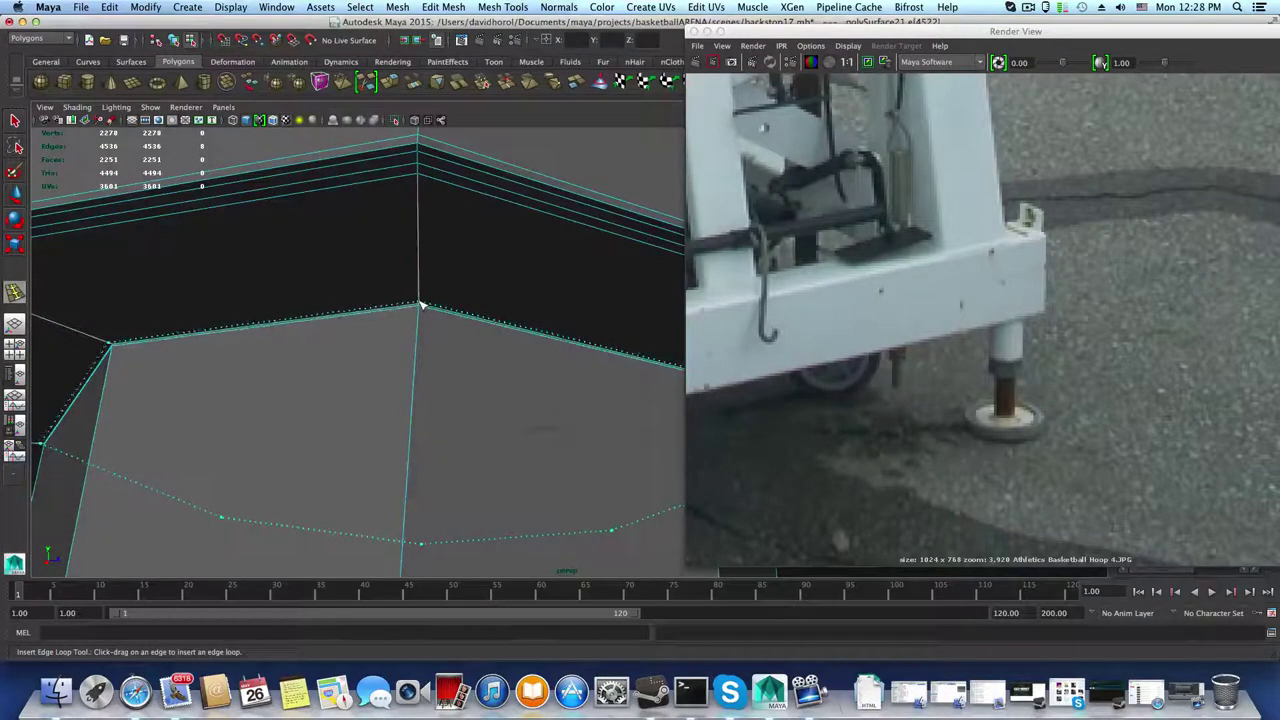
drag(446, 364, 445, 377)
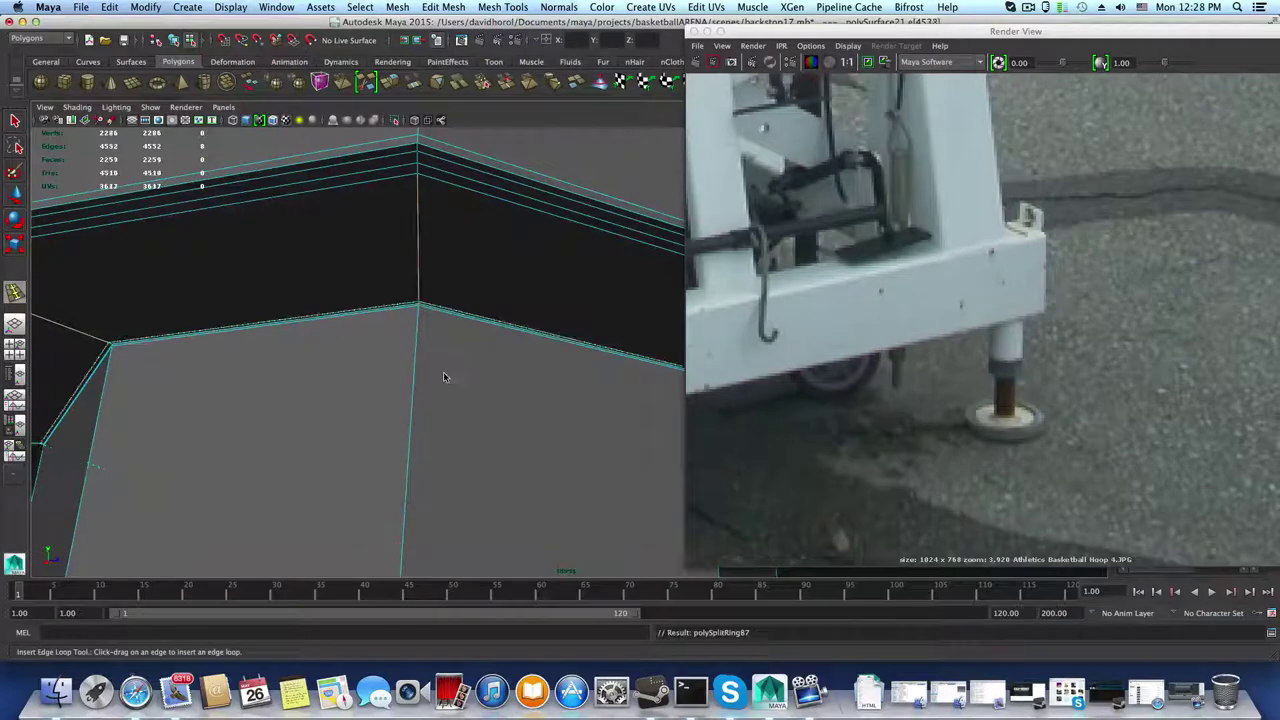
Step: Display the foot smoothed and examine the collar's lip and its join with the lower leg
right_drag(445, 376, 444, 344)
alt+drag(405, 248, 420, 291)
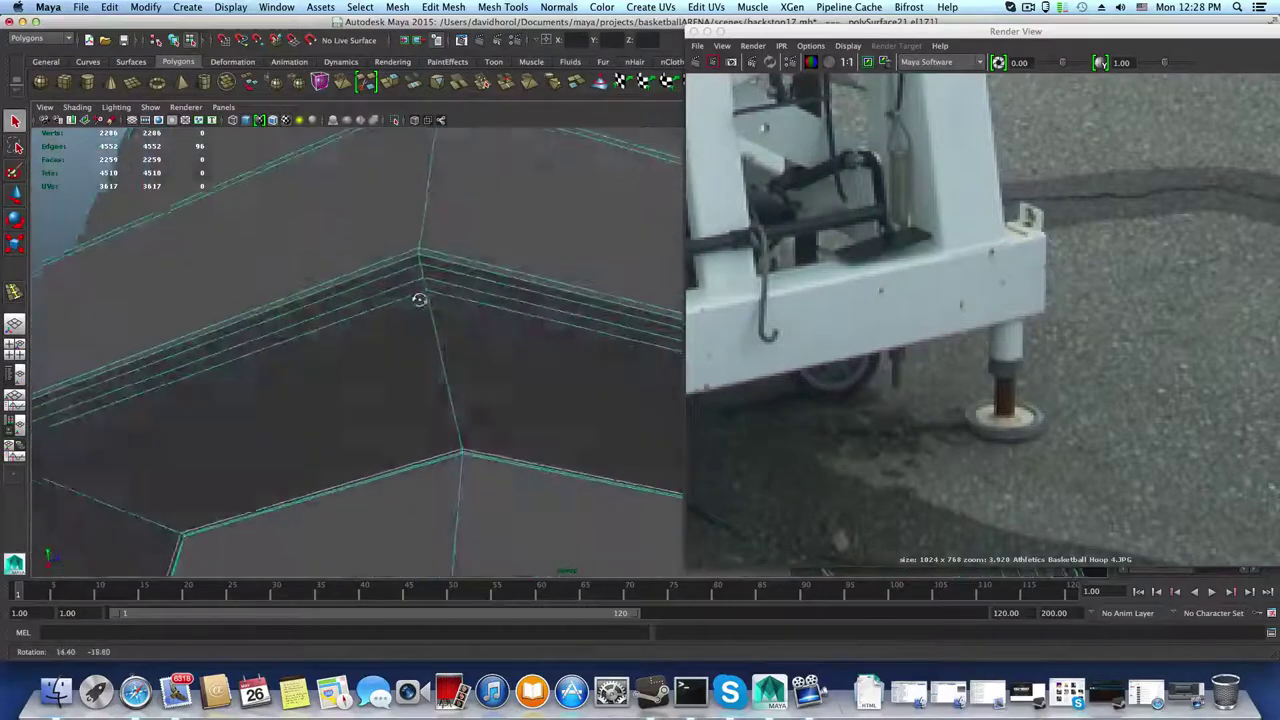
alt+right_drag(420, 291, 263, 373)
mouse_move(263, 373)
alt+mouse_down()
mouse_move(443, 366)
mouse_move(282, 377)
alt+mouse_up()
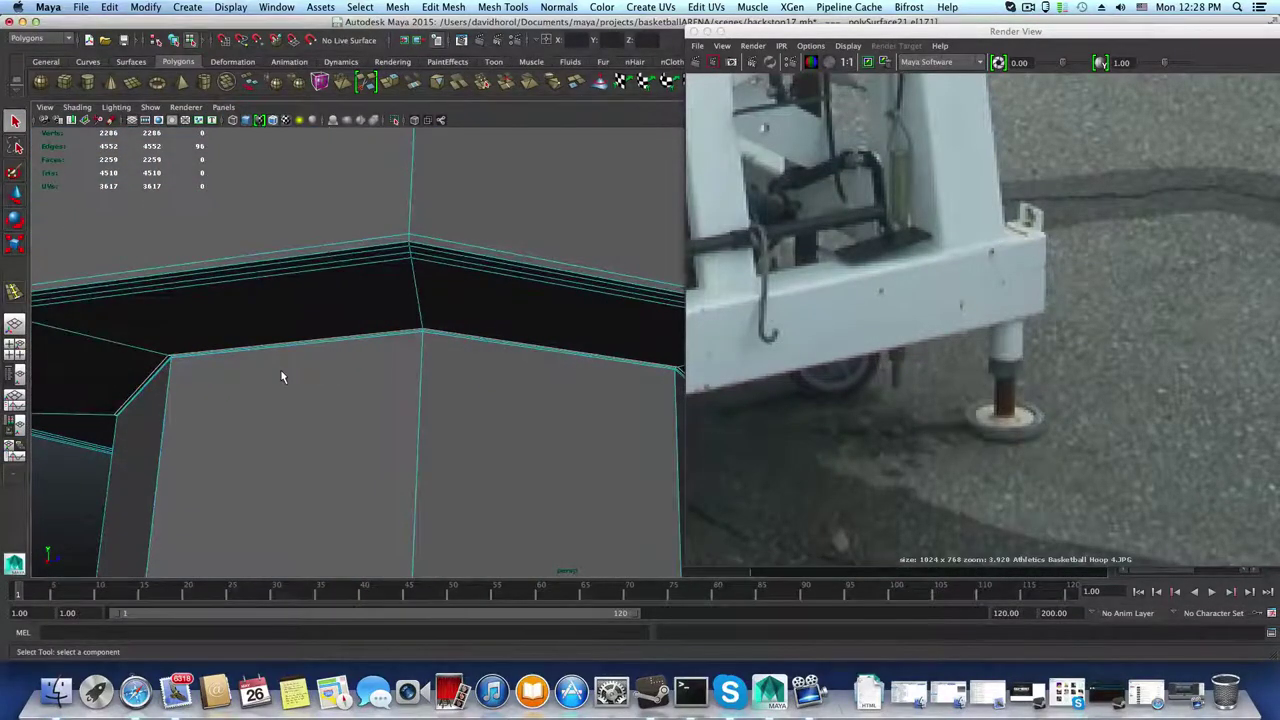
scroll(464, 351, down, 6)
alt+drag(512, 355, 621, 397)
alt+right_drag(622, 397, 590, 389)
alt+right_drag(354, 377, 560, 372)
alt+right_drag(317, 360, 515, 365)
alt+drag(514, 364, 418, 323)
key(3)
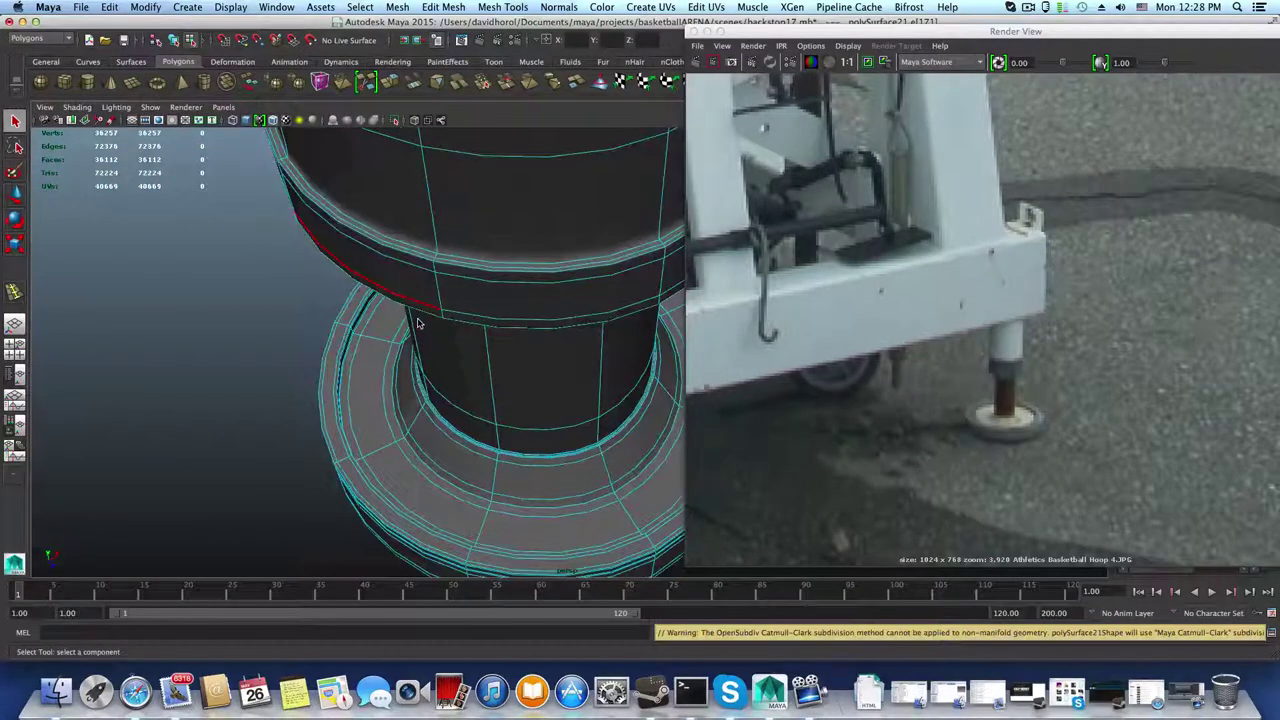
click(422, 308)
alt+drag(422, 304, 469, 261)
Step: In unsmoothed display, insert an edge loop on the collar's top ledge close to the upper leg and check it smoothed
key(1)
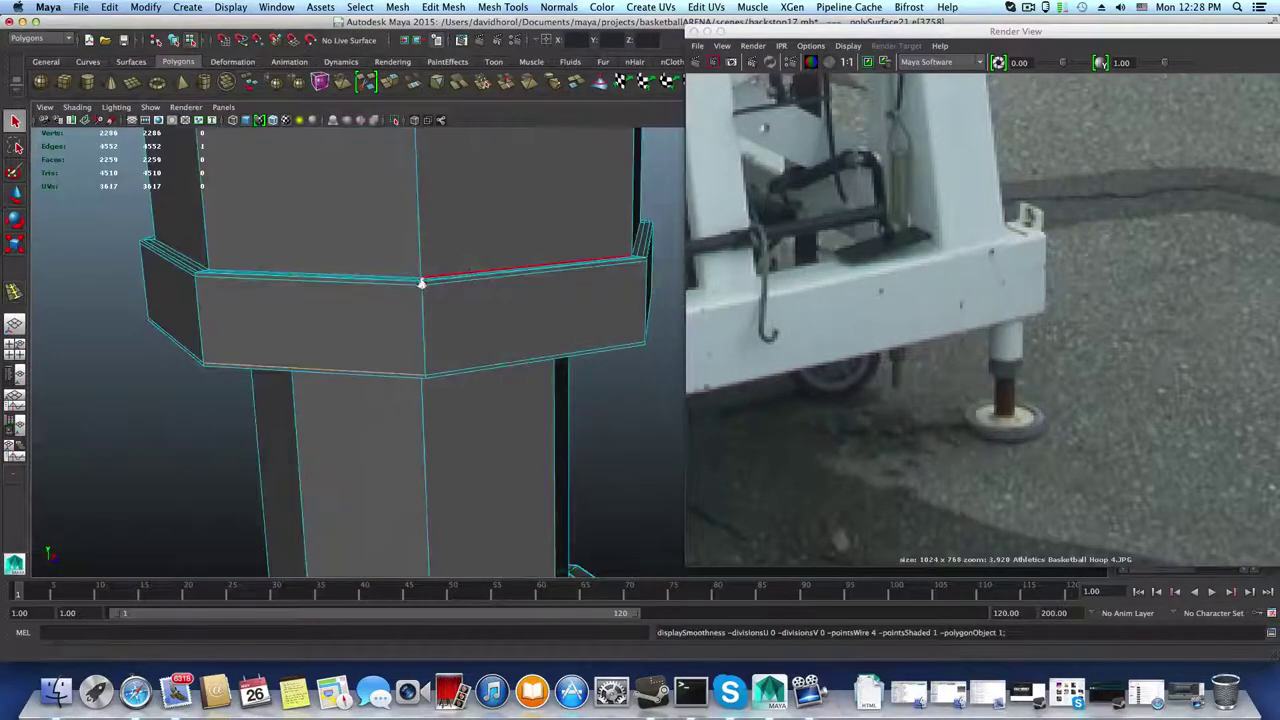
alt+middle_drag(421, 284, 346, 284)
alt+right_drag(346, 284, 550, 303)
alt+middle_drag(550, 303, 477, 443)
alt+right_drag(477, 443, 586, 429)
alt+middle_drag(586, 429, 326, 454)
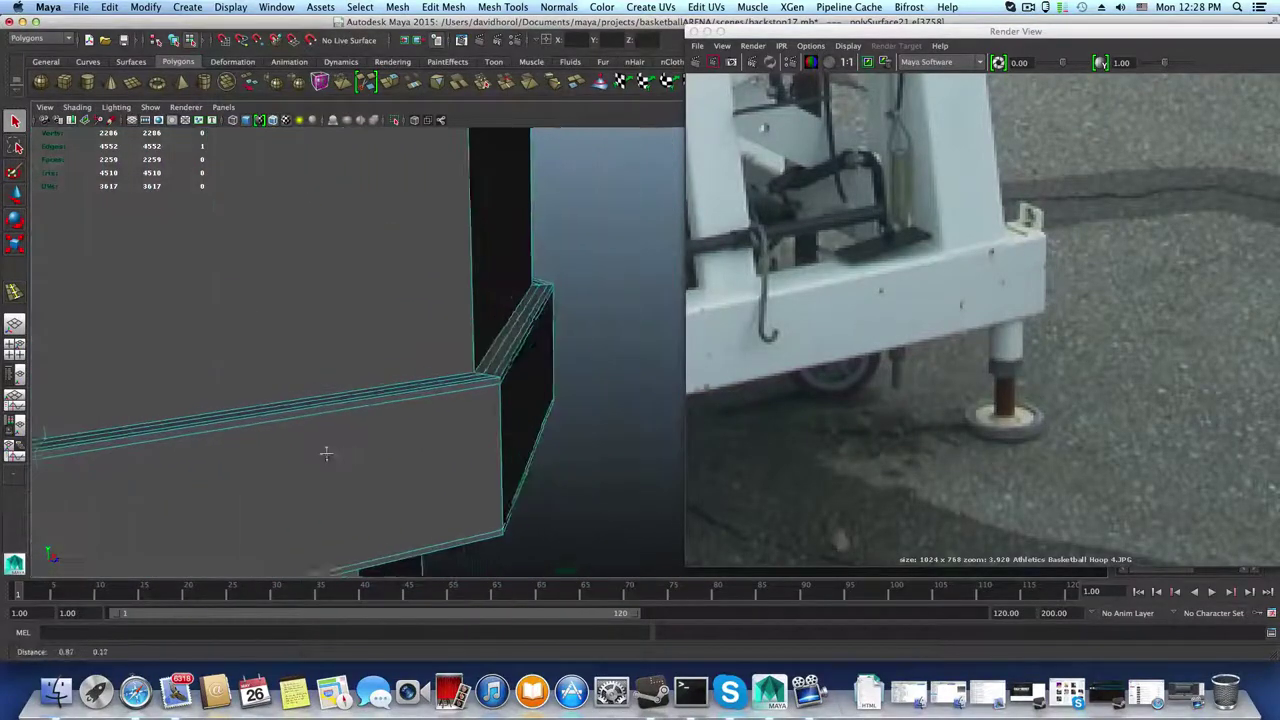
alt+drag(325, 453, 603, 483)
mouse_move(374, 358)
shift+right_down()
mouse_move(330, 362)
mouse_move(310, 342)
mouse_move(377, 358)
mouse_move(292, 363)
shift+right_up()
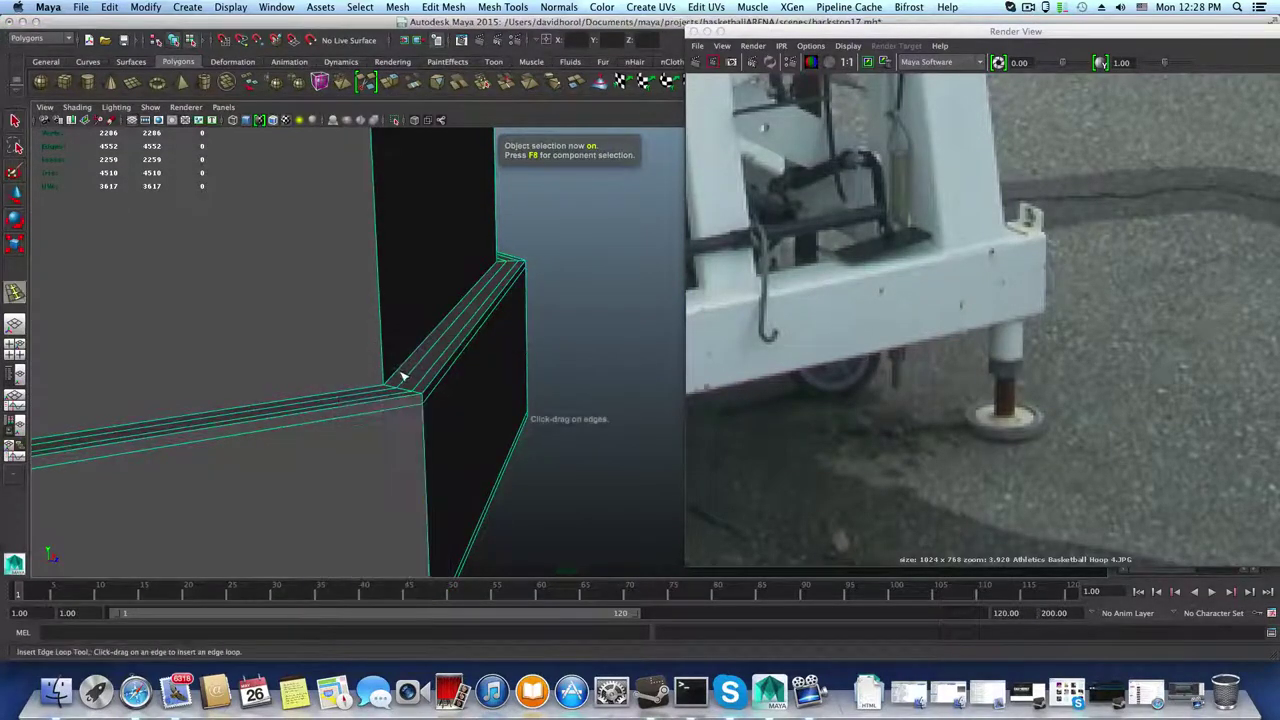
click(389, 385)
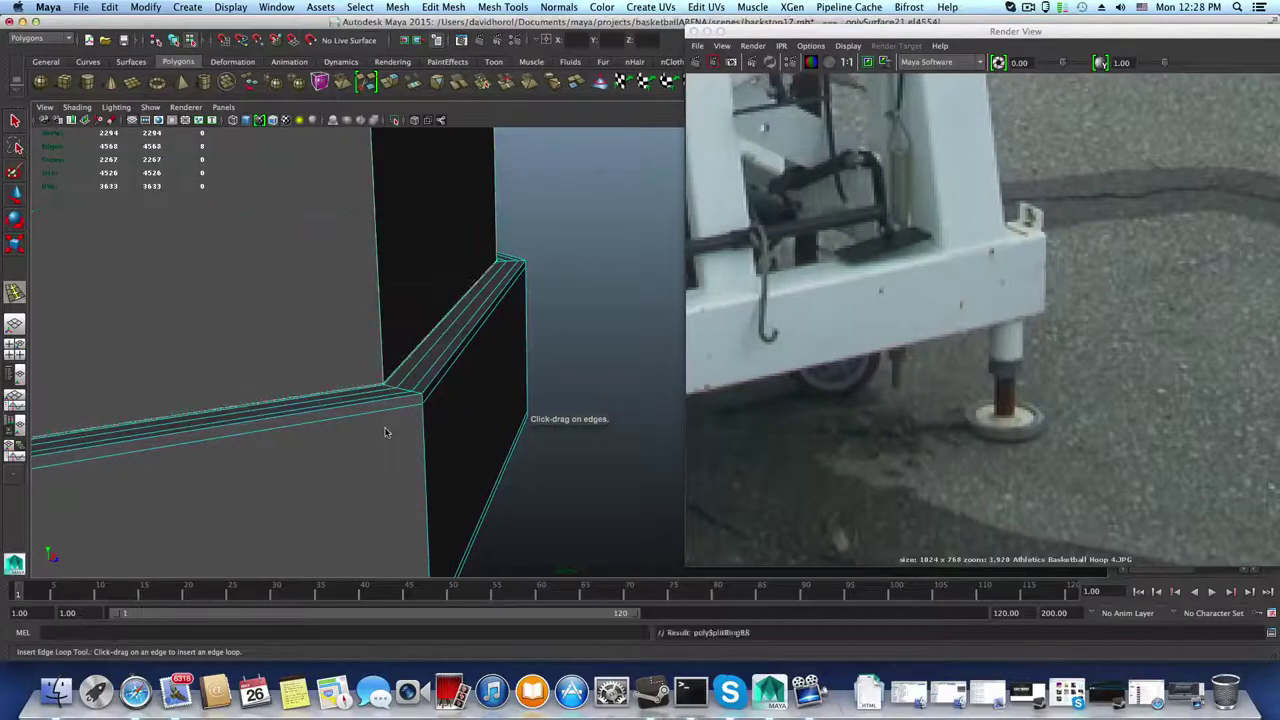
key(3)
key(1)
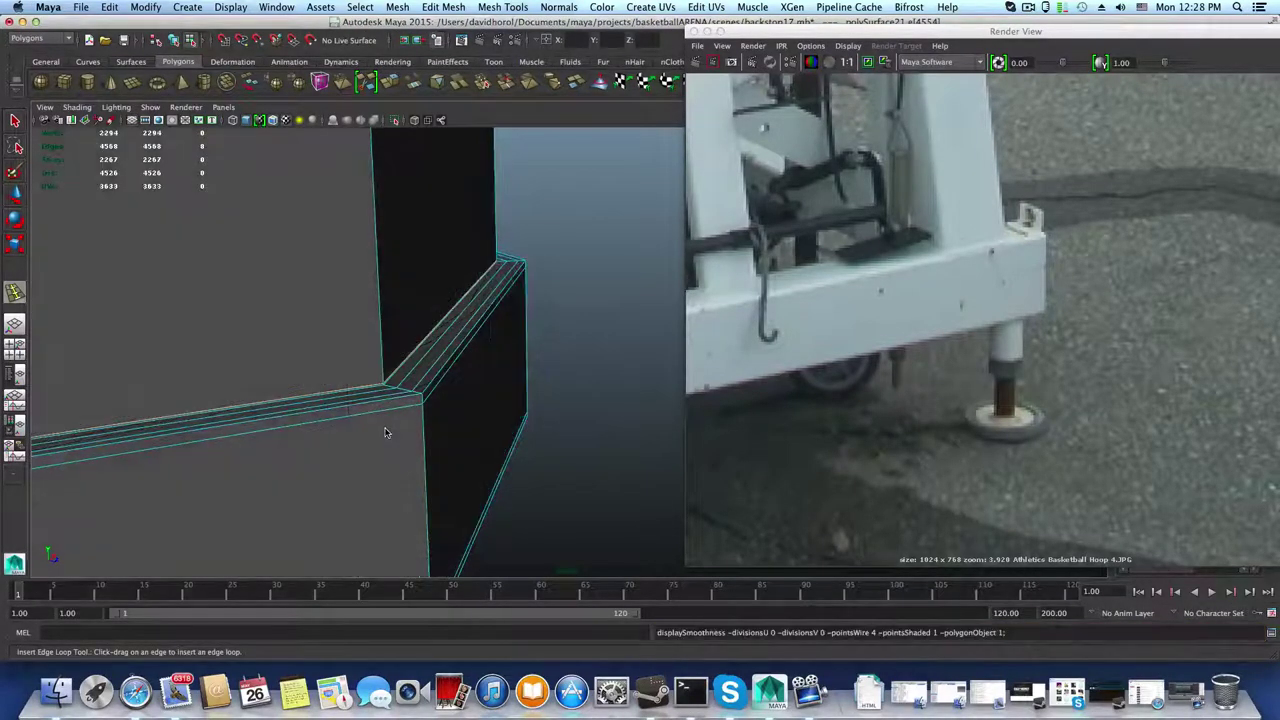
Step: Examine the edge loops around the collar's top ledge and underside from several angles, using edge selection in unsmoothed display
alt+drag(357, 405, 353, 453)
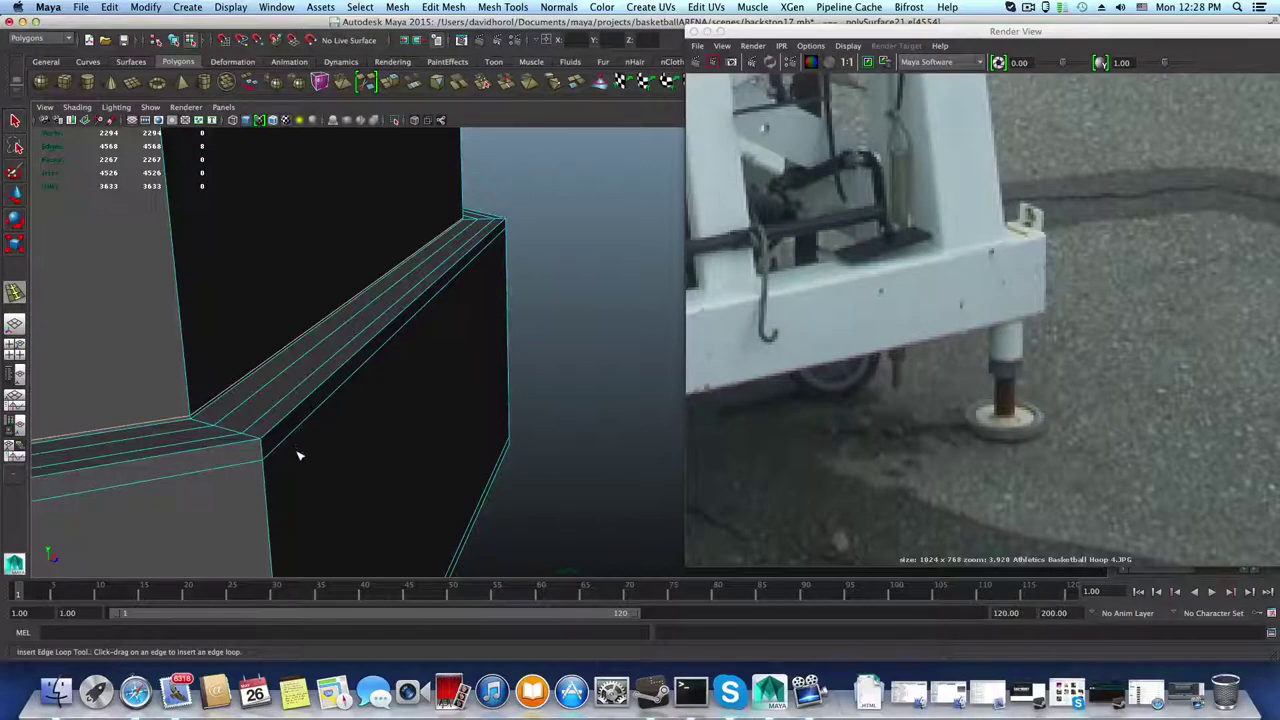
alt+drag(297, 454, 366, 491)
alt+right_drag(366, 491, 130, 490)
alt+middle_drag(130, 490, 337, 377)
alt+drag(337, 377, 476, 402)
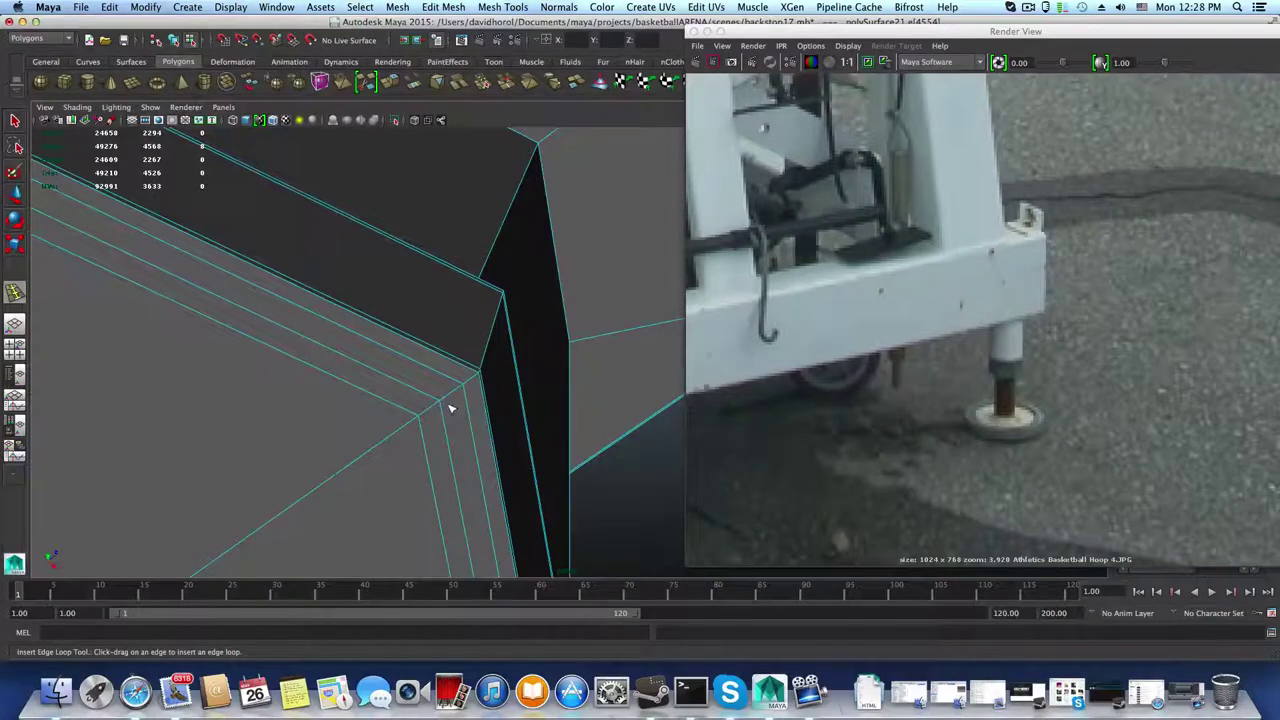
right_drag(451, 401, 448, 356)
key(q)
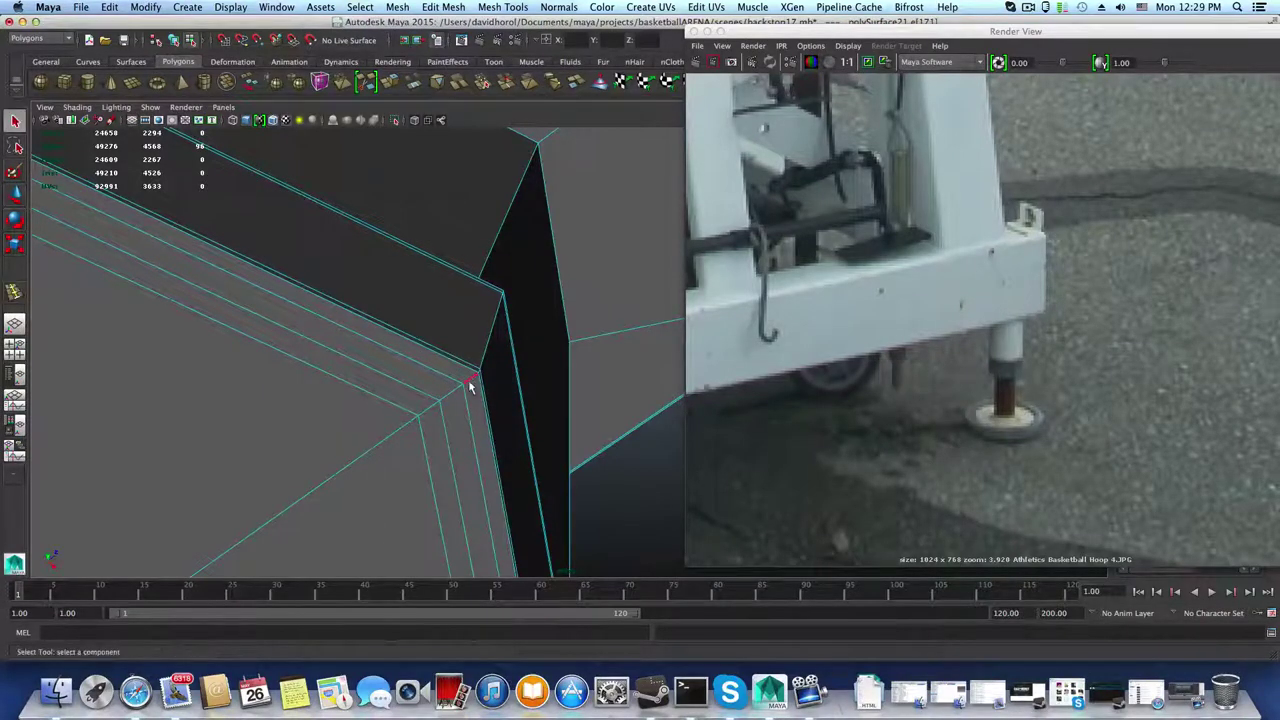
click(490, 424)
alt+drag(490, 428, 414, 560)
key(1)
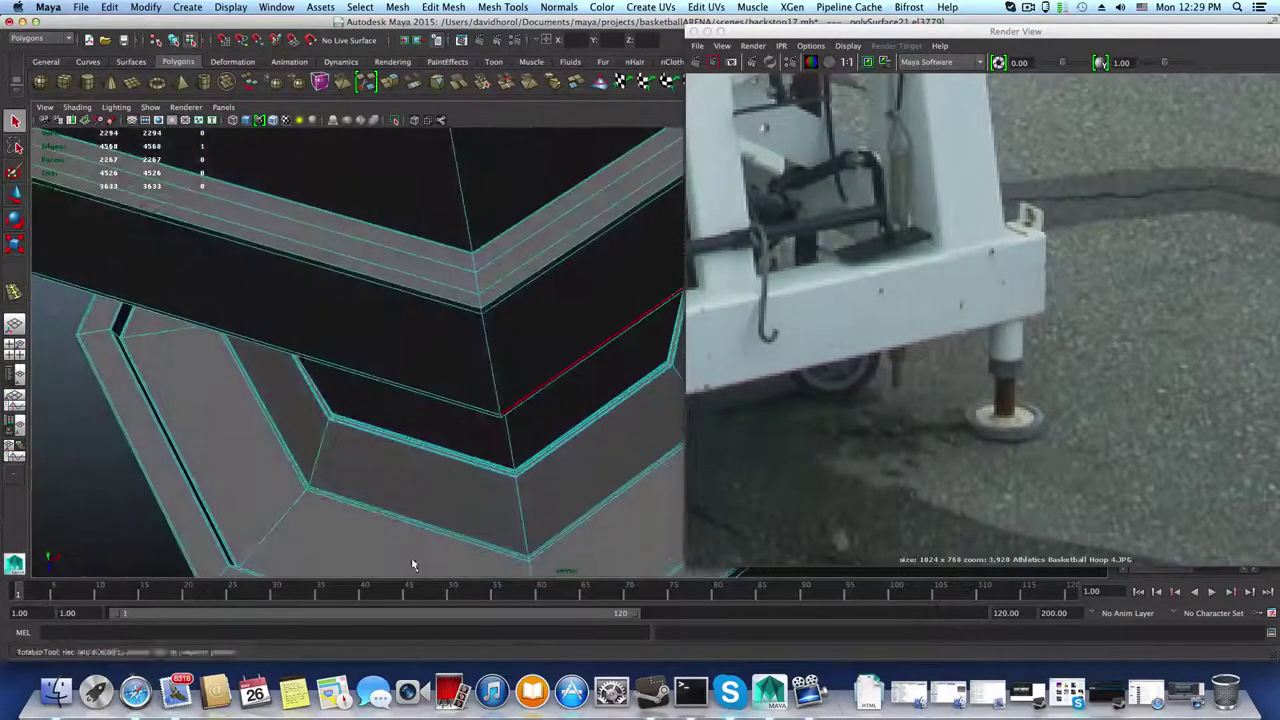
Step: Select the outer vertical edge and the short edges crossing the lip at three neighbouring corners of the collar
double_click(477, 303)
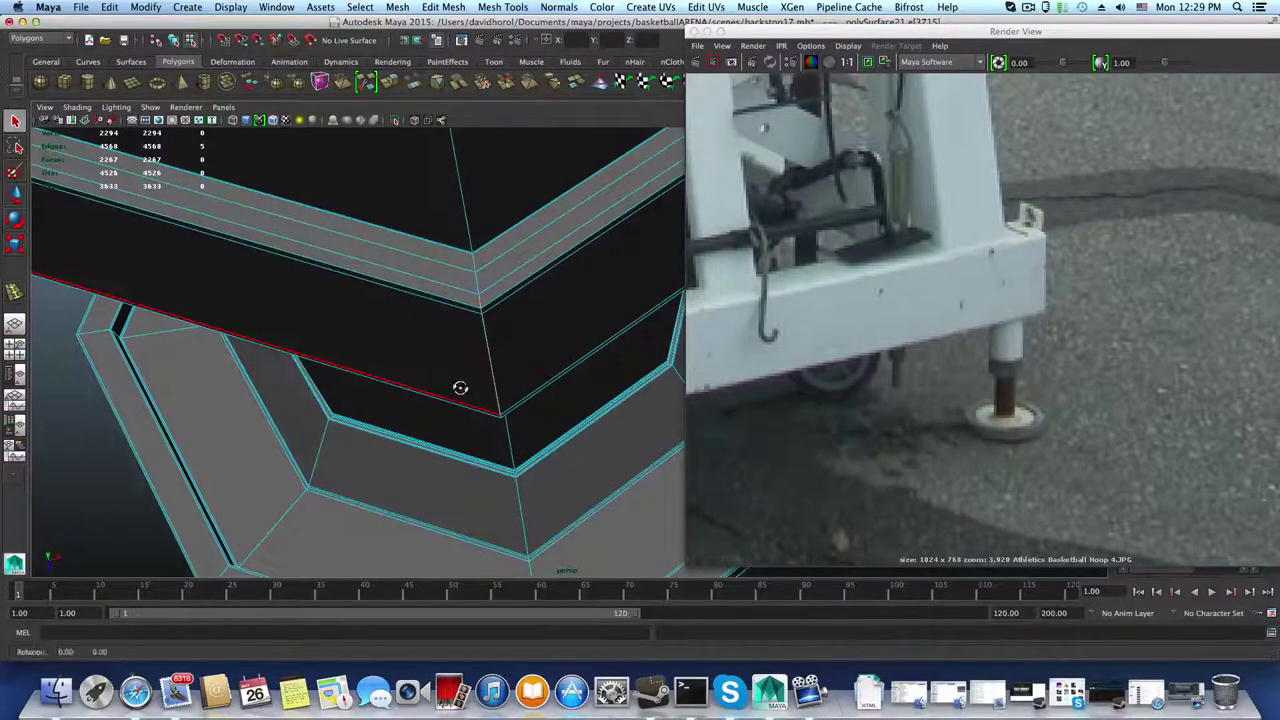
alt+drag(460, 388, 517, 394)
alt+middle_drag(517, 394, 518, 425)
alt+drag(518, 425, 369, 436)
shift+click(365, 436)
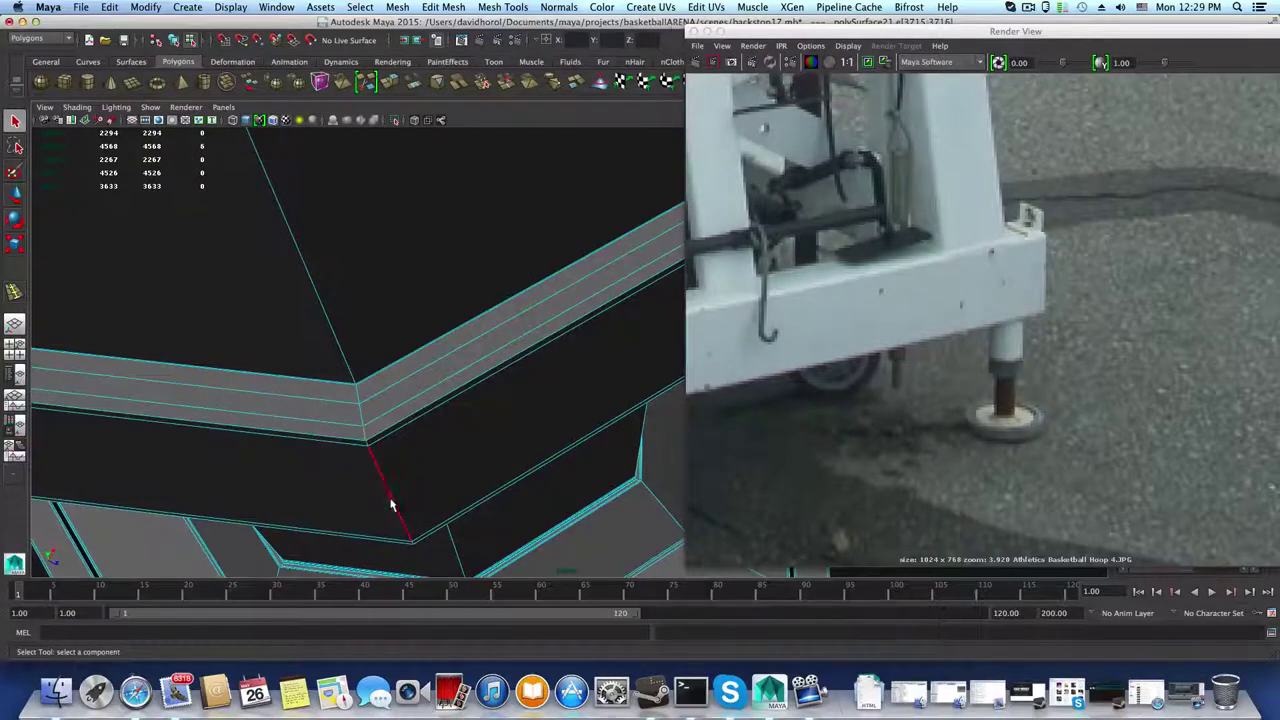
alt+drag(391, 505, 386, 473)
alt+drag(543, 470, 528, 452)
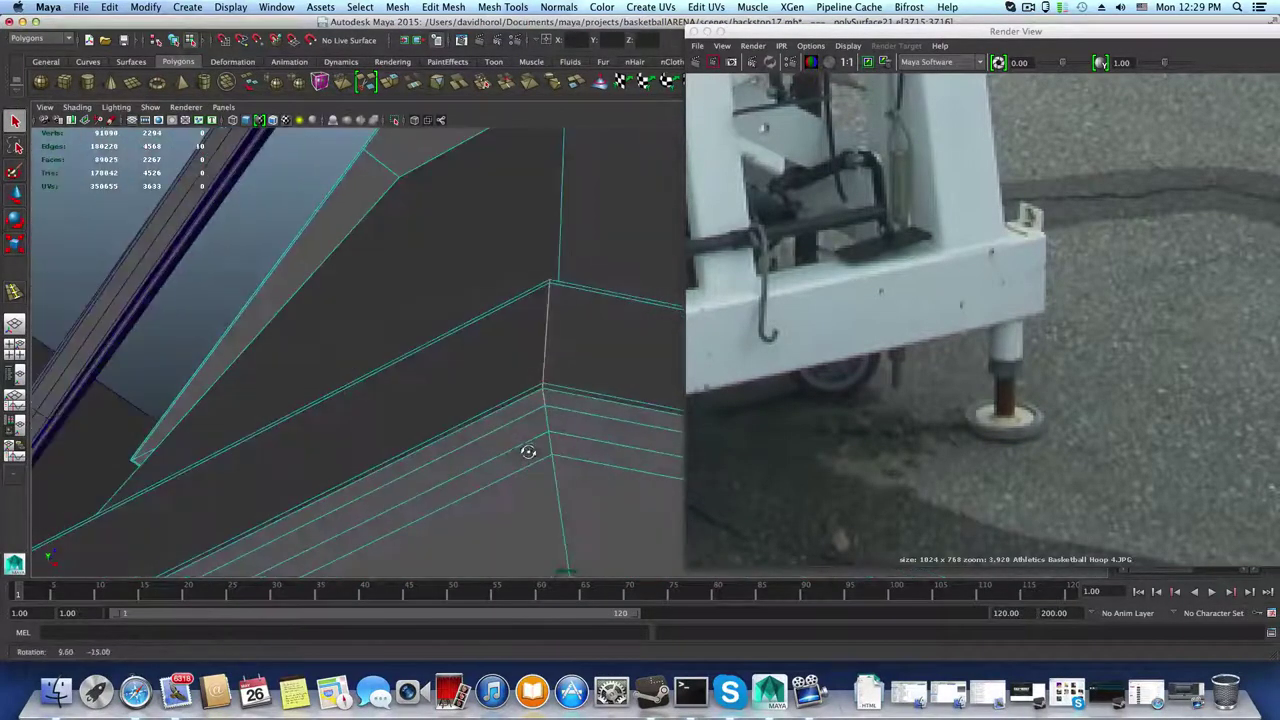
alt+drag(548, 304, 240, 455)
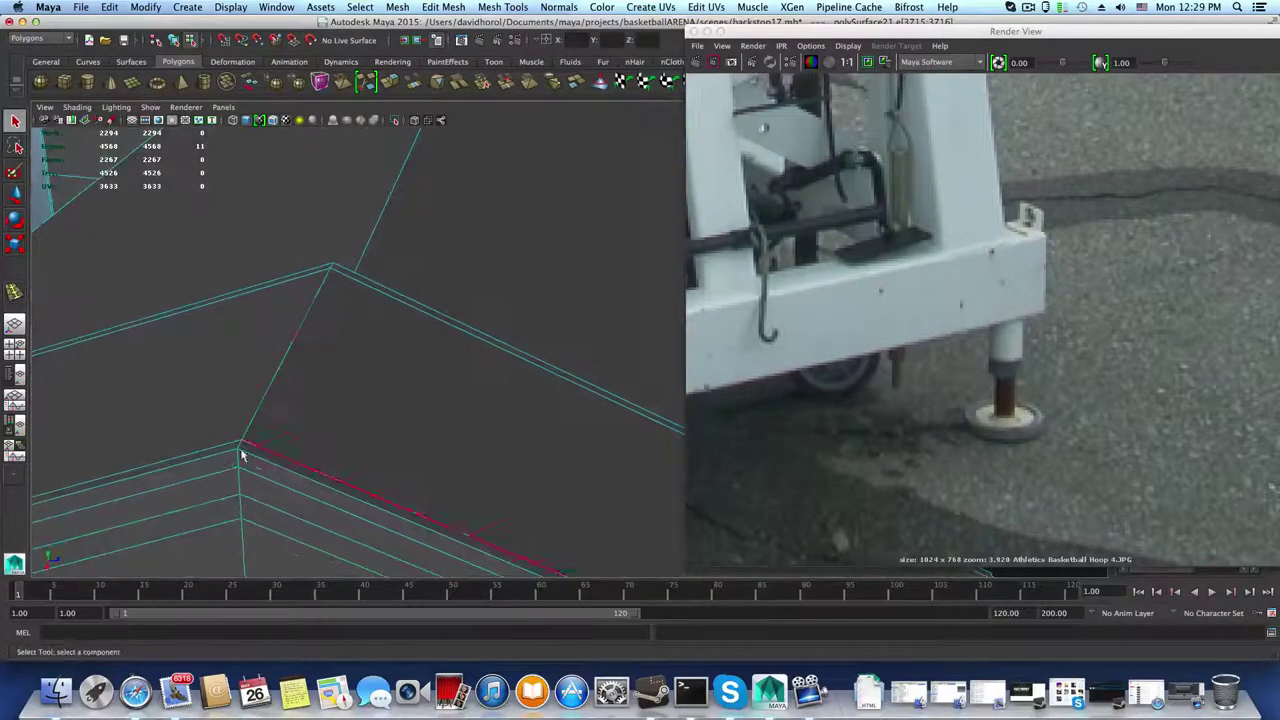
shift+click(237, 460)
shift+click(309, 303)
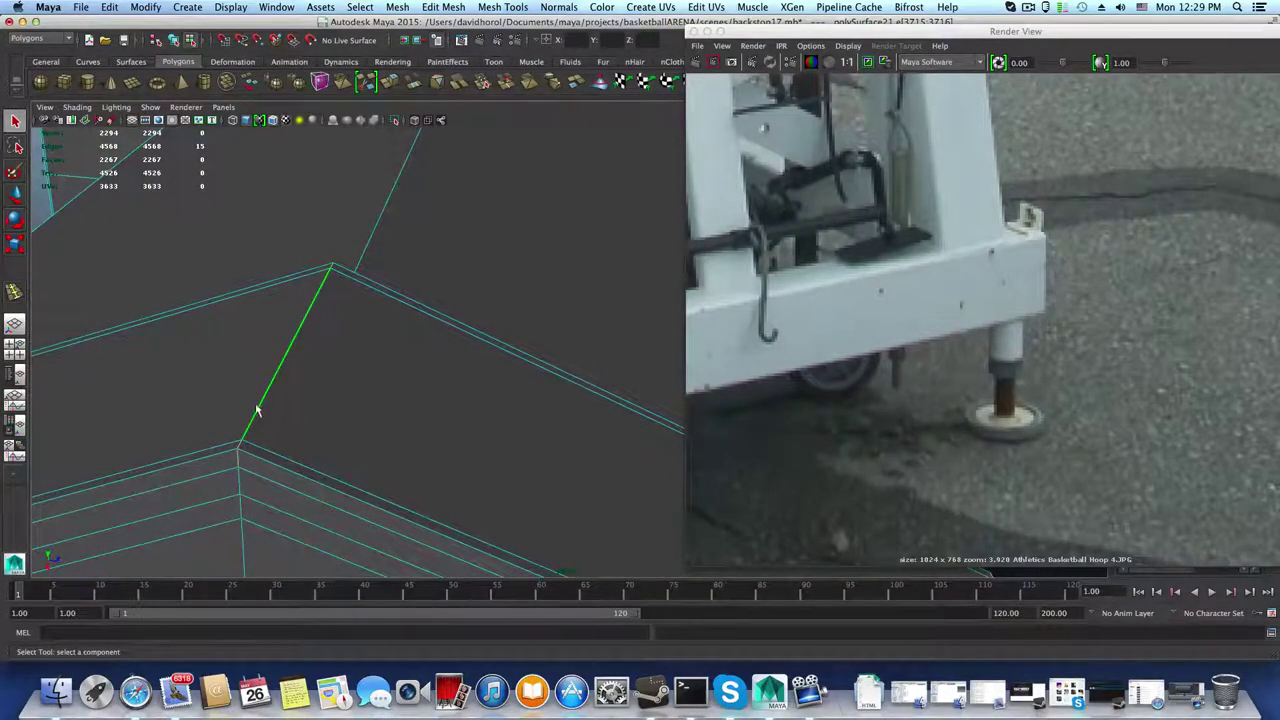
Step: Add the matching vertical and lip-crossing edges at the collar's remaining five corners to the selection
alt+middle_drag(324, 420, 402, 428)
alt+drag(402, 428, 360, 503)
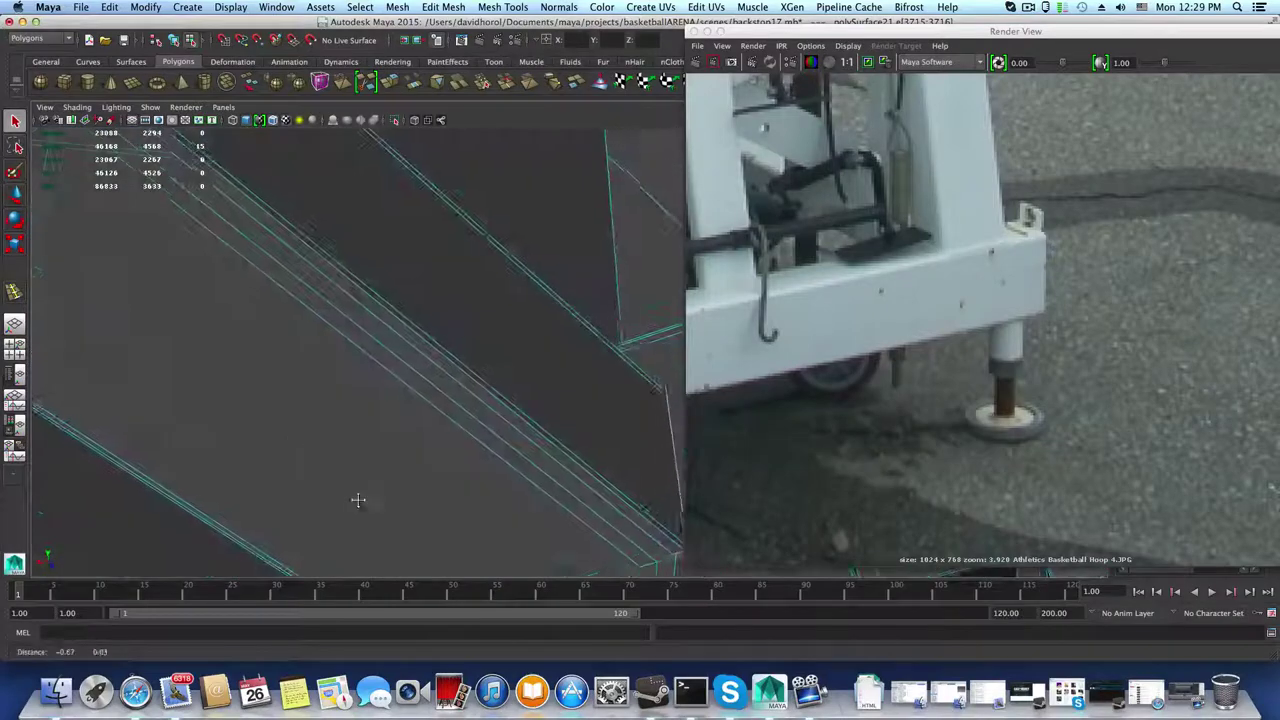
alt+middle_drag(360, 503, 352, 363)
shift+click(319, 303)
alt+drag(321, 305, 334, 420)
alt+middle_drag(334, 420, 393, 385)
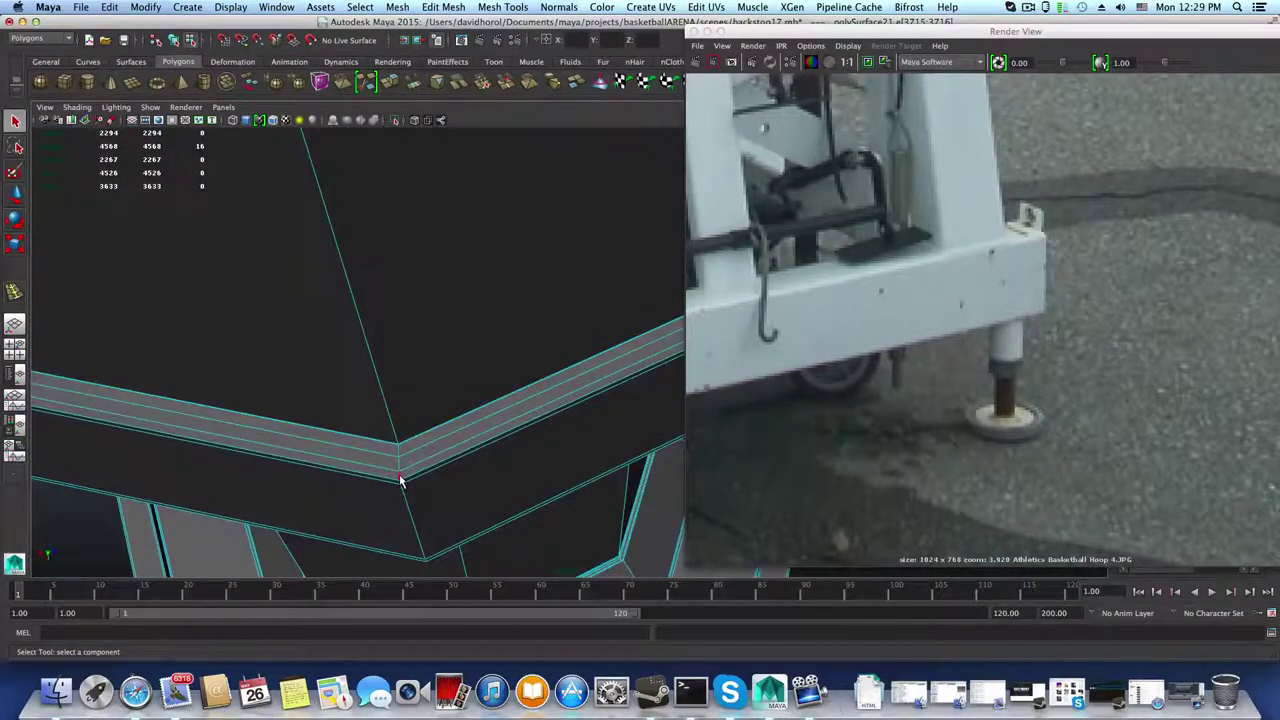
alt+drag(307, 481, 313, 417)
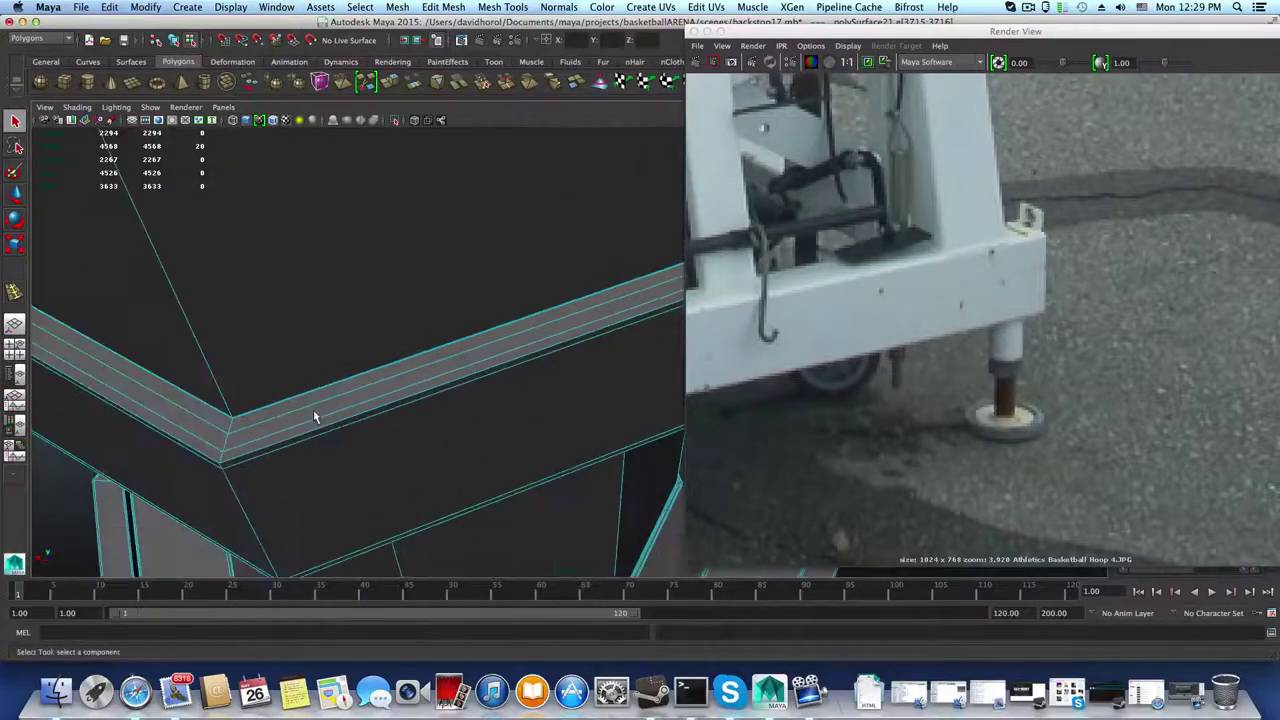
alt+drag(249, 497, 242, 346)
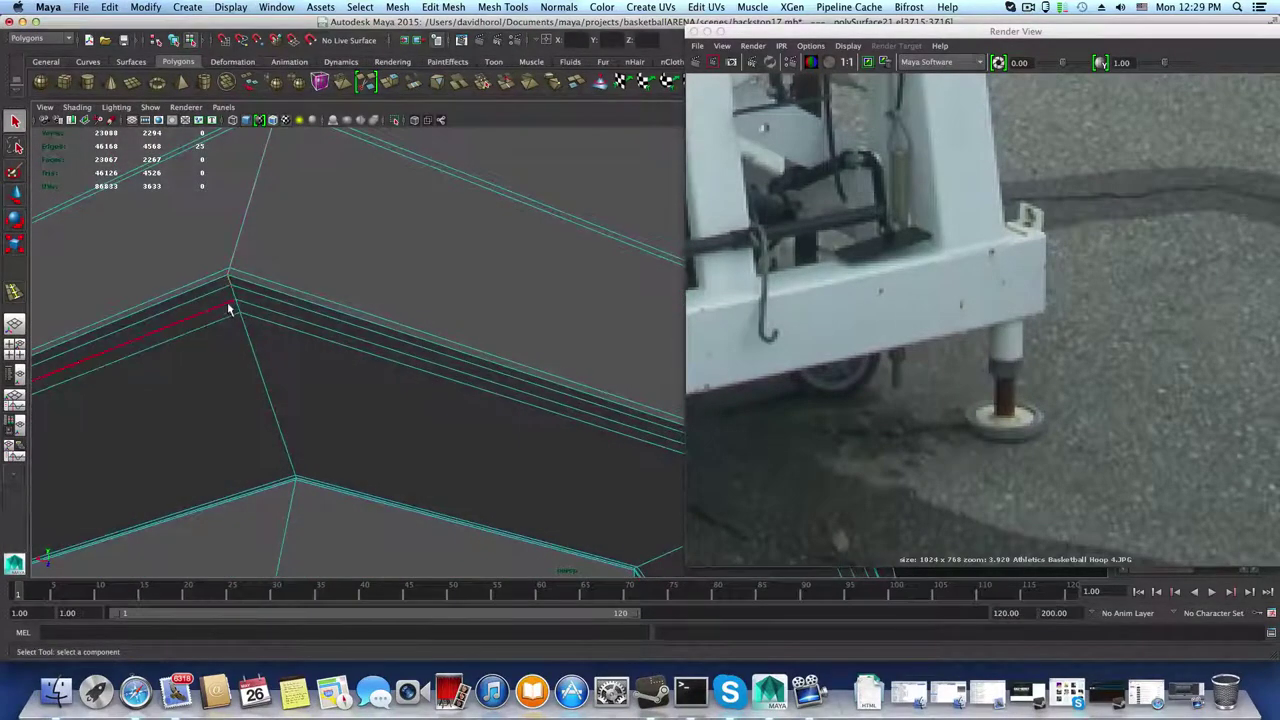
alt+drag(227, 302, 329, 418)
alt+drag(307, 365, 338, 484)
alt+drag(250, 500, 458, 428)
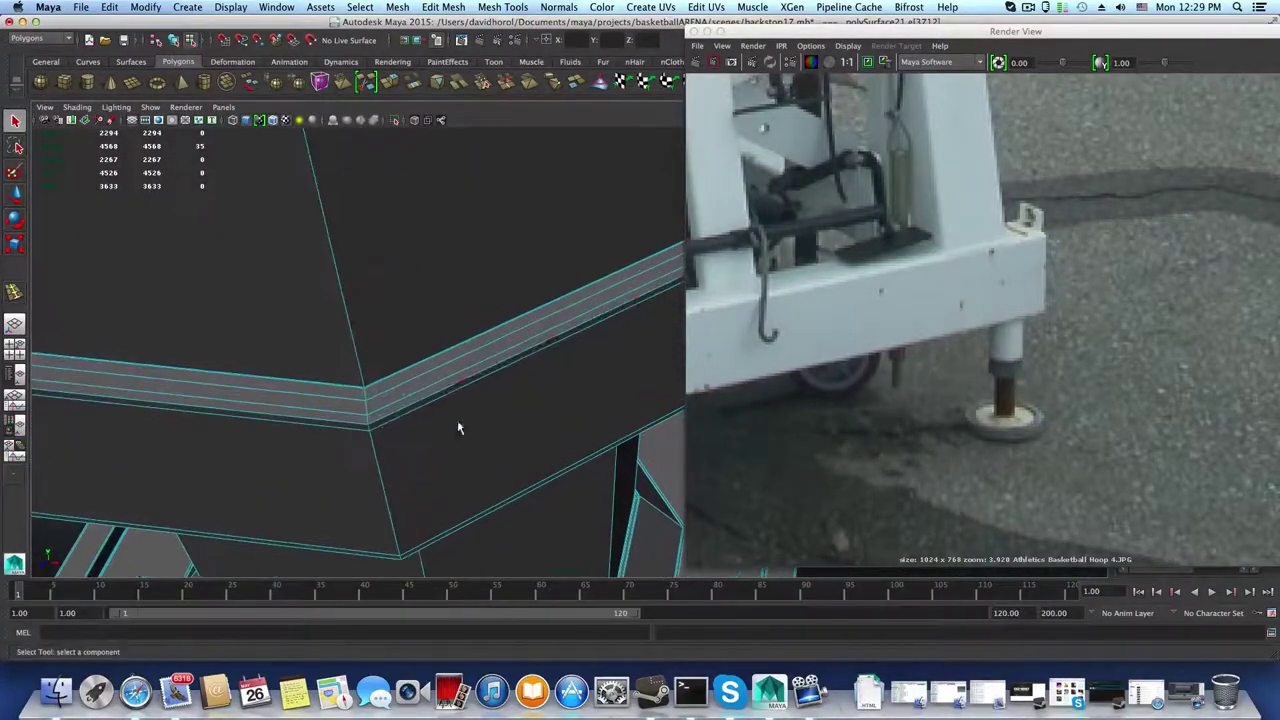
key(3)
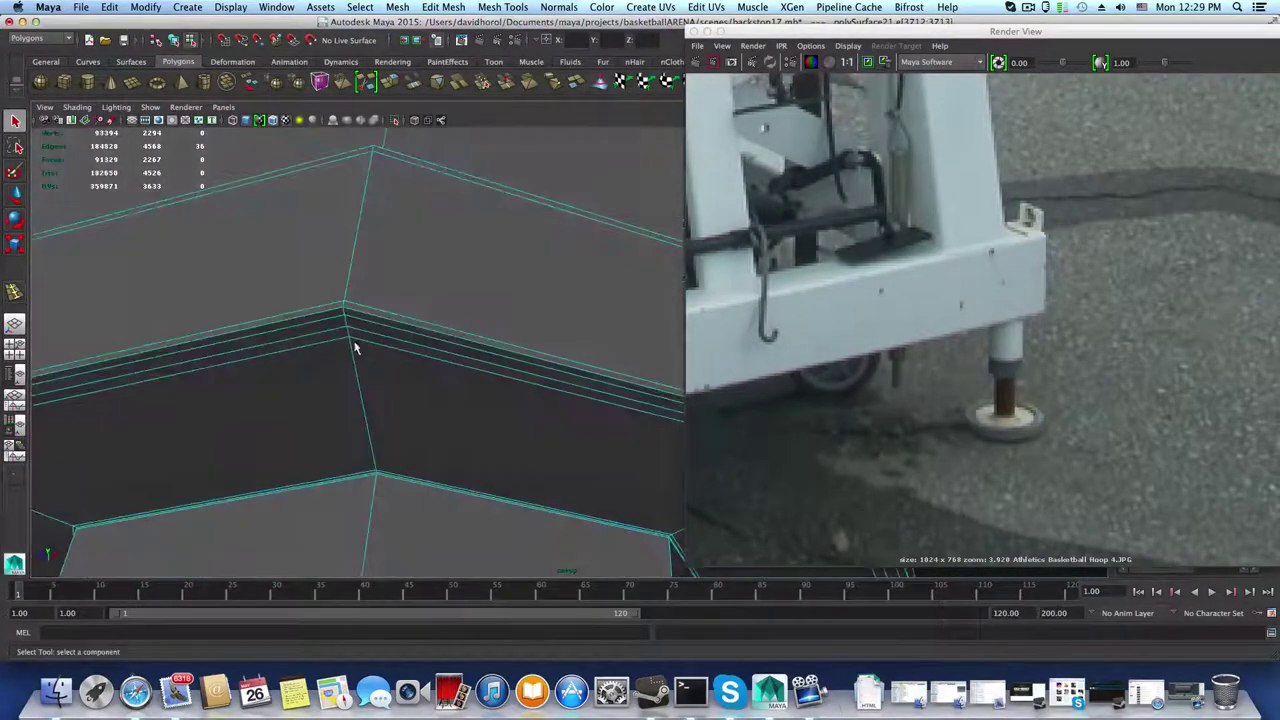
alt+drag(391, 366, 399, 406)
key(1)
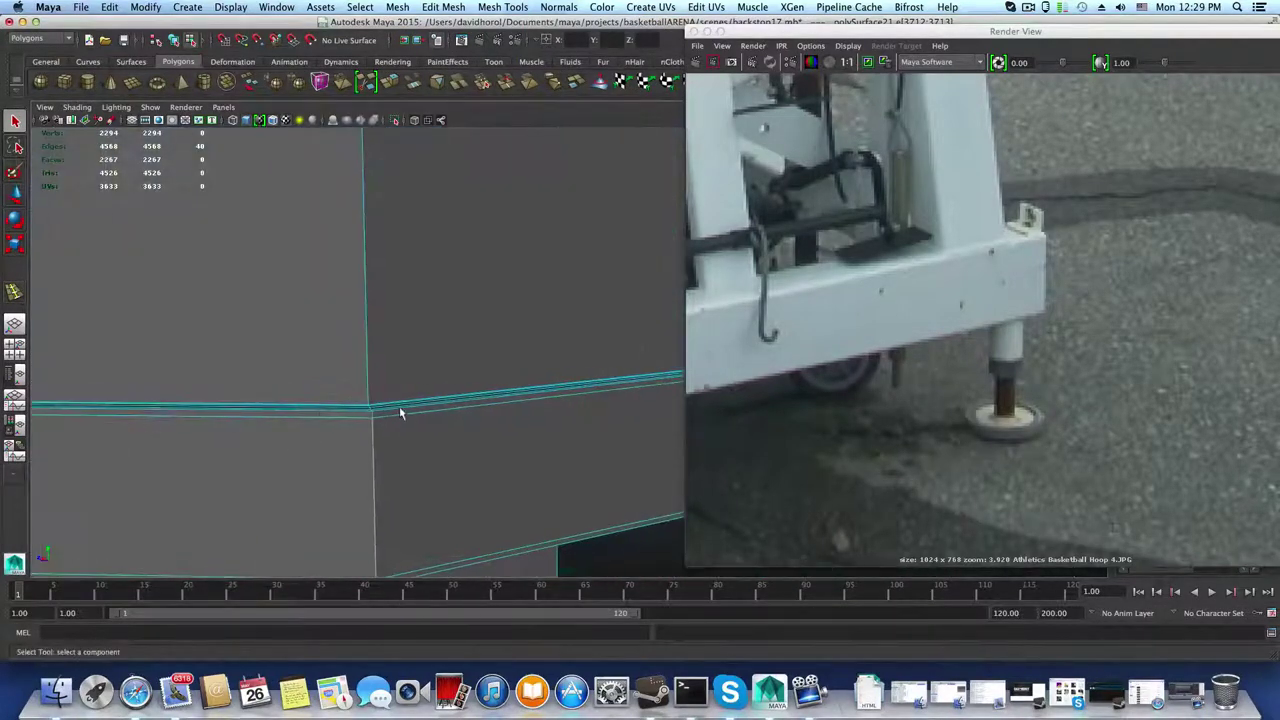
Step: Bevel the selected collar corner edges with a fractional width of 0.1 and 2 segments
shift+right_drag(411, 418, 507, 420)
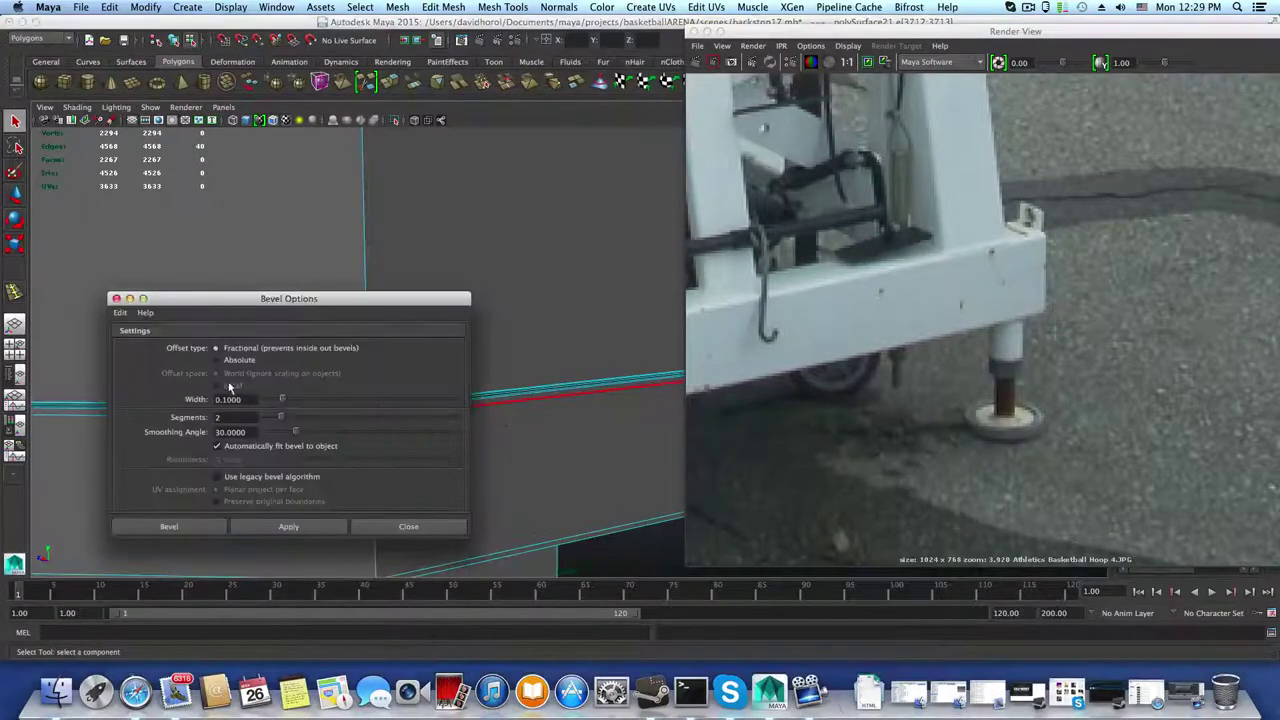
click(289, 527)
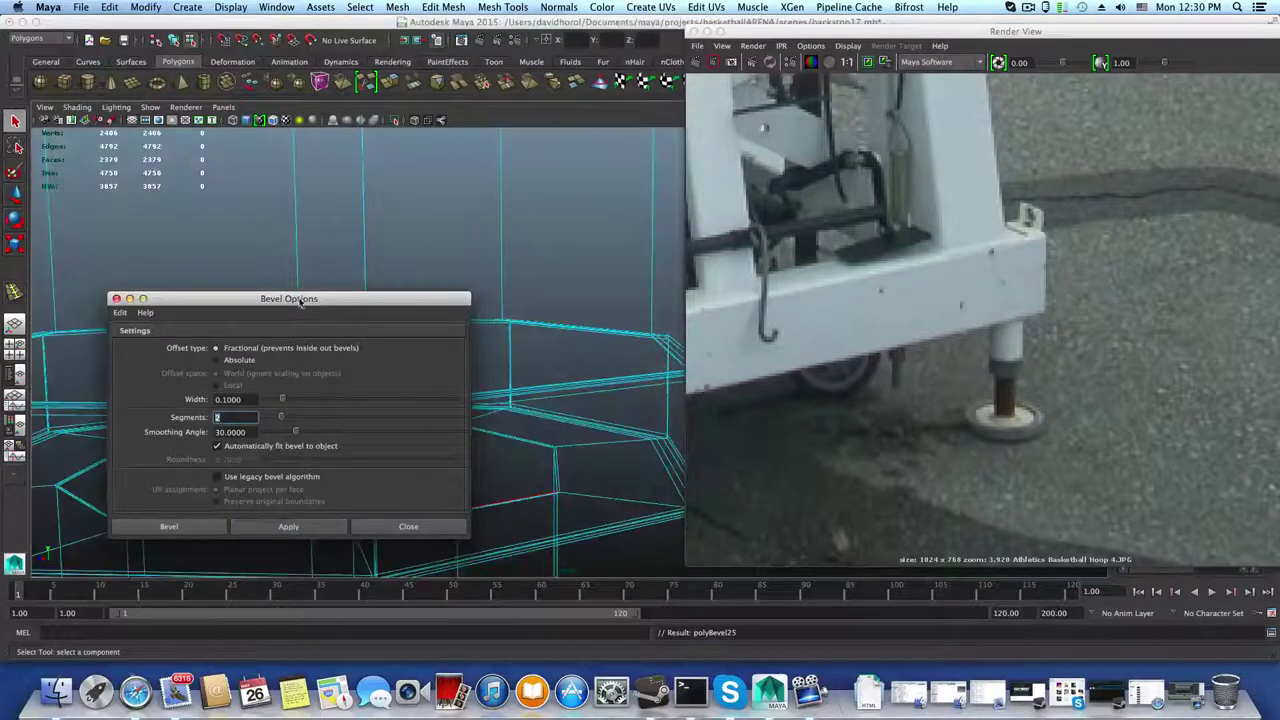
drag(294, 298, 470, 281)
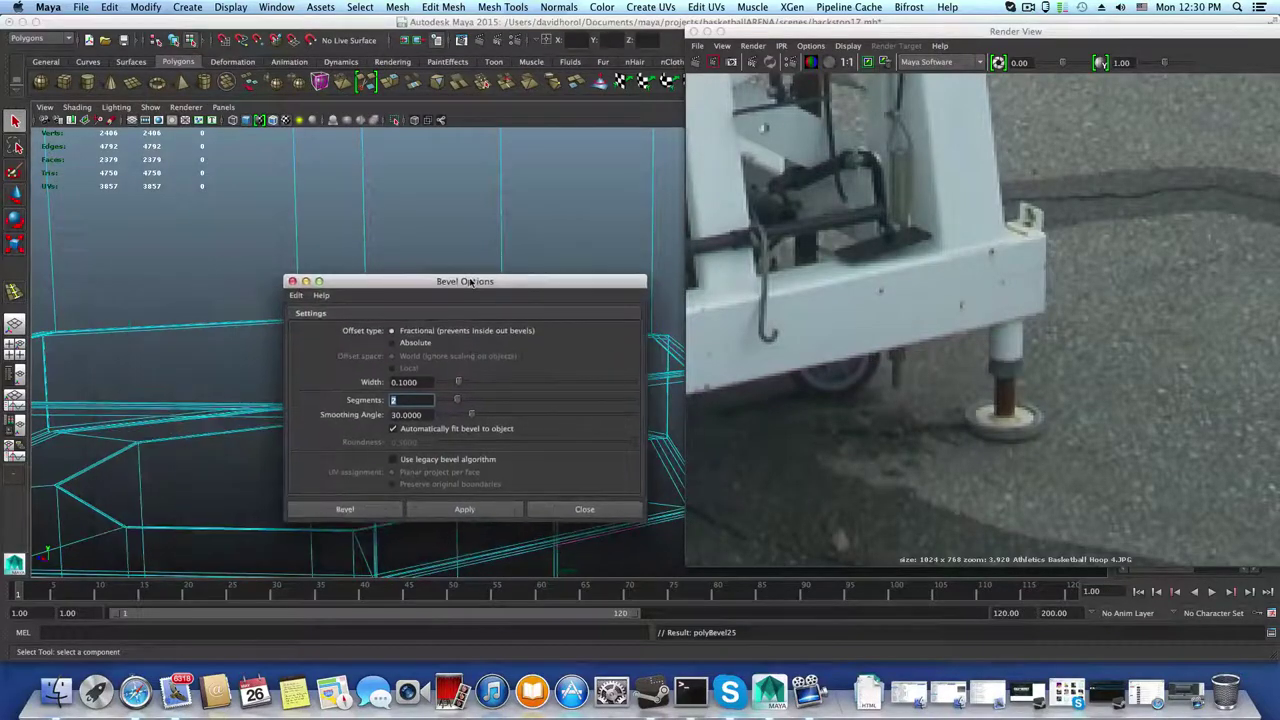
Step: Close the reference photo window, move the bevel options clear of the model and bring the whole leg into view
click(693, 32)
drag(350, 285, 898, 224)
scroll(630, 337, down, 15)
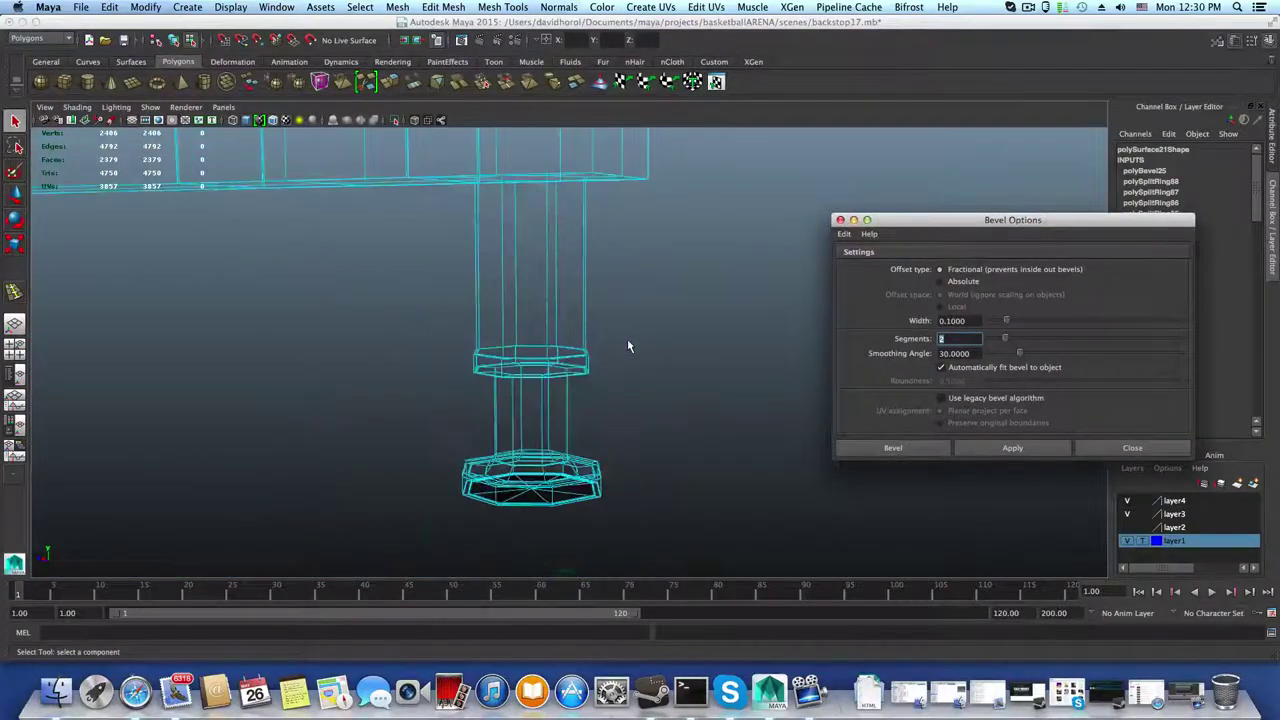
alt+drag(629, 344, 560, 314)
mouse_move(558, 438)
alt+mouse_down()
mouse_move(509, 443)
mouse_move(543, 455)
alt+mouse_up()
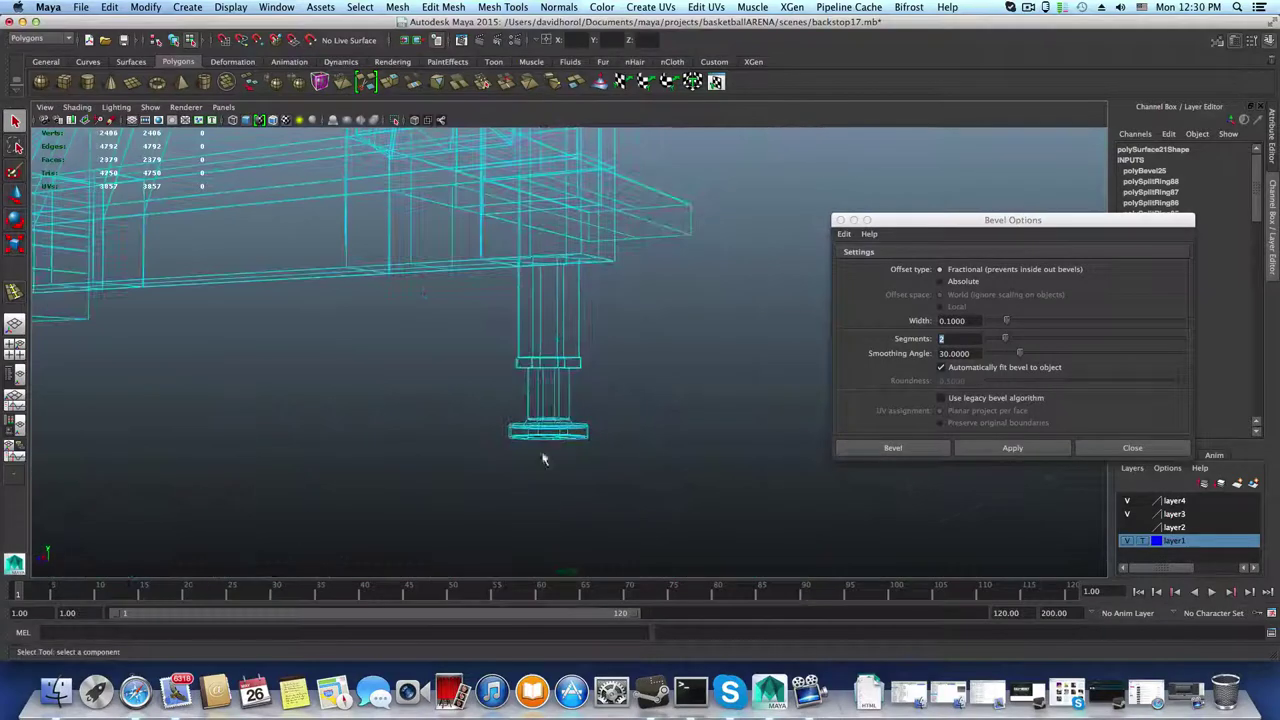
click(1029, 7)
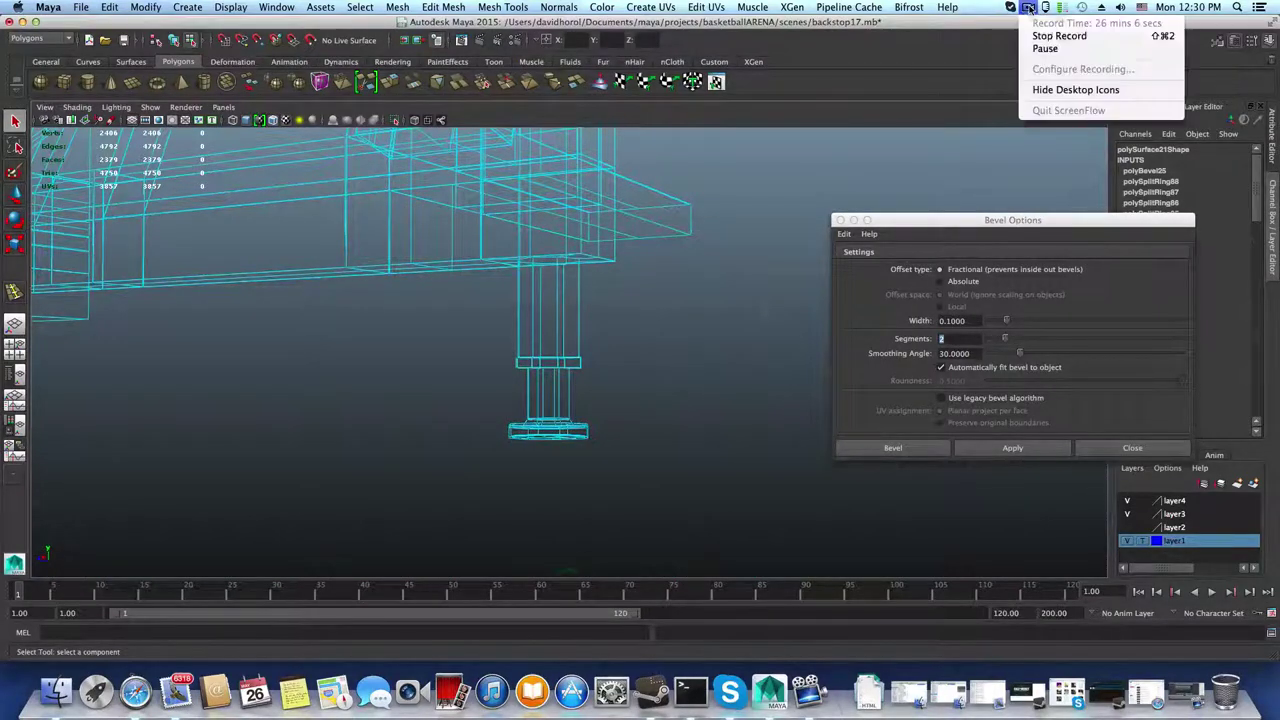
click(1057, 56)
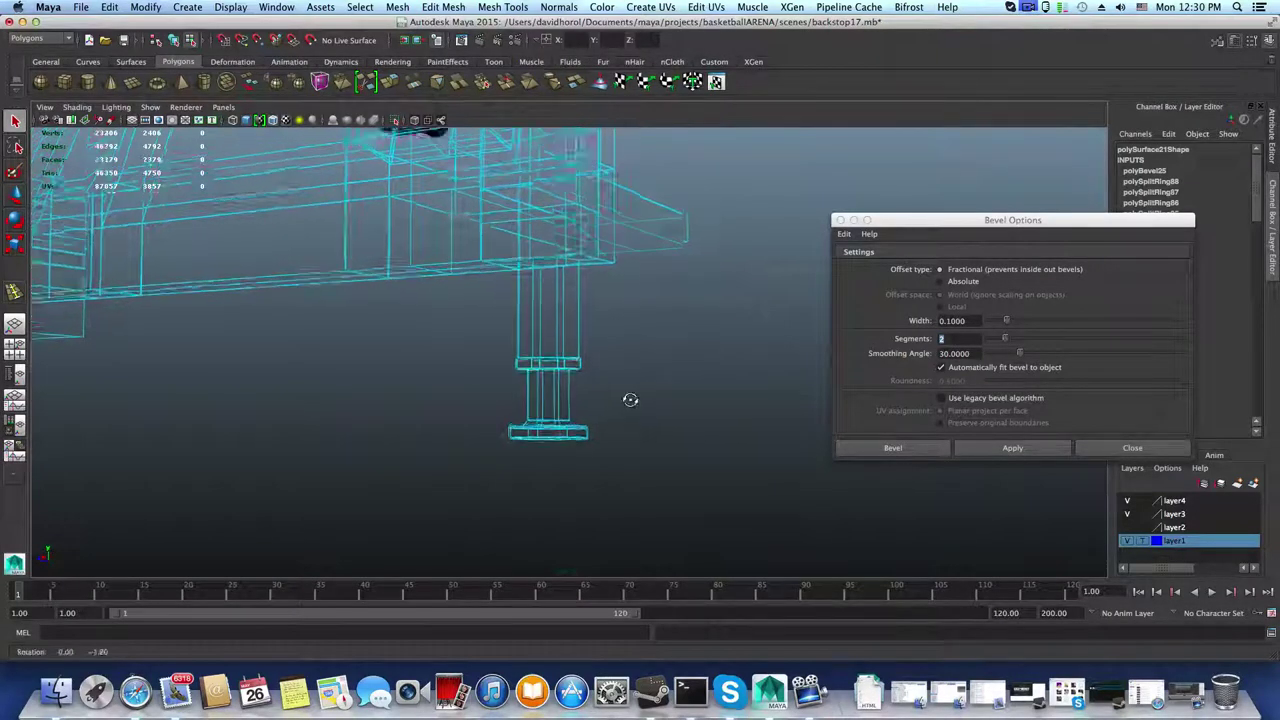
Step: Switch the leg to object selection with shaded display and examine the foot's underside and the collar
alt+drag(626, 400, 656, 371)
key(F8)
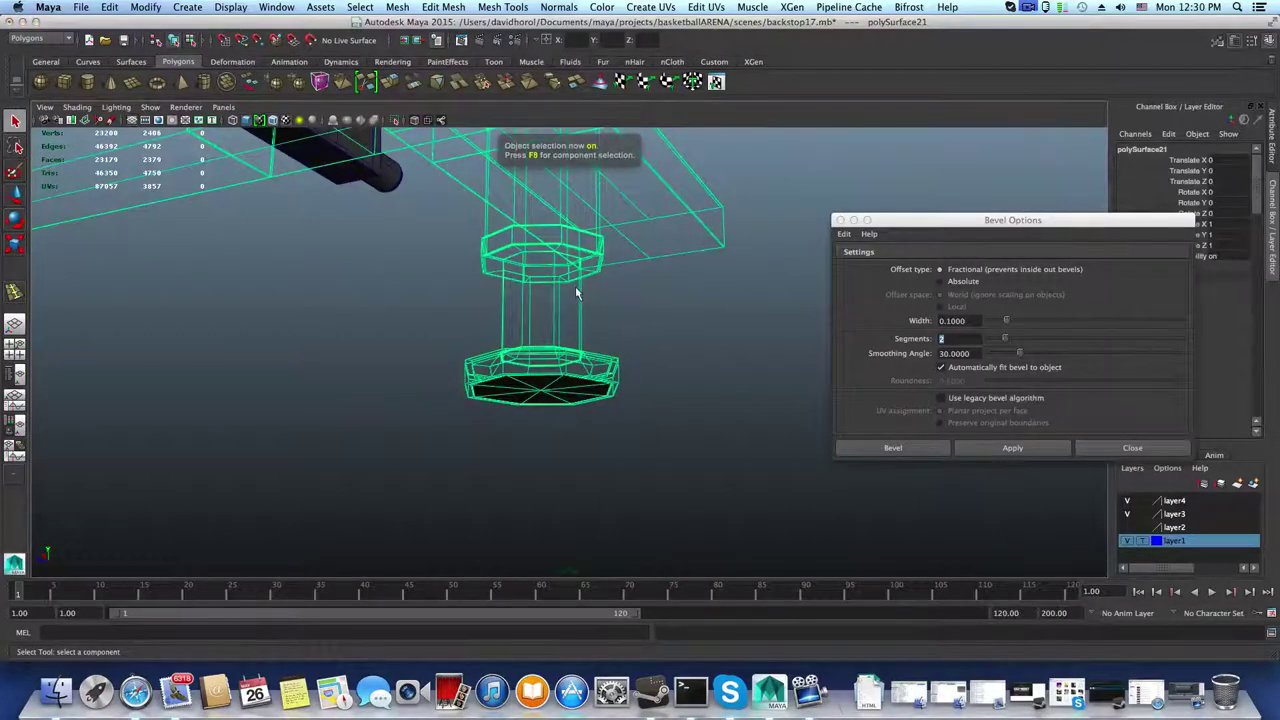
mouse_move(566, 283)
right_down()
mouse_move(586, 595)
mouse_move(580, 563)
mouse_move(586, 577)
mouse_move(657, 576)
right_up()
alt+drag(640, 525, 585, 224)
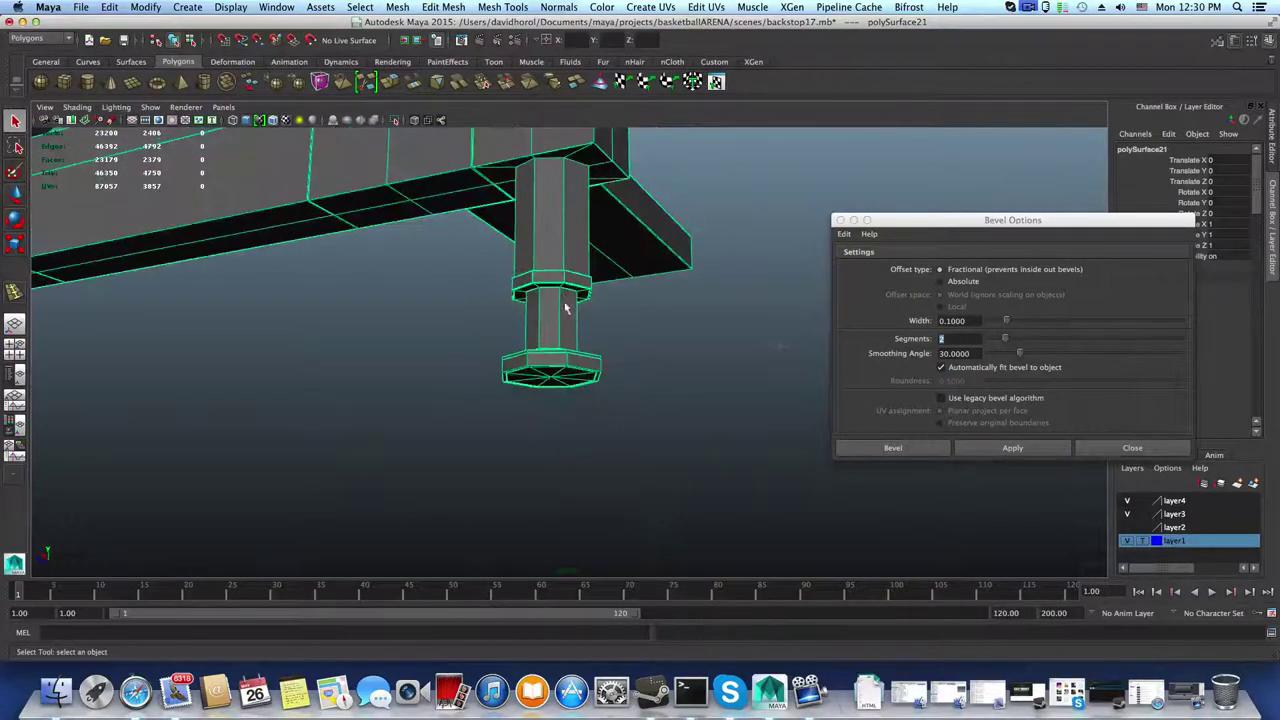
alt+drag(565, 308, 405, 318)
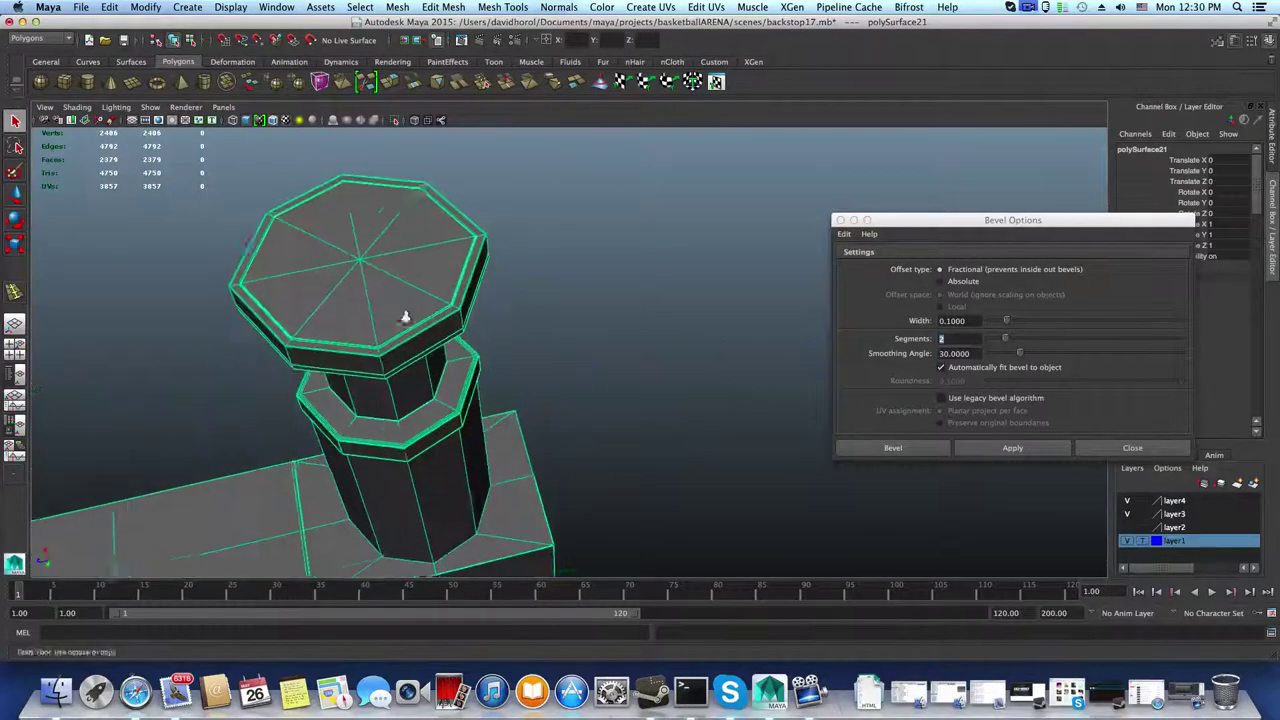
alt+right_drag(405, 318, 624, 372)
alt+drag(491, 351, 444, 475)
alt+middle_drag(444, 475, 538, 396)
Step: Switch to edge components and examine the bevelled edges at one corner of the collar's upper lip
right_drag(435, 383, 437, 350)
alt+drag(408, 400, 493, 411)
alt+right_drag(493, 411, 605, 455)
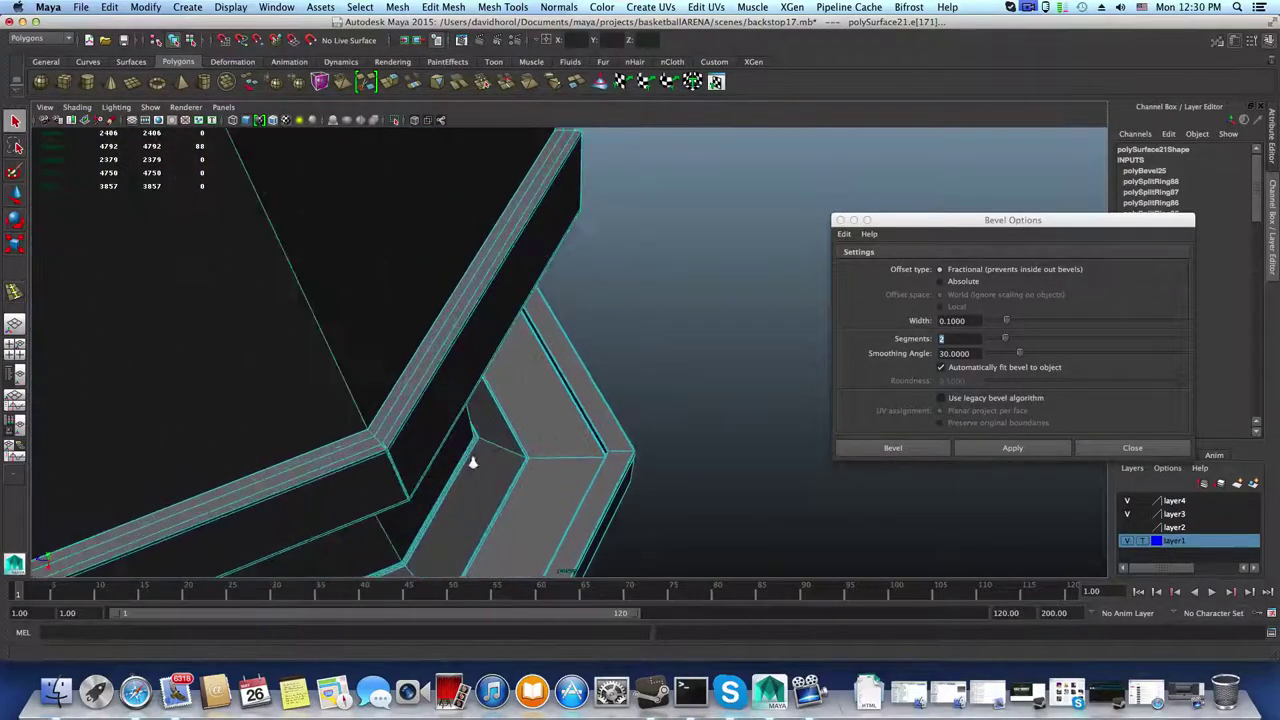
alt+right_drag(471, 462, 616, 460)
alt+middle_drag(429, 459, 480, 426)
alt+drag(660, 478, 405, 453)
mouse_move(404, 453)
alt+middle_down()
mouse_move(420, 434)
mouse_move(406, 445)
alt+middle_up()
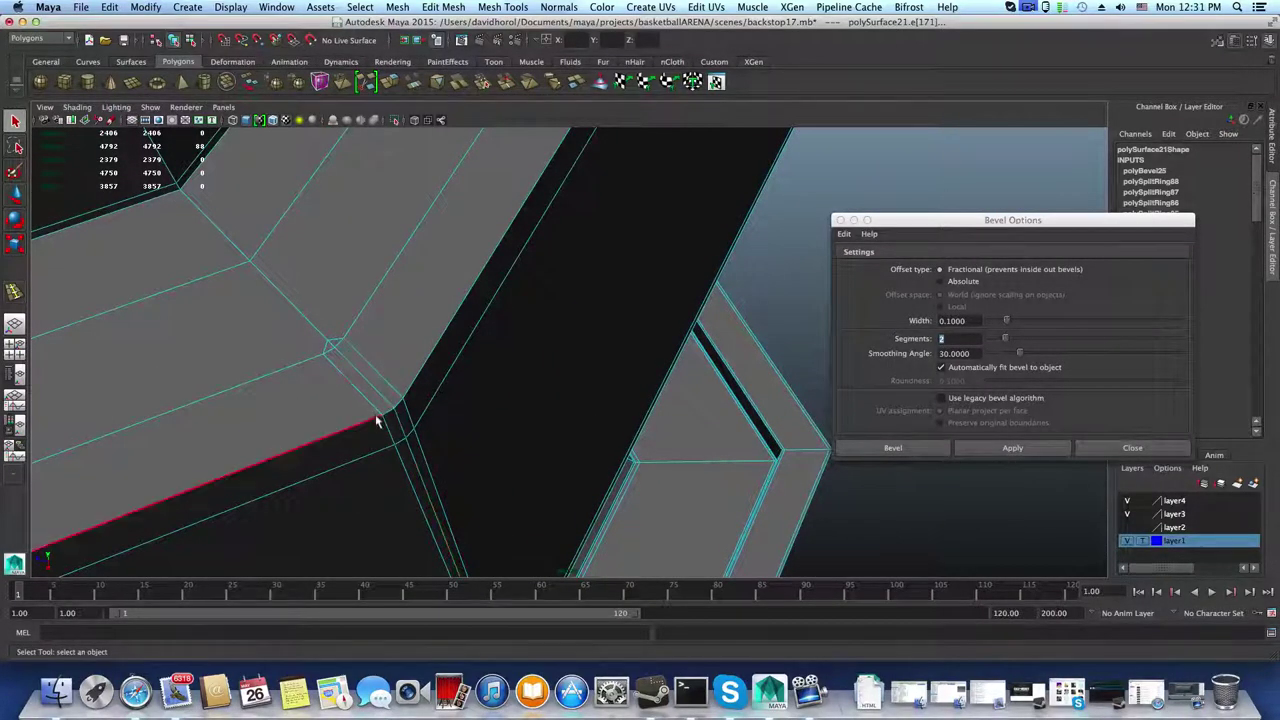
scroll(396, 416, down, 10)
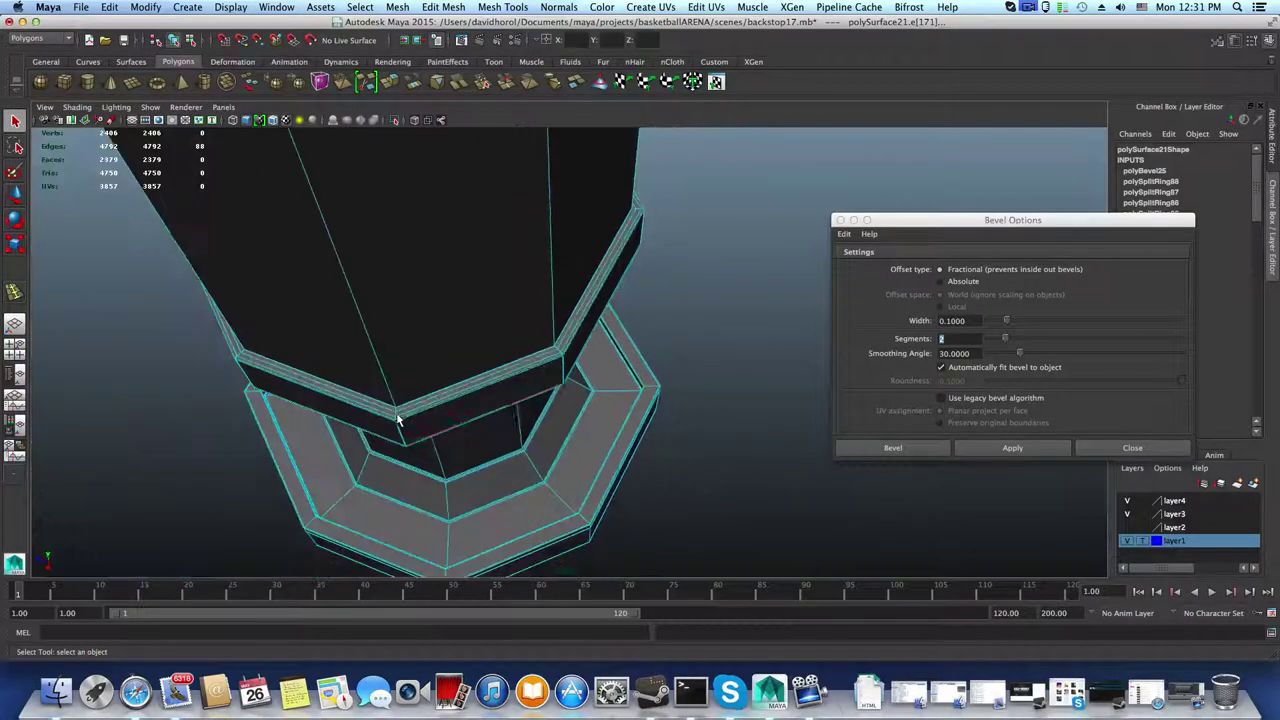
Step: Turn on the leg's smooth mesh preview and clear the selection
key(3)
alt+drag(582, 390, 674, 366)
click(763, 422)
key(F8)
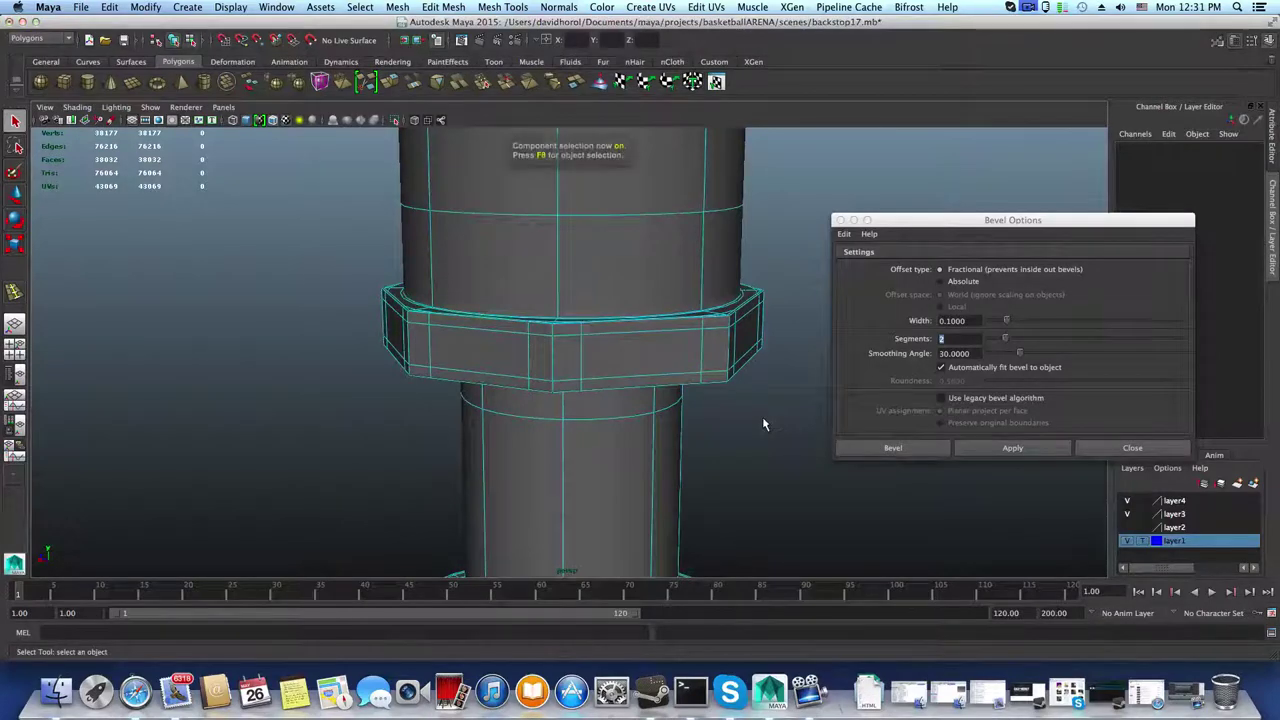
click(757, 418)
scroll(727, 432, down, 3)
Step: Examine the smoothed collar corners and the edge flow across the upper lip from several angles
alt+drag(727, 432, 686, 470)
alt+right_drag(574, 414, 767, 461)
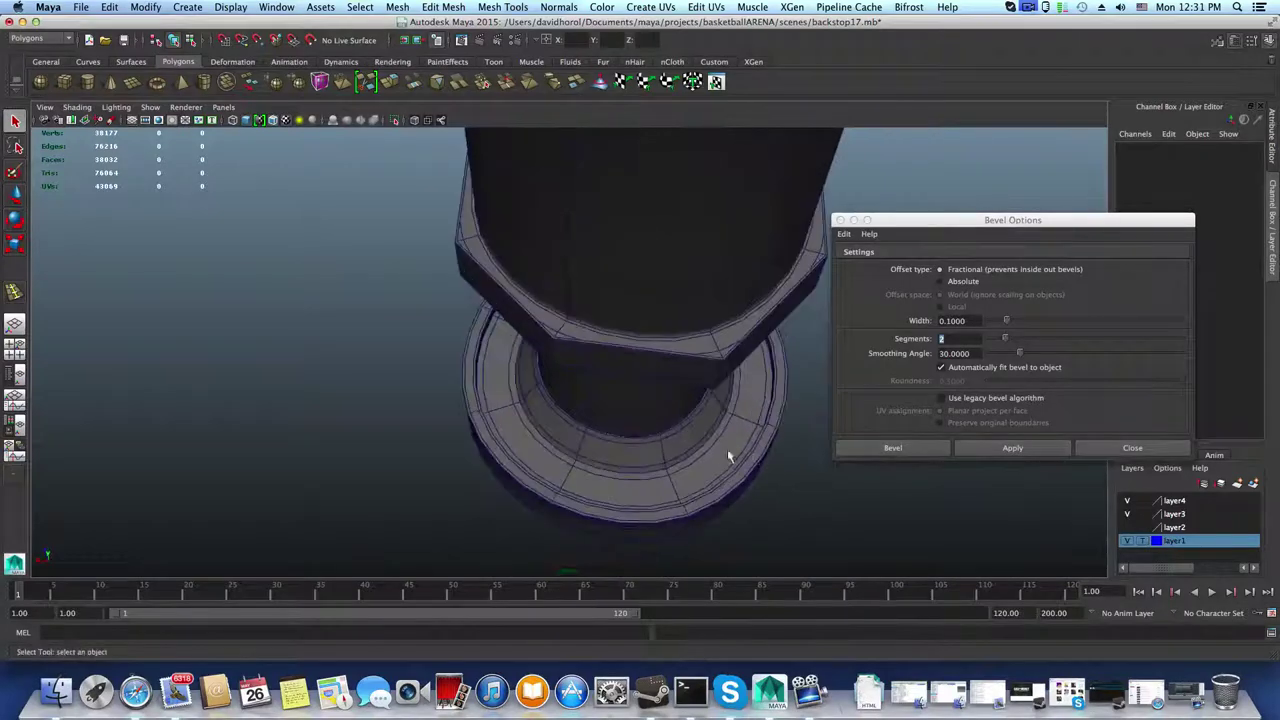
alt+right_drag(619, 447, 737, 474)
alt+middle_drag(598, 484, 450, 524)
alt+right_drag(600, 500, 775, 528)
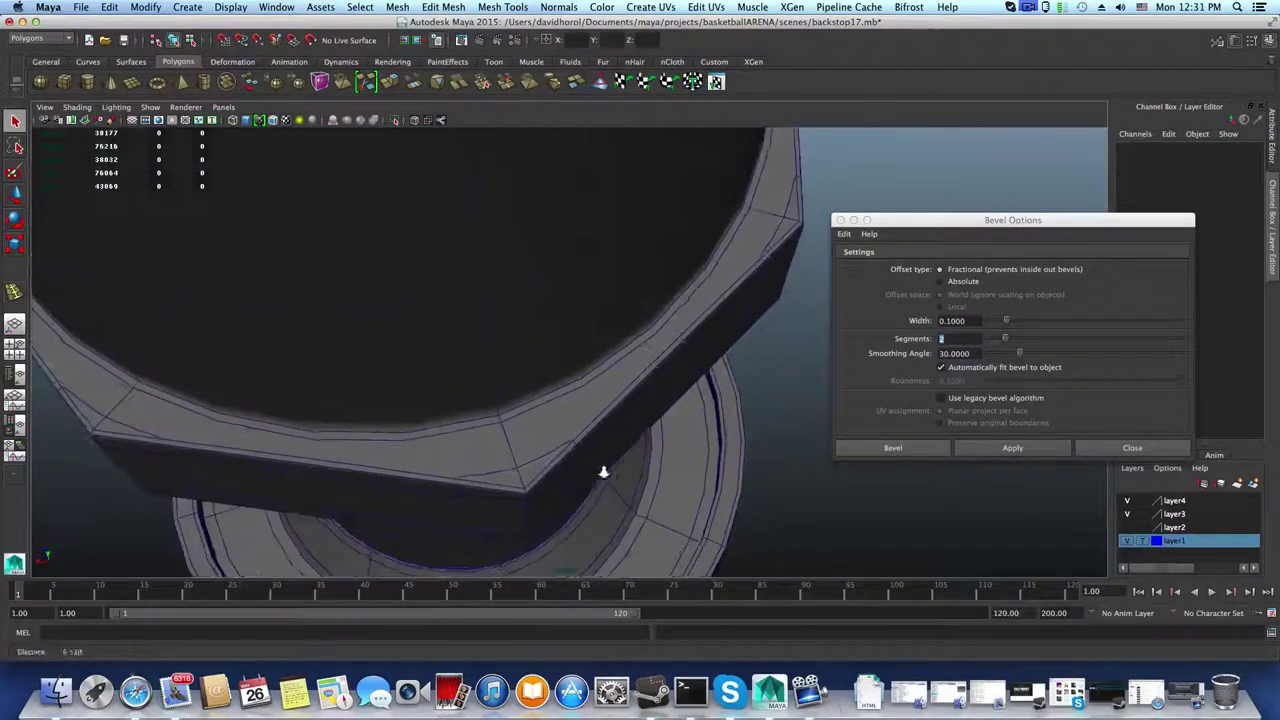
alt+right_drag(603, 471, 758, 482)
alt+middle_drag(549, 489, 602, 405)
alt+drag(601, 405, 565, 390)
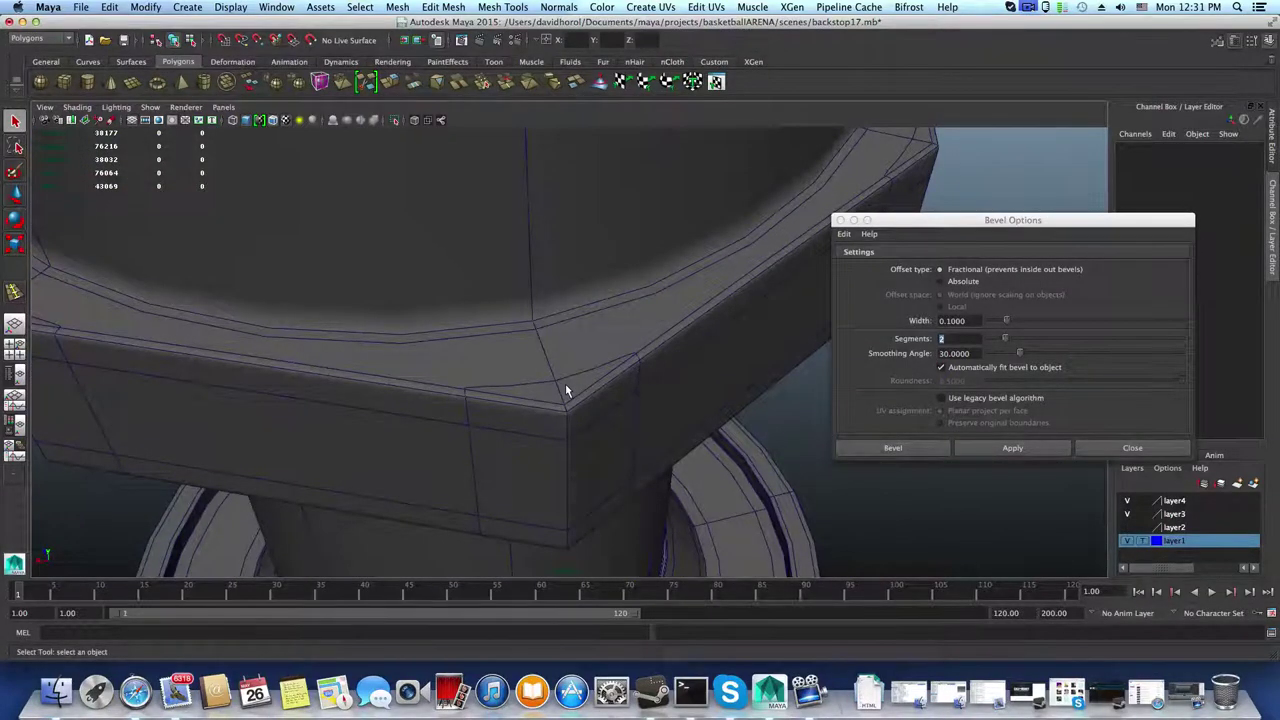
alt+drag(590, 386, 554, 396)
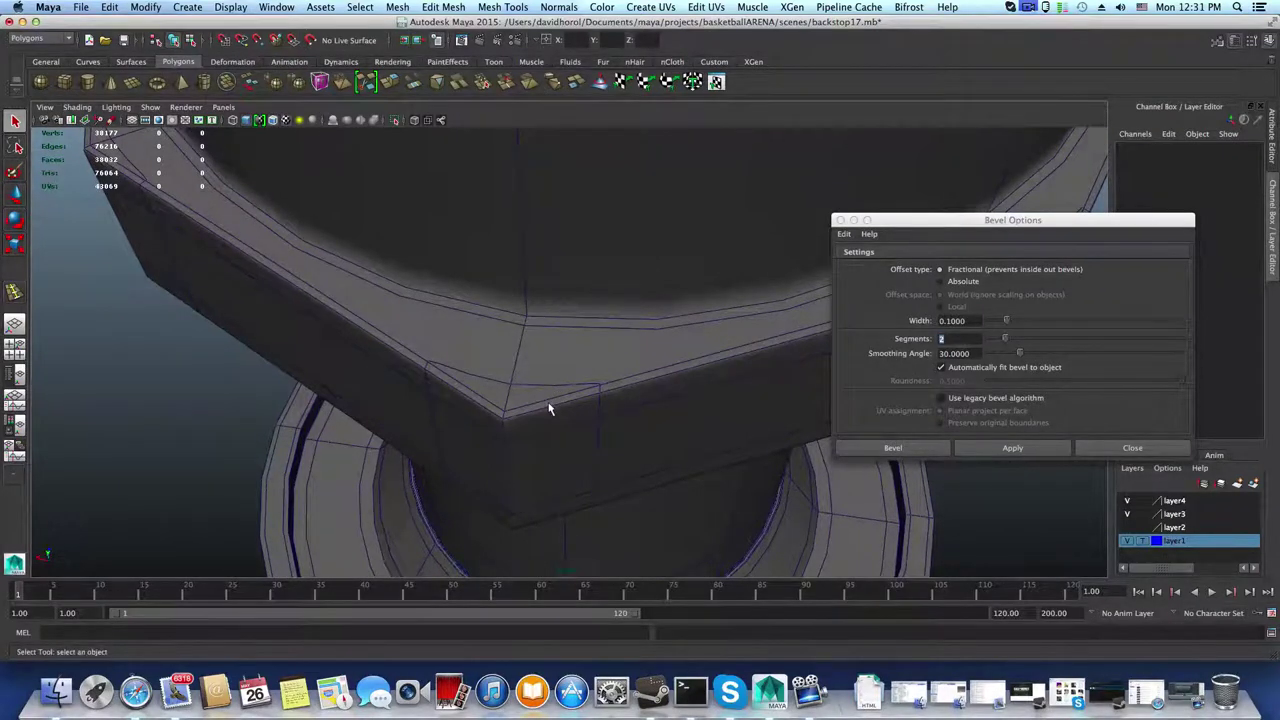
alt+drag(533, 411, 585, 422)
Step: Select the two short edges curving across the lip at the front collar corner and delete them
right_drag(585, 422, 548, 389)
click(575, 434)
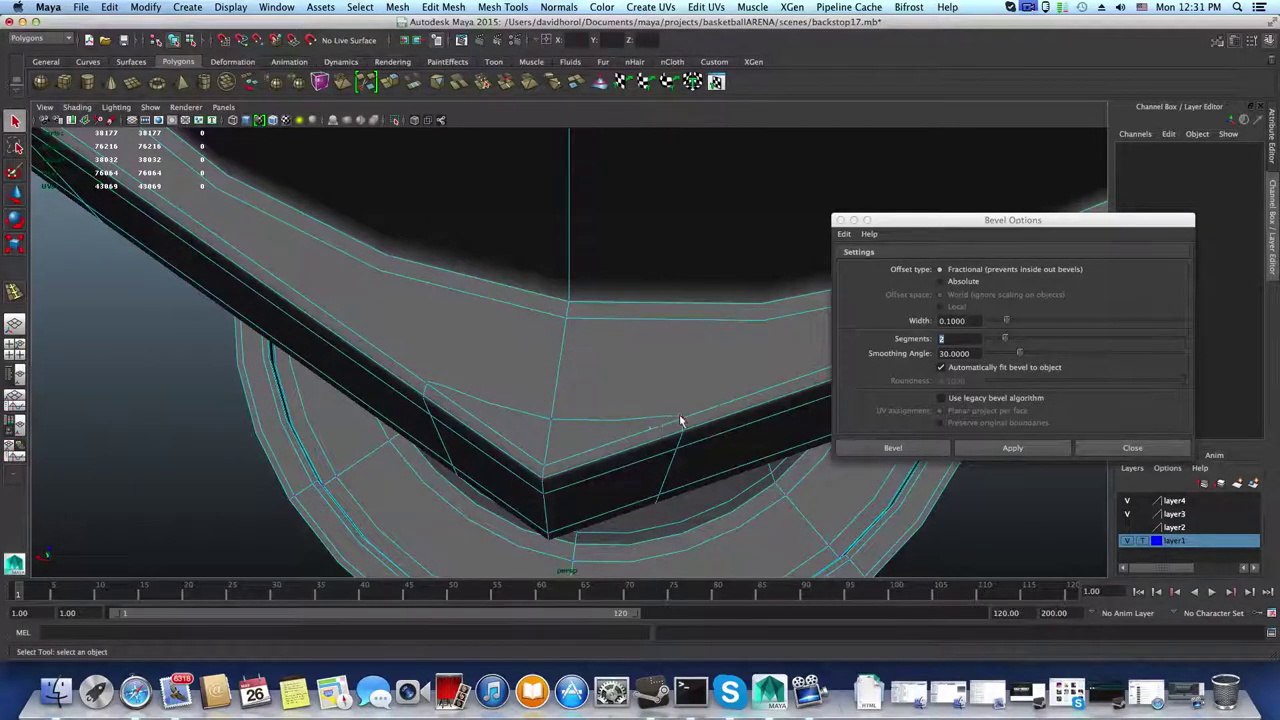
right_drag(590, 431, 609, 402)
click(610, 418)
shift+click(521, 411)
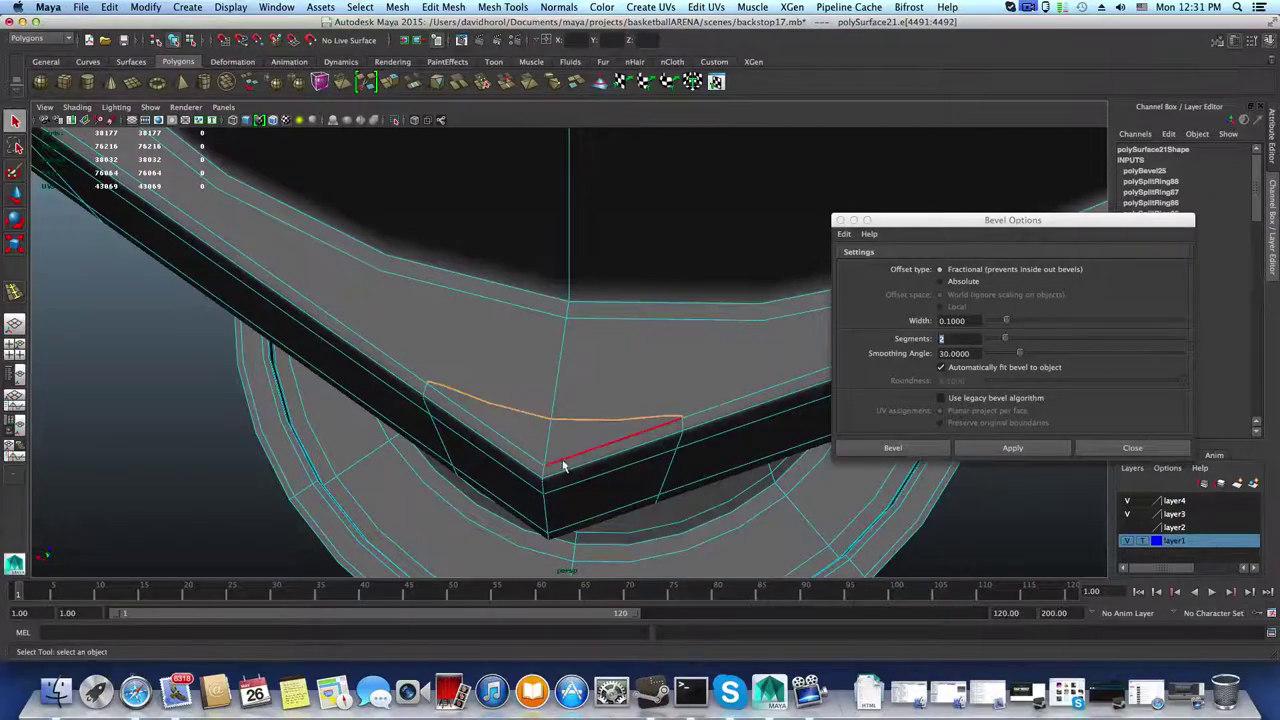
alt+drag(565, 463, 569, 309)
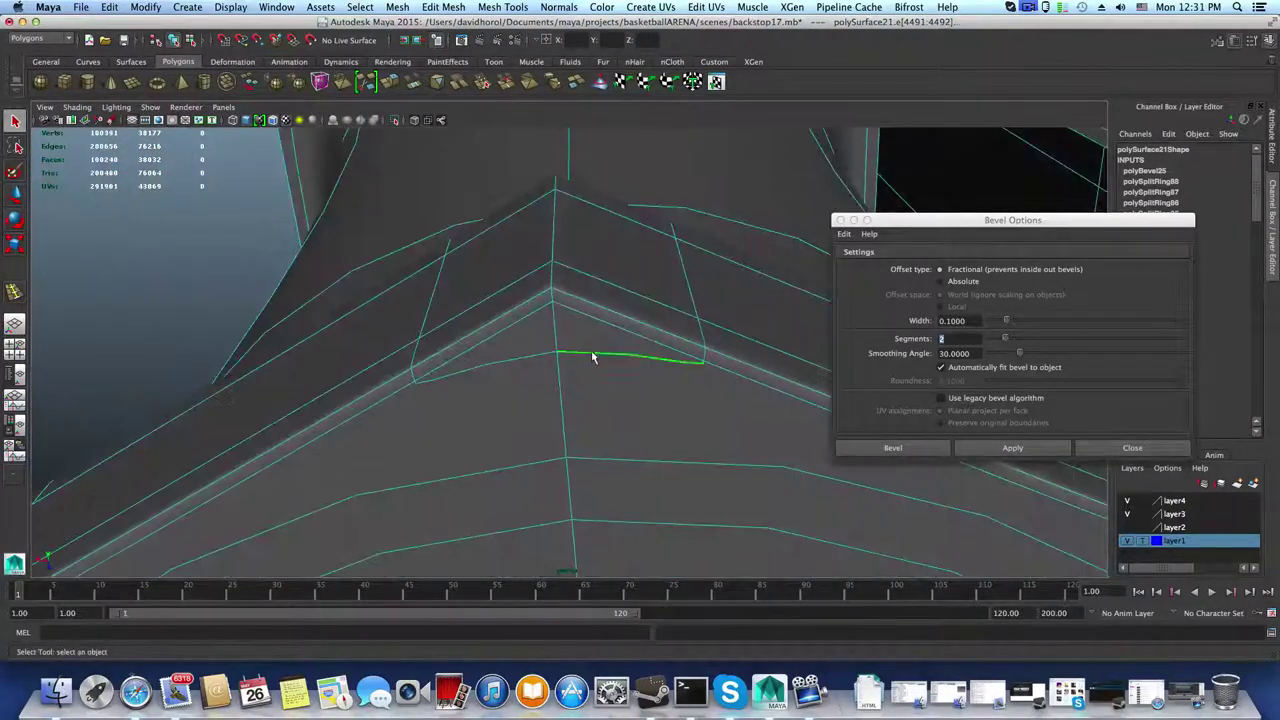
alt+drag(606, 400, 592, 447)
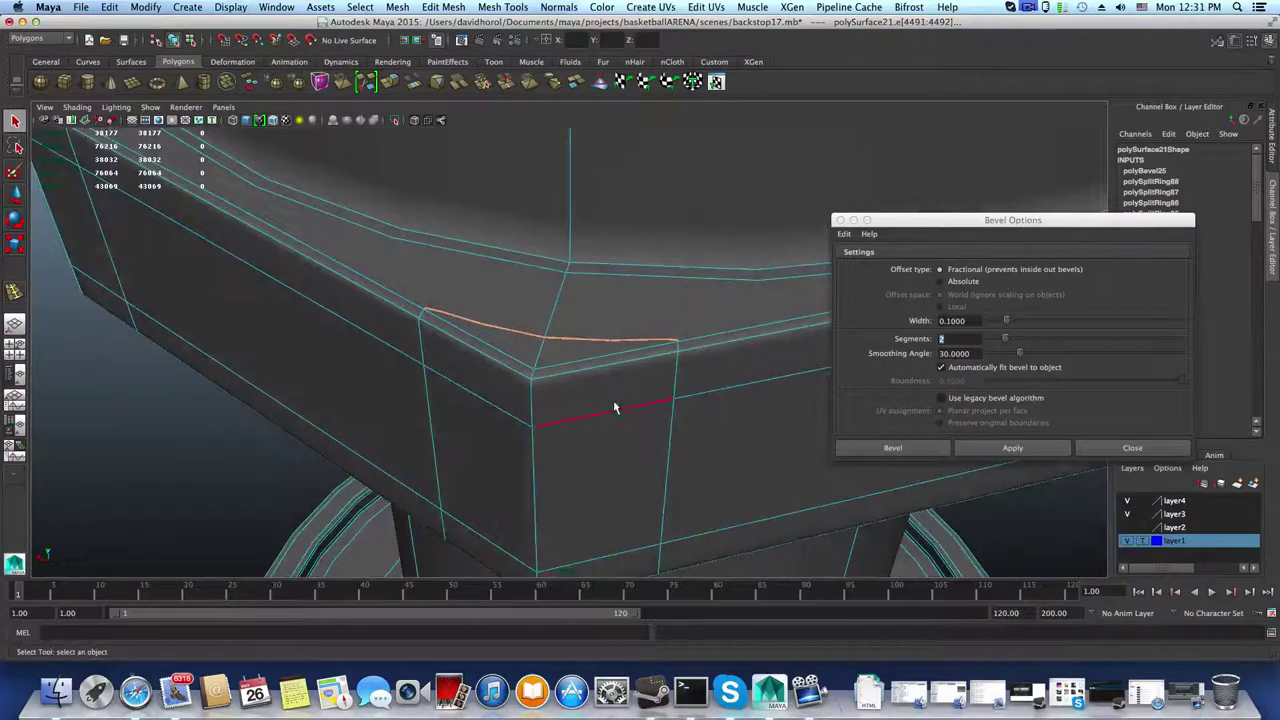
scroll(621, 418, down, 3)
shift+right_drag(596, 341, 563, 370)
Step: Switch to vertex components and turn off the leg's smooth mesh preview
alt+drag(571, 403, 583, 429)
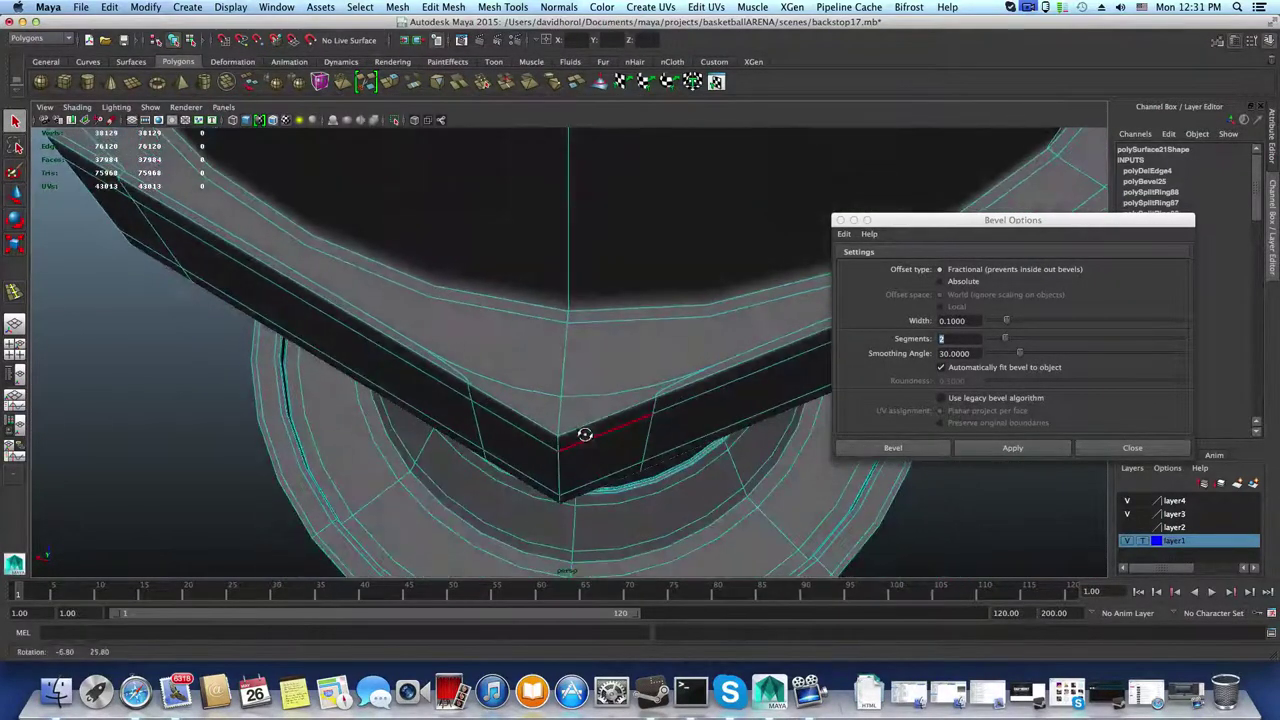
right_drag(595, 425, 572, 390)
click(587, 418)
alt+drag(604, 443, 706, 426)
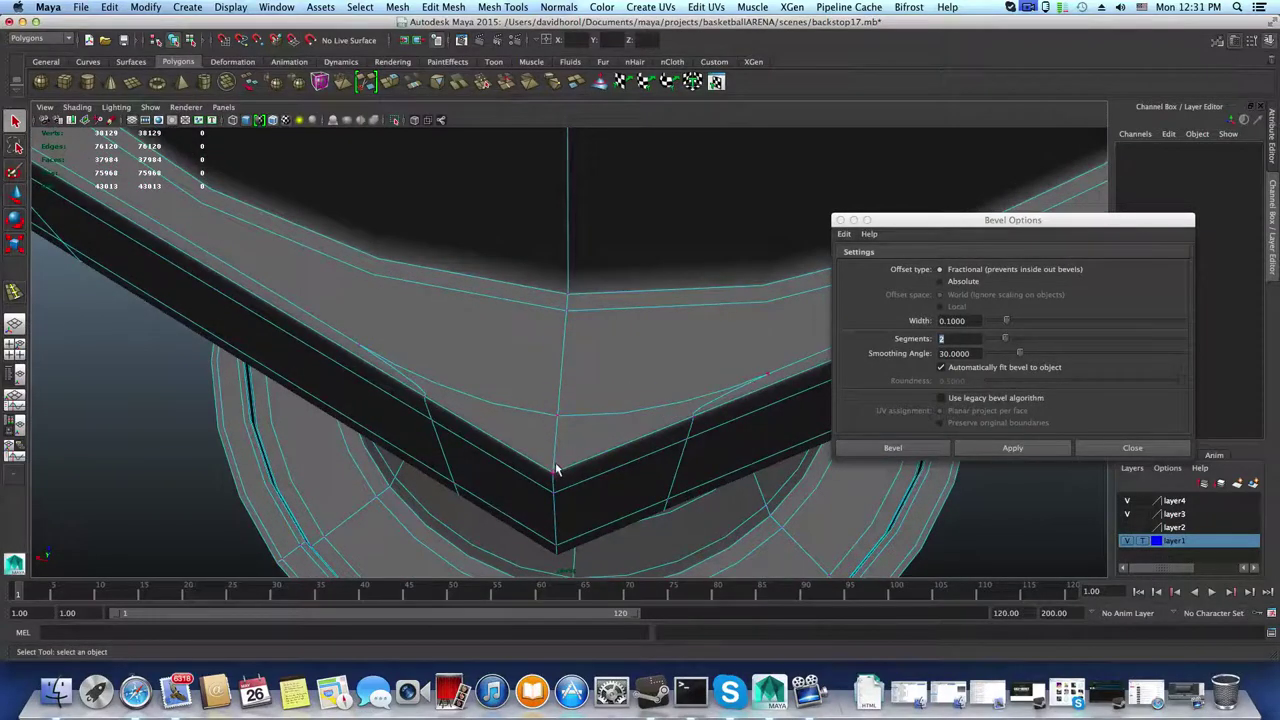
key(1)
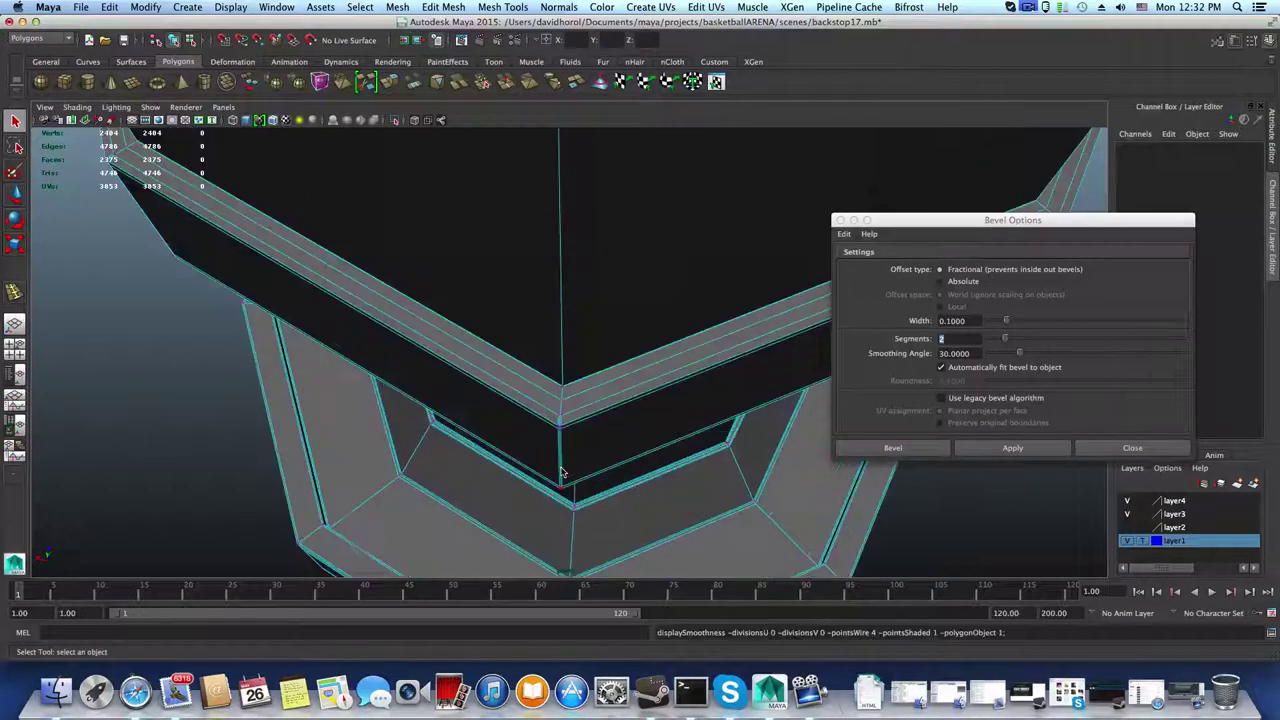
Step: Examine the unsmoothed collar corner where the lip loops meet the bevel segments for vertices and edges needing cleanup
alt+right_drag(556, 459, 766, 466)
alt+middle_drag(766, 466, 669, 366)
alt+right_drag(669, 366, 674, 400)
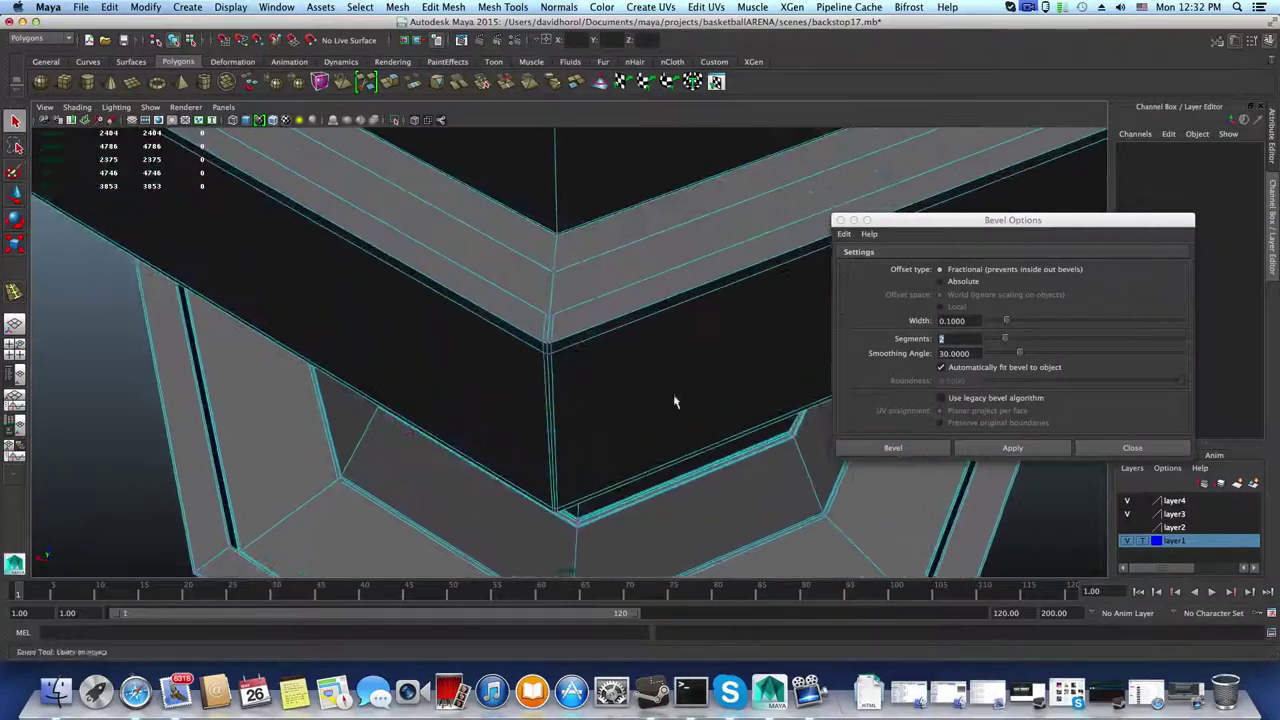
alt+drag(674, 400, 569, 366)
alt+right_drag(569, 366, 611, 360)
alt+middle_drag(611, 360, 642, 424)
alt+middle_drag(548, 330, 551, 428)
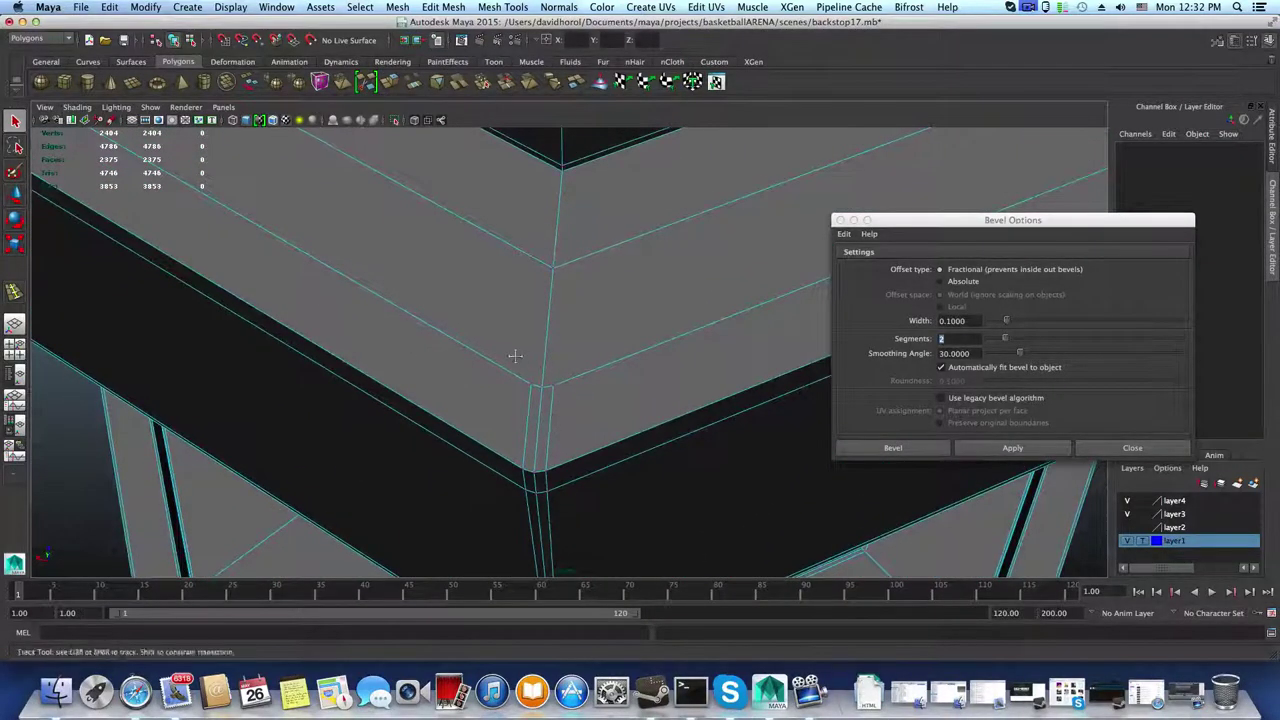
mouse_move(514, 354)
alt+mouse_down()
mouse_move(537, 371)
mouse_move(509, 386)
mouse_move(520, 356)
alt+mouse_up()
alt+right_drag(520, 356, 758, 415)
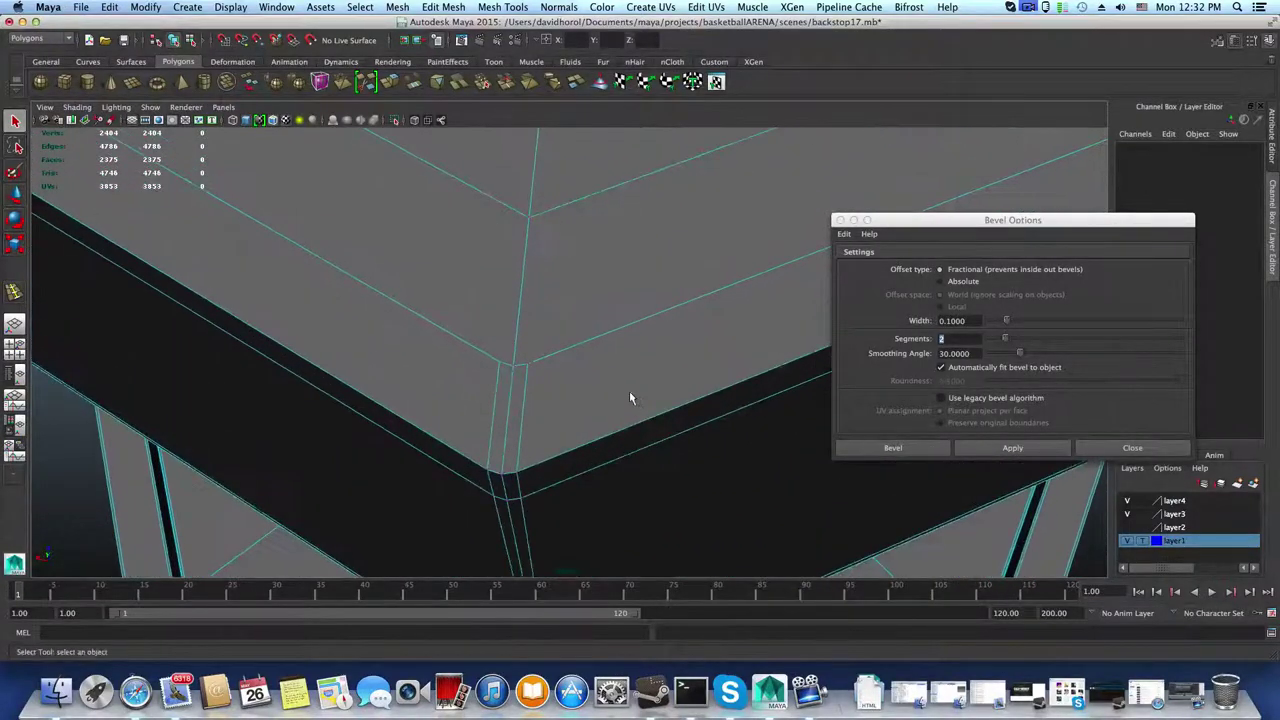
alt+right_drag(629, 391, 598, 410)
alt+drag(598, 409, 665, 414)
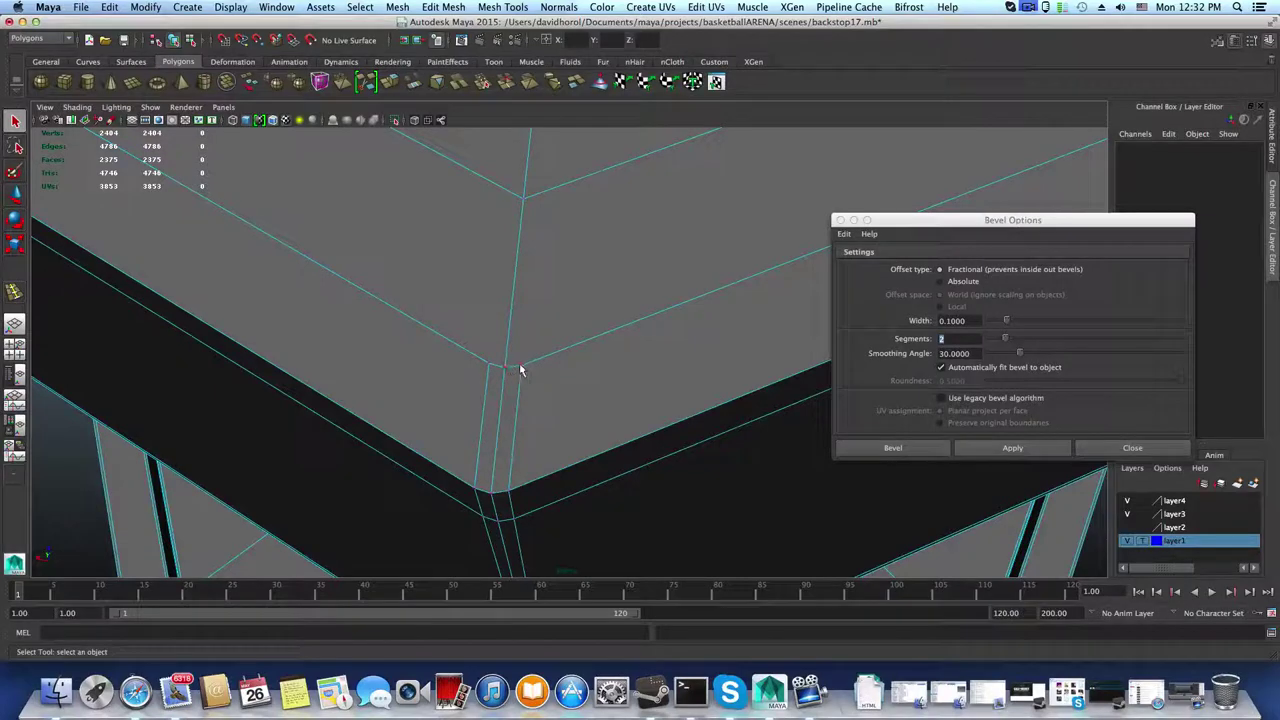
alt+drag(520, 362, 556, 354)
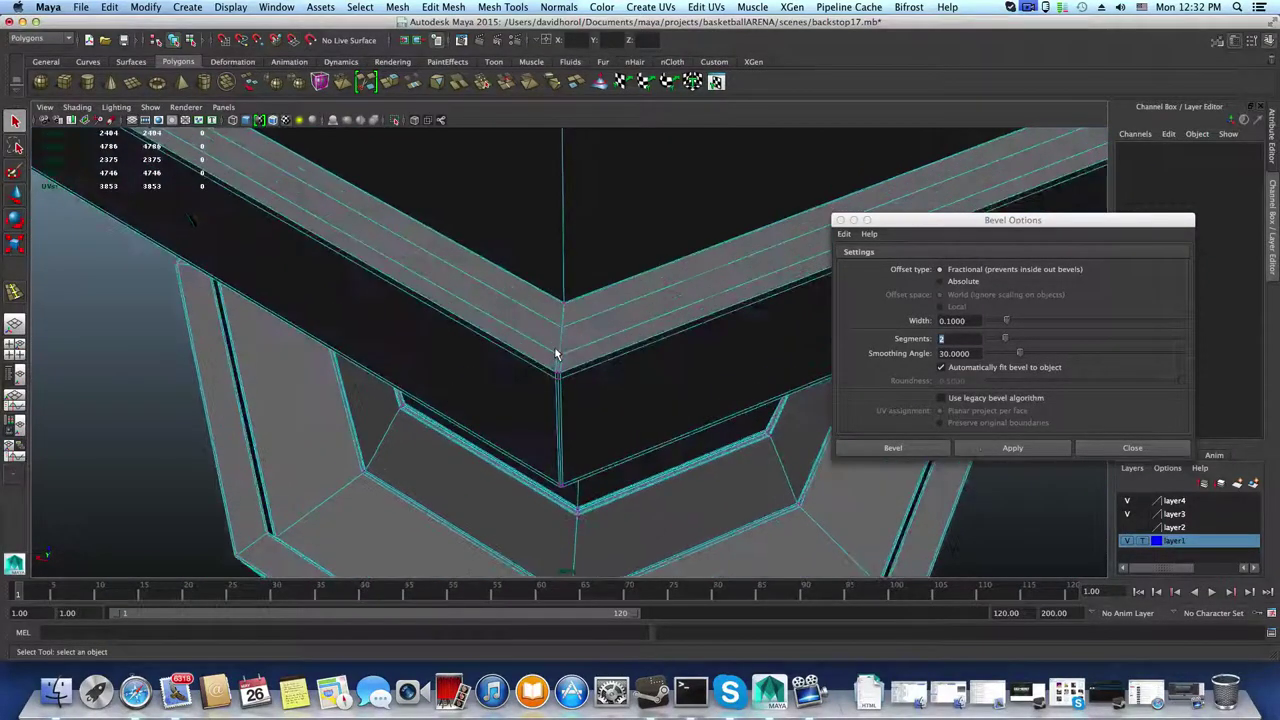
Step: Switch to face components and select the middle lip face beside the collar corner to check its outline
scroll(556, 354, up, 5)
right_drag(573, 265, 580, 298)
click(550, 314)
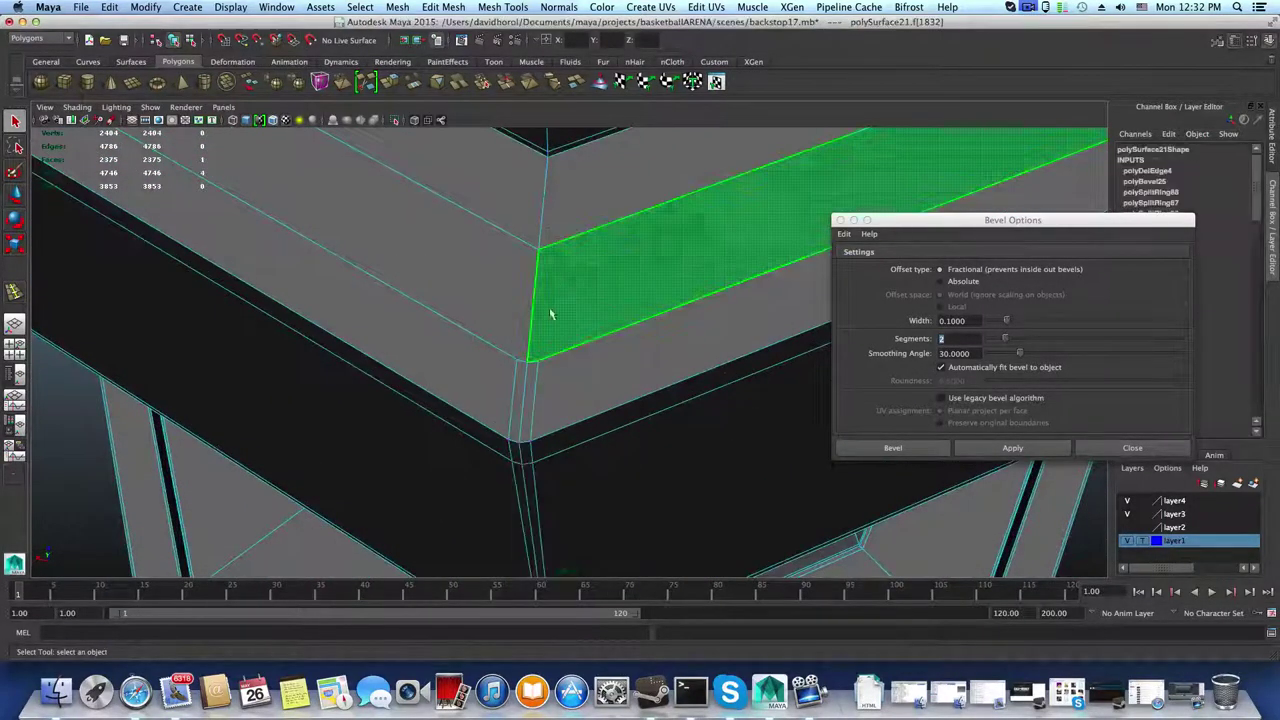
click(566, 297)
shift+click(538, 396)
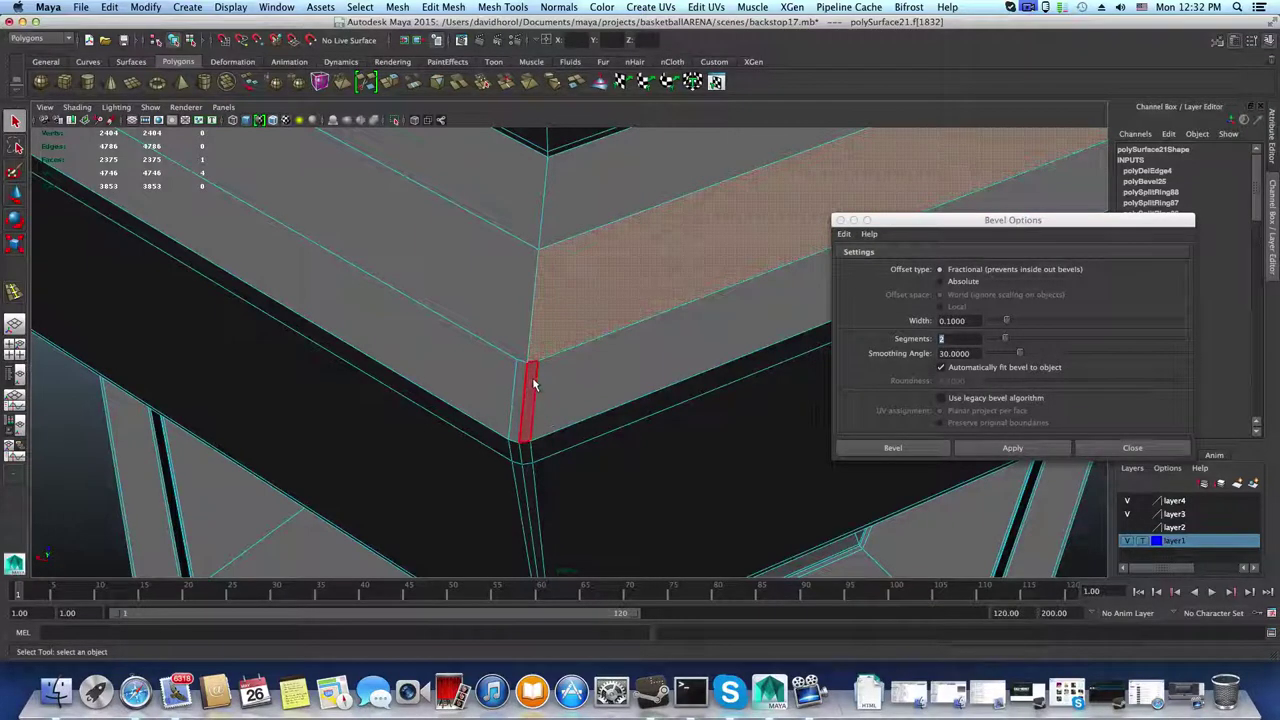
alt+drag(529, 371, 597, 404)
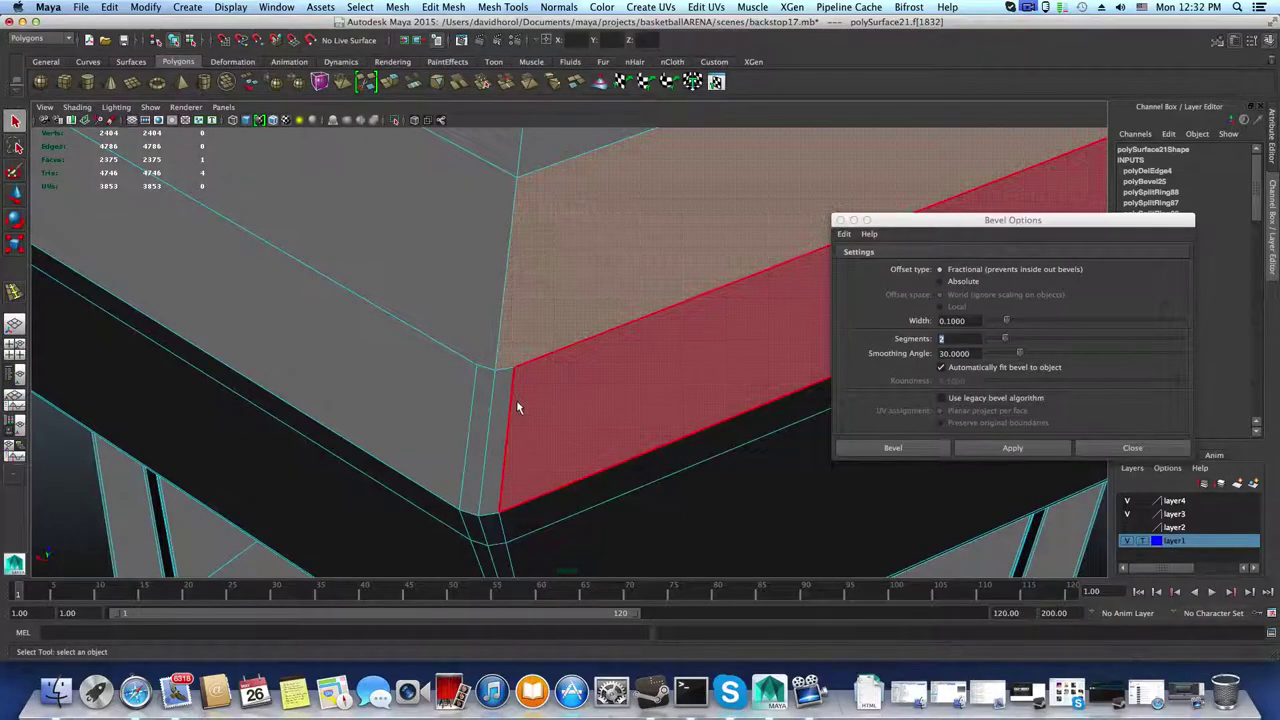
Step: Select the outer lip face beside the bevelled collar corner to check its outline
scroll(517, 400, down, 10)
mouse_move(530, 397)
alt+right_down()
mouse_move(845, 428)
mouse_move(551, 394)
mouse_move(665, 385)
alt+right_up()
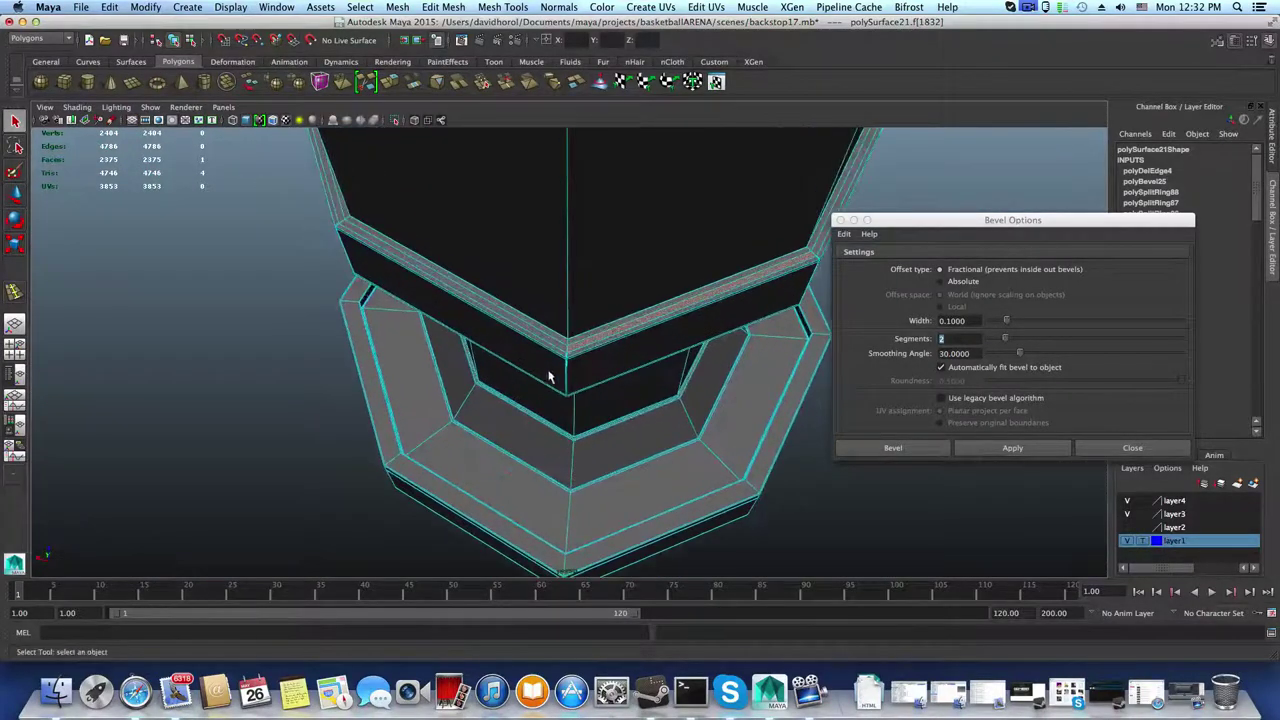
mouse_move(551, 377)
alt+right_down()
mouse_move(780, 385)
mouse_move(666, 391)
mouse_move(692, 392)
alt+right_up()
alt+right_drag(548, 394, 588, 414)
double_click(587, 395)
click(605, 393)
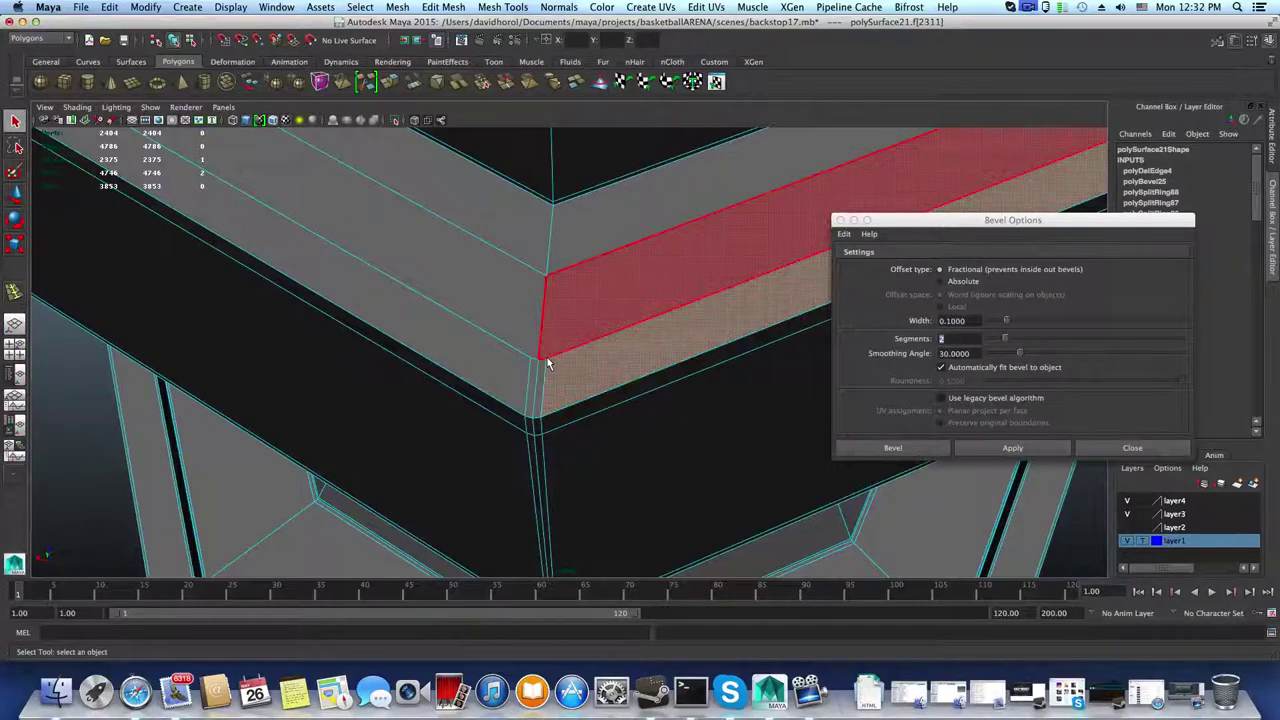
Step: Multi-Cut two edges from the collar corner's middle lip vertex to the two outer vertices of the bevelled lip corner
click(503, 7)
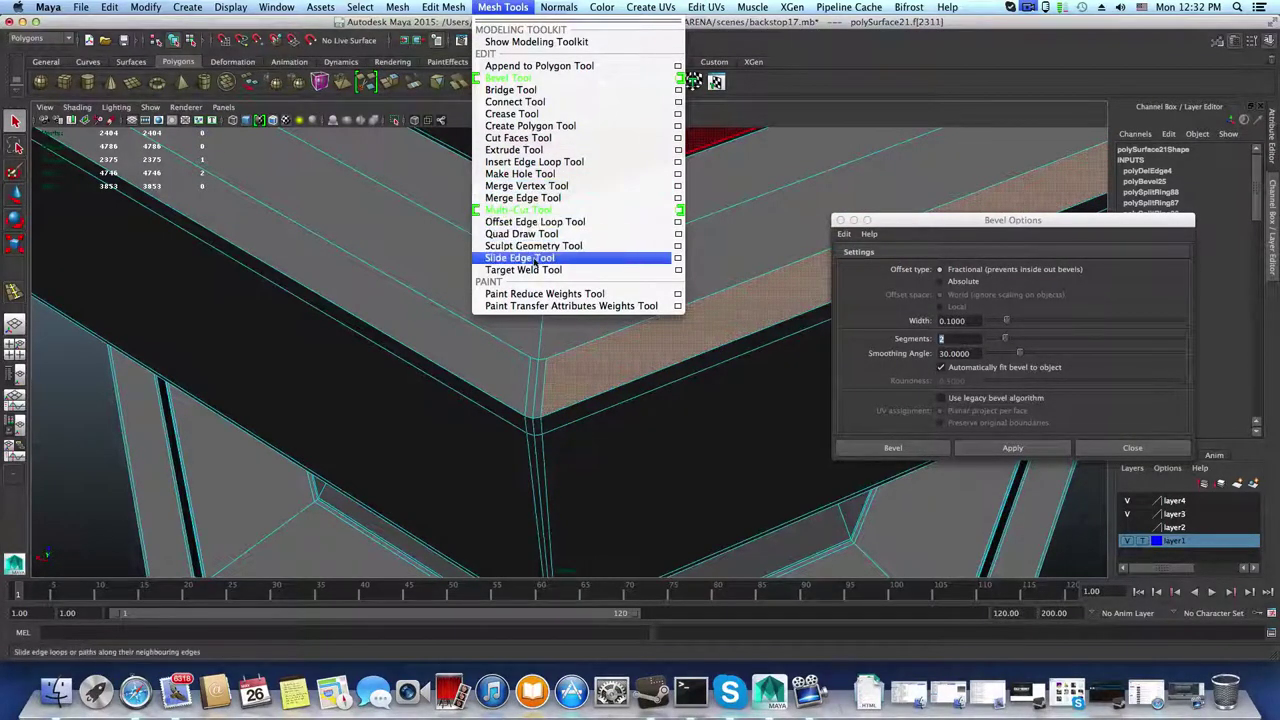
click(560, 210)
scroll(575, 408, up, 4)
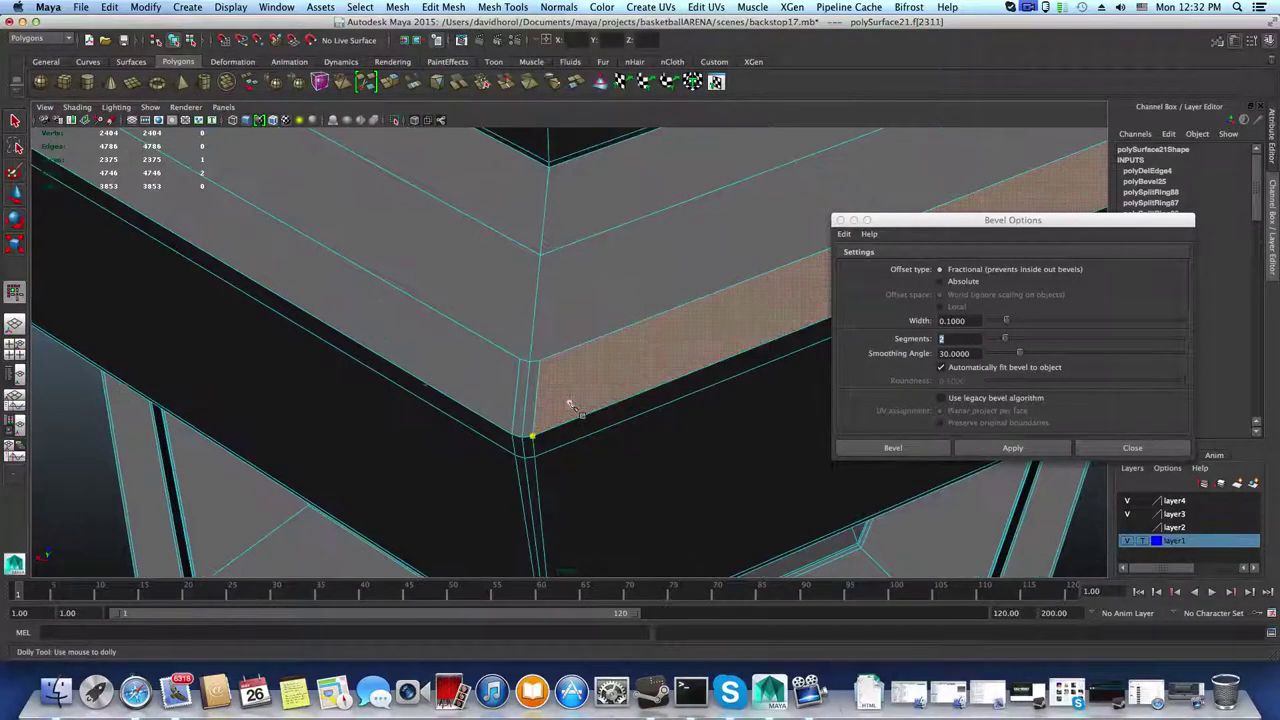
scroll(559, 411, up, 3)
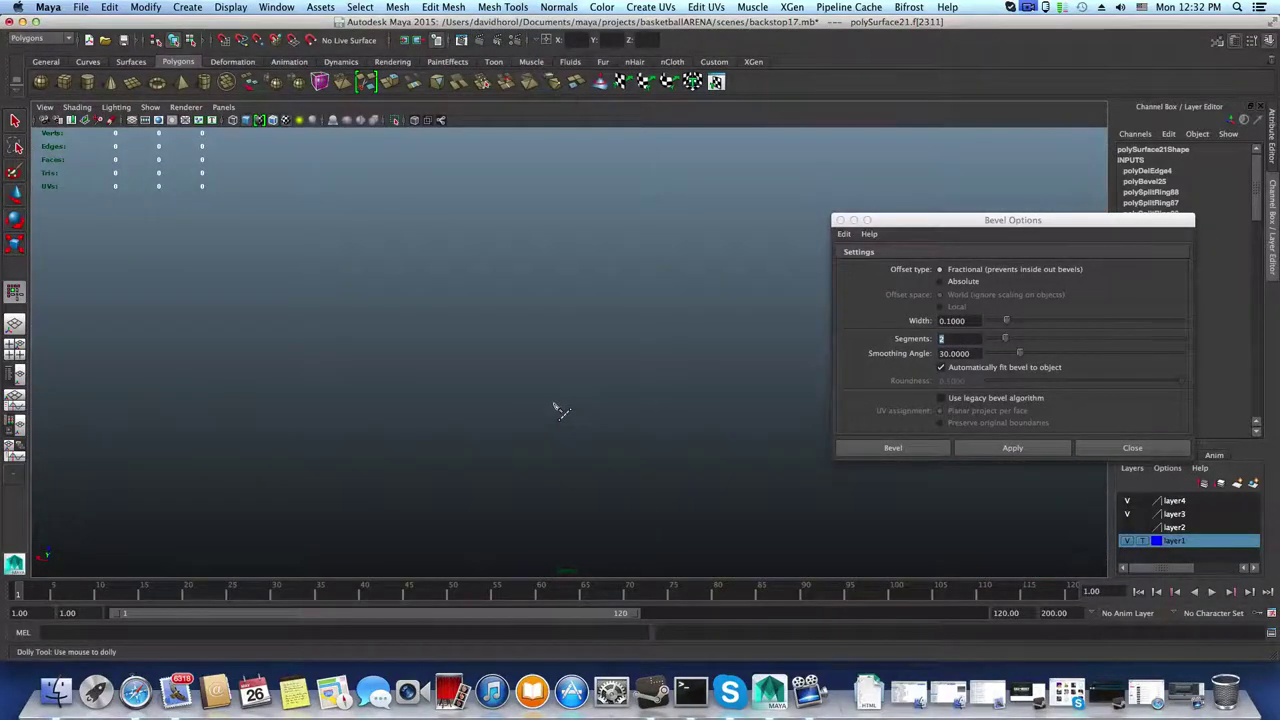
scroll(650, 367, down, 8)
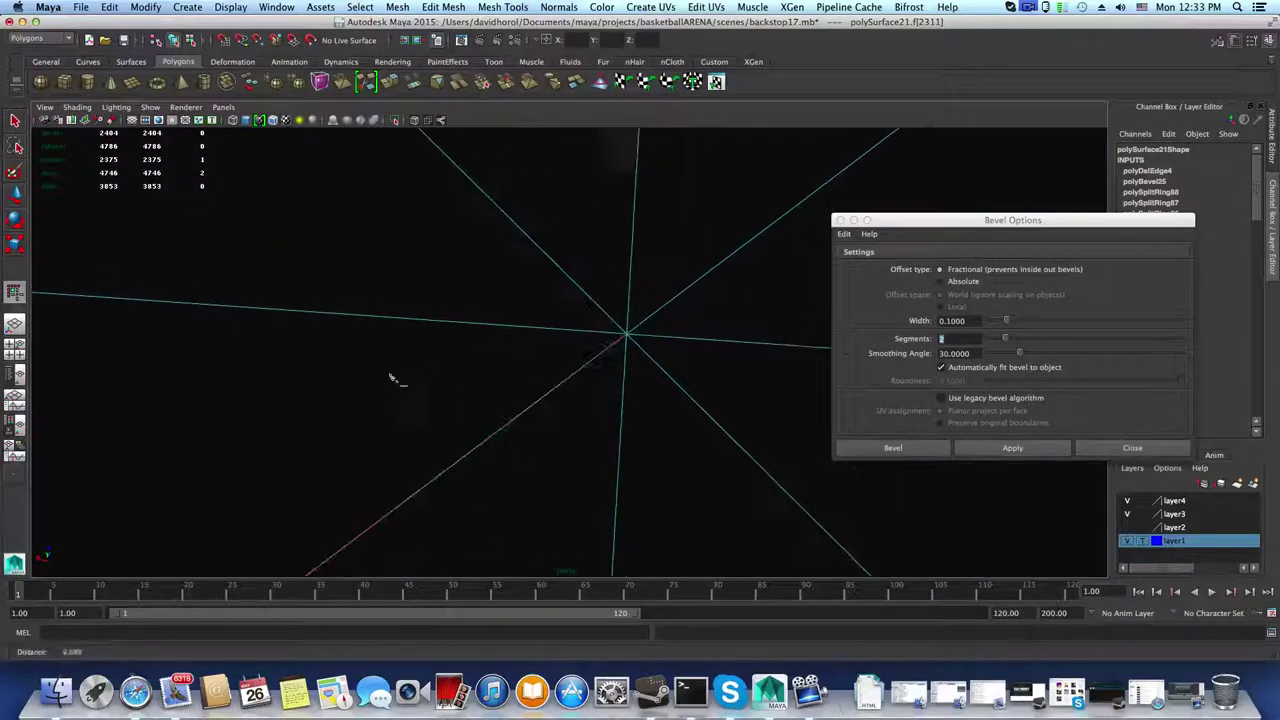
scroll(605, 330, down, 3)
scroll(690, 358, up, 4)
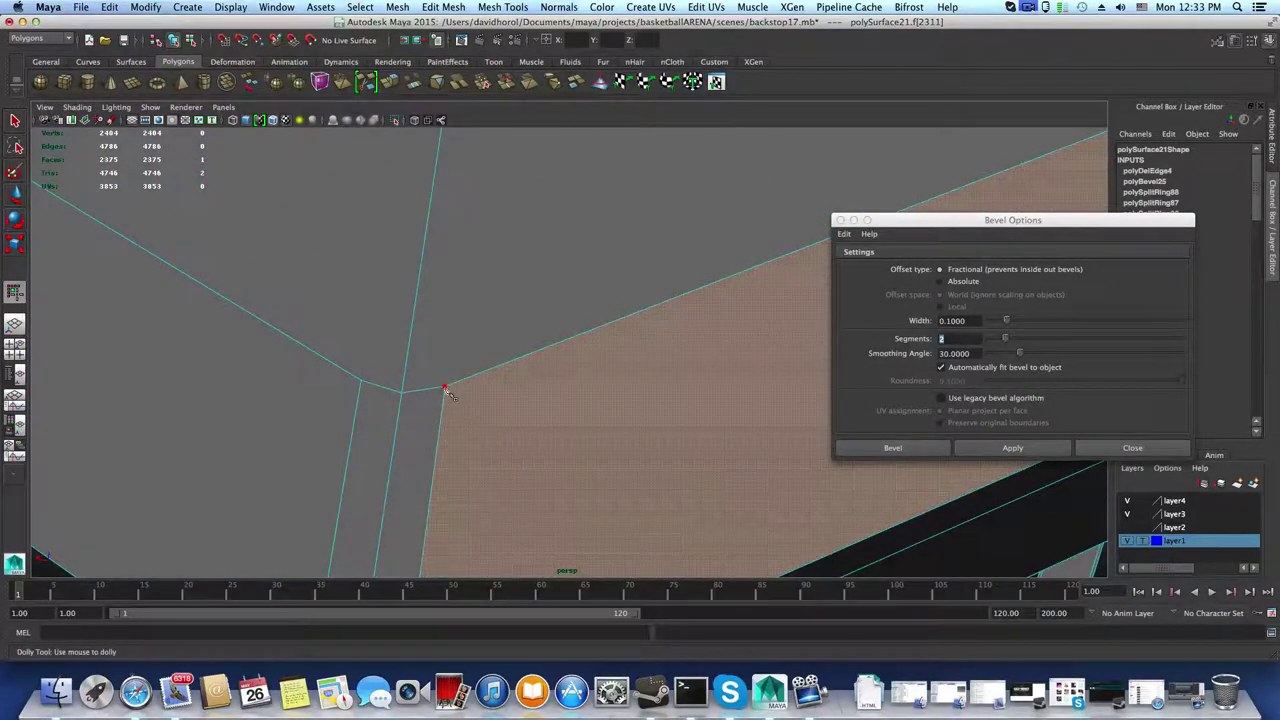
scroll(460, 385, down, 3)
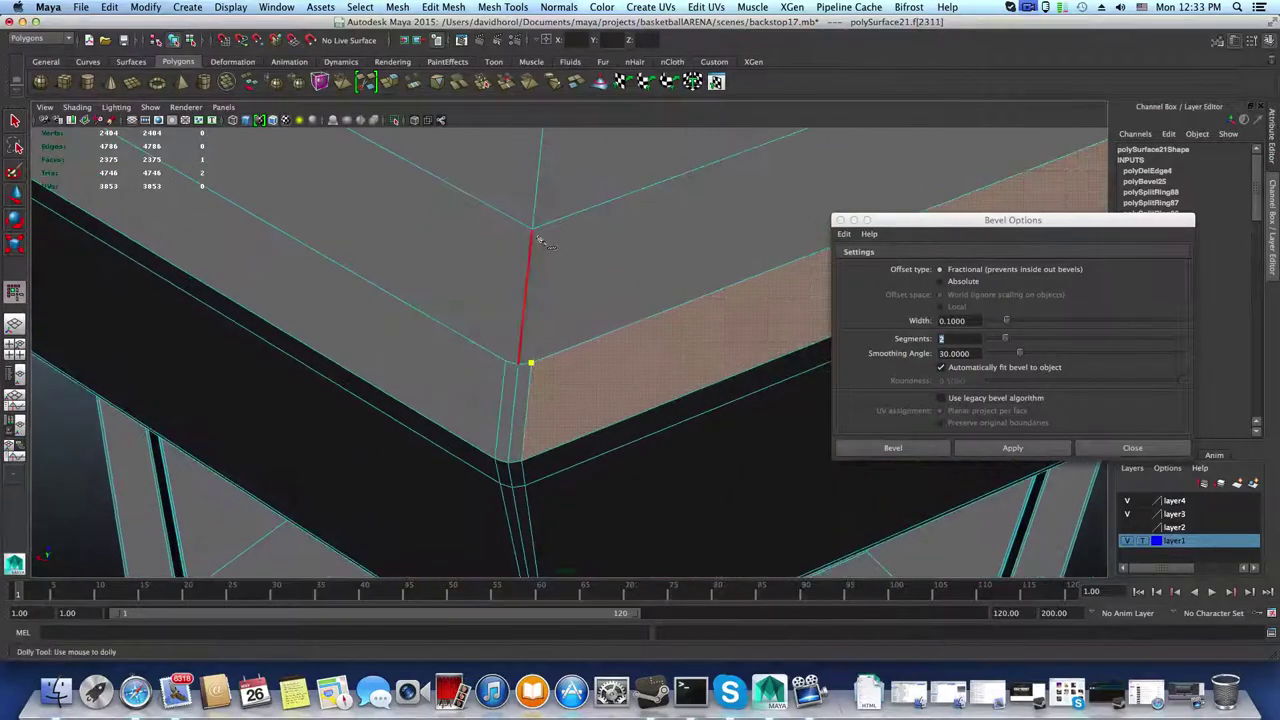
click(534, 230)
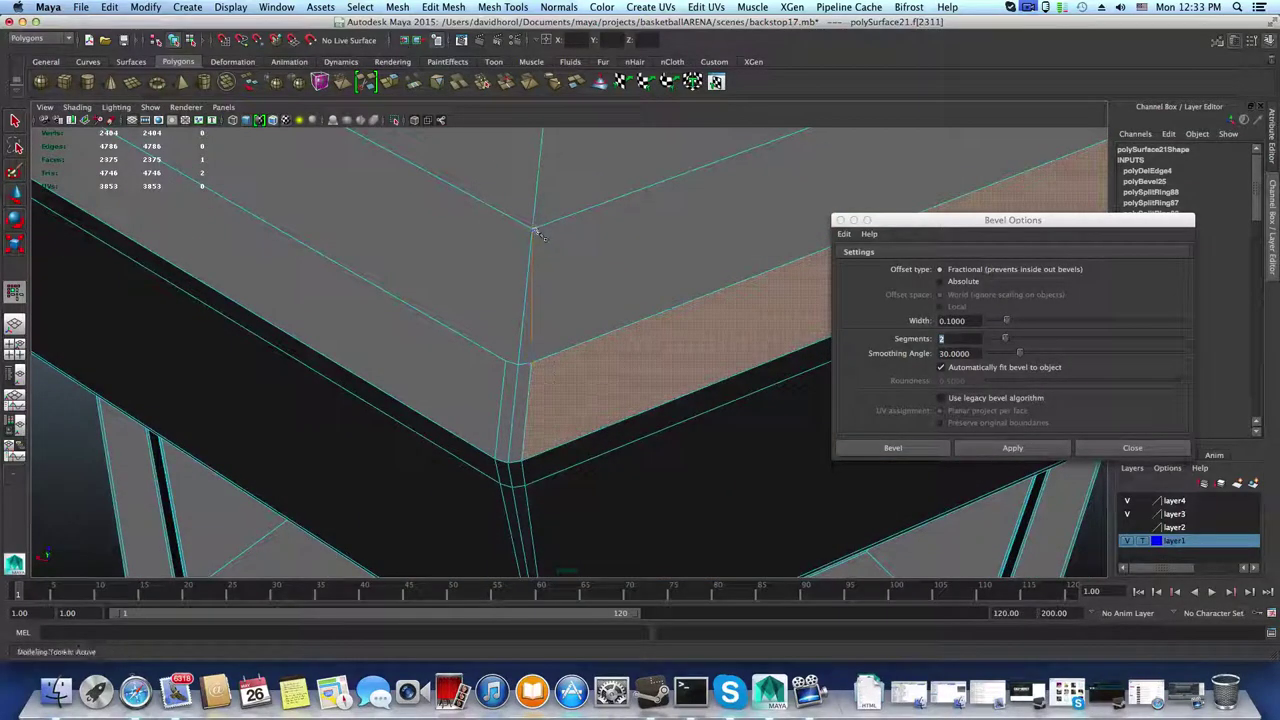
click(531, 360)
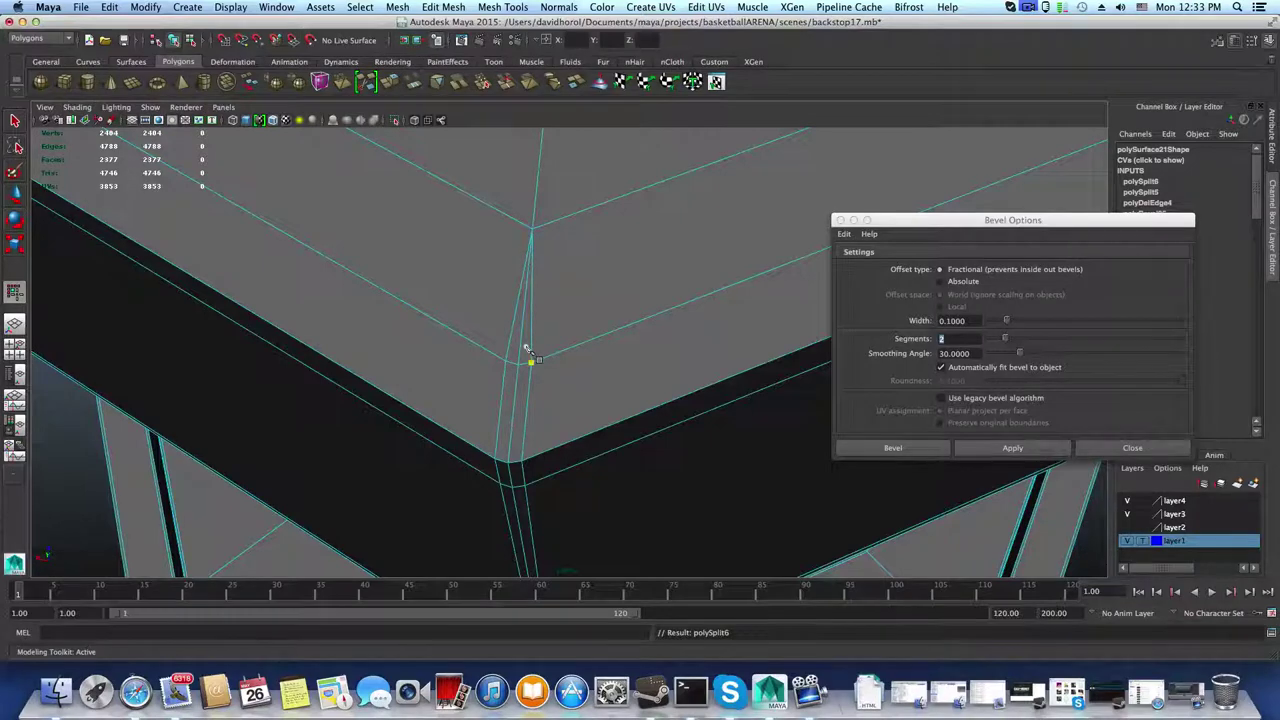
key(q)
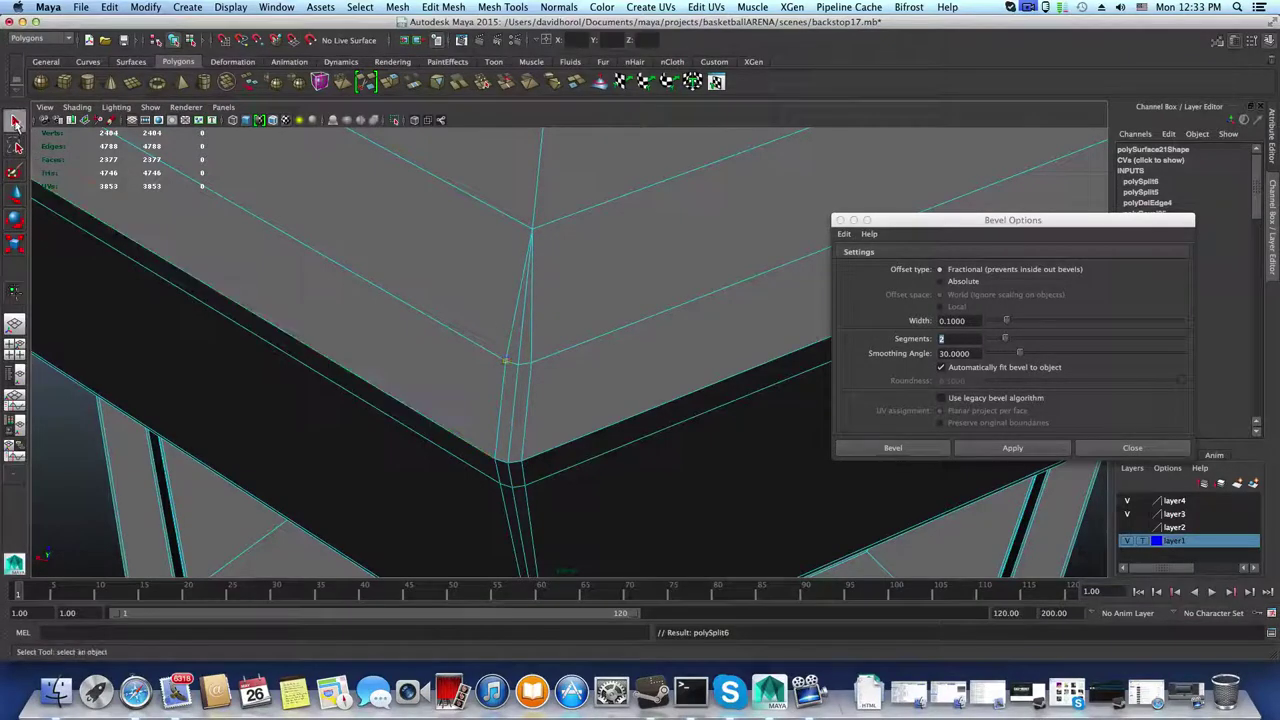
Step: Delete the middle edge between the two new cuts and check the remaining face at the collar corner
right_drag(432, 275, 457, 232)
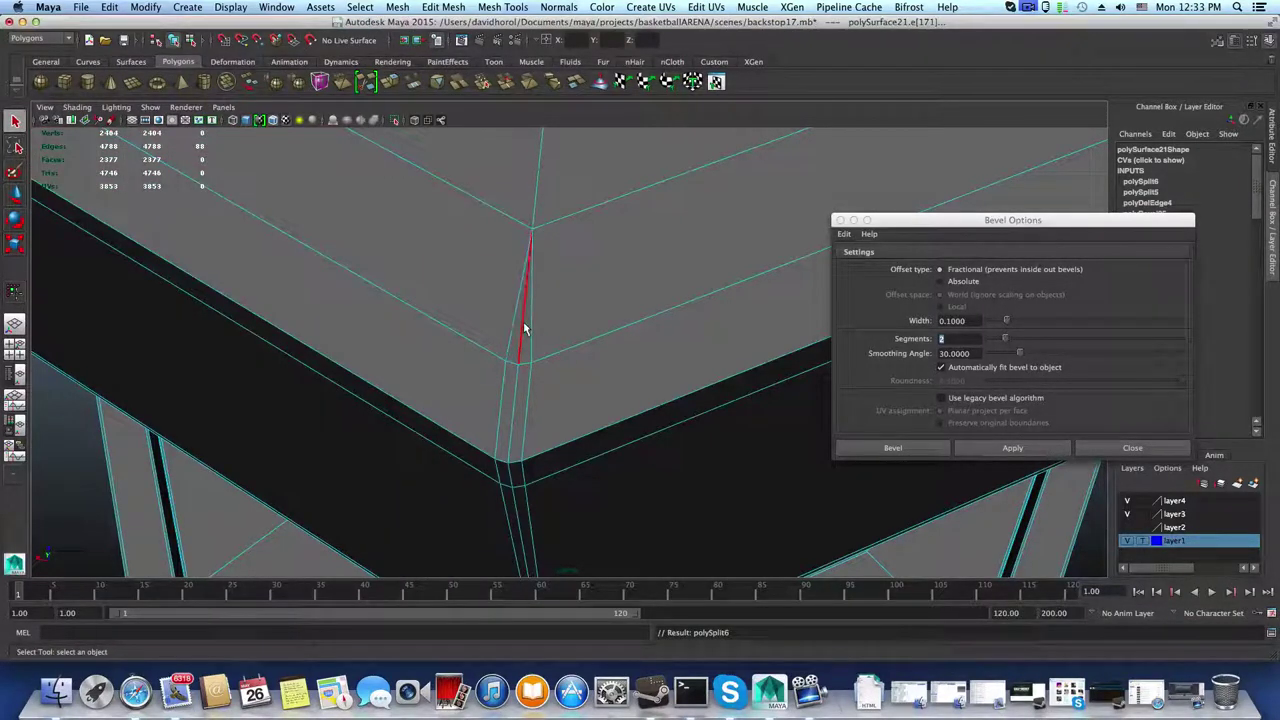
click(524, 328)
shift+right_drag(524, 328, 529, 378)
click(520, 357)
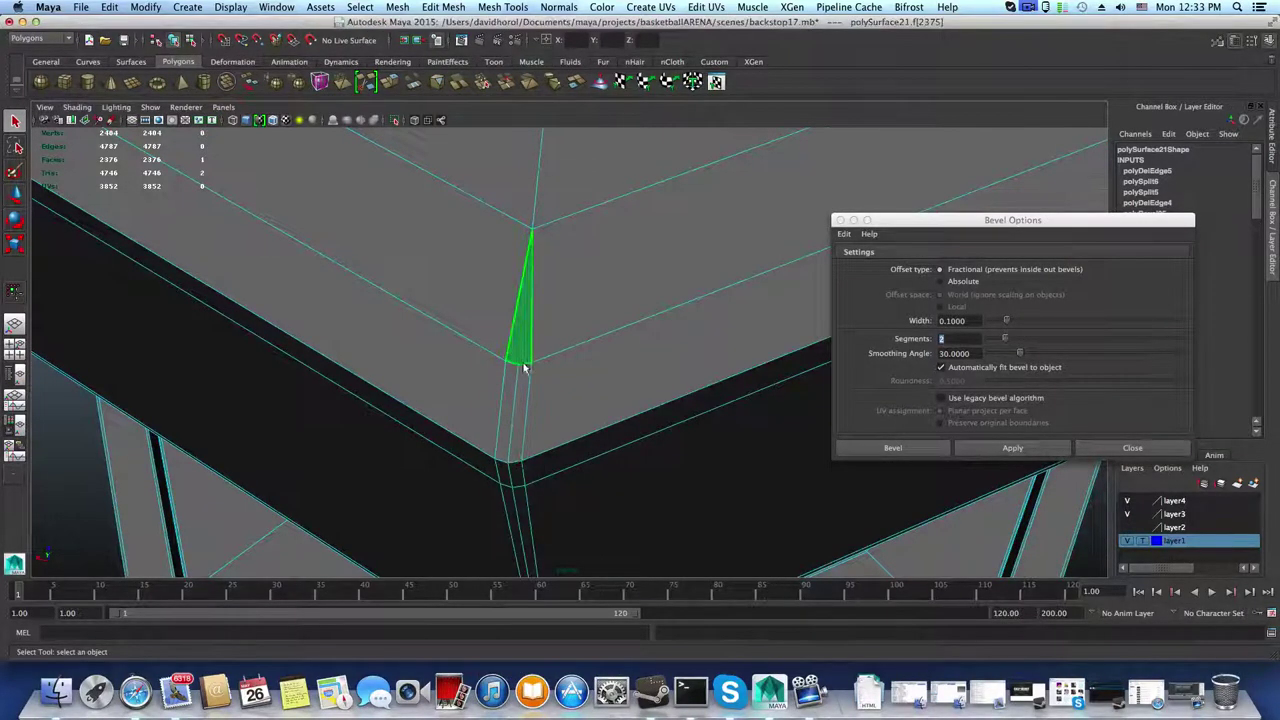
shift+right_drag(517, 357, 515, 369)
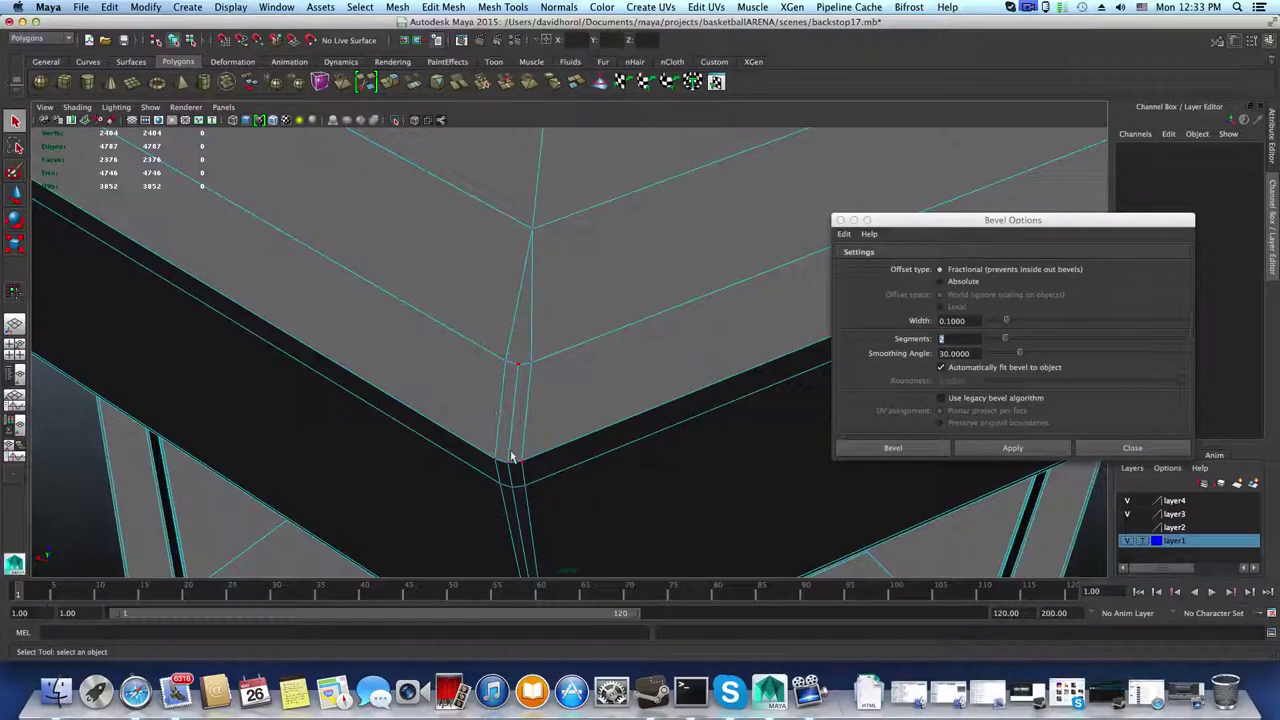
Step: Examine the cleaned-up collar corner unsmoothed, then preview the mesh smoothed and inspect the leg's shaft, collar and foot
scroll(567, 392, down, 10)
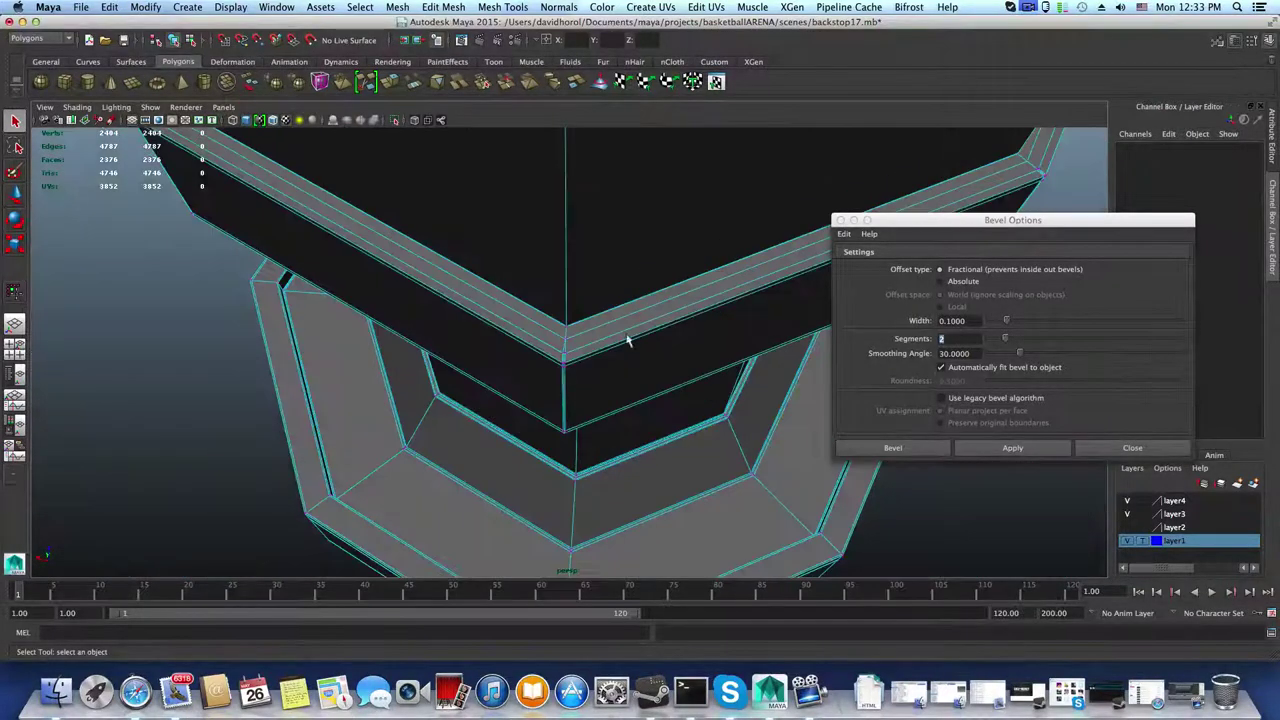
scroll(554, 346, up, 10)
scroll(551, 354, down, 3)
alt+drag(547, 360, 543, 370)
scroll(543, 375, down, 3)
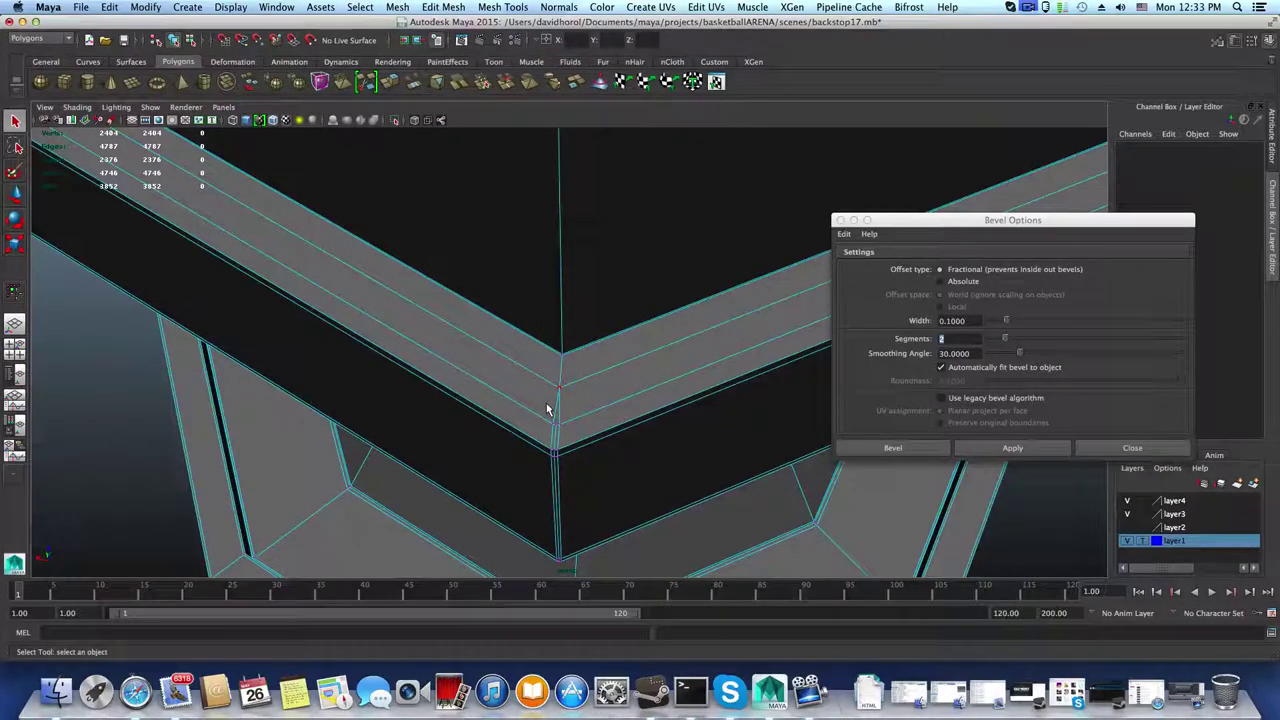
right_drag(618, 391, 603, 338)
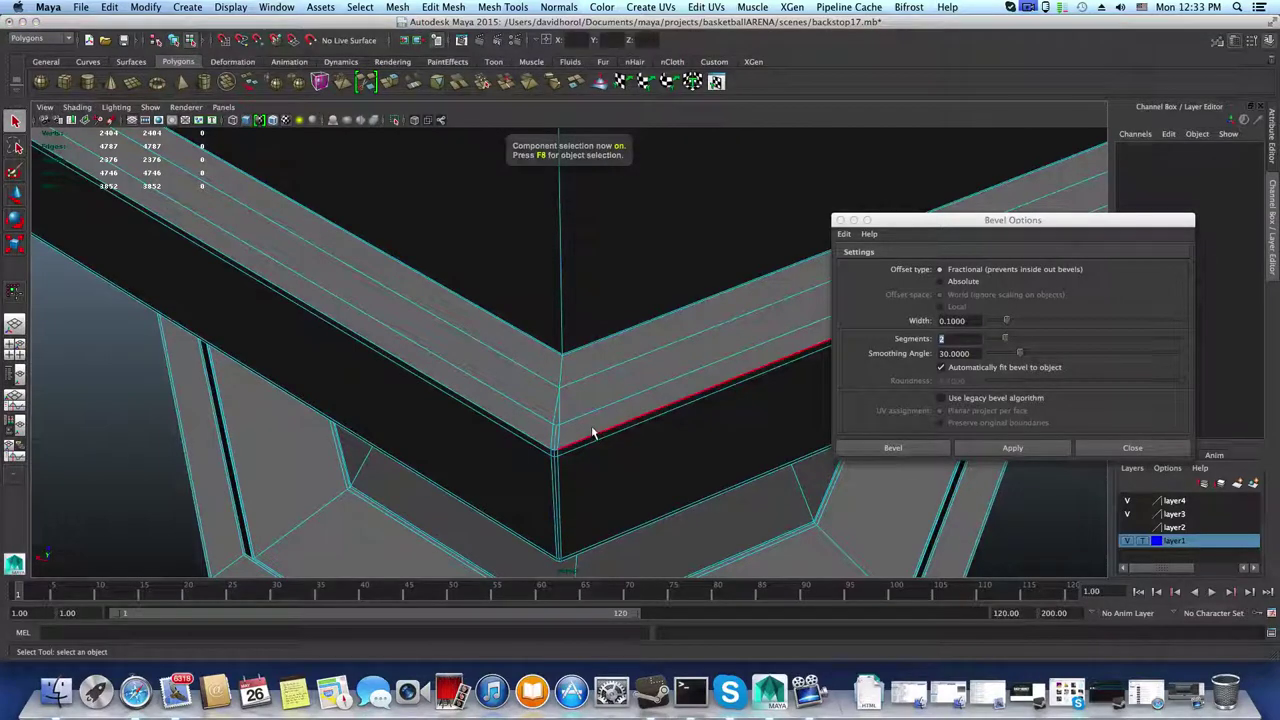
scroll(591, 425, down, 5)
alt+drag(591, 425, 480, 400)
scroll(607, 435, up, 4)
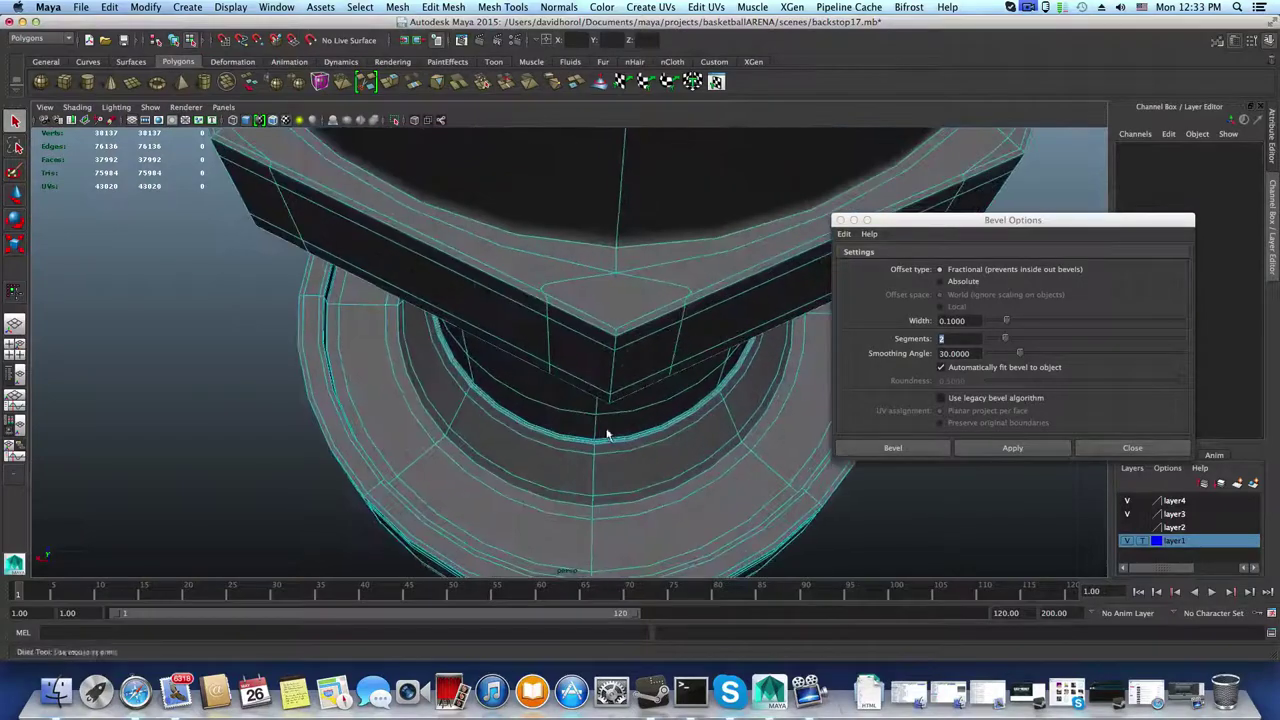
alt+drag(611, 392, 596, 279)
alt+middle_drag(596, 279, 625, 564)
alt+middle_drag(583, 304, 566, 482)
alt+drag(565, 482, 579, 431)
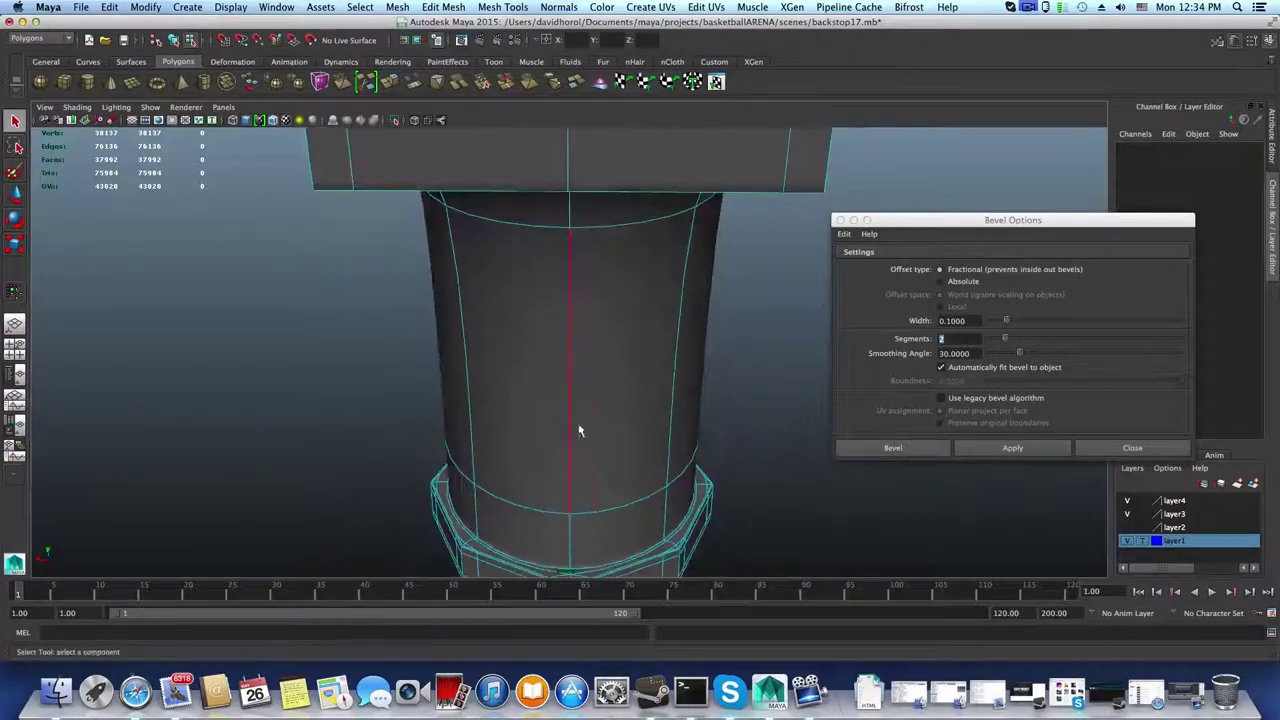
scroll(578, 430, down, 6)
key(3)
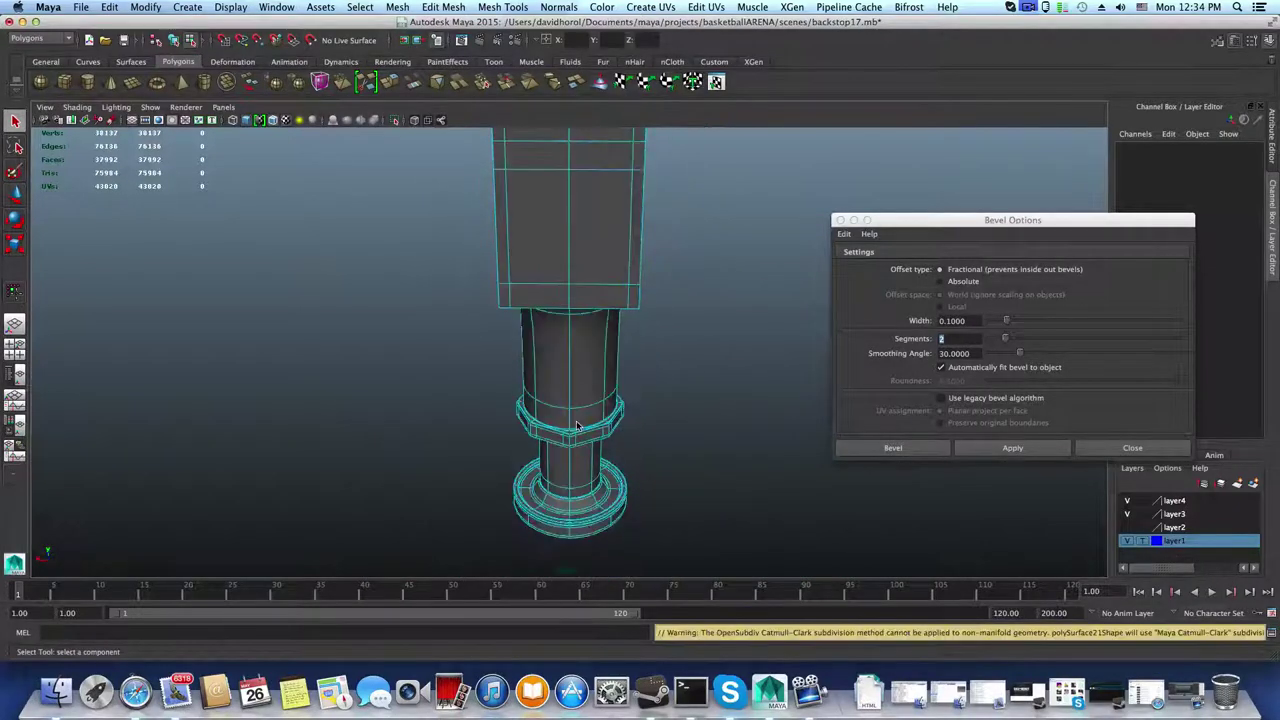
alt+drag(683, 424, 679, 390)
Step: Insert supporting edge loops at the upper end of the leg's upper shaft, close beneath the square post, and preview the mesh smoothed
key(1)
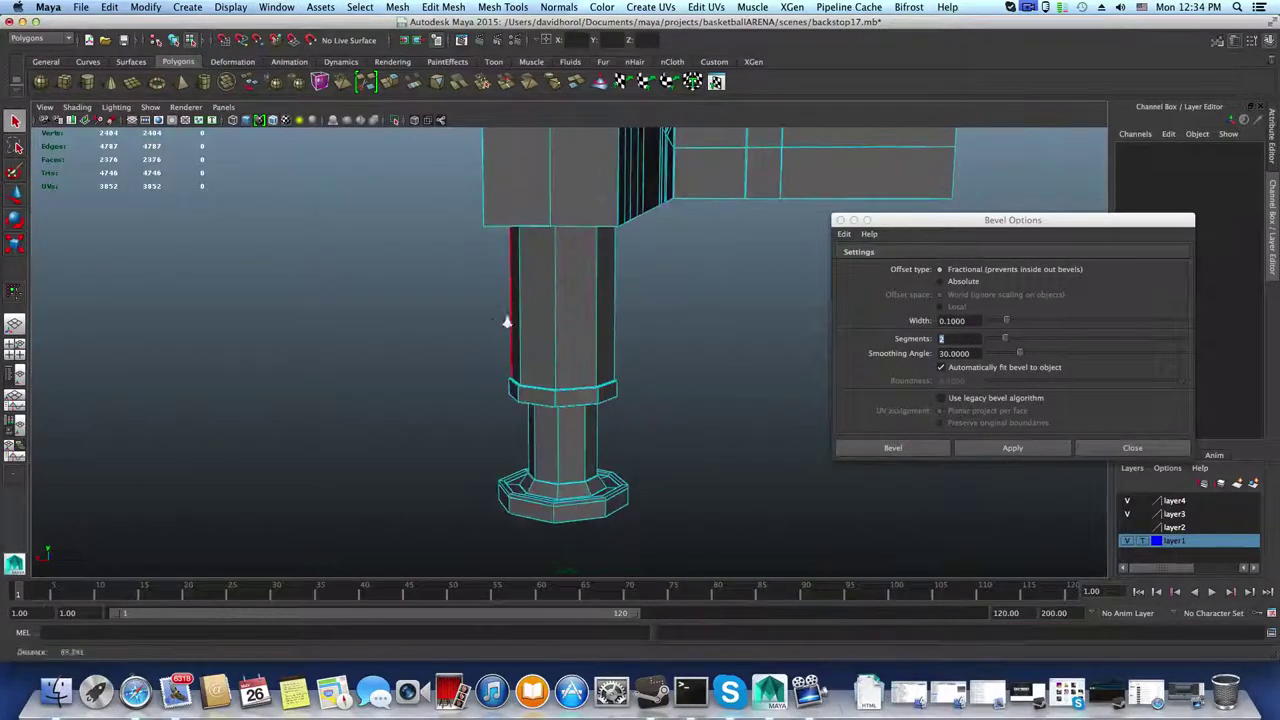
alt+right_drag(508, 320, 703, 280)
alt+middle_drag(703, 280, 643, 423)
alt+drag(643, 423, 541, 373)
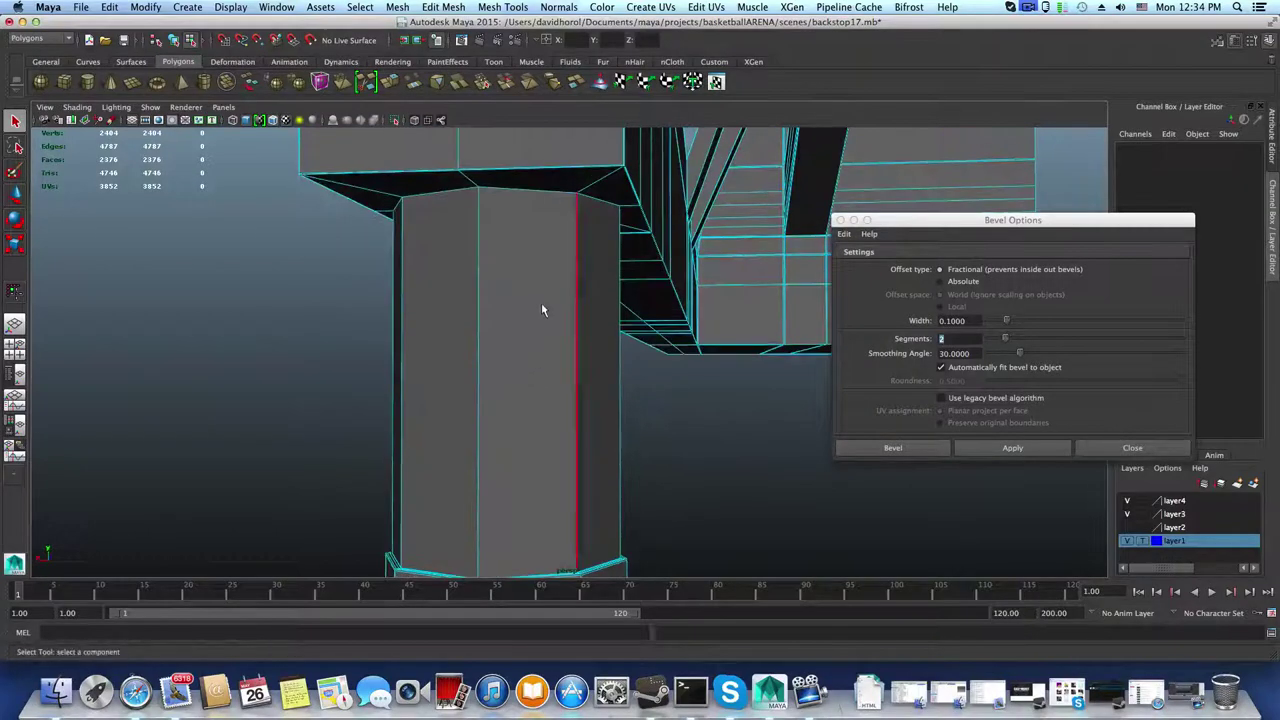
right_drag(541, 302, 519, 321)
key(F8)
scroll(520, 321, up, 4)
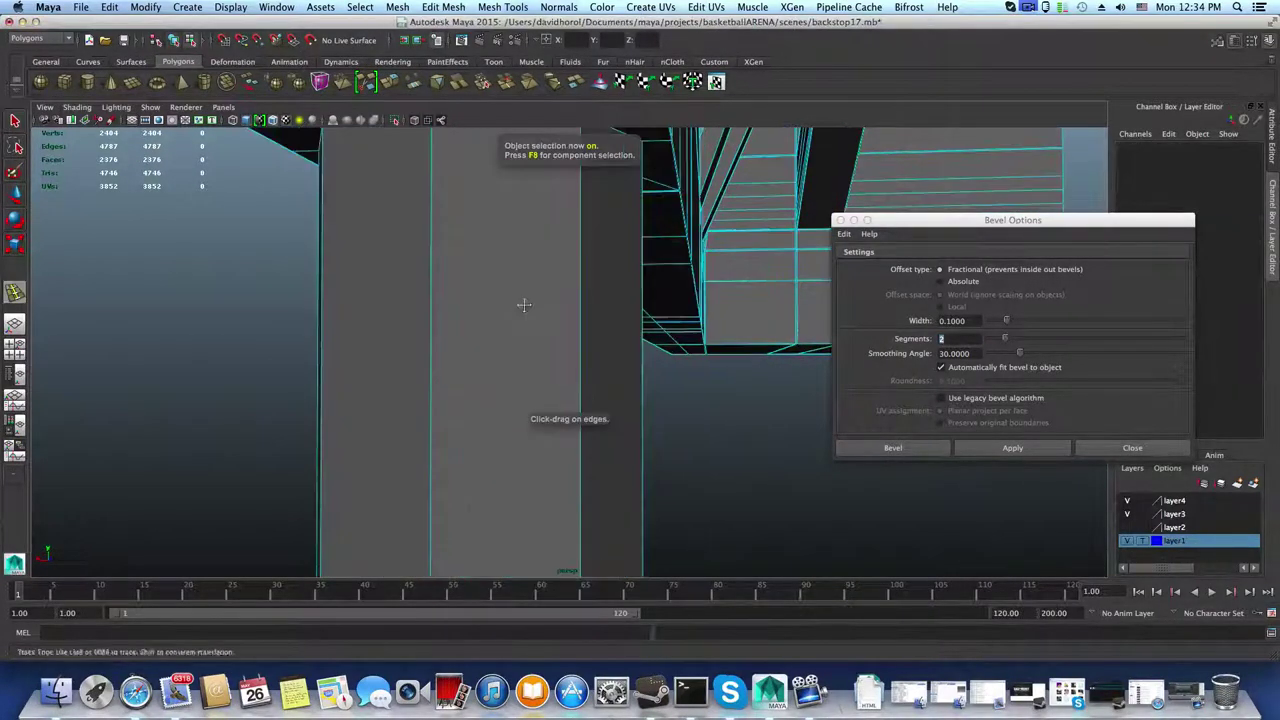
alt+middle_drag(523, 303, 540, 354)
drag(569, 286, 573, 244)
key(3)
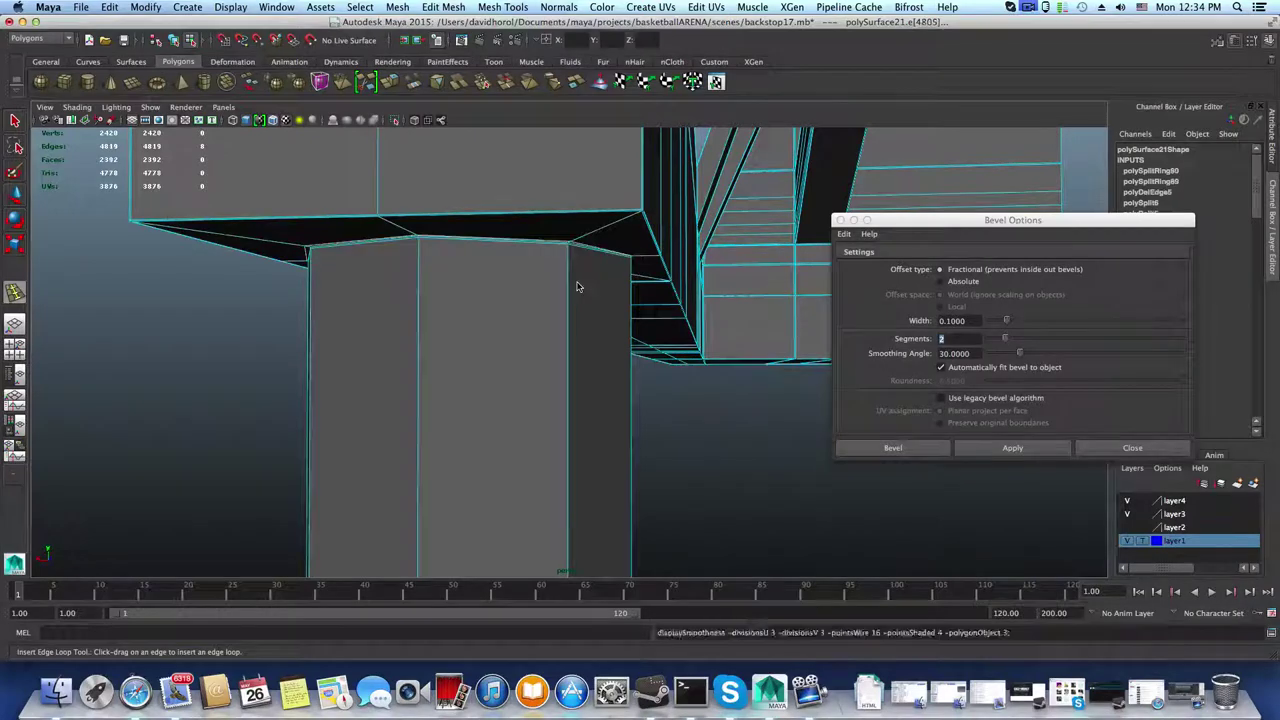
scroll(580, 320, down, 10)
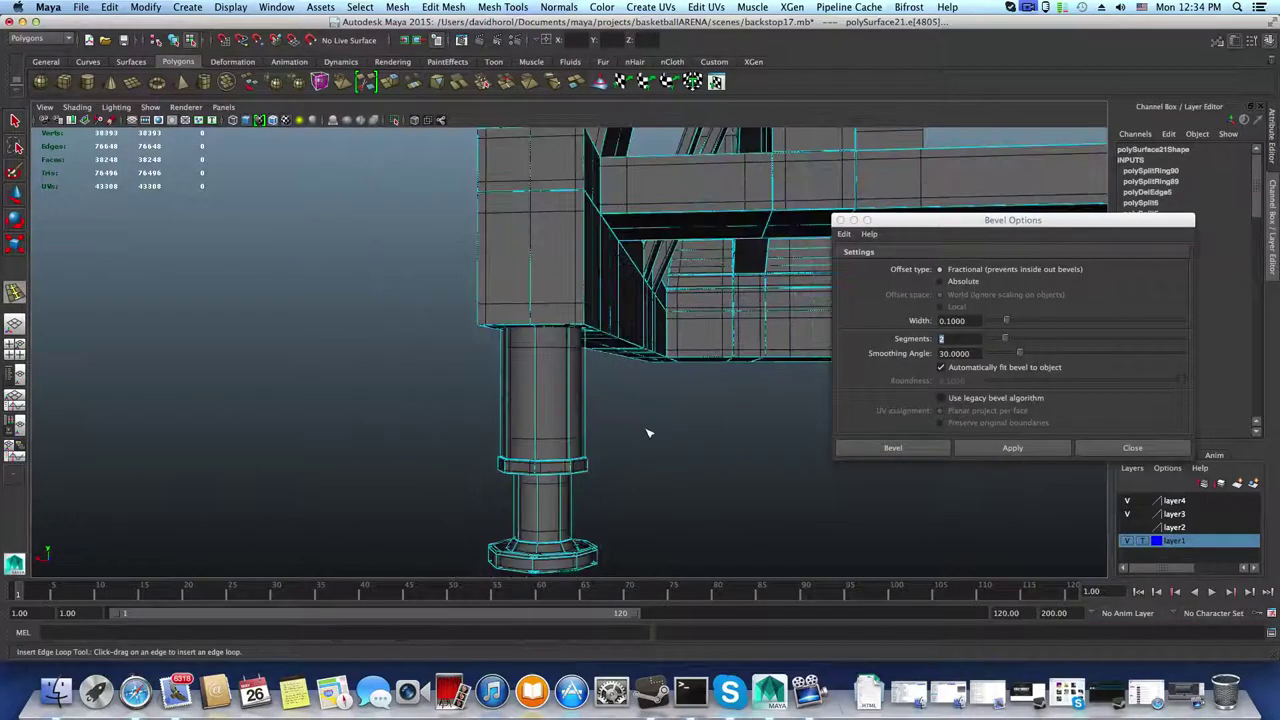
Step: With smoothing off, select the collar's upper vertices and raise them to make the collar taller
key(F8)
alt+drag(592, 472, 591, 462)
right_drag(550, 456, 490, 404)
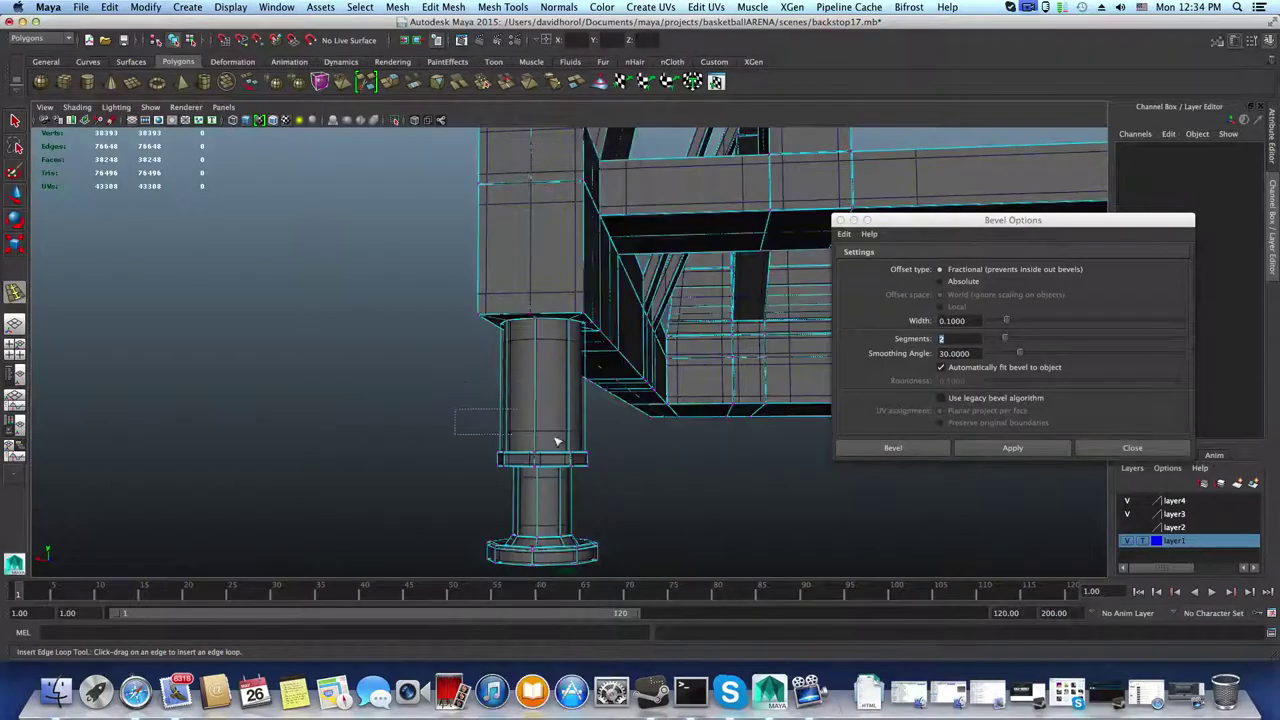
drag(557, 441, 622, 463)
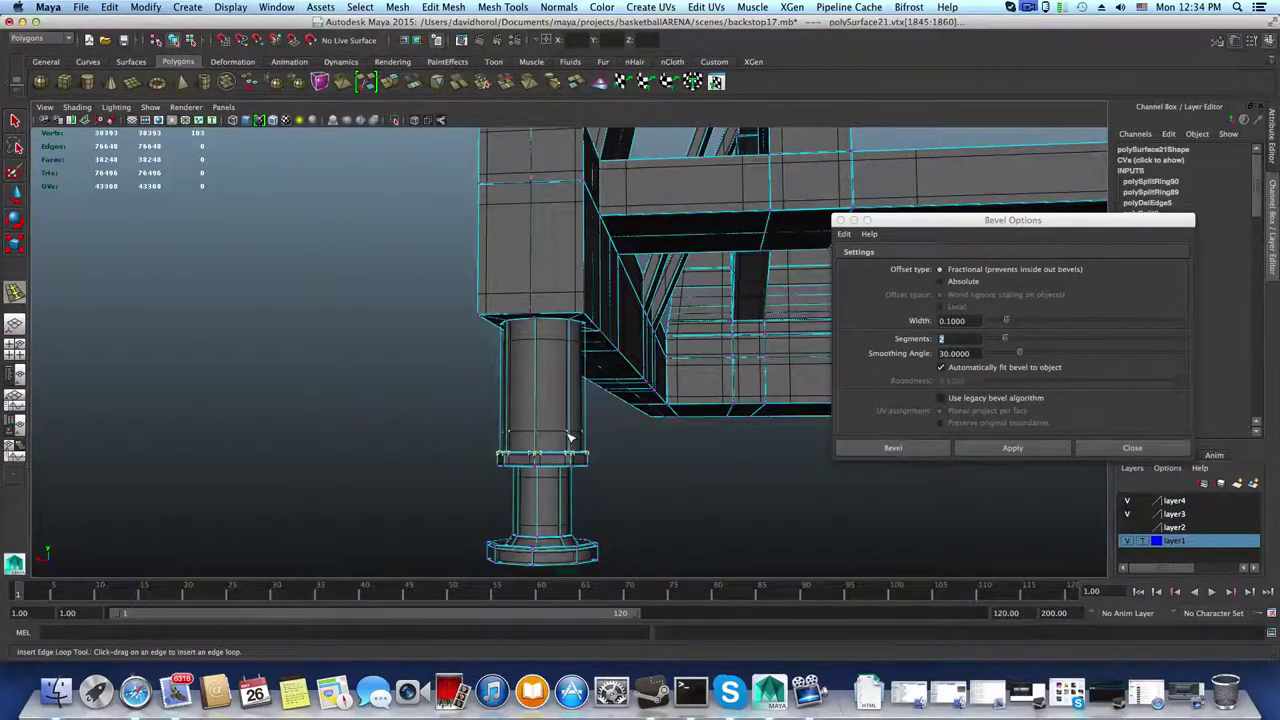
key(1)
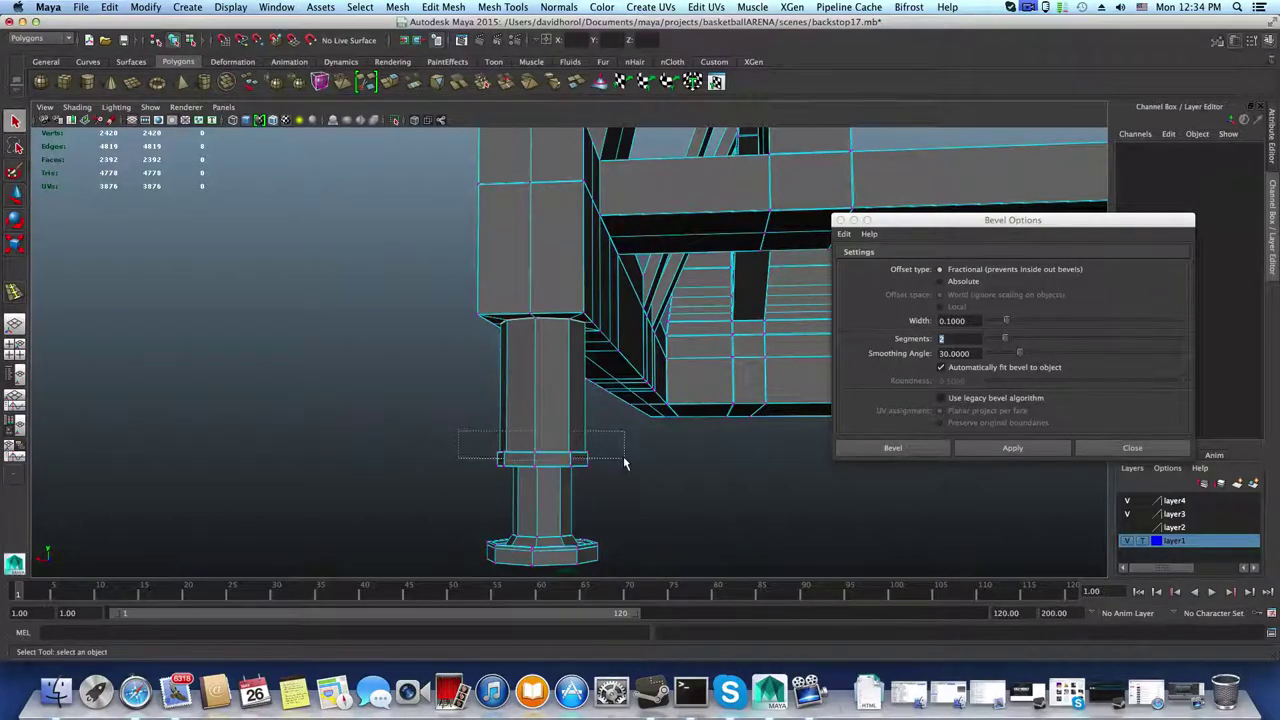
drag(624, 463, 624, 463)
key(w)
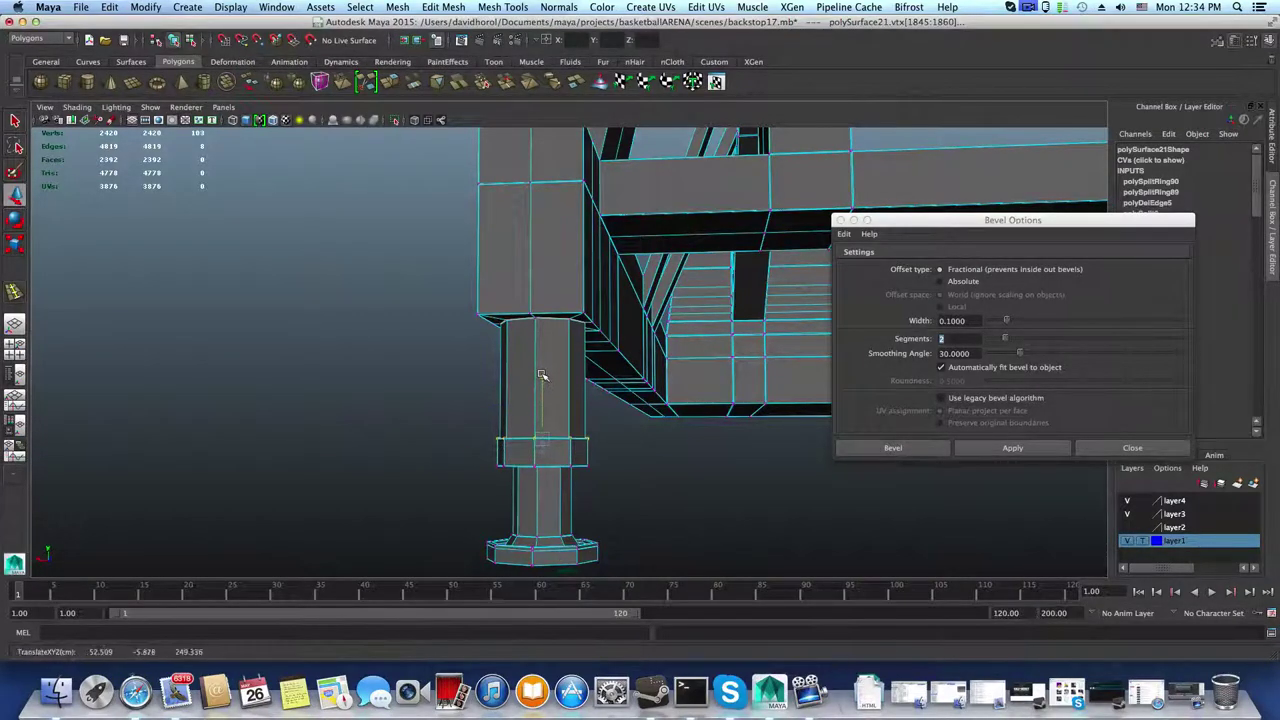
Step: Check the stabilizer foot in the reference photo in Render View and fine-tune the height of the collar's upper vertices
click(460, 41)
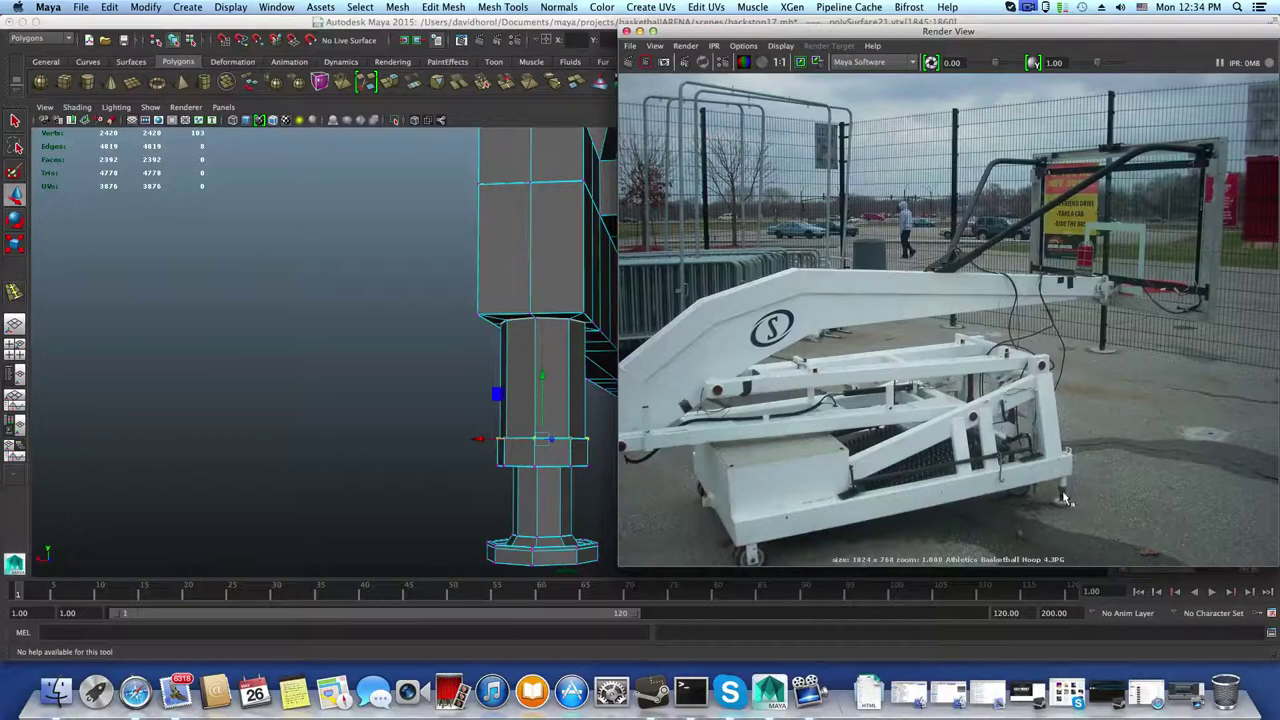
scroll(1066, 496, up, 5)
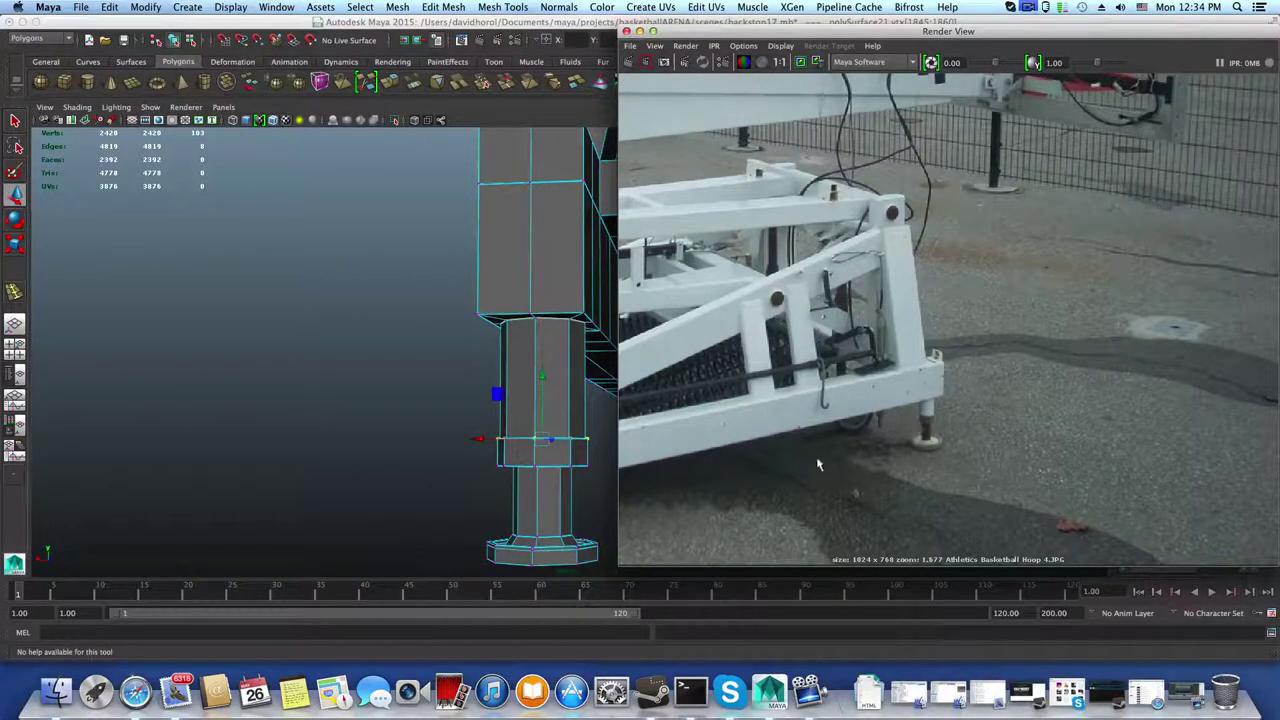
click(544, 377)
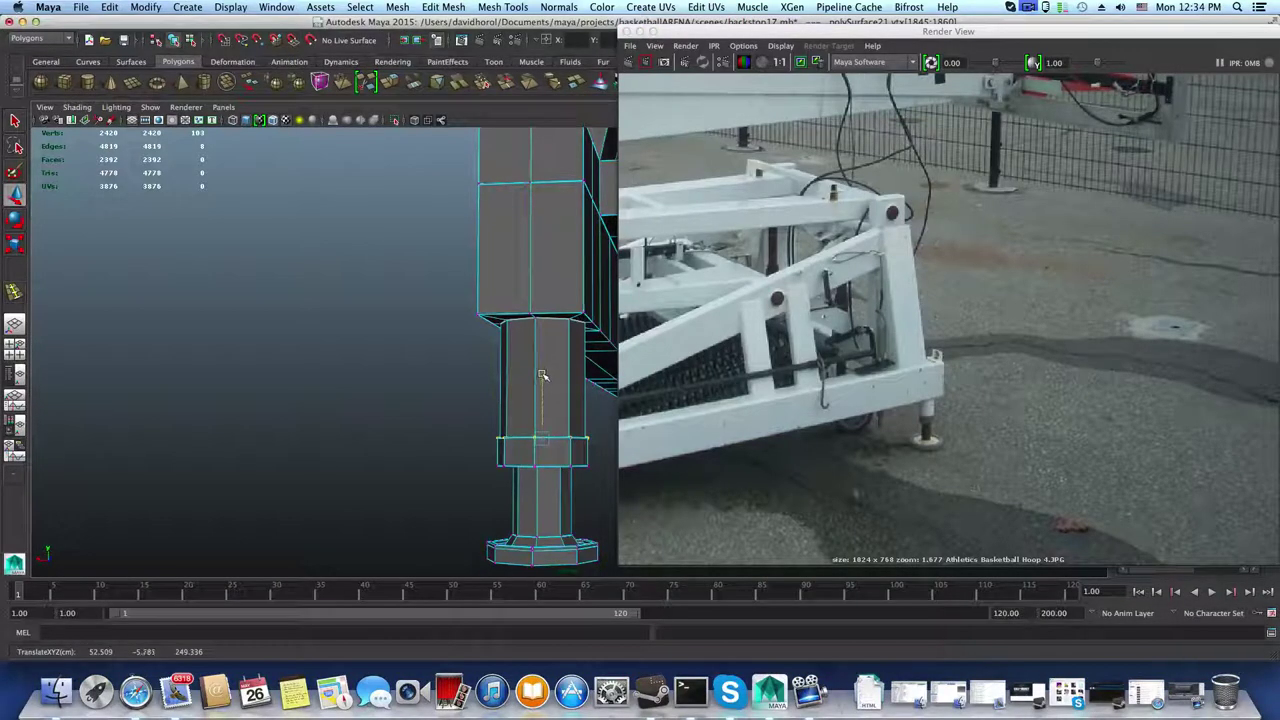
Step: Return to object selection, turn on the base's smooth mesh preview and deselect it
alt+drag(529, 389, 496, 455)
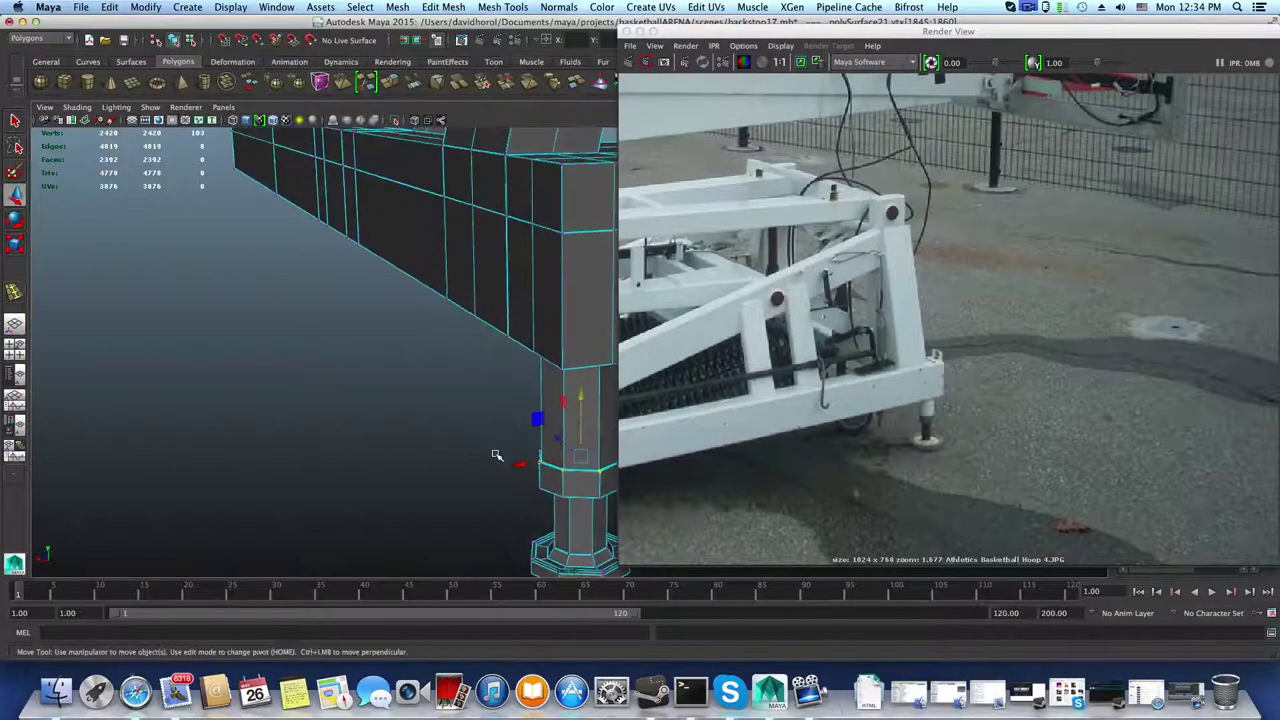
key(F8)
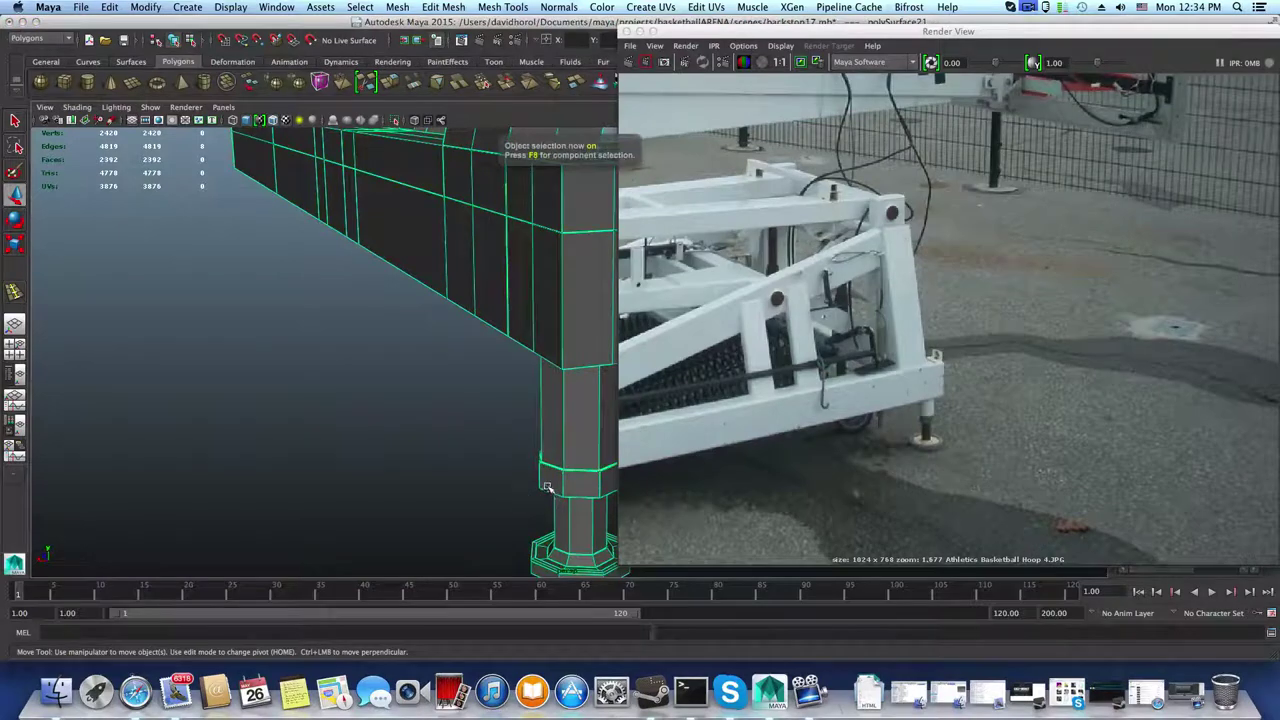
alt+middle_drag(547, 487, 403, 477)
key(3)
click(519, 500)
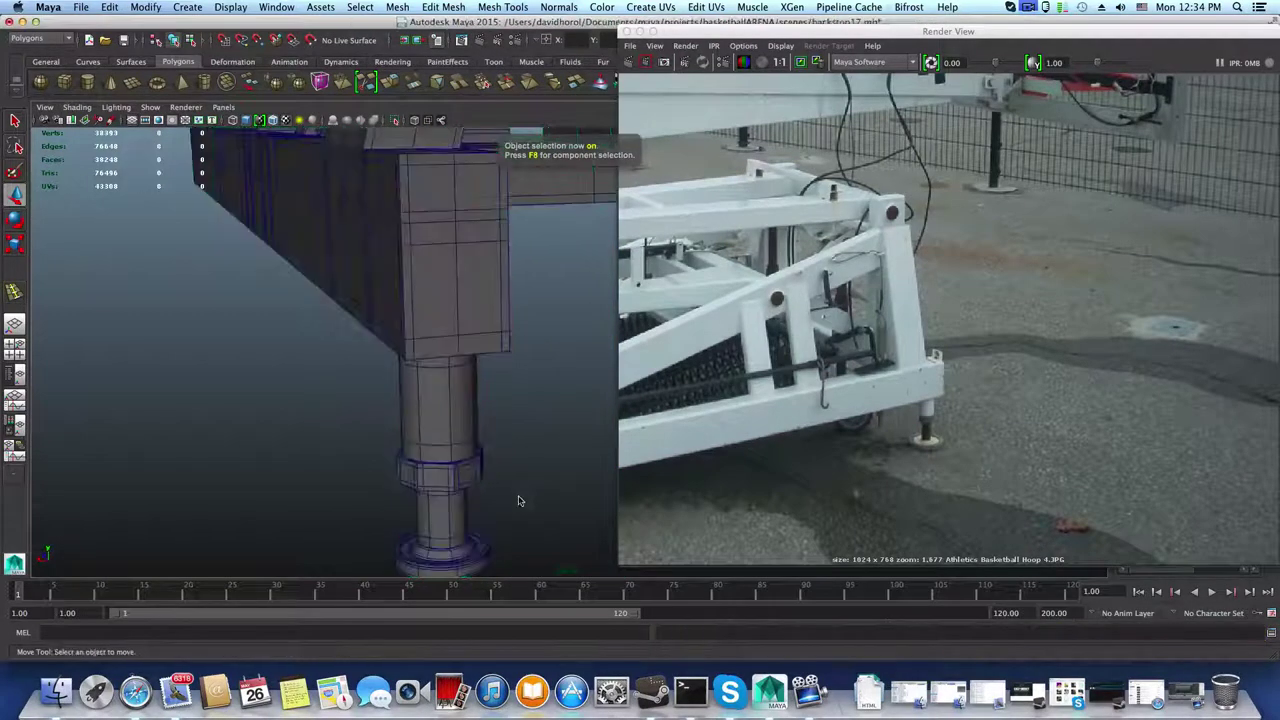
Step: Turn off Wireframe on Shaded, select the base and inspect the stabilizer foot and collar from below
click(72, 110)
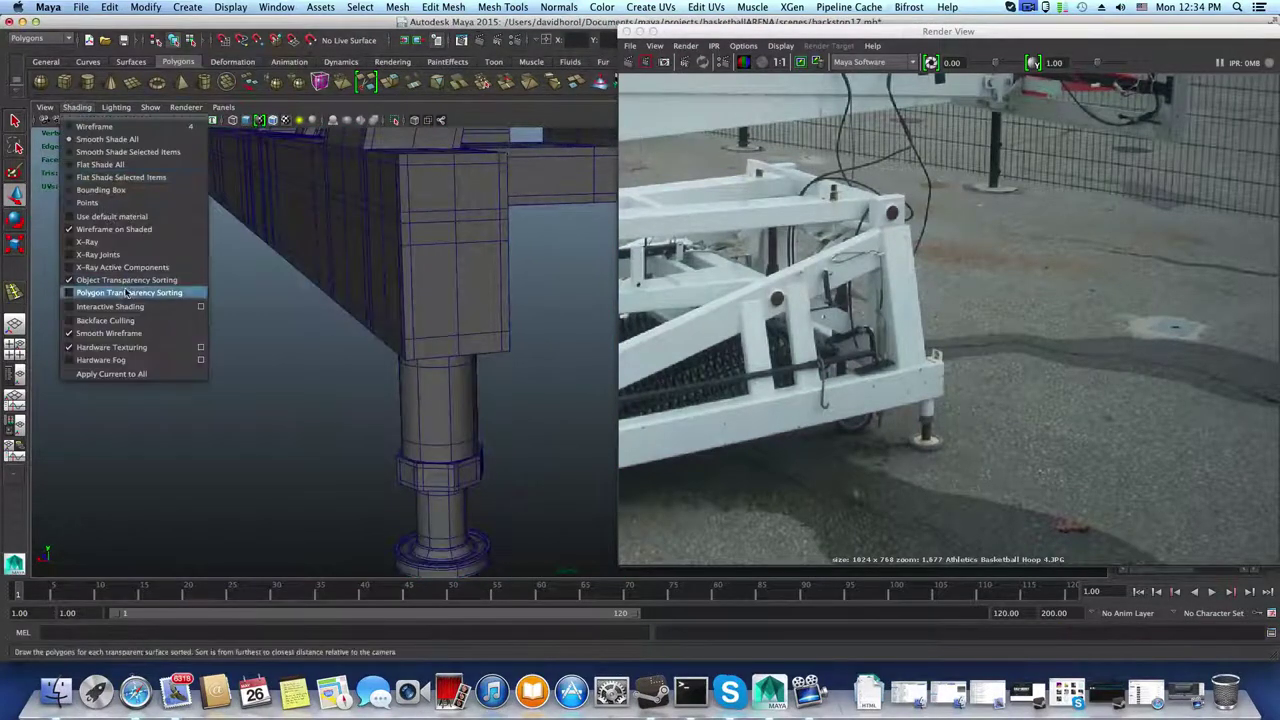
click(100, 232)
alt+drag(541, 480, 377, 313)
click(453, 393)
alt+right_drag(377, 313, 535, 320)
alt+middle_drag(535, 320, 400, 306)
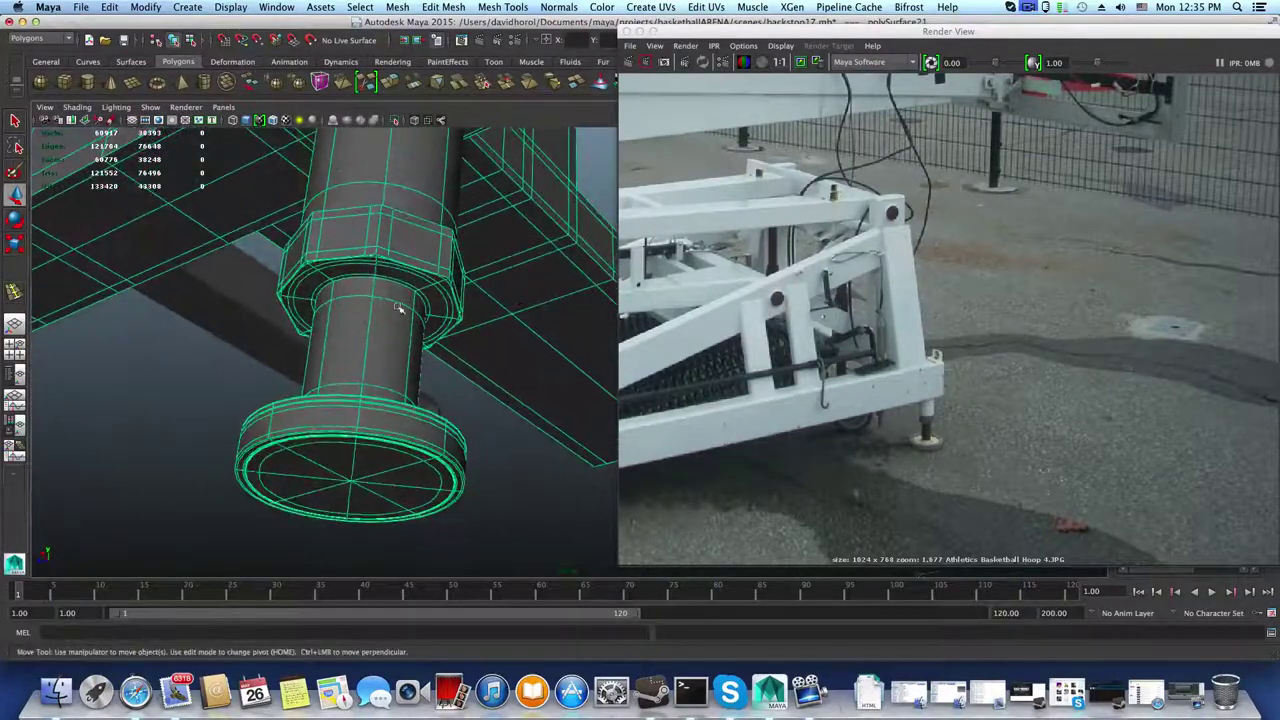
Step: Start the Insert Edge Loop tool at the collar's underside and turn off the base's smooth mesh preview
alt+right_drag(376, 294, 590, 325)
alt+middle_drag(400, 334, 540, 402)
alt+right_drag(438, 352, 316, 390)
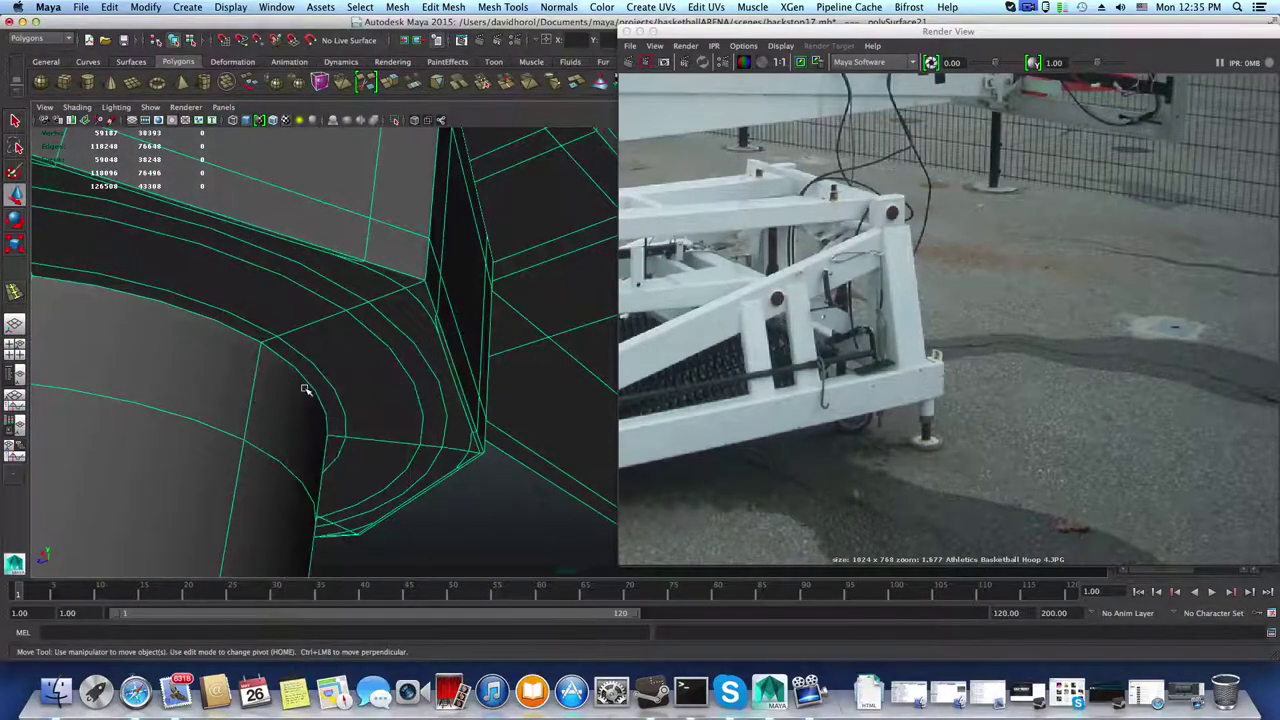
key(F8)
shift+right_click(294, 389)
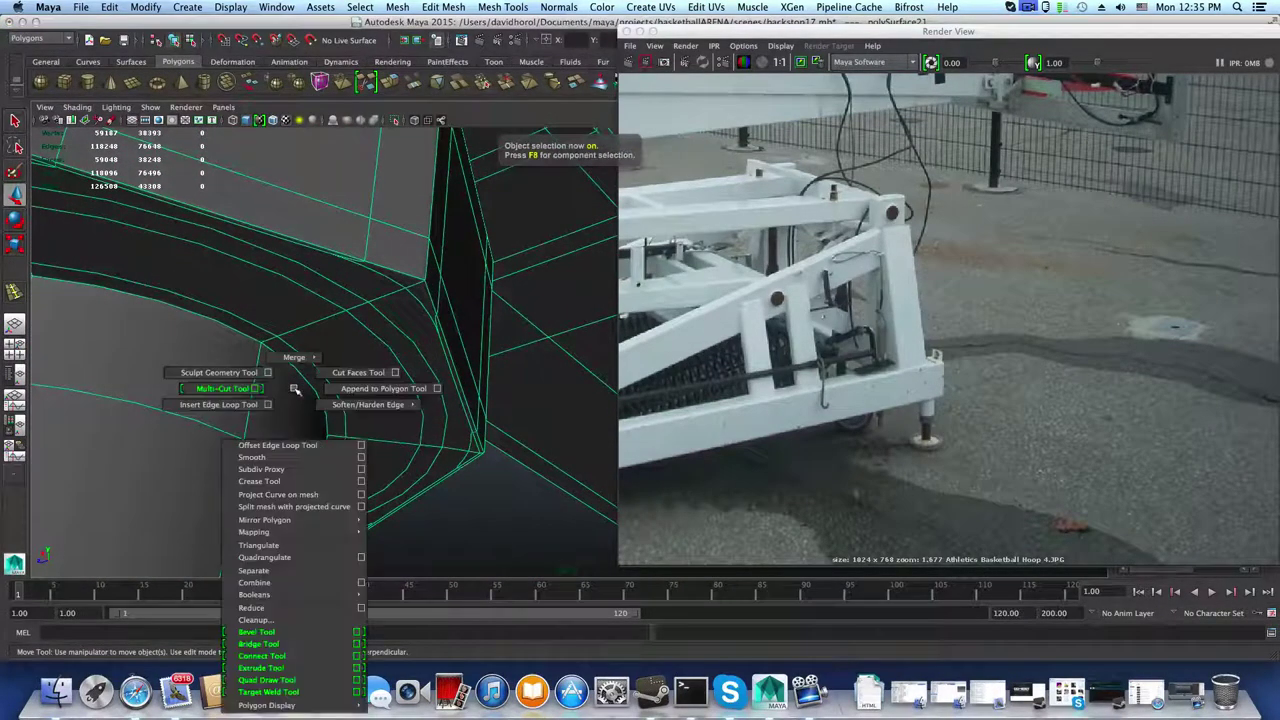
click(234, 406)
key(1)
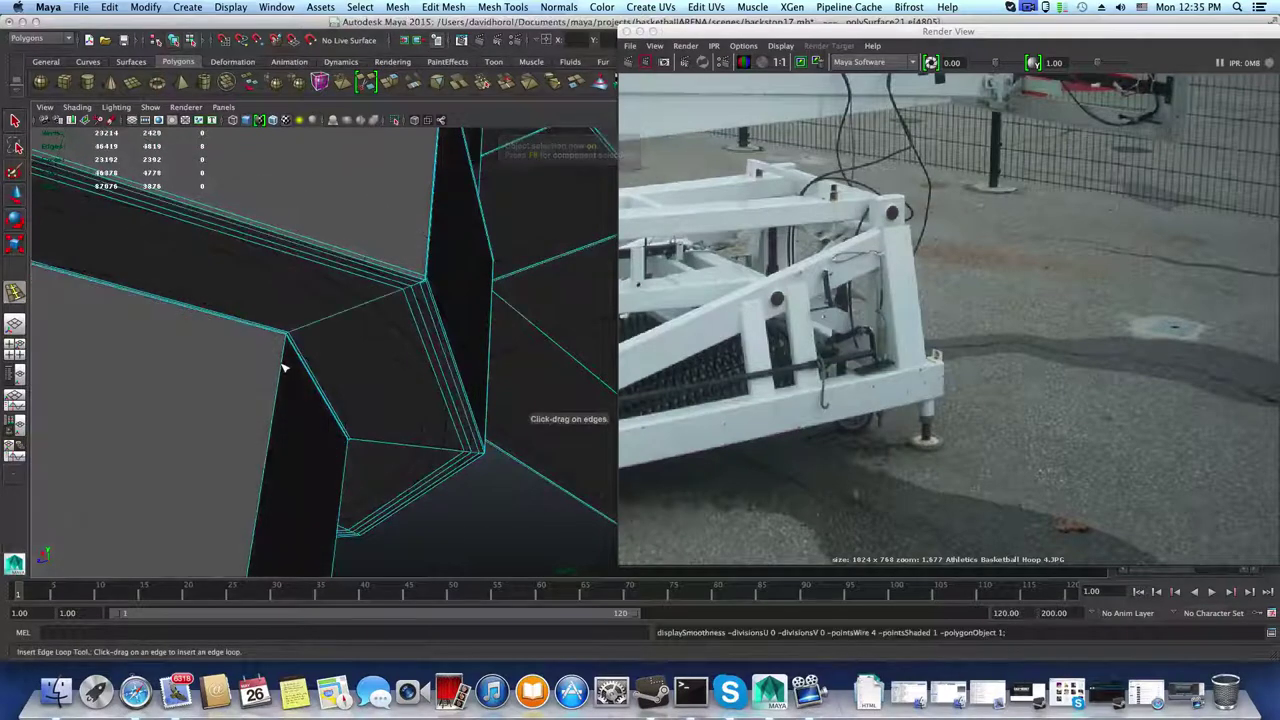
Step: Select the narrow ring of faces where the lower shaft meets the collar's underside and extrude it slightly upward
alt+right_drag(286, 343, 374, 380)
alt+drag(243, 402, 338, 400)
right_drag(336, 384, 343, 414)
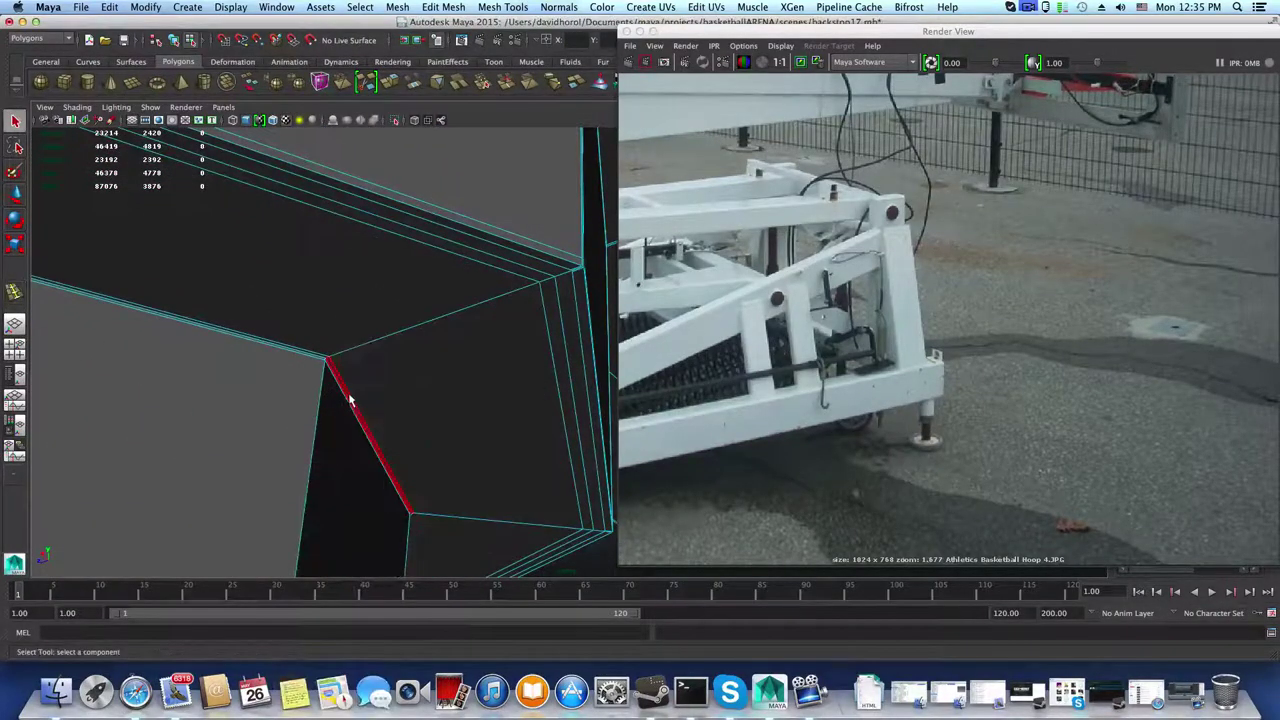
click(348, 397)
click(324, 359)
shift+double_click(323, 358)
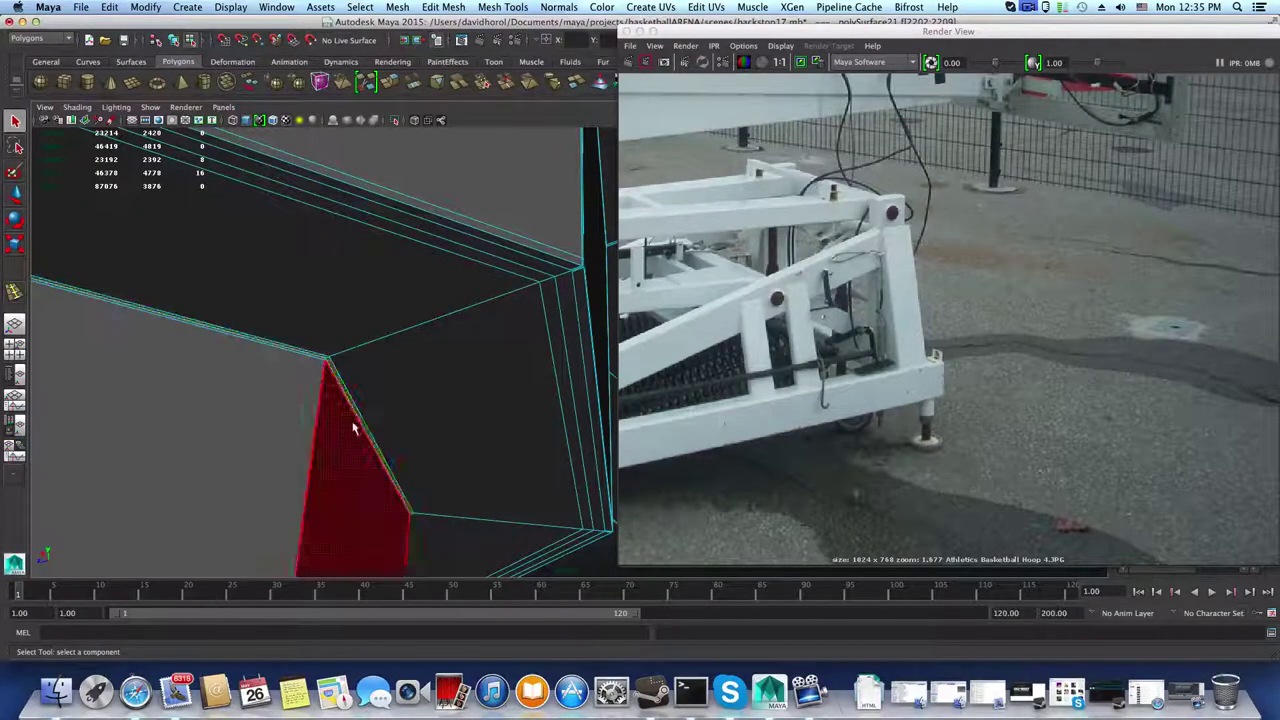
alt+right_drag(354, 426, 345, 385)
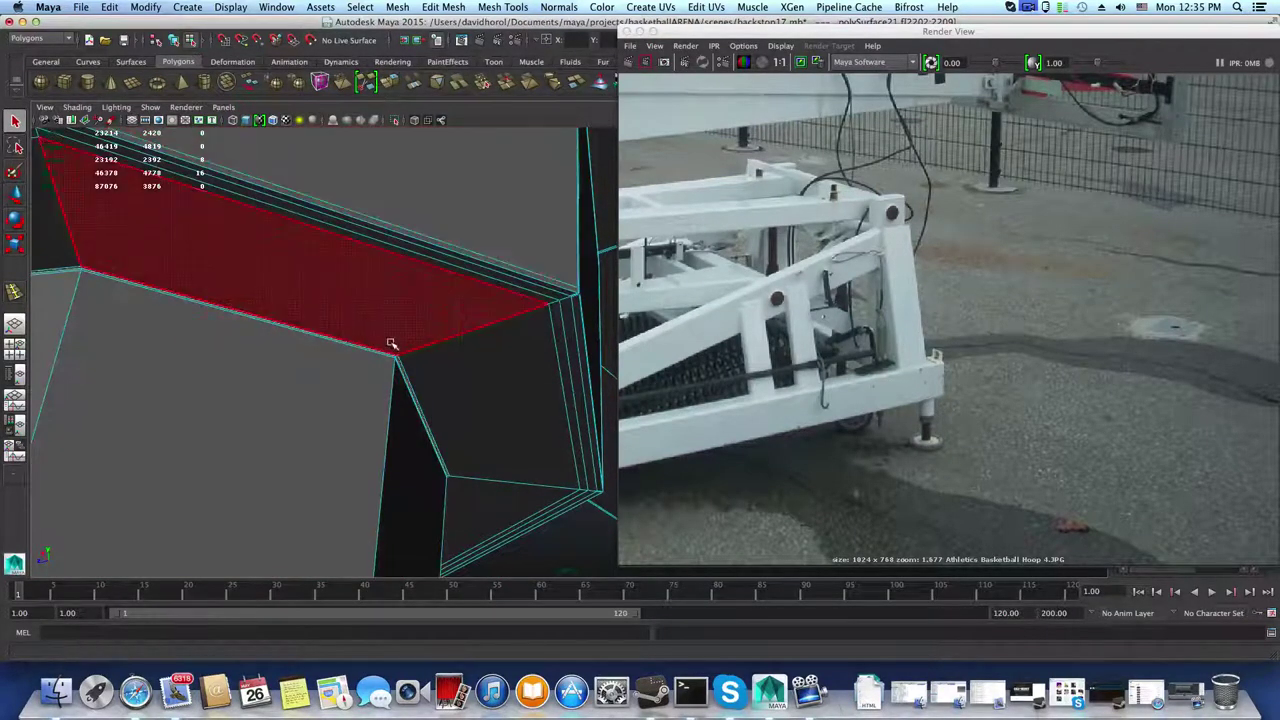
key(ctrl+e)
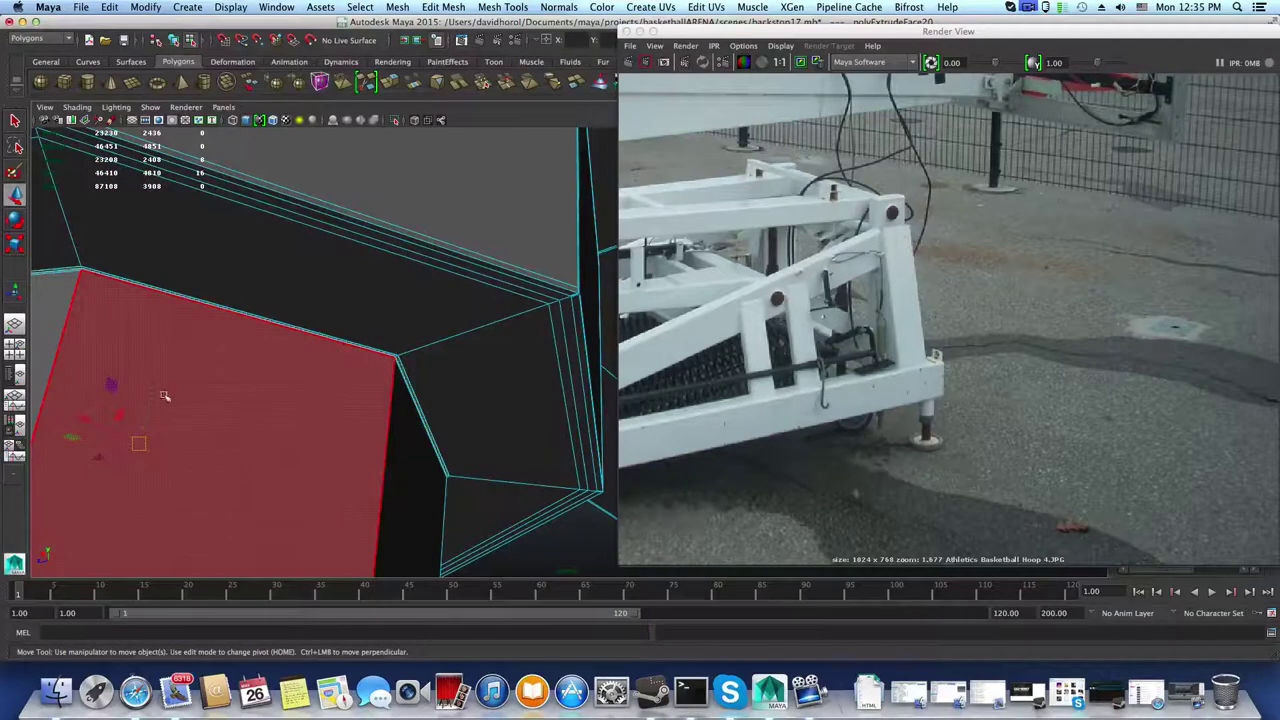
middle_drag(165, 396, 150, 385)
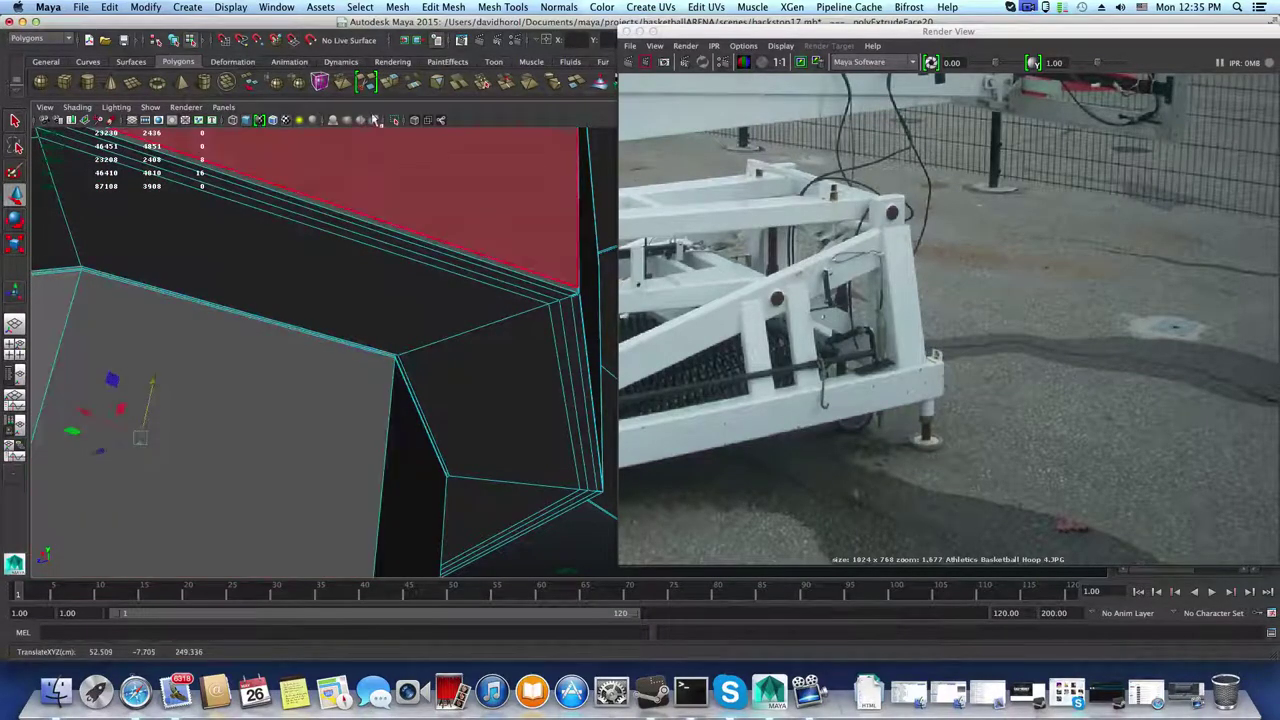
Step: Extrude the same narrow ring of faces a second time and shift it slightly further up
click(391, 82)
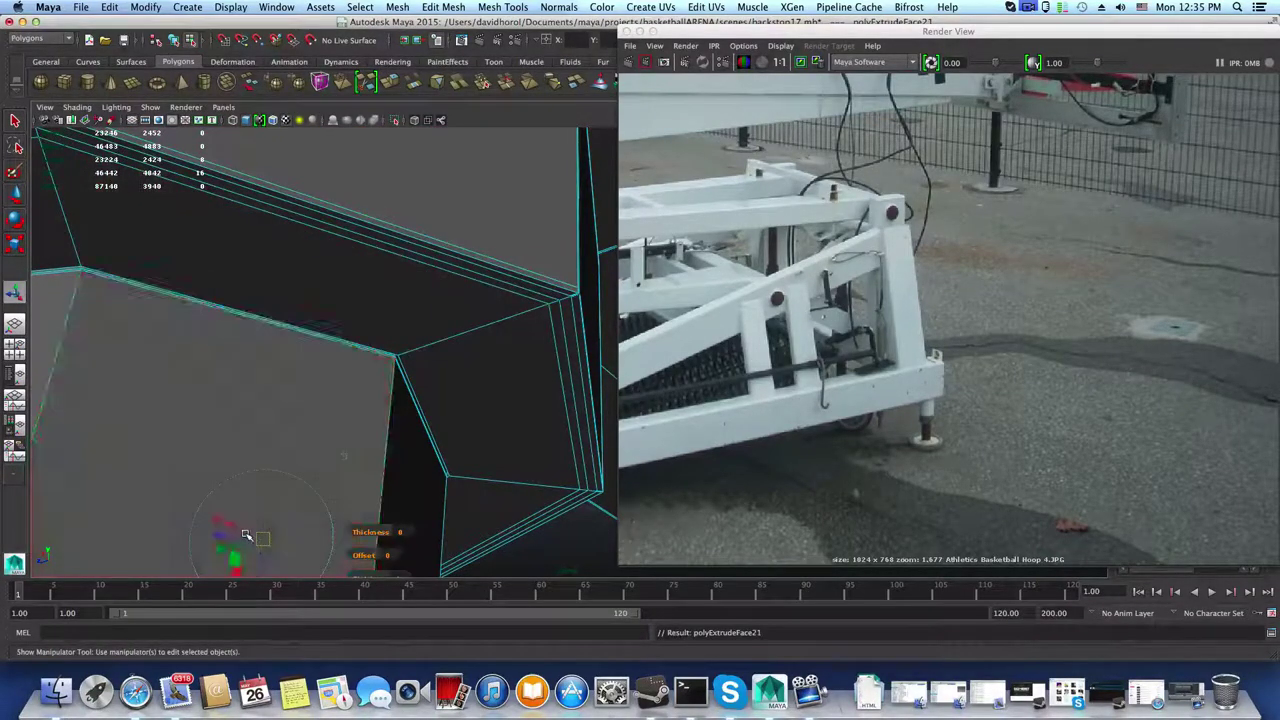
key(w)
middle_drag(152, 383, 151, 380)
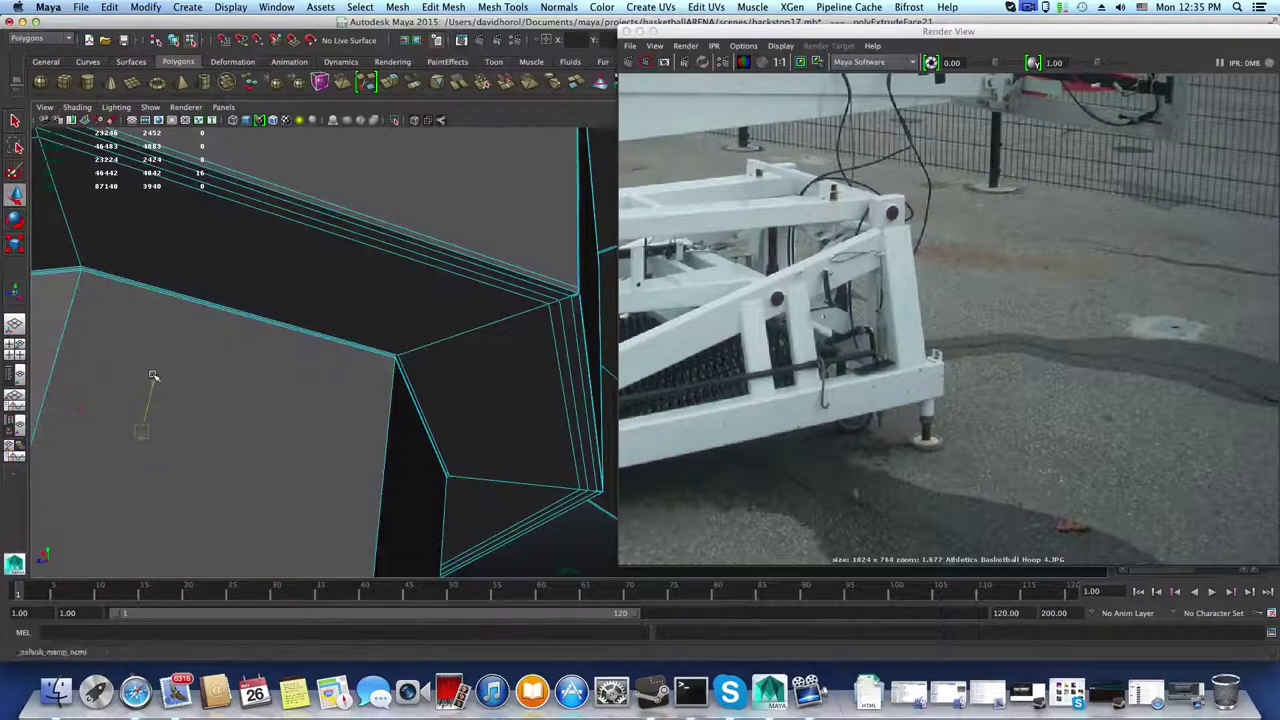
Step: Return to object selection and insert an edge loop on the collar's underside close to the lower shaft
key(F8)
shift+right_drag(476, 372, 417, 391)
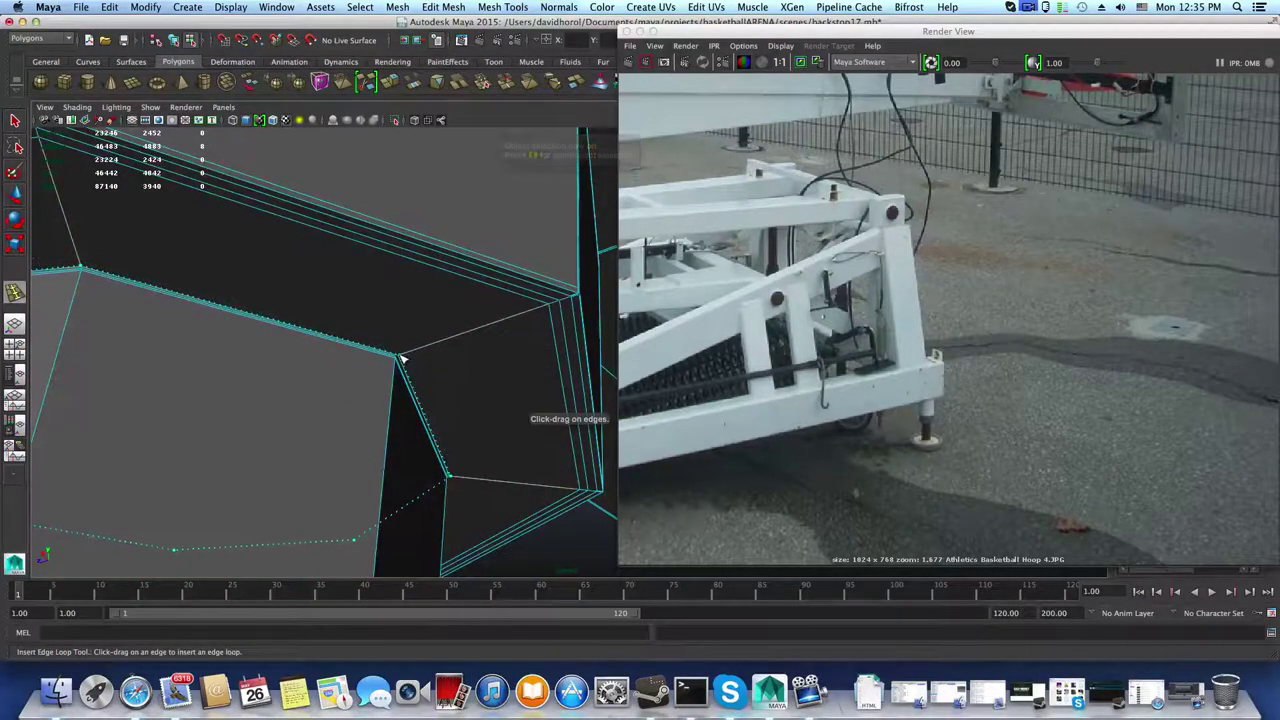
drag(407, 361, 406, 351)
alt+drag(406, 348, 412, 312)
alt+middle_drag(412, 312, 477, 500)
alt+right_drag(477, 500, 550, 470)
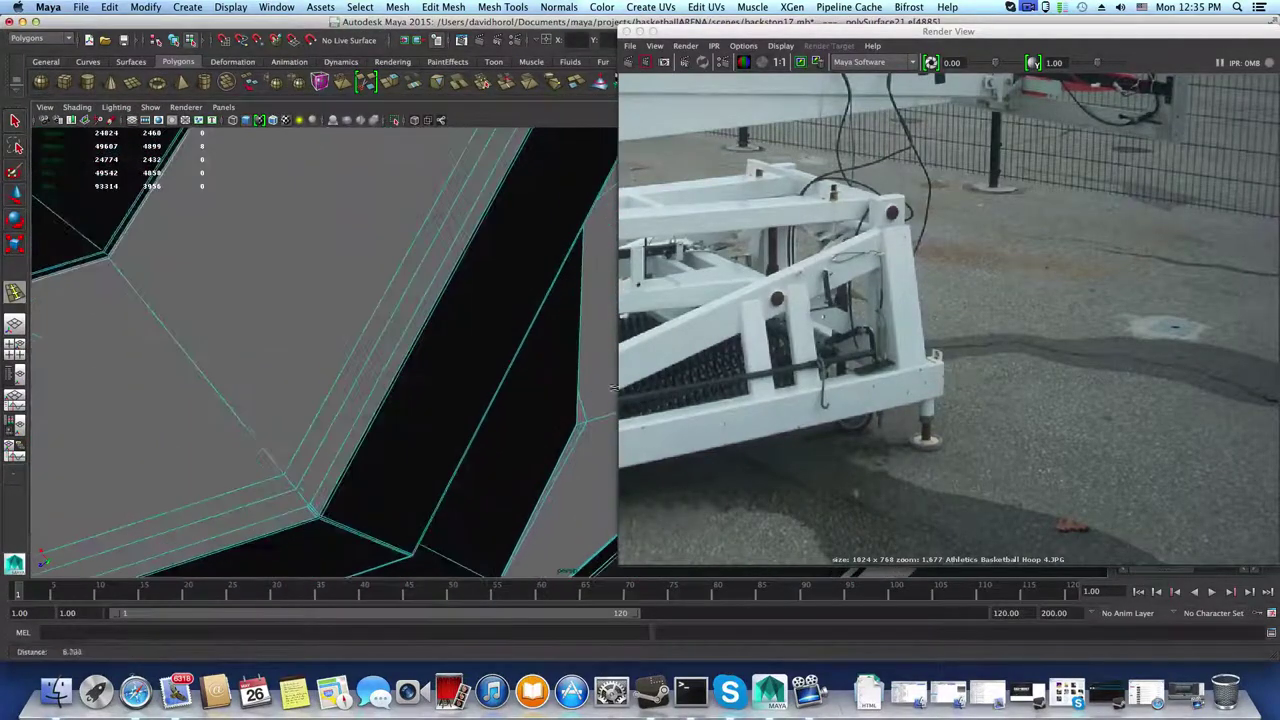
Step: Insert two more supporting edge loops around the junction of the lower shaft and the collar's underside
alt+middle_drag(270, 322, 391, 369)
alt+right_drag(391, 369, 423, 411)
alt+middle_drag(385, 392, 443, 432)
alt+drag(443, 433, 504, 503)
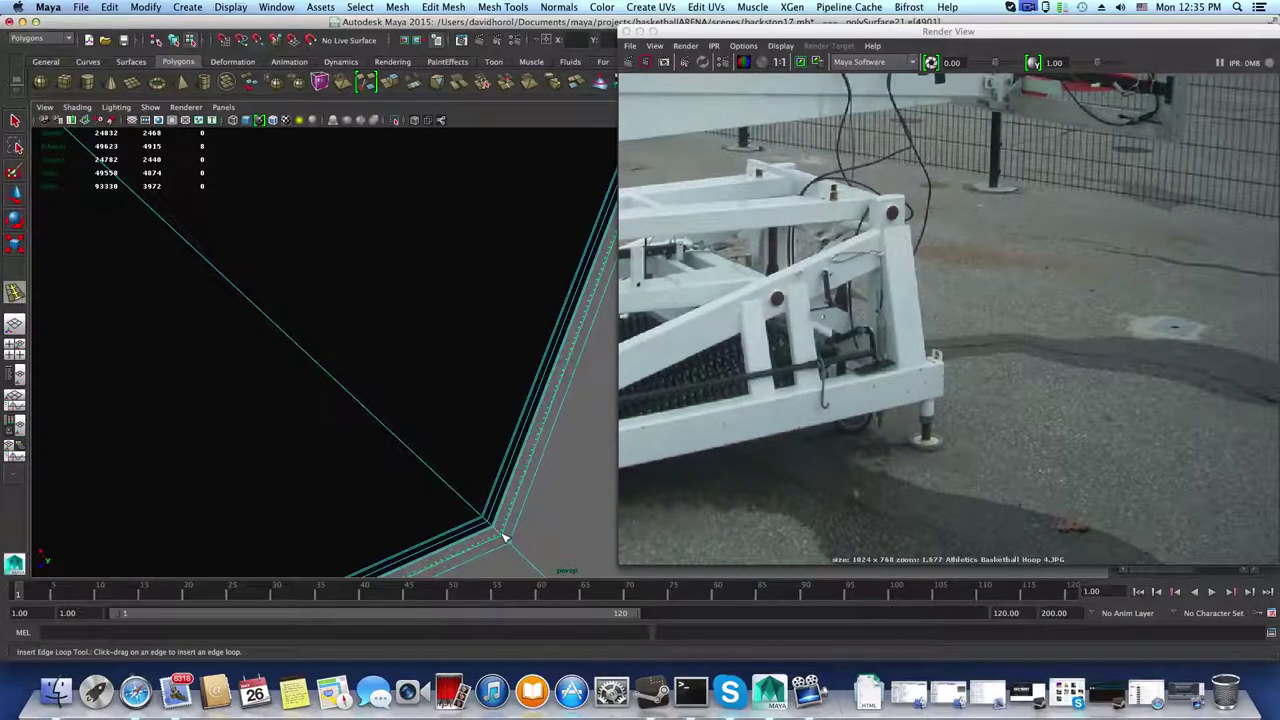
alt+drag(500, 535, 509, 477)
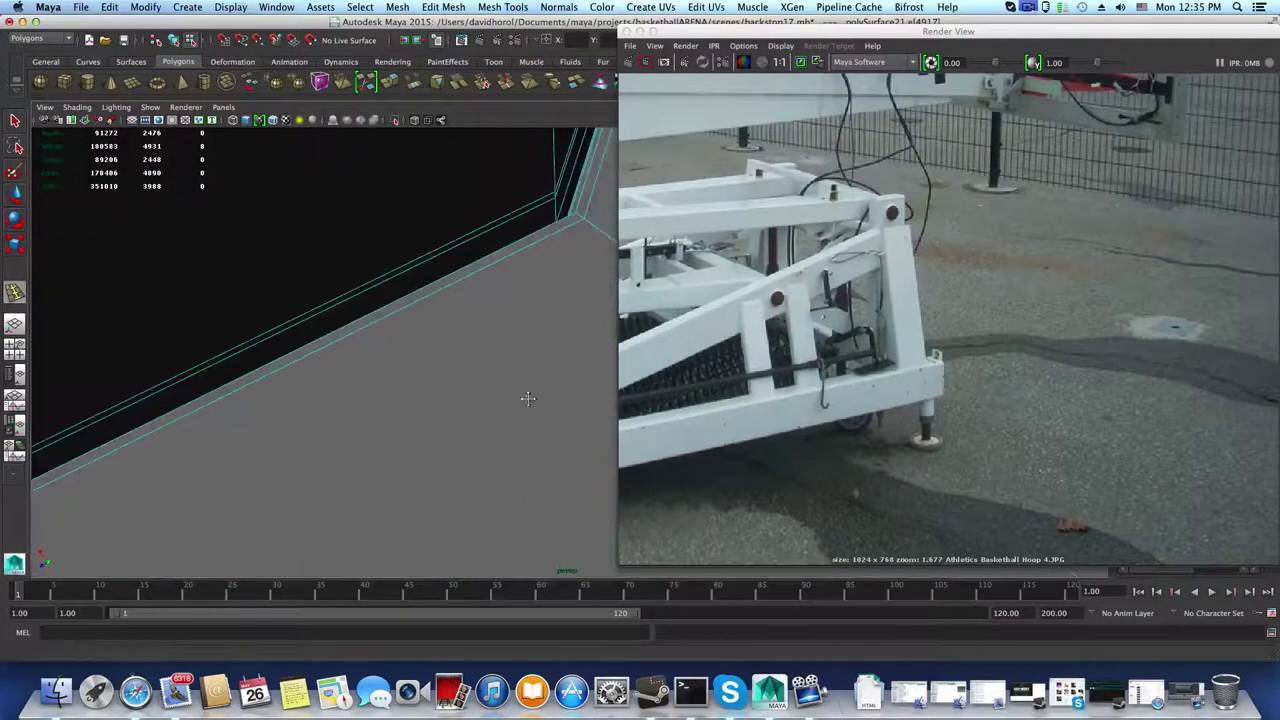
Step: Insert supporting edge loops around the junction of the upper shaft and the collar's top face
alt+drag(528, 399, 347, 508)
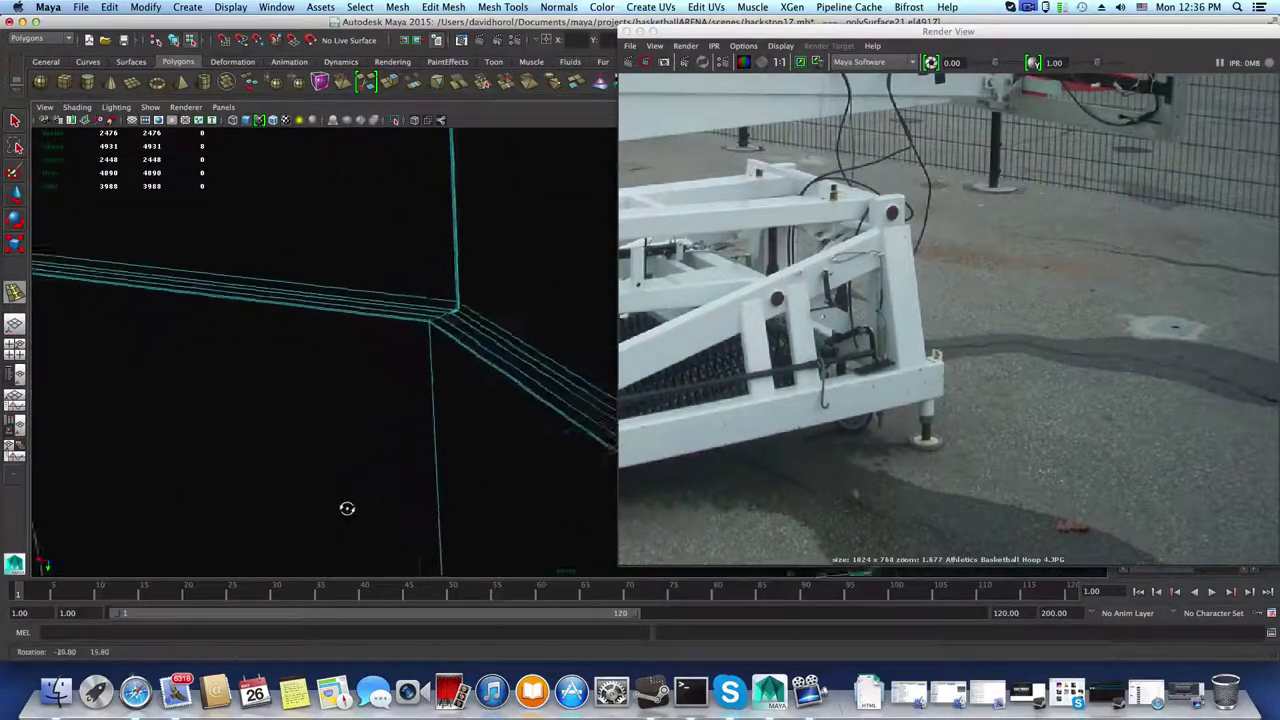
alt+right_drag(347, 508, 419, 437)
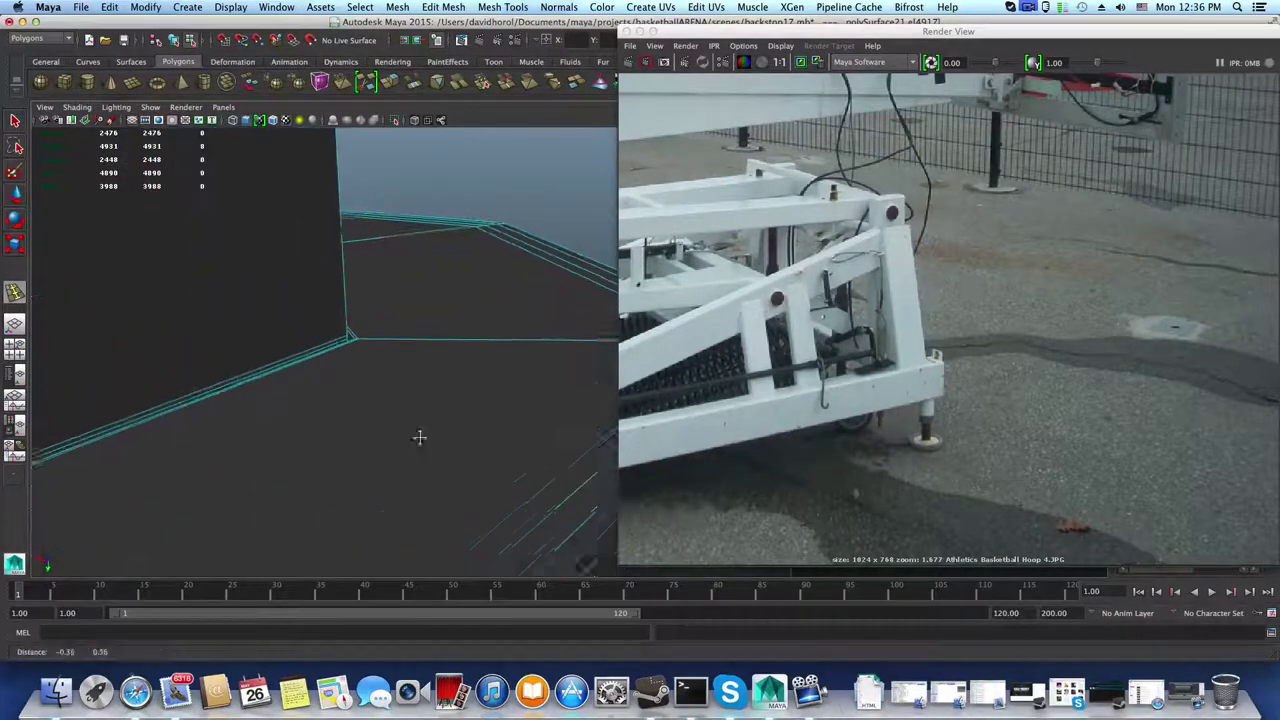
alt+middle_drag(419, 437, 431, 439)
alt+right_drag(367, 390, 492, 428)
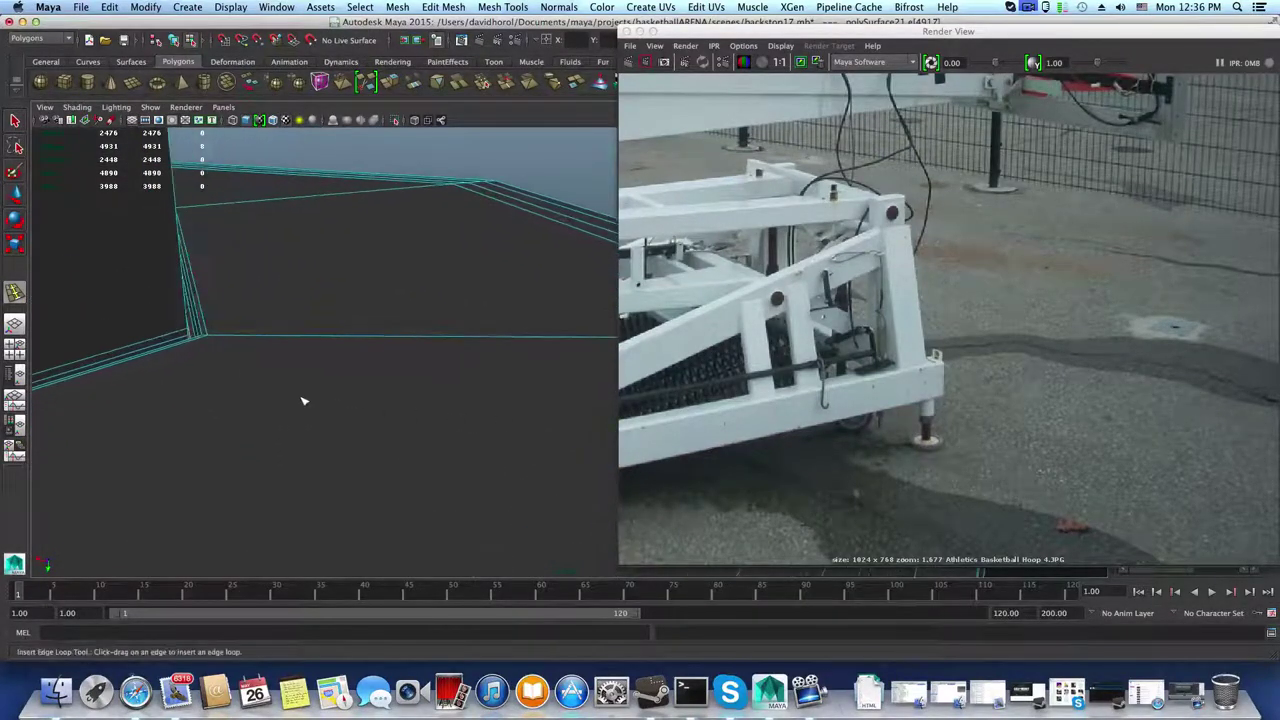
alt+right_drag(304, 401, 461, 433)
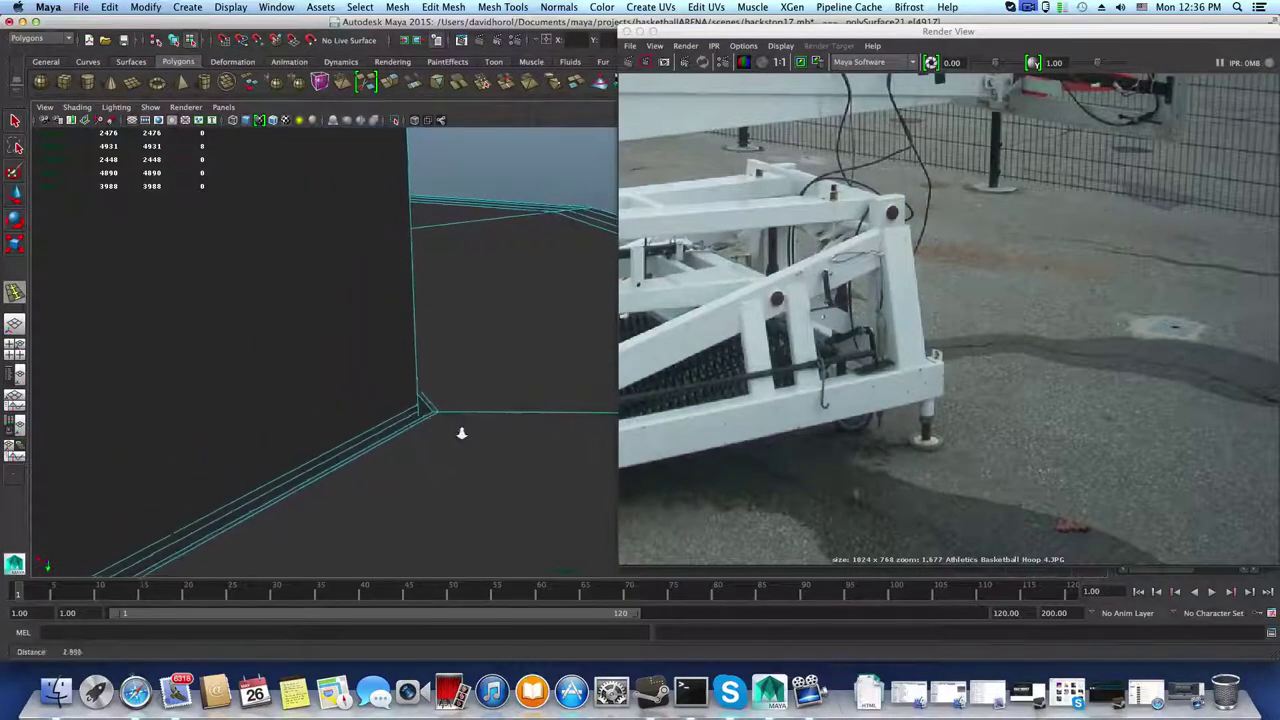
alt+drag(461, 433, 463, 377)
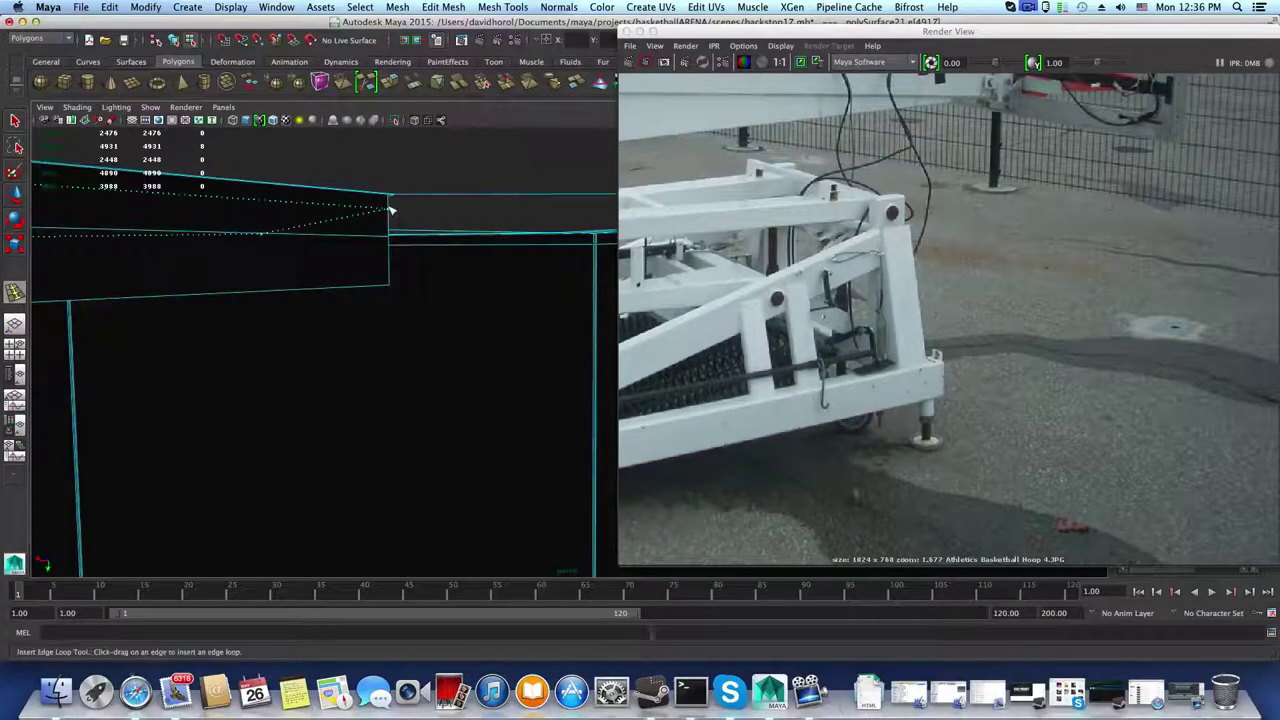
click(393, 285)
alt+drag(391, 289, 474, 156)
alt+drag(441, 230, 388, 258)
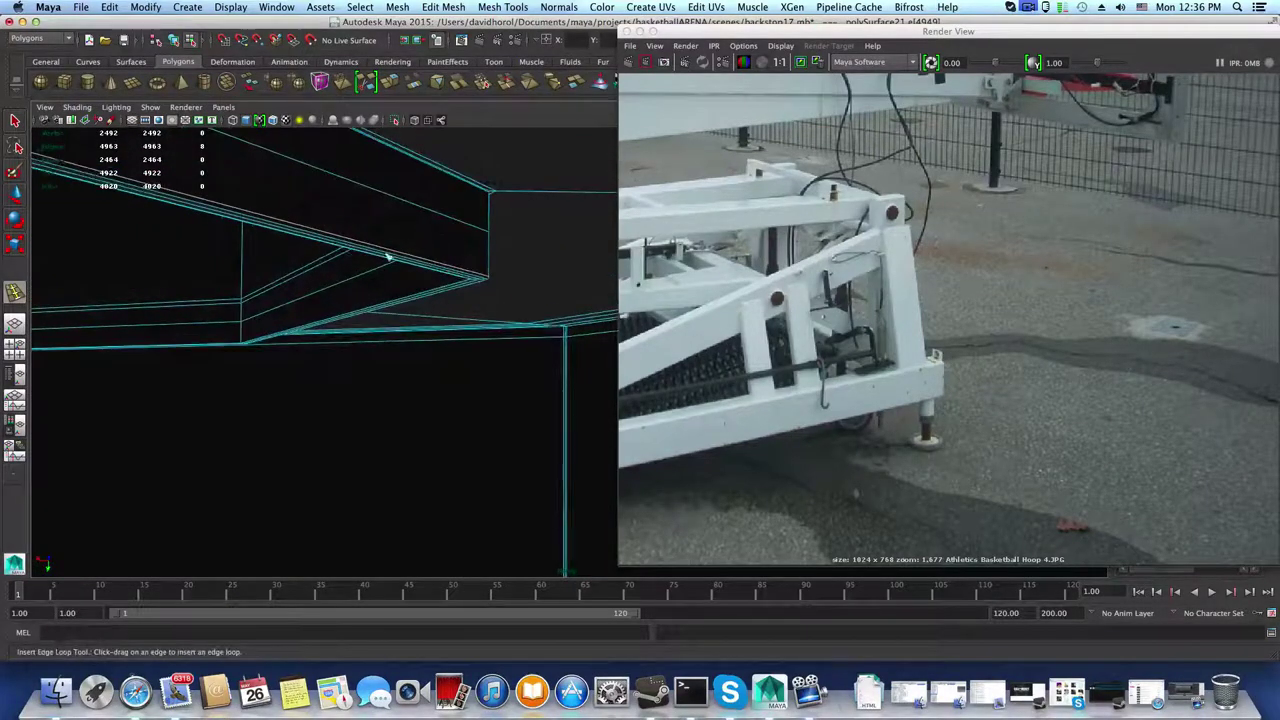
alt+drag(452, 285, 395, 332)
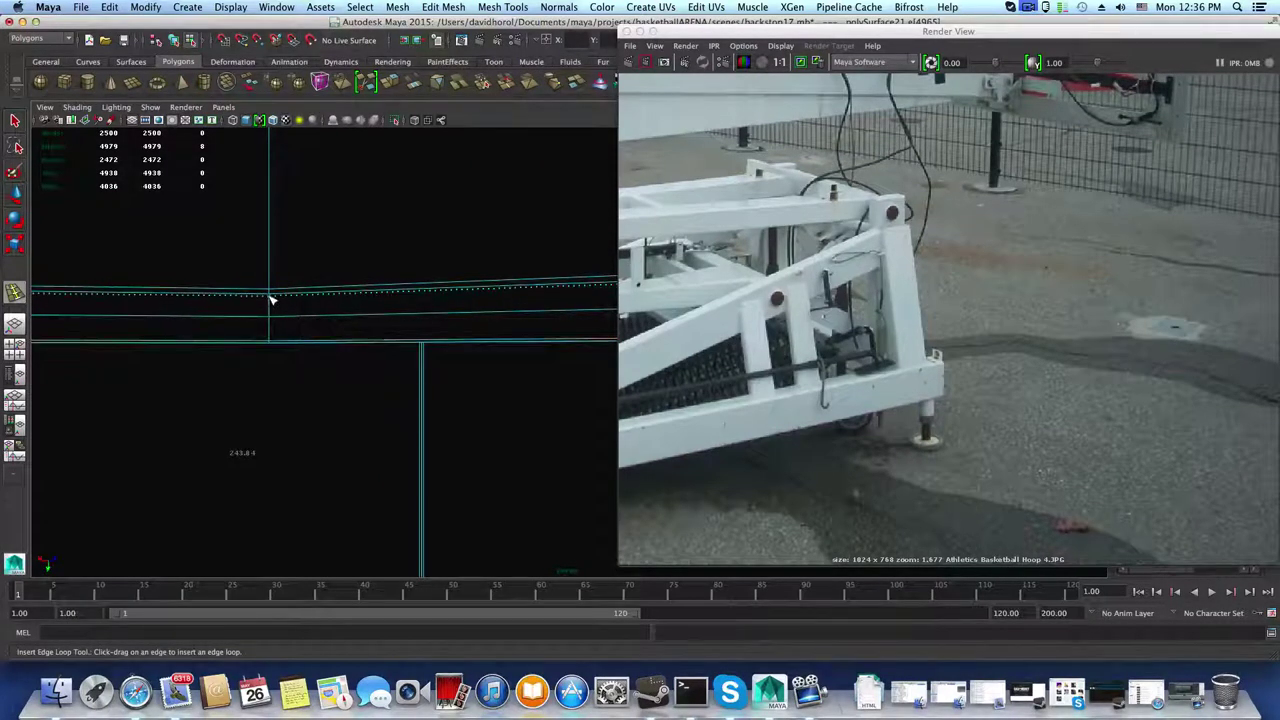
Step: Turn on the base's smooth mesh preview, return to object selection and inspect the smoothed collar and foot from several angles
key(3)
alt+drag(366, 345, 266, 363)
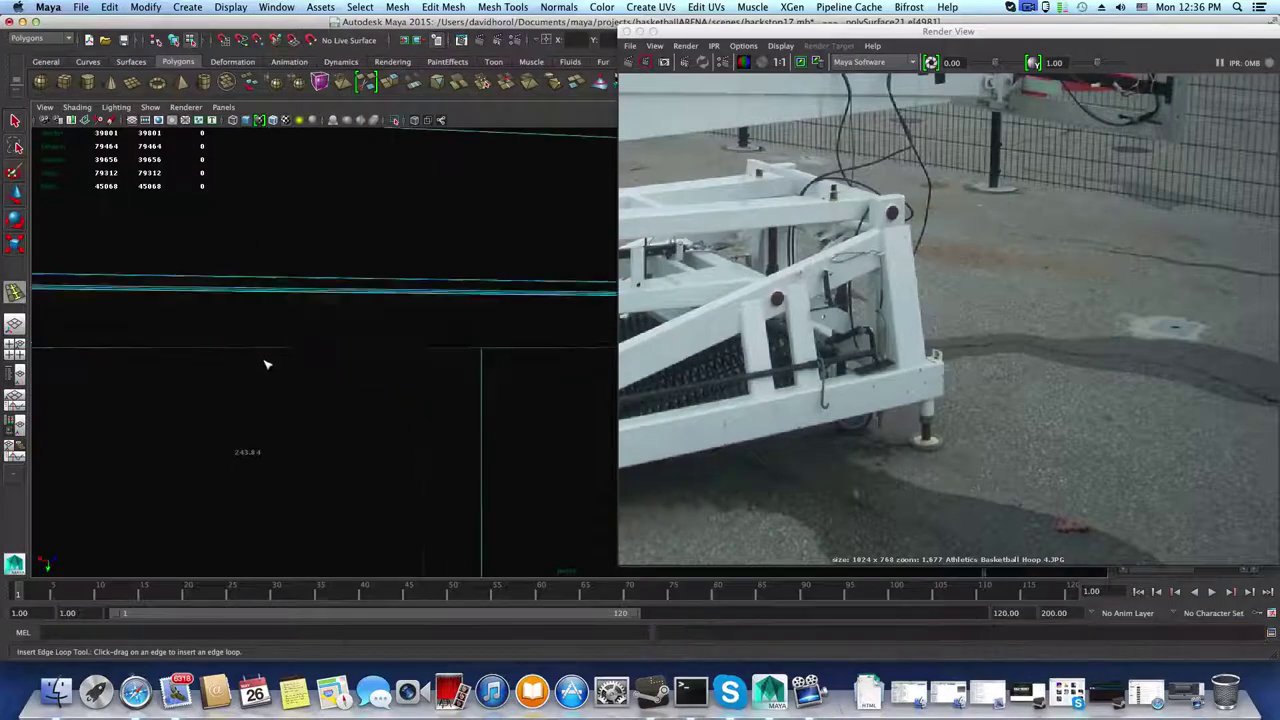
key(F8)
scroll(371, 349, down, 5)
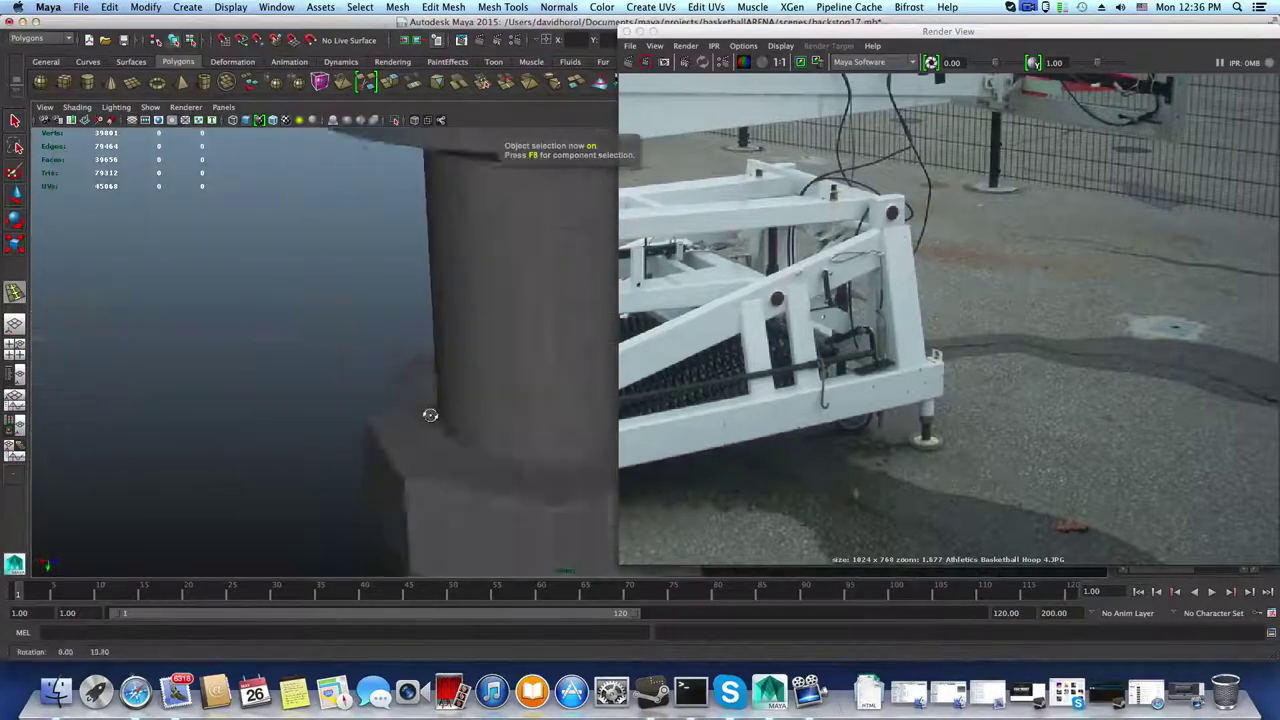
alt+middle_drag(452, 437, 240, 317)
alt+right_drag(240, 317, 547, 405)
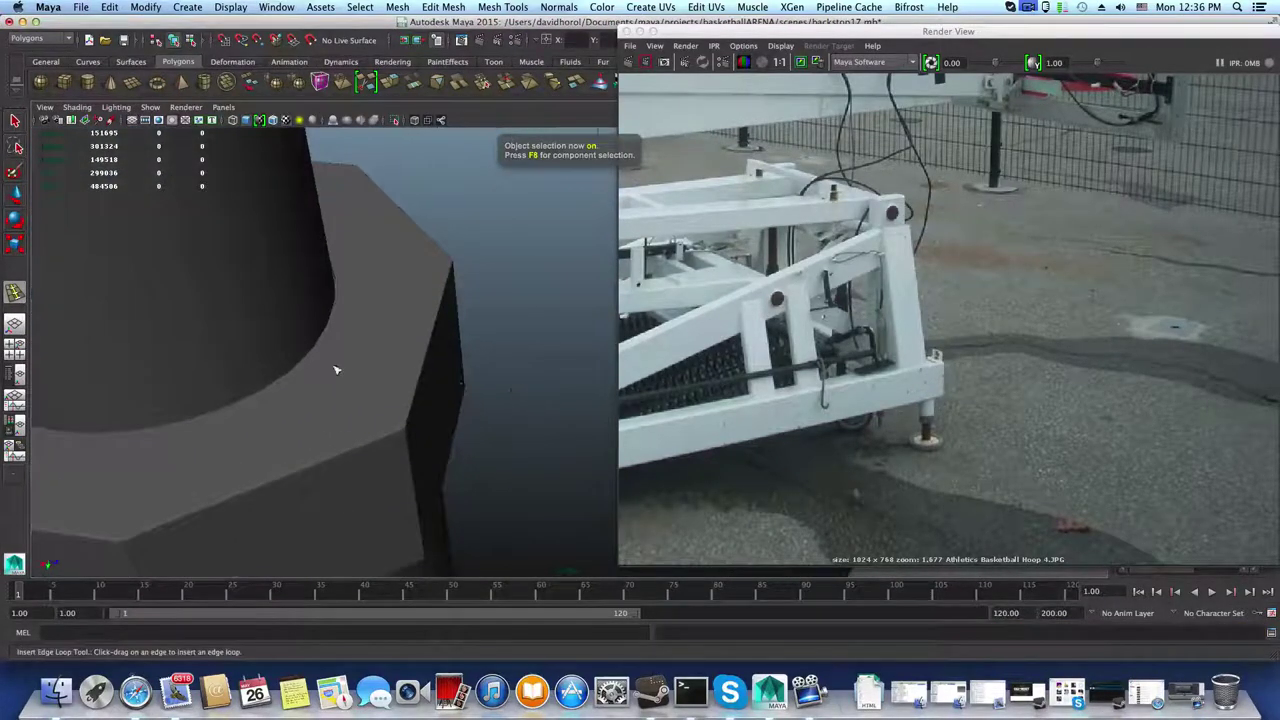
alt+drag(335, 370, 414, 380)
alt+right_drag(414, 380, 130, 374)
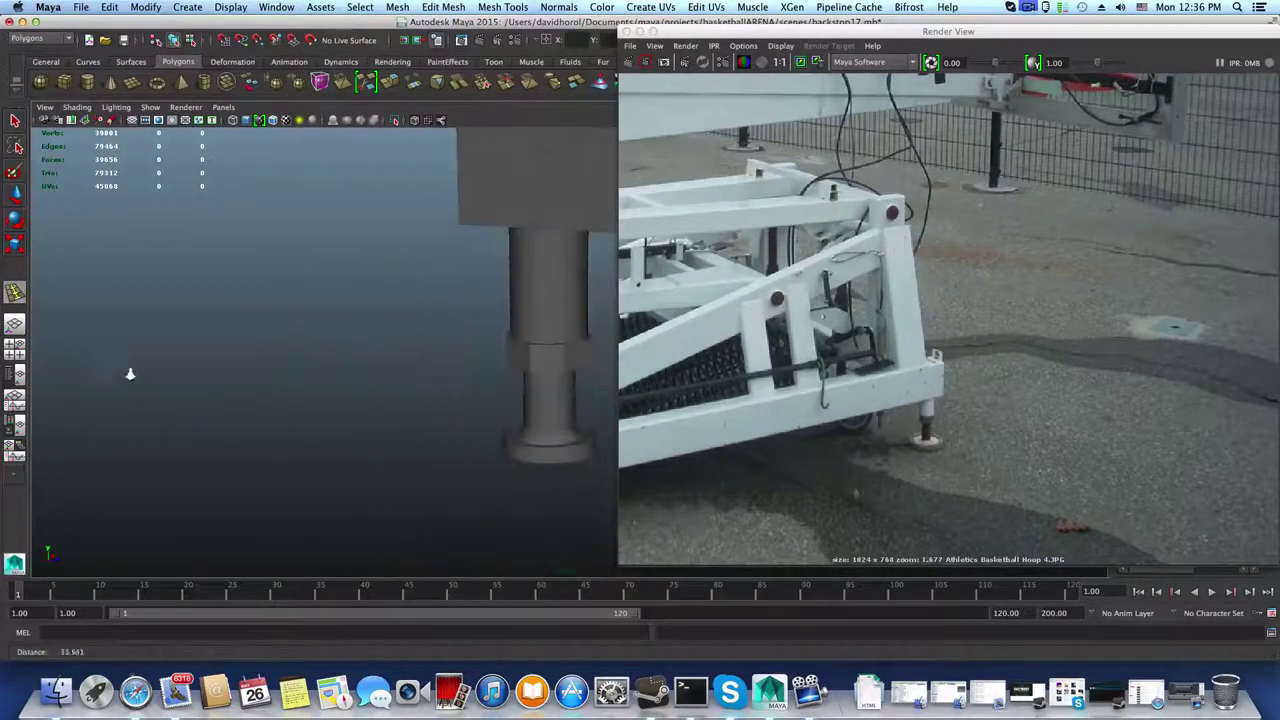
alt+drag(129, 374, 535, 375)
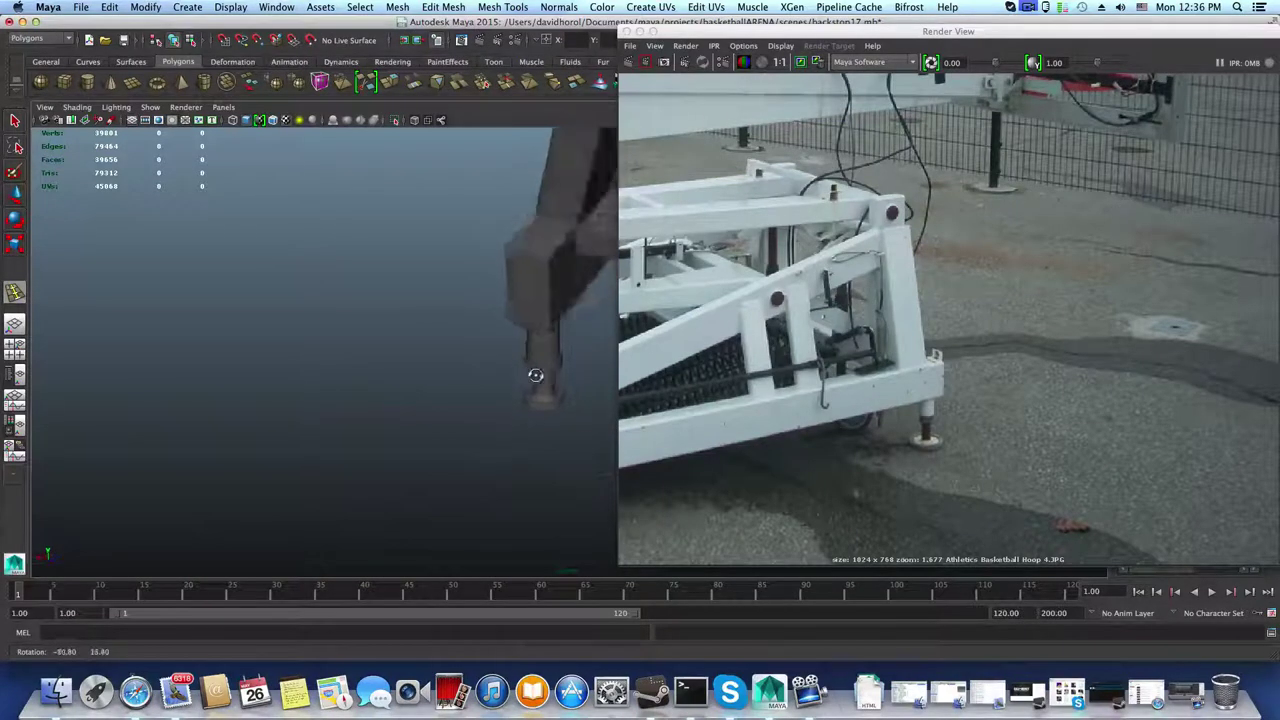
alt+middle_drag(535, 375, 400, 392)
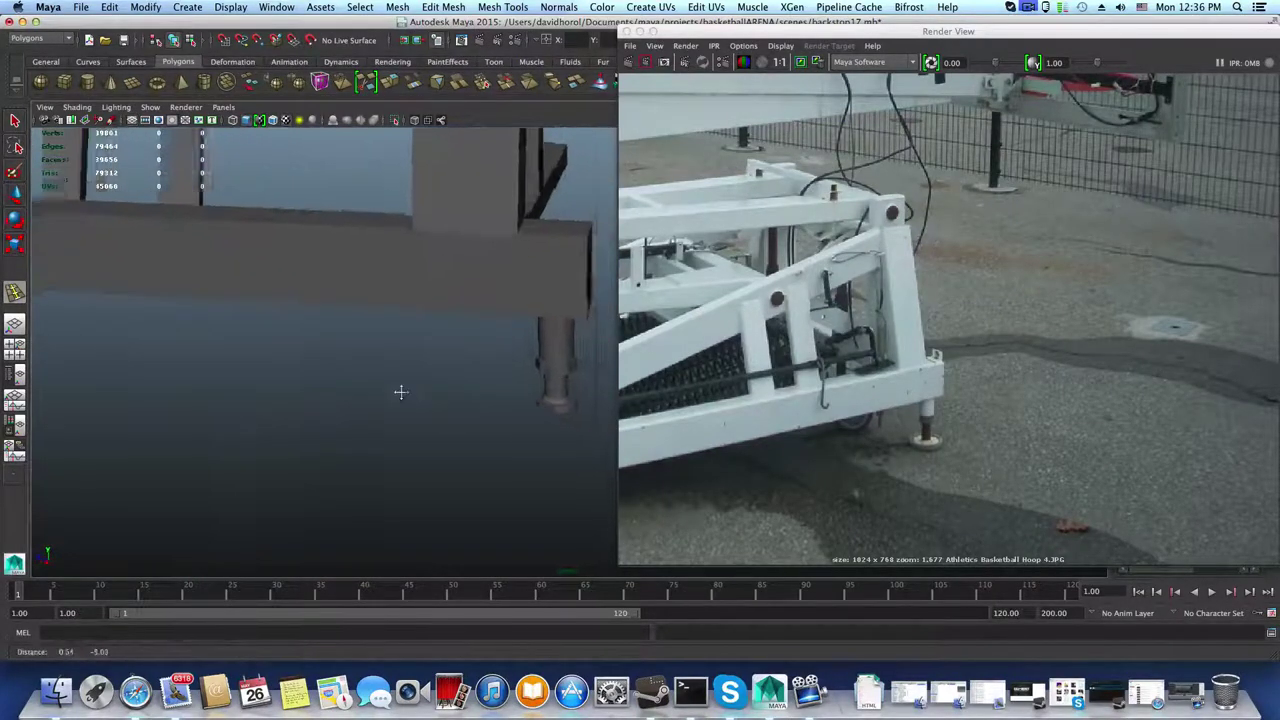
alt+drag(400, 392, 506, 416)
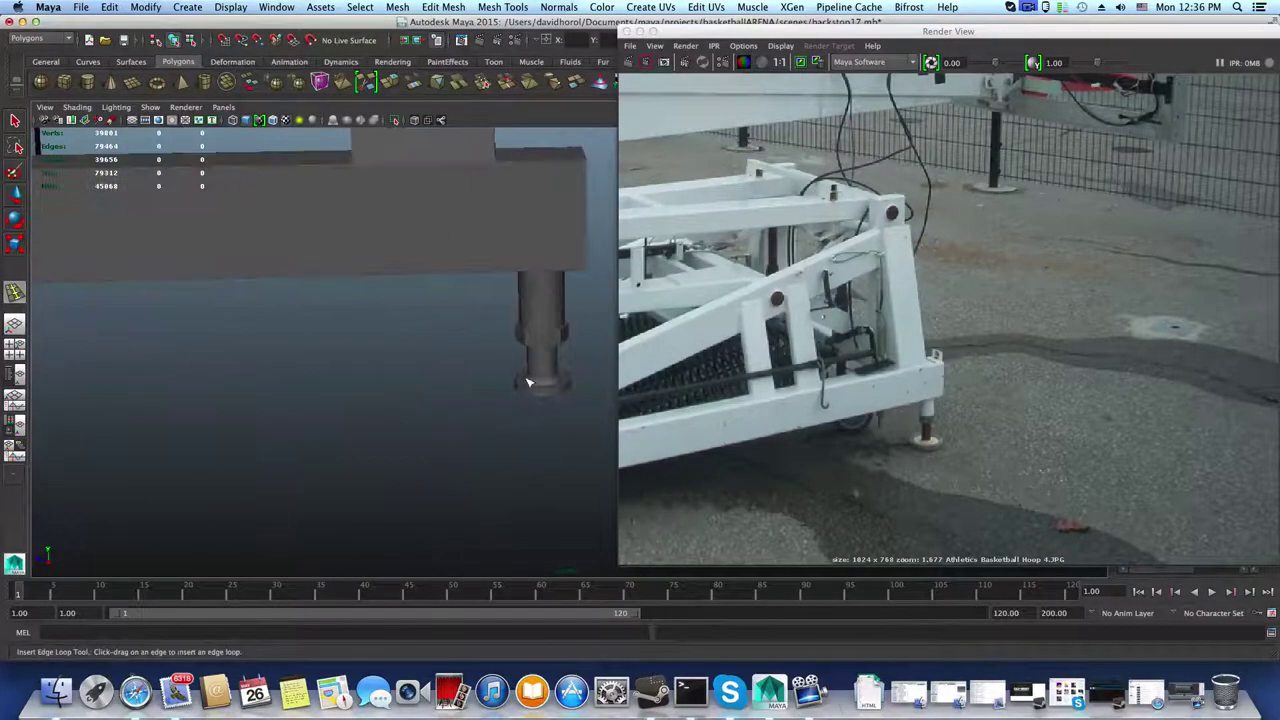
Step: Select the base and examine the stabilizer foot's edges and vertices up close in component mode
click(545, 382)
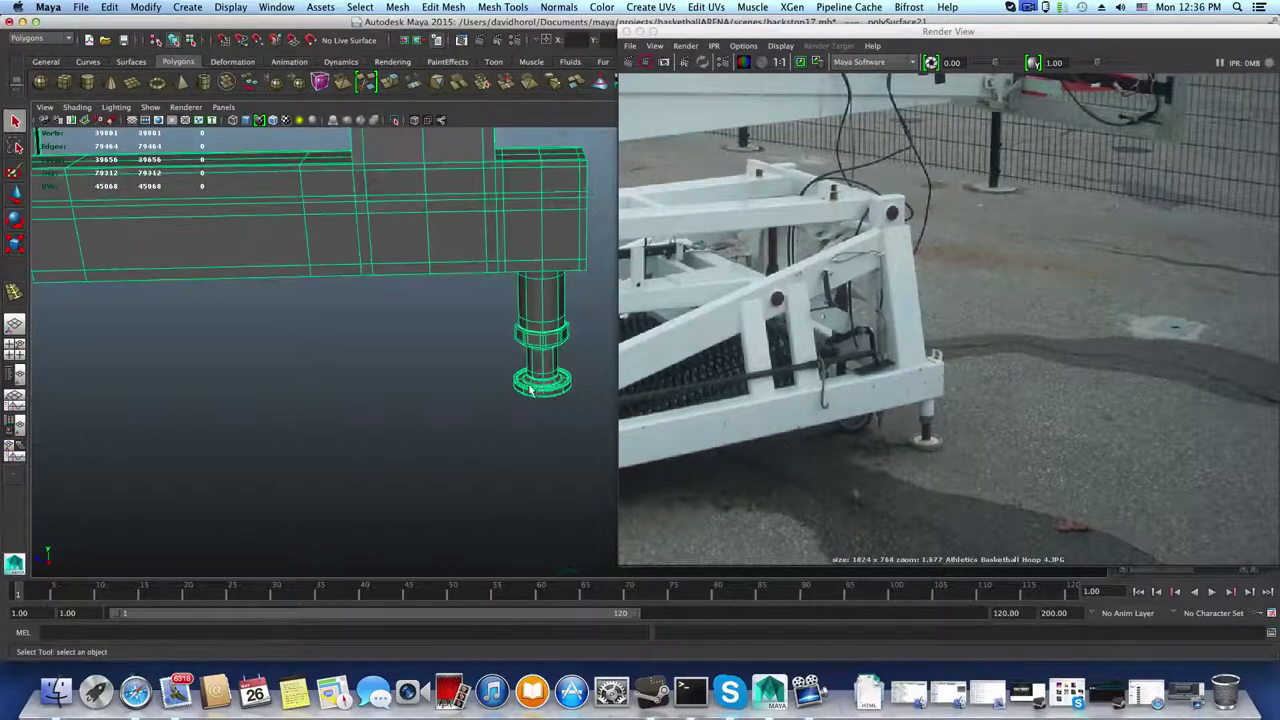
alt+right_drag(526, 388, 700, 452)
alt+right_drag(492, 444, 650, 462)
alt+right_drag(470, 465, 628, 484)
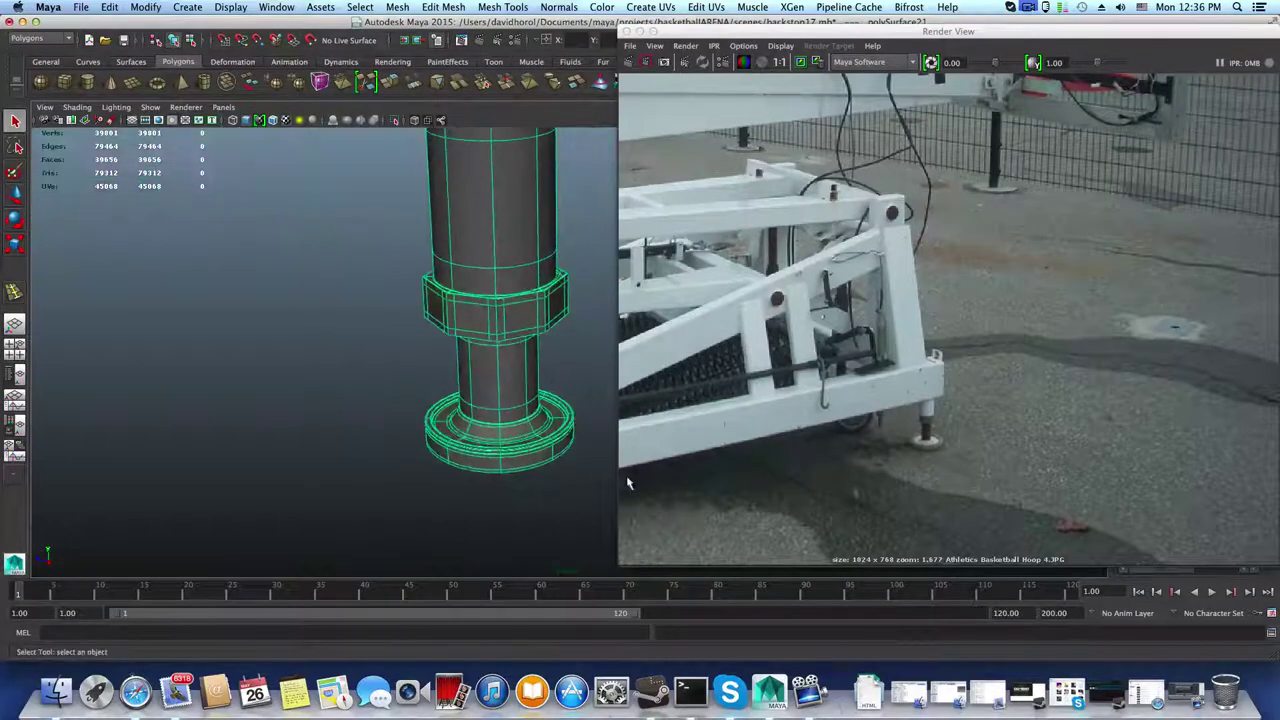
right_drag(543, 427, 540, 364)
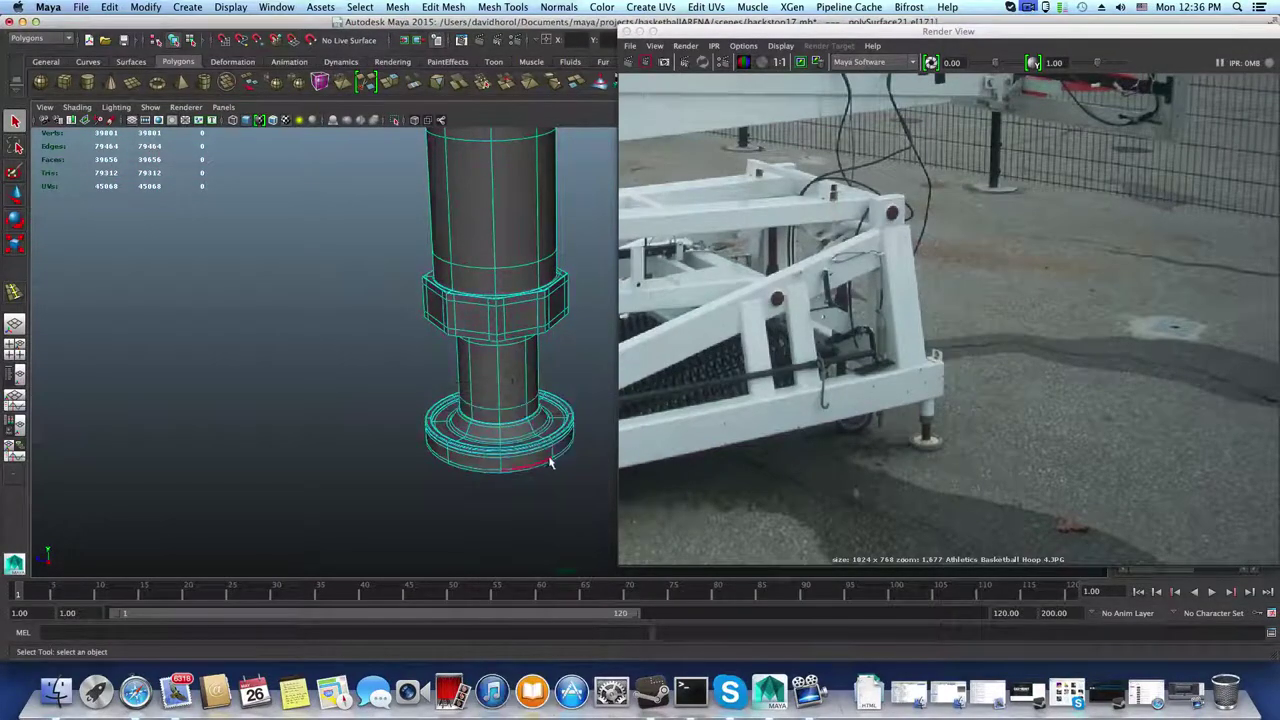
alt+drag(548, 458, 545, 478)
right_drag(548, 444, 500, 400)
alt+drag(543, 447, 507, 460)
alt+right_drag(507, 460, 369, 443)
mouse_move(369, 443)
alt+mouse_down()
mouse_move(387, 427)
mouse_move(346, 443)
alt+mouse_up()
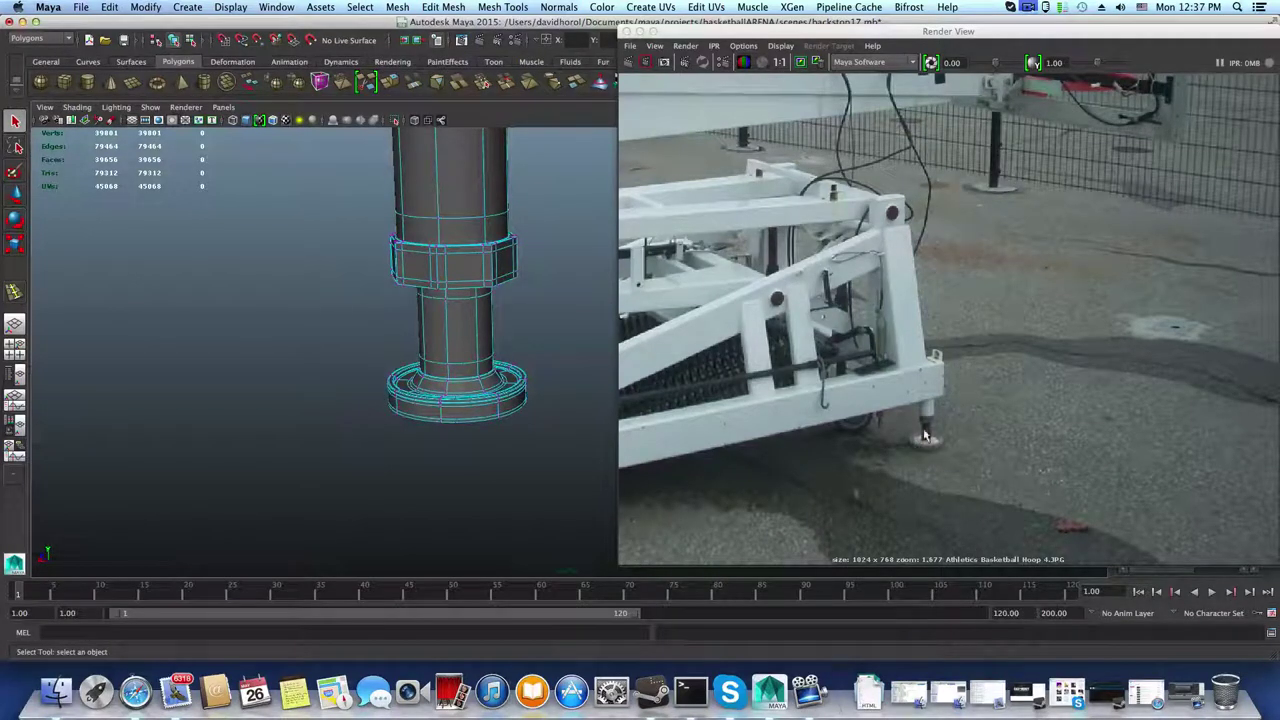
Step: Compare the foot and collar's proportions with the reference photo and return to object selection
alt+drag(527, 505, 580, 430)
mouse_move(580, 430)
alt+right_down()
mouse_move(737, 520)
mouse_move(495, 477)
mouse_move(670, 490)
alt+right_up()
mouse_move(517, 470)
alt+right_down()
mouse_move(658, 479)
mouse_move(580, 450)
alt+right_up()
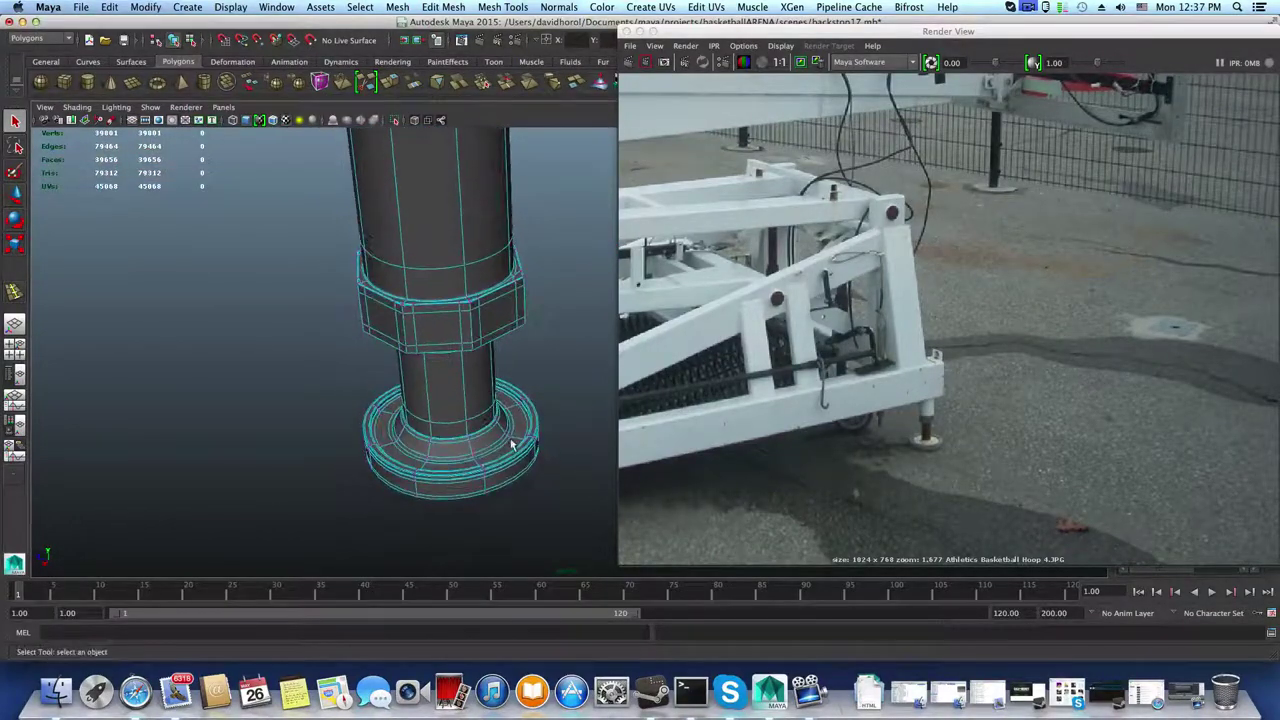
alt+right_drag(482, 460, 613, 477)
alt+drag(613, 477, 514, 451)
scroll(514, 451, down, 8)
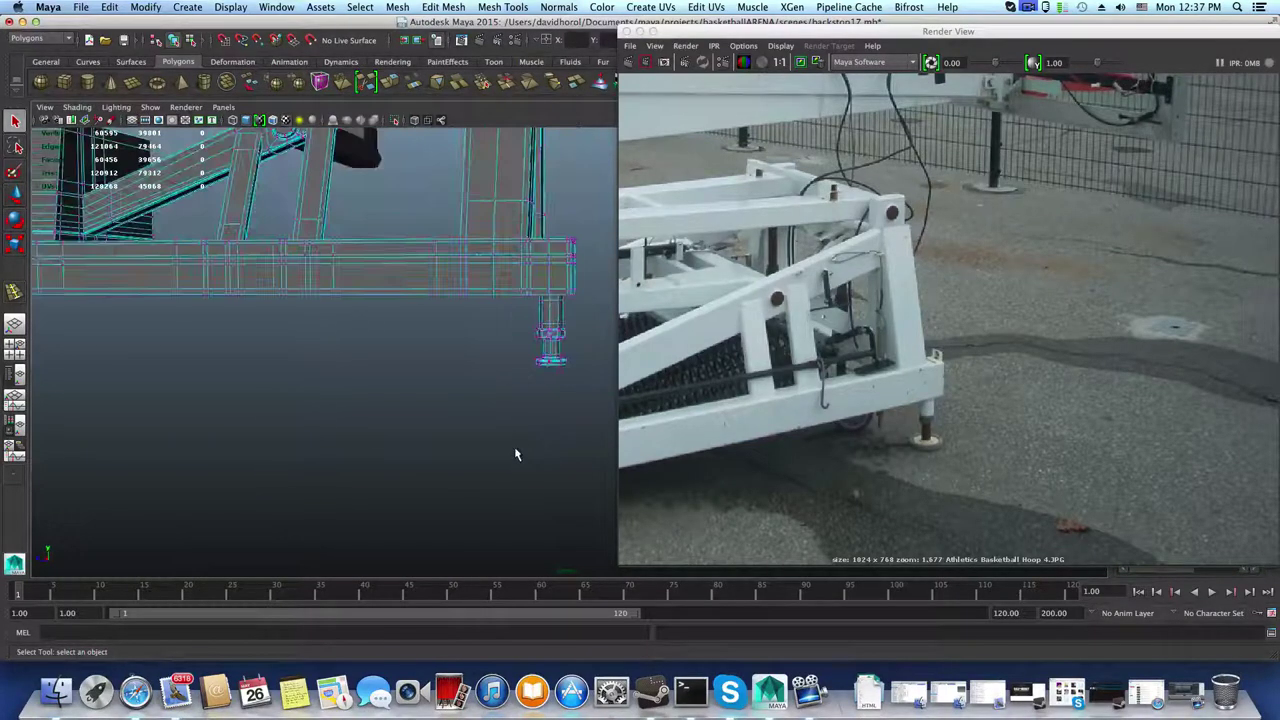
key(F8)
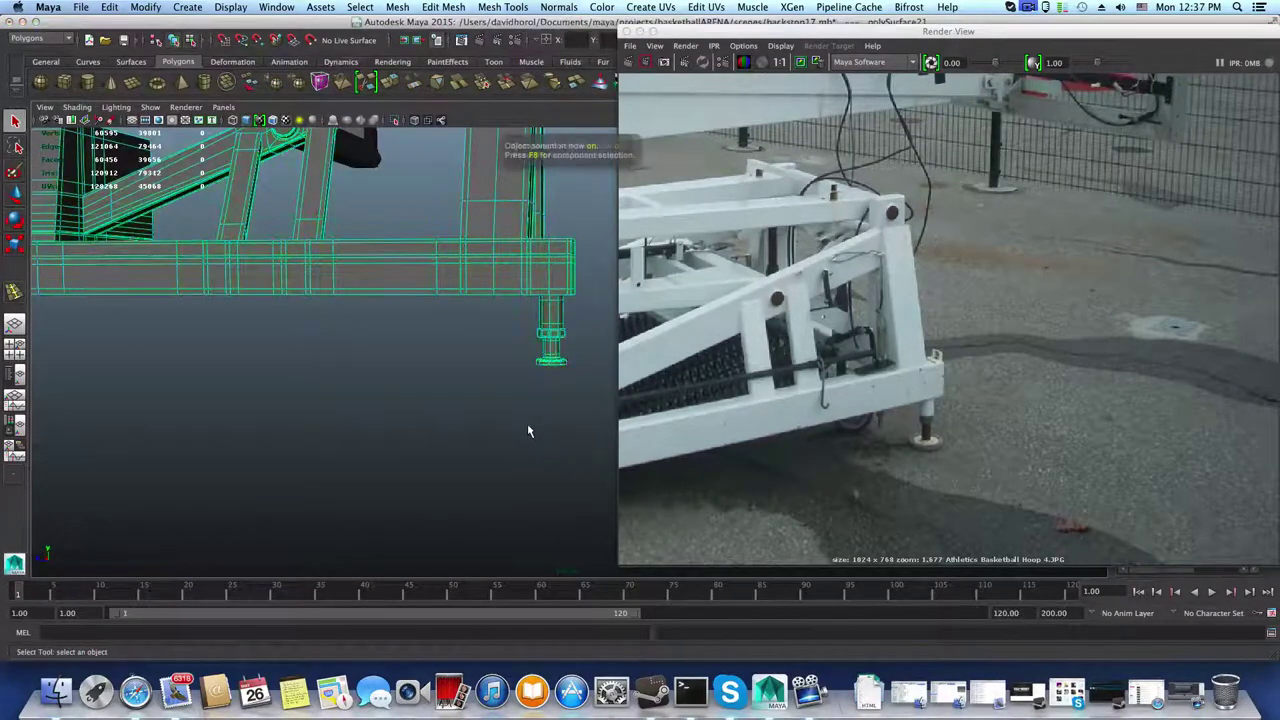
Step: Examine the stabilizer foot and the whole base frame from several angles, comparing their proportions with the full reference photo
scroll(522, 399, up, 6)
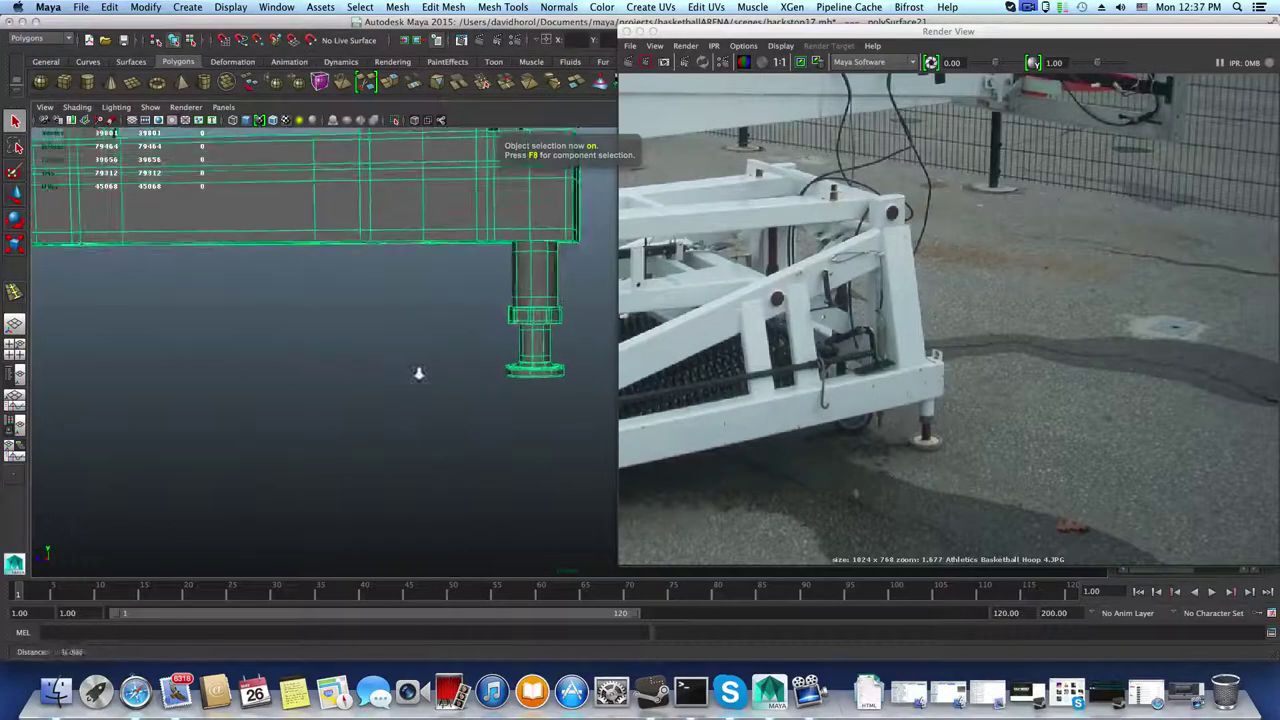
alt+drag(474, 406, 399, 383)
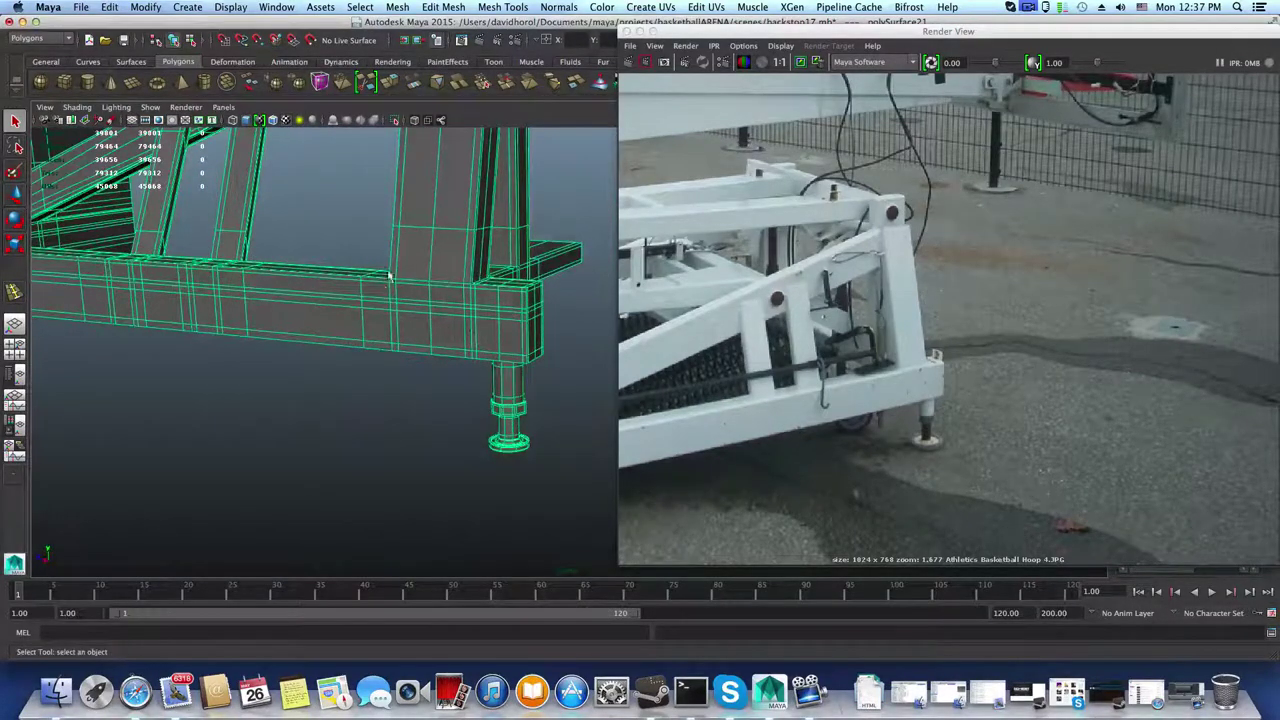
alt+drag(389, 276, 466, 358)
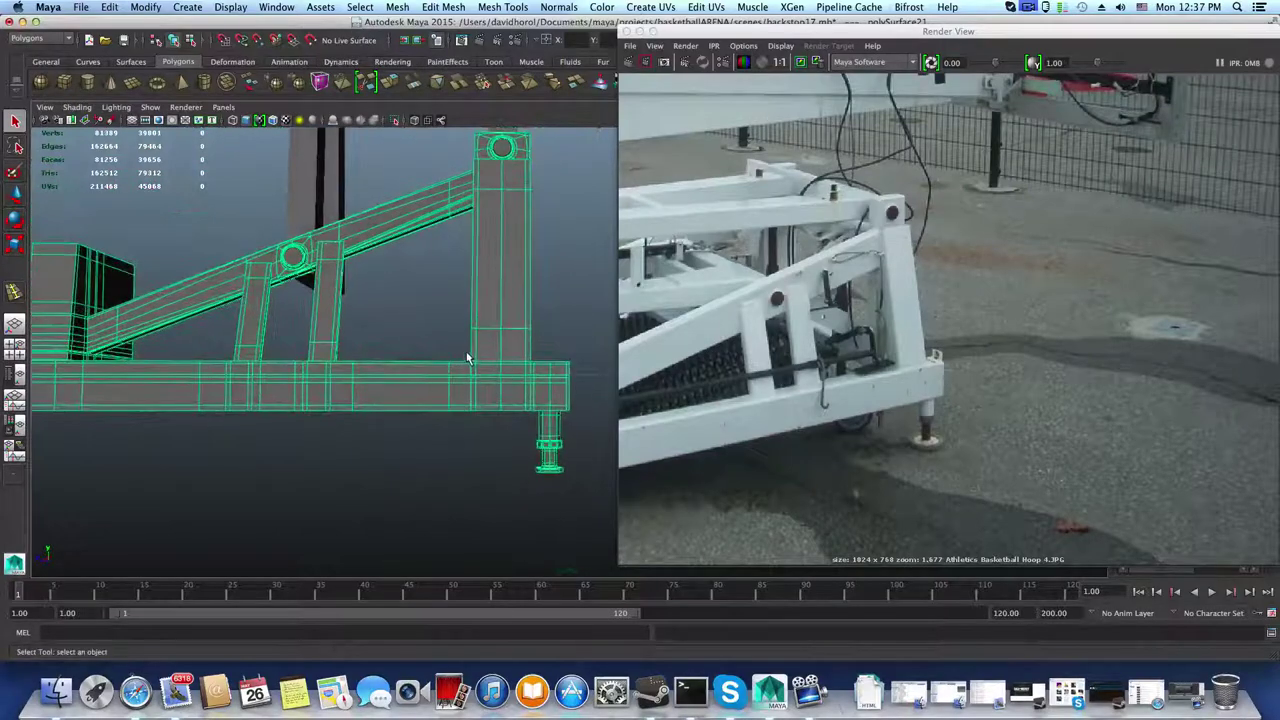
alt+middle_drag(446, 348, 523, 403)
alt+right_drag(523, 403, 306, 377)
mouse_move(373, 399)
alt+middle_down()
mouse_move(407, 408)
mouse_move(364, 413)
alt+middle_up()
scroll(823, 406, down, 5)
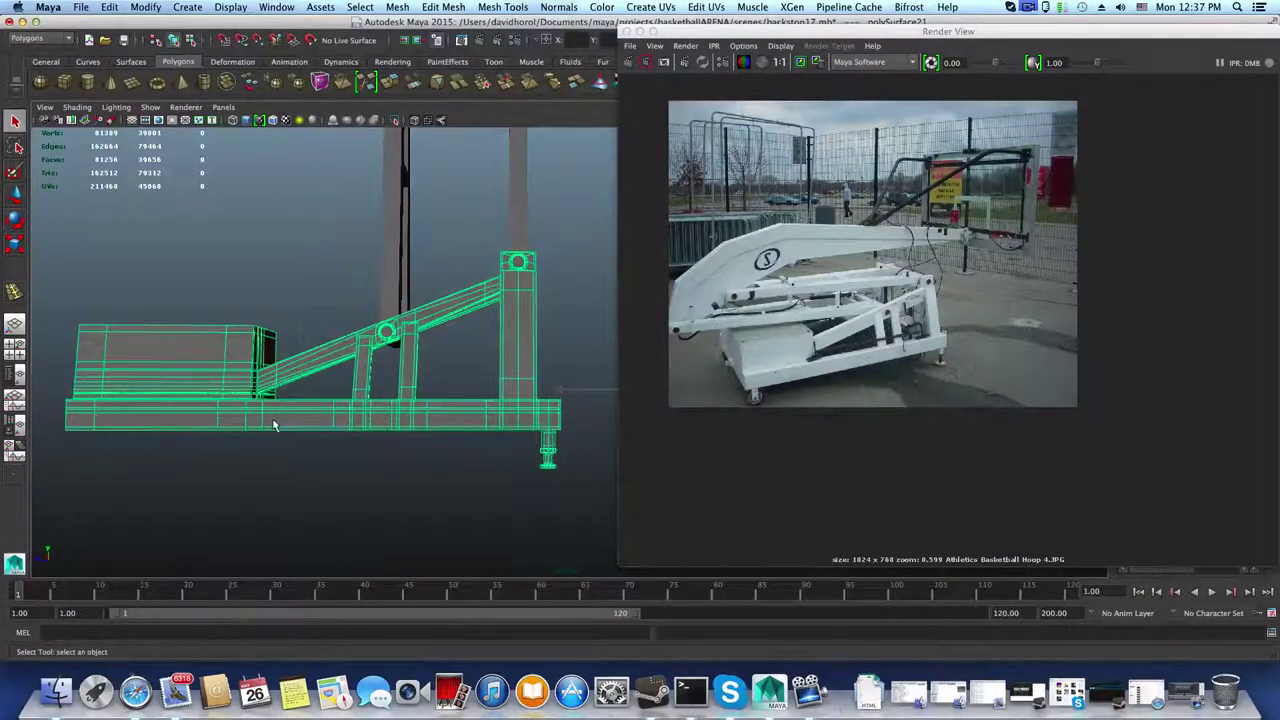
alt+middle_drag(274, 425, 329, 437)
alt+drag(329, 437, 123, 453)
mouse_move(288, 460)
alt+mouse_down()
mouse_move(374, 437)
mouse_move(267, 470)
alt+mouse_up()
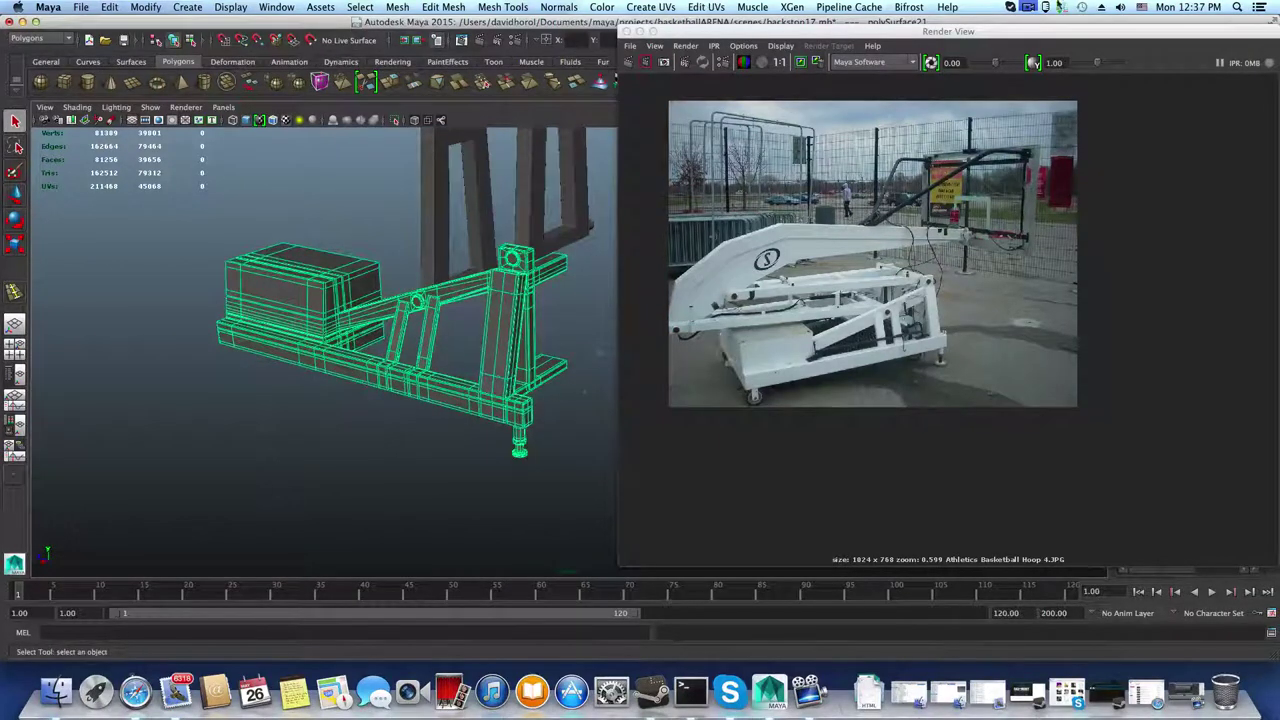
click(1028, 8)
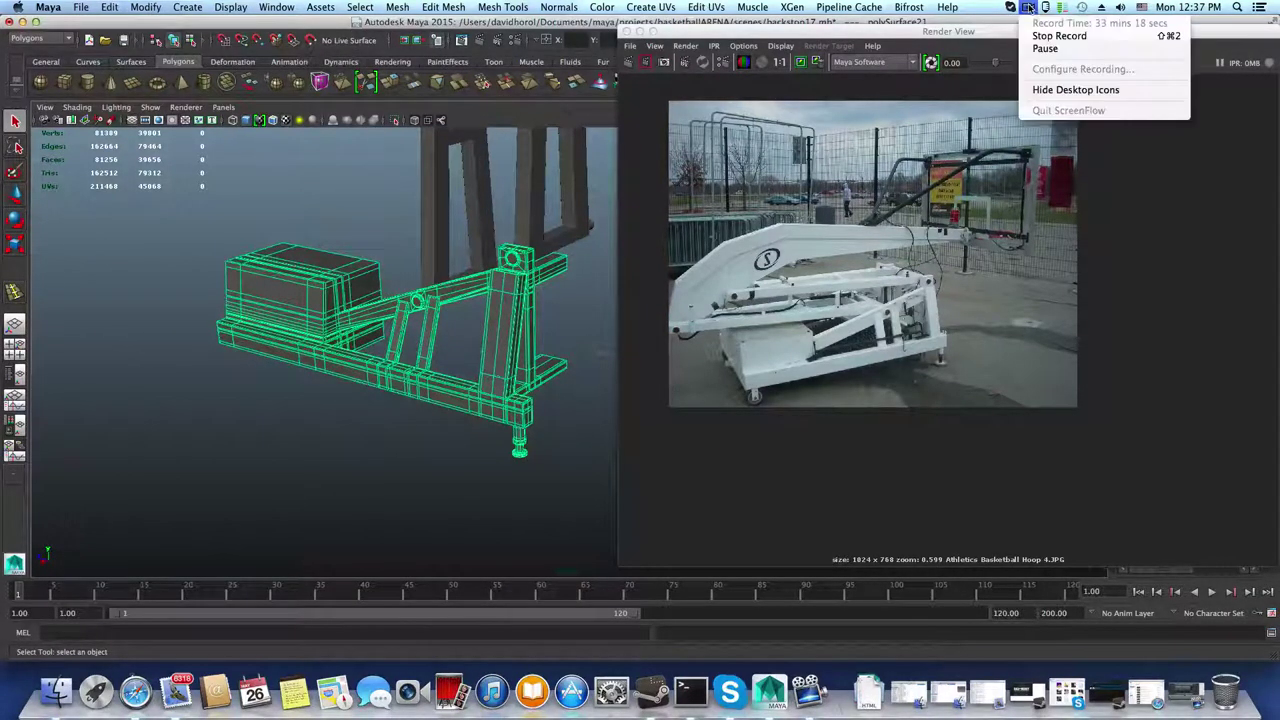